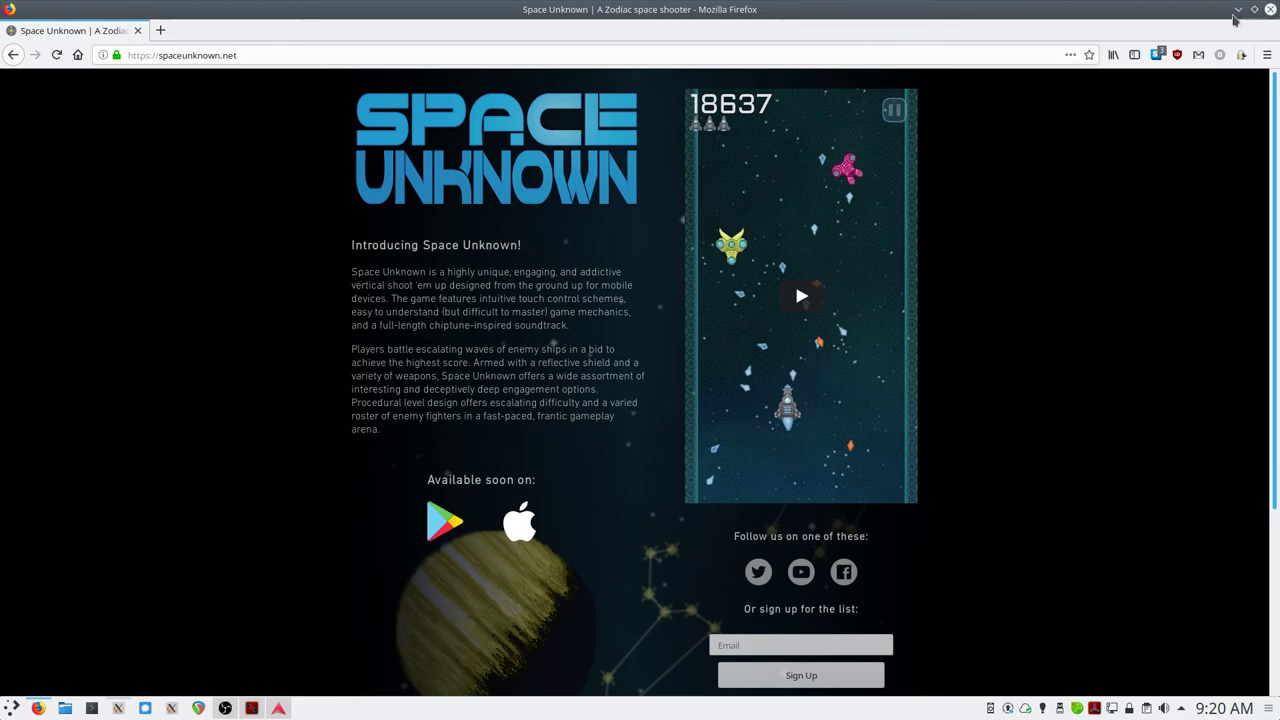
# - Switch from the browser to SunVox, add an Analog generator module, and connect it to the Output
pyautogui.click(1238, 10)
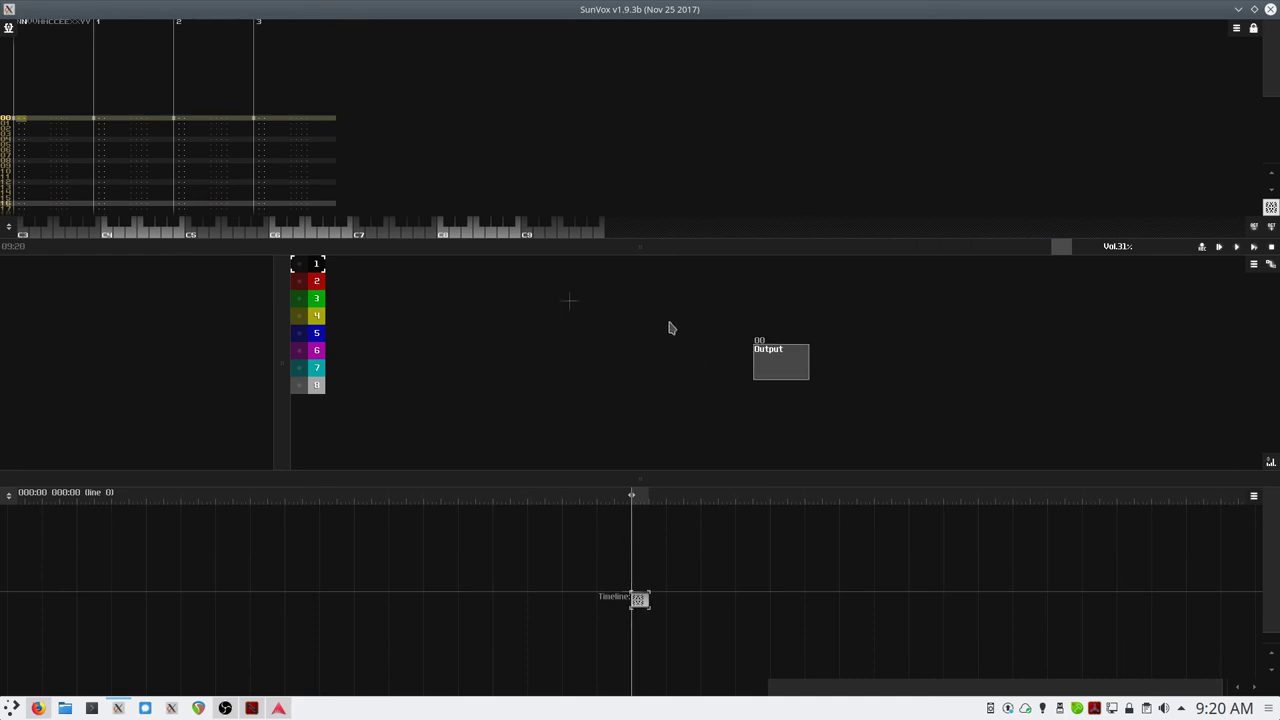
pyautogui.doubleClick(597, 374)
pyautogui.click(590, 174)
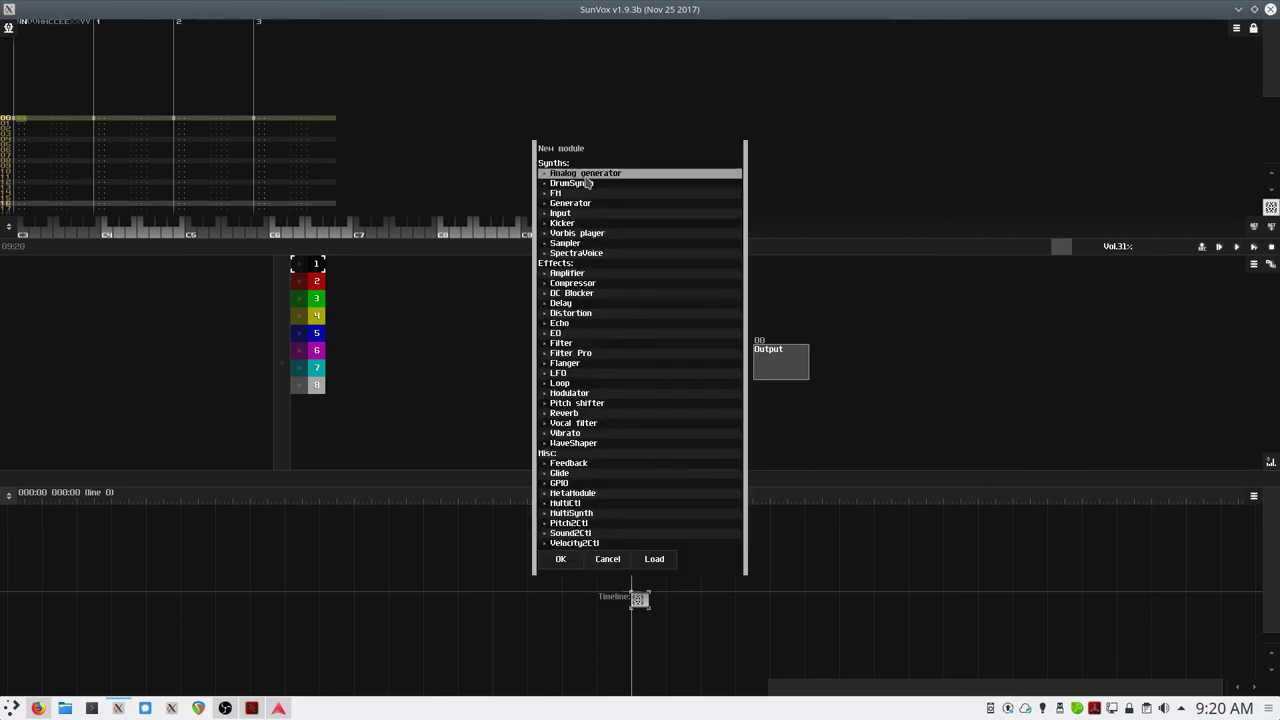
pyautogui.click(561, 560)
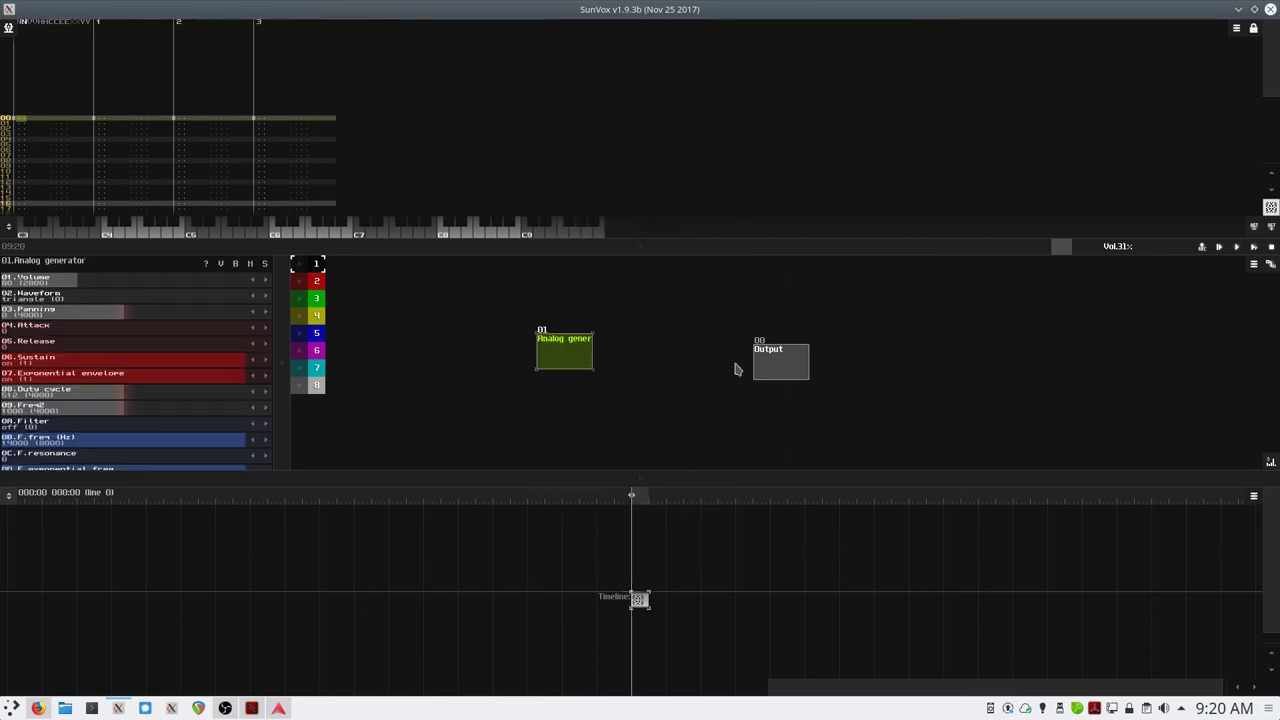
pyautogui.moveTo(583, 354); pyautogui.dragTo(768, 370)
# - Play test notes on the Analog generator, shifting the keyboard down to the C1 octave and back up to C3
pyautogui.press('z')
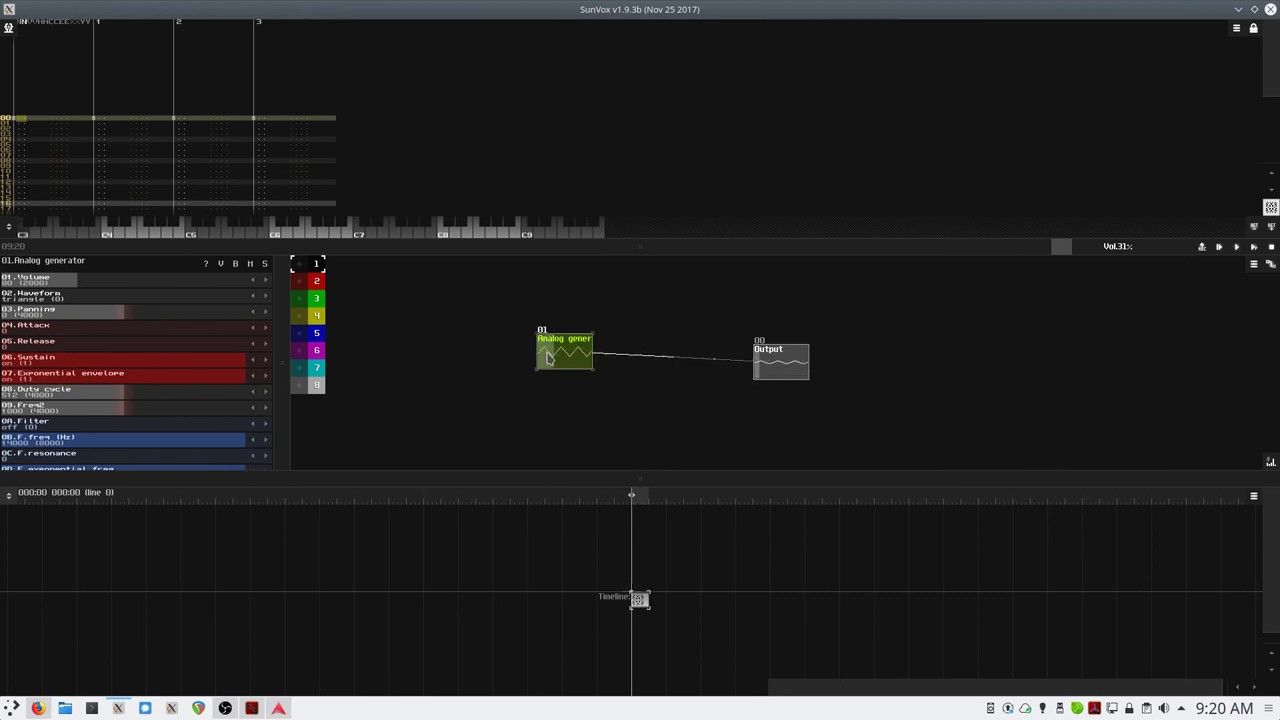
pyautogui.press('z')
pyautogui.press('z')
pyautogui.press('F3')
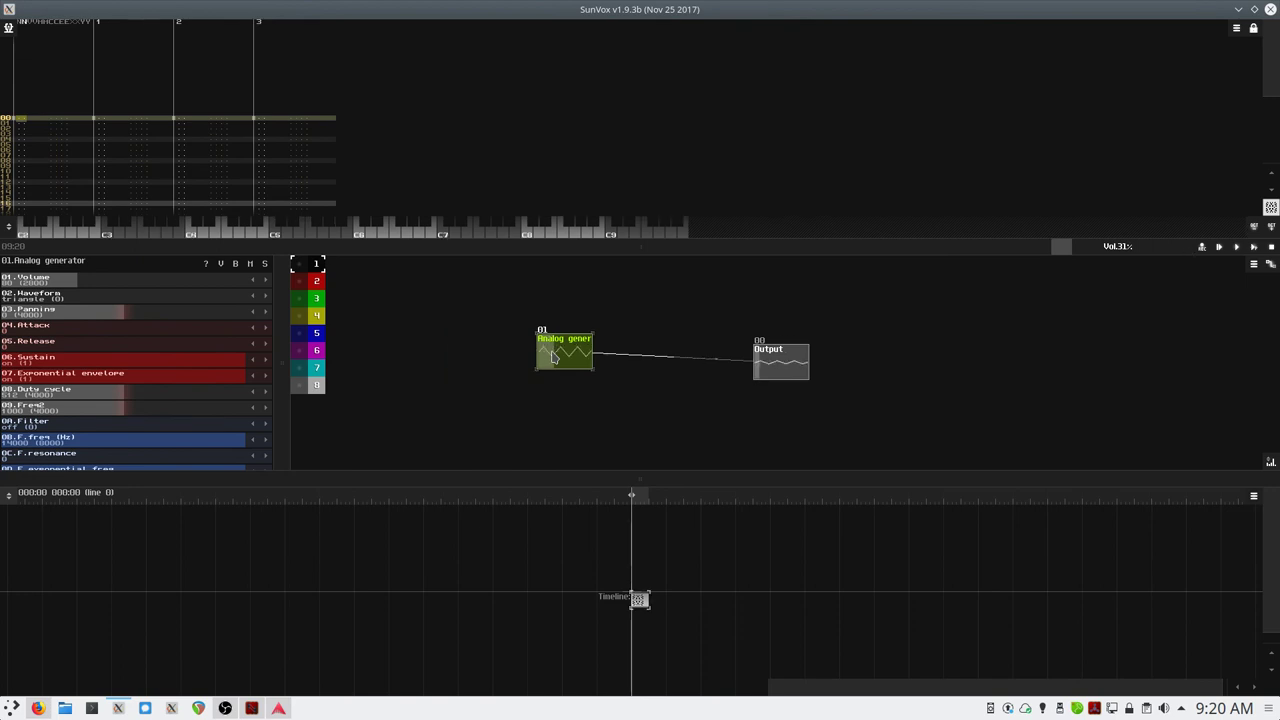
pyautogui.press('z')
pyautogui.press('z')
pyautogui.press('F3')
pyautogui.press('z')
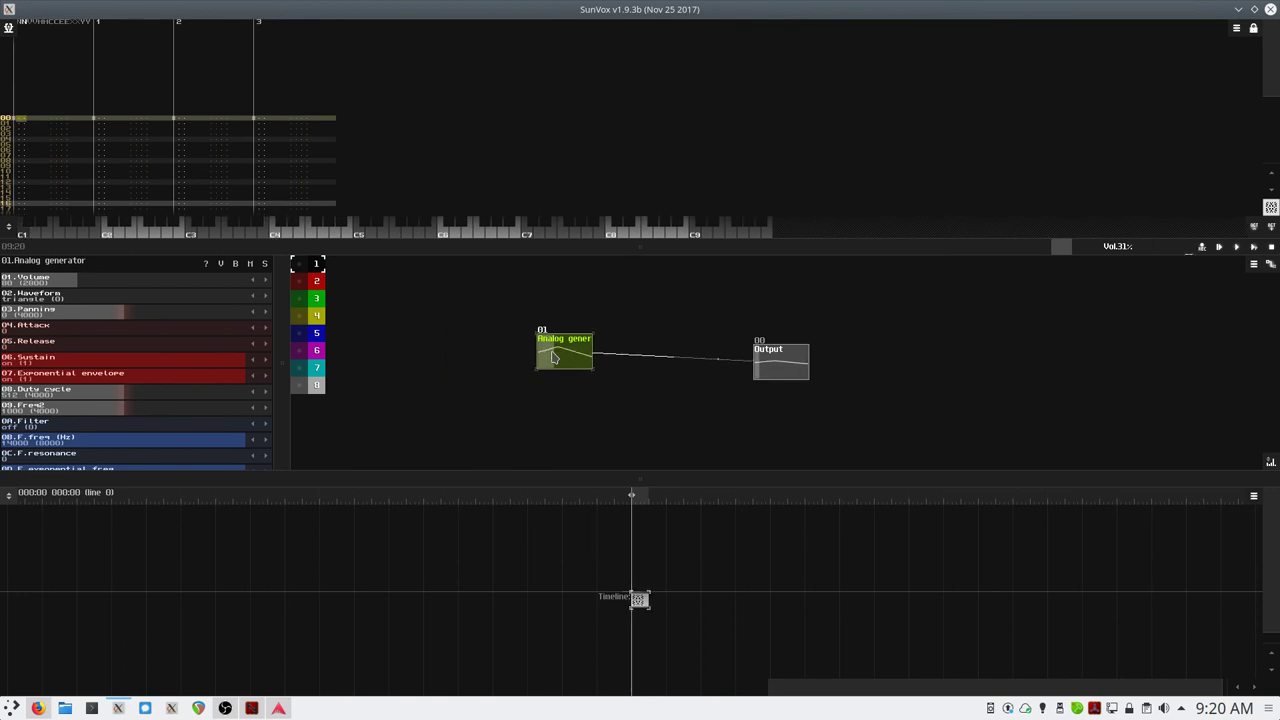
pyautogui.press('F4')
pyautogui.press('z')
pyautogui.press('F4')
pyautogui.press('z')
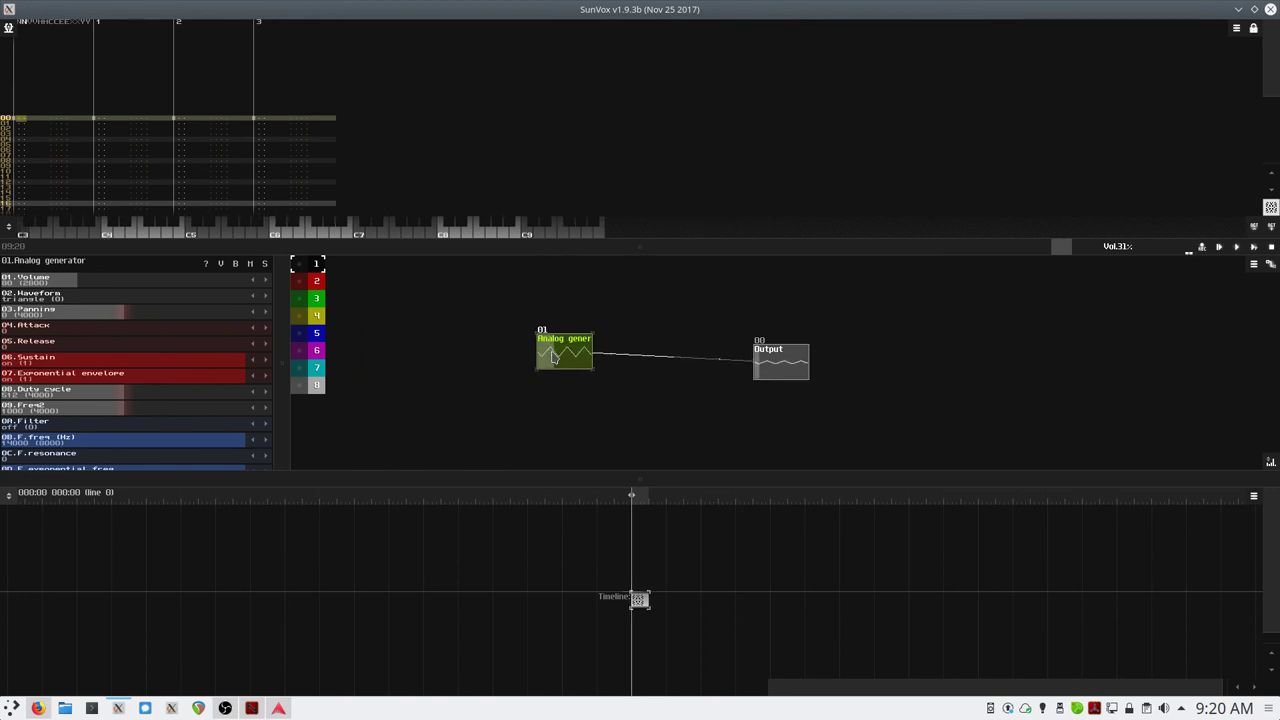
# - Check the recording's audio levels in OBS, and return to SunVox
pyautogui.click(225, 708)
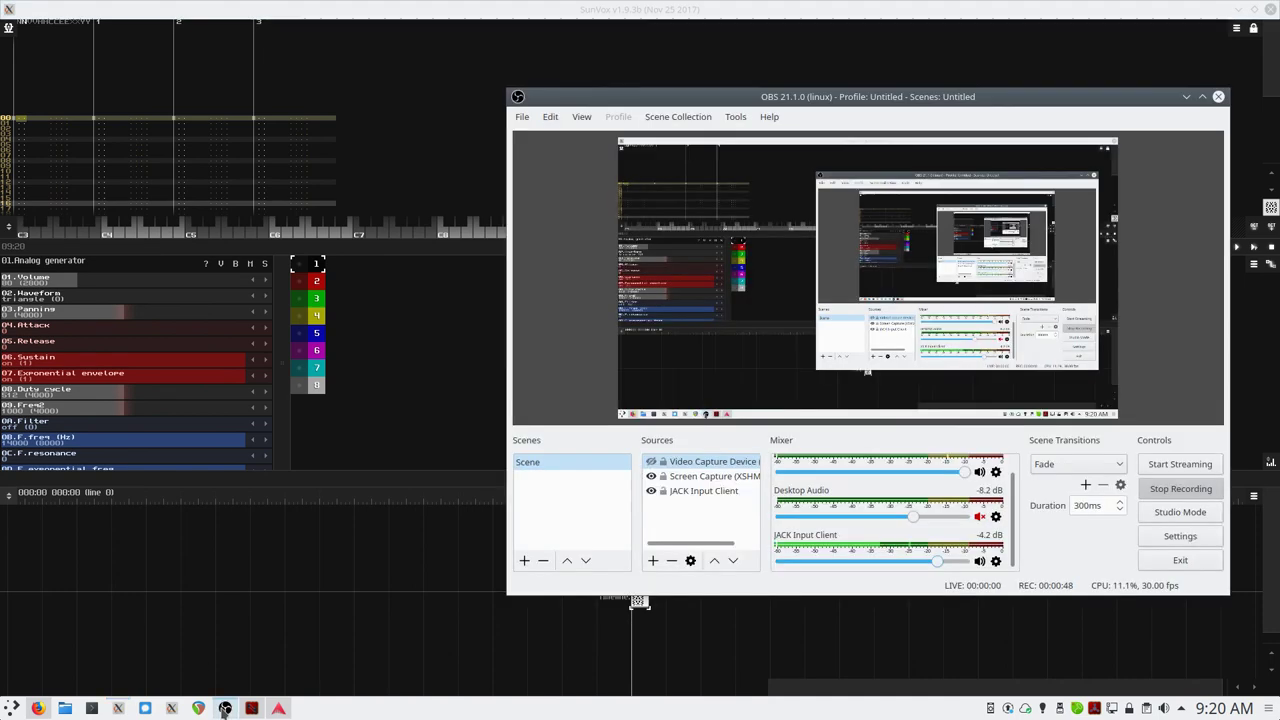
pyautogui.click(225, 708)
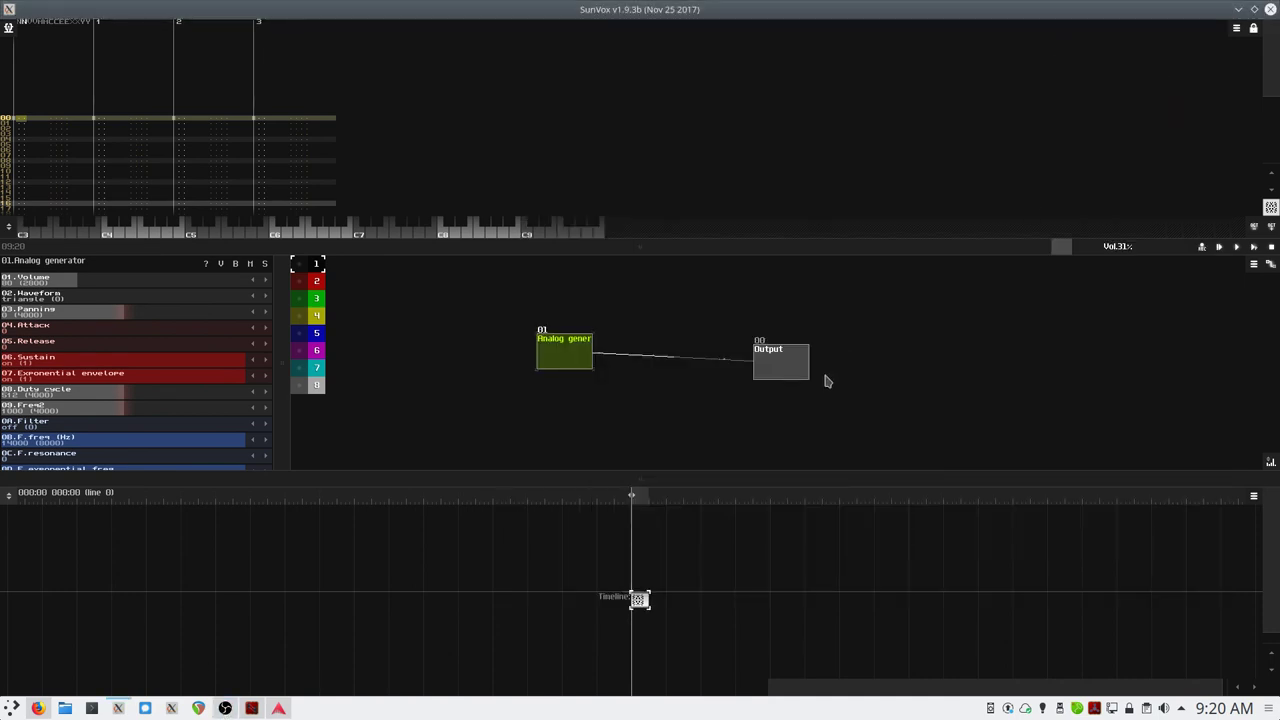
pyautogui.doubleClick(875, 380)
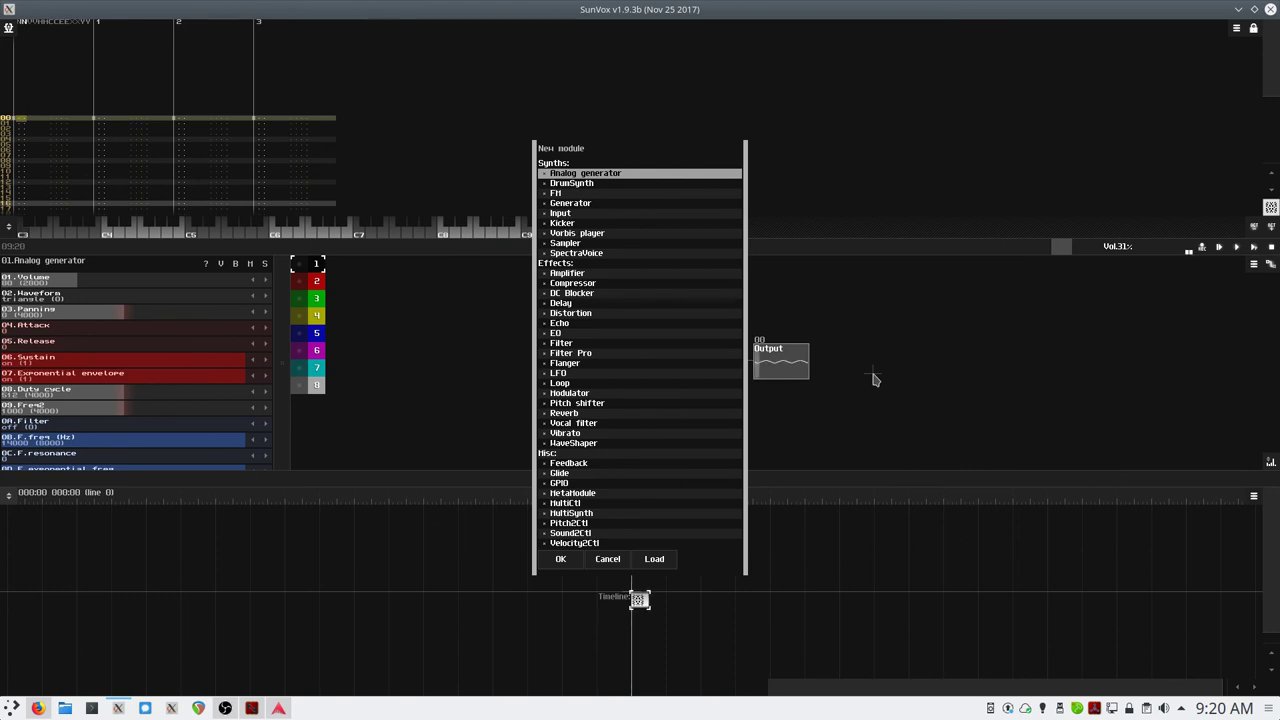
pyautogui.press('F3')
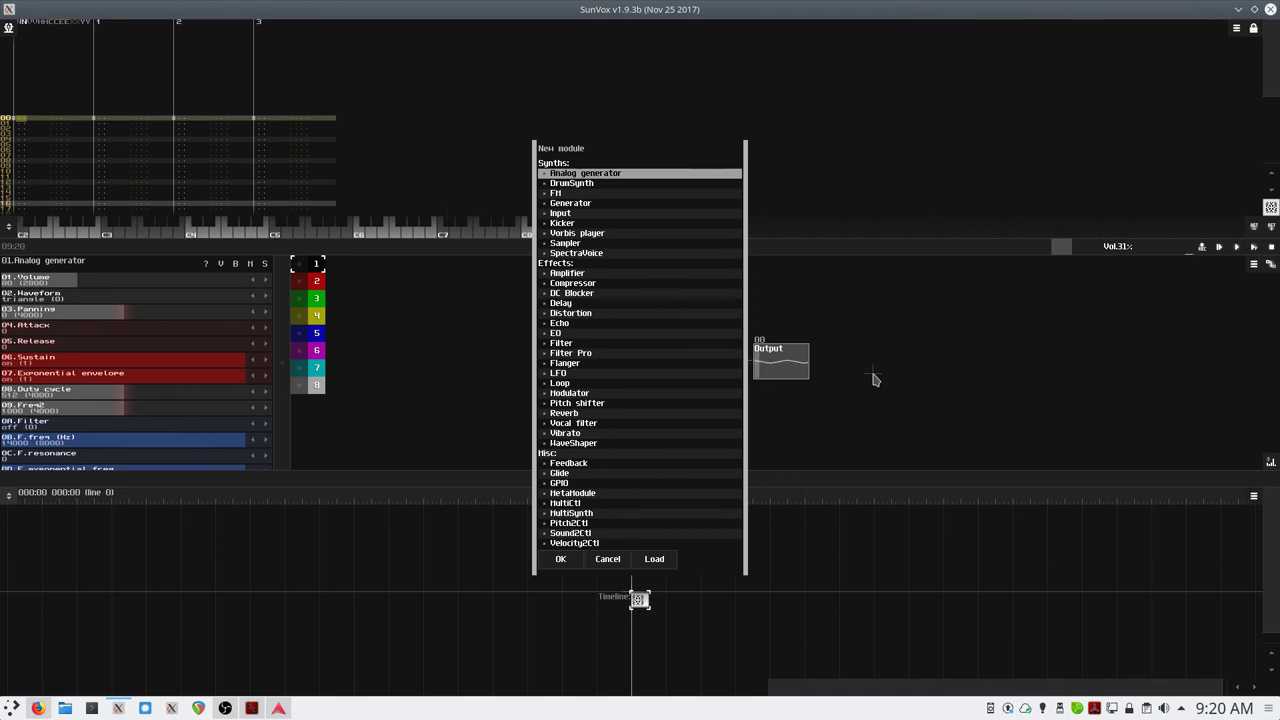
pyautogui.press('F2')
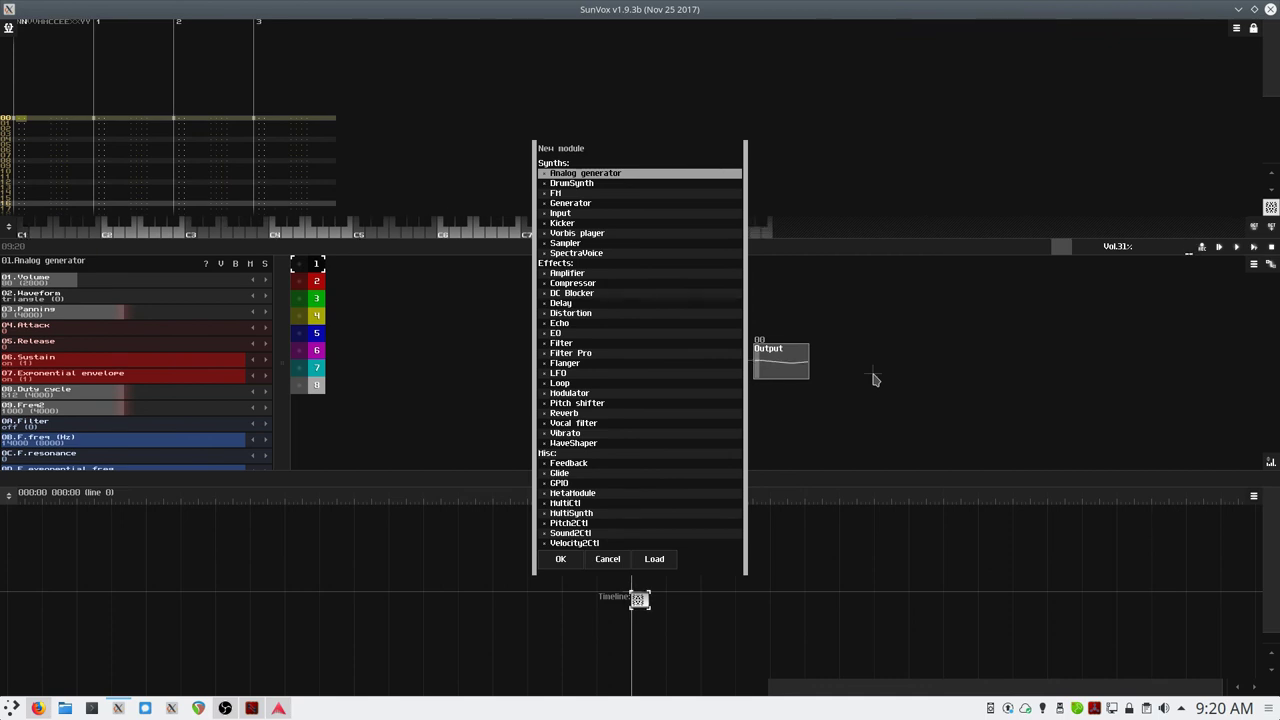
pyautogui.click(560, 559)
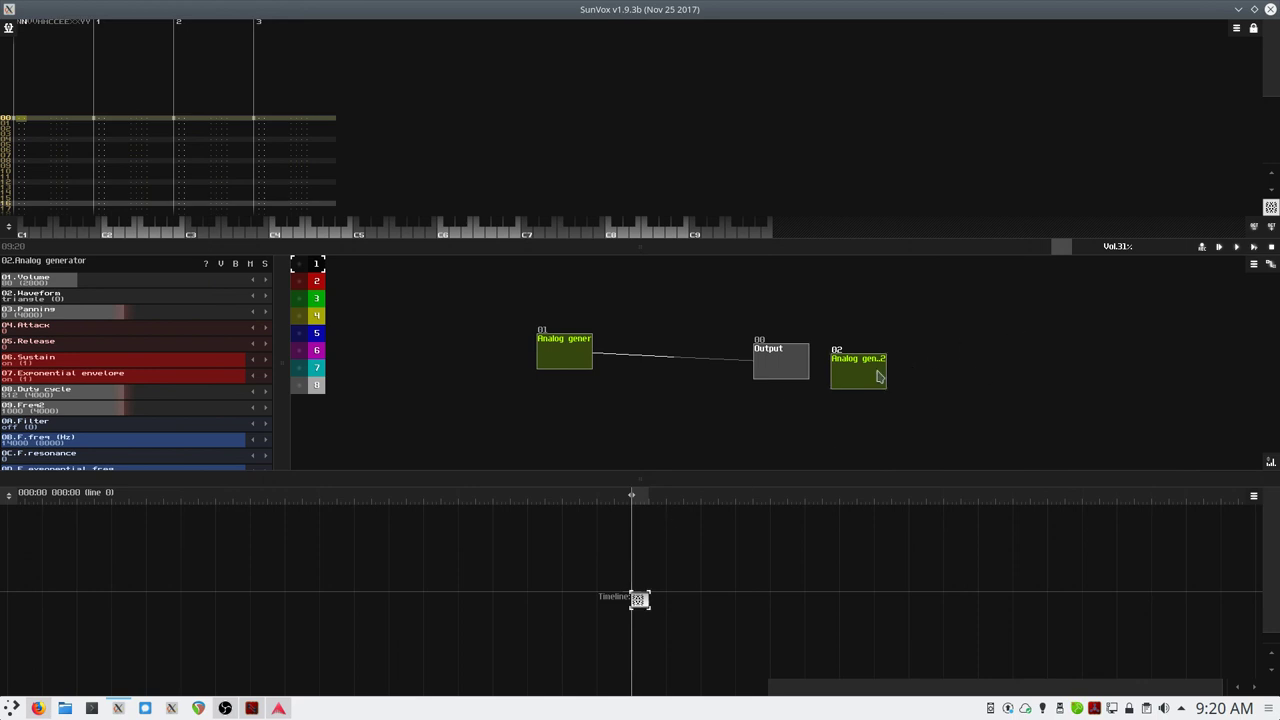
pyautogui.press('Delete')
pyautogui.press('Return')
# - Widen the controller area of the Analog generator and change its waveform to square while playing a note
pyautogui.click(561, 360)
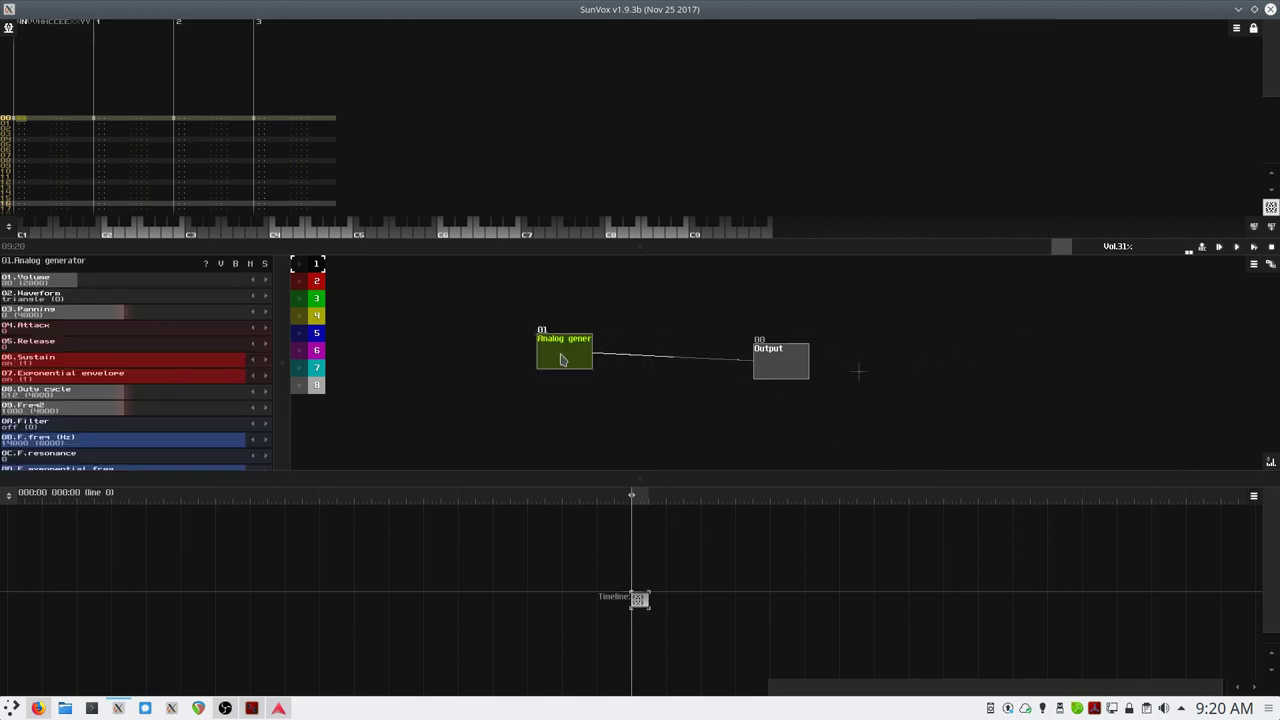
pyautogui.press('z')
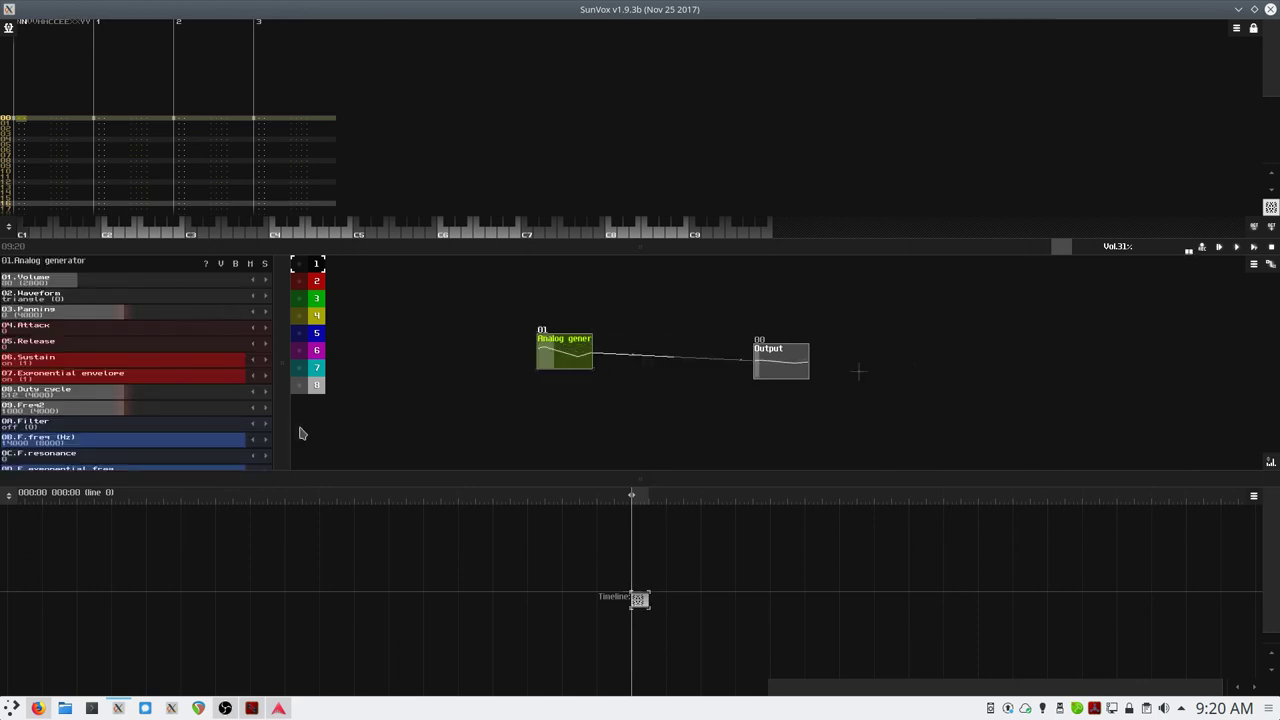
pyautogui.moveTo(282, 420); pyautogui.dragTo(545, 330)
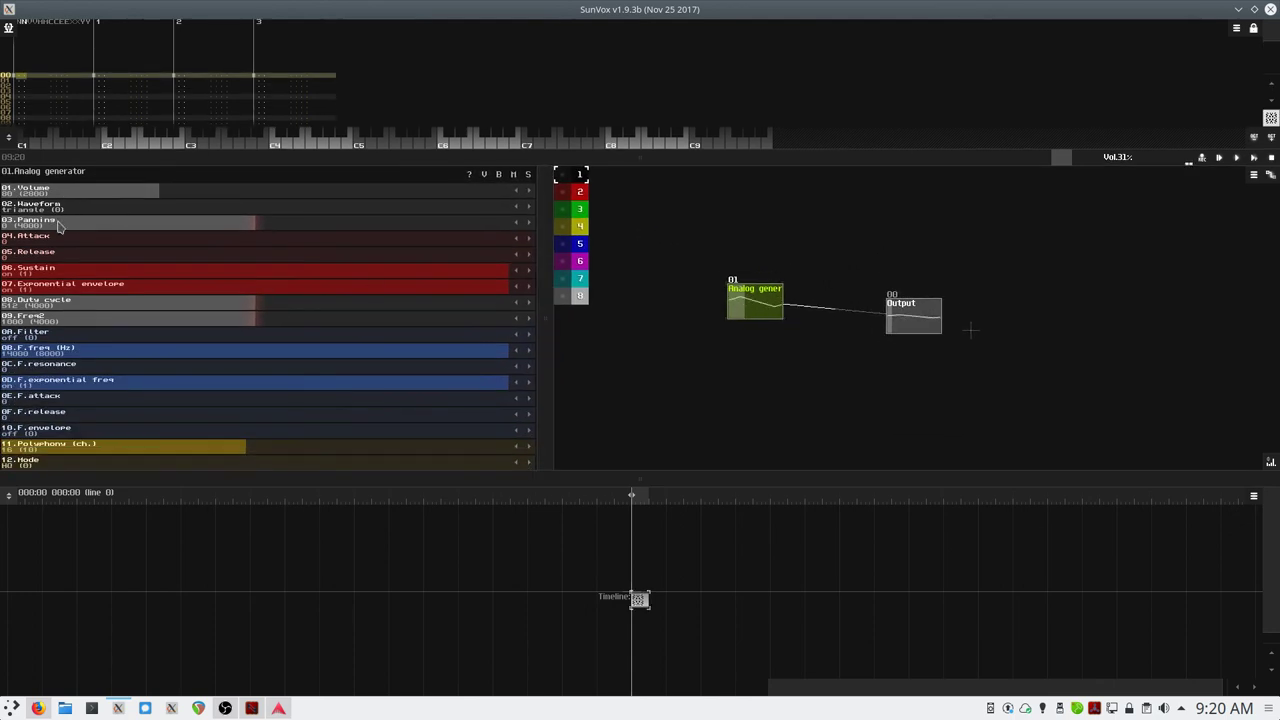
pyautogui.scroll(1, 54, 209)
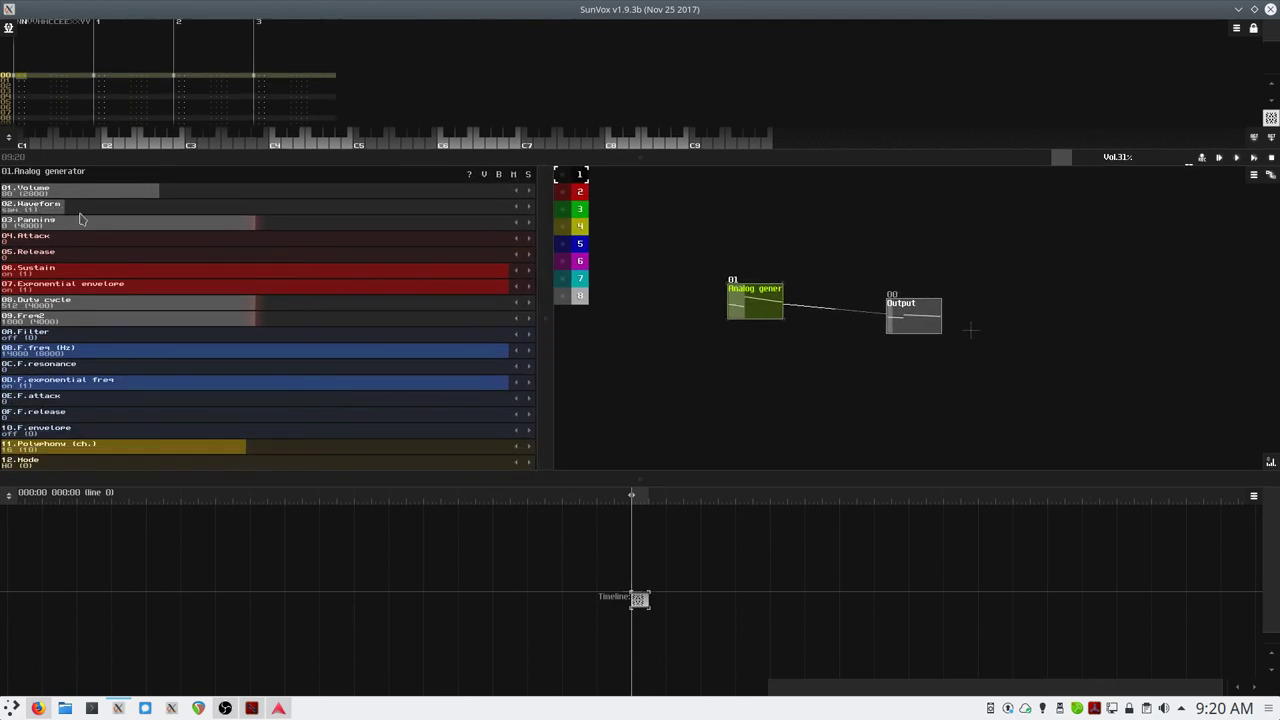
pyautogui.scroll(1, 76, 212)
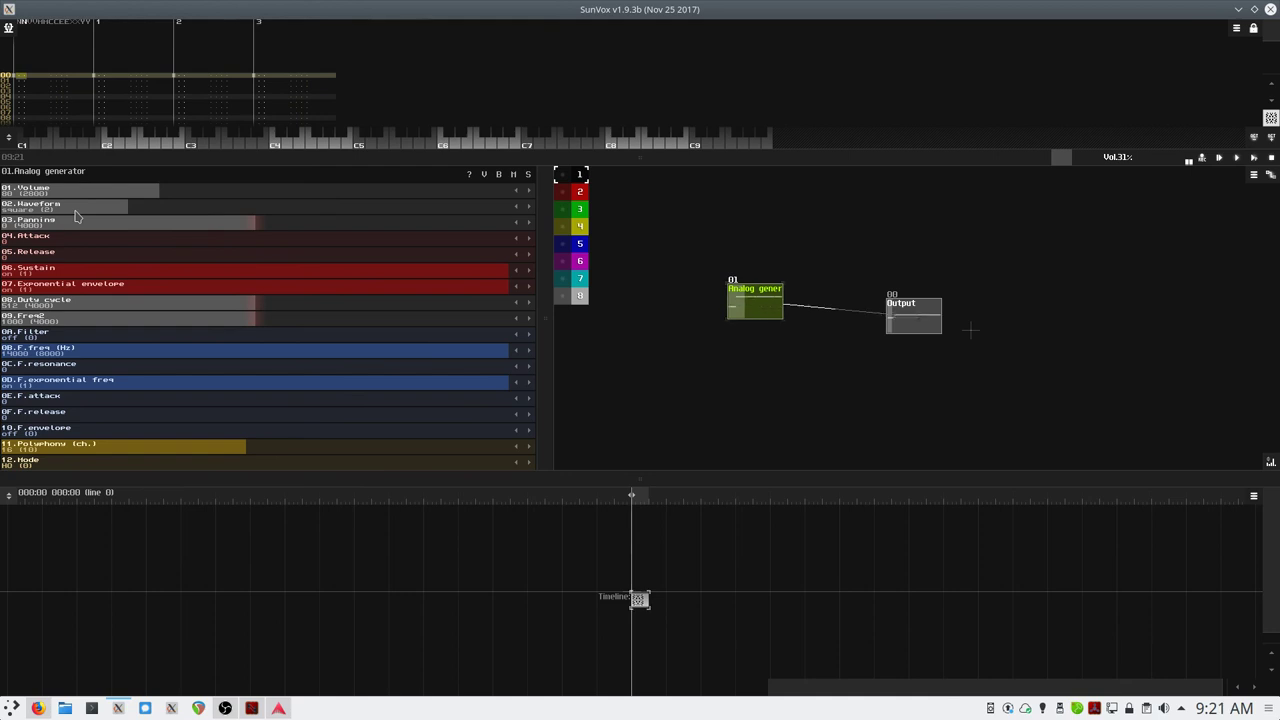
# - Narrow the controller area and move the Analog generator module farther away from the Output
pyautogui.moveTo(545, 316); pyautogui.dragTo(333, 343)
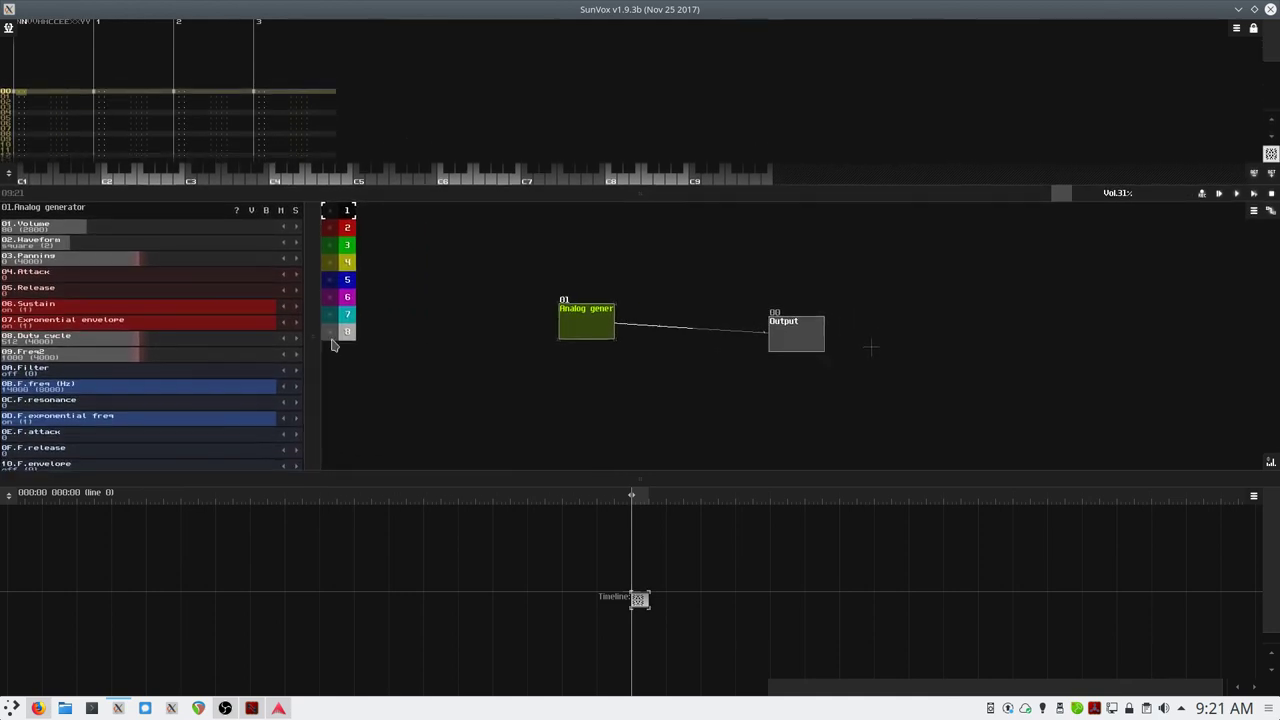
pyautogui.moveTo(611, 339); pyautogui.dragTo(541, 322)
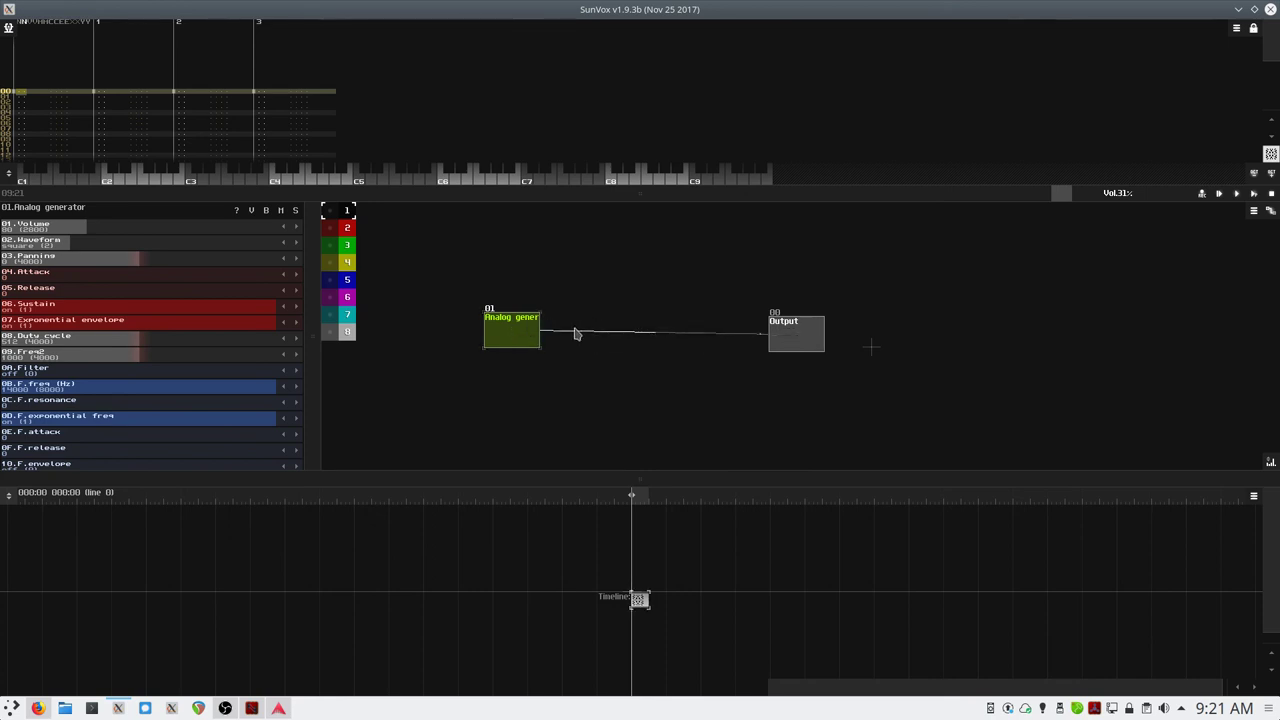
# - Repeatedly disconnect and reconnect the Analog generator and the Output to demonstrate signal routing
pyautogui.moveTo(503, 329); pyautogui.dragTo(799, 338)
pyautogui.moveTo(516, 324); pyautogui.dragTo(813, 333)
pyautogui.press('z')
pyautogui.moveTo(514, 330); pyautogui.dragTo(775, 343)
pyautogui.doubleClick(637, 349)
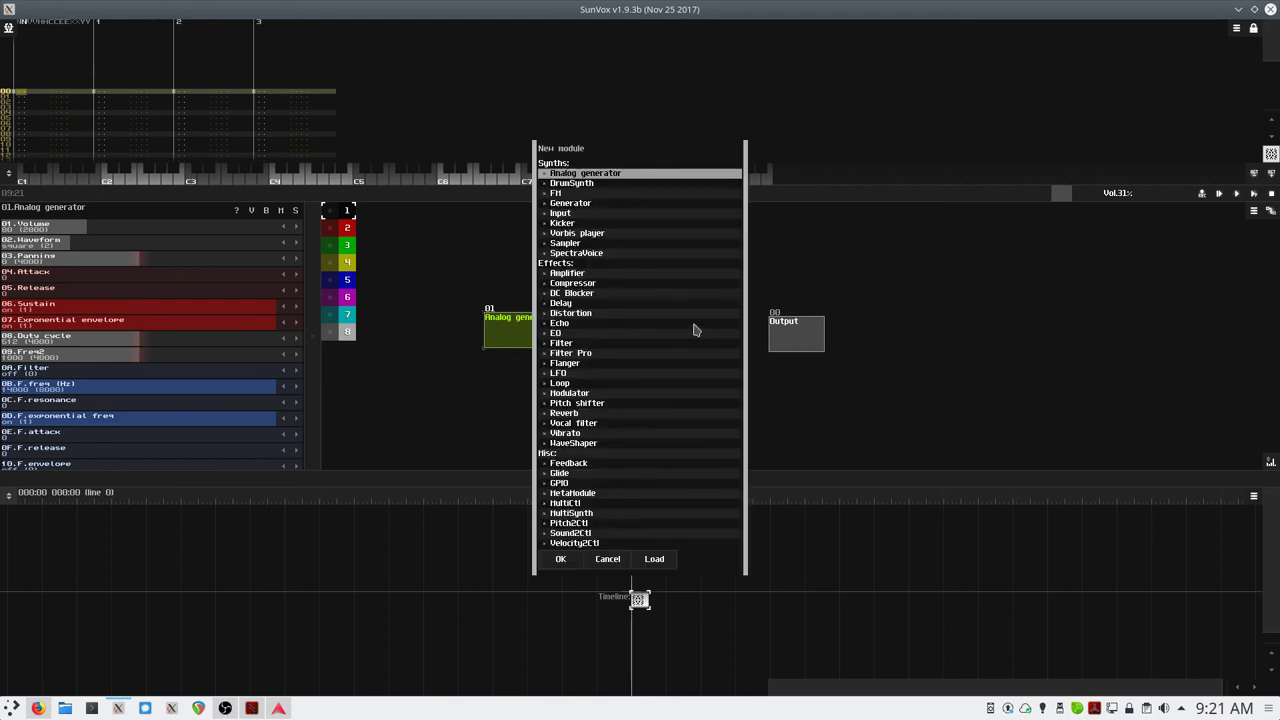
pyautogui.click(618, 562)
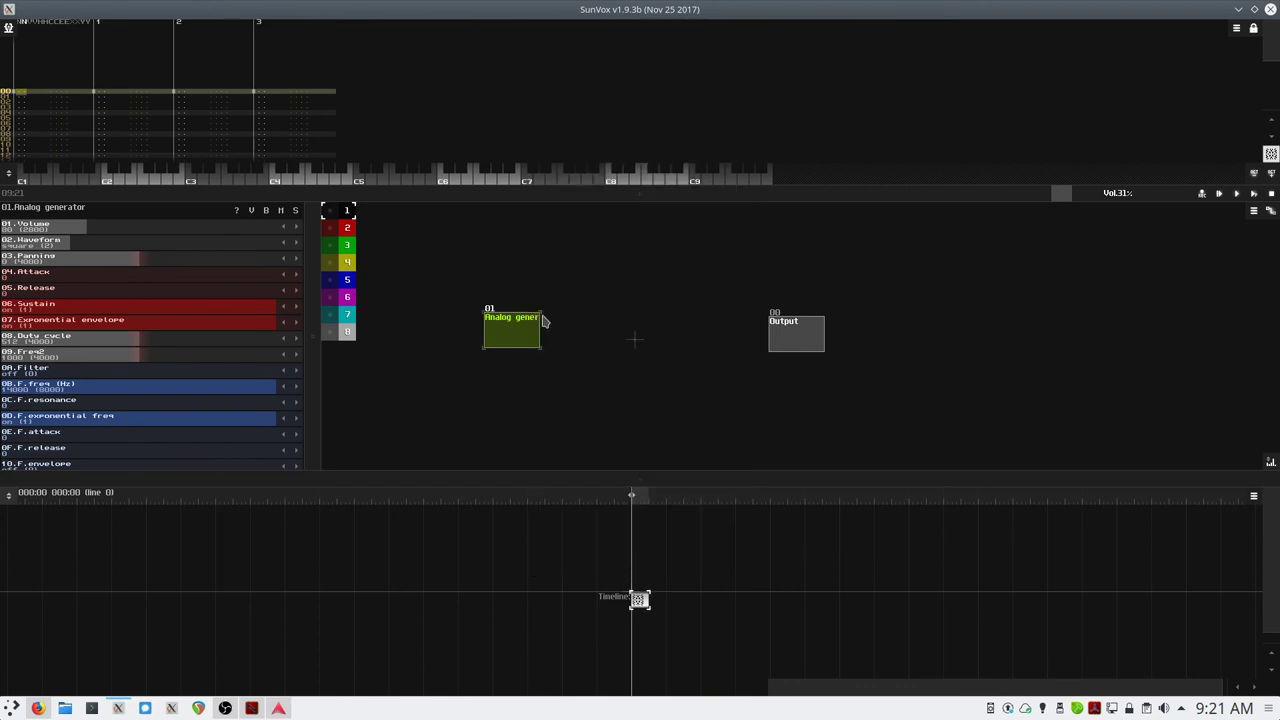
pyautogui.moveTo(514, 334); pyautogui.dragTo(784, 342)
# - Set the Analog generator's filter to LP 12dB and its filter frequency to 2734 Hz
pyautogui.moveTo(313, 383); pyautogui.dragTo(560, 335)
pyautogui.click(84, 324)
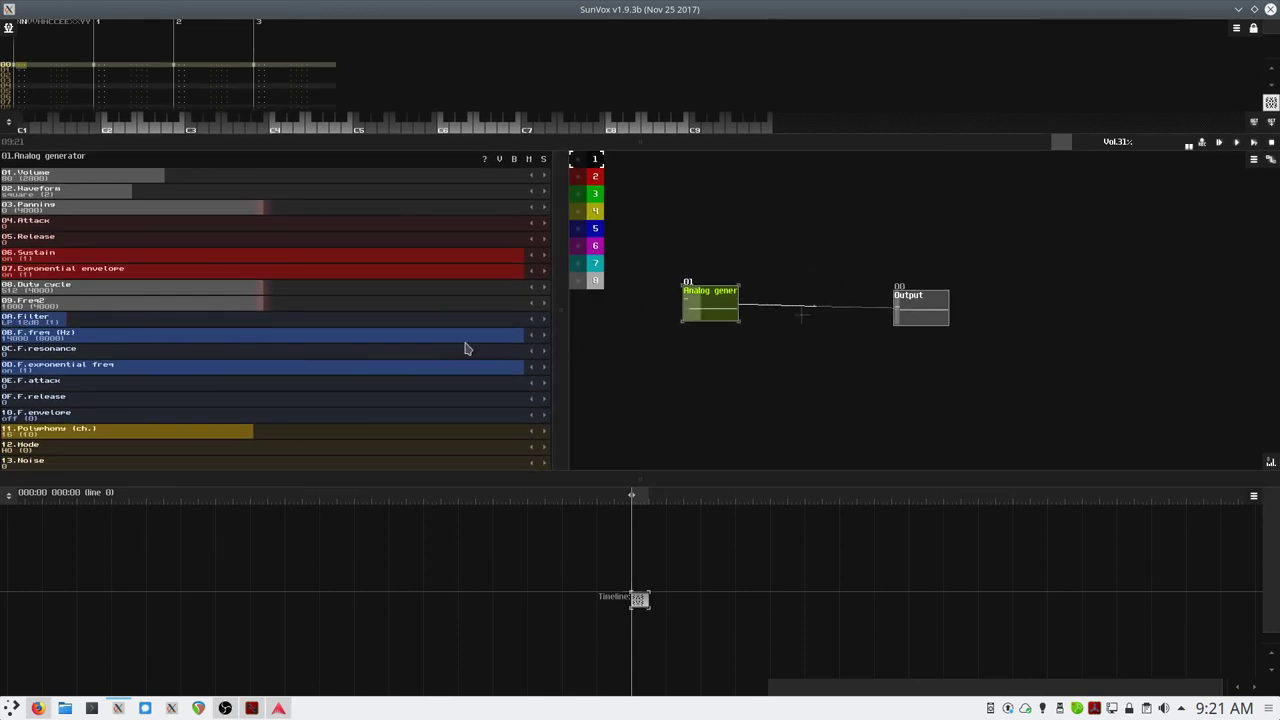
pyautogui.moveTo(486, 340); pyautogui.dragTo(70, 340)
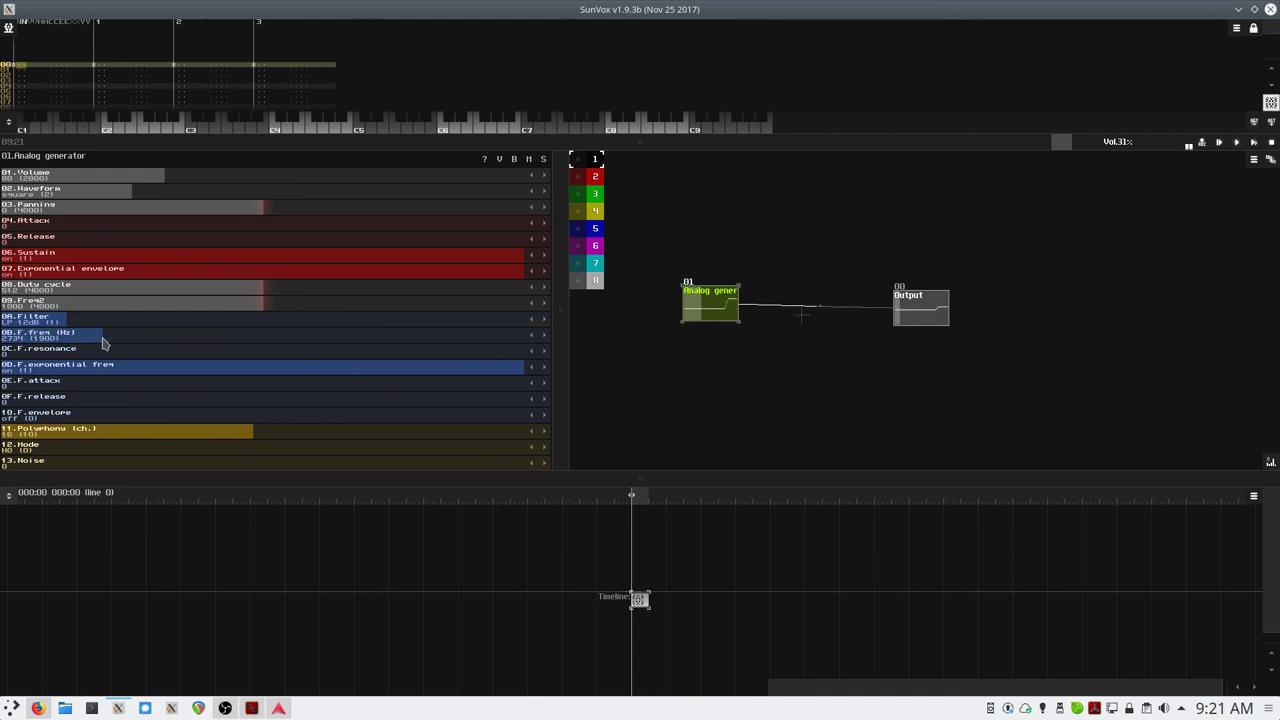
# - Try a slow envelope on the Analog generator by raising attack to 232 and release to 255
pyautogui.moveTo(566, 338); pyautogui.dragTo(597, 338)
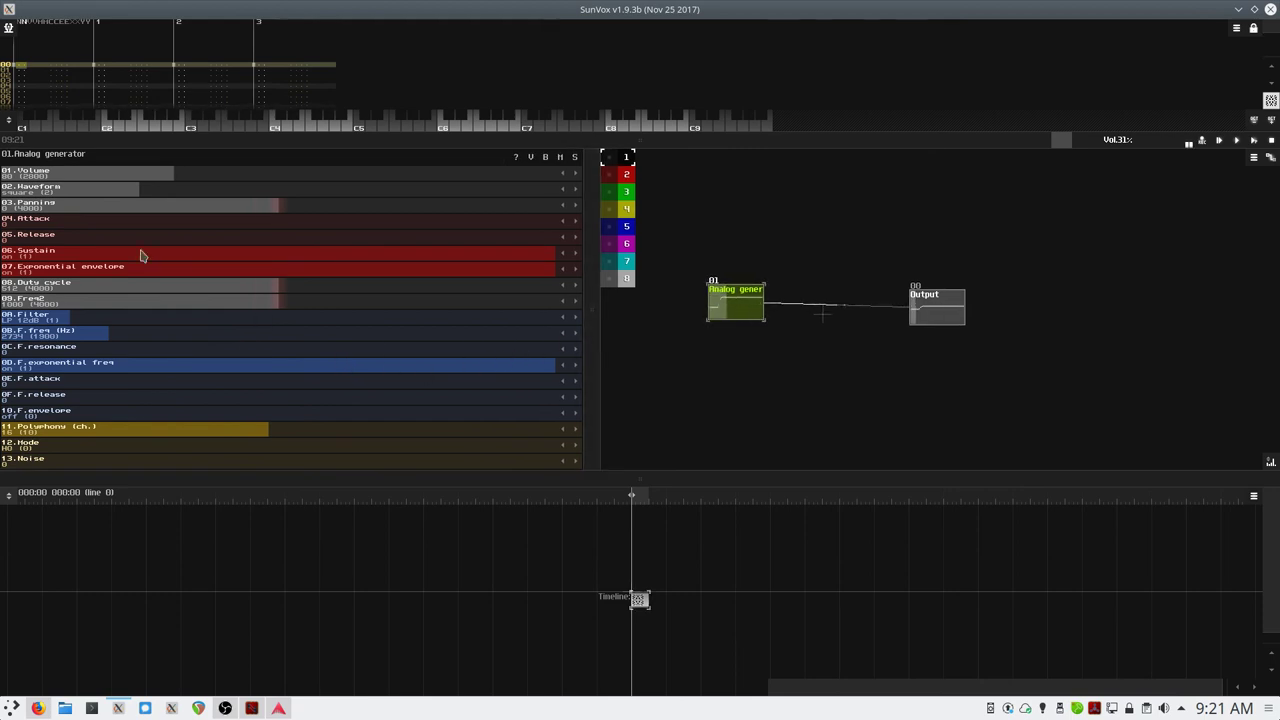
pyautogui.moveTo(57, 228); pyautogui.dragTo(471, 249)
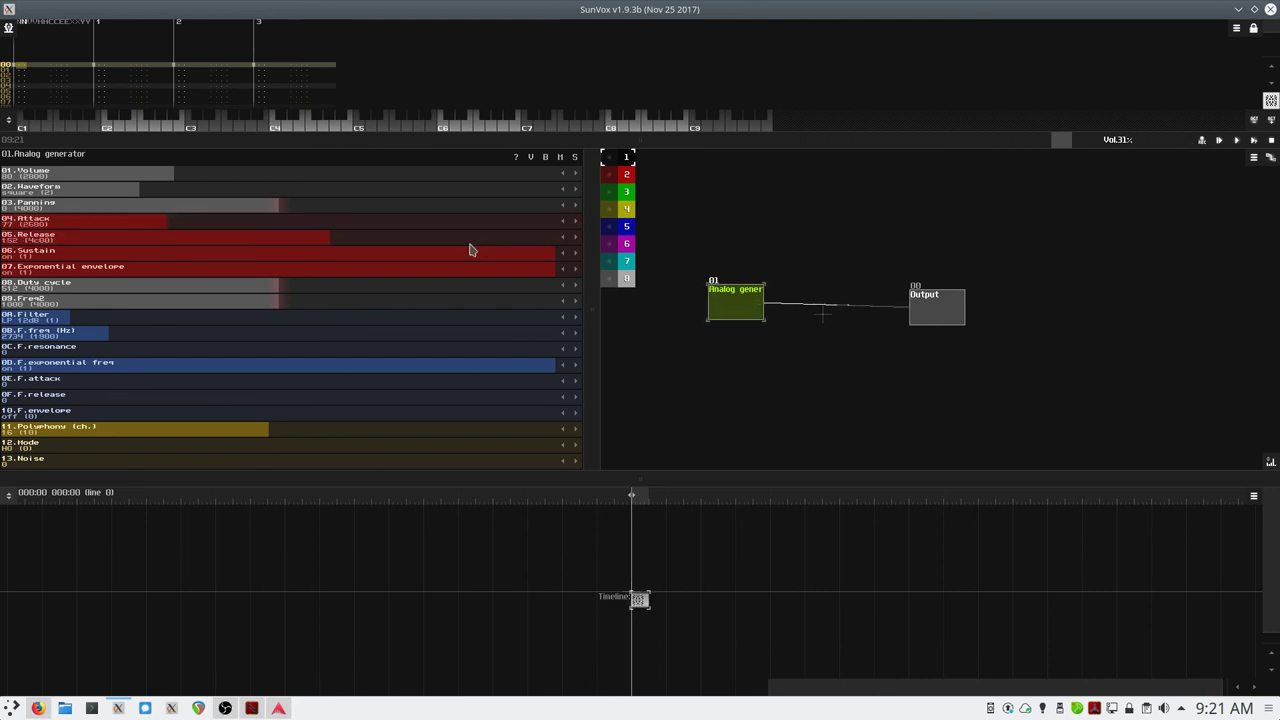
pyautogui.moveTo(124, 229); pyautogui.dragTo(418, 227)
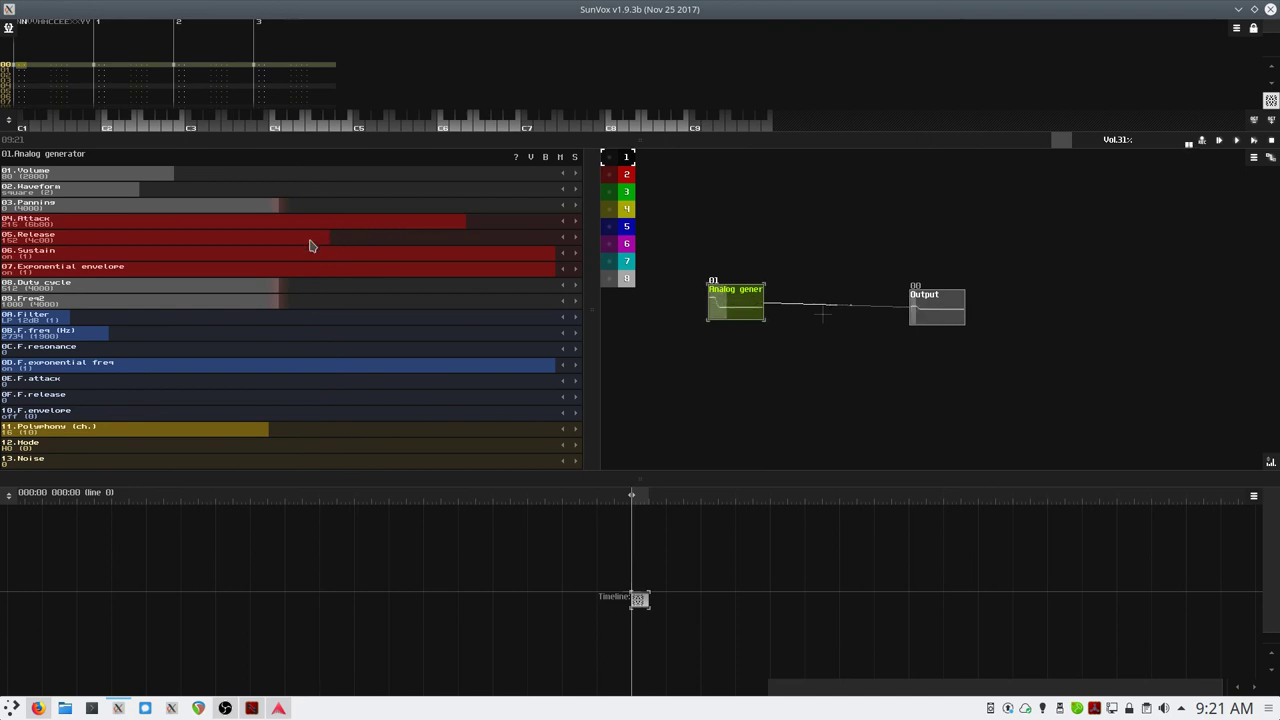
pyautogui.moveTo(314, 243); pyautogui.dragTo(503, 223)
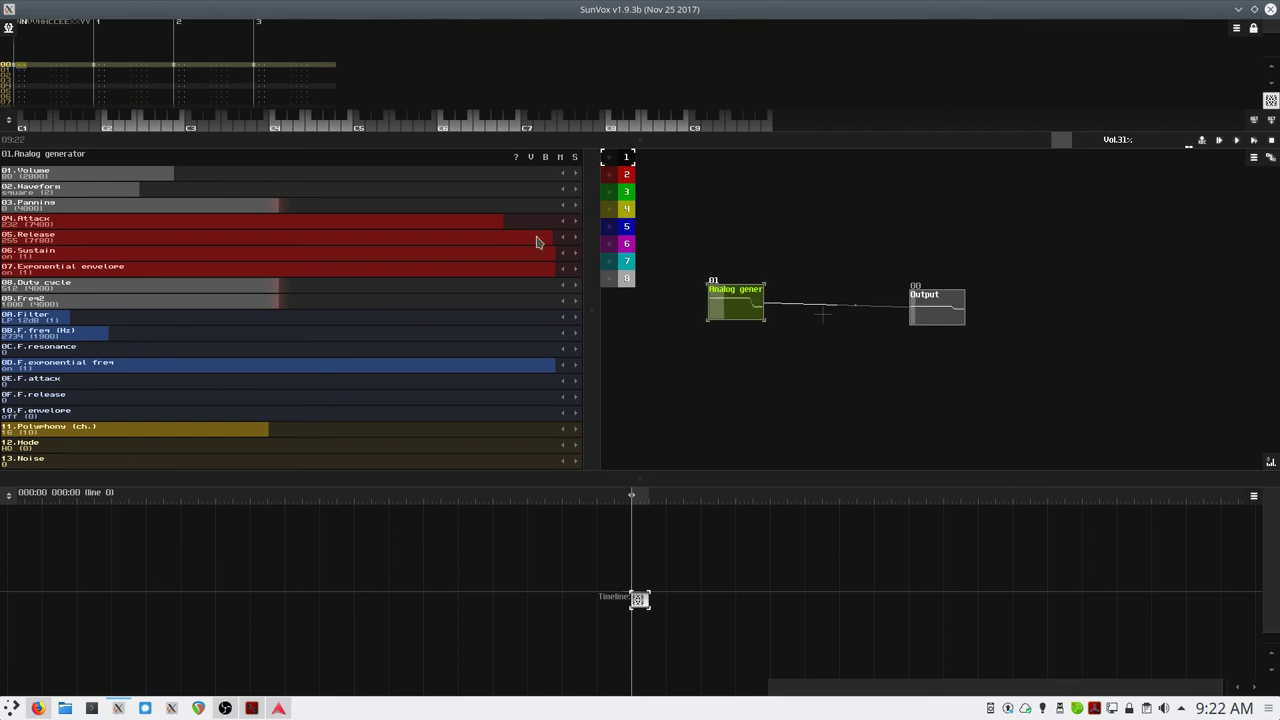
# - Lower the Analog generator's release to 6 and its attack to 216
pyautogui.moveTo(534, 240); pyautogui.dragTo(324, 243)
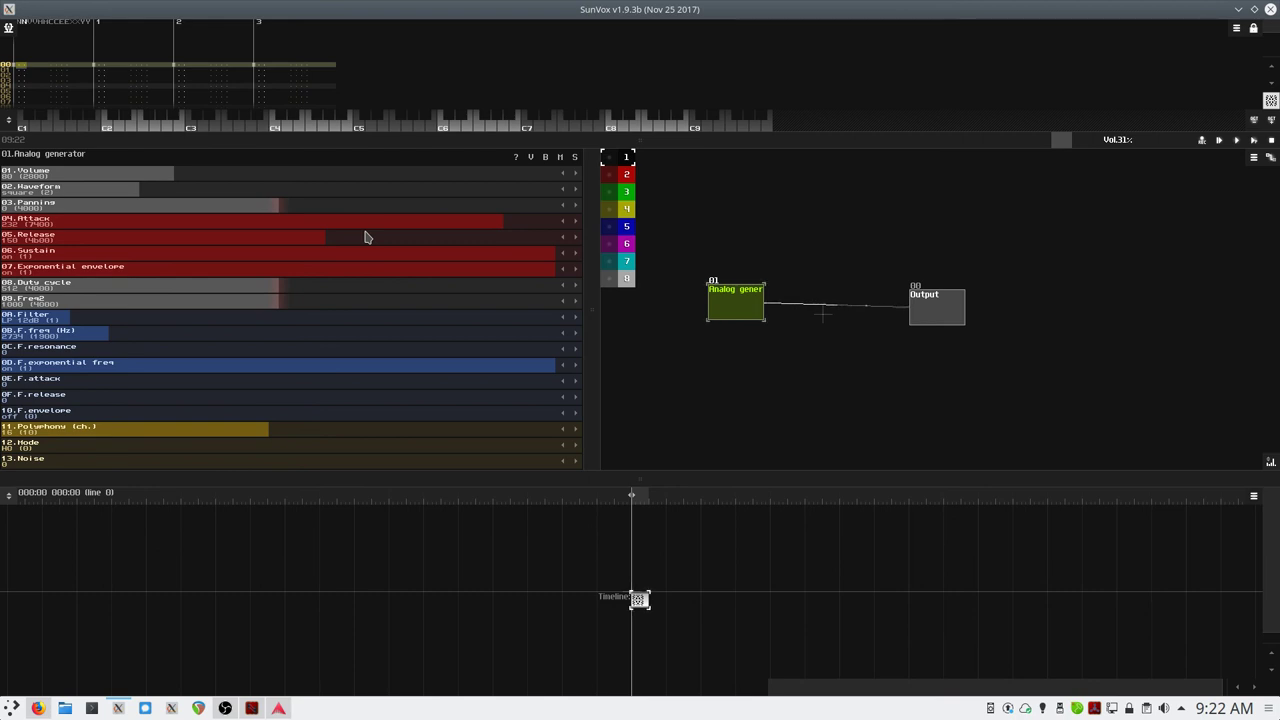
pyautogui.moveTo(310, 237); pyautogui.dragTo(12, 240)
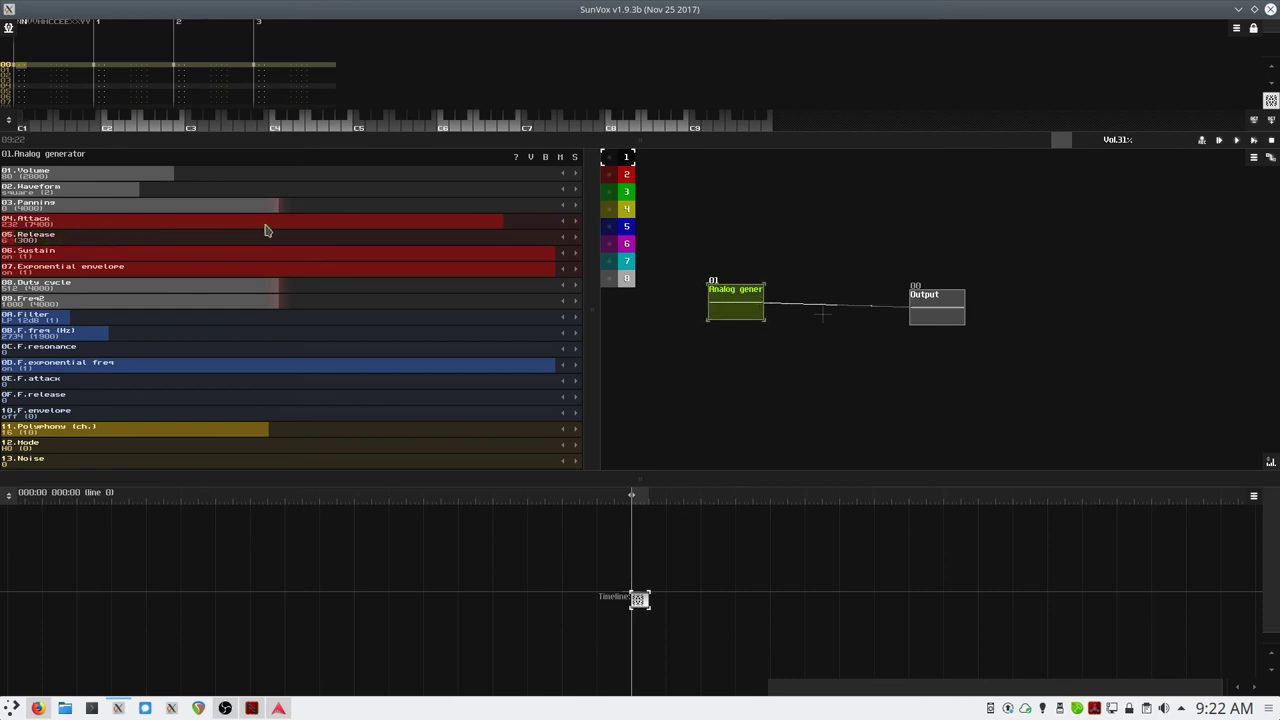
pyautogui.moveTo(486, 223); pyautogui.dragTo(453, 230)
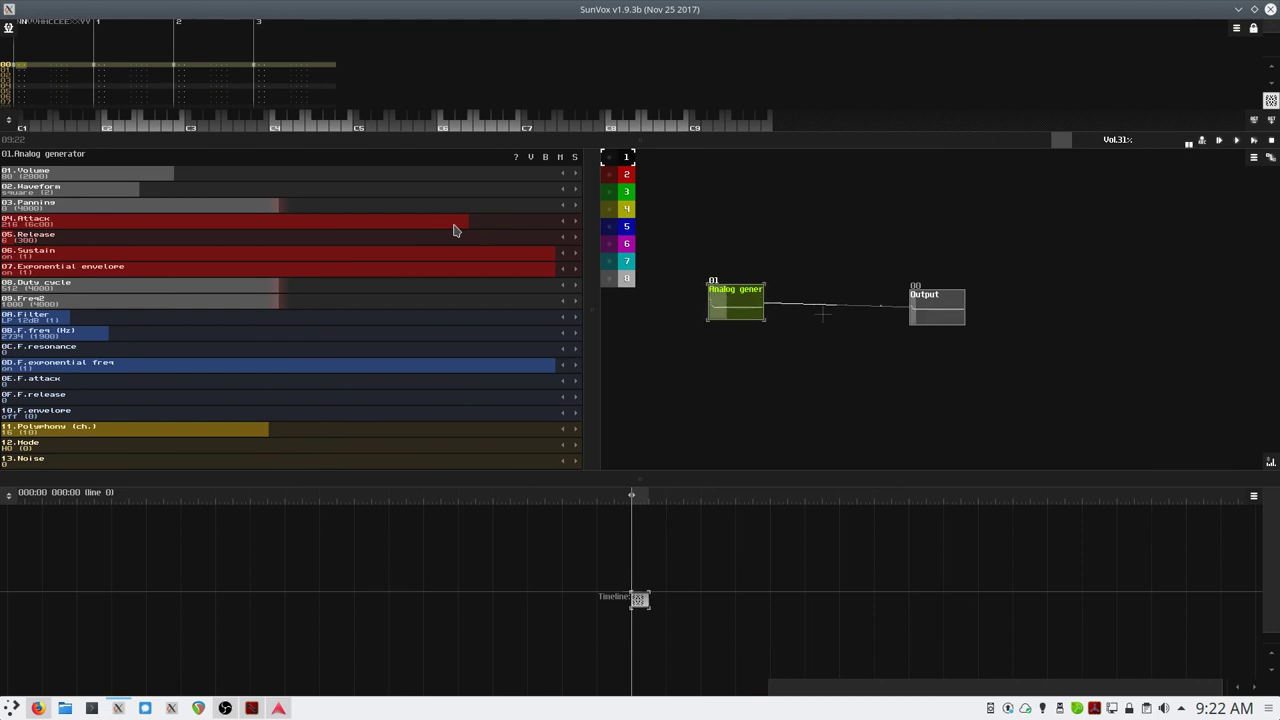
# - Narrow the controller area to about a quarter of the window width, raise the keyboard to the C2 octave, and play a test note
pyautogui.moveTo(592, 332); pyautogui.dragTo(329, 320)
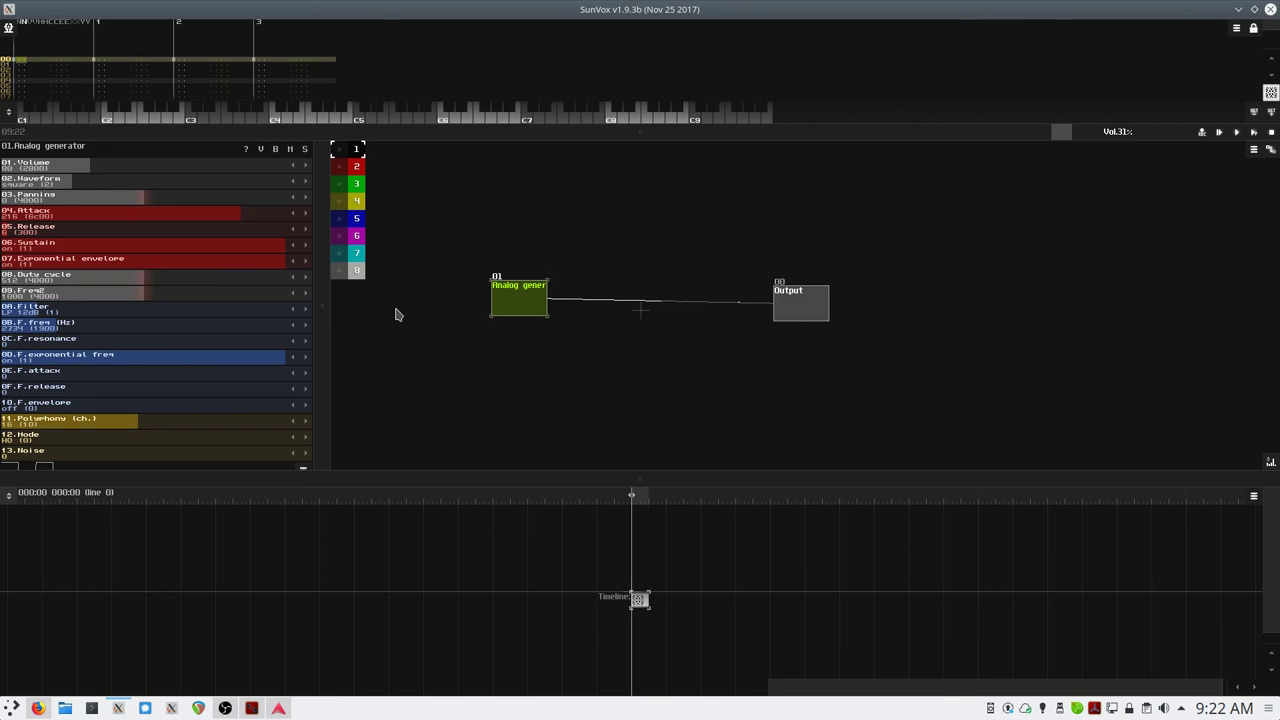
pyautogui.press('F4')
pyautogui.press('z')
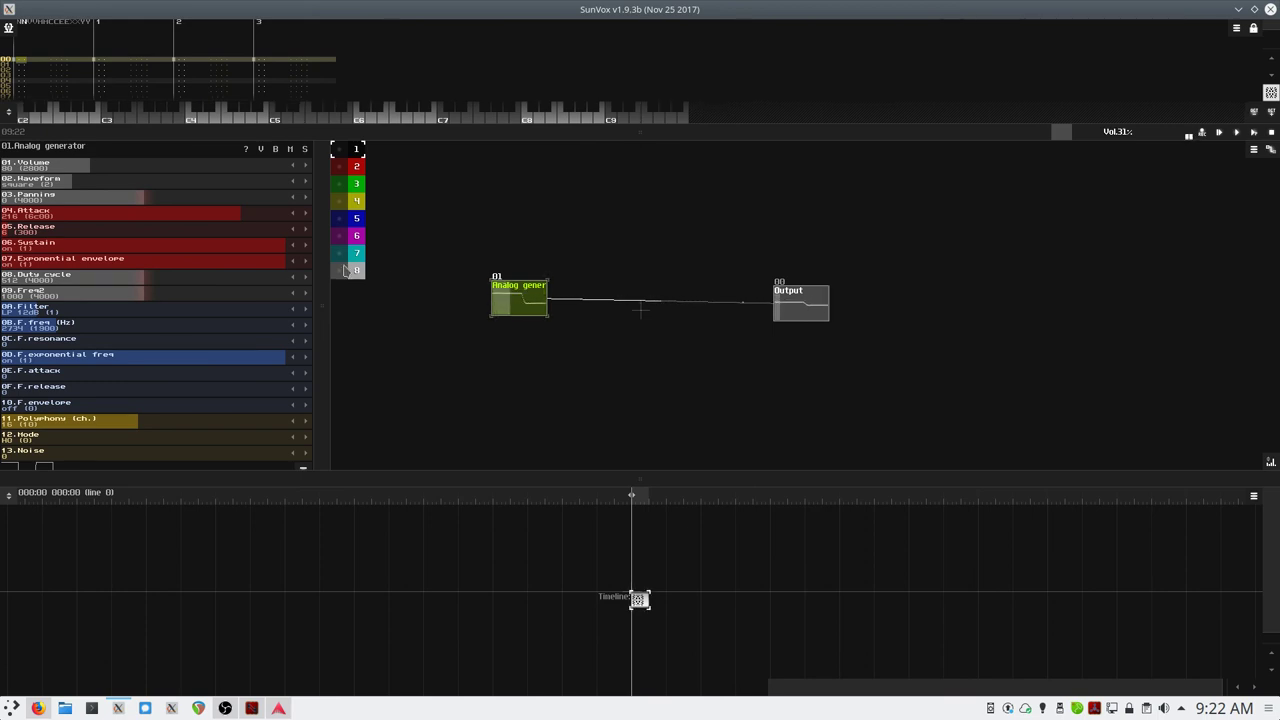
pyautogui.moveTo(332, 307); pyautogui.dragTo(381, 316)
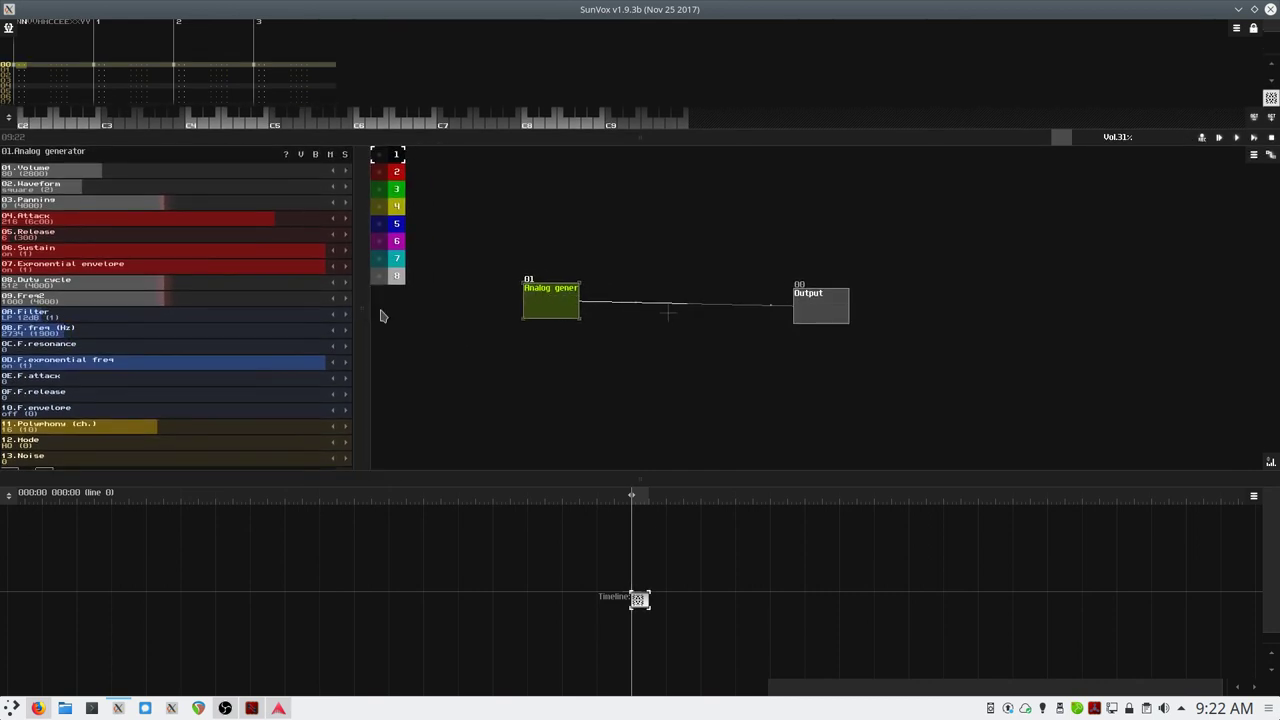
pyautogui.click(72, 318)
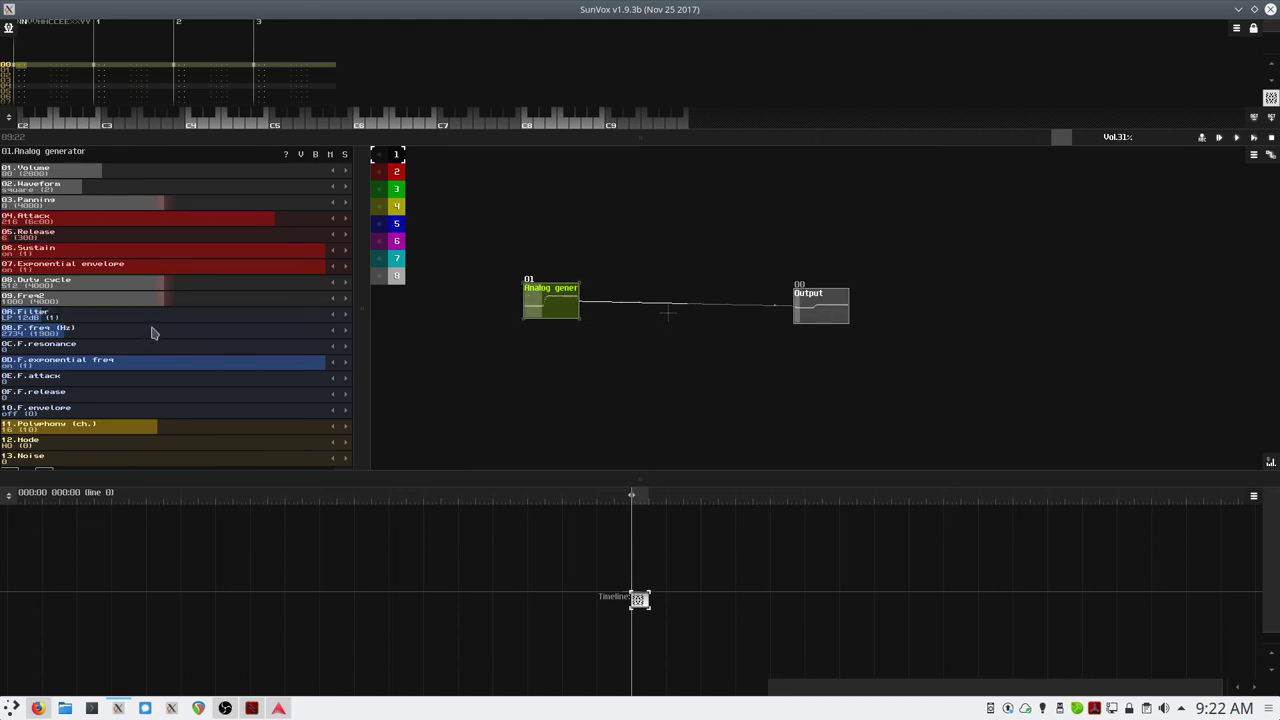
# - Set the Analog generator's filter frequency to 5905 Hz and route it through a new Vibrato module to the Output
pyautogui.moveTo(82, 334); pyautogui.dragTo(137, 343)
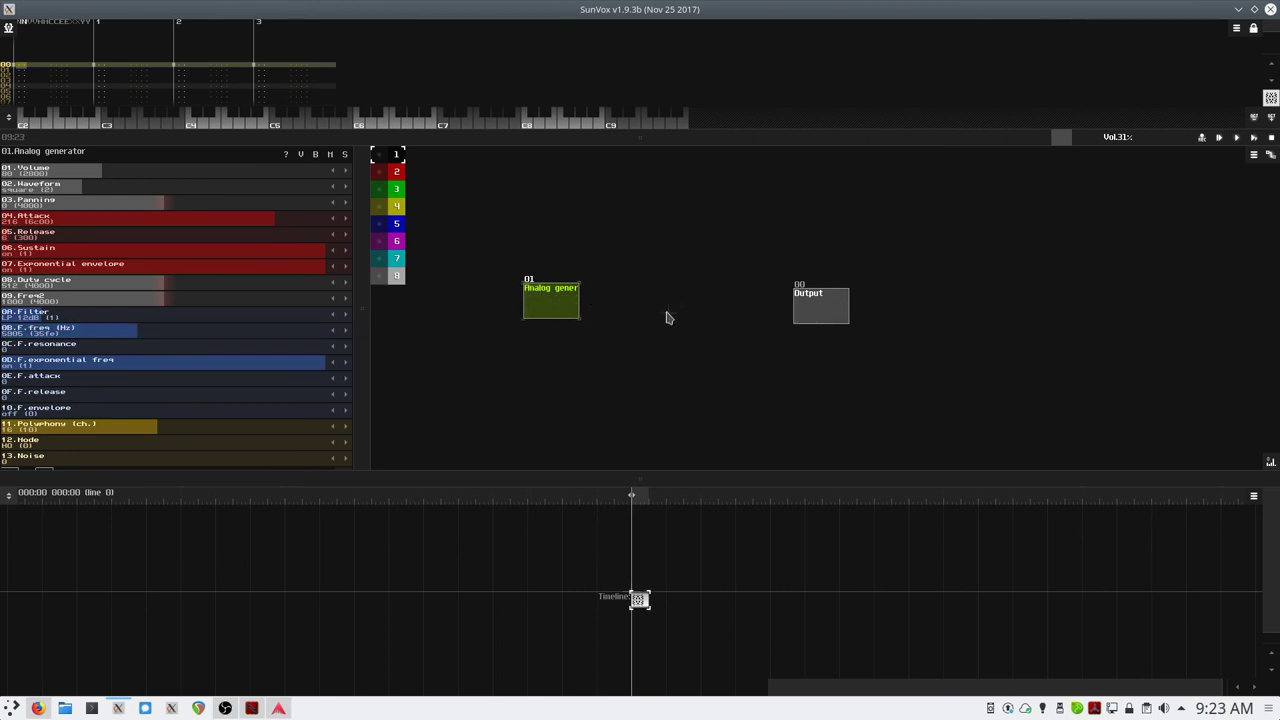
pyautogui.doubleClick(666, 316)
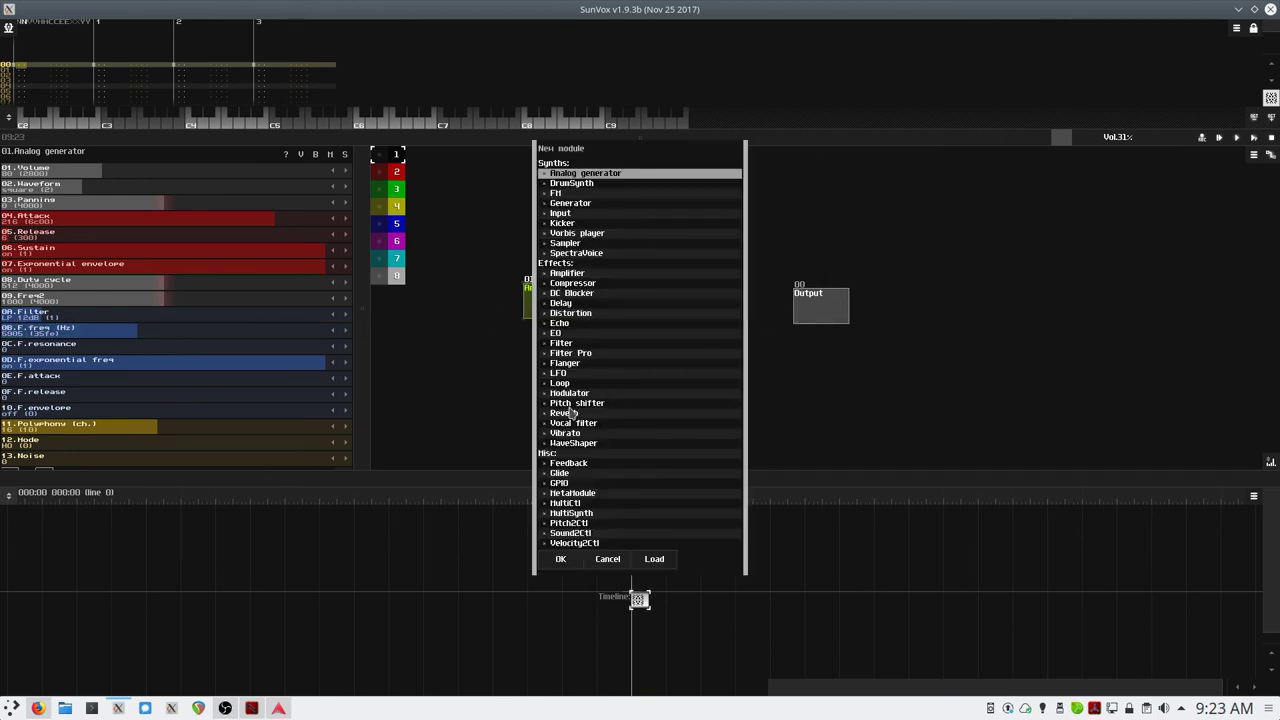
pyautogui.doubleClick(566, 434)
pyautogui.moveTo(574, 316); pyautogui.dragTo(832, 302)
pyautogui.click(572, 308)
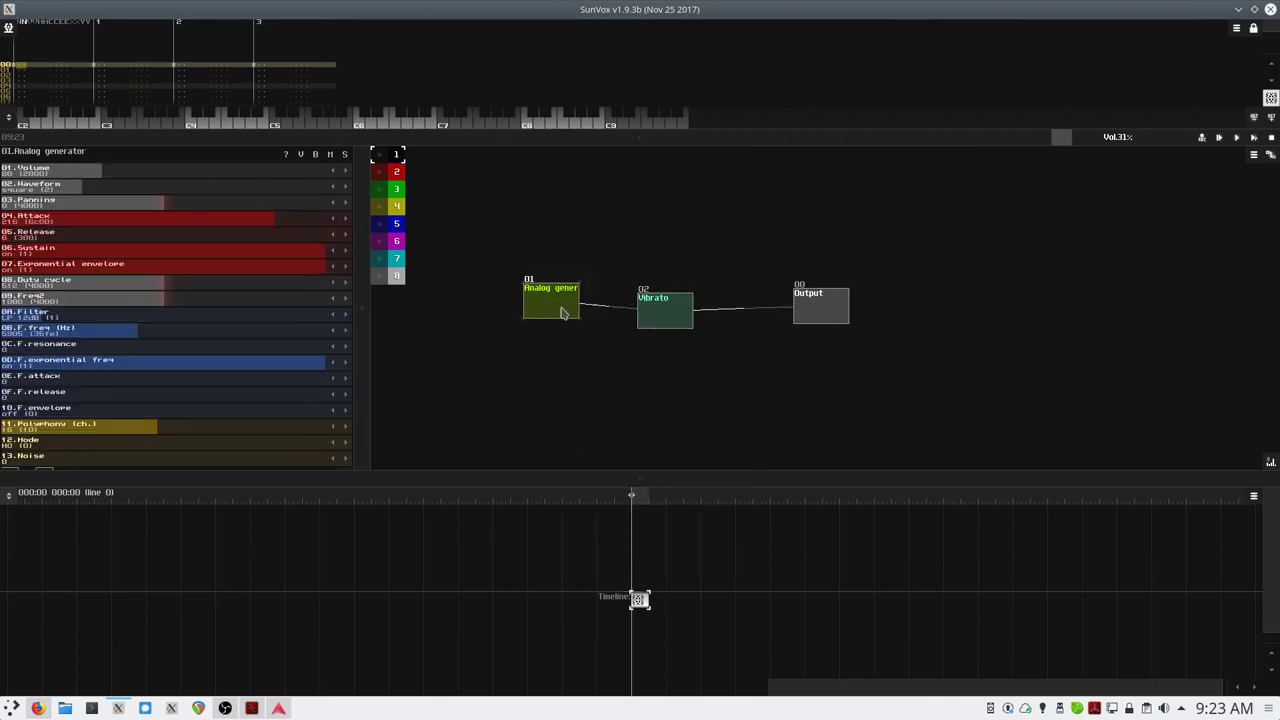
# - Widen the controller area, set the Vibrato's amplitude to 7 and frequency to 93, and play test notes on the Analog generator
pyautogui.click(652, 313)
pyautogui.moveTo(362, 314); pyautogui.dragTo(423, 320)
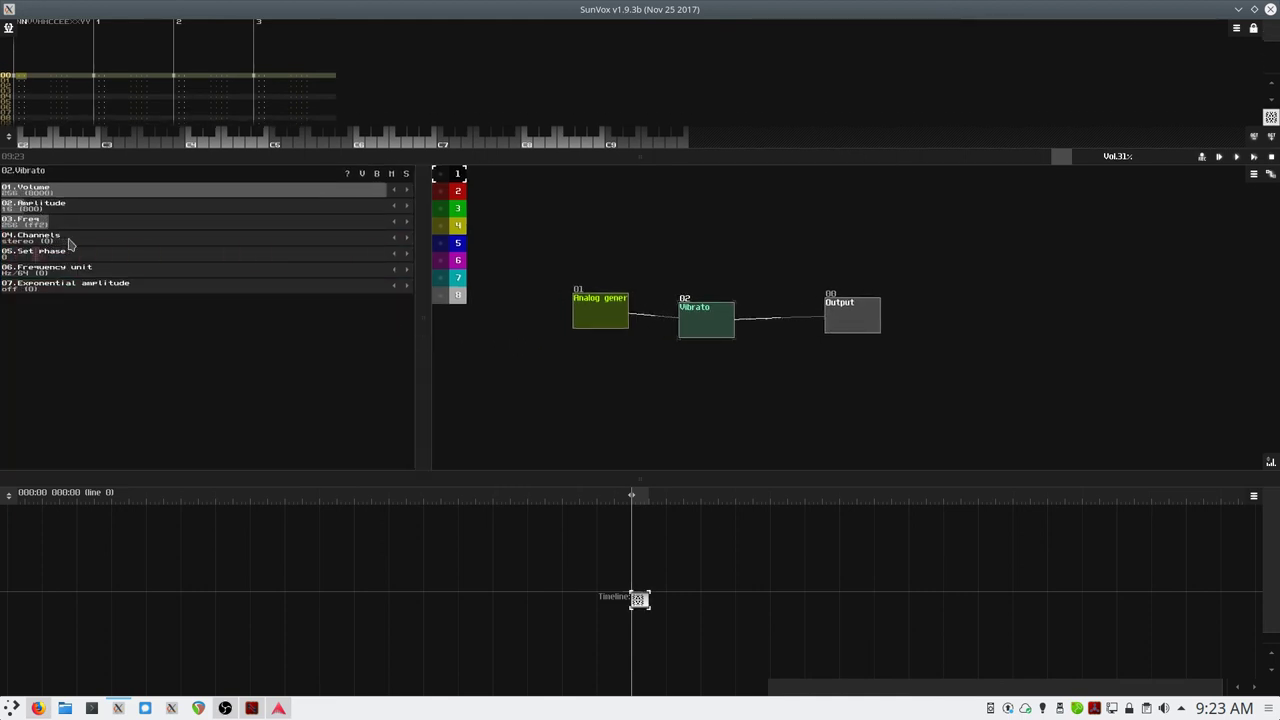
pyautogui.moveTo(56, 210); pyautogui.dragTo(42, 212)
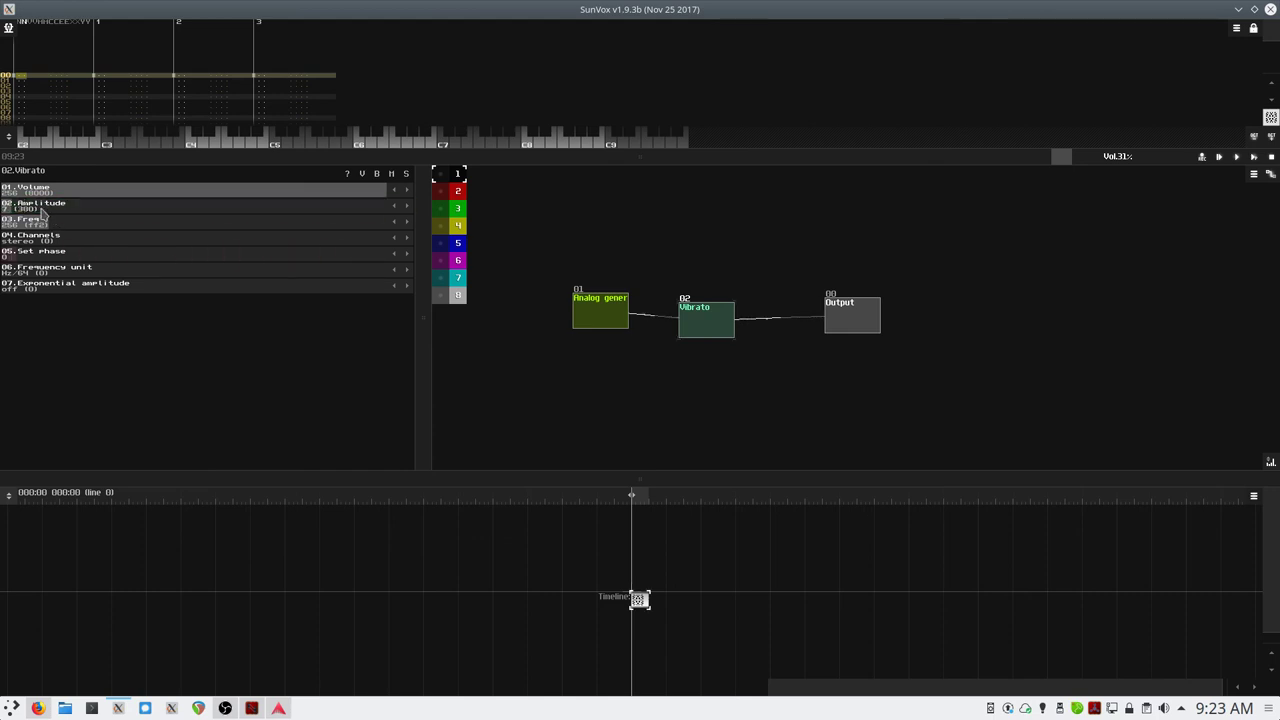
pyautogui.click(603, 310)
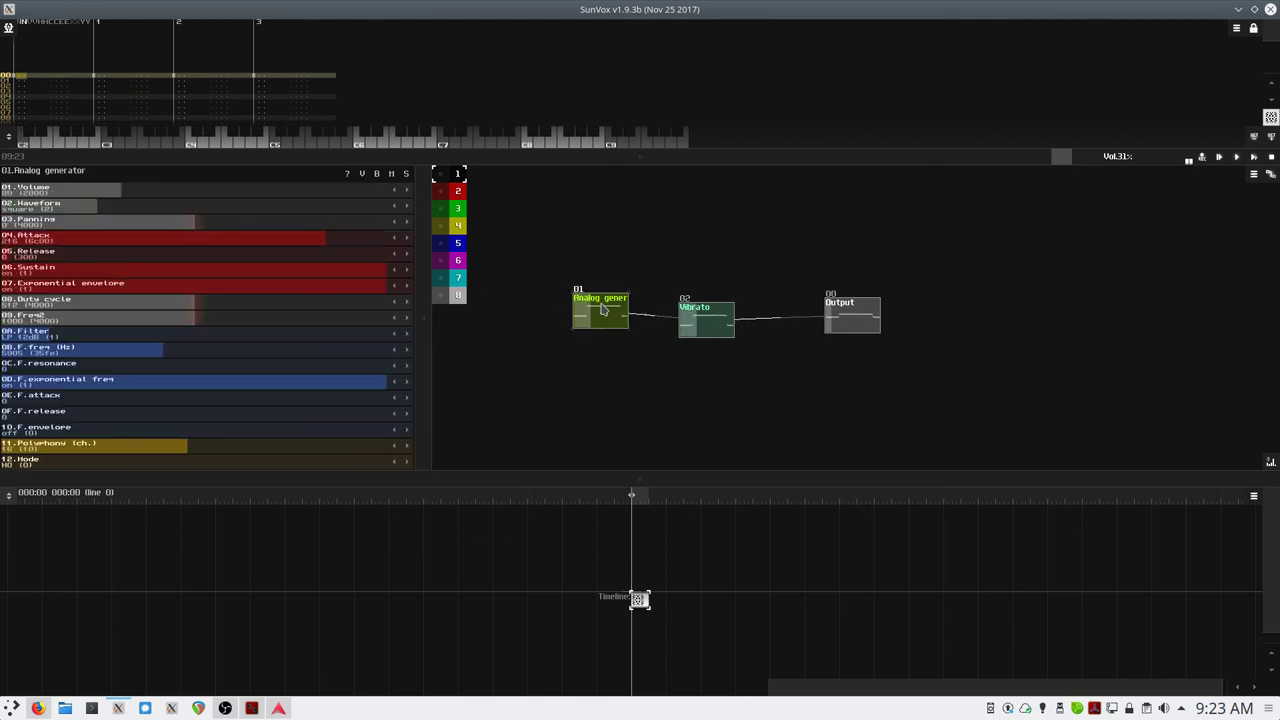
pyautogui.click(710, 331)
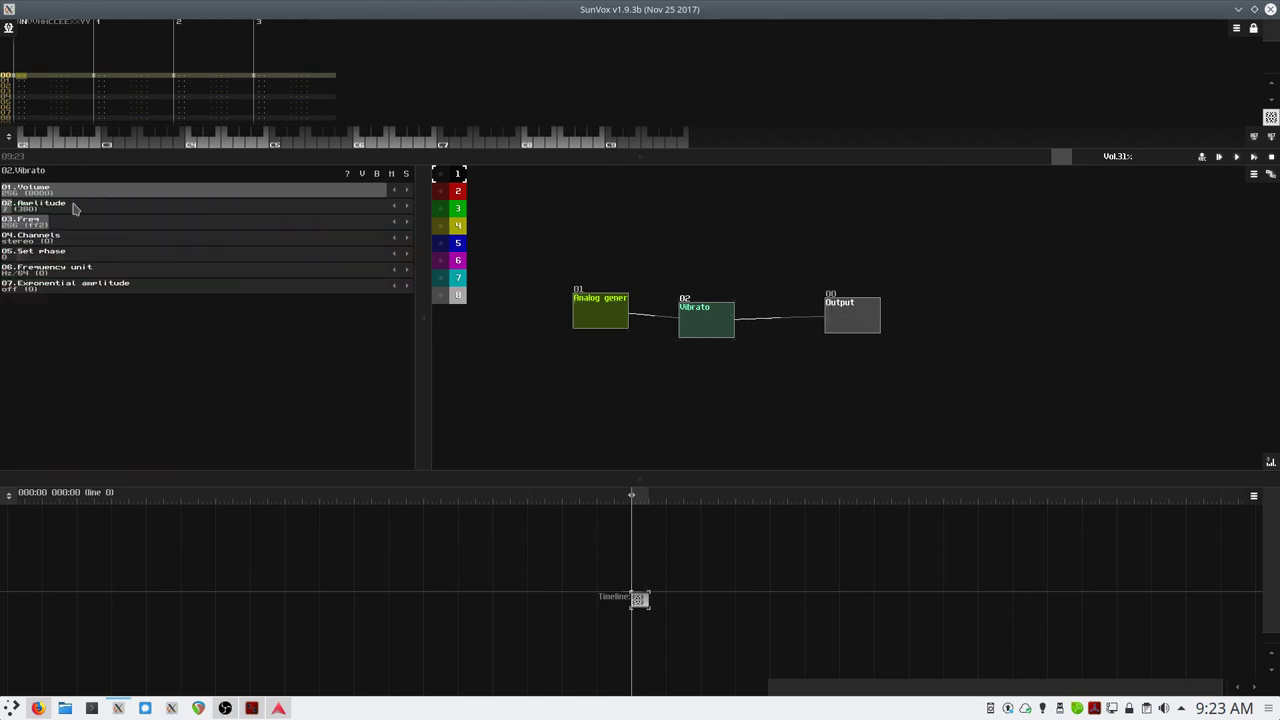
pyautogui.moveTo(37, 229); pyautogui.dragTo(6, 232)
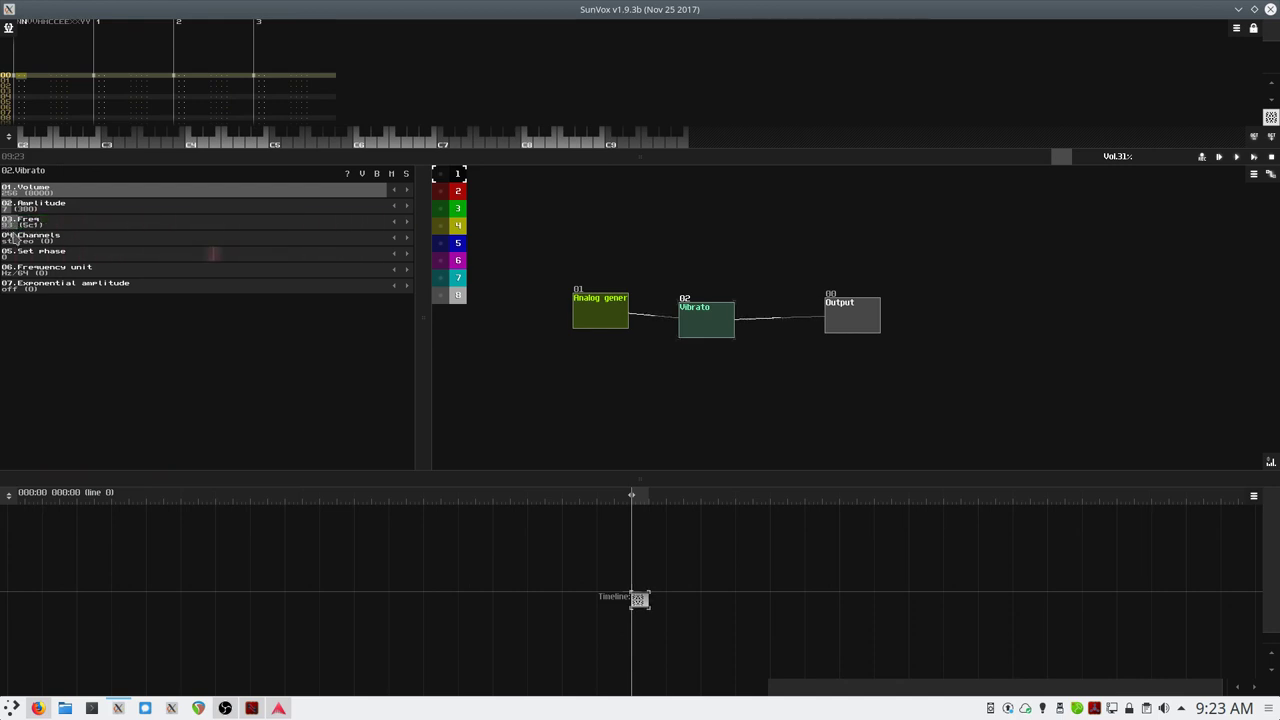
pyautogui.click(594, 313)
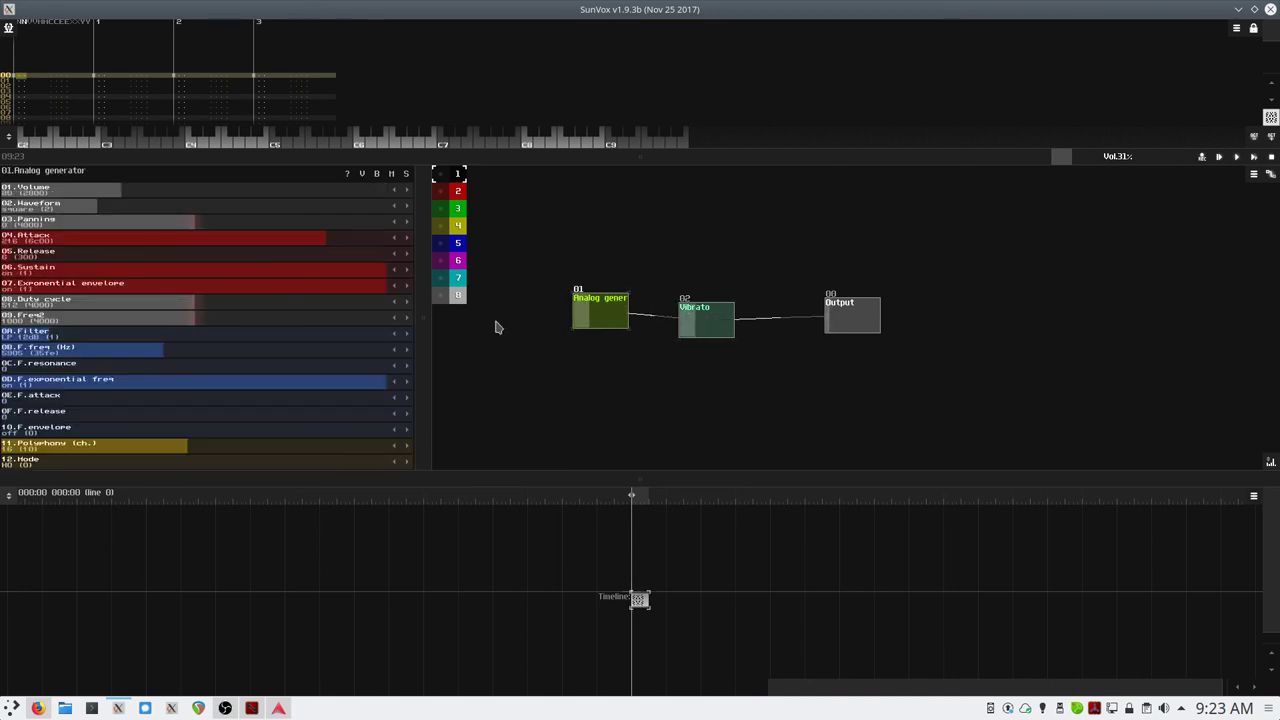
# - Narrow the controller area and line up the Analog generator and Vibrato modules with more space between them
pyautogui.moveTo(434, 334); pyautogui.dragTo(390, 333)
pyautogui.moveTo(590, 318); pyautogui.dragTo(547, 318)
pyautogui.moveTo(674, 327); pyautogui.dragTo(660, 317)
# - Play a test note on the Analog generator and set its release to 216
pyautogui.click(535, 320)
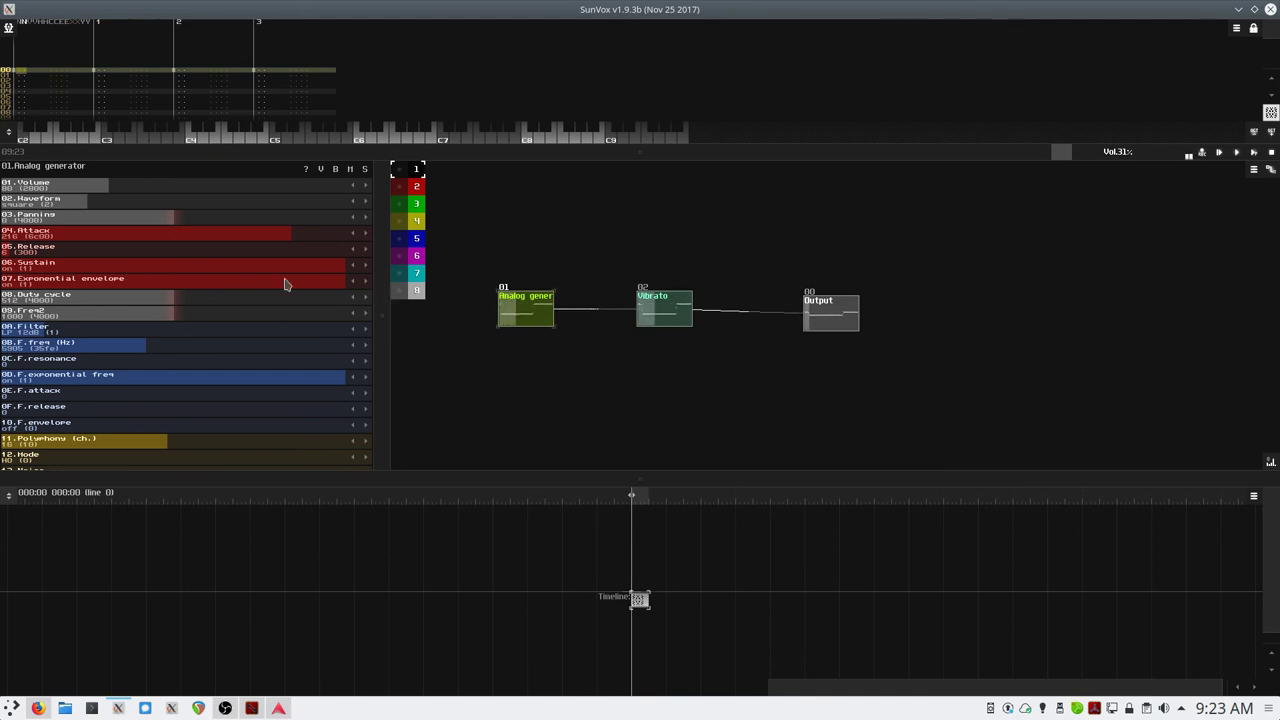
pyautogui.moveTo(69, 251); pyautogui.dragTo(304, 258)
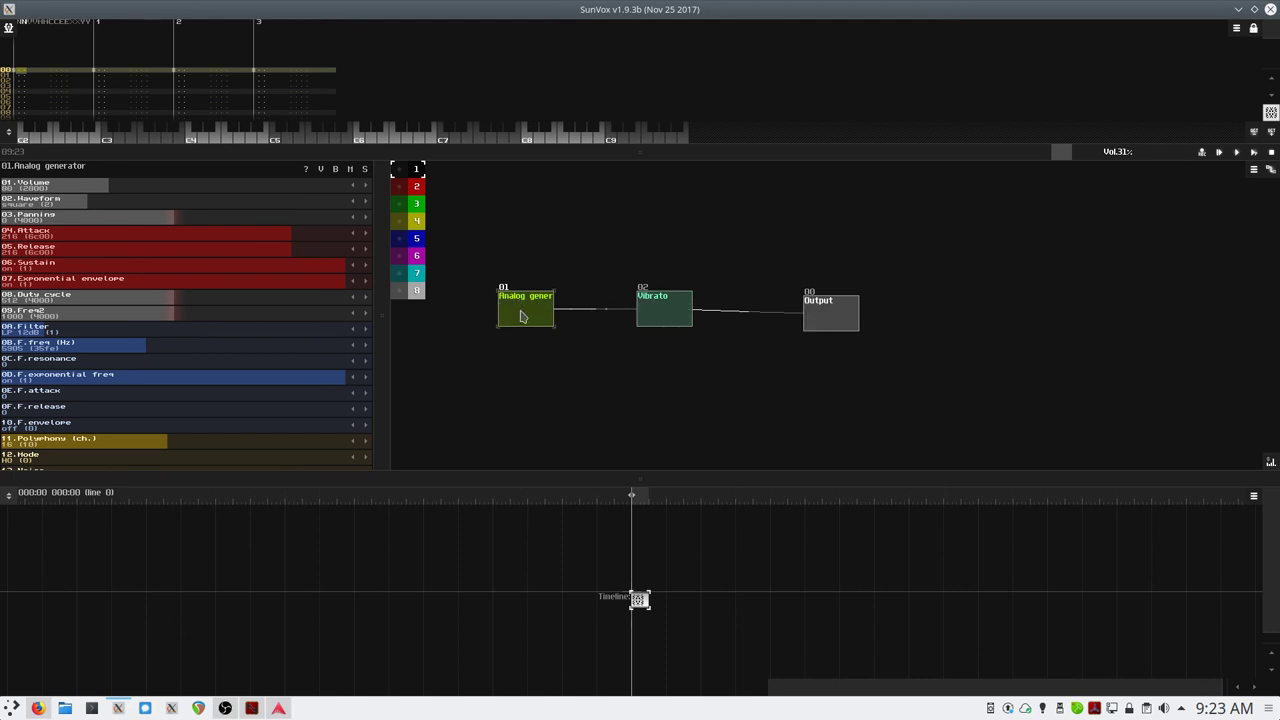
# - Spread the Analog generator and Output modules farther apart and raise the Vibrato slightly above them
pyautogui.moveTo(520, 316); pyautogui.dragTo(492, 310)
pyautogui.moveTo(645, 314); pyautogui.dragTo(645, 295)
pyautogui.moveTo(840, 324); pyautogui.dragTo(882, 308)
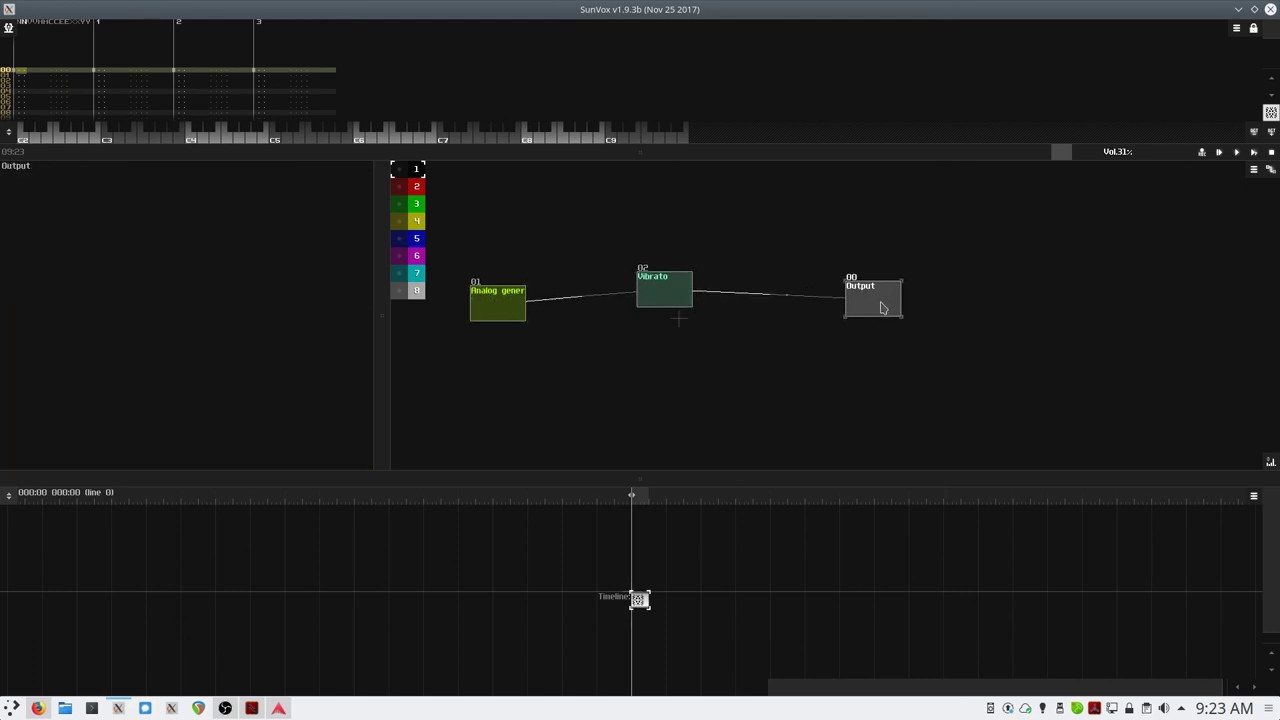
# - Add a Reverb module, route the Analog generator through it to the Output in parallel with the Vibrato, and play test notes
pyautogui.doubleClick(622, 375)
pyautogui.press('Up')
pyautogui.press('Up')
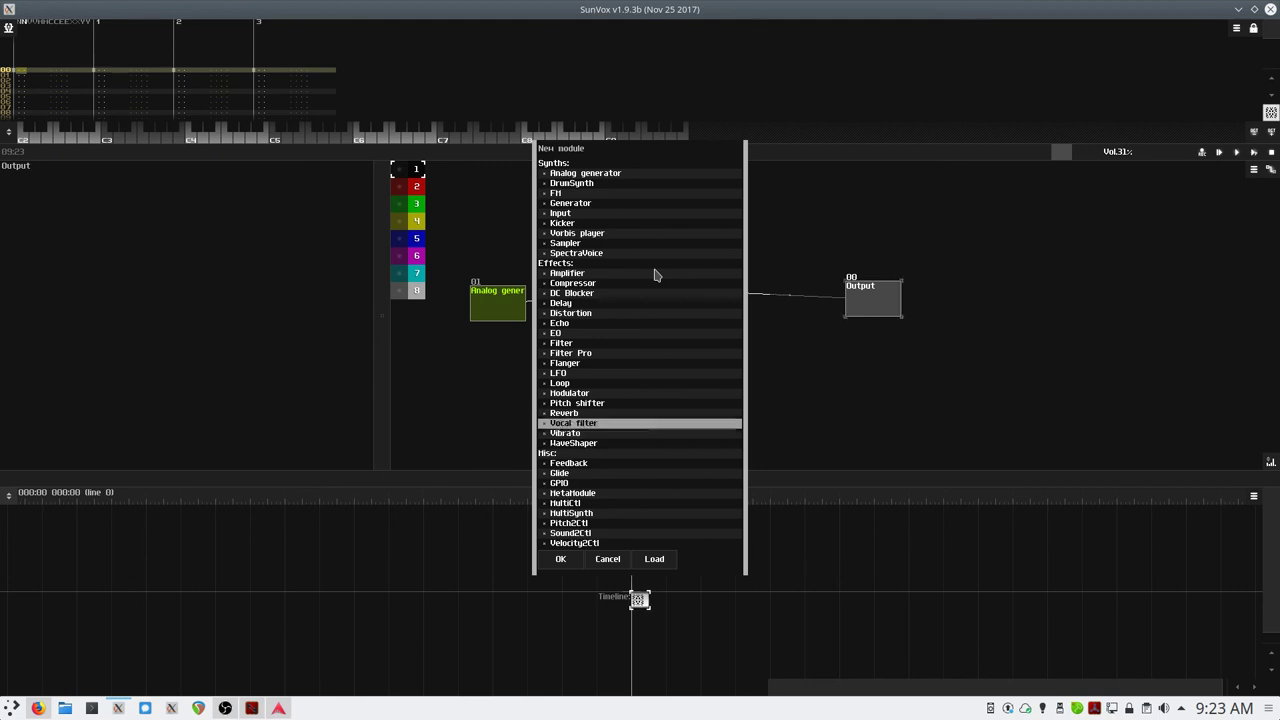
pyautogui.press('Return')
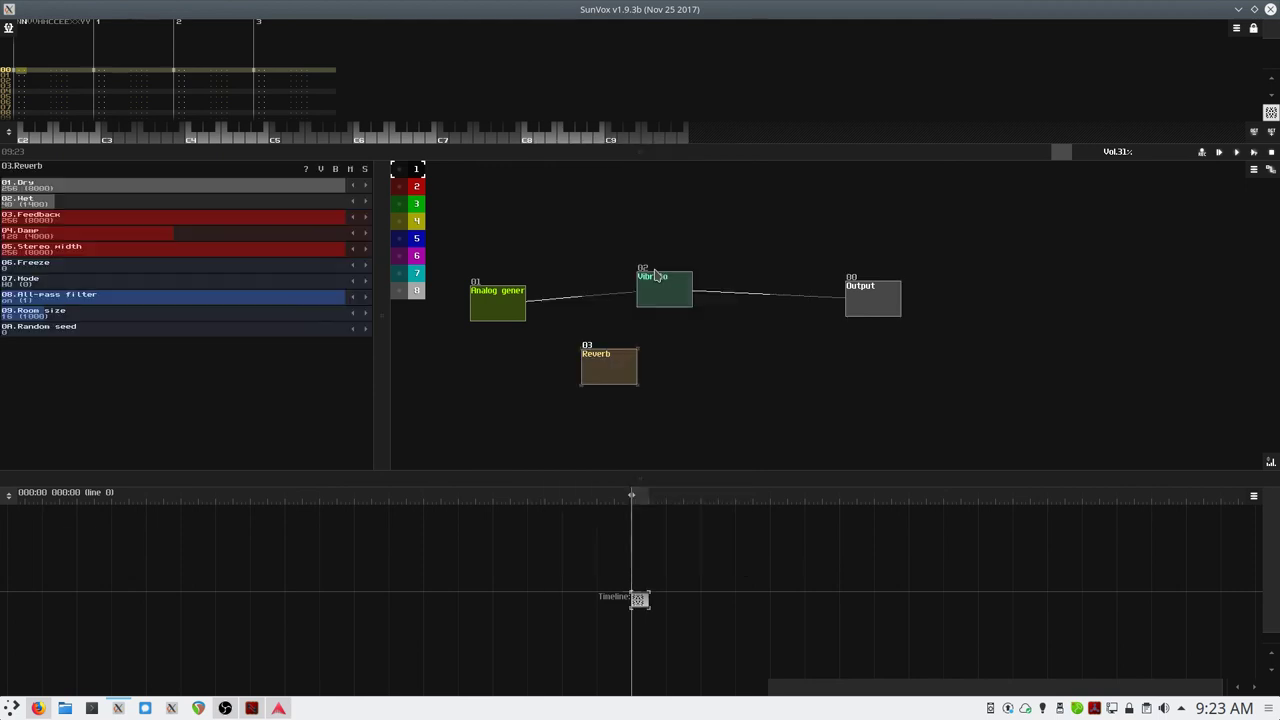
pyautogui.moveTo(503, 310); pyautogui.dragTo(876, 310)
pyautogui.click(495, 309)
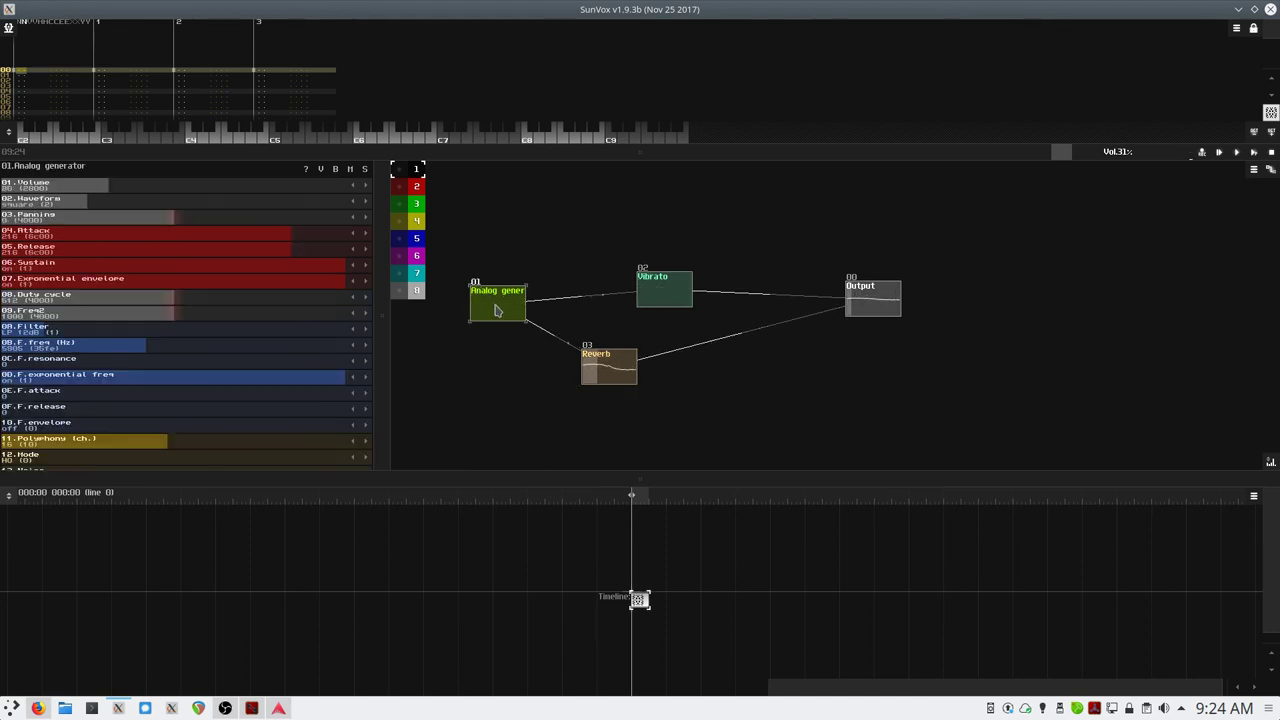
pyautogui.press('z')
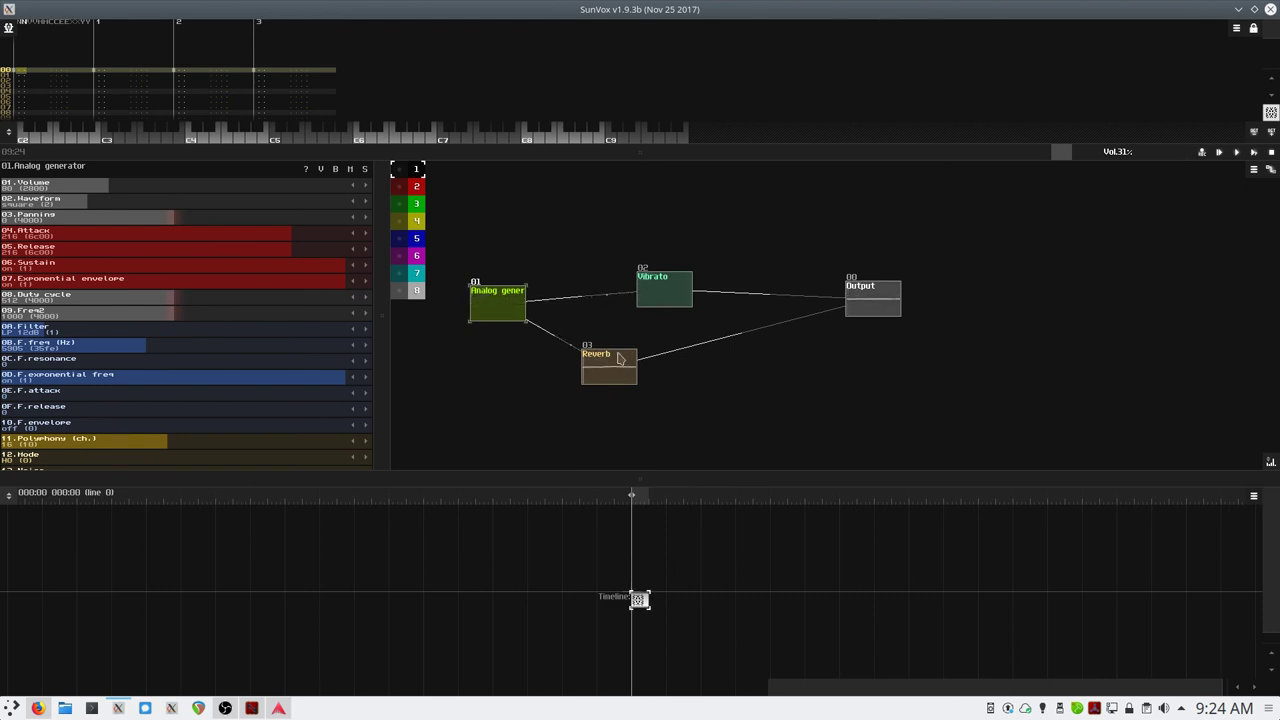
# - Align the Reverb under the Vibrato and add a Pitch shifter above them, routed from the Analog generator to the Output
pyautogui.moveTo(619, 358); pyautogui.dragTo(673, 360)
pyautogui.doubleClick(652, 233)
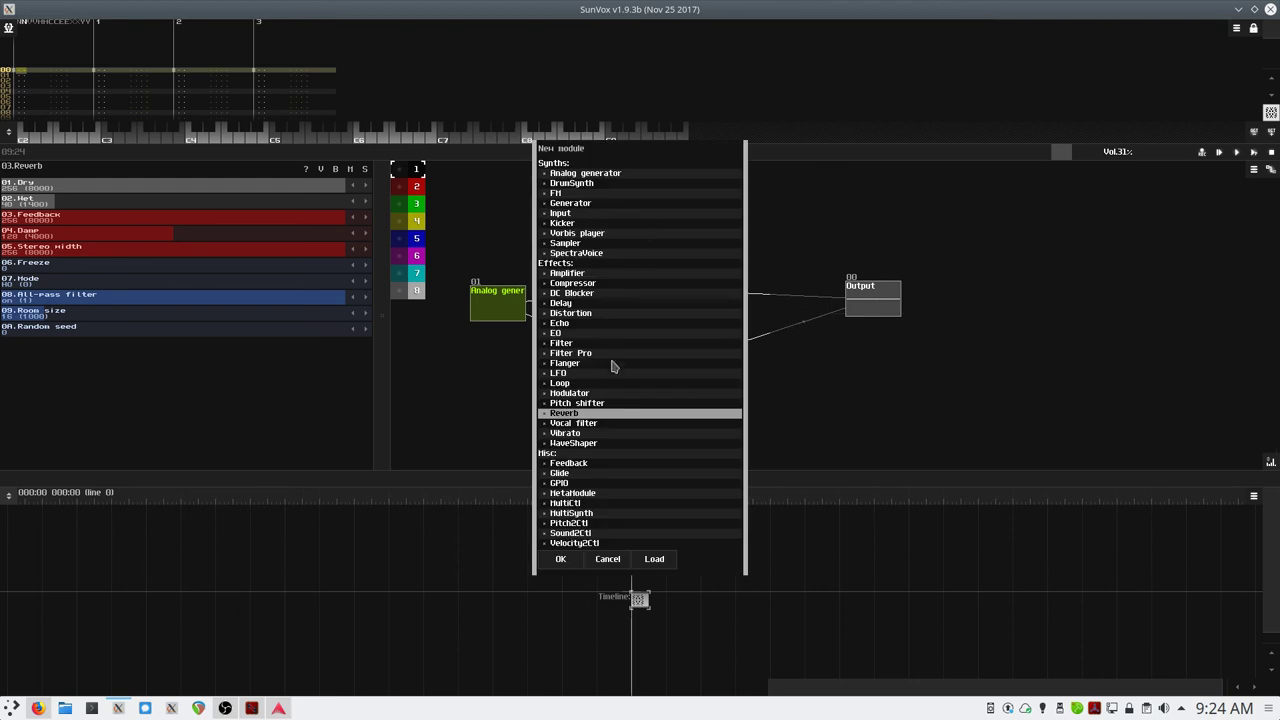
pyautogui.click(563, 404)
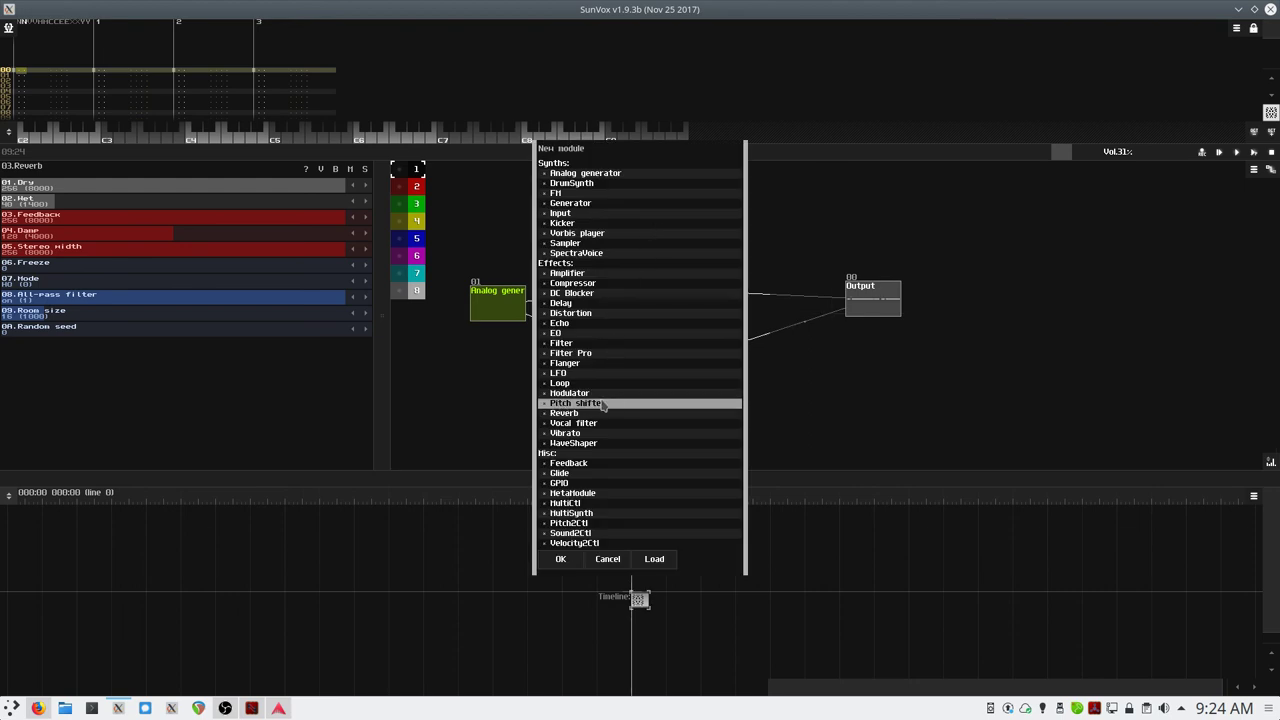
pyautogui.doubleClick(600, 404)
pyautogui.moveTo(657, 219)
pyautogui.mouseDown()
pyautogui.moveTo(672, 227)
pyautogui.moveTo(657, 224)
pyautogui.mouseUp()
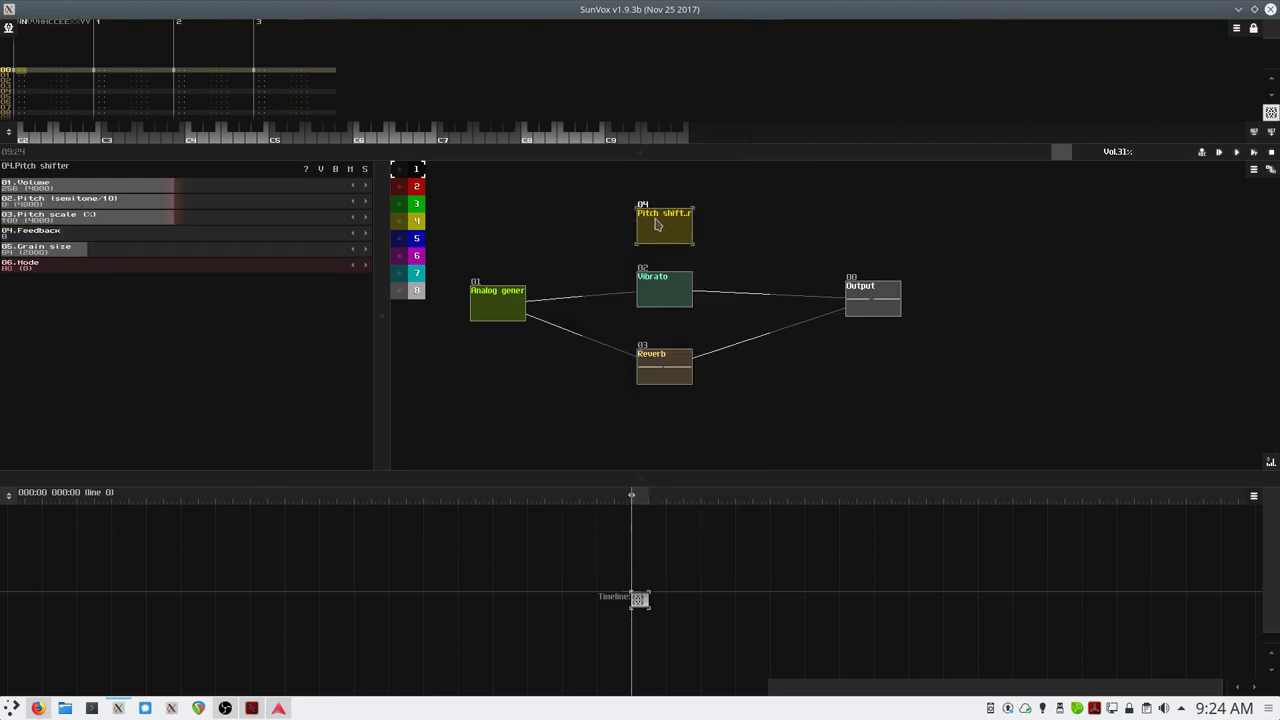
pyautogui.moveTo(508, 306); pyautogui.dragTo(868, 302)
pyautogui.click(492, 305)
# - Set the Pitch shifter's pitch to 193 and play a test note on the Analog generator
pyautogui.click(664, 228)
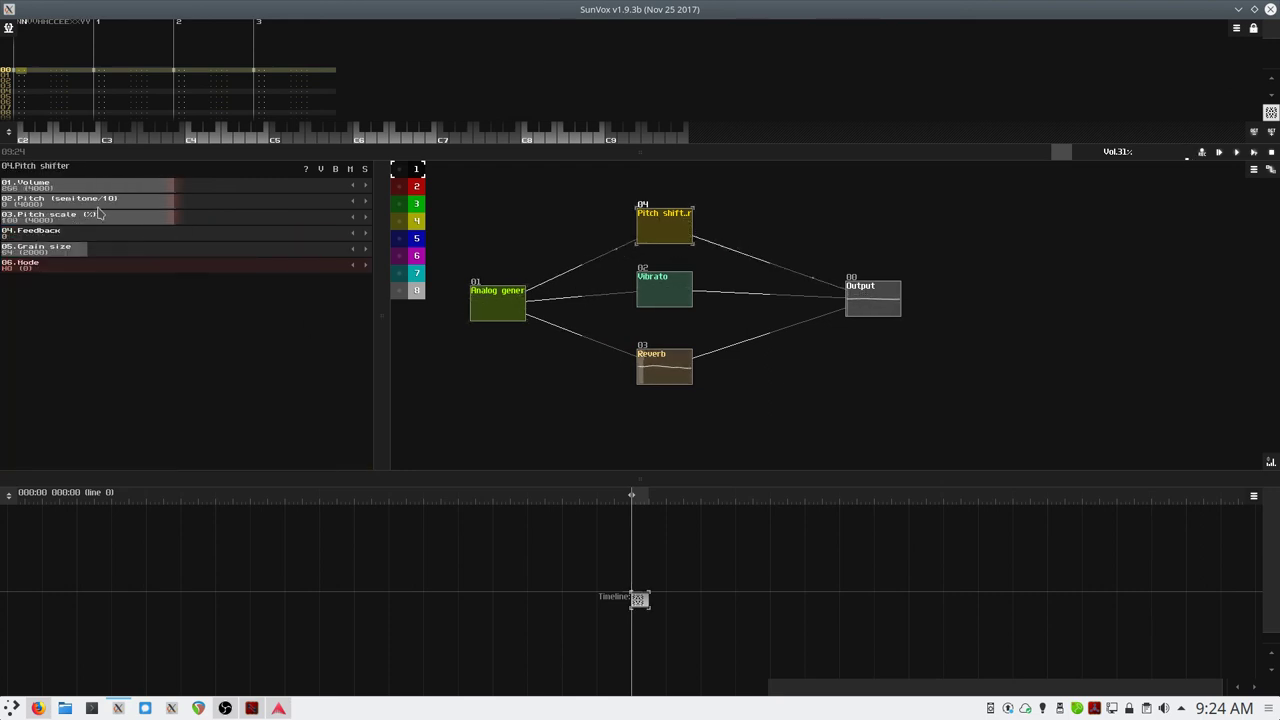
pyautogui.moveTo(113, 208); pyautogui.dragTo(224, 206)
pyautogui.click(500, 302)
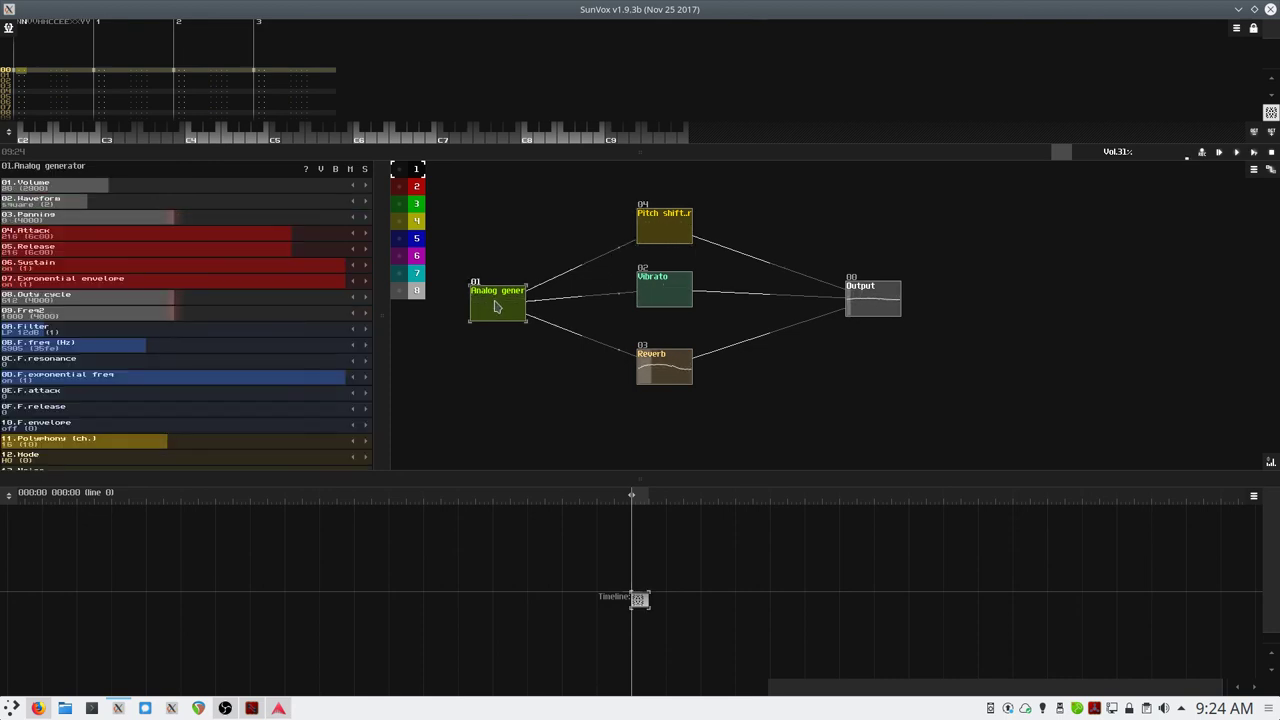
# - Try a feedback of 77 and a grain size of 72 on the Pitch shifter
pyautogui.click(661, 232)
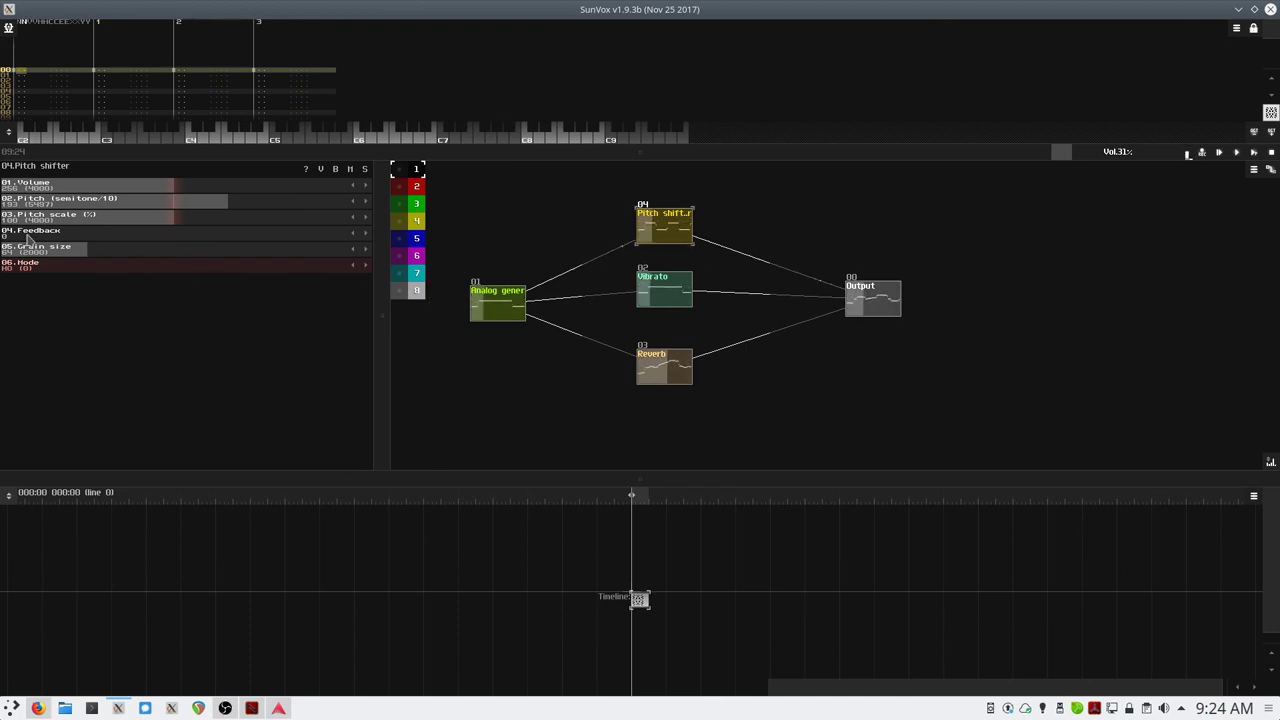
pyautogui.moveTo(27, 237); pyautogui.dragTo(194, 248)
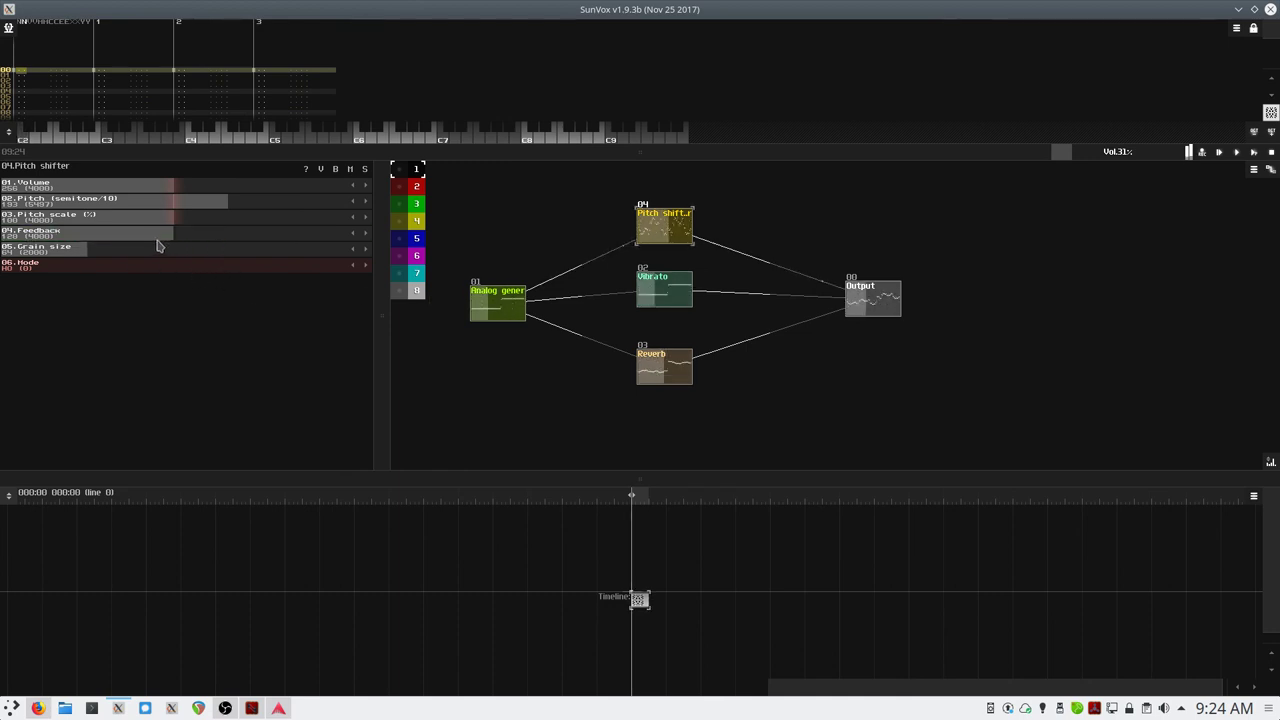
pyautogui.moveTo(156, 245); pyautogui.dragTo(97, 257)
pyautogui.click(77, 240)
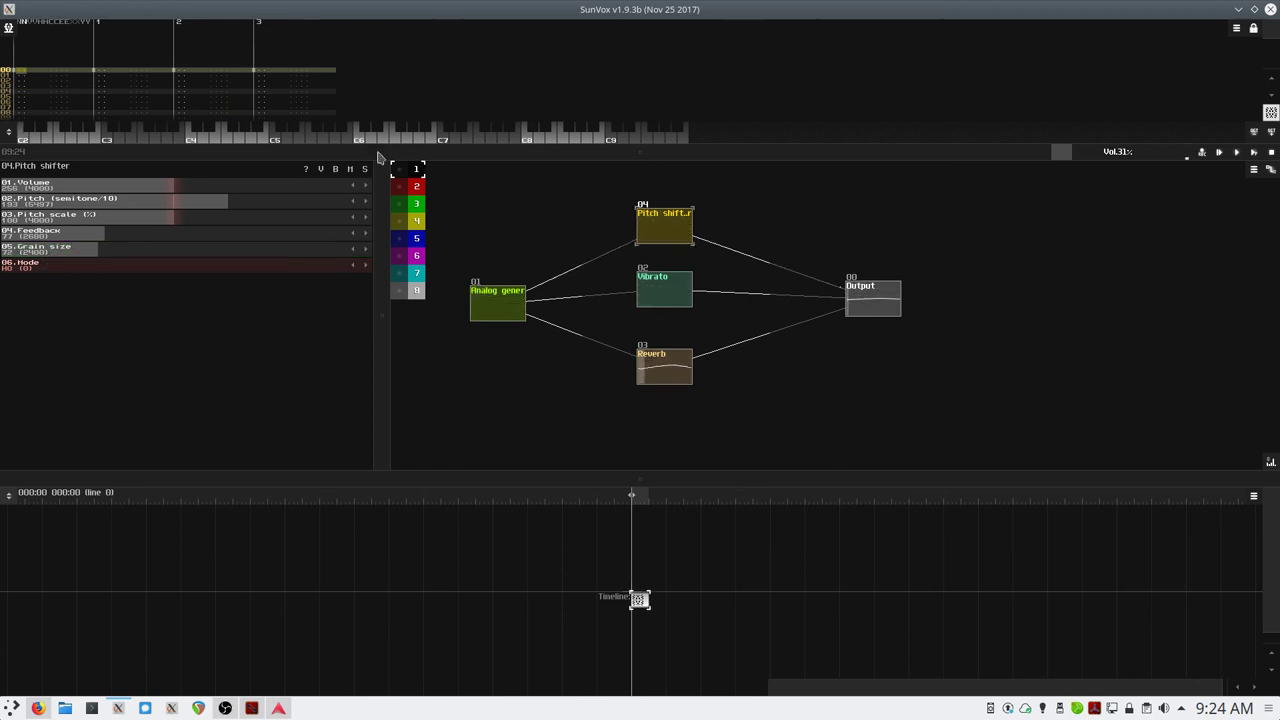
# - Enlarge the pattern editor and enter a C2 note for the Analog generator on line 00 of the first track
pyautogui.moveTo(440, 154); pyautogui.dragTo(431, 379)
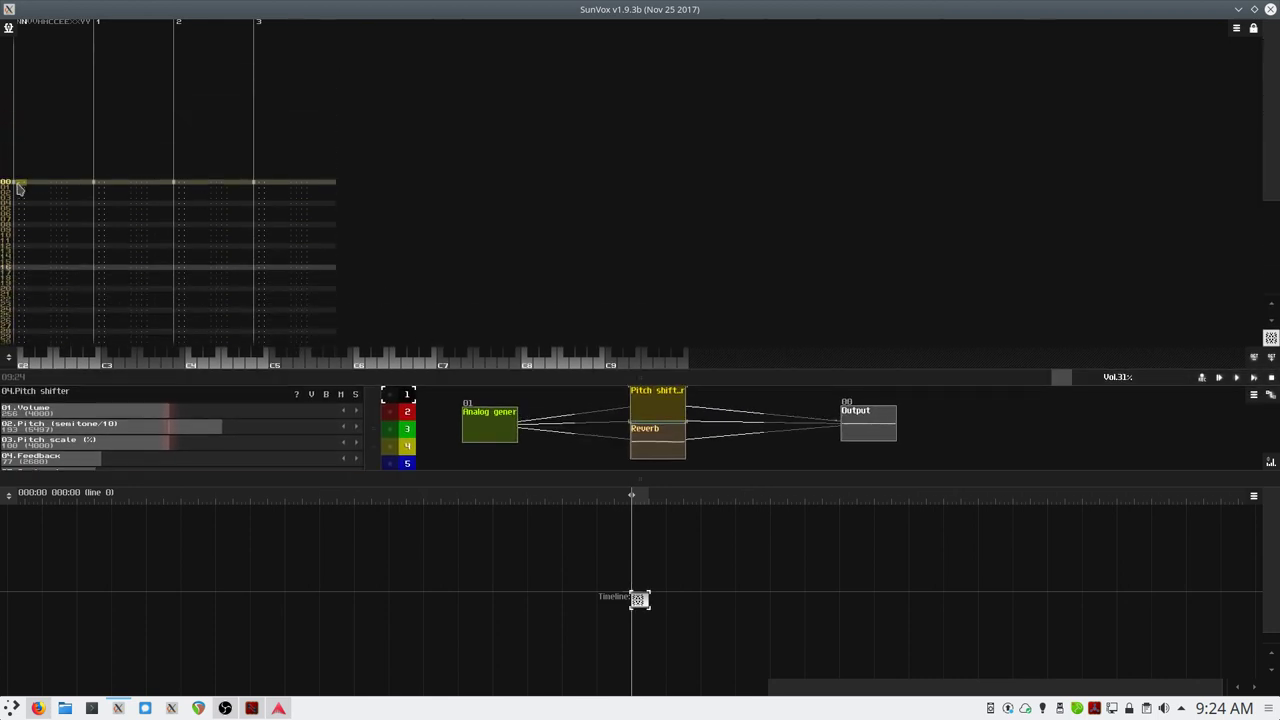
pyautogui.press('space')
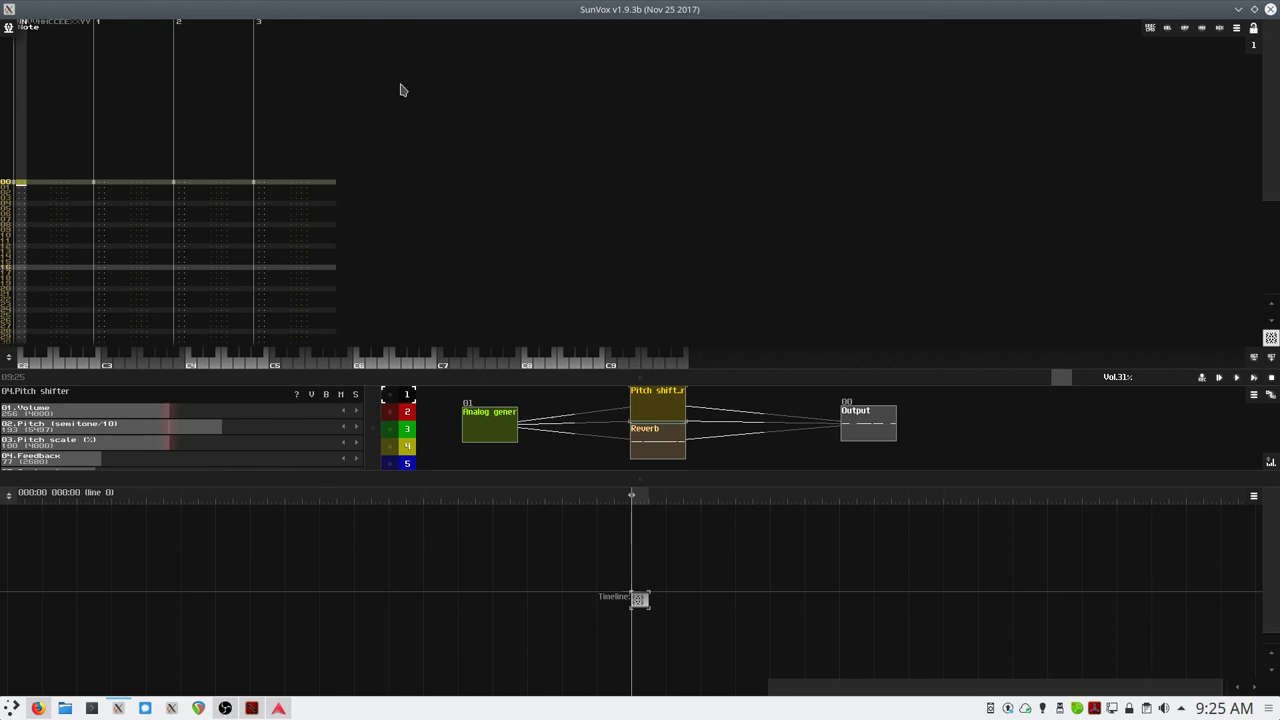
pyautogui.press('z')
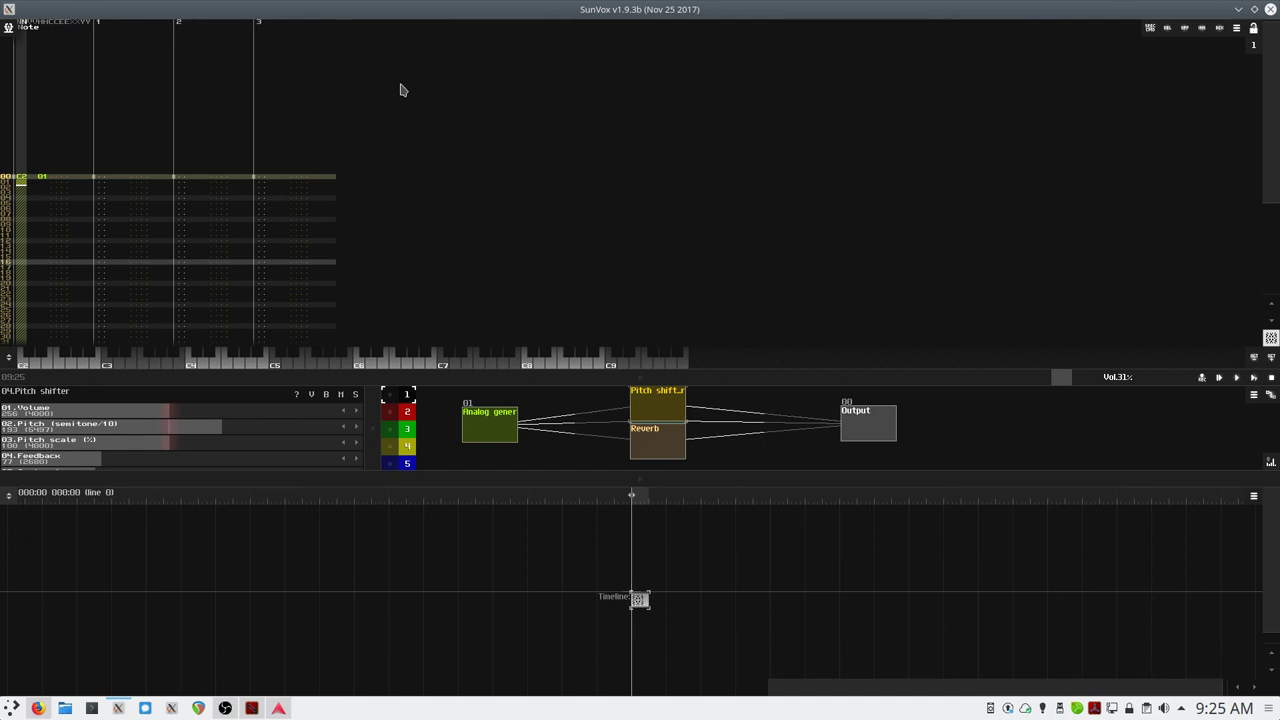
pyautogui.press('space')
# - Shorten the pattern editor, enter a note-off below the C2 note in the first track, and play the pattern
pyautogui.moveTo(374, 428); pyautogui.dragTo(376, 341)
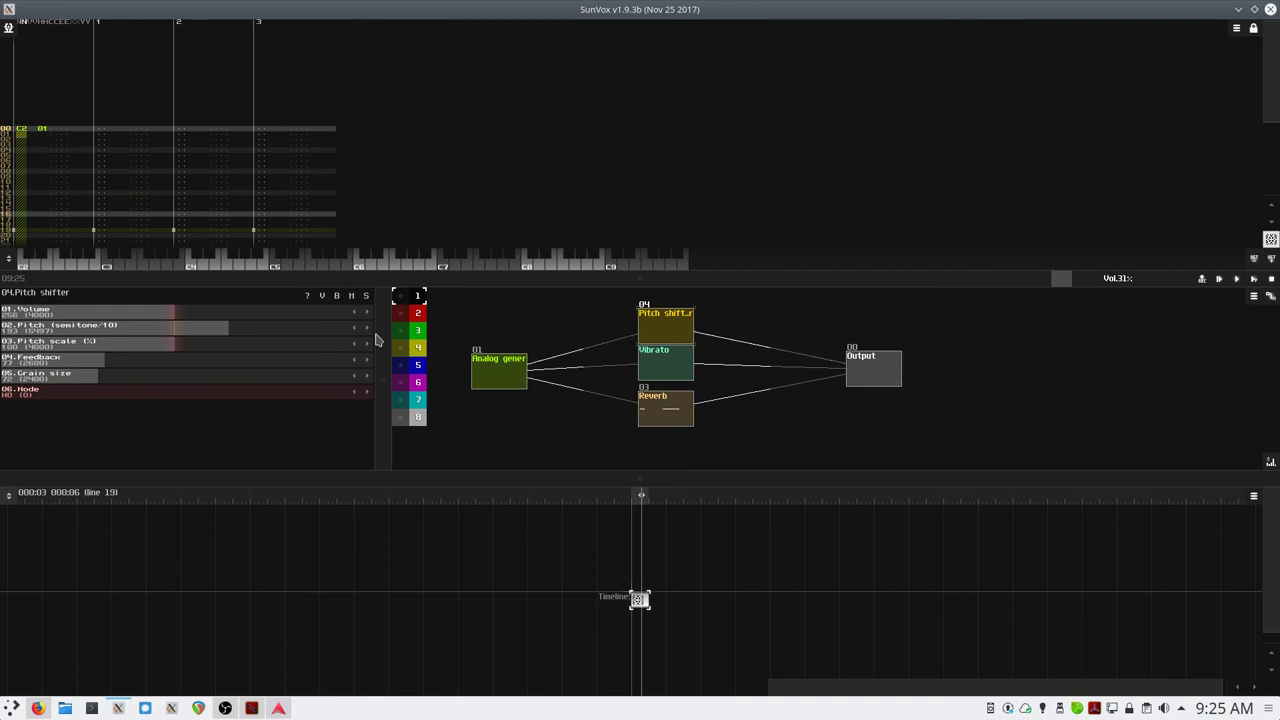
pyautogui.press('space')
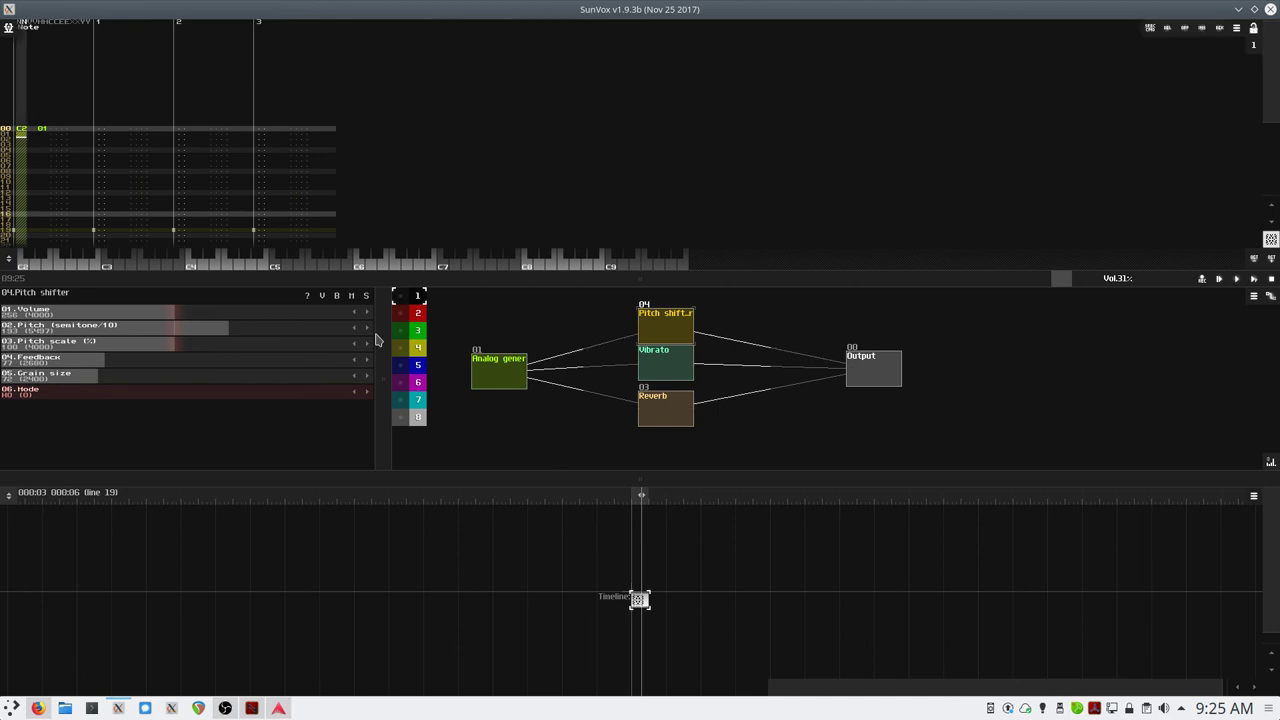
pyautogui.press('capslock')
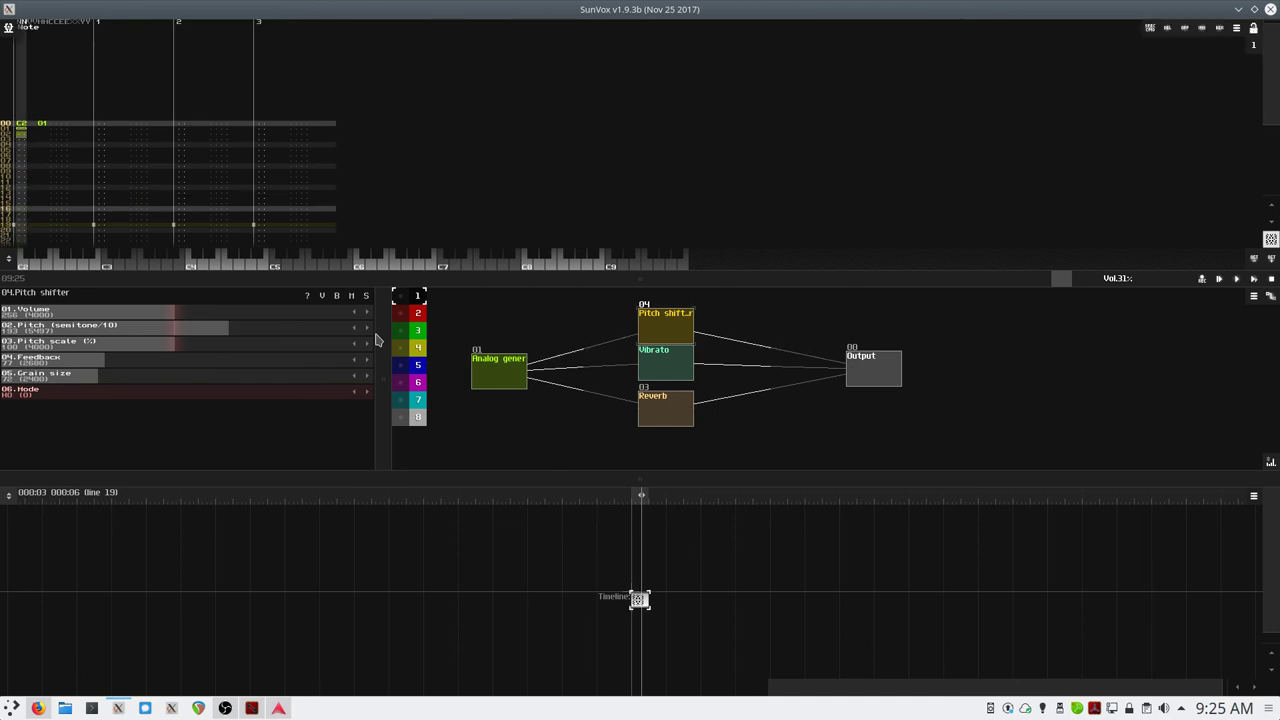
pyautogui.press('space')
pyautogui.press('Return')
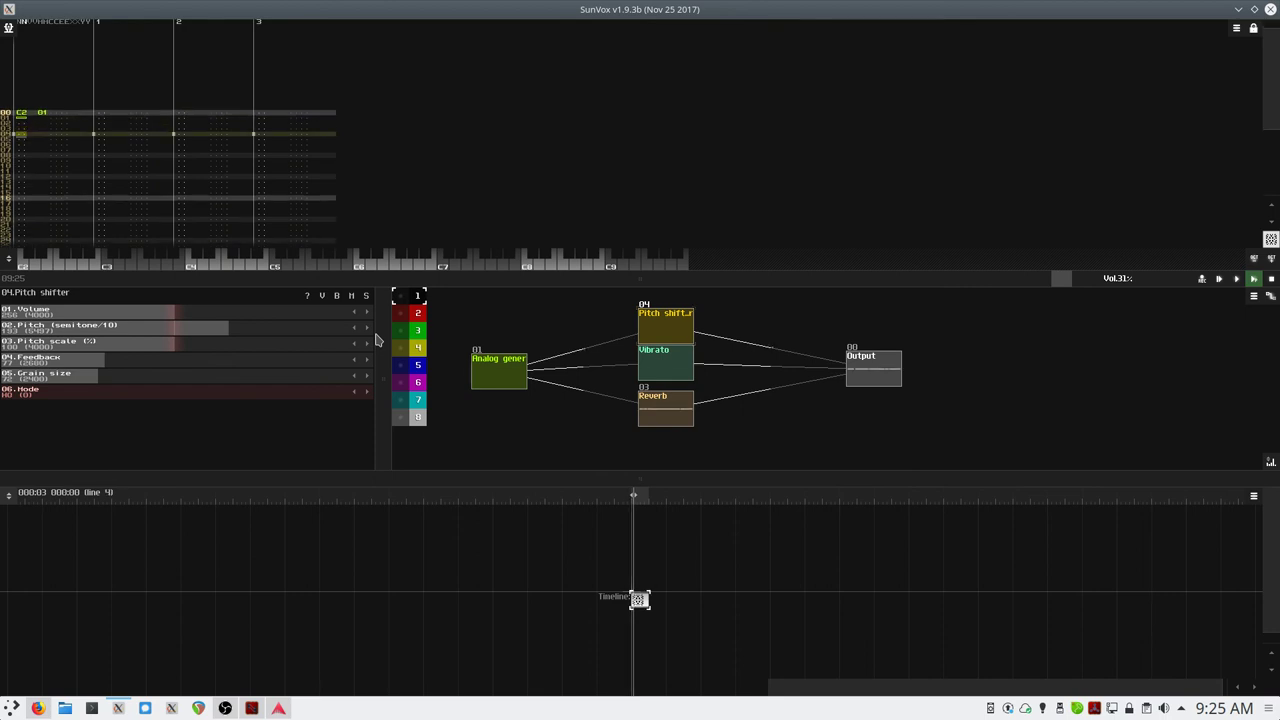
pyautogui.press('space')
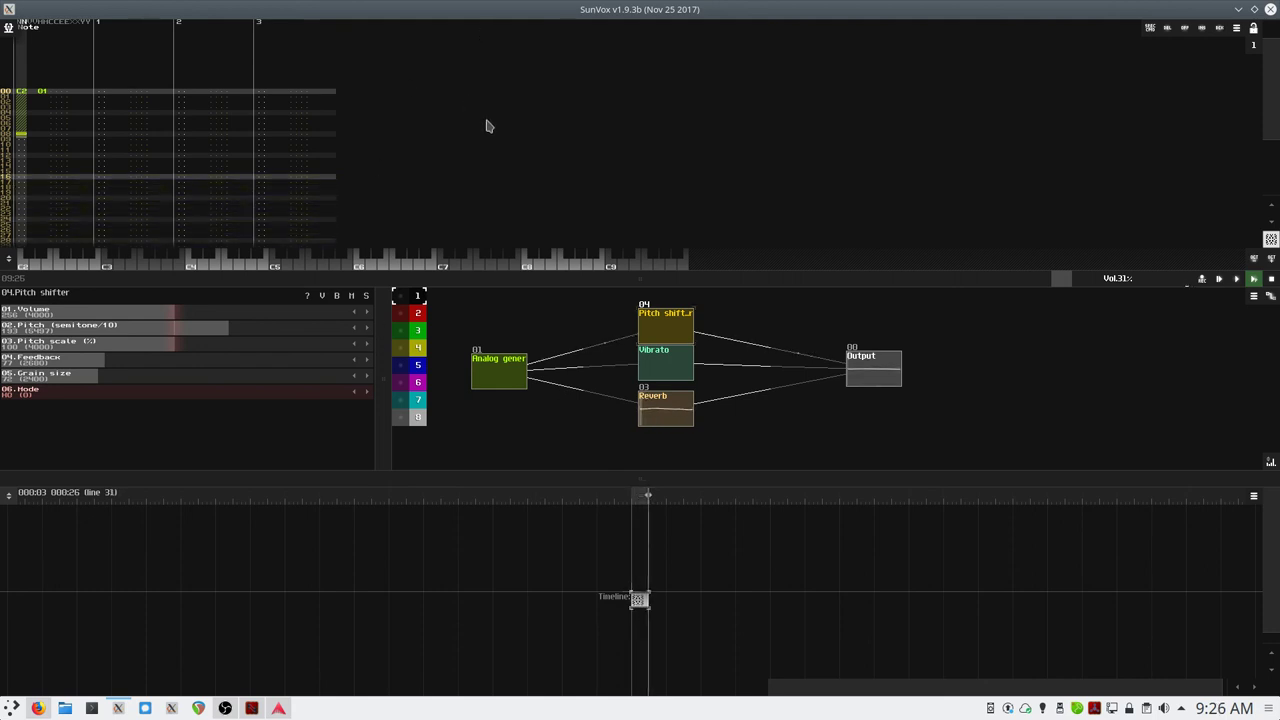
# - Move the Pitch shifter clear of the Vibrato and set its feedback to 96 and grain size to 115
pyautogui.moveTo(683, 336); pyautogui.dragTo(683, 325)
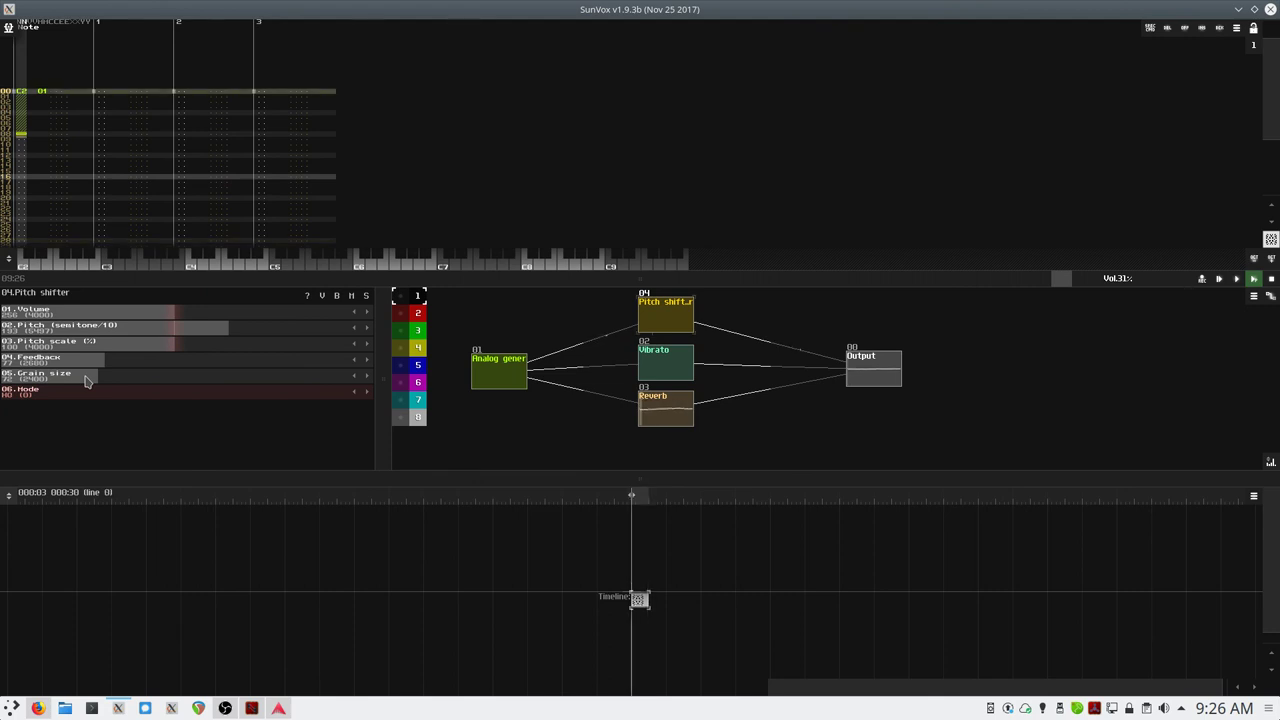
pyautogui.moveTo(85, 380); pyautogui.dragTo(121, 367)
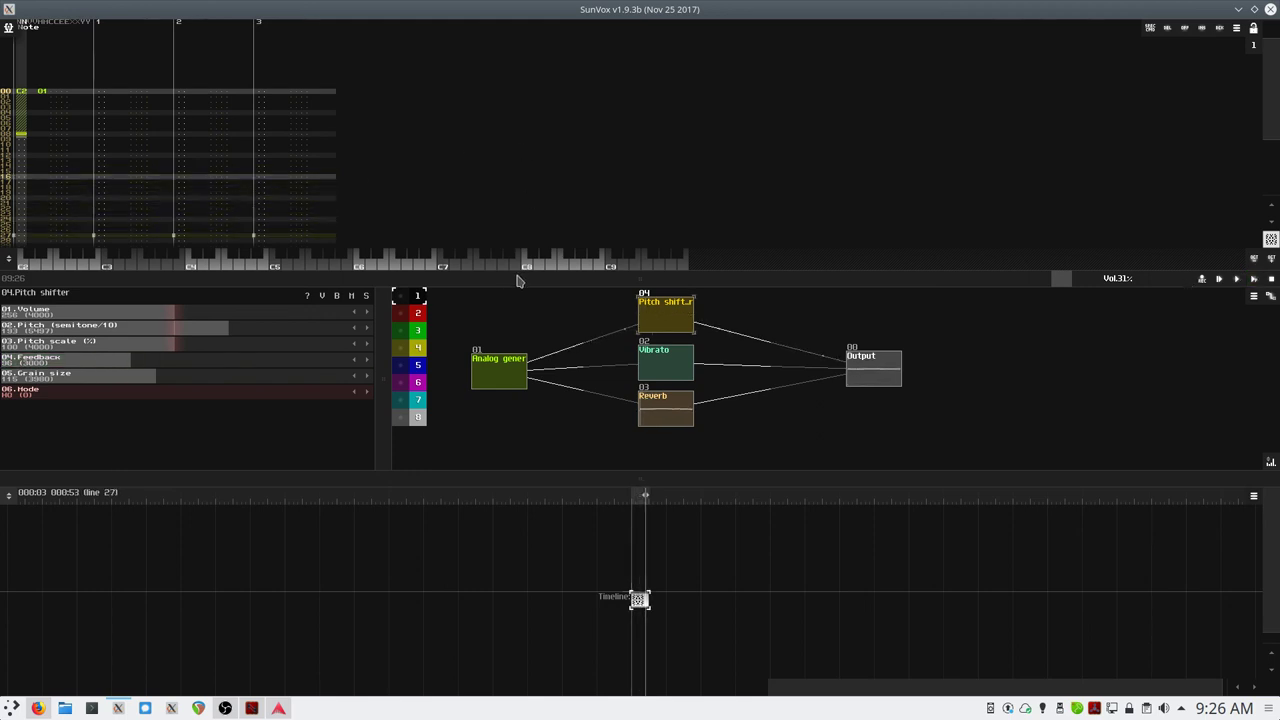
# - Make the pattern editor slightly taller
pyautogui.moveTo(518, 281); pyautogui.dragTo(519, 297)
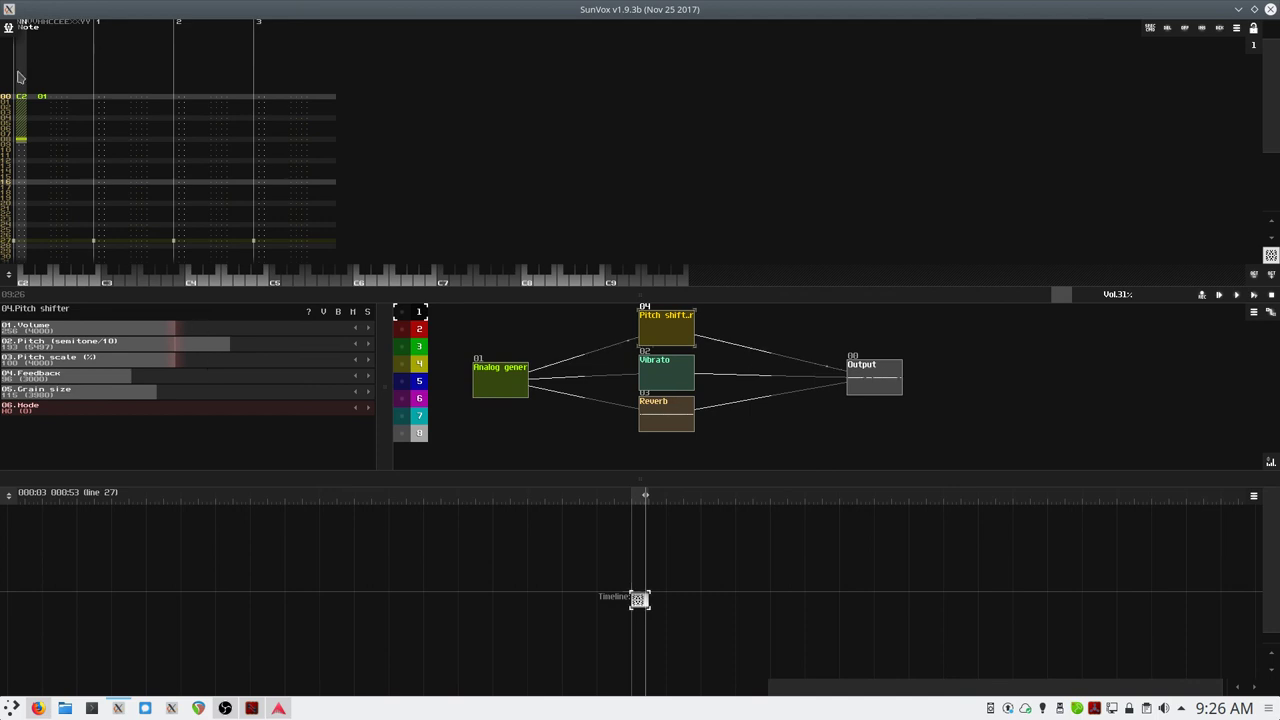
pyautogui.press('Tab')
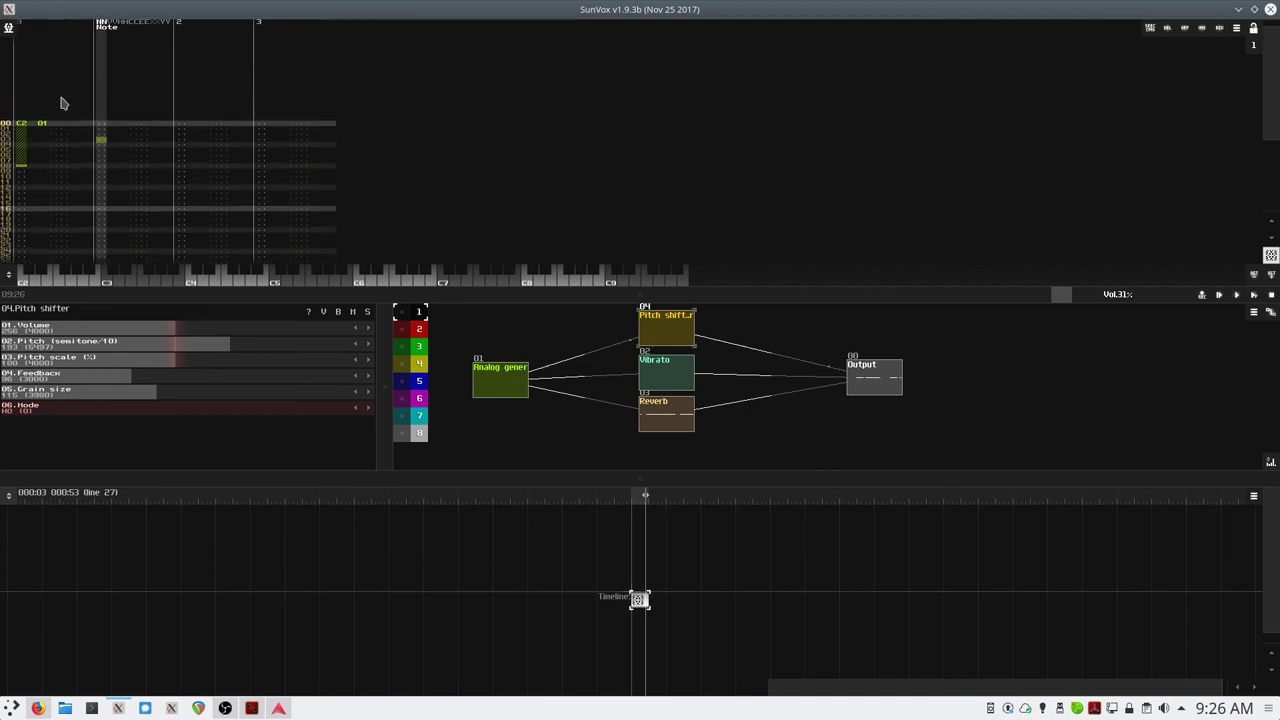
pyautogui.rightClick(108, 381)
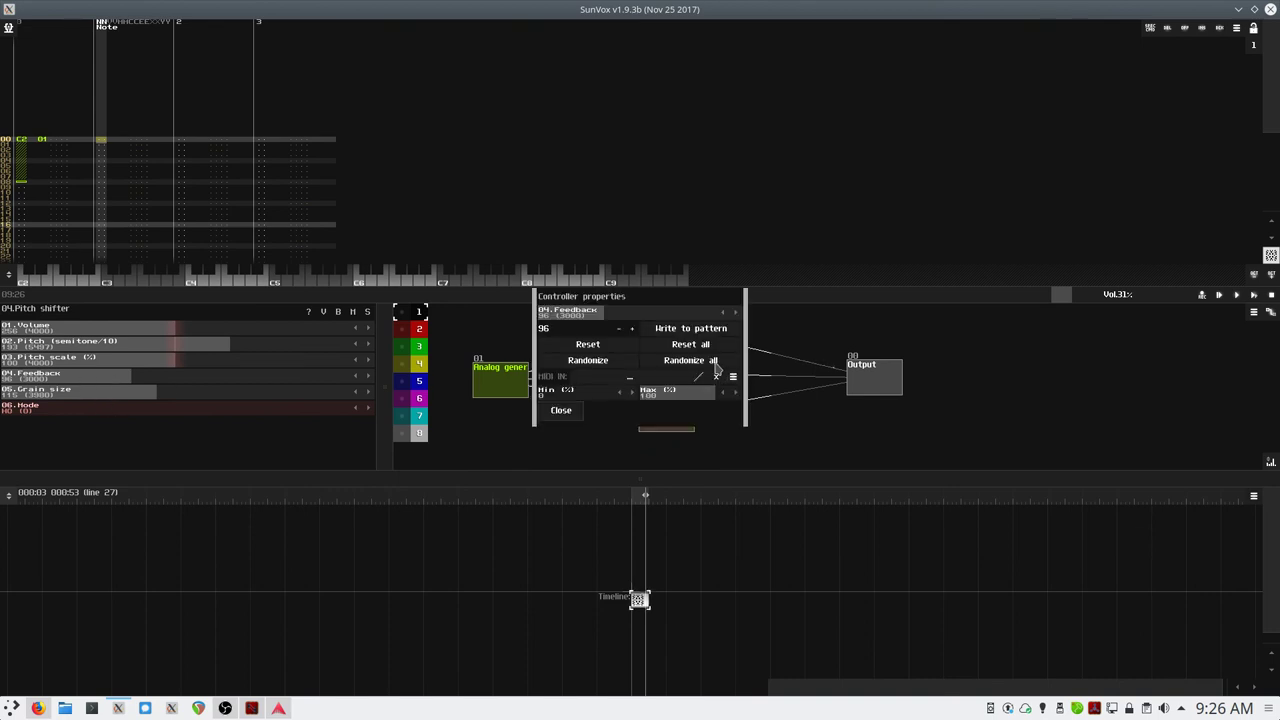
pyautogui.click(567, 417)
# - Examine the note, module, controller and parameter columns on line 00 of the pattern's second track
pyautogui.press('Left')
pyautogui.press('Left')
pyautogui.press('Left')
pyautogui.press('Right')
pyautogui.press('Right')
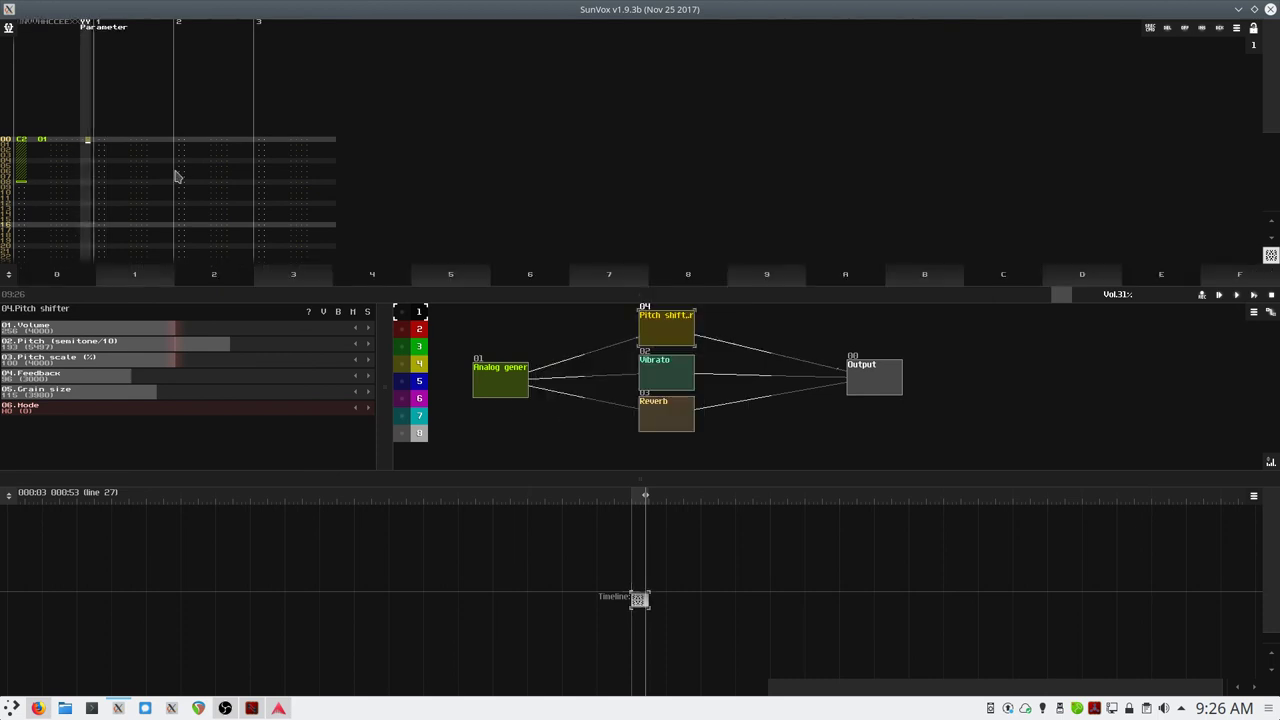
pyautogui.press('Right')
pyautogui.press('Right')
pyautogui.press('Right')
pyautogui.press('Right')
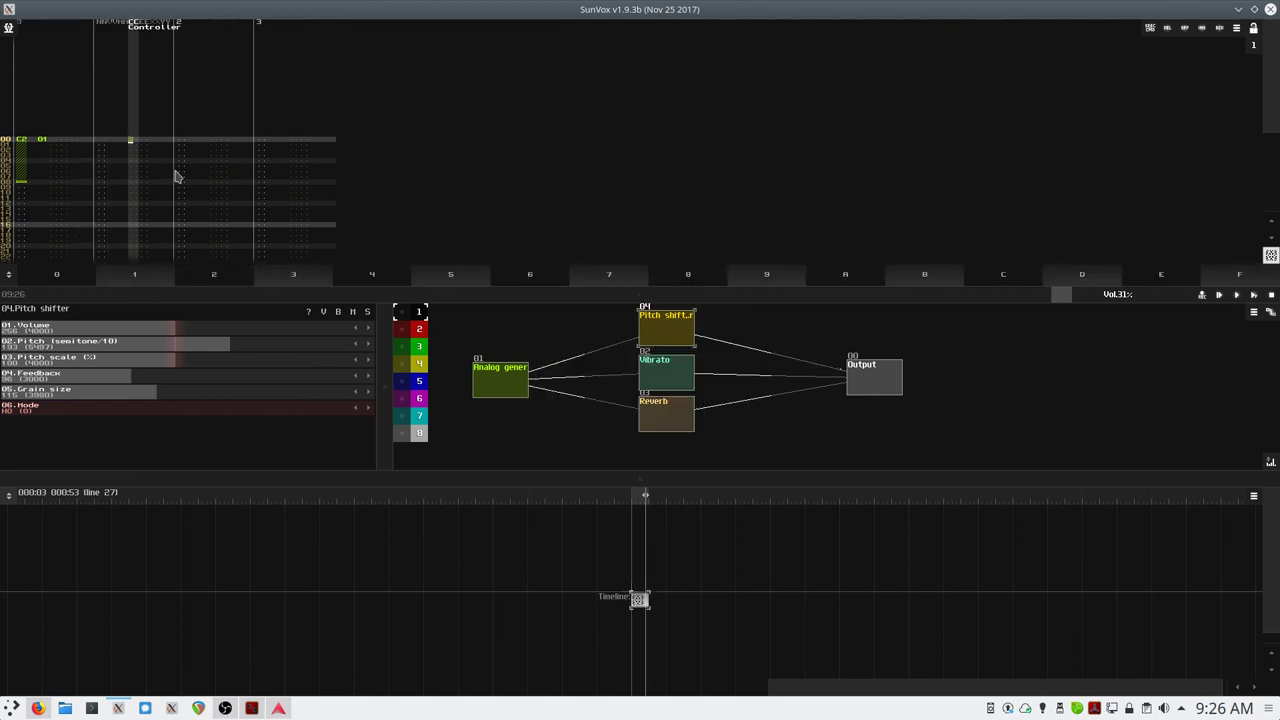
pyautogui.press('Right')
pyautogui.press('Right')
pyautogui.press('Right')
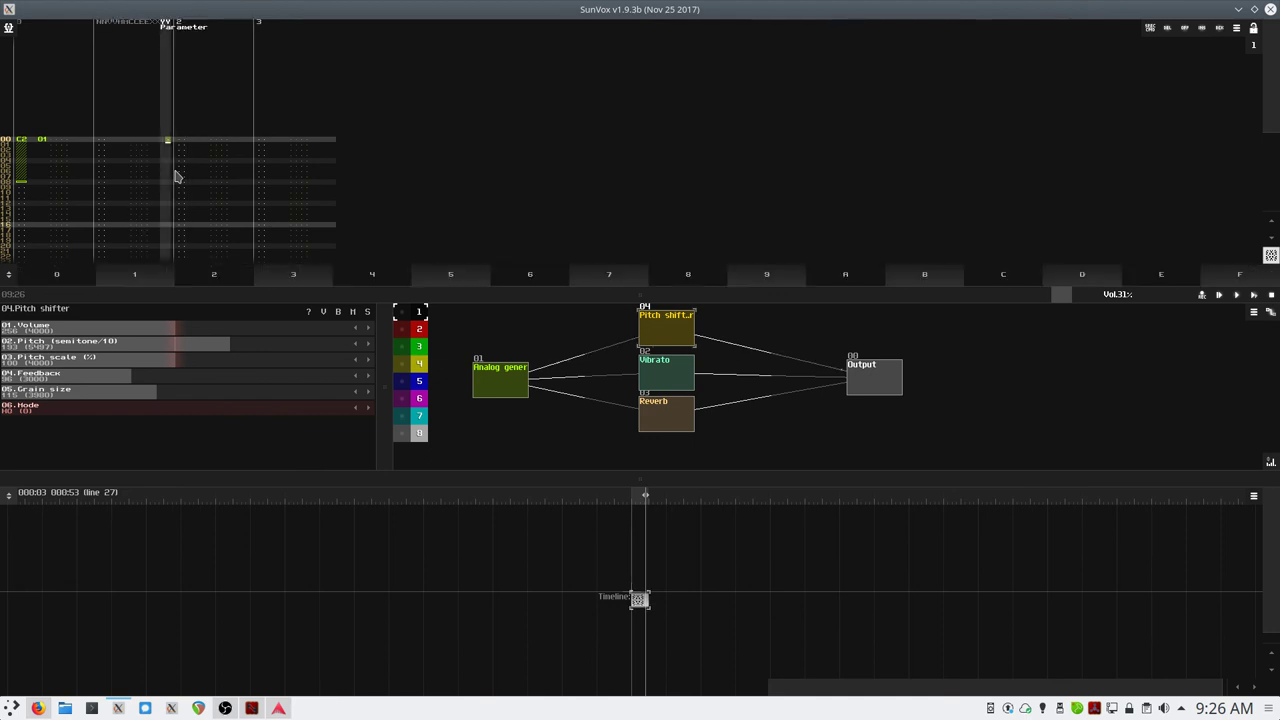
pyautogui.press('Left')
pyautogui.press('Left')
pyautogui.press('Left')
pyautogui.press('Left')
pyautogui.press('Left')
pyautogui.press('Left')
pyautogui.press('Left')
pyautogui.press('Left')
pyautogui.press('Left')
pyautogui.press('Left')
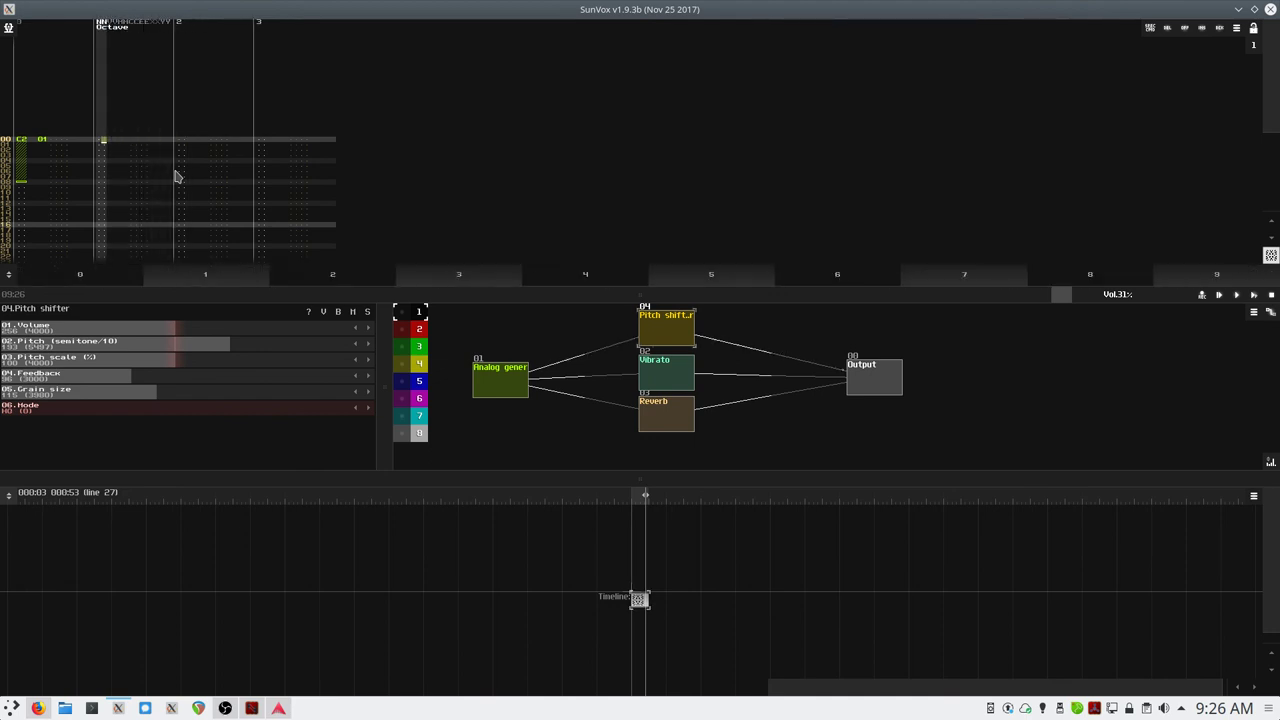
pyautogui.press('Left')
pyautogui.hotkey('shift', 'Tab')
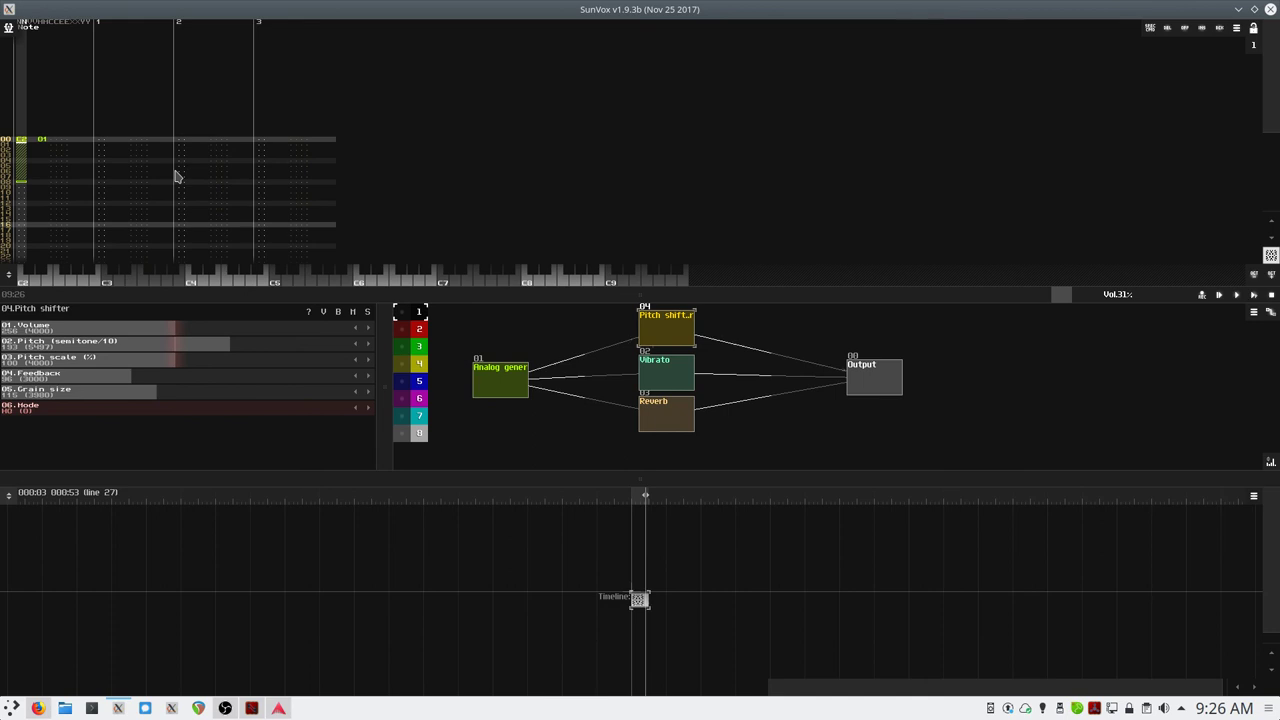
# - Write the Pitch shifter's Feedback controller value into line 00 of the second track
pyautogui.press('Tab')
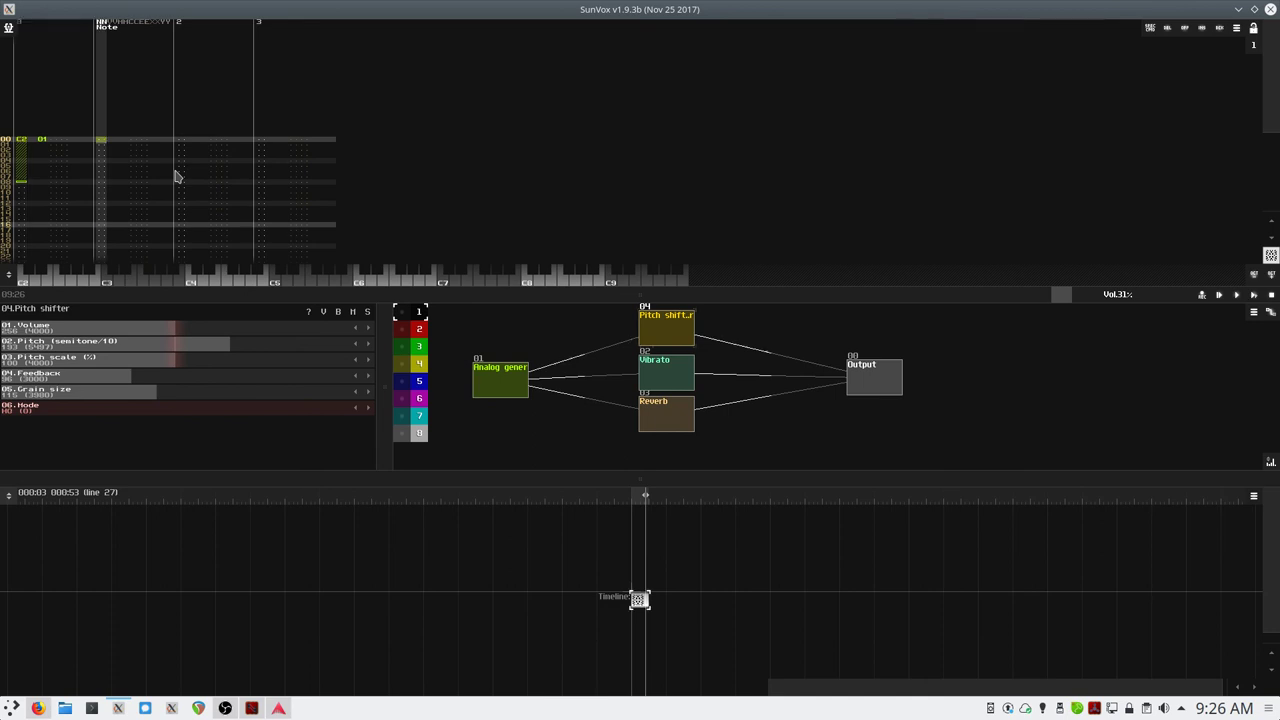
pyautogui.rightClick(66, 376)
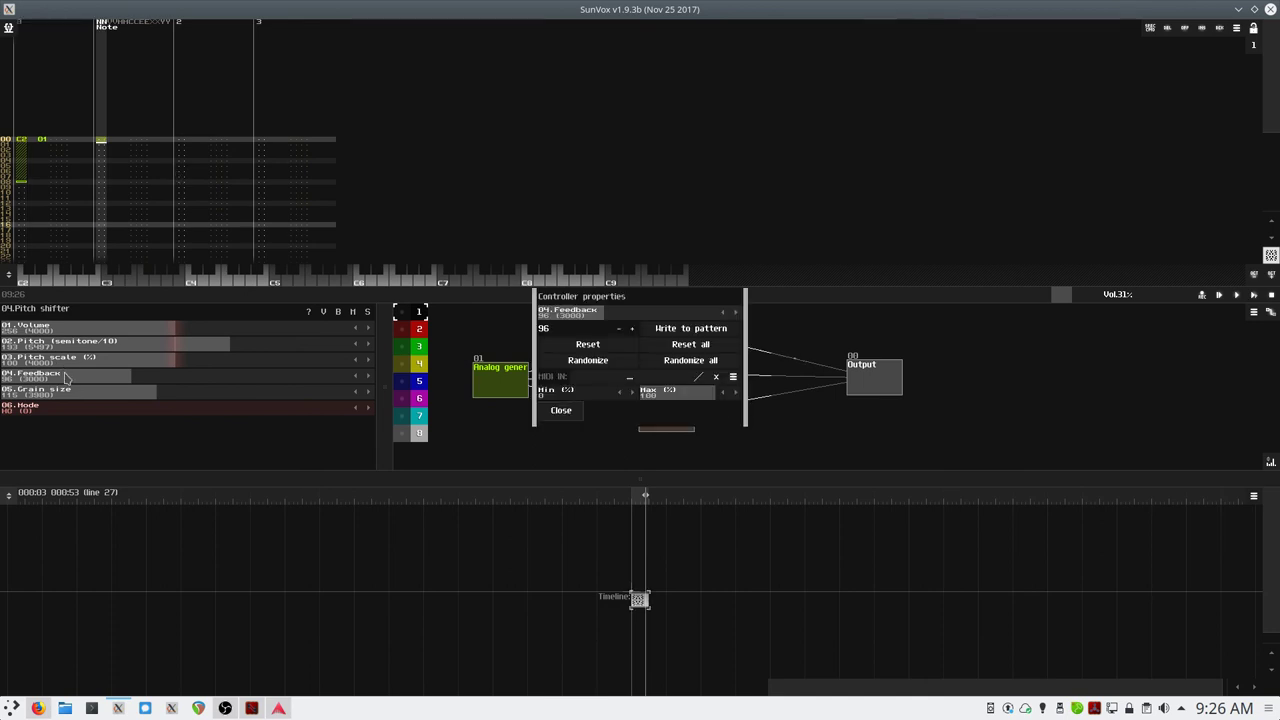
pyautogui.click(698, 332)
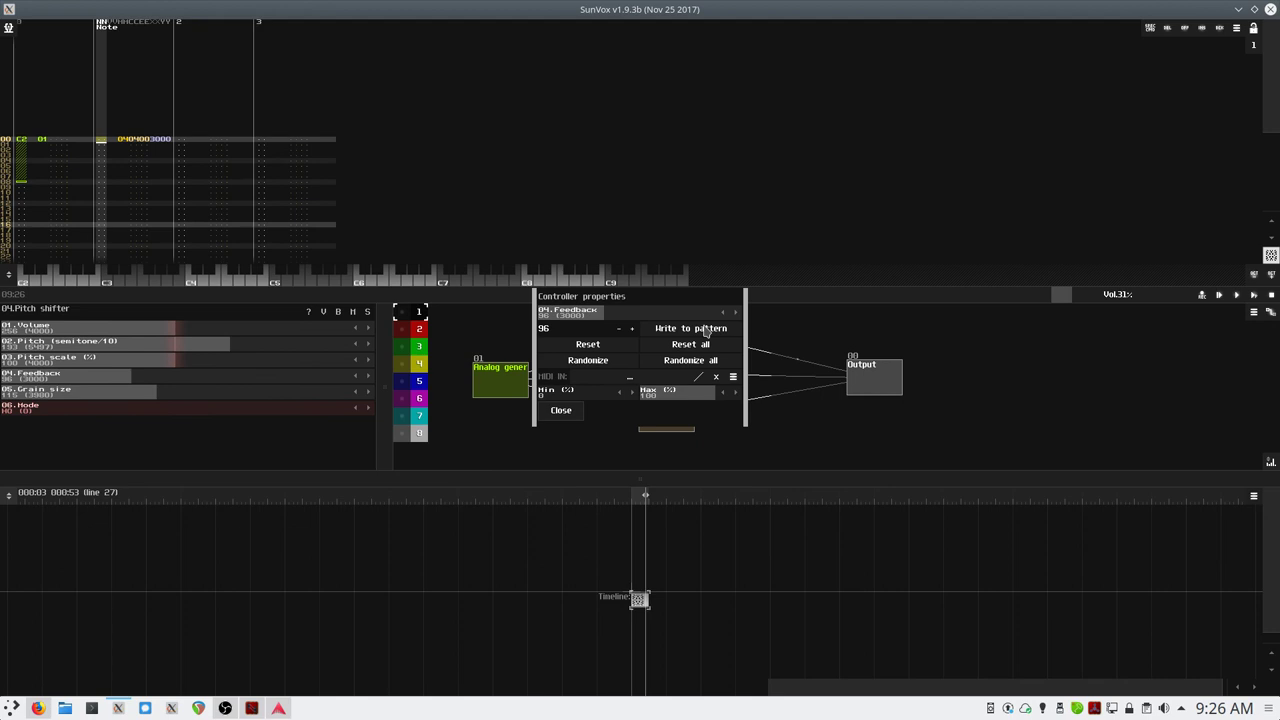
pyautogui.click(561, 411)
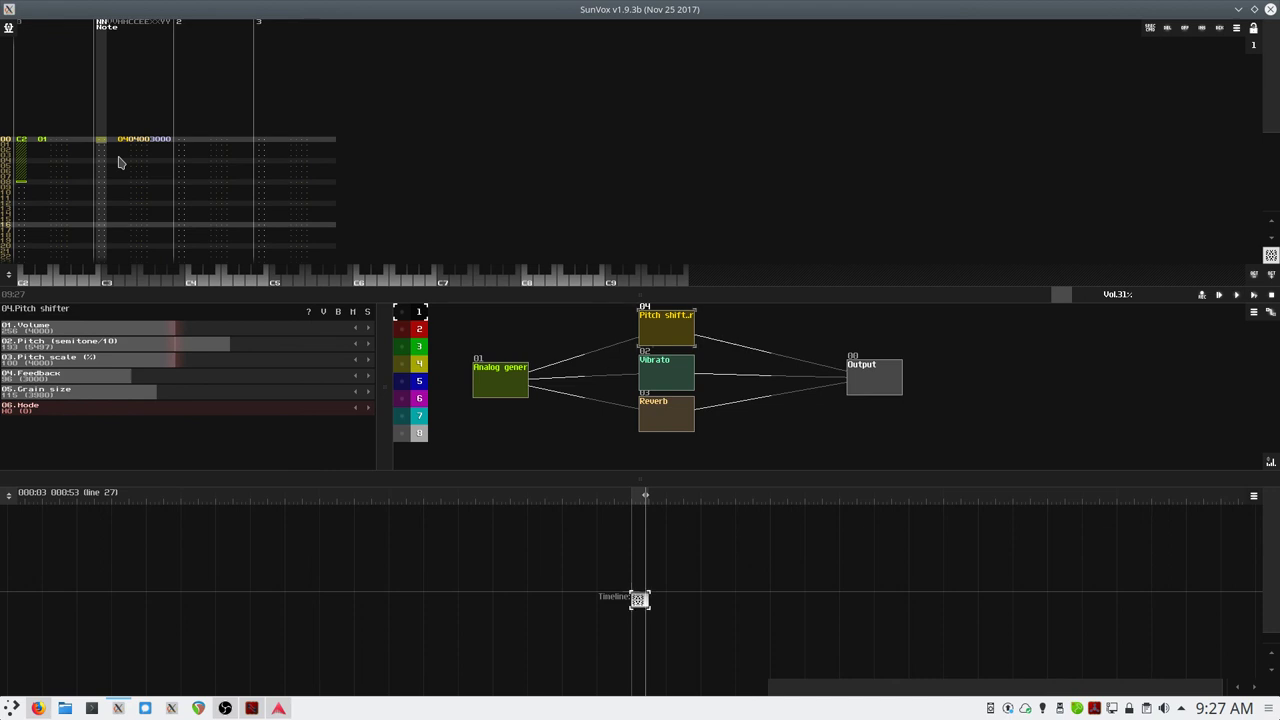
pyautogui.hotkey('ctrl', 'z')
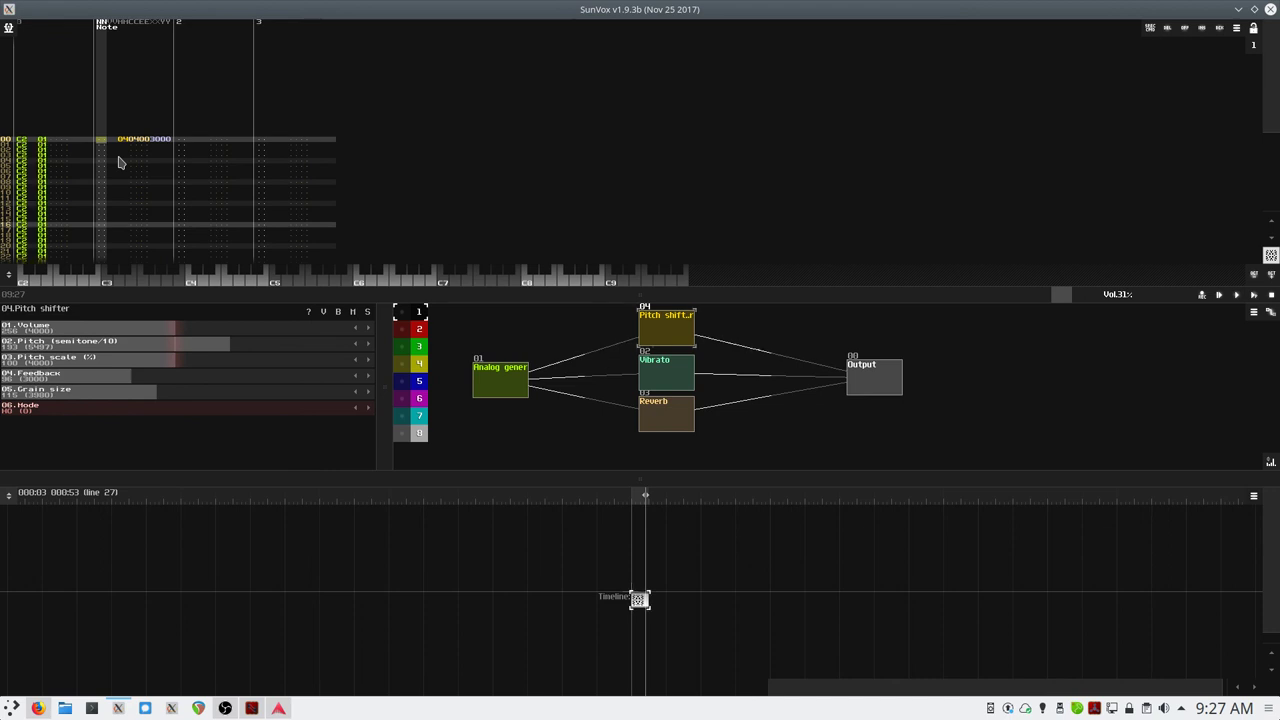
pyautogui.hotkey('ctrl', 'z')
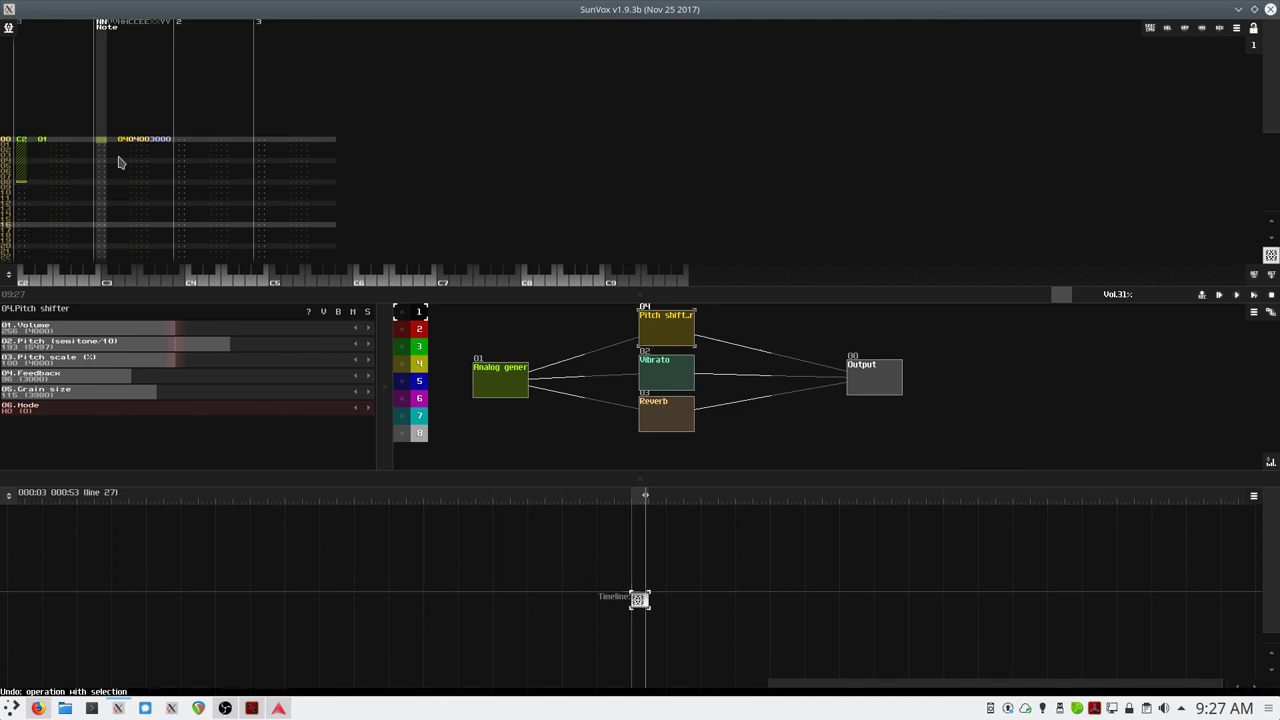
pyautogui.press('Tab')
pyautogui.press('Left')
pyautogui.press('Left')
pyautogui.press('Left')
pyautogui.press('Left')
pyautogui.press('Left')
pyautogui.press('Left')
pyautogui.press('Left')
pyautogui.press('Left')
pyautogui.press('Left')
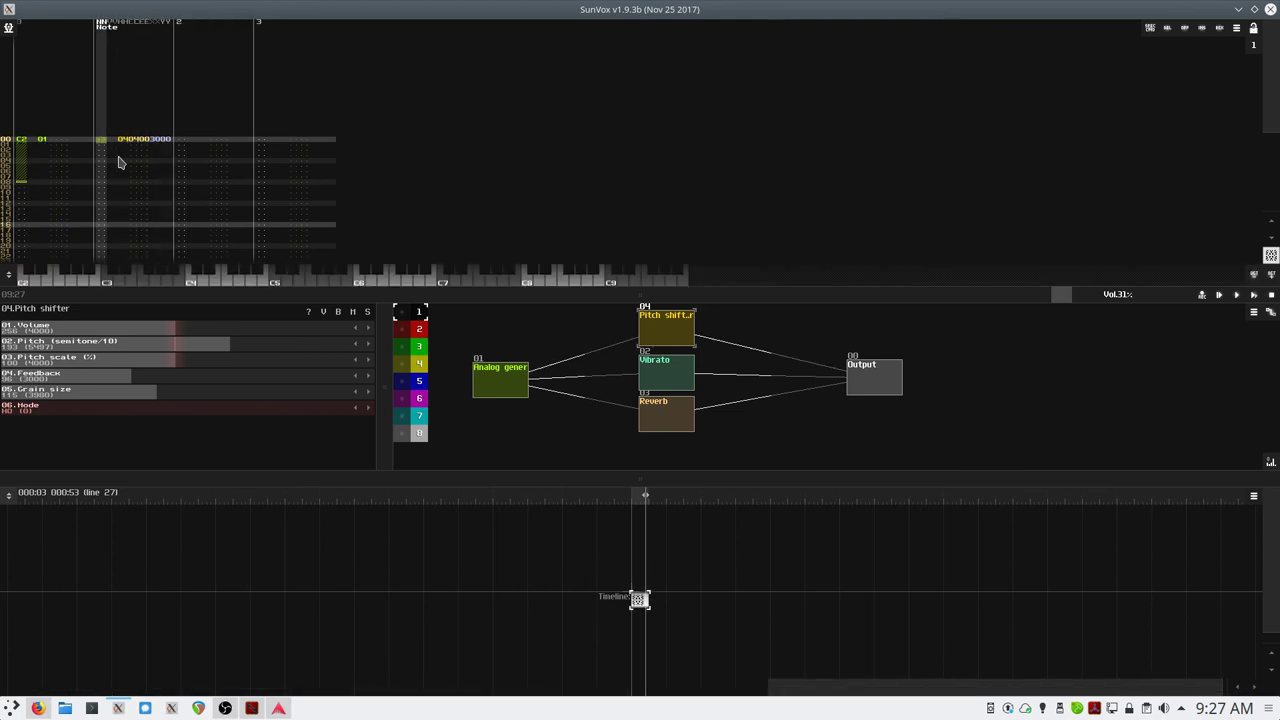
pyautogui.press('Right')
pyautogui.press('Right')
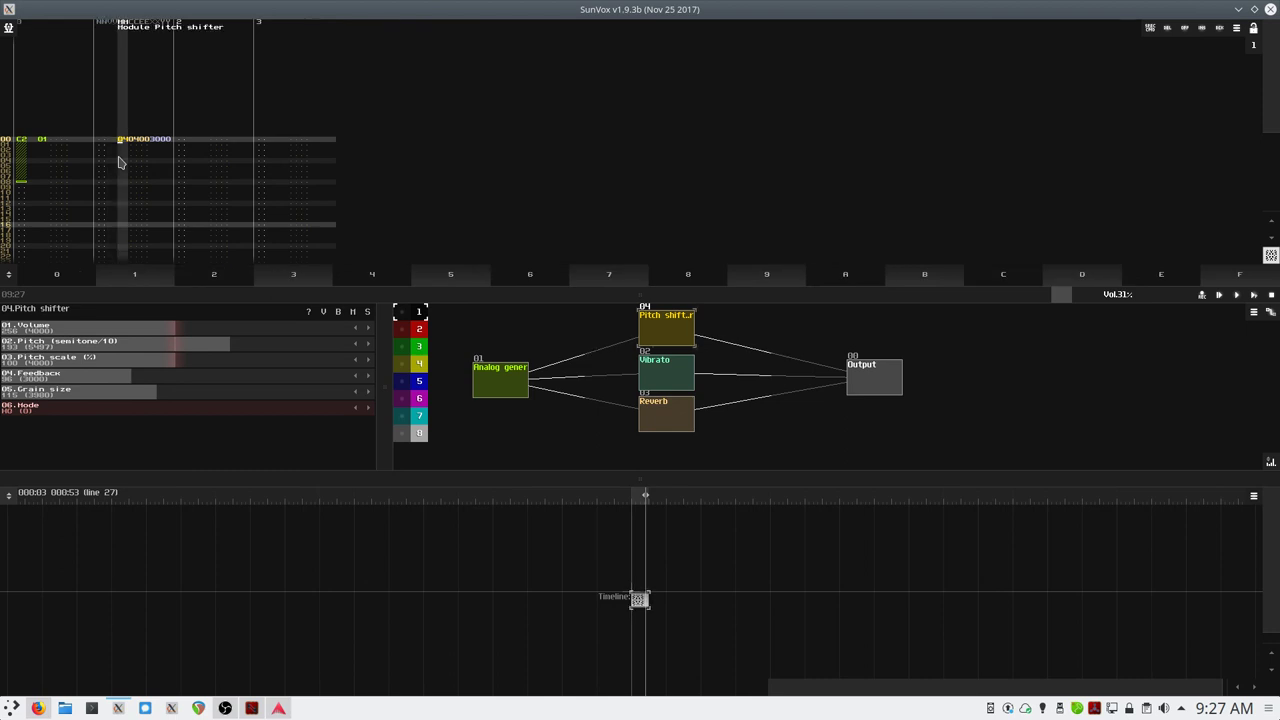
pyautogui.hotkey('ctrl', 'i')
pyautogui.hotkey('ctrl', 'z')
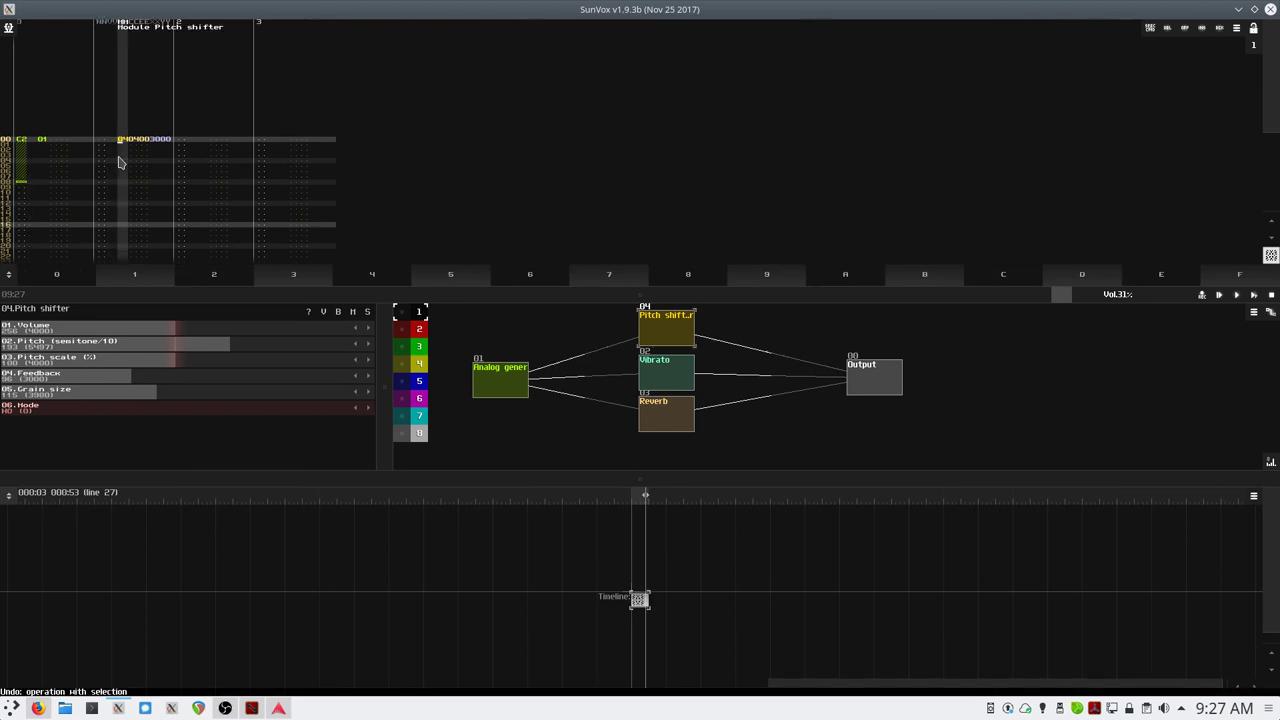
# - Try to duplicate the pattern content from the Pitch shifter entry on line 00, and undo the operation
pyautogui.rightClick(127, 139)
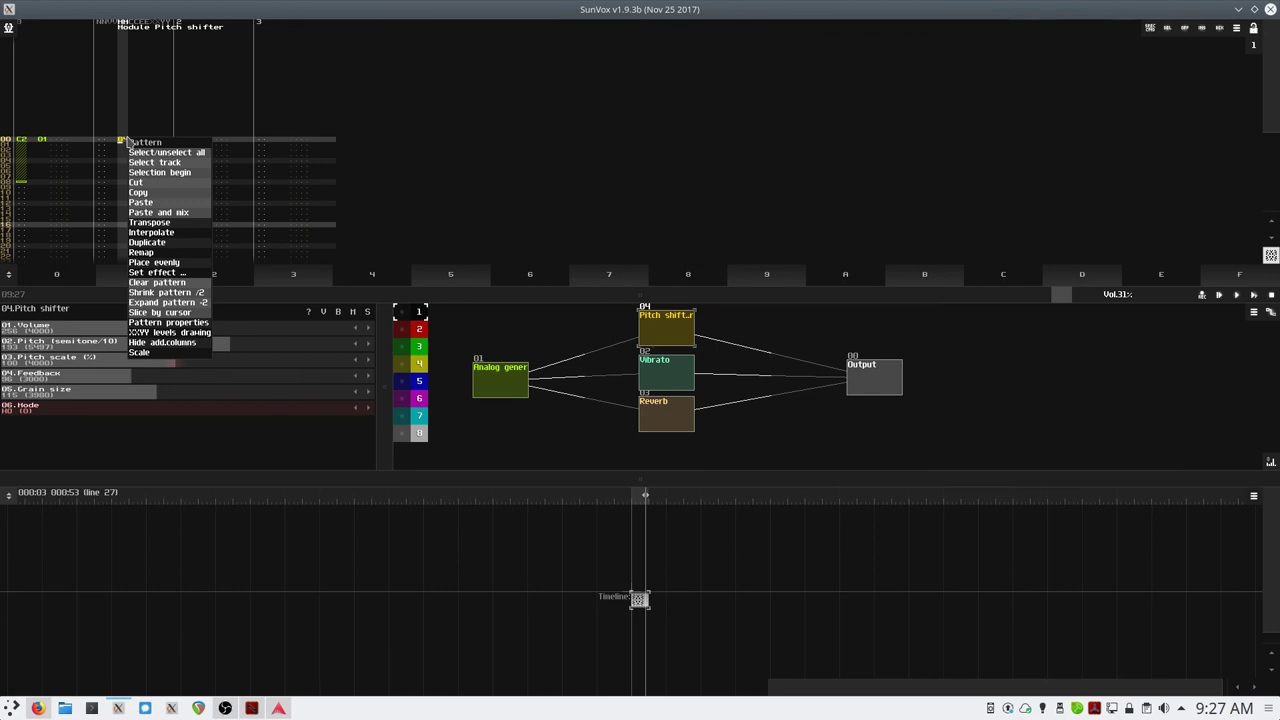
pyautogui.click(160, 249)
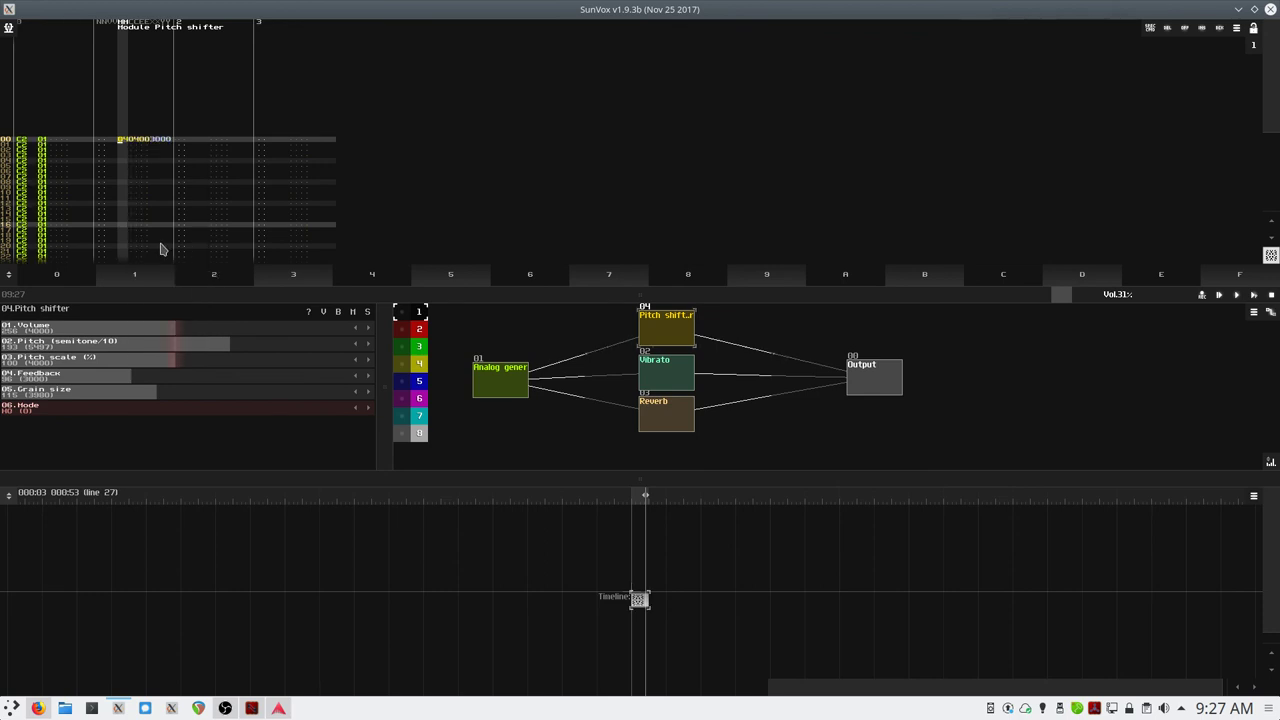
pyautogui.hotkey('ctrl', 'z')
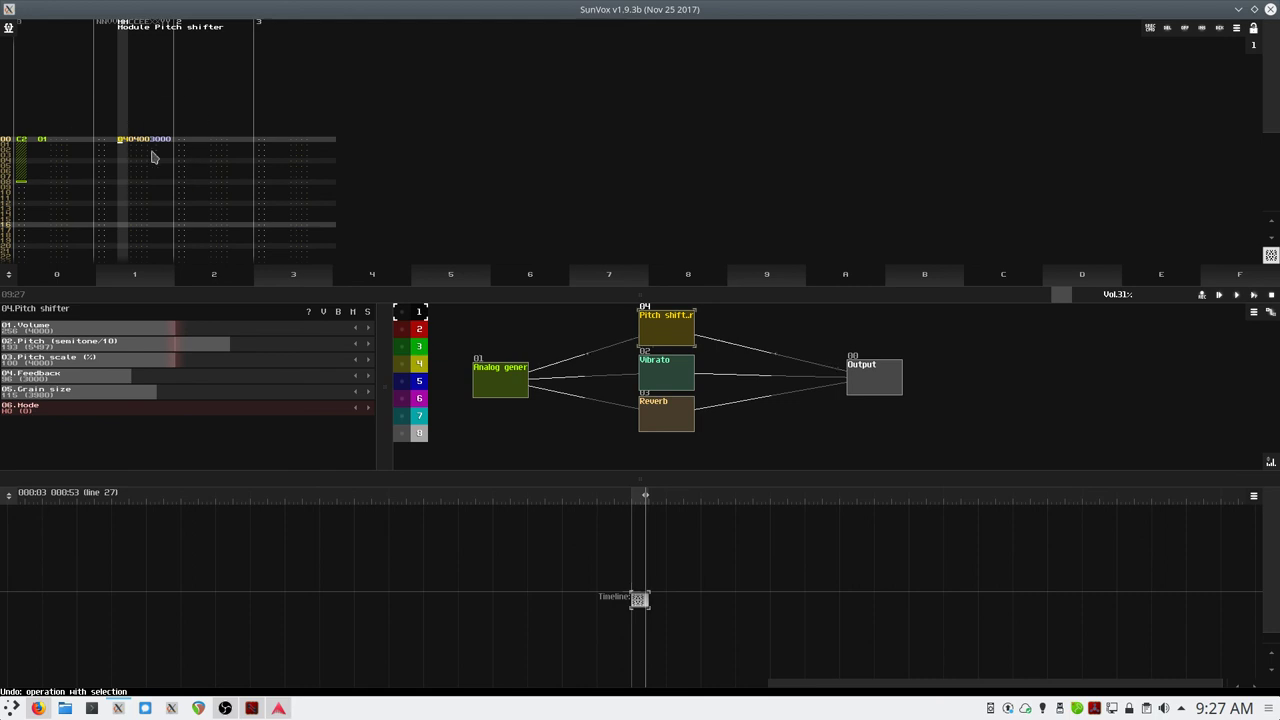
# - Enable XXYY levels drawing and draw a varying feedback curve down the second track to about line 19
pyautogui.press('Left')
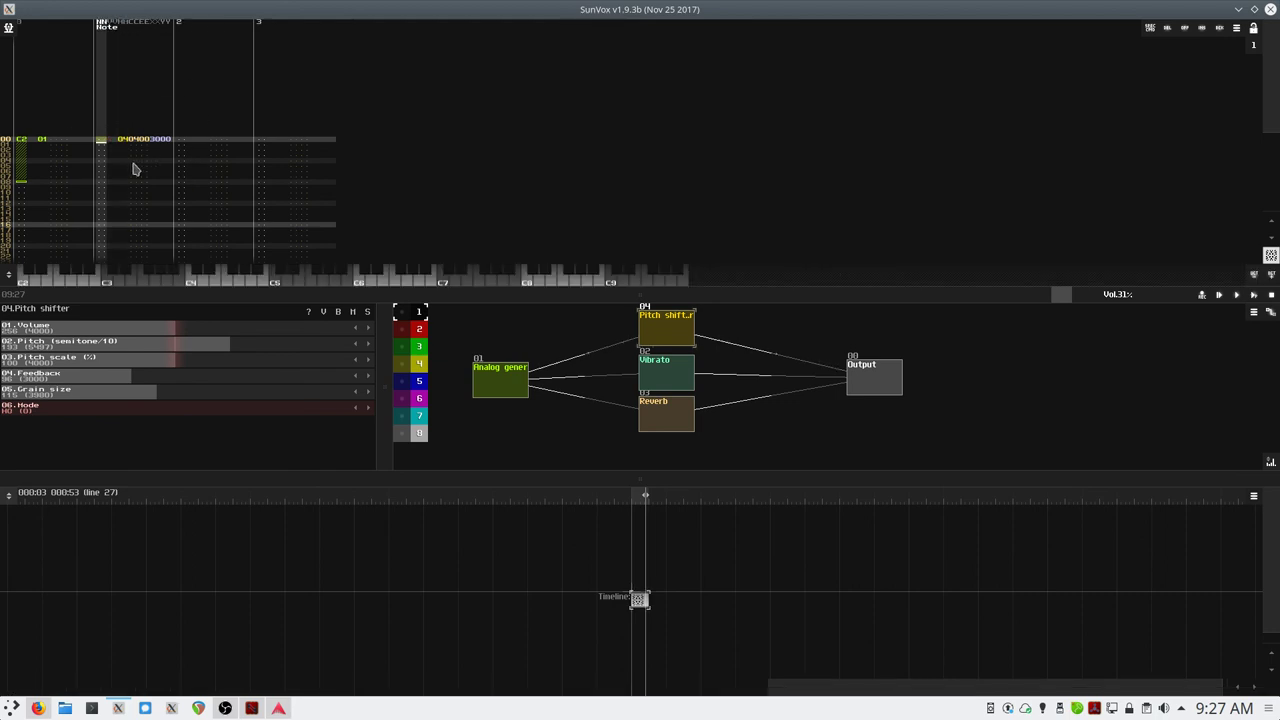
pyautogui.rightClick(132, 166)
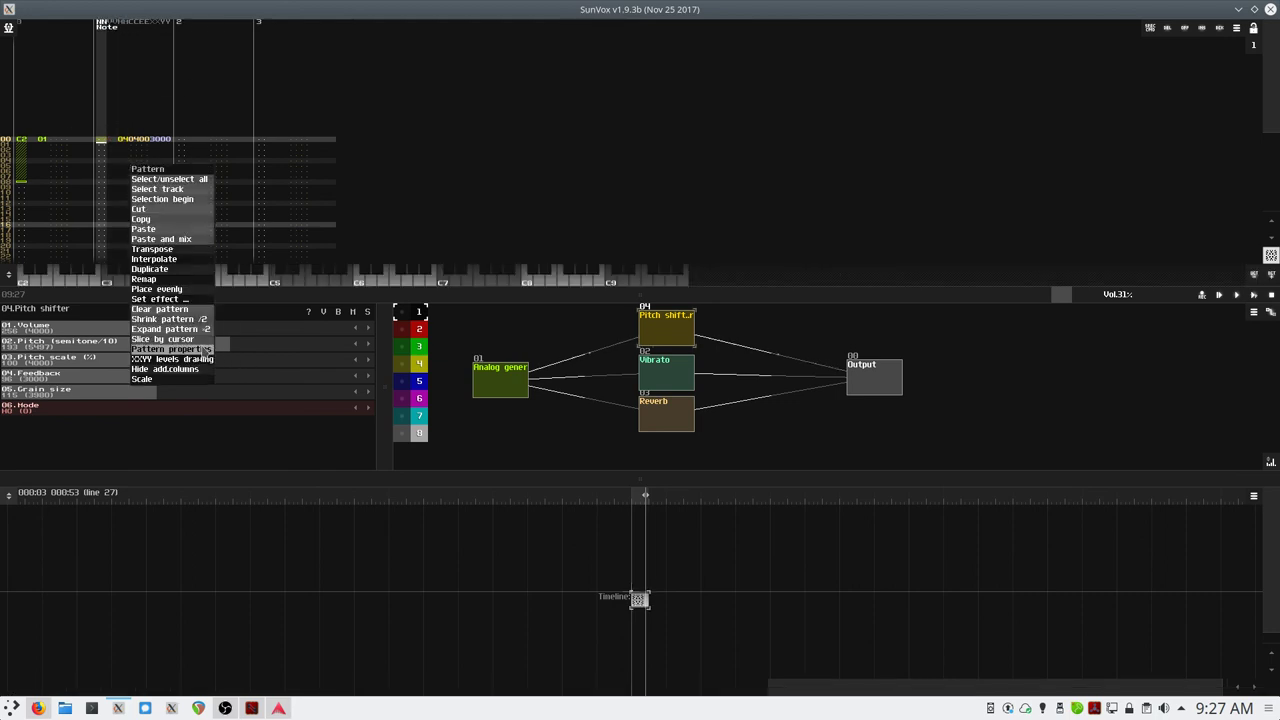
pyautogui.click(191, 360)
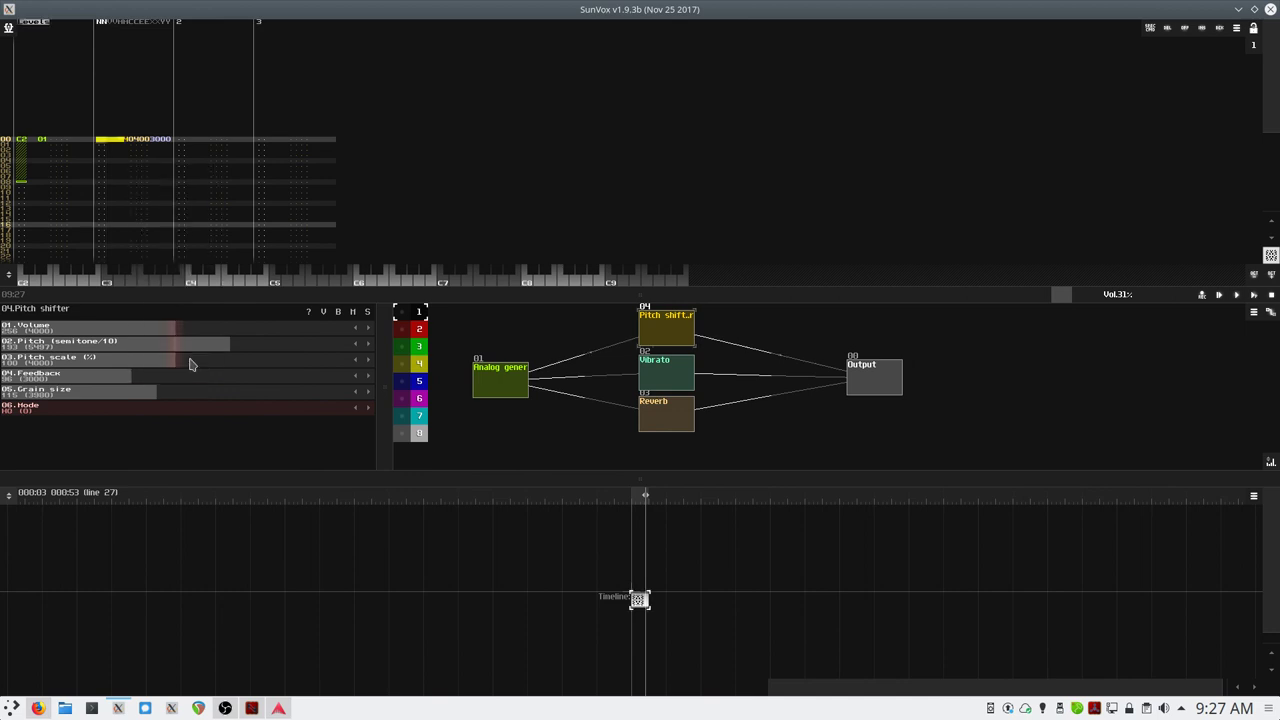
pyautogui.moveTo(103, 155)
pyautogui.mouseDown()
pyautogui.moveTo(140, 192)
pyautogui.moveTo(122, 240)
pyautogui.moveTo(118, 150)
pyautogui.moveTo(145, 230)
pyautogui.moveTo(150, 218)
pyautogui.mouseUp()
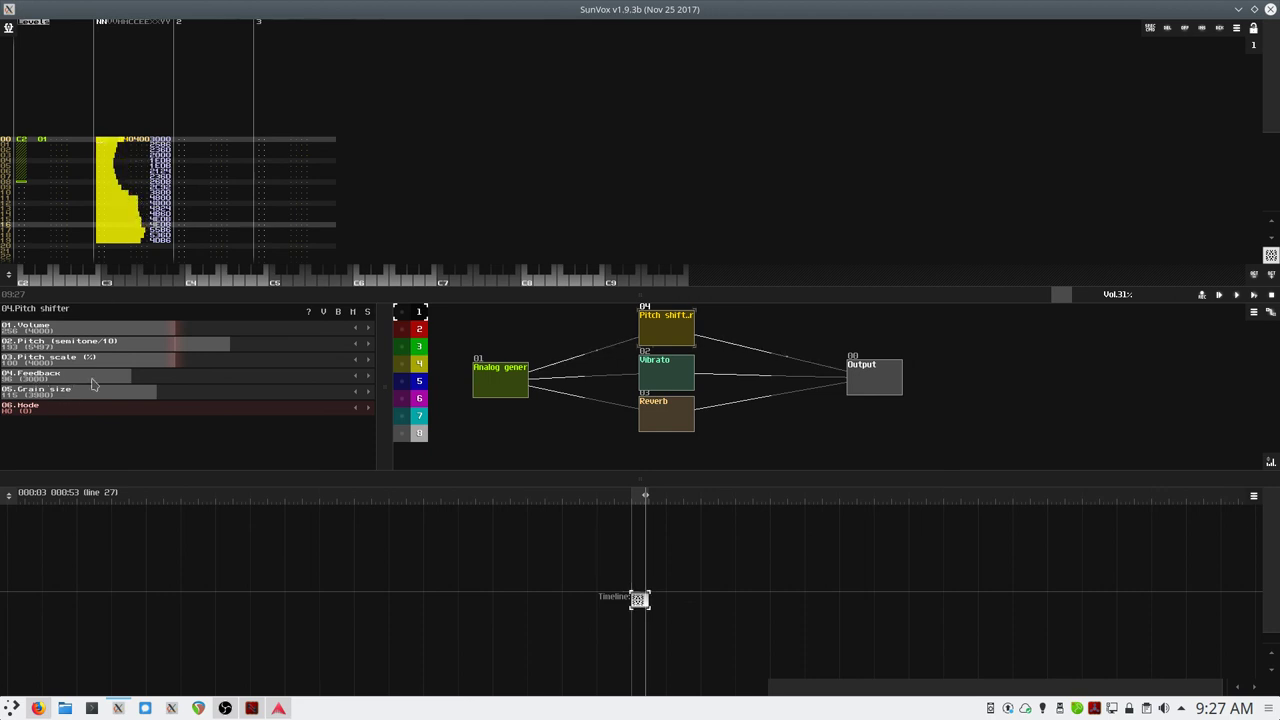
# - Examine the module, controller, effect and parameter columns of the Pitch shifter entry on line 00 of the second track
pyautogui.click(172, 150)
pyautogui.press('Left')
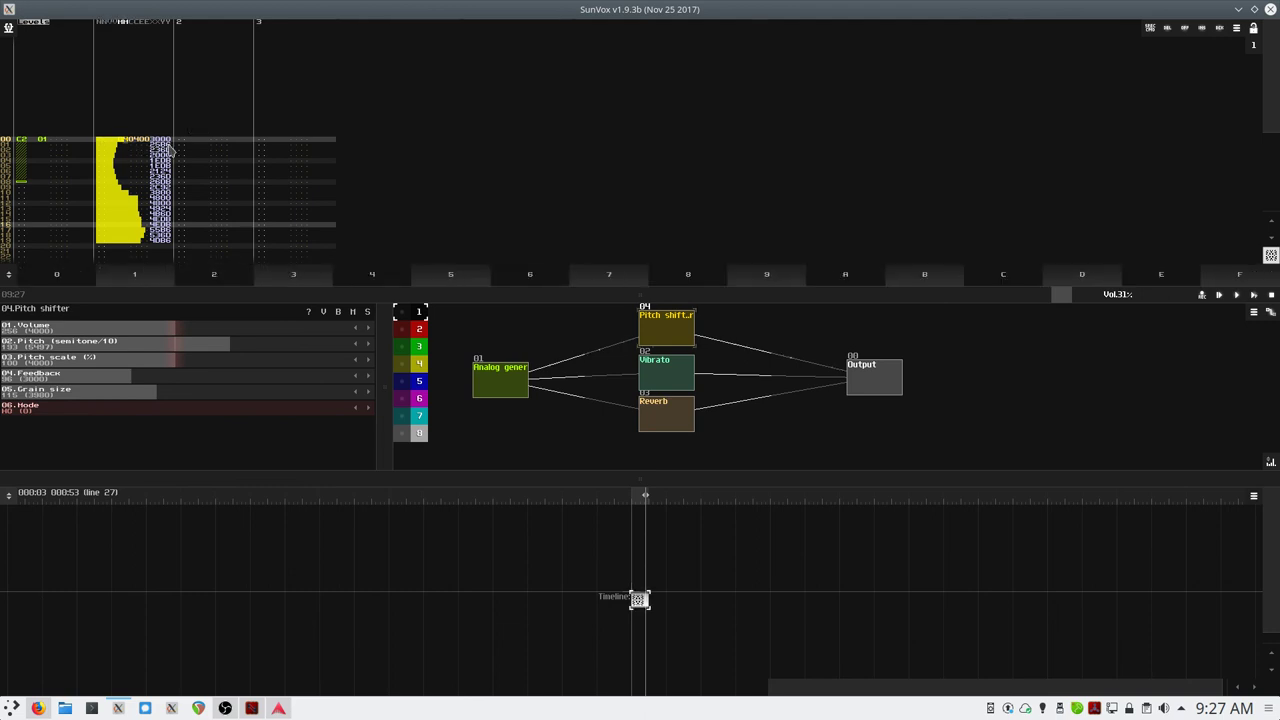
pyautogui.press('Right')
pyautogui.press('Right')
pyautogui.press('Right')
pyautogui.press('Right')
pyautogui.press('Right')
pyautogui.press('Left')
pyautogui.press('Left')
pyautogui.press('Left')
pyautogui.press('Left')
pyautogui.press('Left')
pyautogui.press('Right')
pyautogui.press('Right')
pyautogui.press('Right')
pyautogui.press('Right')
pyautogui.press('Right')
pyautogui.press('Left')
pyautogui.press('Left')
pyautogui.press('Left')
pyautogui.press('Left')
pyautogui.press('Right')
pyautogui.press('Right')
pyautogui.press('Right')
pyautogui.press('Right')
pyautogui.press('Left')
pyautogui.press('Left')
pyautogui.press('Left')
pyautogui.press('Left')
pyautogui.press('Left')
pyautogui.press('Left')
pyautogui.press('Left')
pyautogui.press('Left')
pyautogui.press('Left')
pyautogui.press('Left')
pyautogui.press('Left')
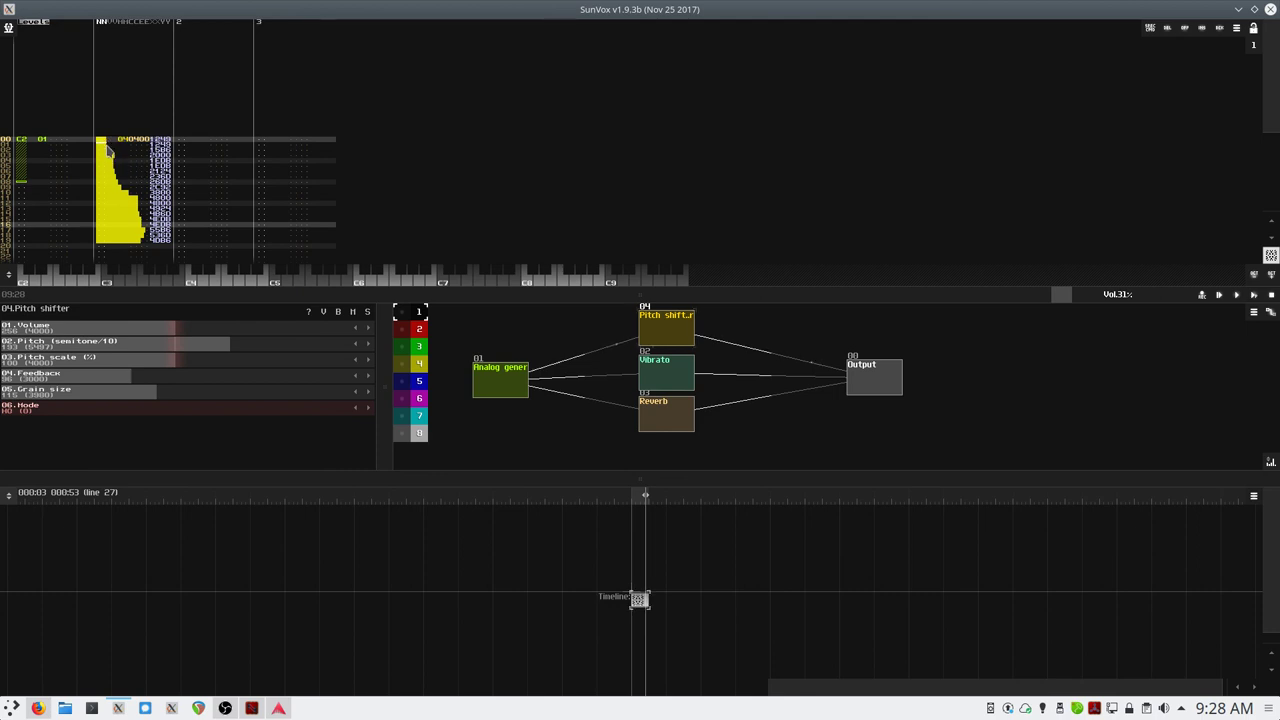
# - Redraw the second track's feedback levels as a steadily rising curve and play the pattern
pyautogui.moveTo(117, 170)
pyautogui.mouseDown()
pyautogui.moveTo(168, 240)
pyautogui.moveTo(189, 214)
pyautogui.mouseUp()
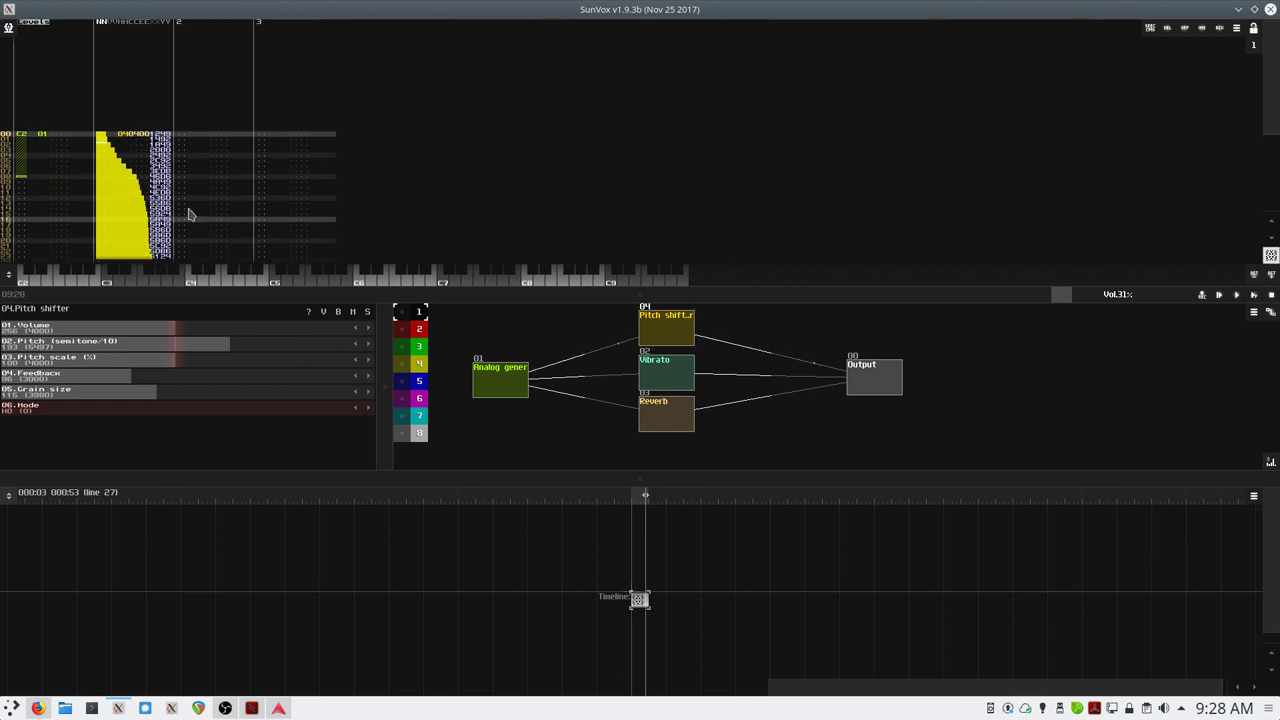
pyautogui.press('space')
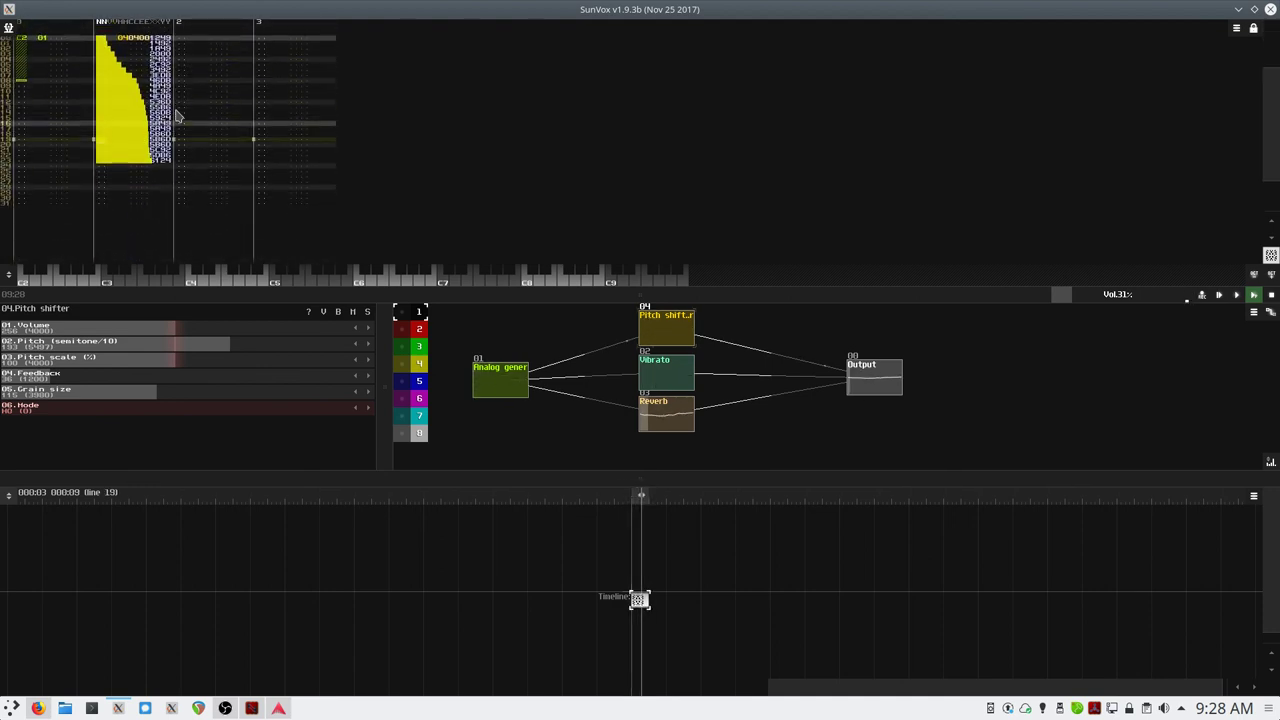
pyautogui.press('space')
# - Try to interpolate the second track's values with a linear transition and apply an envelope
pyautogui.scroll(10, 140, 150)
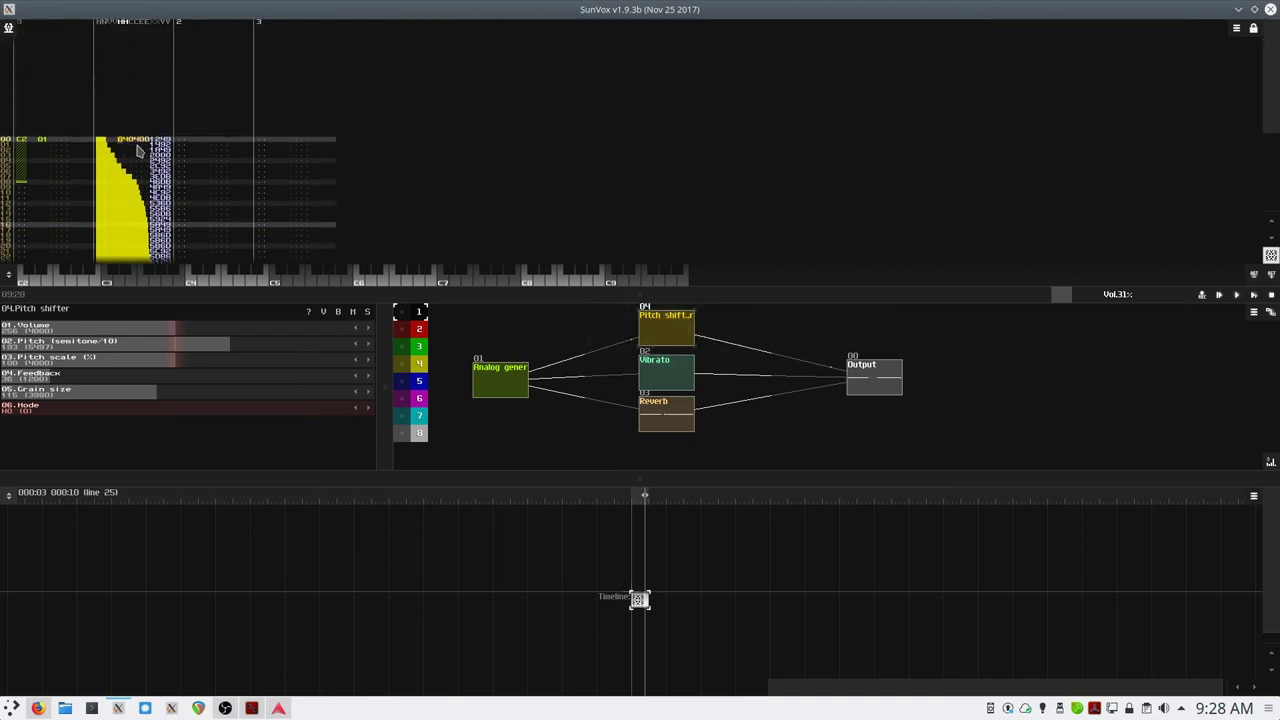
pyautogui.rightClick(138, 144)
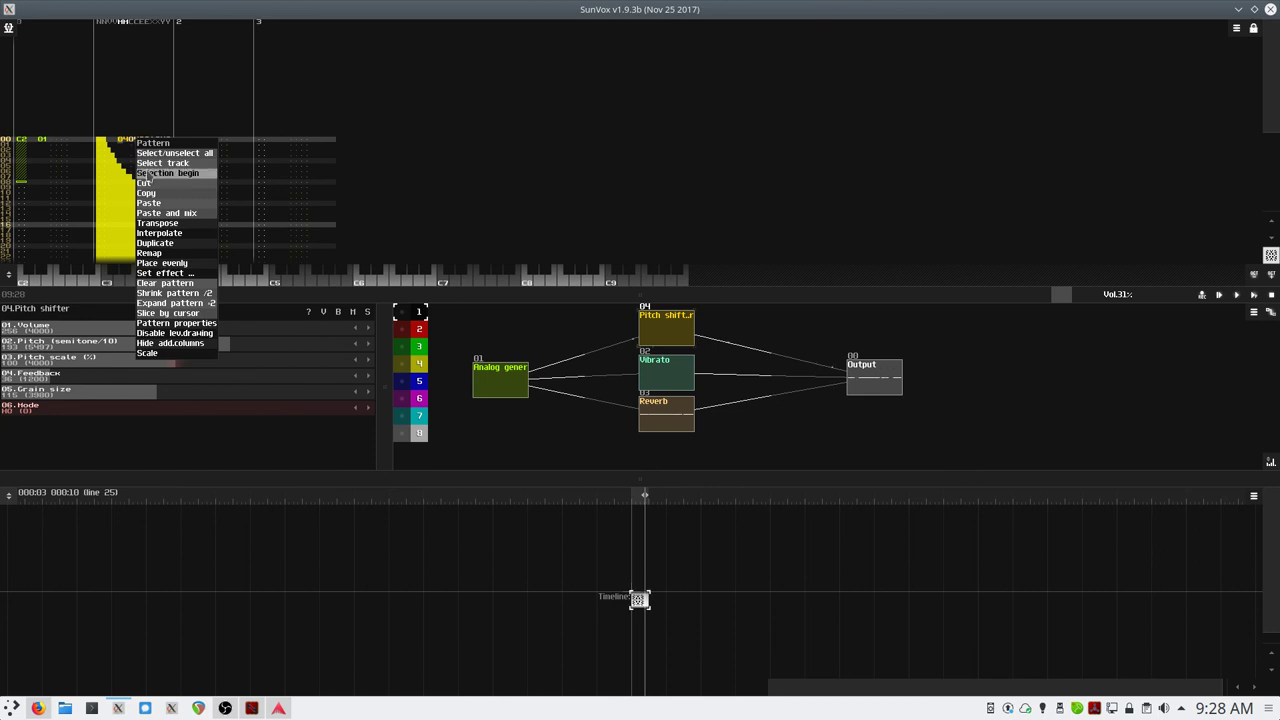
pyautogui.click(188, 235)
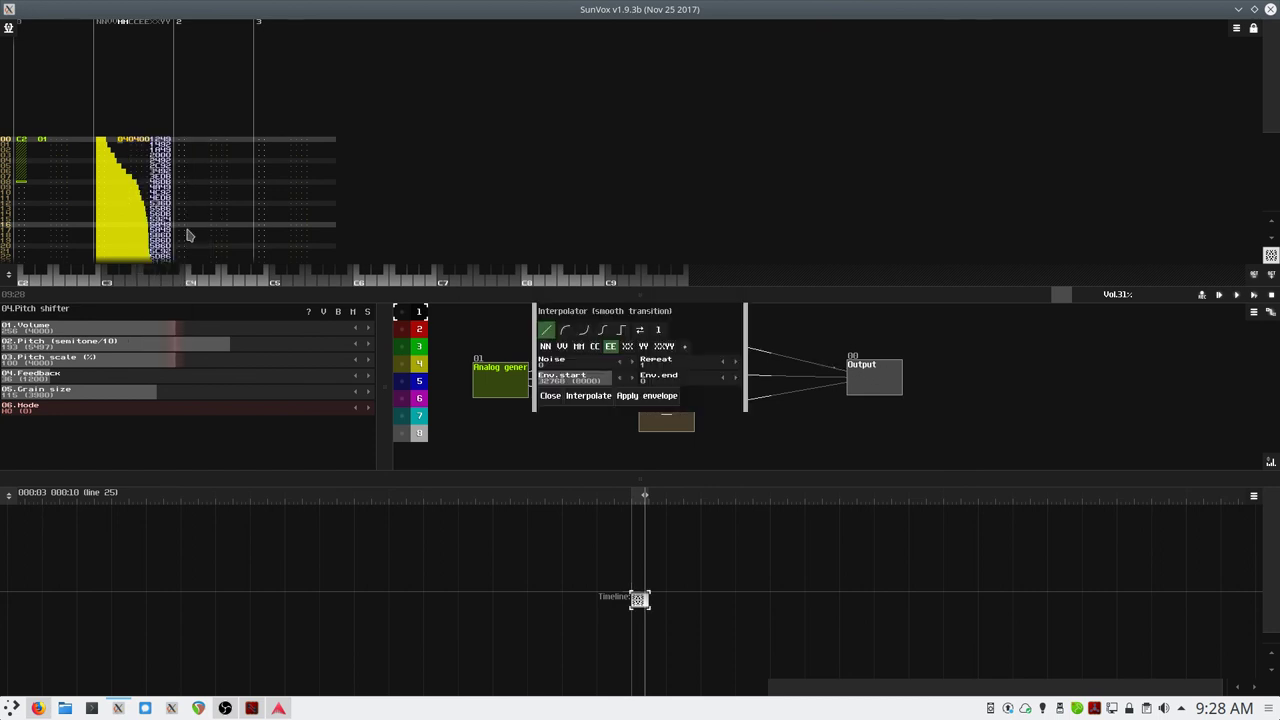
pyautogui.click(587, 398)
pyautogui.click(600, 398)
pyautogui.click(646, 399)
pyautogui.click(546, 396)
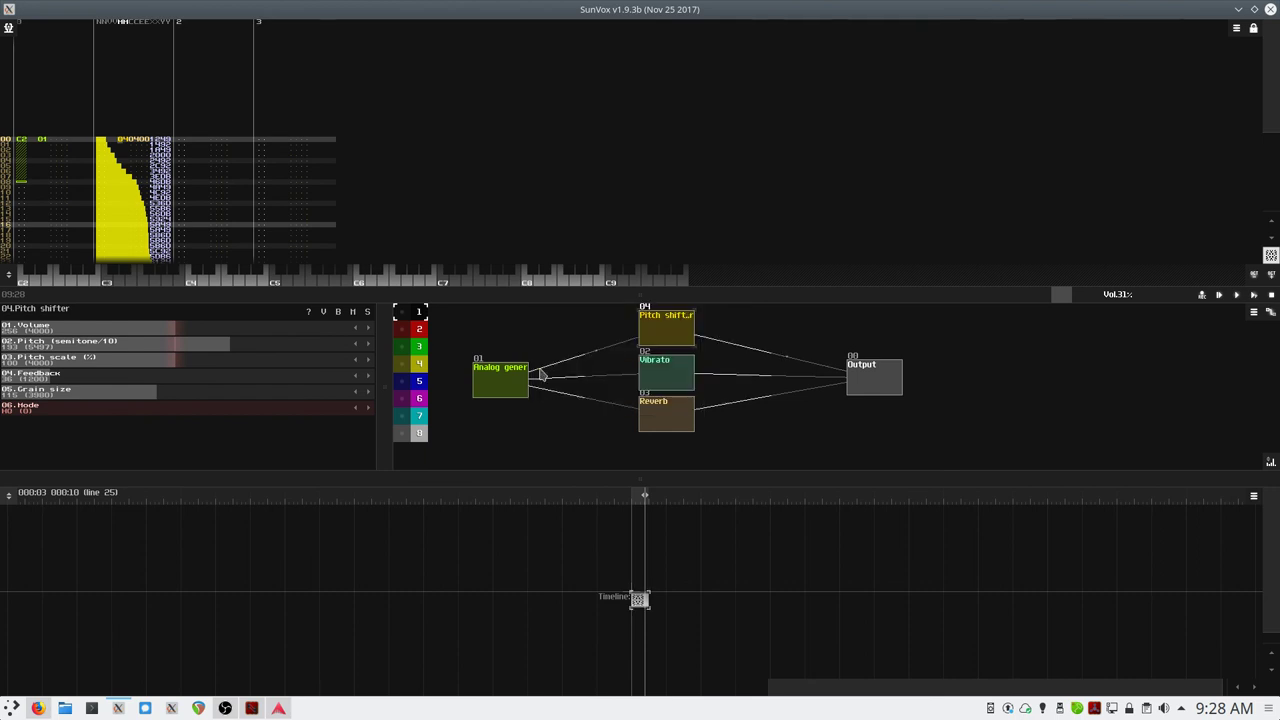
pyautogui.rightClick(137, 147)
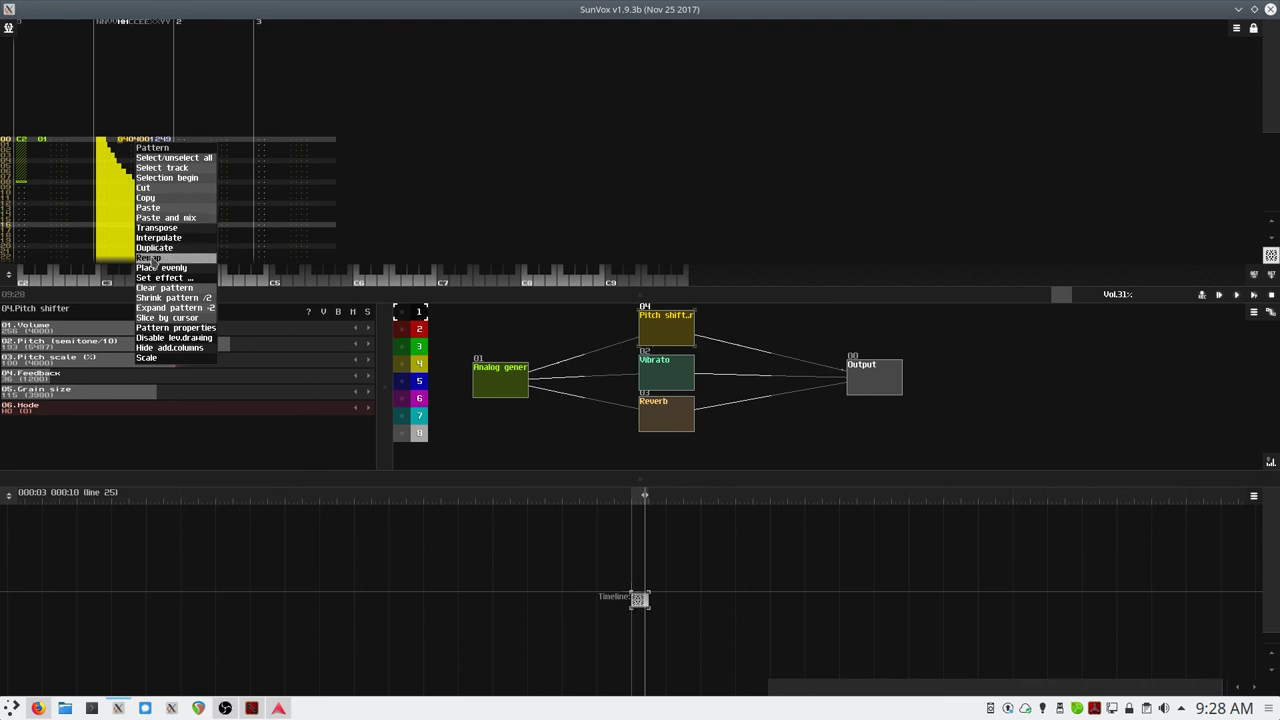
pyautogui.click(155, 258)
pyautogui.rightClick(140, 158)
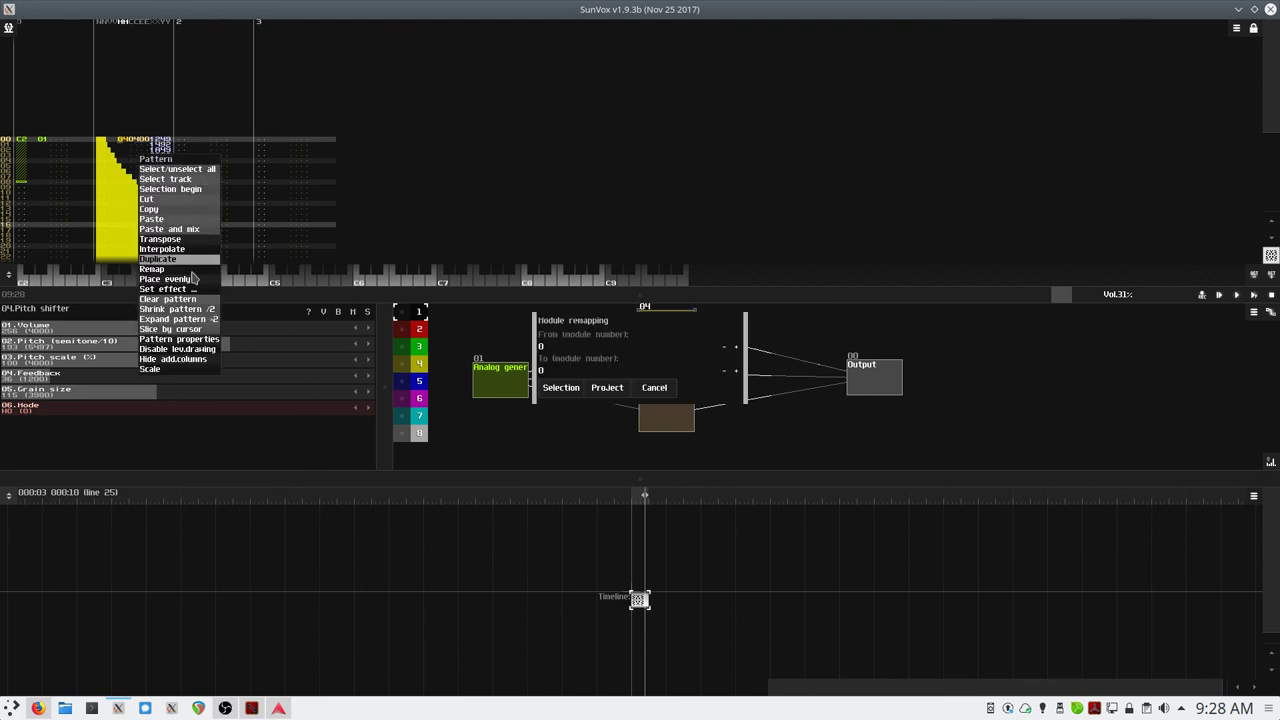
pyautogui.click(165, 278)
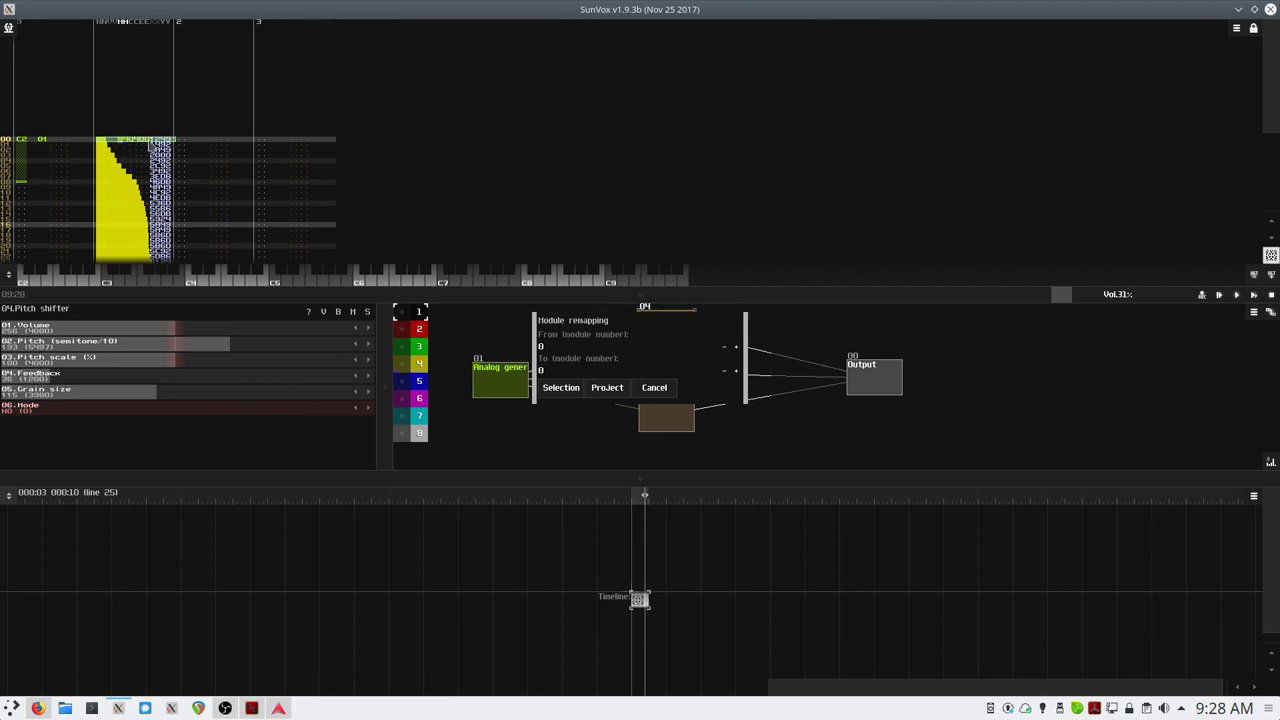
# - Duplicate the Pitch shifter feedback entry on line 00 down the rest of the second track
pyautogui.rightClick(145, 140)
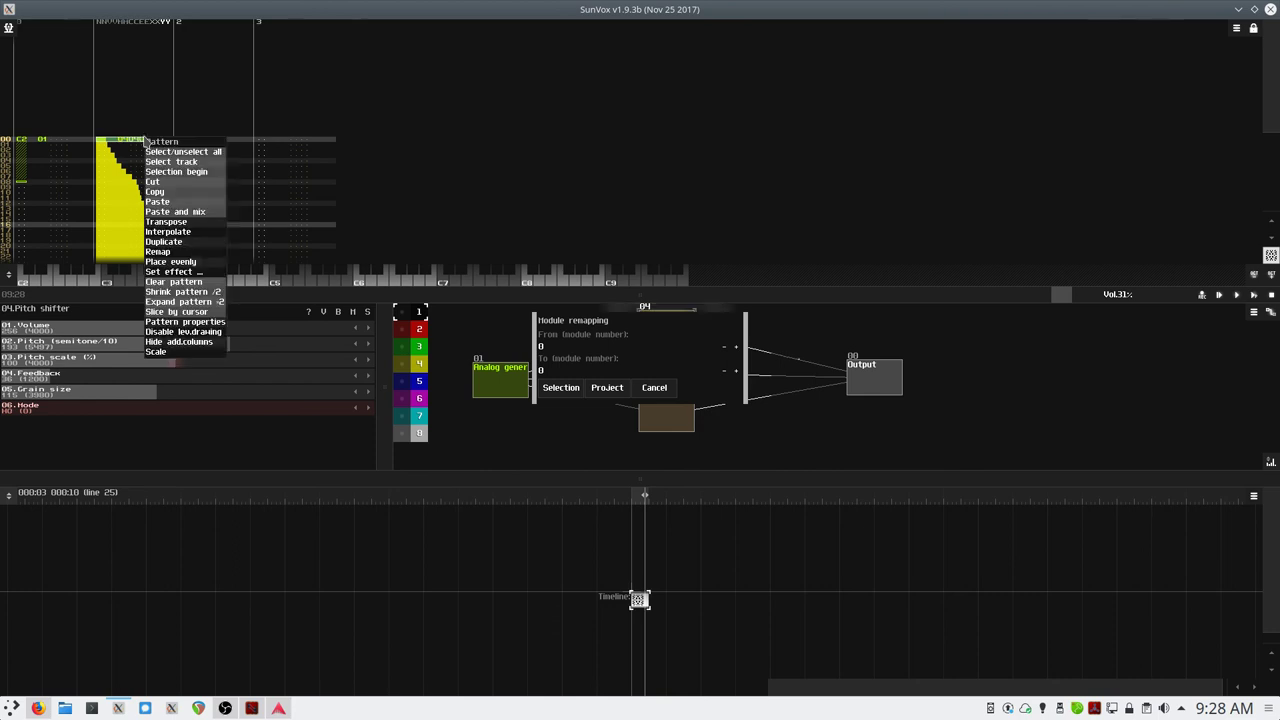
pyautogui.click(167, 252)
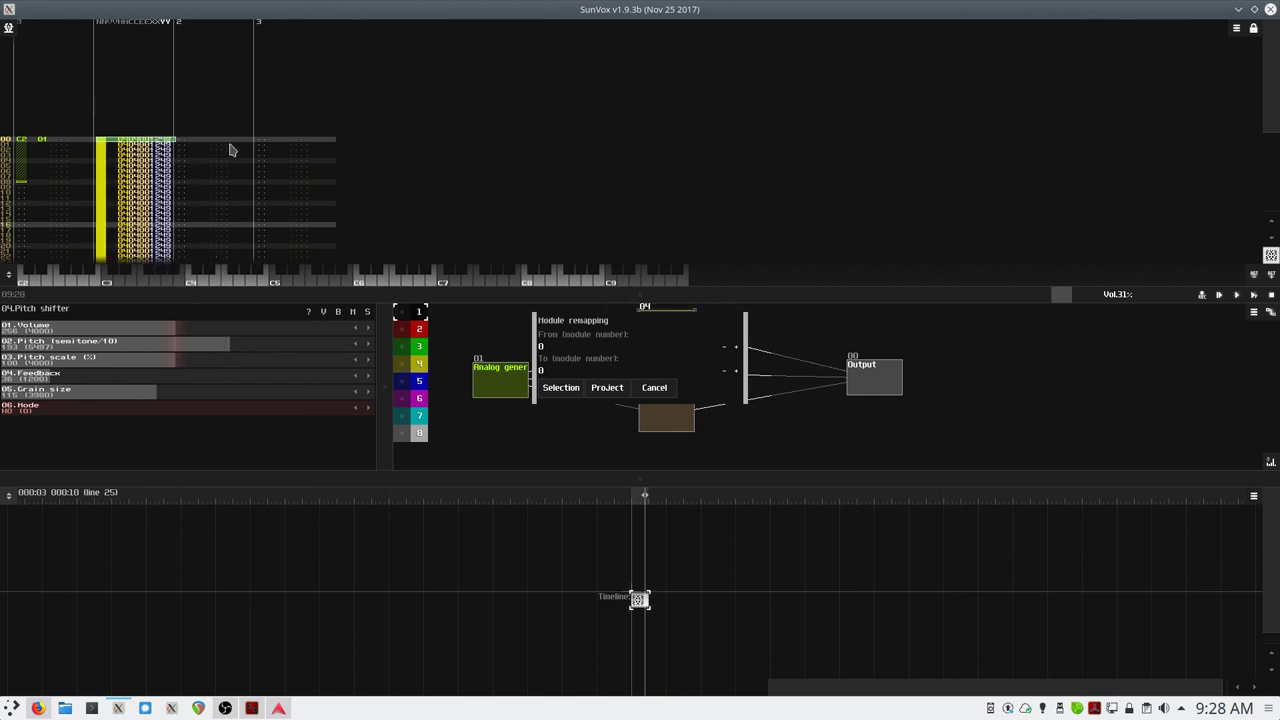
pyautogui.moveTo(117, 141); pyautogui.dragTo(121, 152)
pyautogui.rightClick(121, 161)
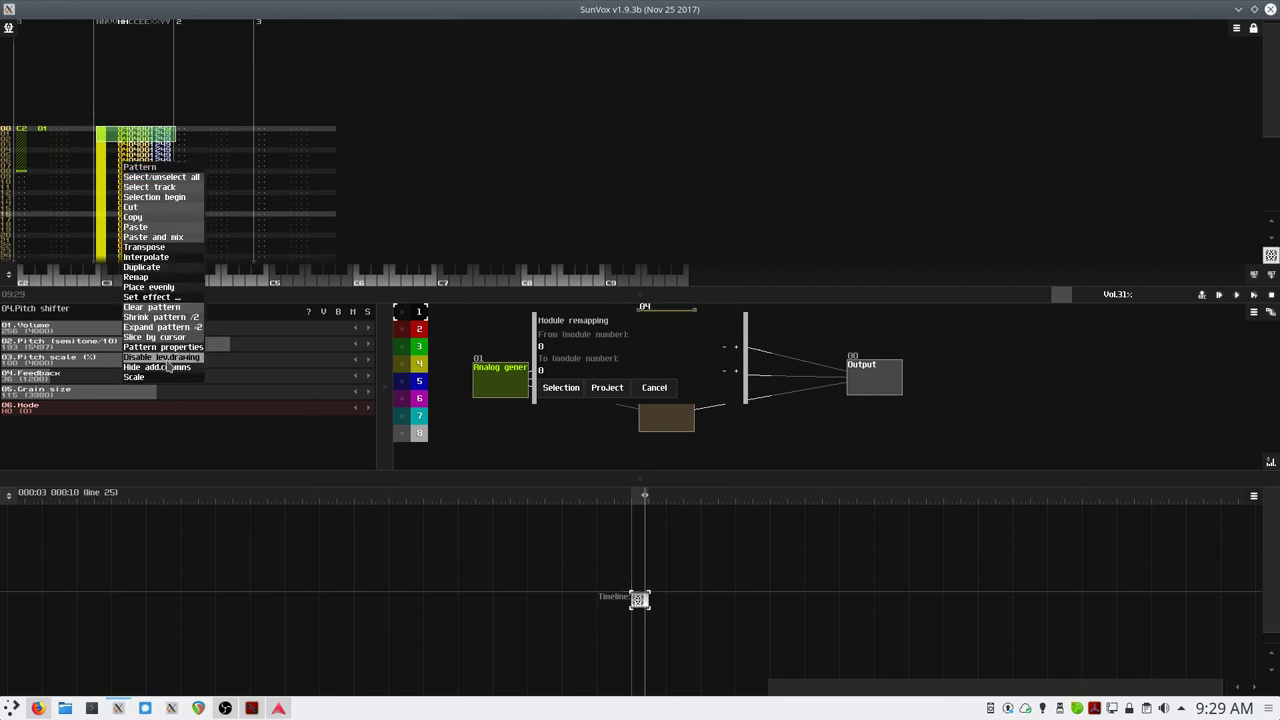
pyautogui.click(115, 138)
pyautogui.rightClick(114, 147)
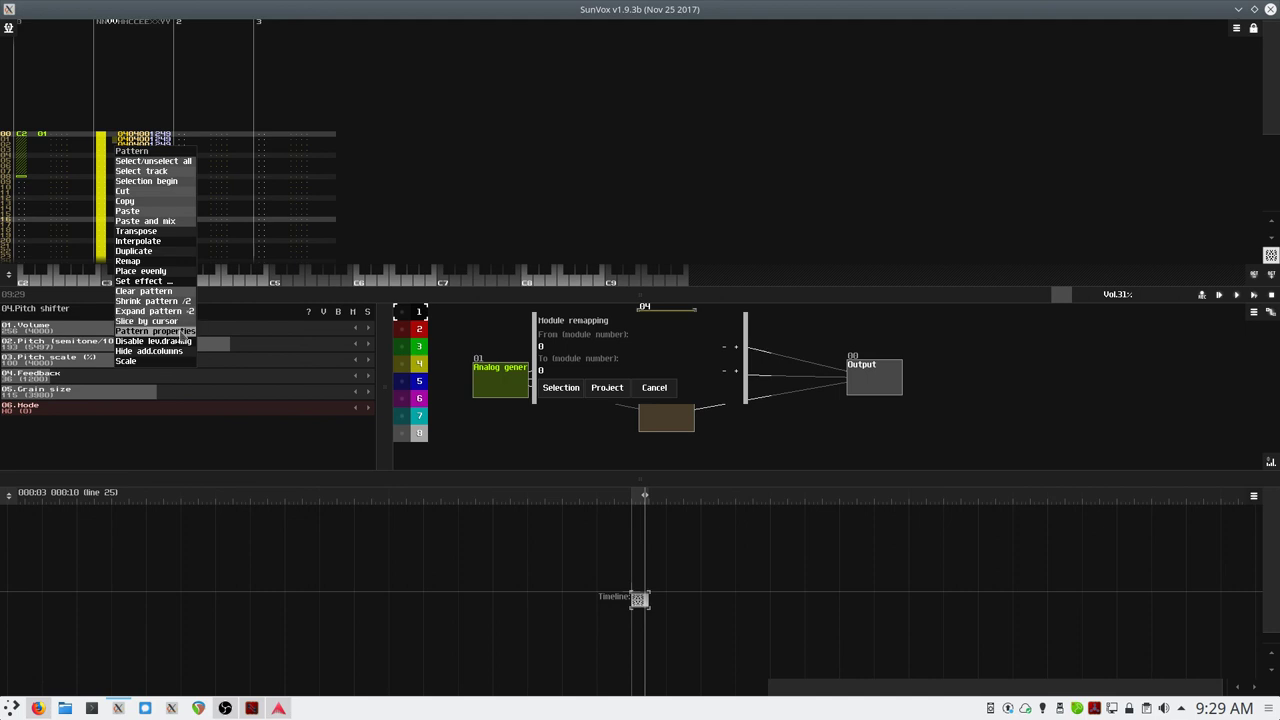
pyautogui.click(98, 145)
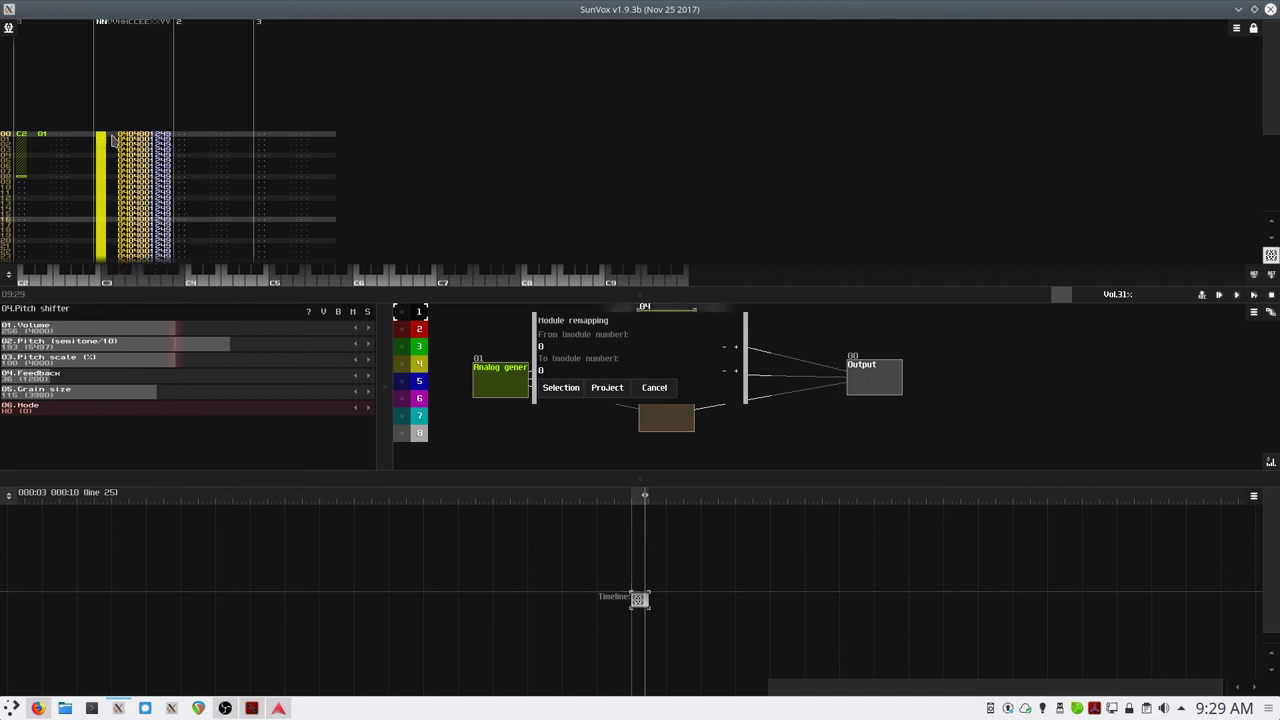
pyautogui.moveTo(108, 136); pyautogui.dragTo(120, 174)
pyautogui.click(120, 175)
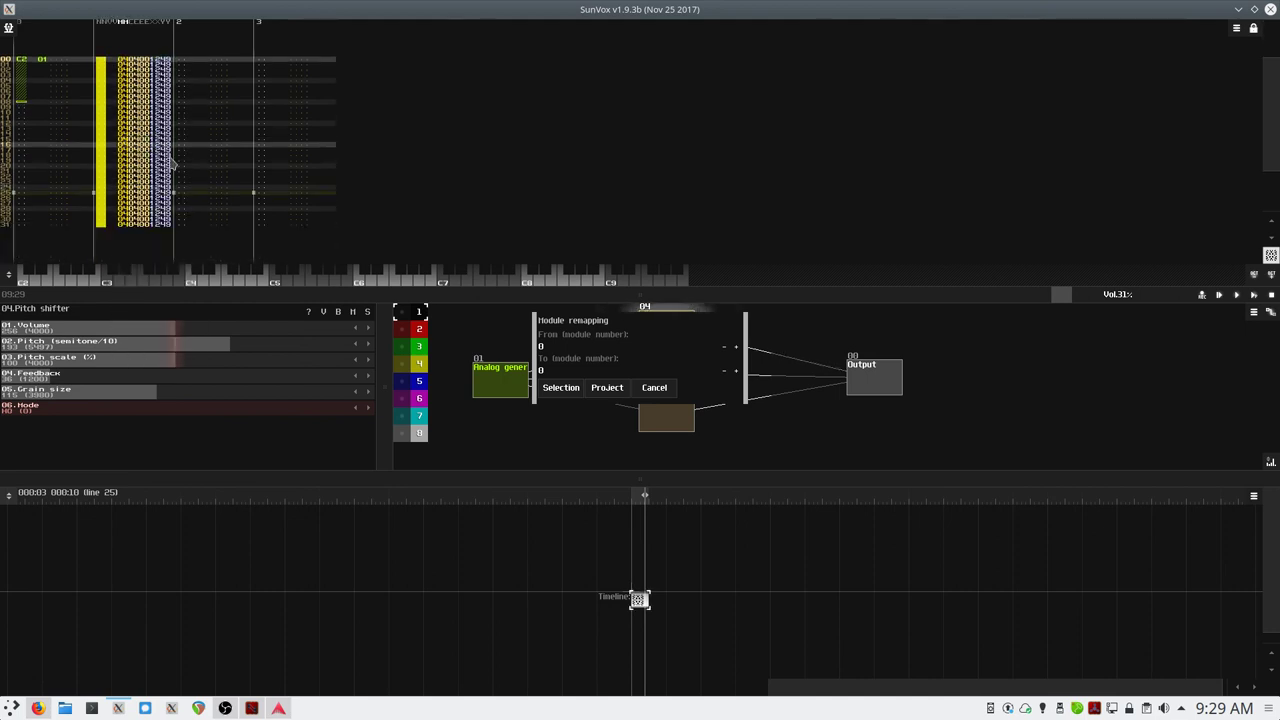
# - Redraw the second track's feedback levels as a steady rise down to line 31, play the pattern and cancel the module remapping
pyautogui.click(213, 104)
pyautogui.moveTo(121, 59)
pyautogui.mouseDown()
pyautogui.moveTo(120, 100)
pyautogui.moveTo(150, 128)
pyautogui.mouseUp()
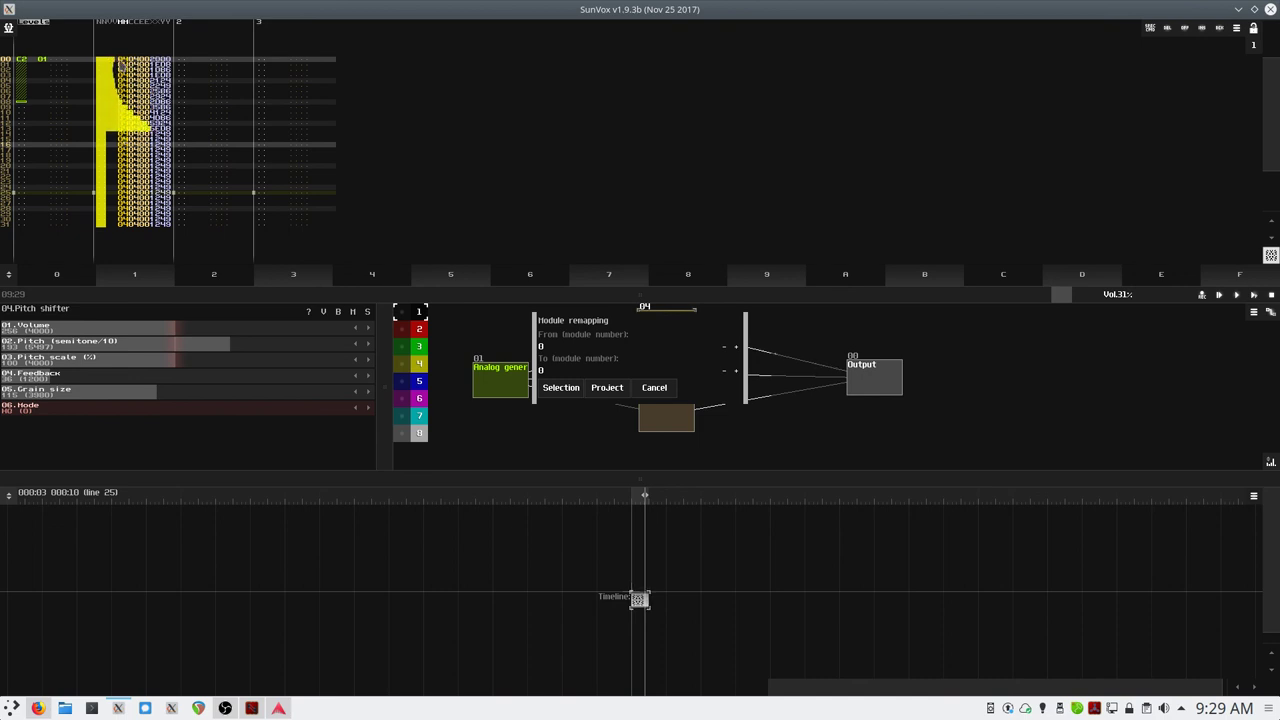
pyautogui.moveTo(113, 60)
pyautogui.mouseDown()
pyautogui.moveTo(185, 260)
pyautogui.moveTo(203, 237)
pyautogui.mouseUp()
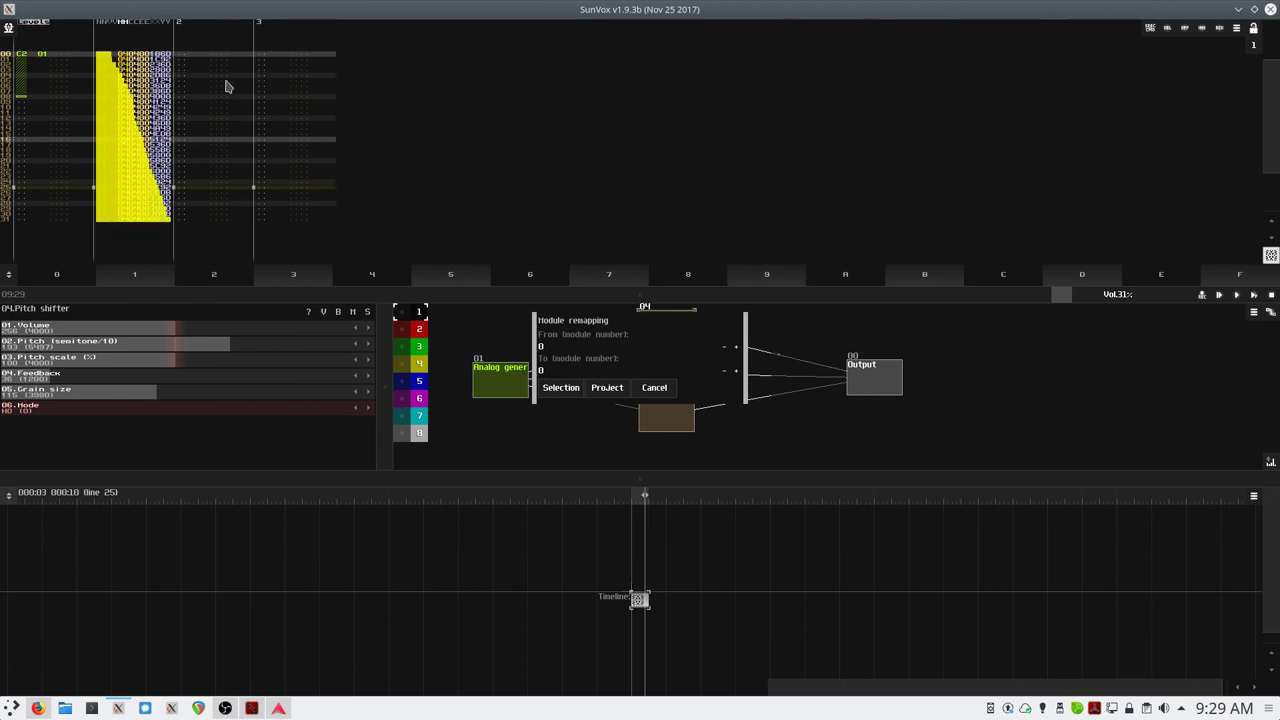
pyautogui.press('F9')
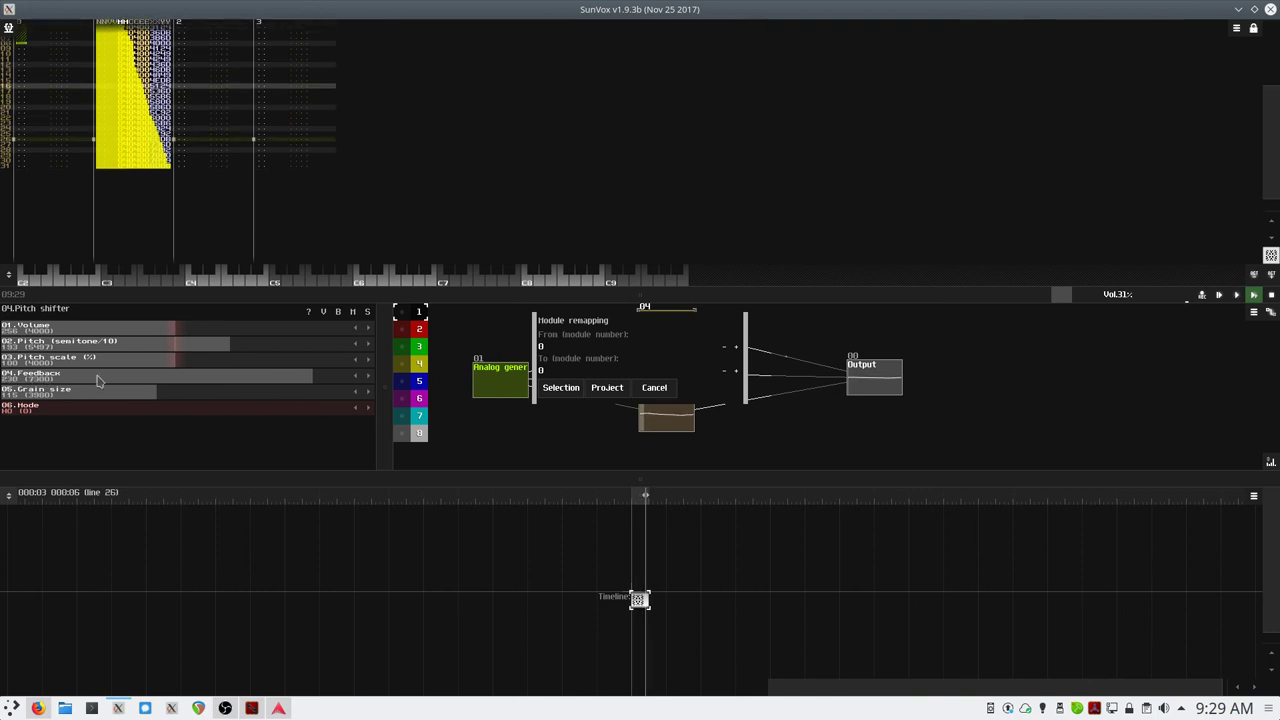
pyautogui.click(657, 389)
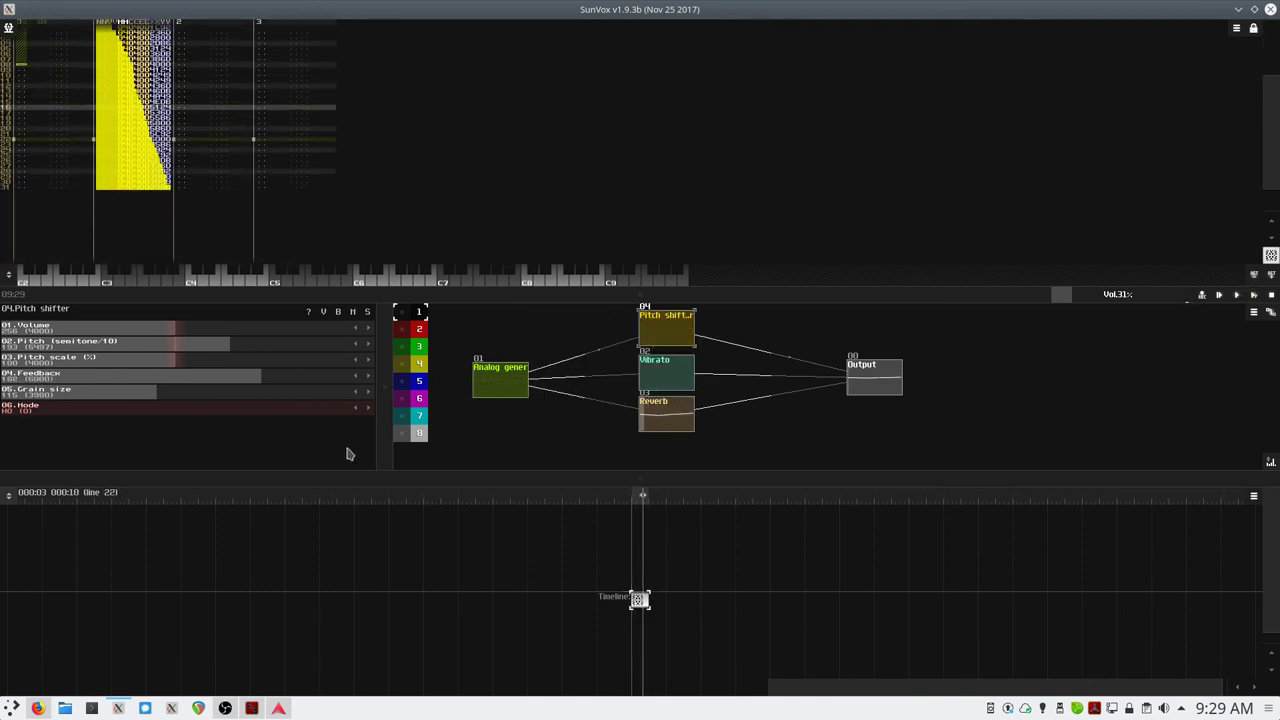
# - Write the Pitch shifter's Grain size controller to line 00 of the third track
pyautogui.scroll(5, 220, 200)
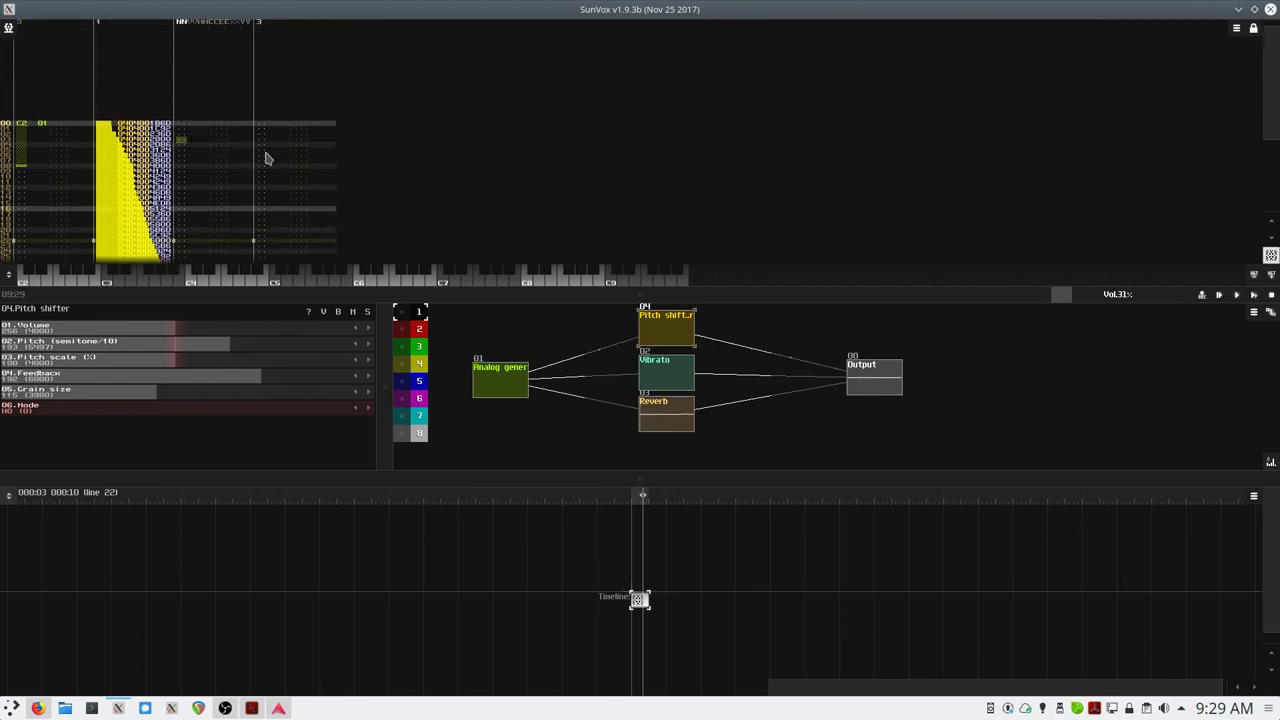
pyautogui.scroll(2, 250, 158)
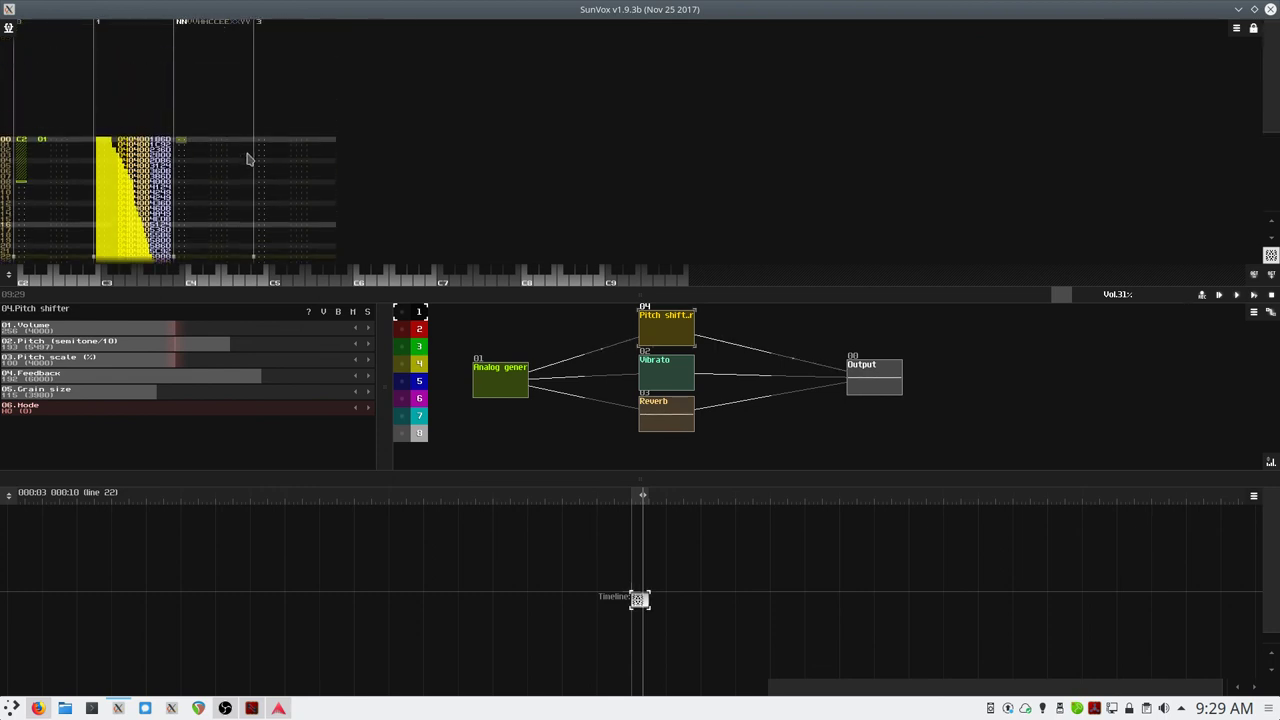
pyautogui.press('space')
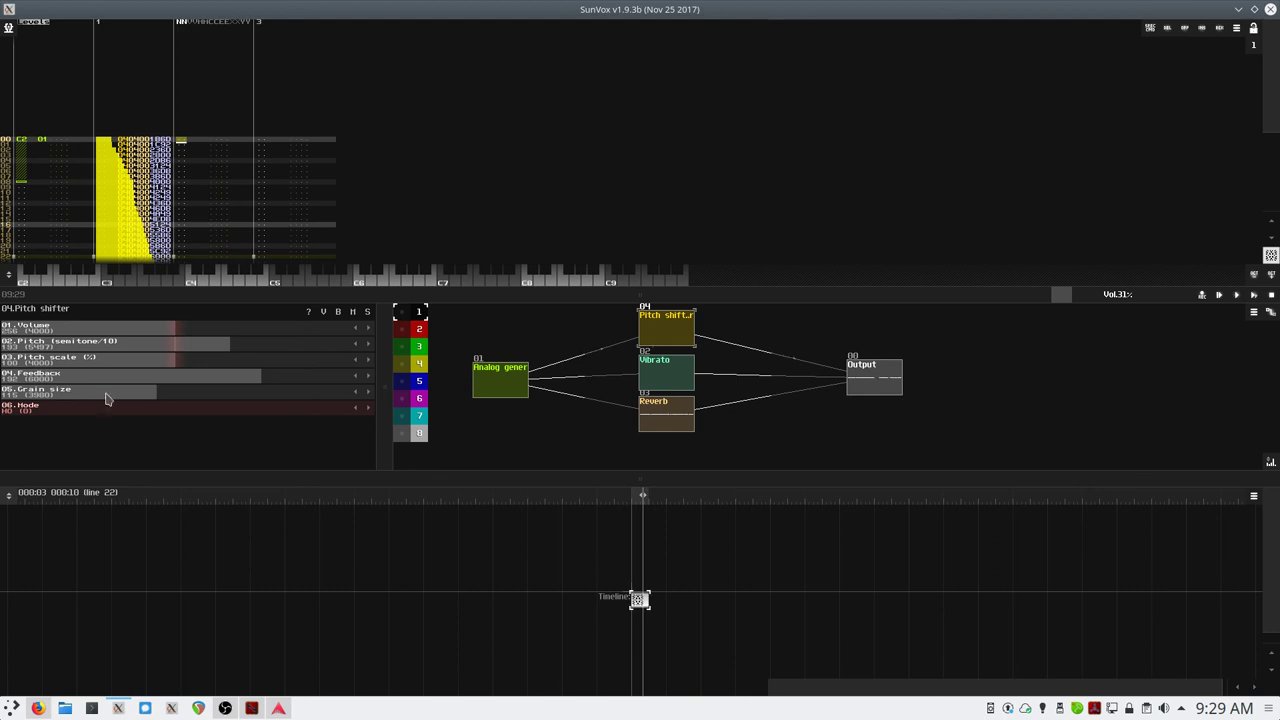
pyautogui.rightClick(105, 398)
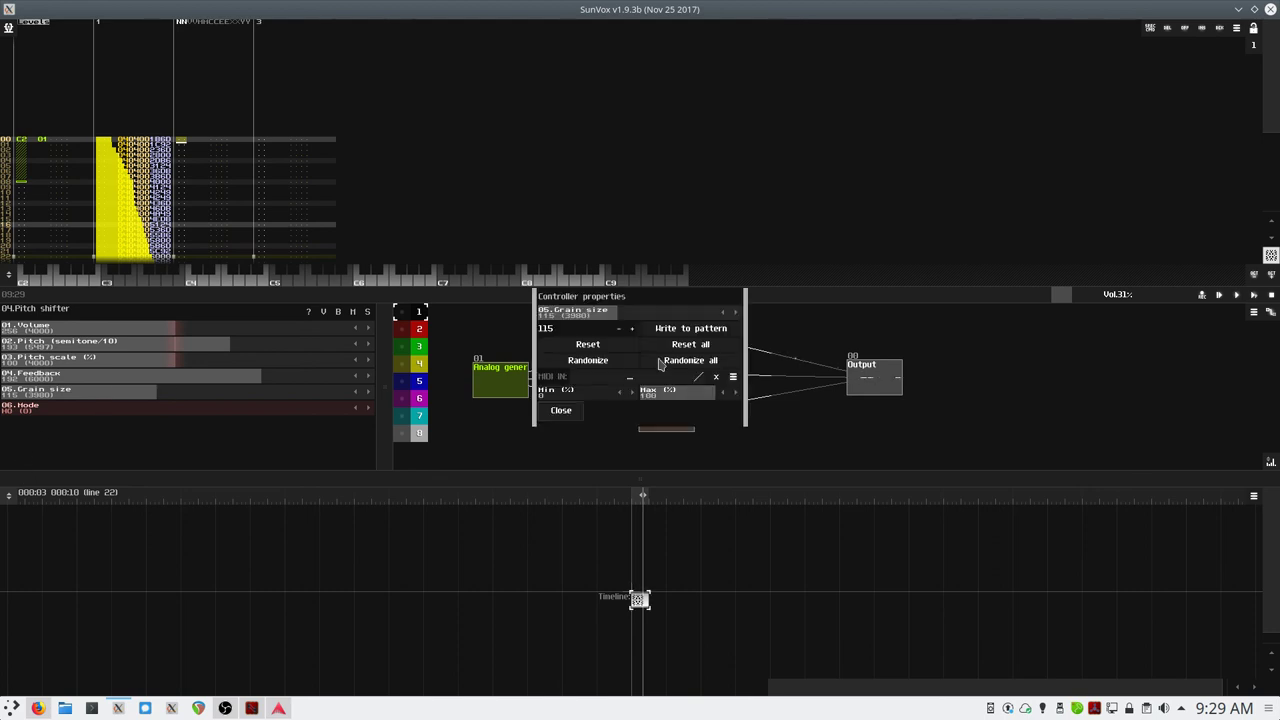
pyautogui.click(697, 331)
pyautogui.click(560, 411)
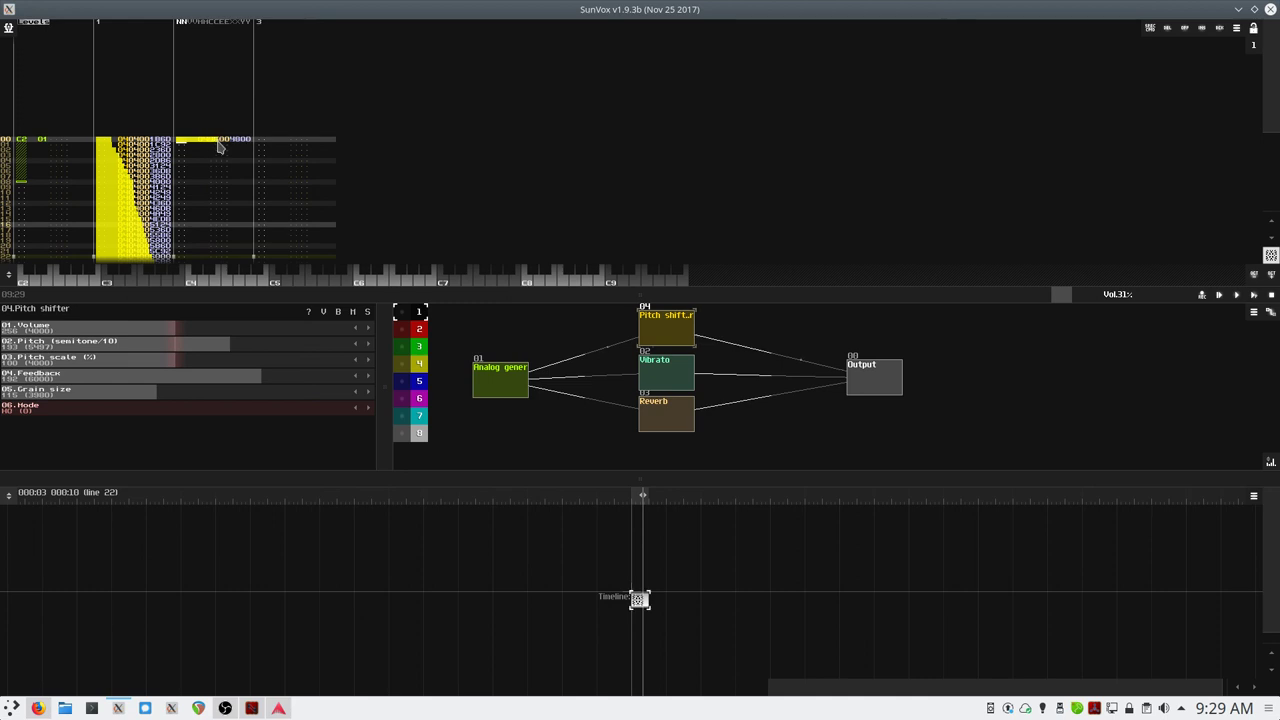
# - Lower the Grain size level on line 00 of the third track and duplicate the entry down the track
pyautogui.moveTo(220, 147); pyautogui.dragTo(202, 147)
pyautogui.press('space')
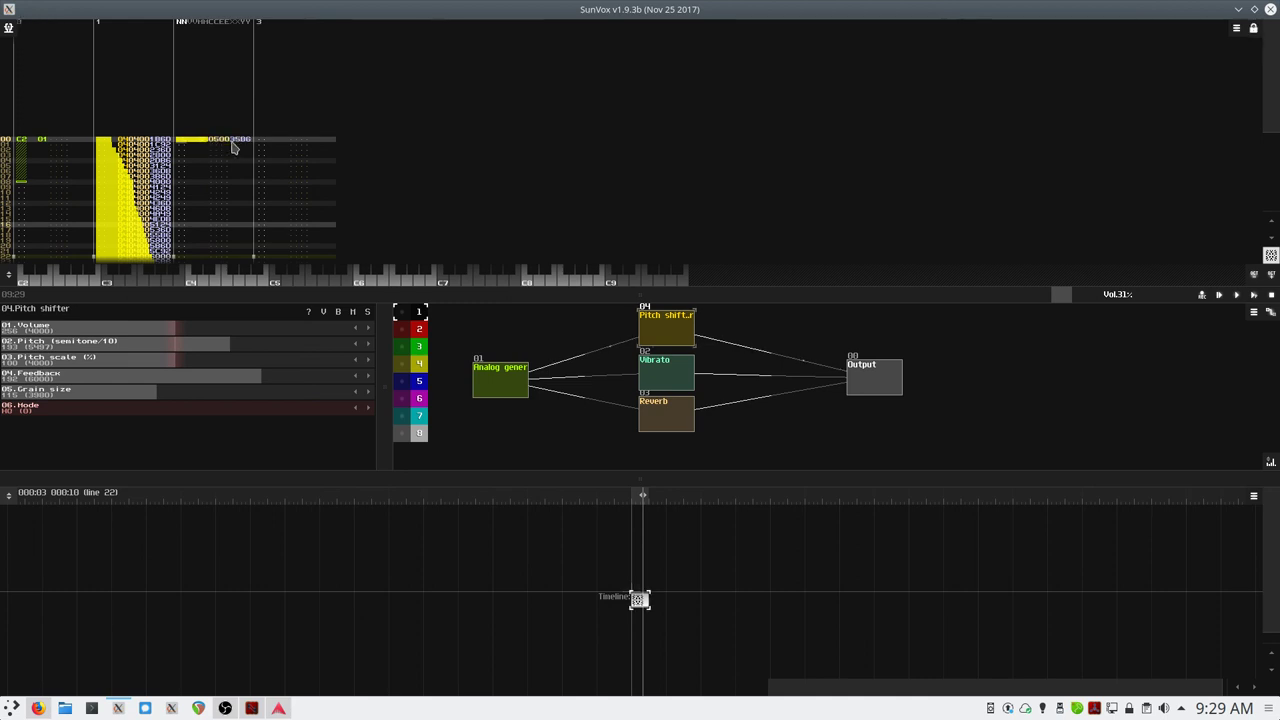
pyautogui.press('space')
pyautogui.press('space')
pyautogui.click(232, 143)
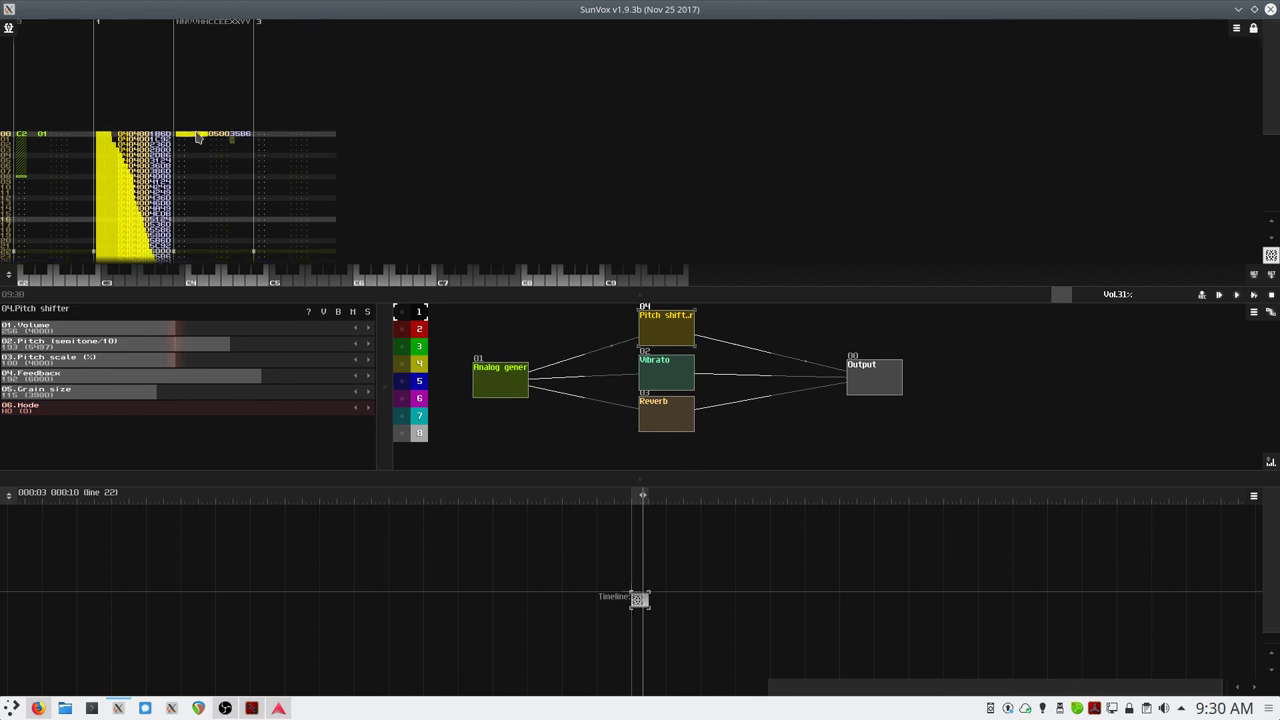
pyautogui.rightClick(226, 140)
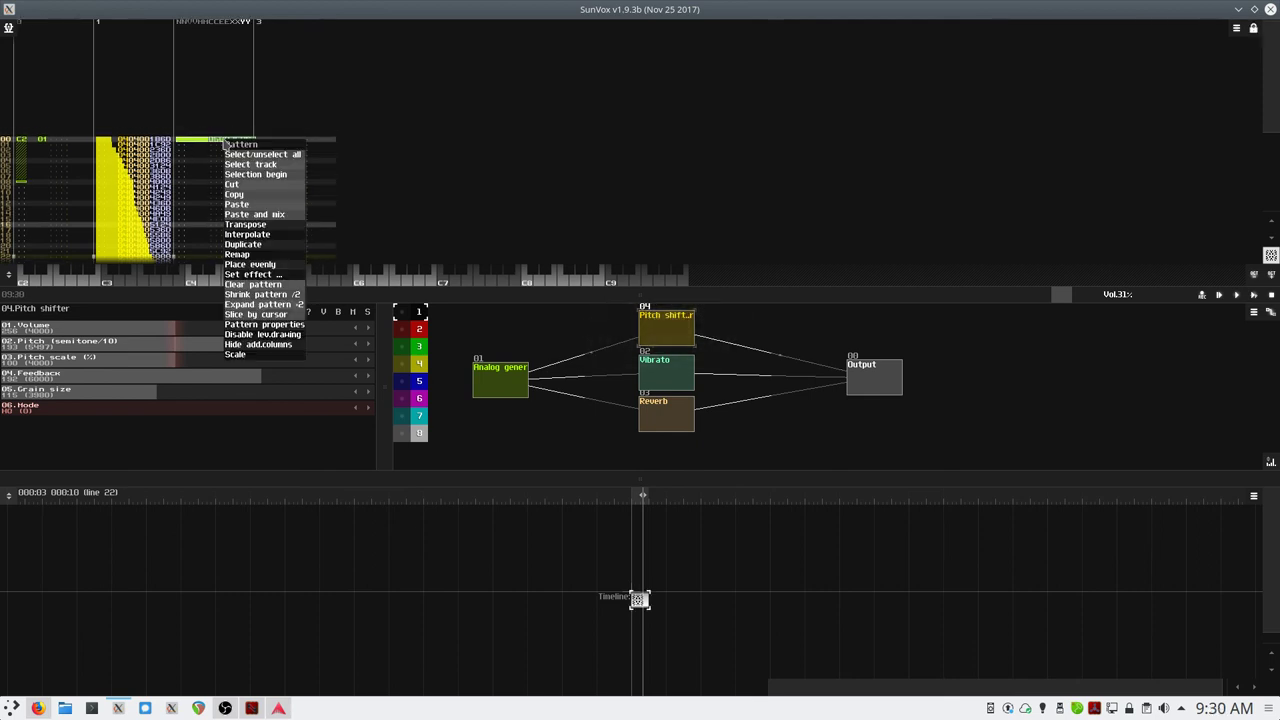
pyautogui.click(268, 248)
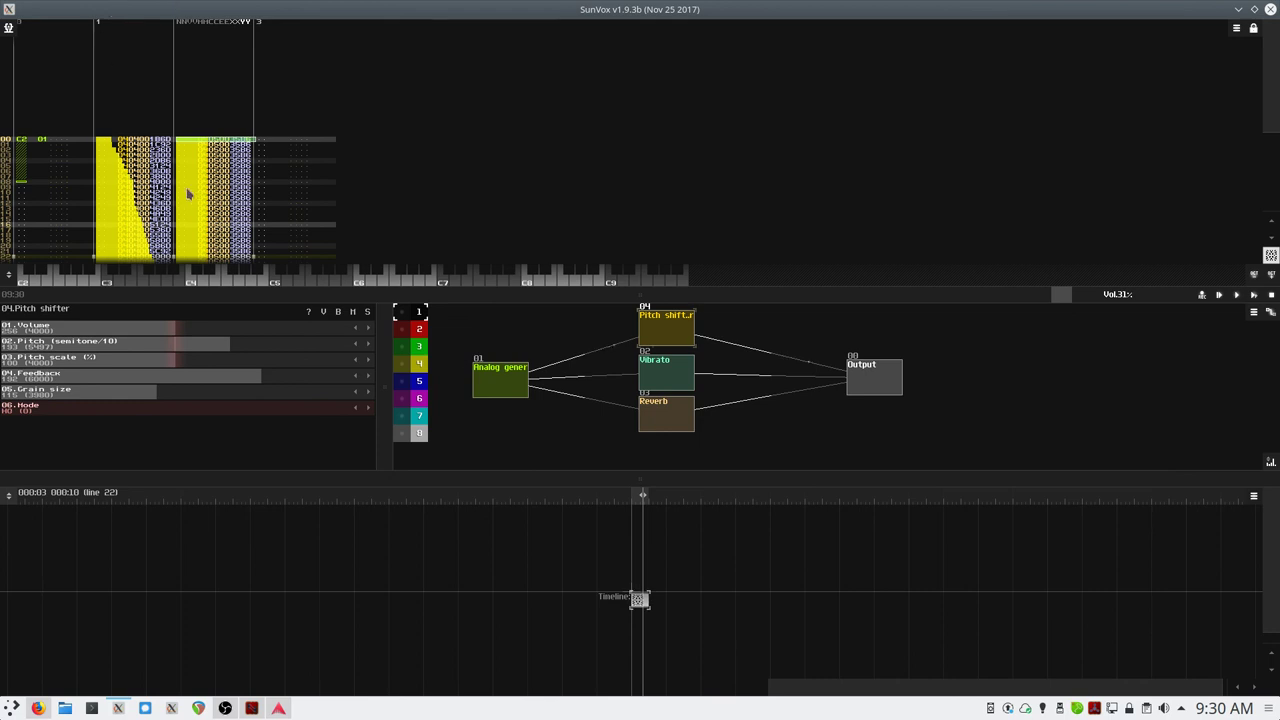
# - Draw a rising Grain size curve down the third track to line 31 and play the pattern
pyautogui.rightClick(206, 161)
pyautogui.click(220, 123)
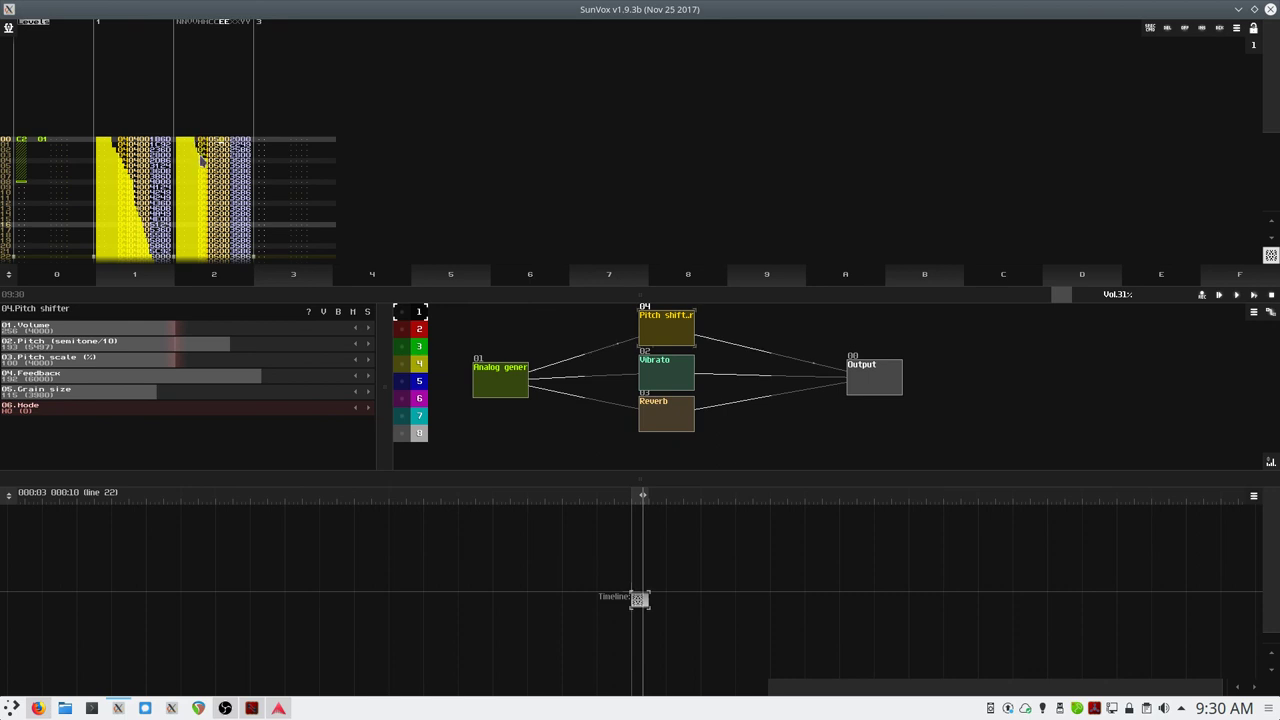
pyautogui.moveTo(206, 168); pyautogui.dragTo(273, 315)
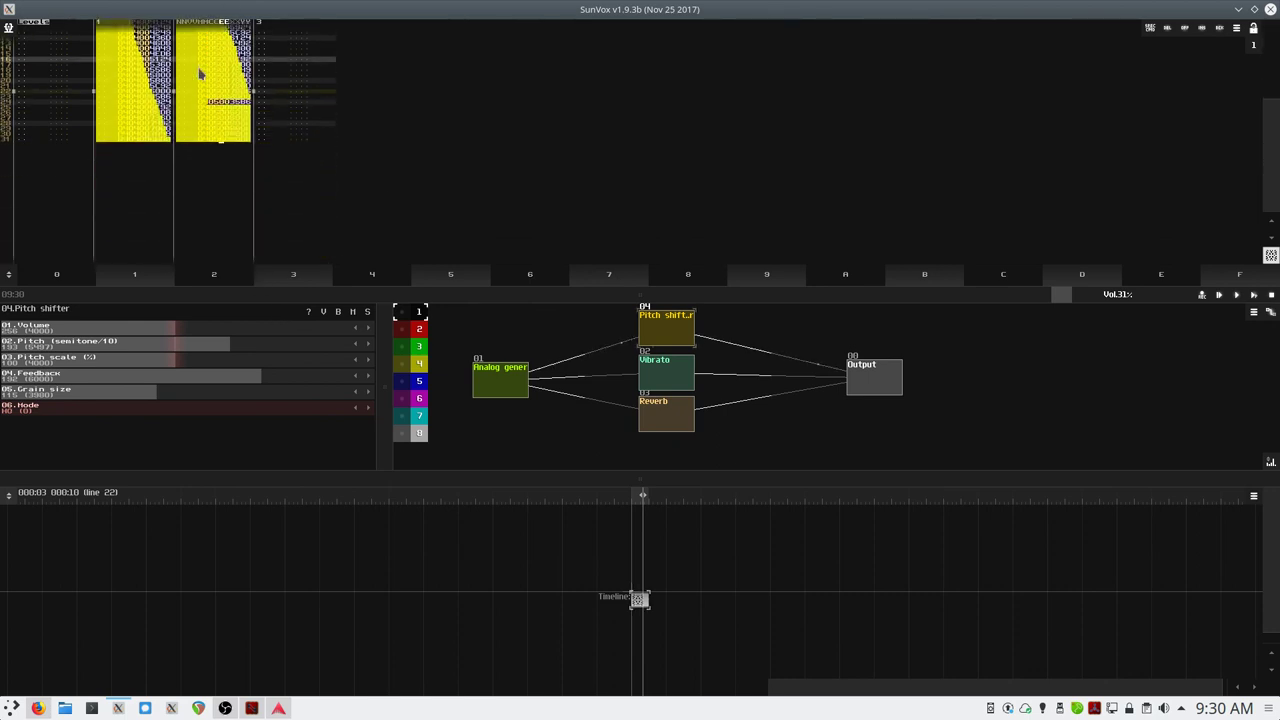
pyautogui.moveTo(200, 74); pyautogui.dragTo(248, 140)
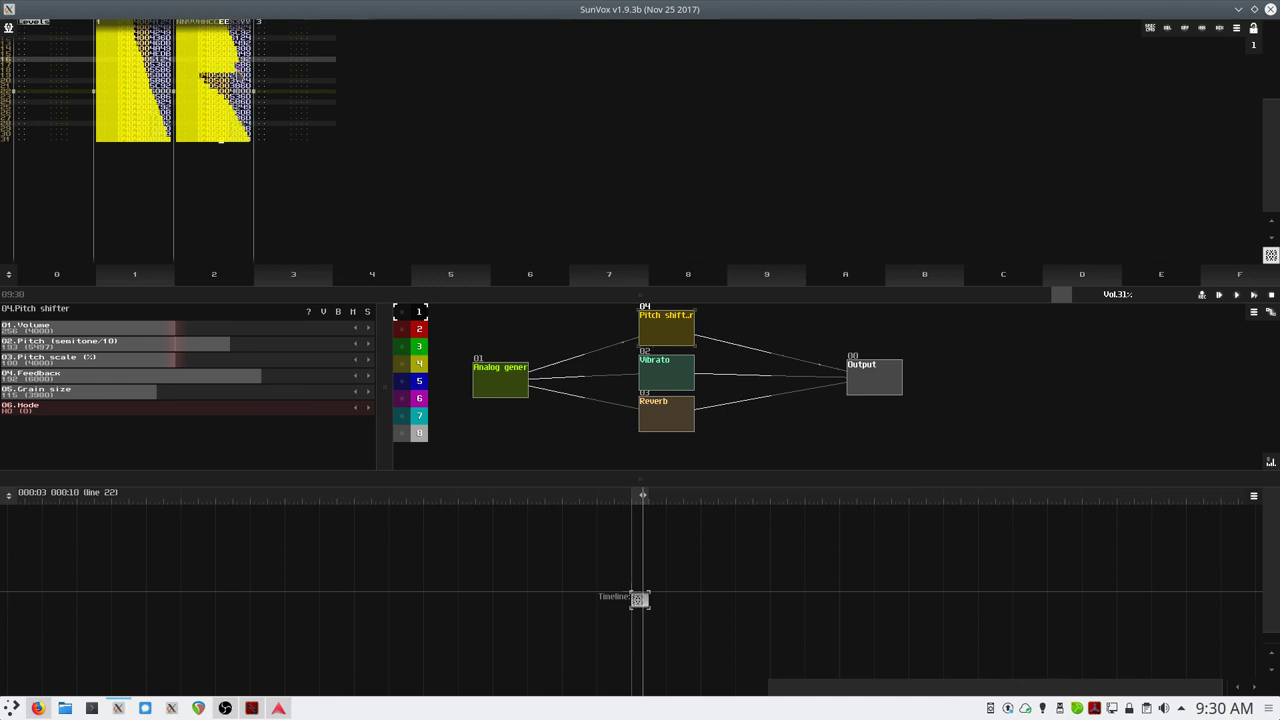
pyautogui.moveTo(200, 66); pyautogui.dragTo(258, 134)
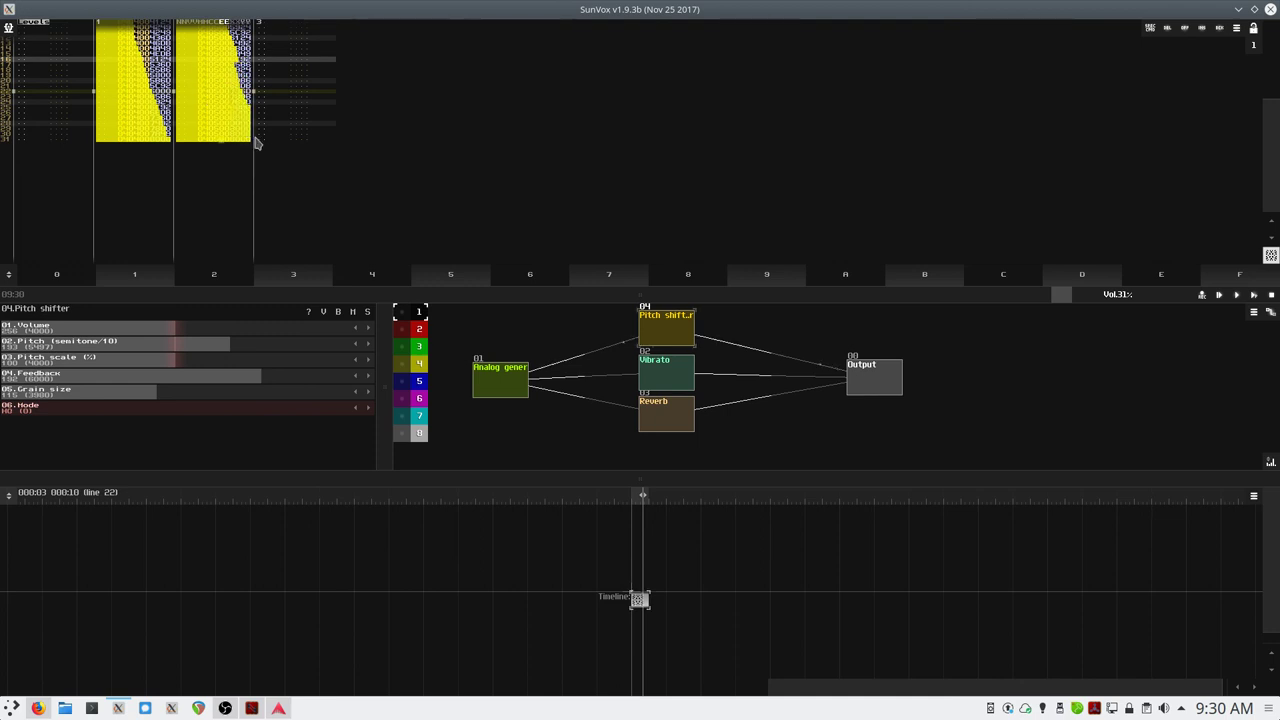
pyautogui.press('Return')
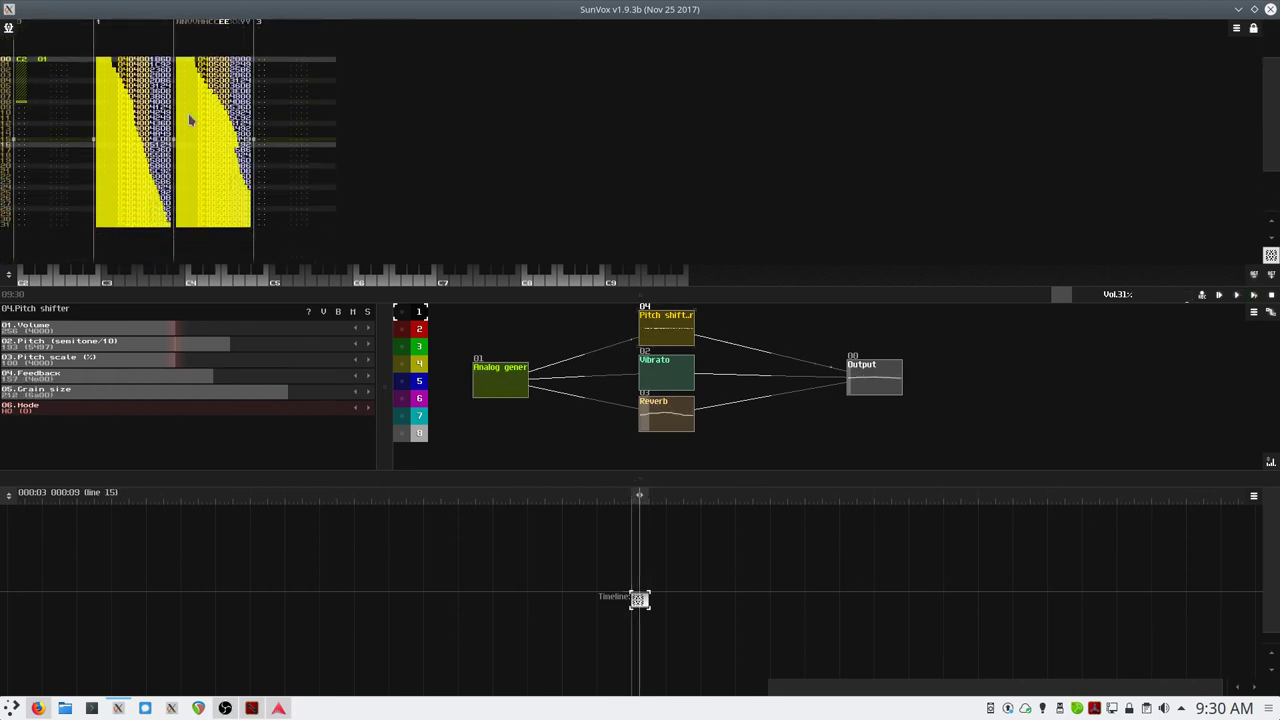
# - Redraw the third track's Grain size levels lower from line 00 to about line 11 and play the pattern
pyautogui.scroll(3, 190, 121)
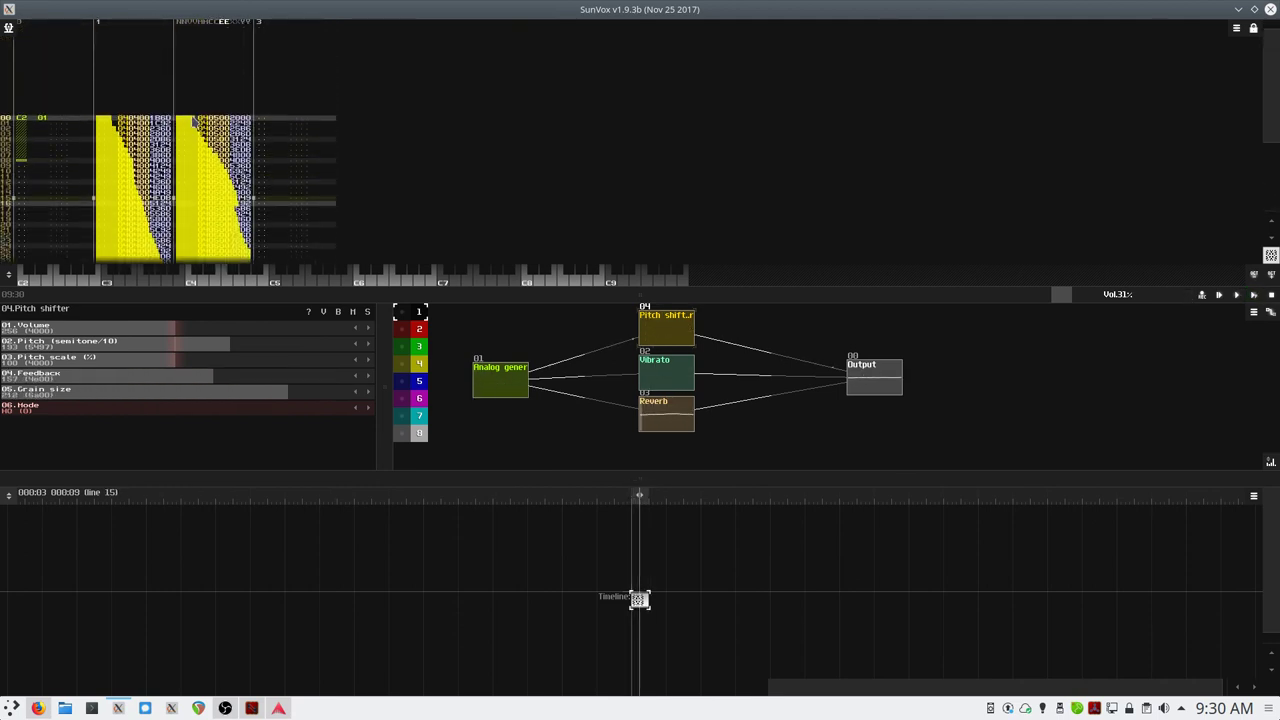
pyautogui.scroll(1, 185, 120)
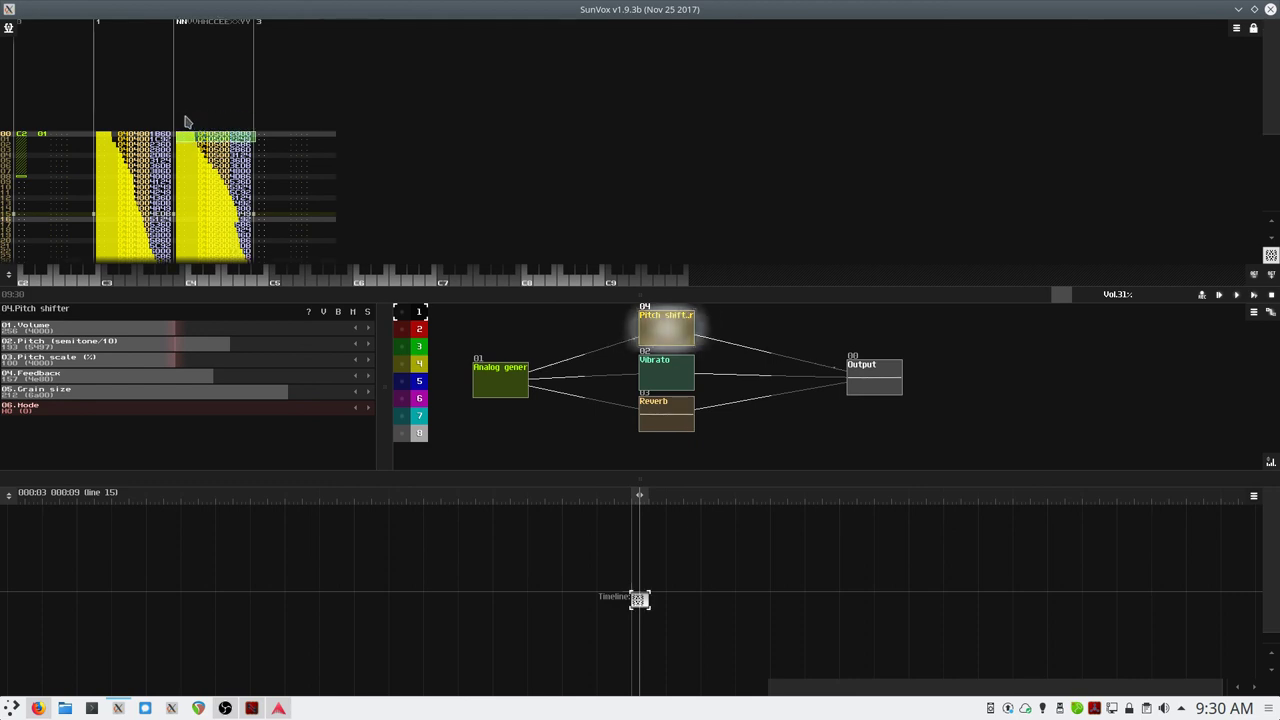
pyautogui.moveTo(185, 133); pyautogui.dragTo(185, 137)
pyautogui.press('space')
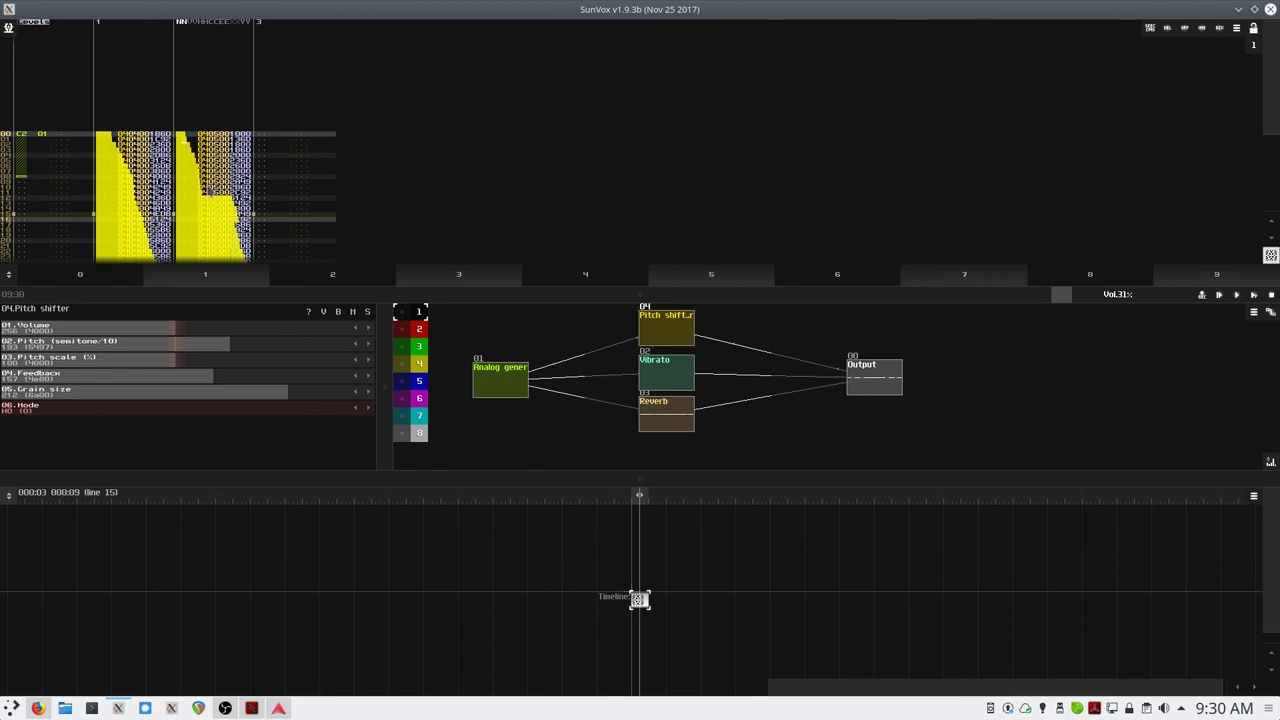
pyautogui.press('Return')
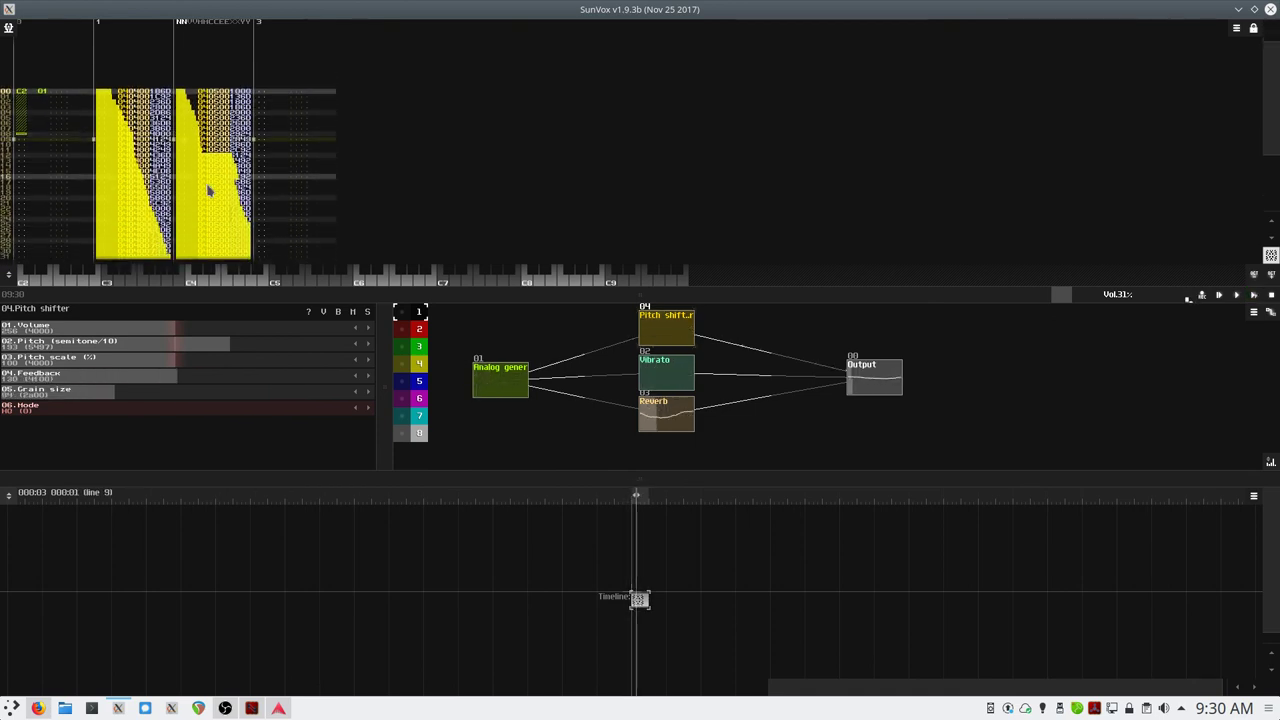
# - Delete all Grain size entries from the third track and play the pattern
pyautogui.doubleClick(221, 159)
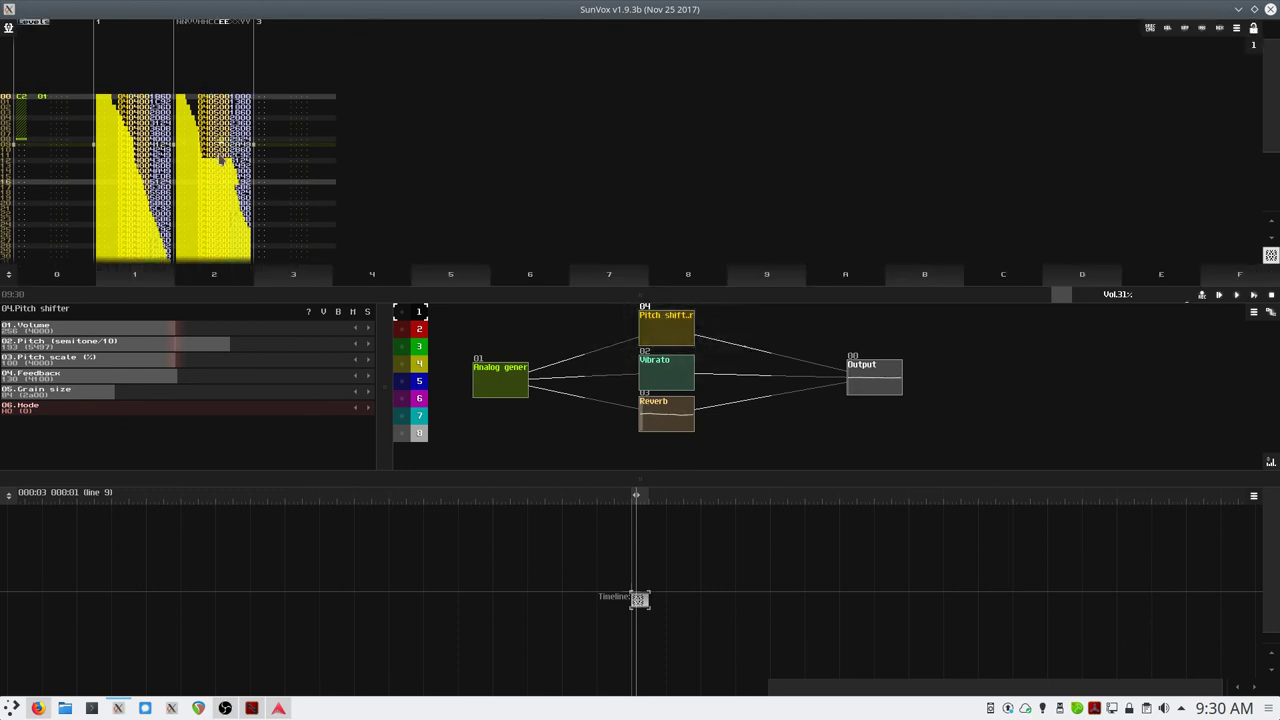
pyautogui.hotkey('ctrl', 'a')
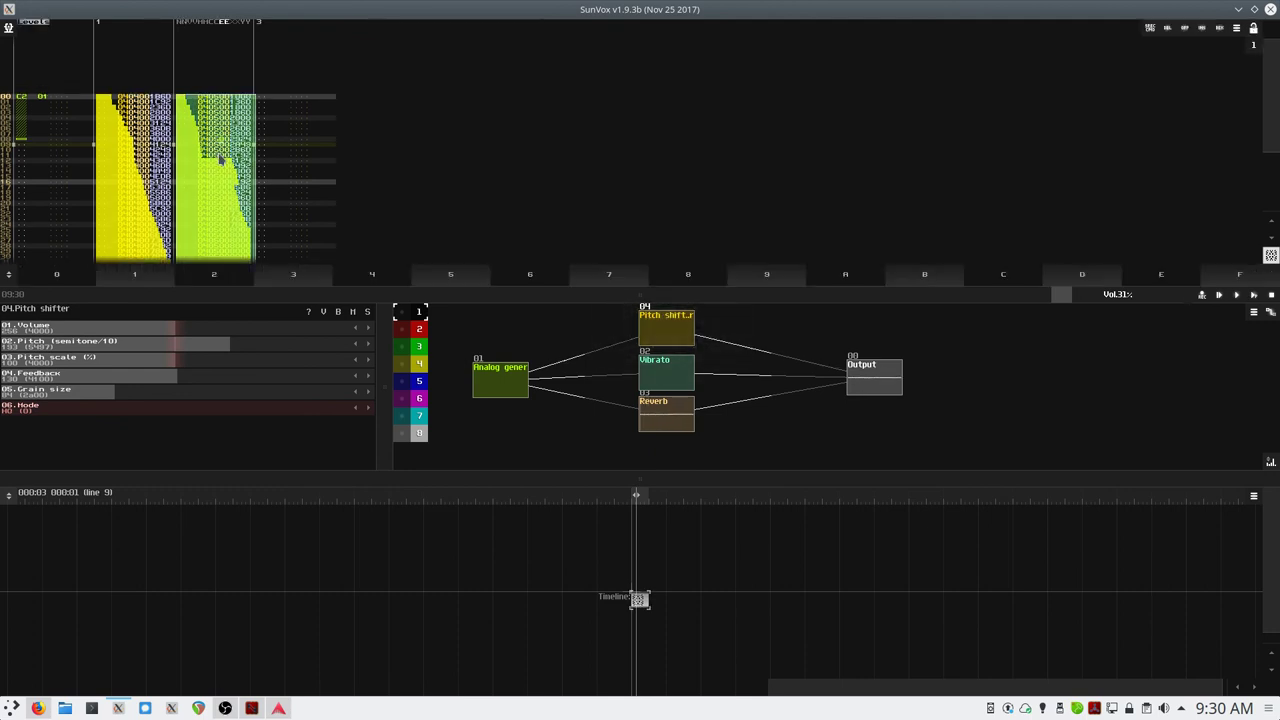
pyautogui.press('Delete')
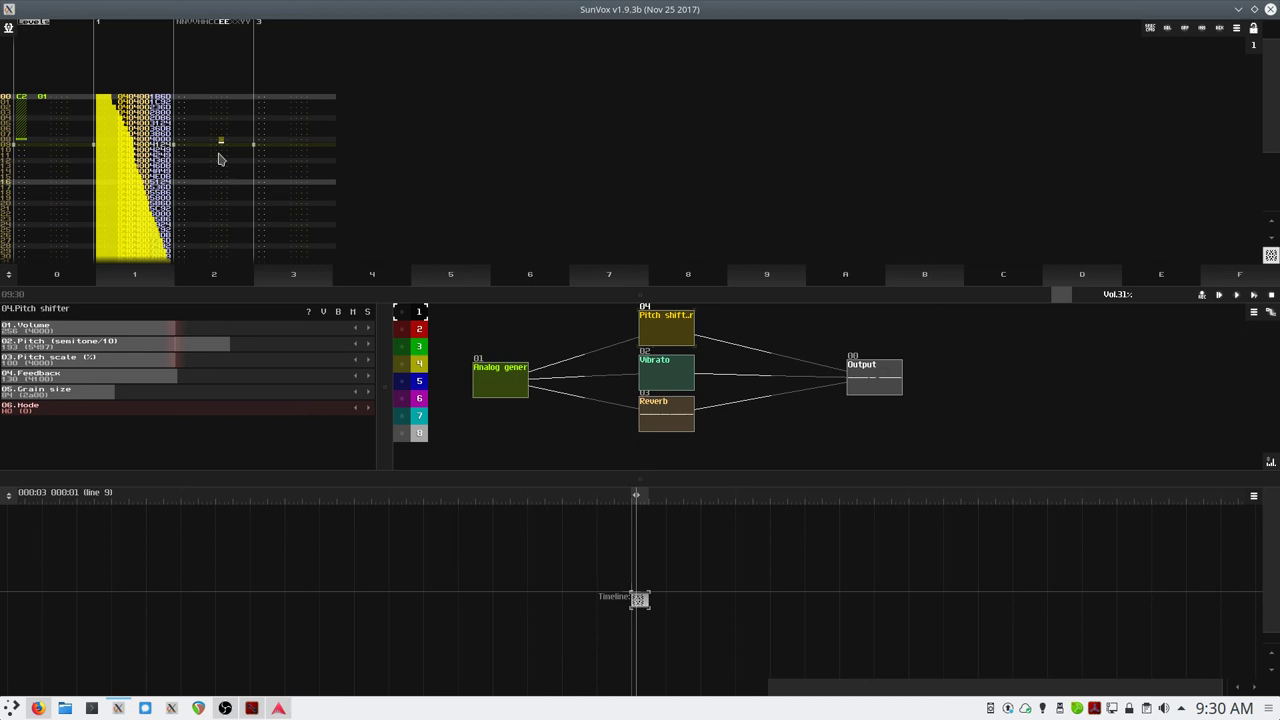
pyautogui.press('space')
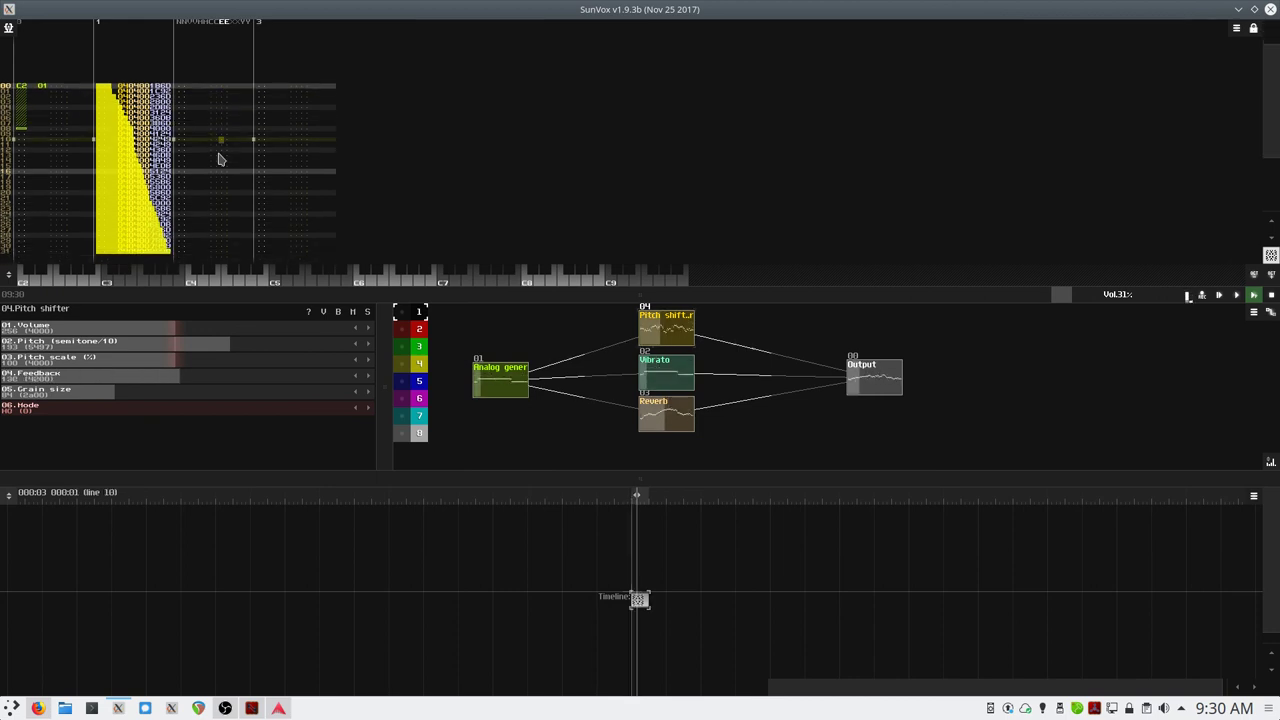
# - Start saving the project and create a folder named Space Unknown Sound Design inside Sunvox Projects
pyautogui.hotkey('ctrl', 's')
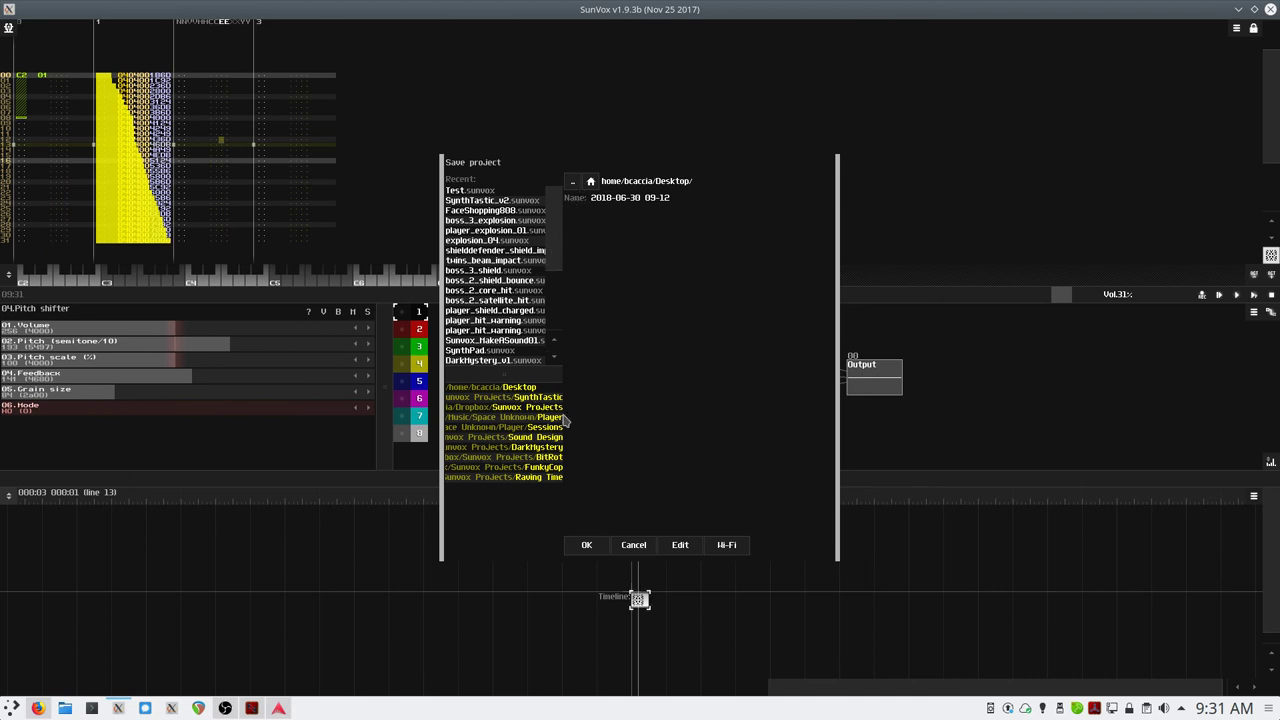
pyautogui.click(507, 409)
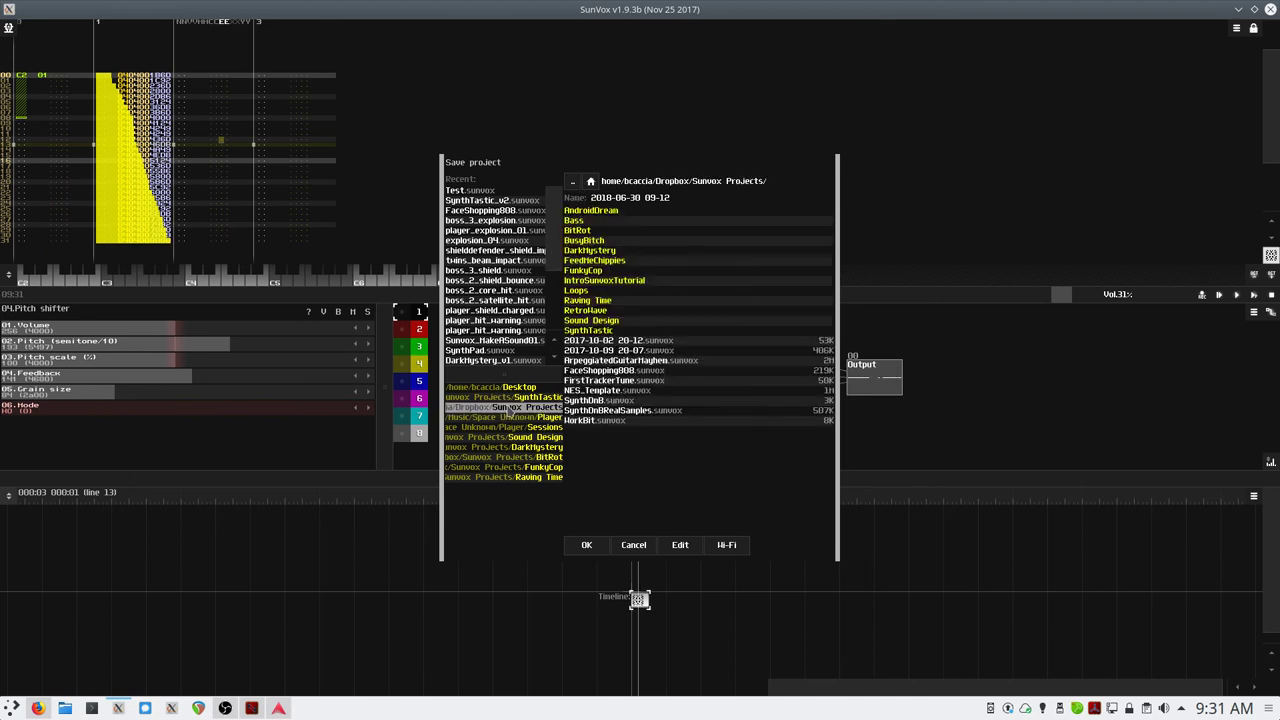
pyautogui.click(608, 321)
pyautogui.click(574, 181)
pyautogui.click(681, 545)
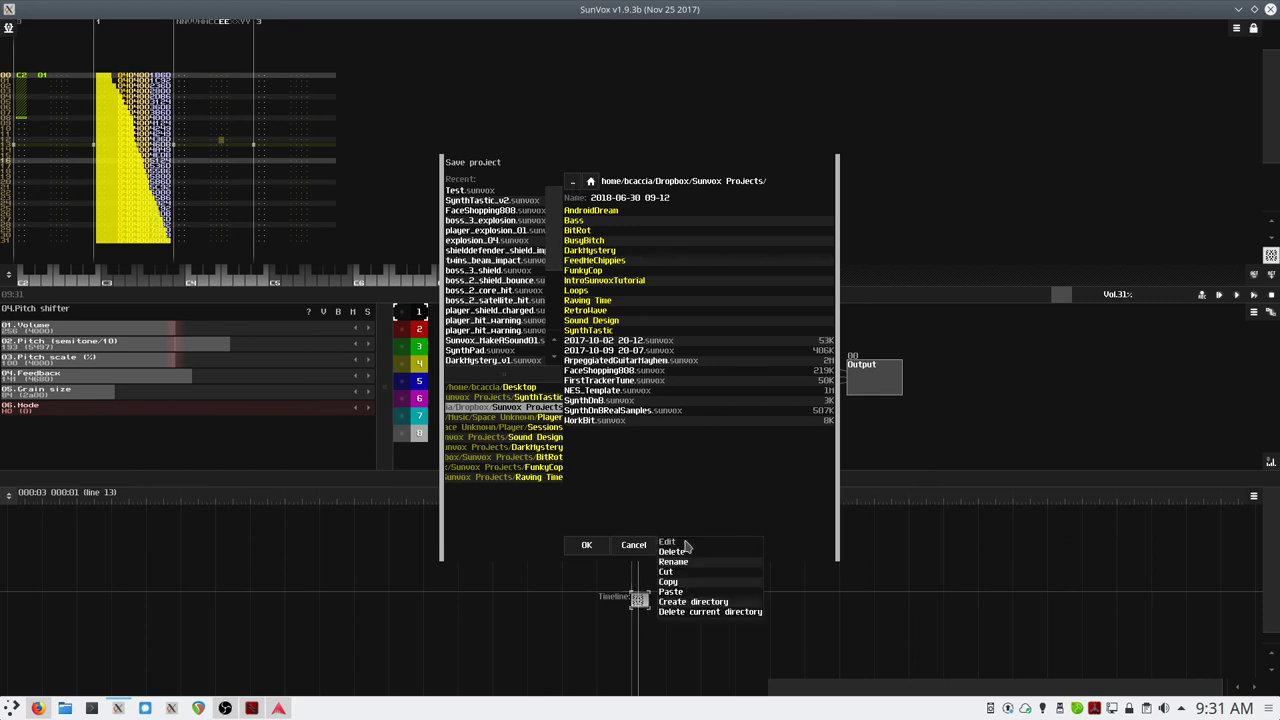
pyautogui.click(687, 467)
pyautogui.rightClick(687, 467)
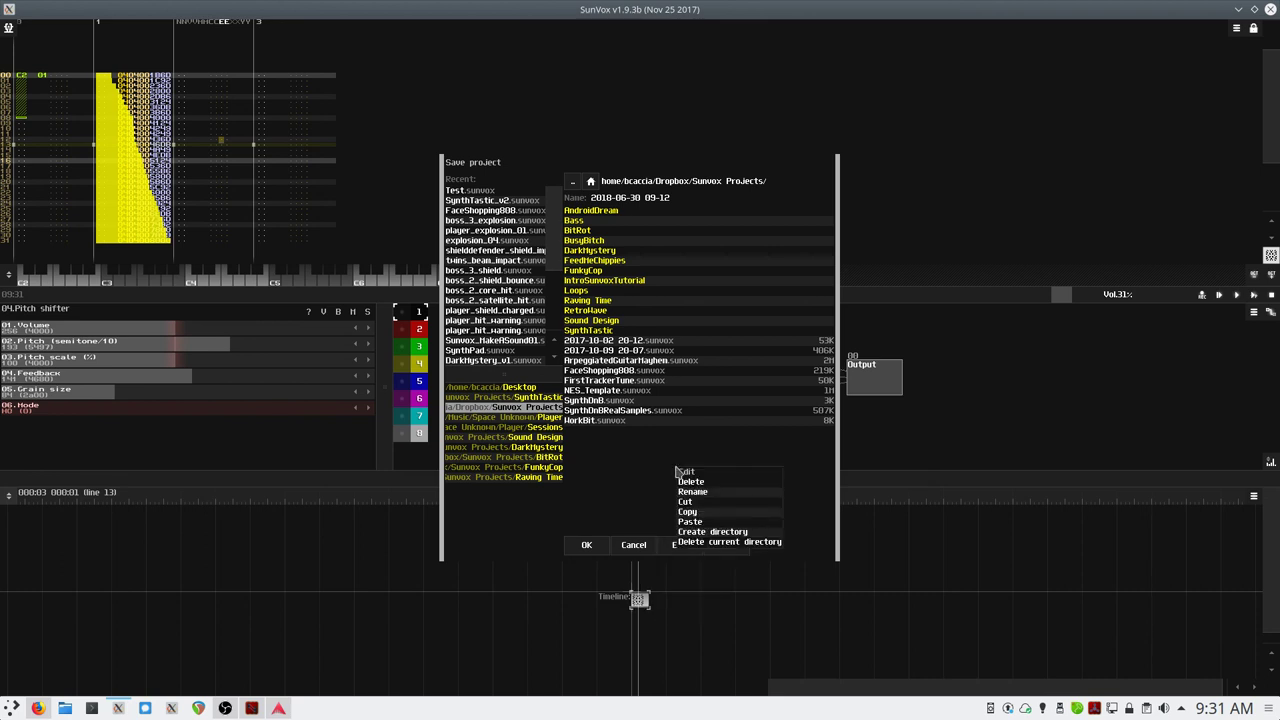
pyautogui.click(716, 532)
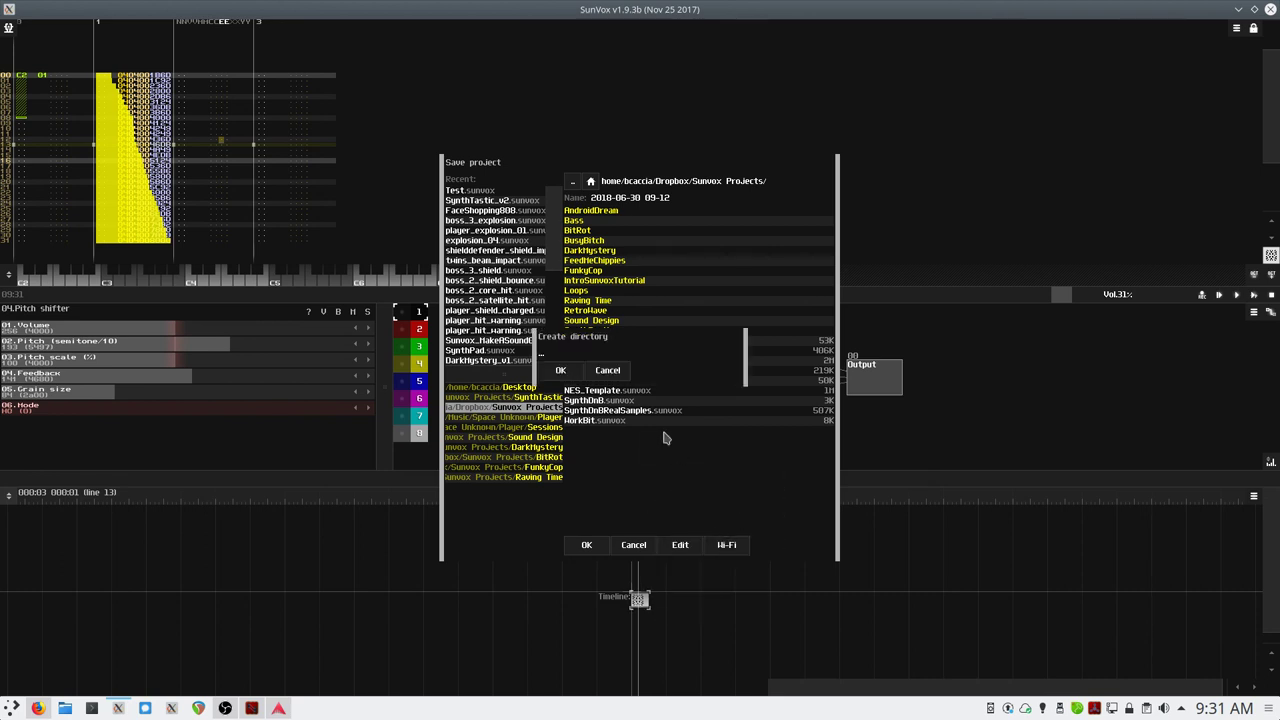
pyautogui.click(603, 354)
pyautogui.write('Space Unknown Sound Design')
pyautogui.click(561, 371)
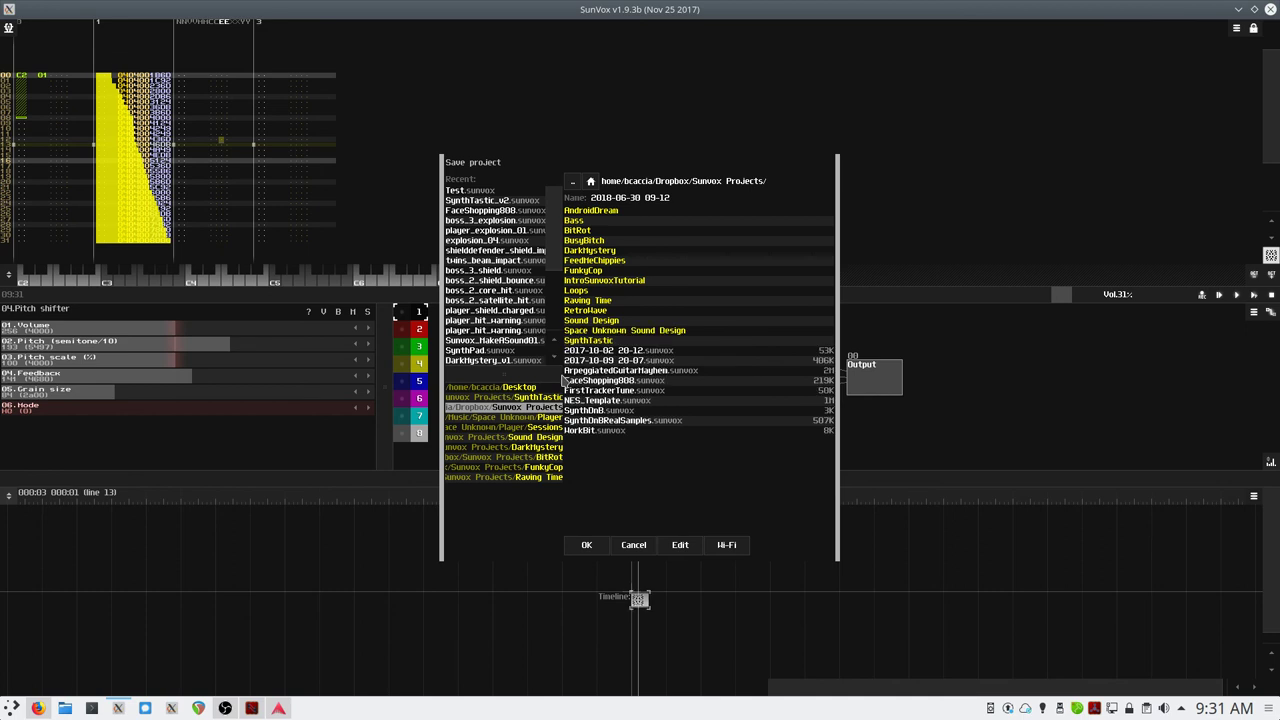
# - Replace the default project name and save the project in the Space Unknown Sound Design folder
pyautogui.click(628, 331)
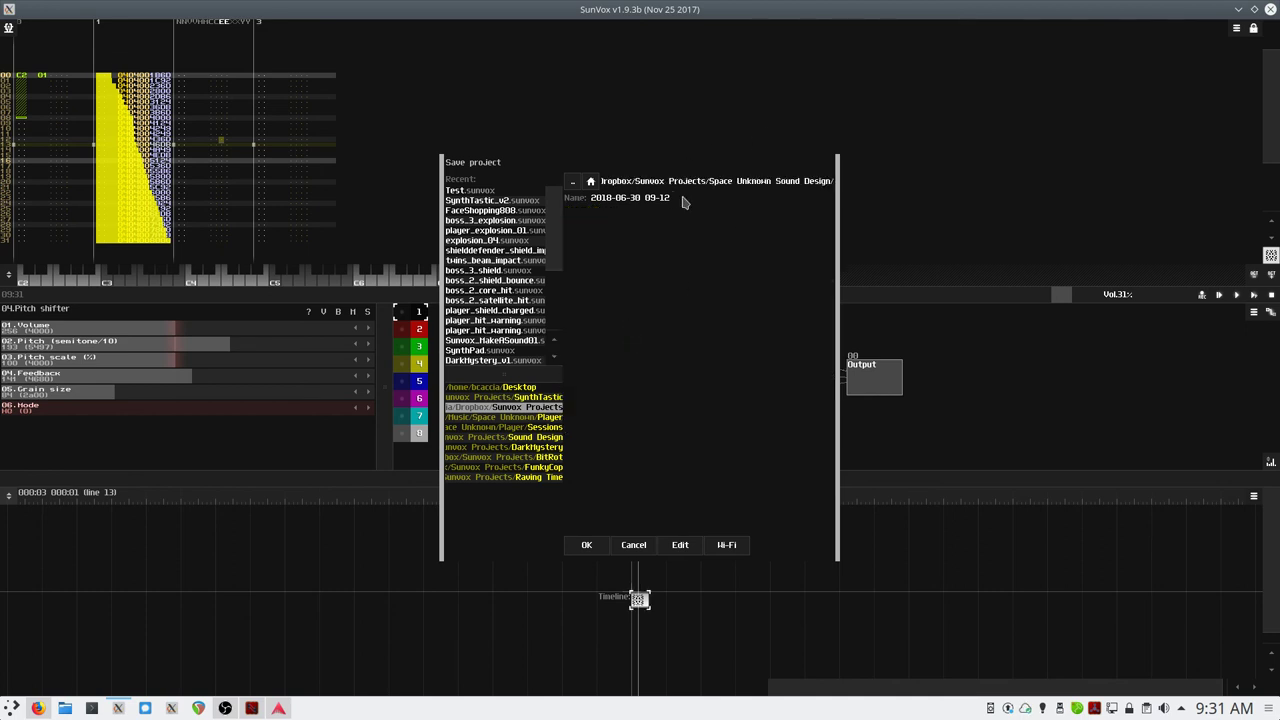
pyautogui.press('BackSpace')
pyautogui.press('BackSpace')
pyautogui.press('BackSpace')
pyautogui.press('BackSpace')
pyautogui.press('BackSpace')
pyautogui.press('BackSpace')
pyautogui.press('BackSpace')
pyautogui.press('BackSpace')
pyautogui.press('BackSpace')
pyautogui.press('BackSpace')
pyautogui.press('BackSpace')
pyautogui.press('BackSpace')
pyautogui.click(588, 545)
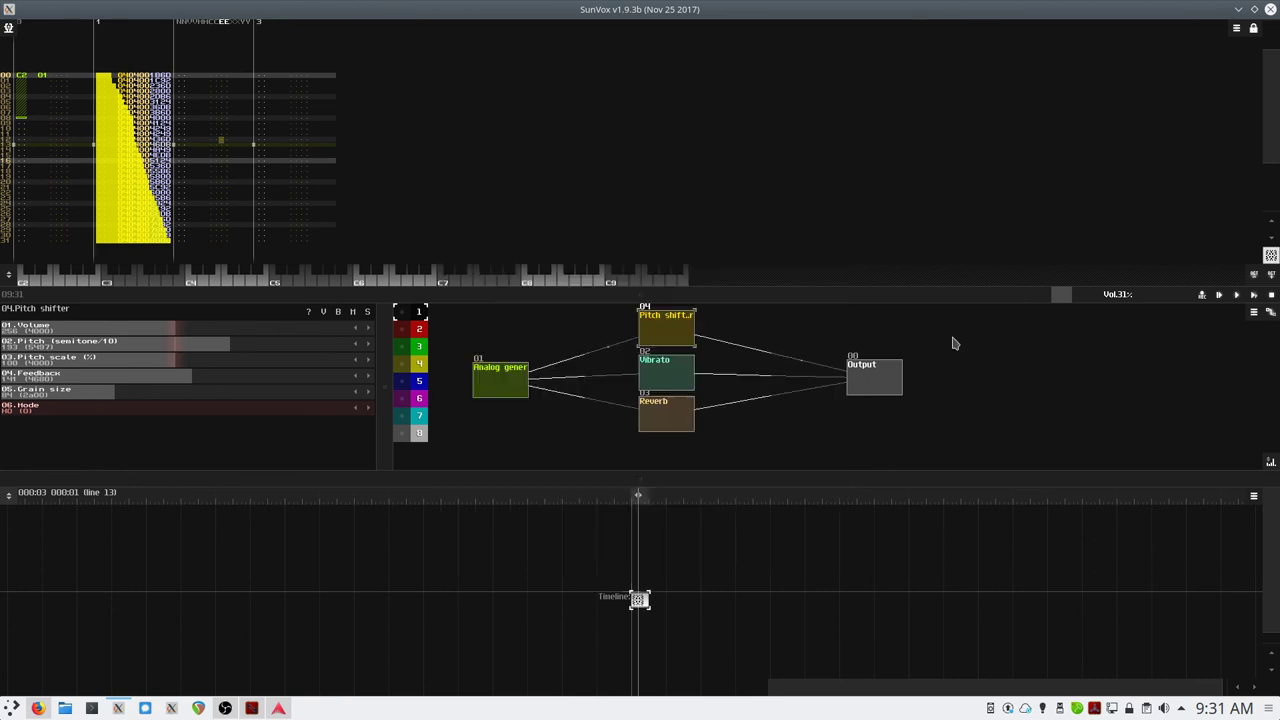
# - Enlarge the module view upward, play the pattern and select the Reverb module, dismissing its properties
pyautogui.moveTo(690, 294); pyautogui.dragTo(660, 196)
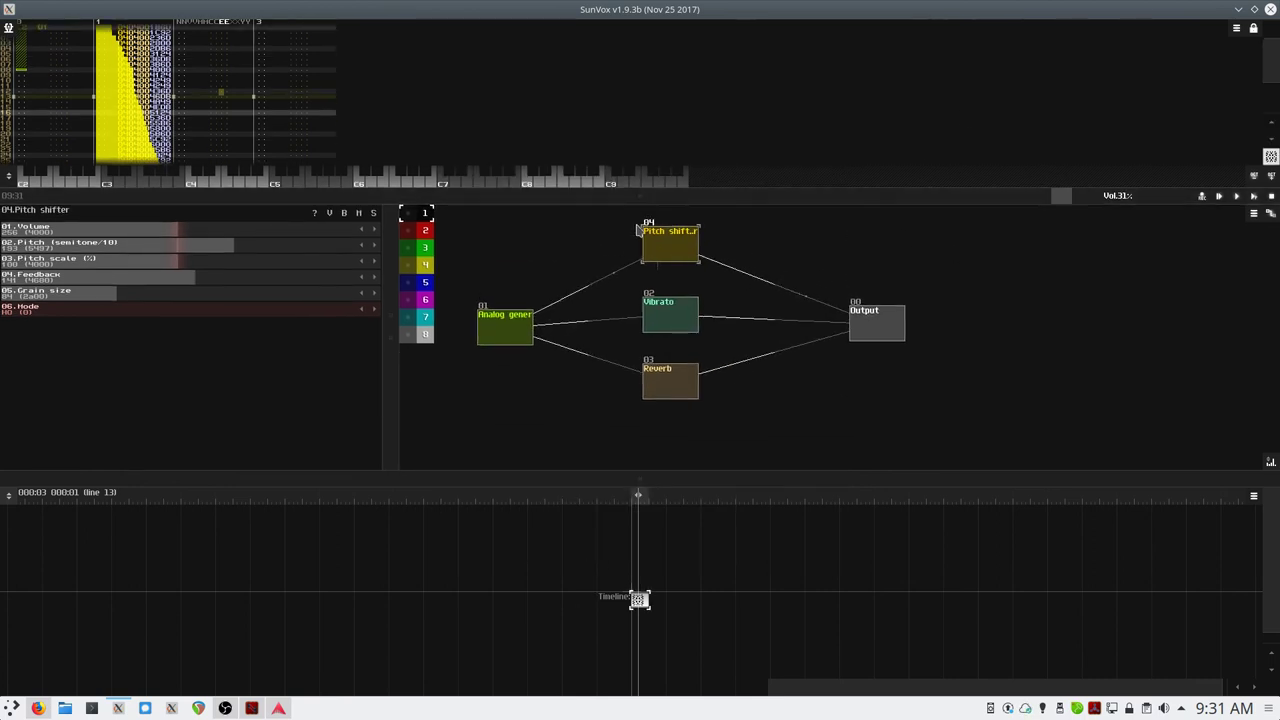
pyautogui.press('Return')
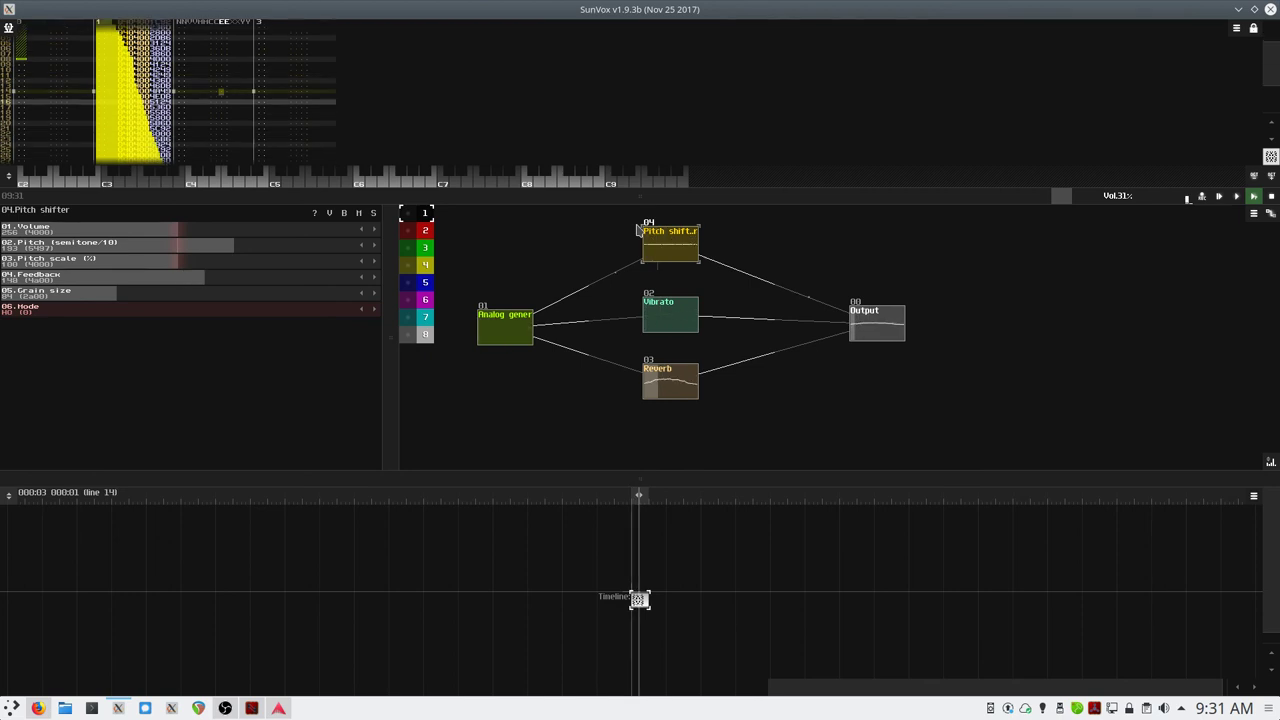
pyautogui.doubleClick(668, 383)
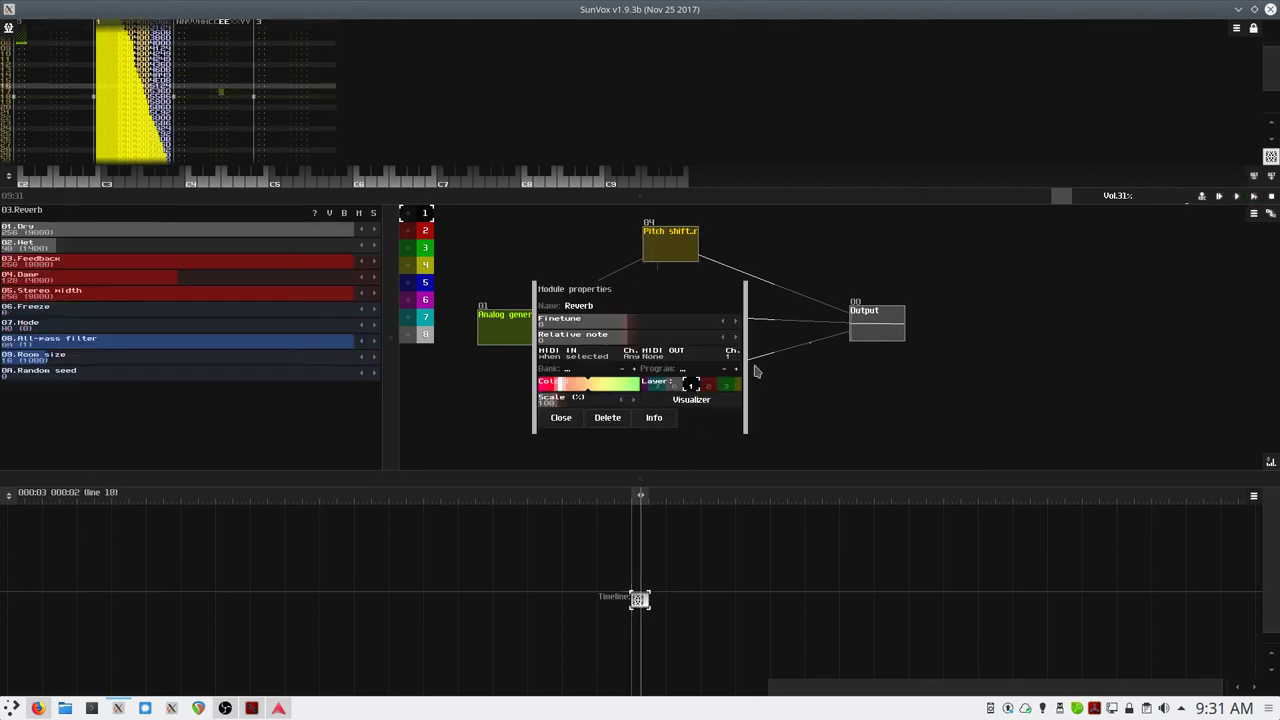
pyautogui.click(561, 418)
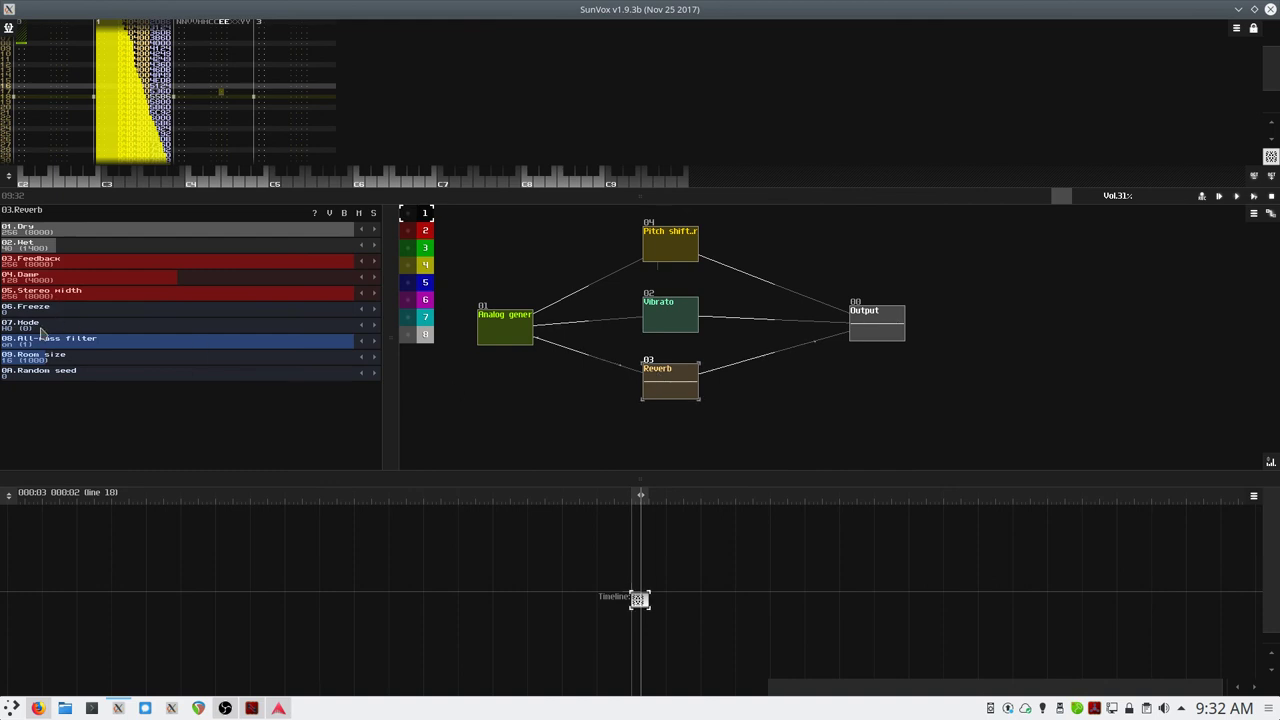
# - Adjust the Reverb's Feedback to 211 and Damp to 234 while auditioning the pattern
pyautogui.moveTo(265, 271); pyautogui.dragTo(84, 272)
pyautogui.press('space')
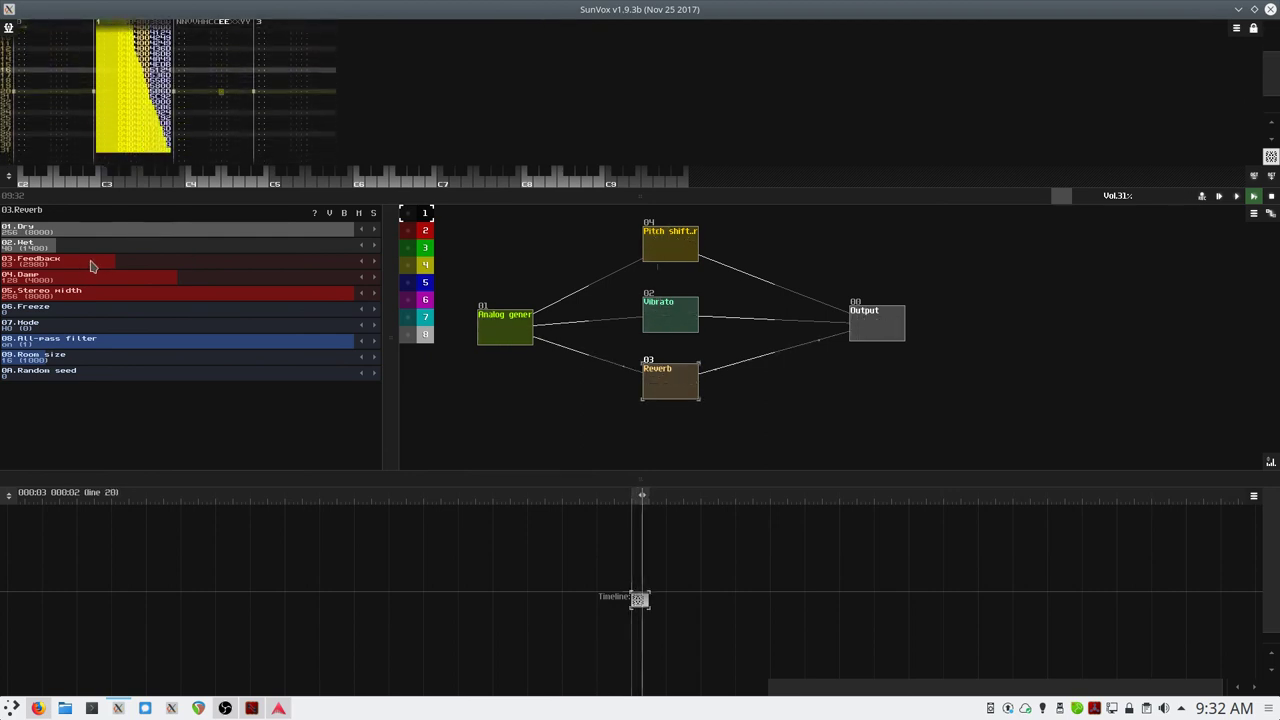
pyautogui.moveTo(100, 263); pyautogui.dragTo(265, 265)
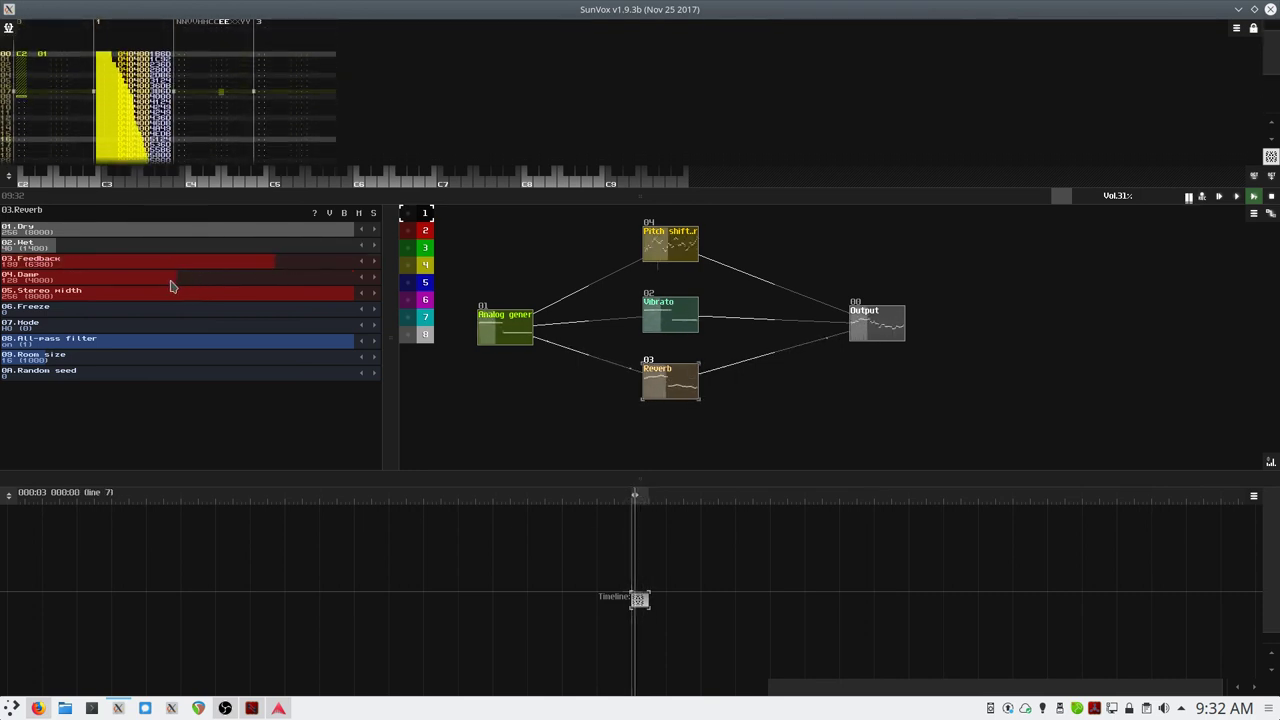
pyautogui.moveTo(170, 287); pyautogui.dragTo(285, 263)
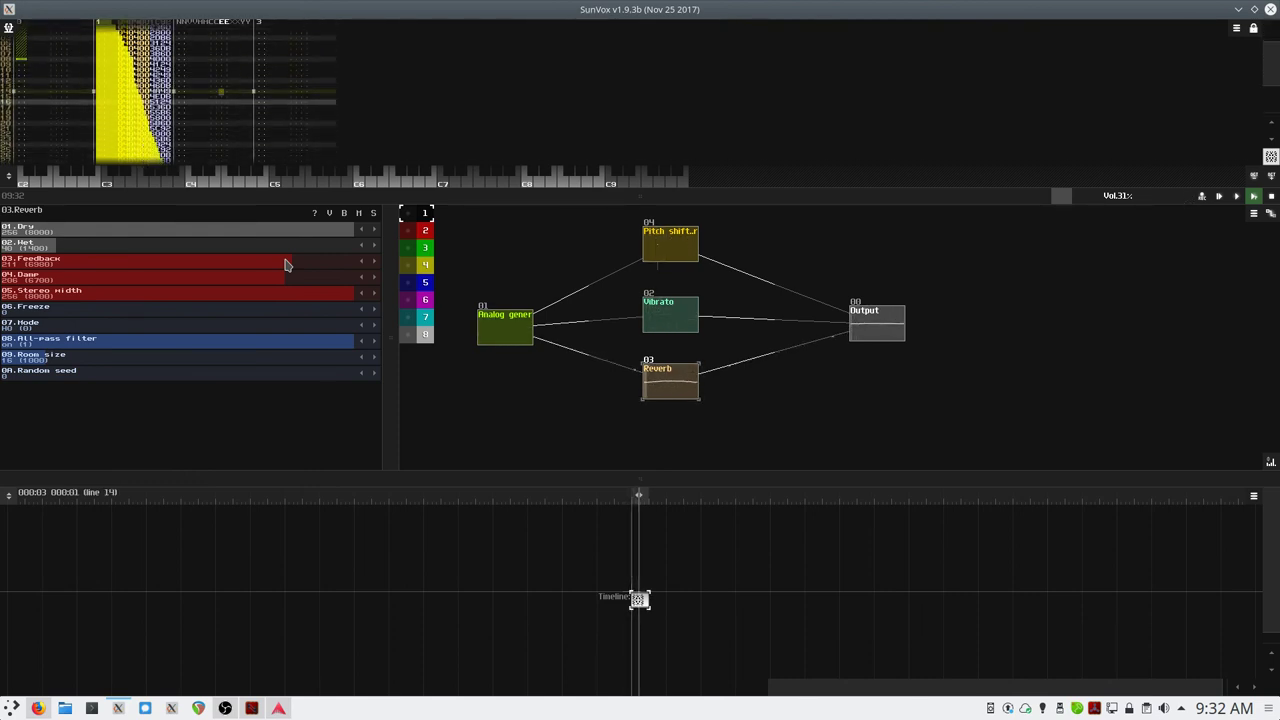
pyautogui.moveTo(272, 287); pyautogui.dragTo(311, 285)
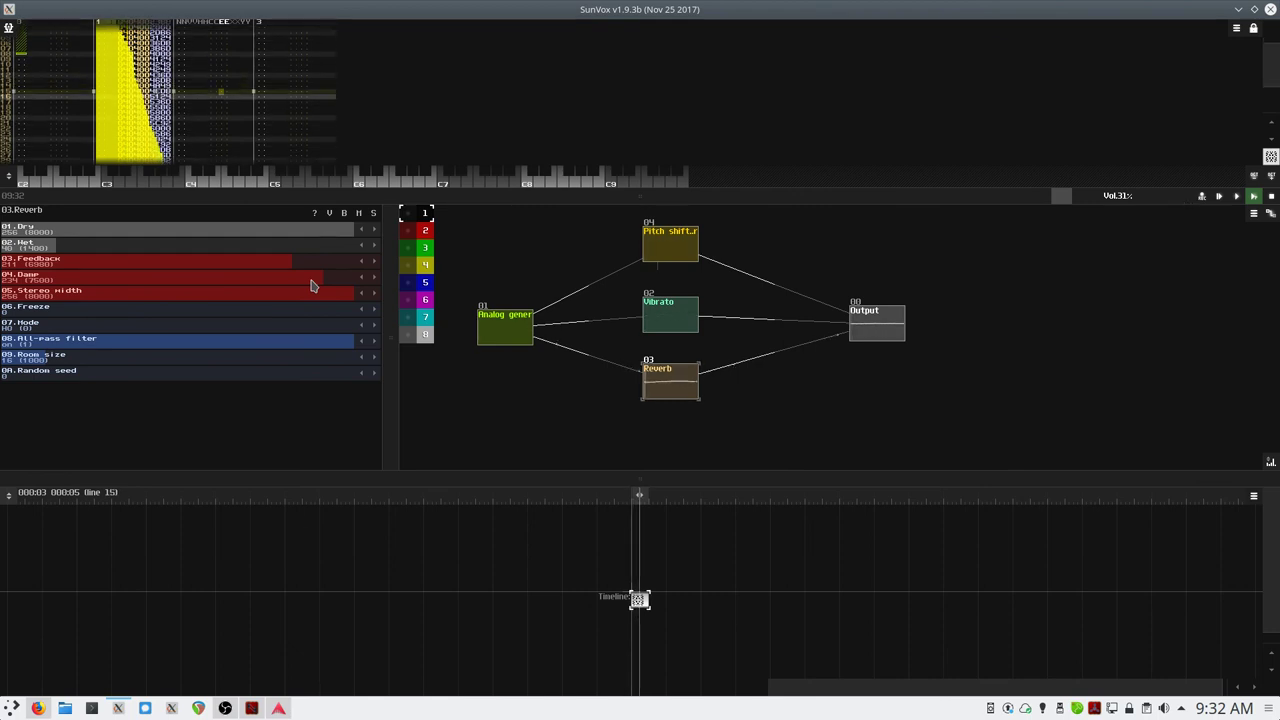
pyautogui.press('space')
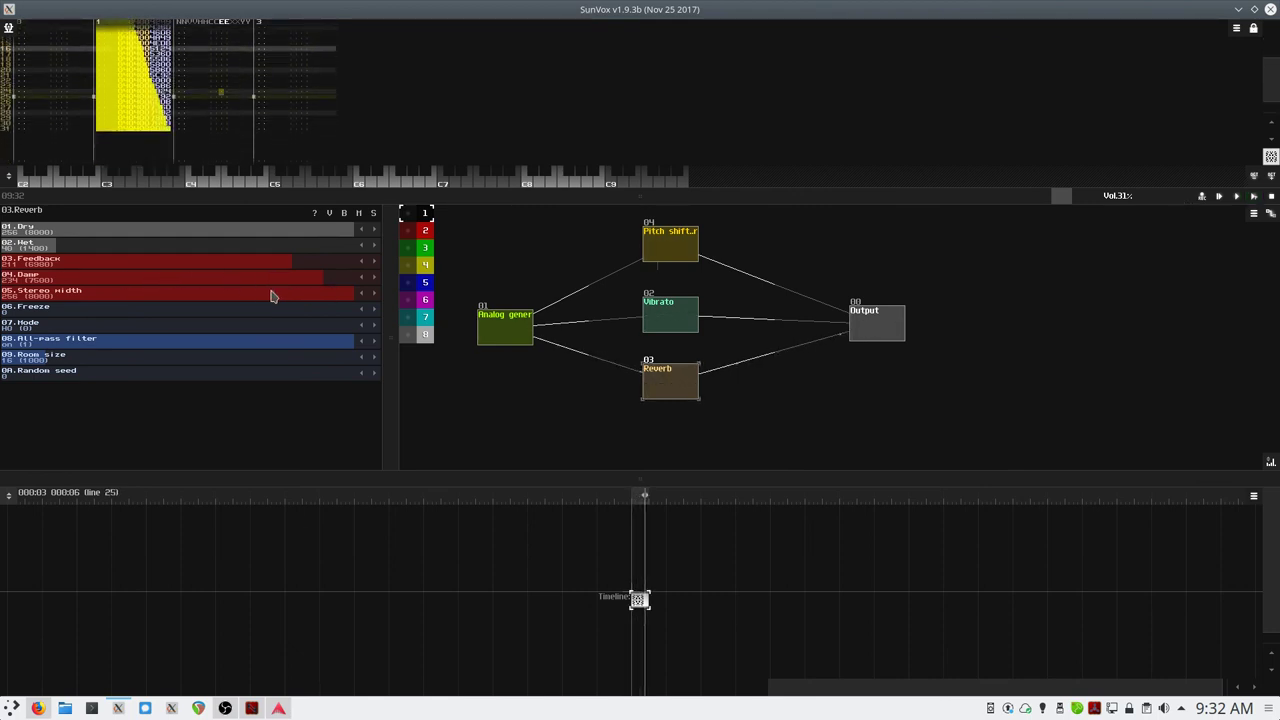
pyautogui.press('space')
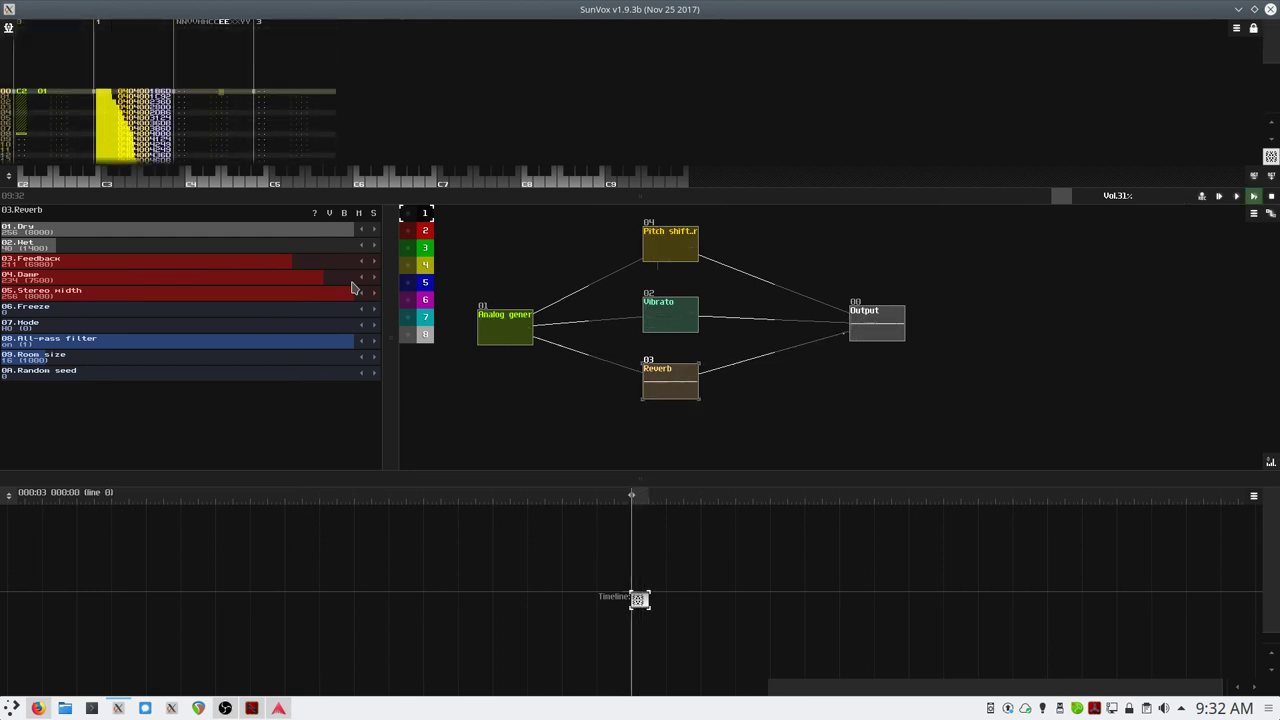
pyautogui.press('space')
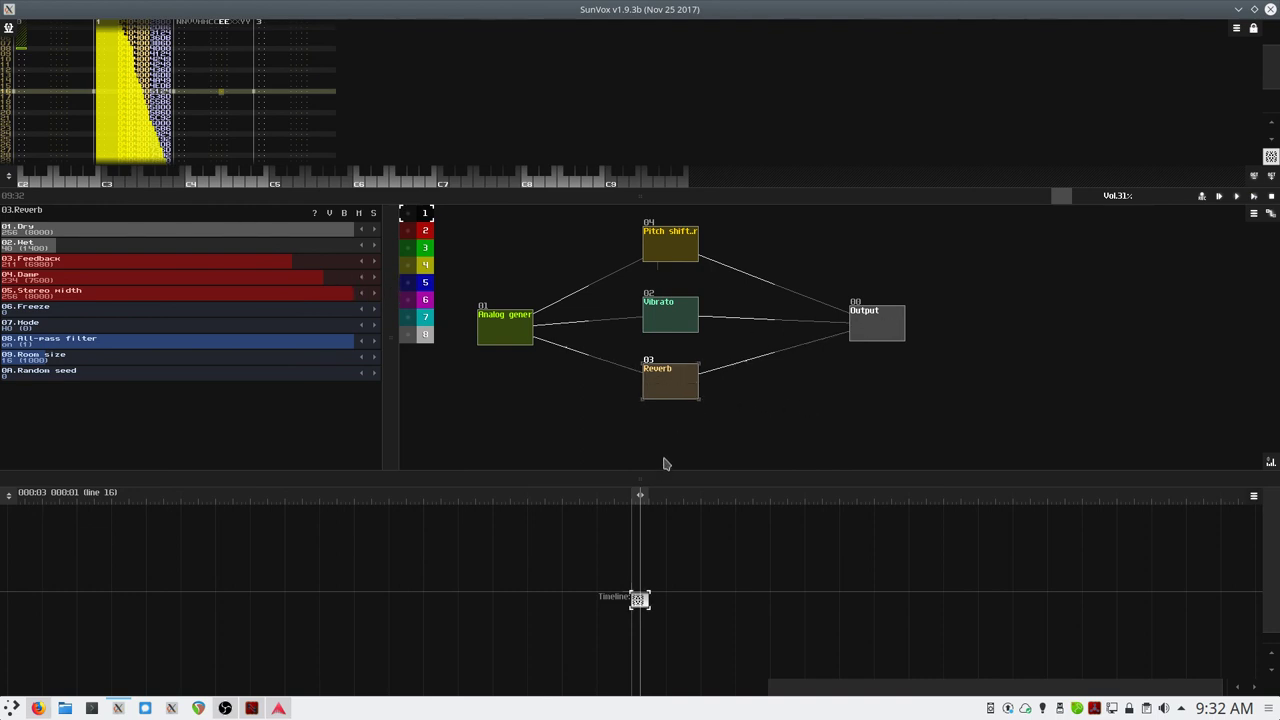
# - Extend the module view downward and move Vibrato and Reverb up to make room beneath them
pyautogui.moveTo(662, 480); pyautogui.dragTo(666, 538)
pyautogui.moveTo(671, 434); pyautogui.dragTo(670, 403)
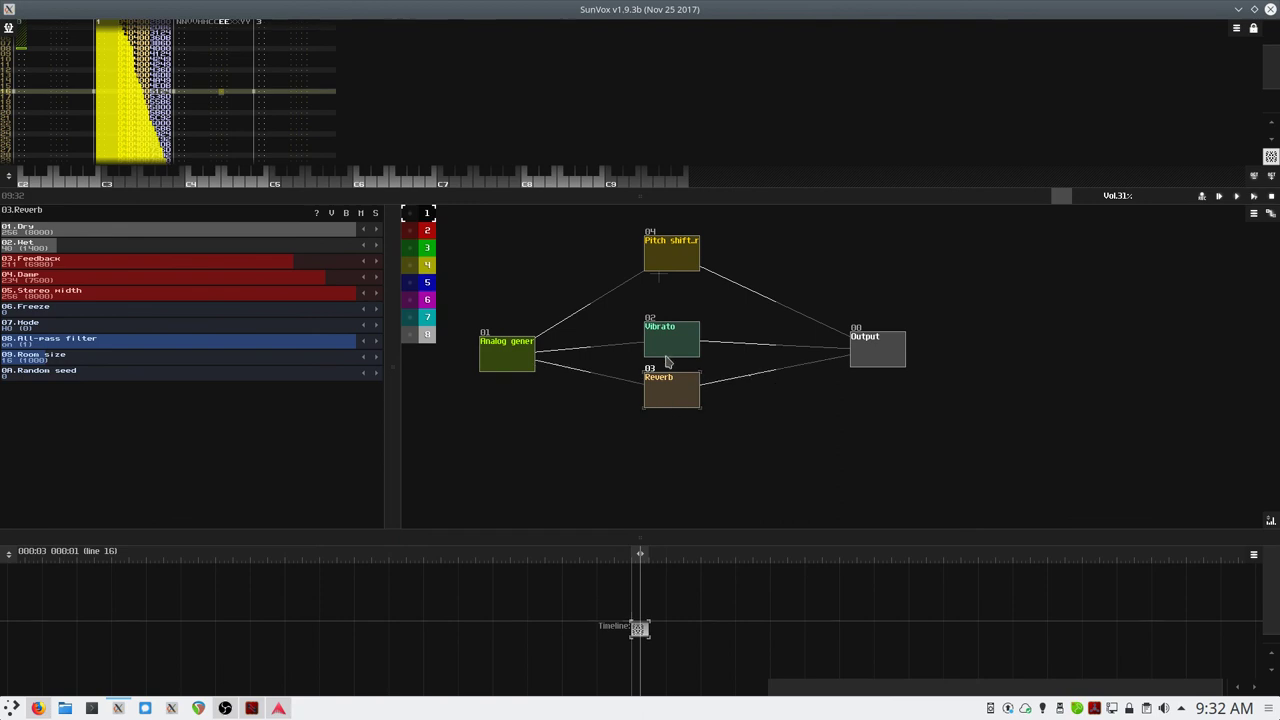
pyautogui.moveTo(669, 352); pyautogui.dragTo(670, 323)
pyautogui.moveTo(668, 400); pyautogui.dragTo(676, 377)
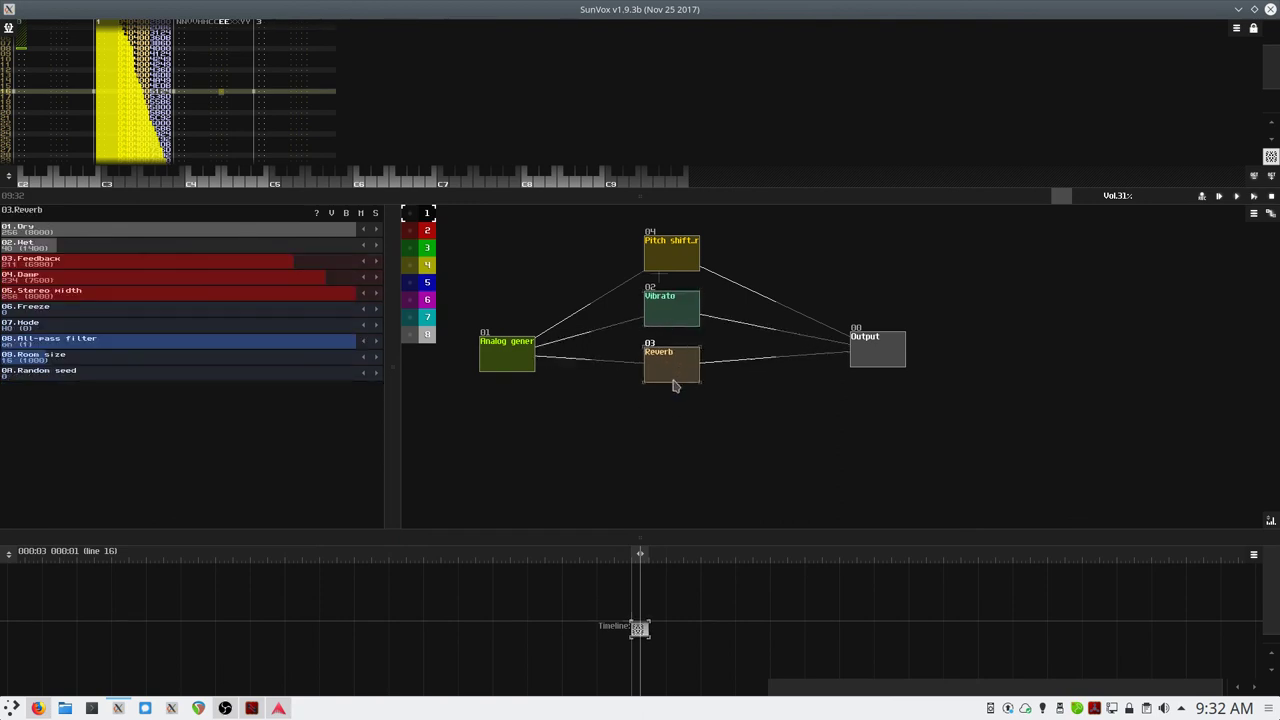
# - Add a Flanger below Reverb, route the Analog generator through it to Output, and play the pattern
pyautogui.doubleClick(671, 446)
pyautogui.doubleClick(601, 371)
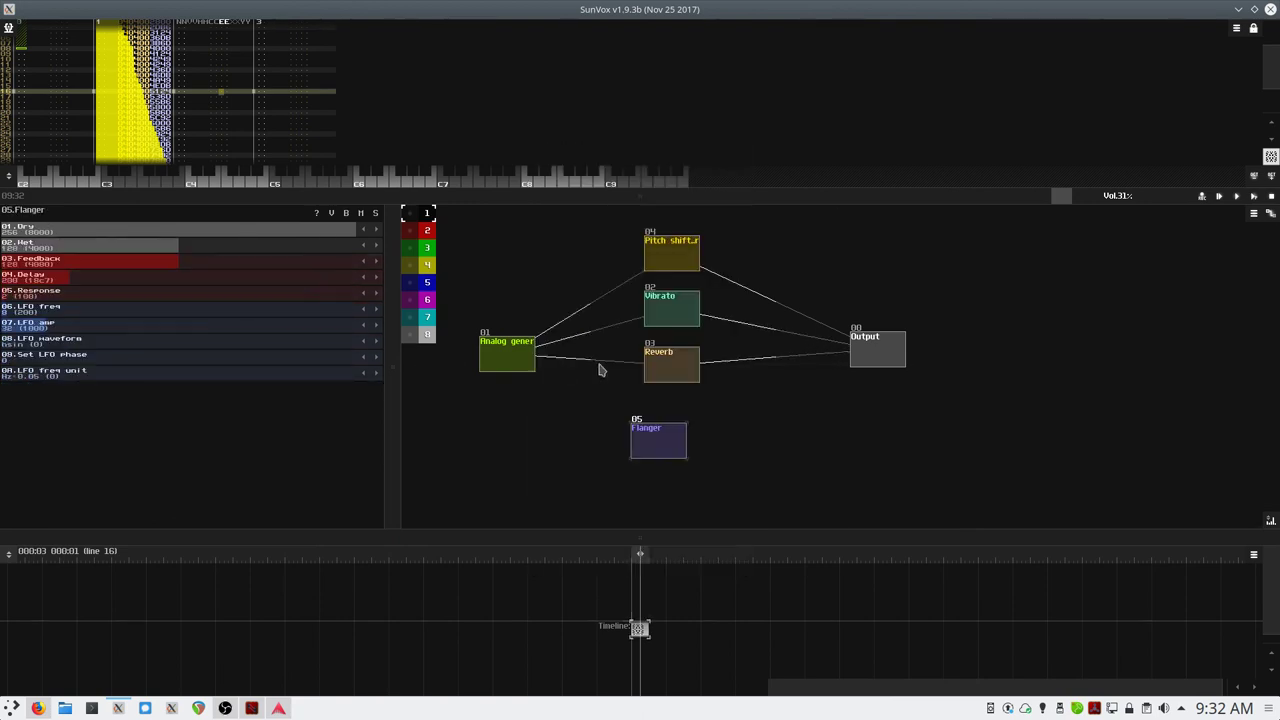
pyautogui.moveTo(660, 448); pyautogui.dragTo(674, 418)
pyautogui.moveTo(522, 368); pyautogui.dragTo(893, 355)
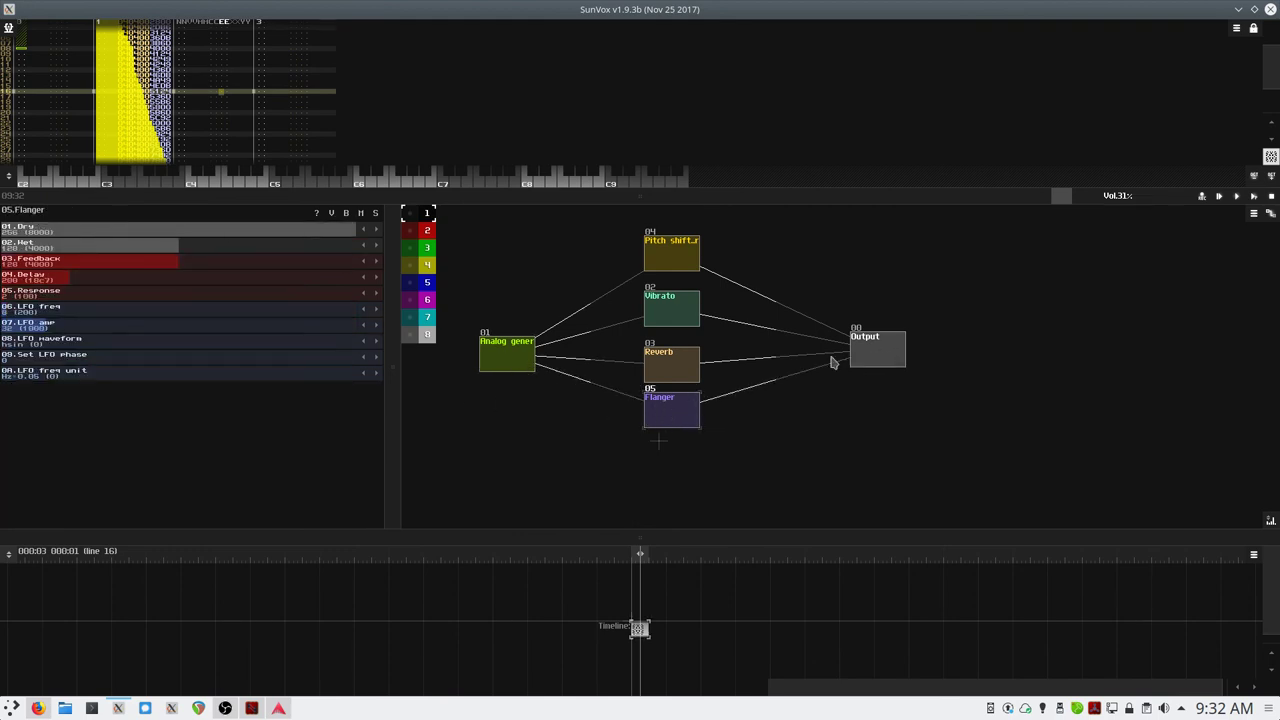
pyautogui.press('space')
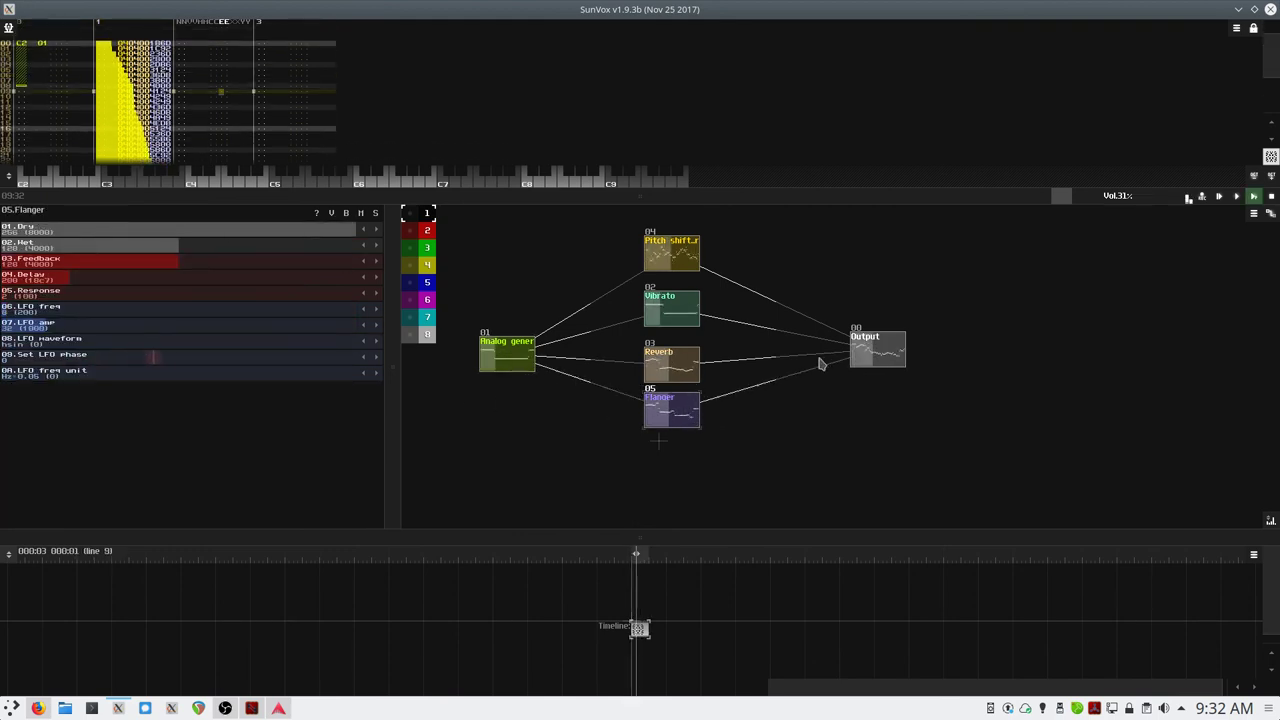
pyautogui.press('space')
pyautogui.press('space')
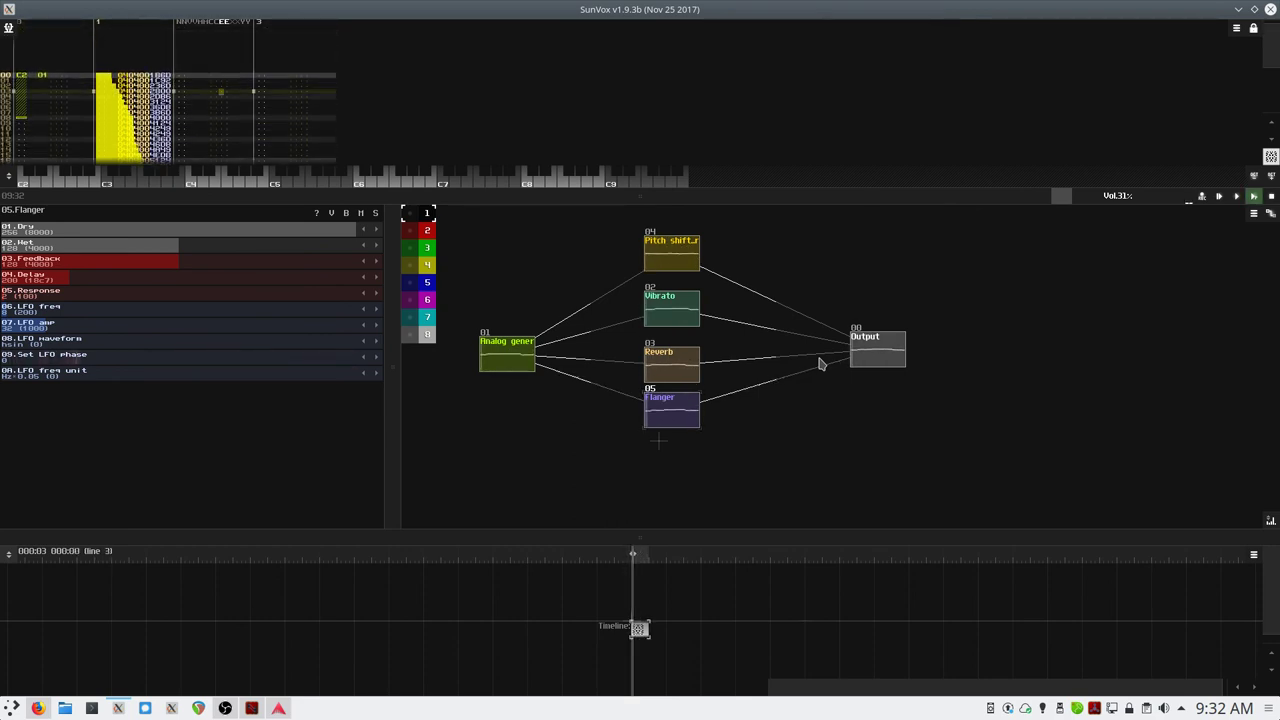
pyautogui.press('space')
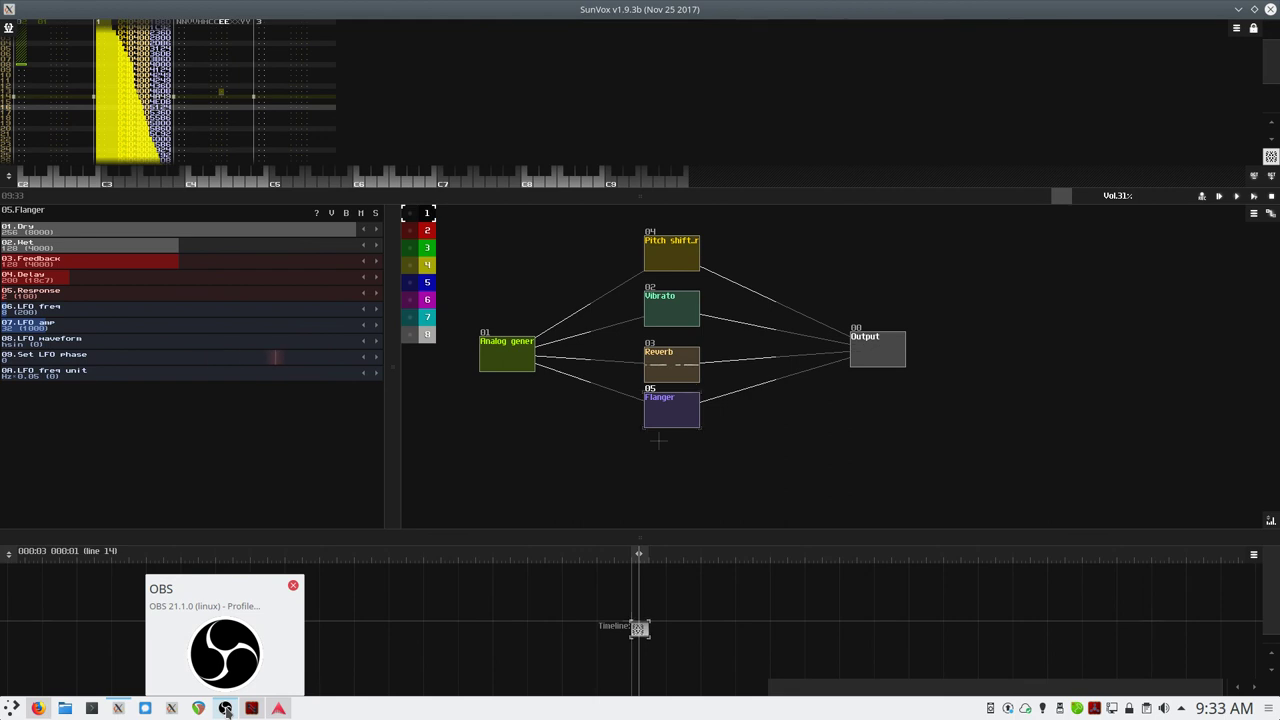
# - Switch to OBS to check the JACK Input Client level during playback, and return to SunVox to replay the pattern
pyautogui.click(225, 708)
pyautogui.click(708, 11)
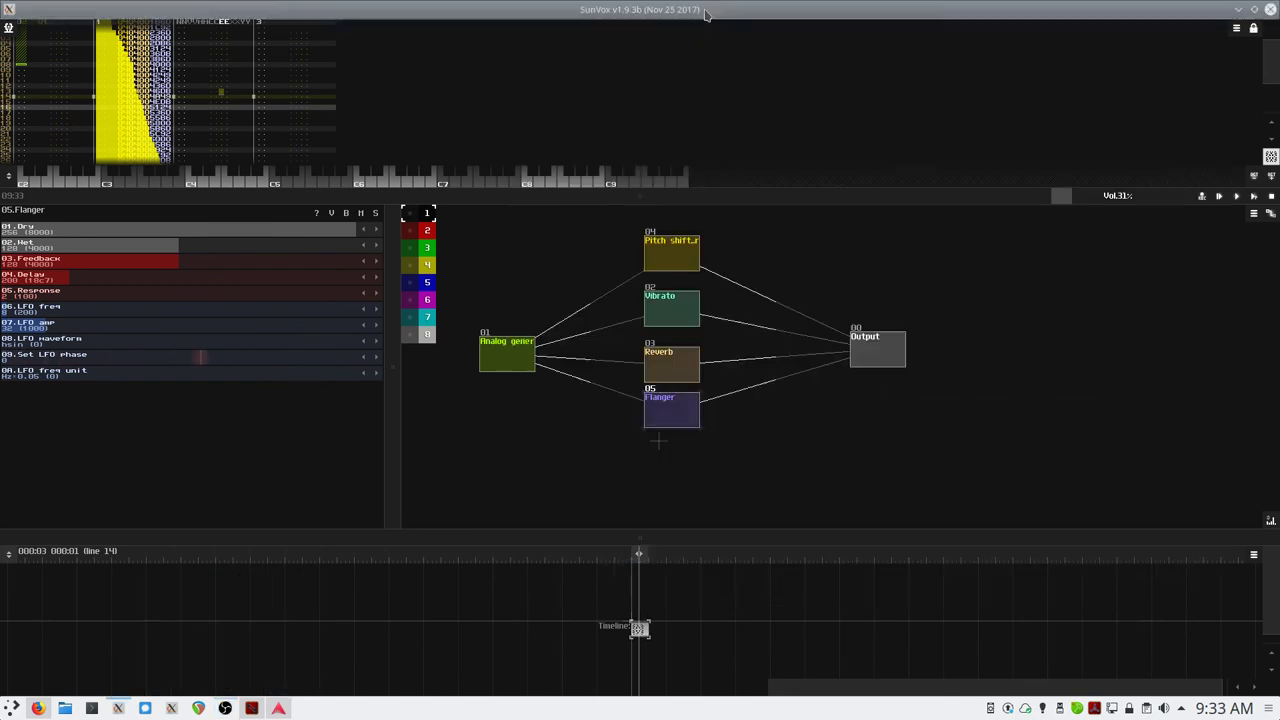
pyautogui.press('space')
pyautogui.click(227, 709)
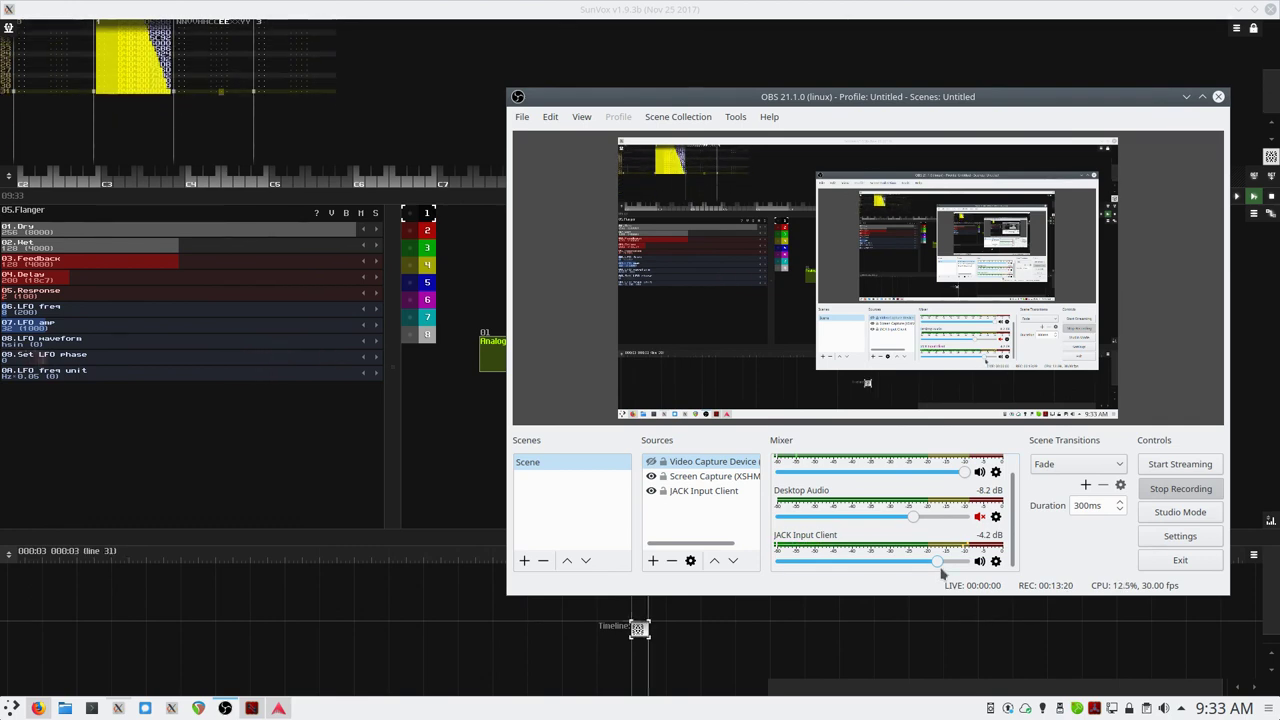
pyautogui.click(829, 8)
pyautogui.press('space')
pyautogui.press('space')
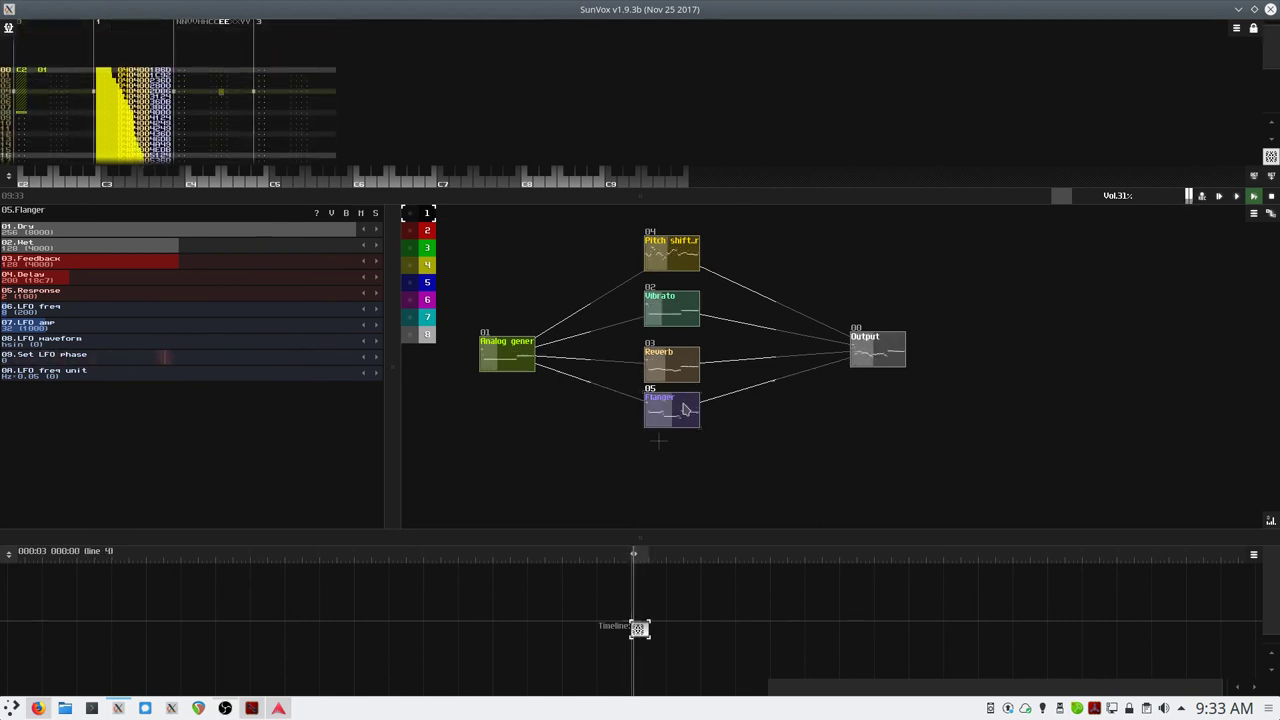
# - Bypass the Flanger during playback to compare the sound, stop the pattern and re-enable the Flanger
pyautogui.click(347, 214)
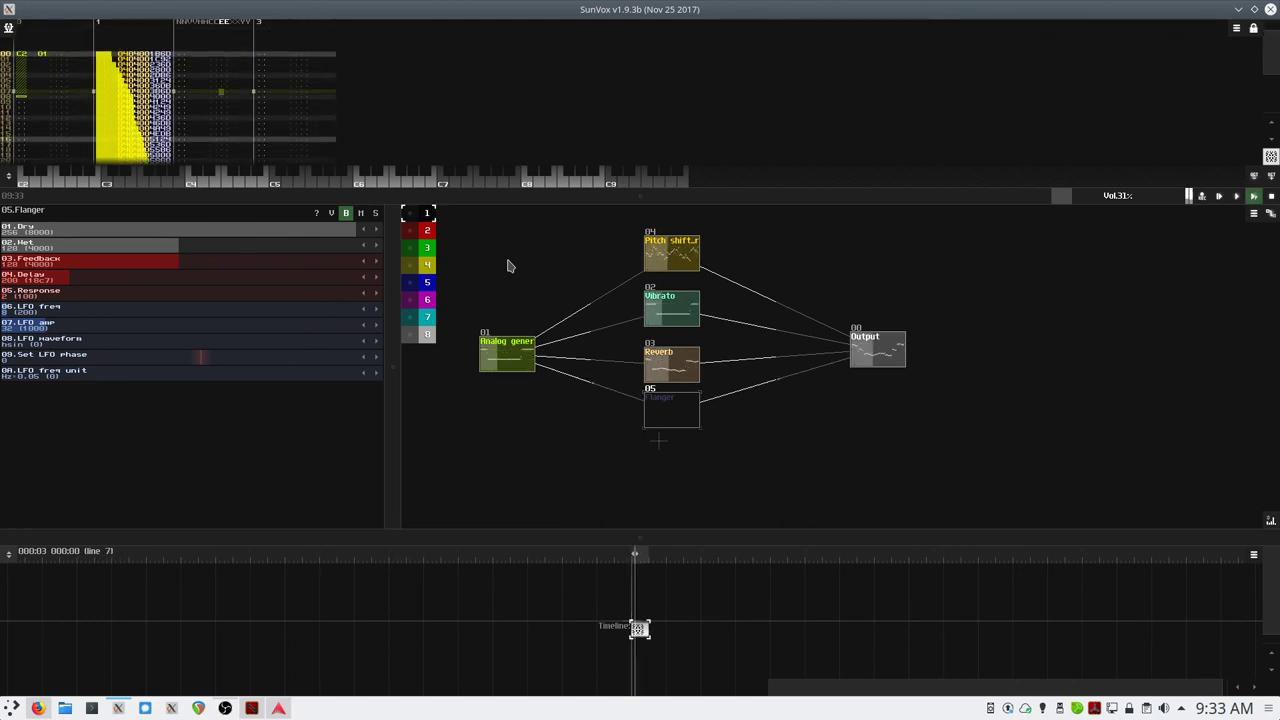
pyautogui.press('space')
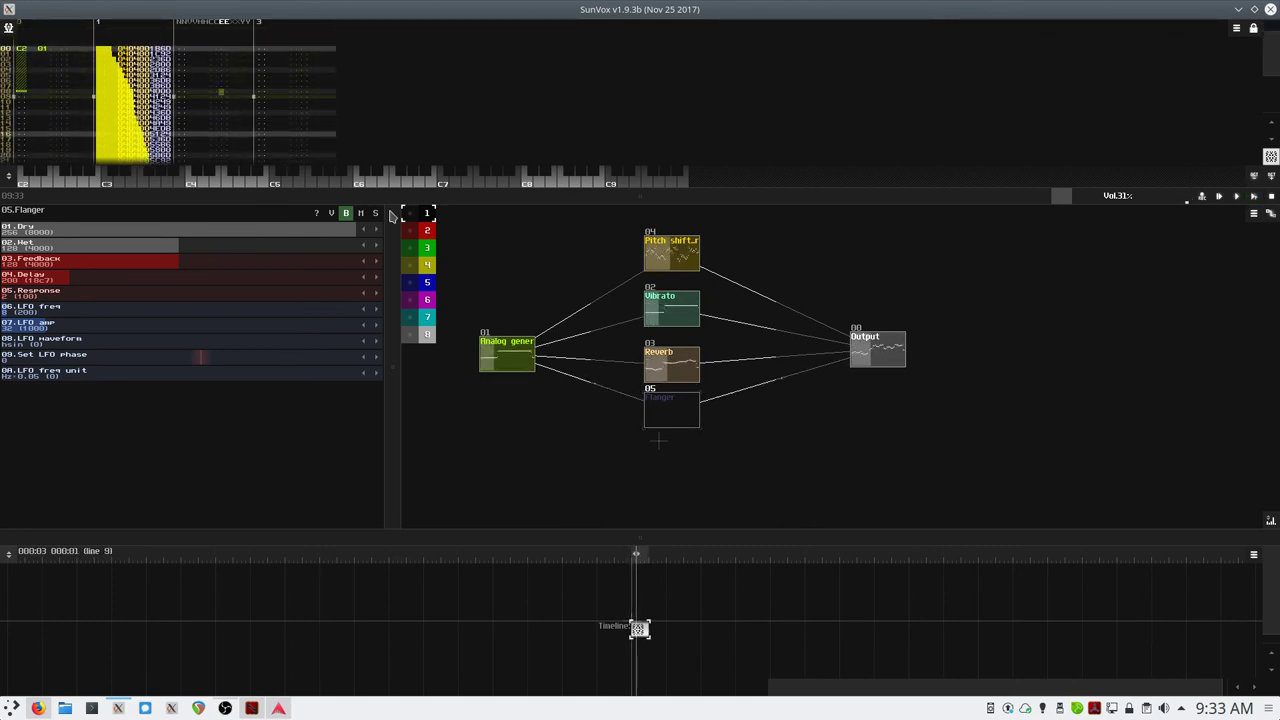
pyautogui.click(346, 213)
# - Move the Flanger down, insert an Amplifier between it and Output, and play the pattern
pyautogui.moveTo(675, 408); pyautogui.dragTo(661, 439)
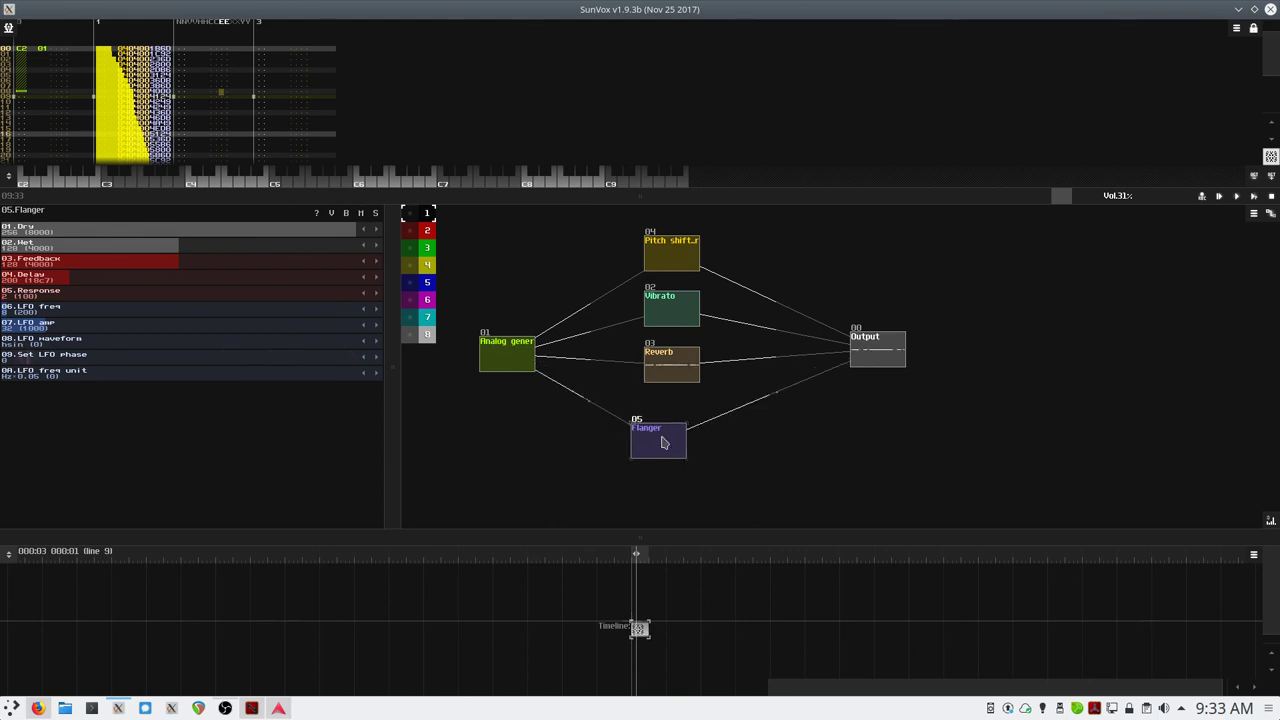
pyautogui.click(740, 437)
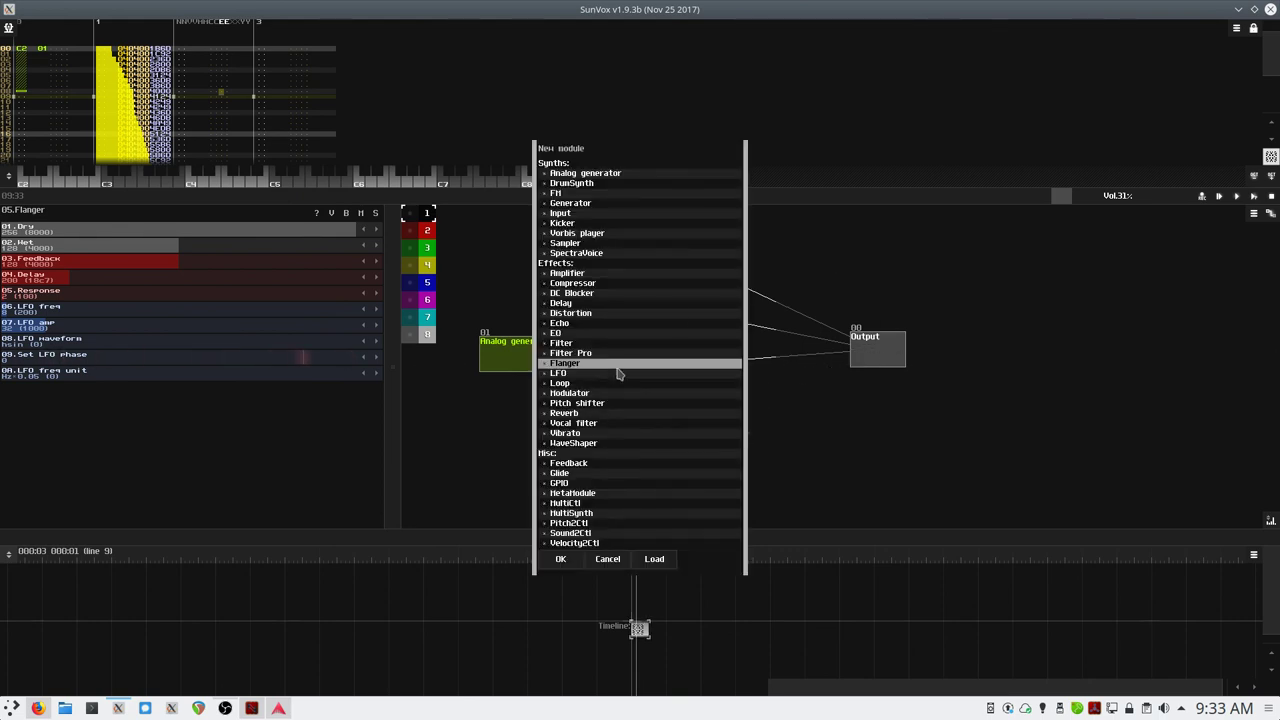
pyautogui.doubleClick(567, 273)
pyautogui.moveTo(677, 443); pyautogui.dragTo(873, 358)
pyautogui.press('space')
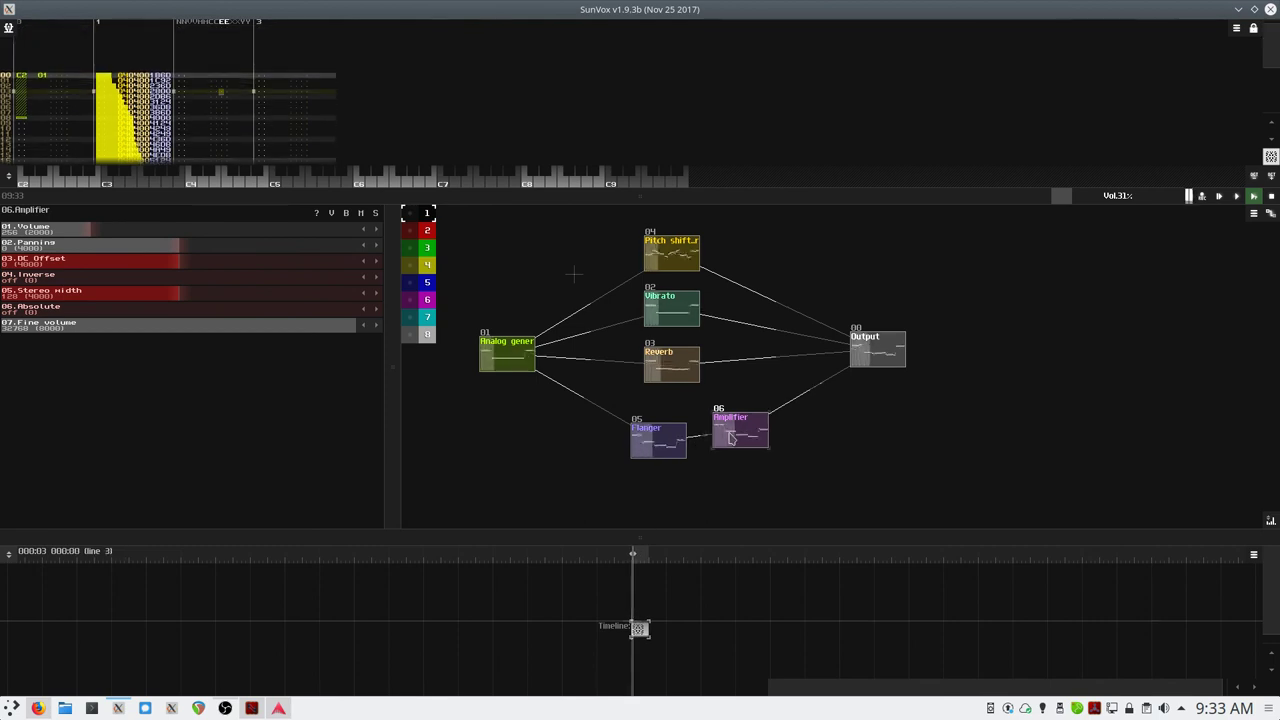
# - Raise the Amplifier's Volume to 687 and play the pattern again
pyautogui.press('space')
pyautogui.moveTo(97, 234); pyautogui.dragTo(240, 237)
pyautogui.press('space')
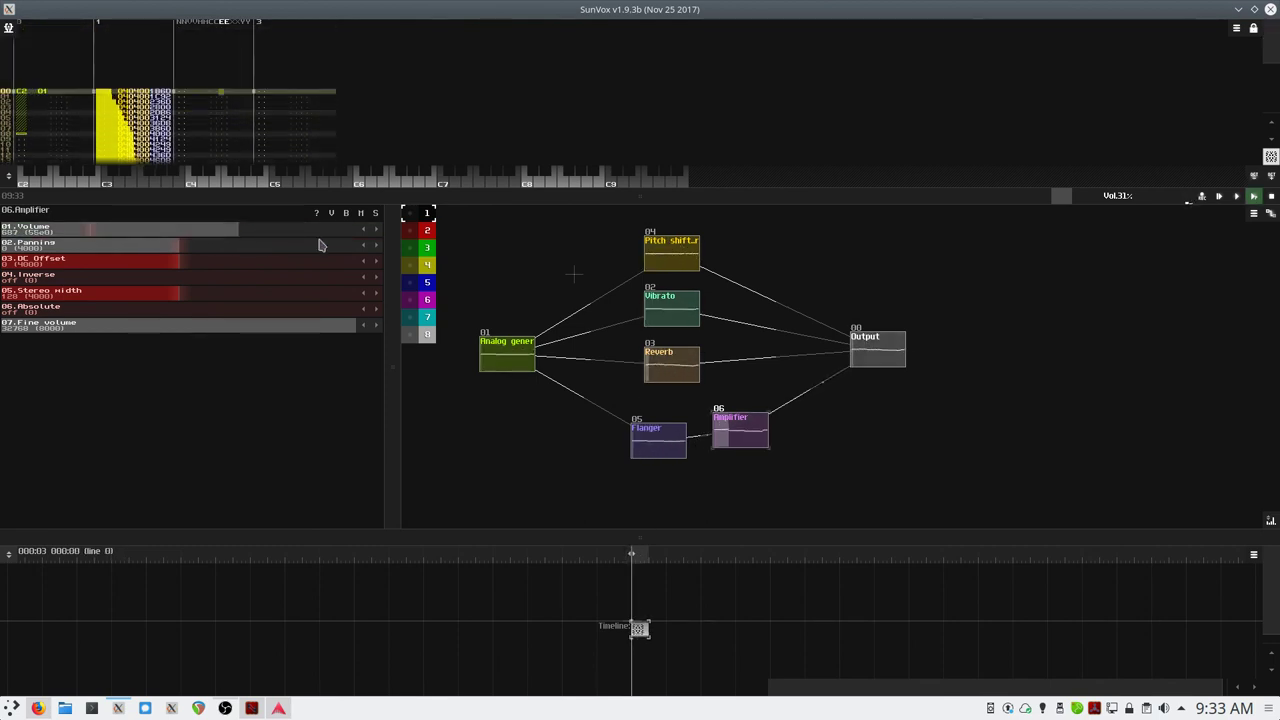
# - Lower the Volume of the Amplifier after the Flanger to 573 and replay the pattern briefly
pyautogui.press('space')
pyautogui.click(230, 235)
pyautogui.moveTo(230, 235); pyautogui.dragTo(193, 236)
pyautogui.press('space')
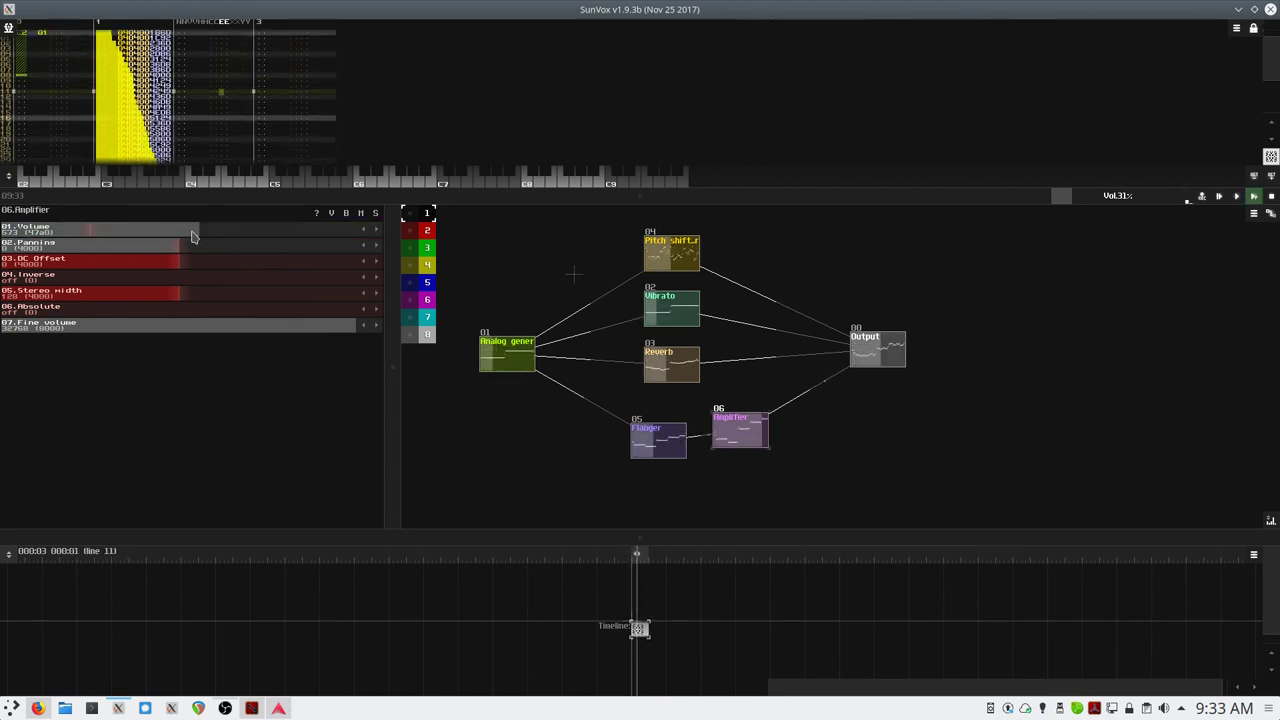
pyautogui.press('space')
# - Disconnect the Pitch shifter, Vibrato, Reverb and Amplifier from Output, and move Output farther away from them
pyautogui.moveTo(890, 360); pyautogui.dragTo(974, 354)
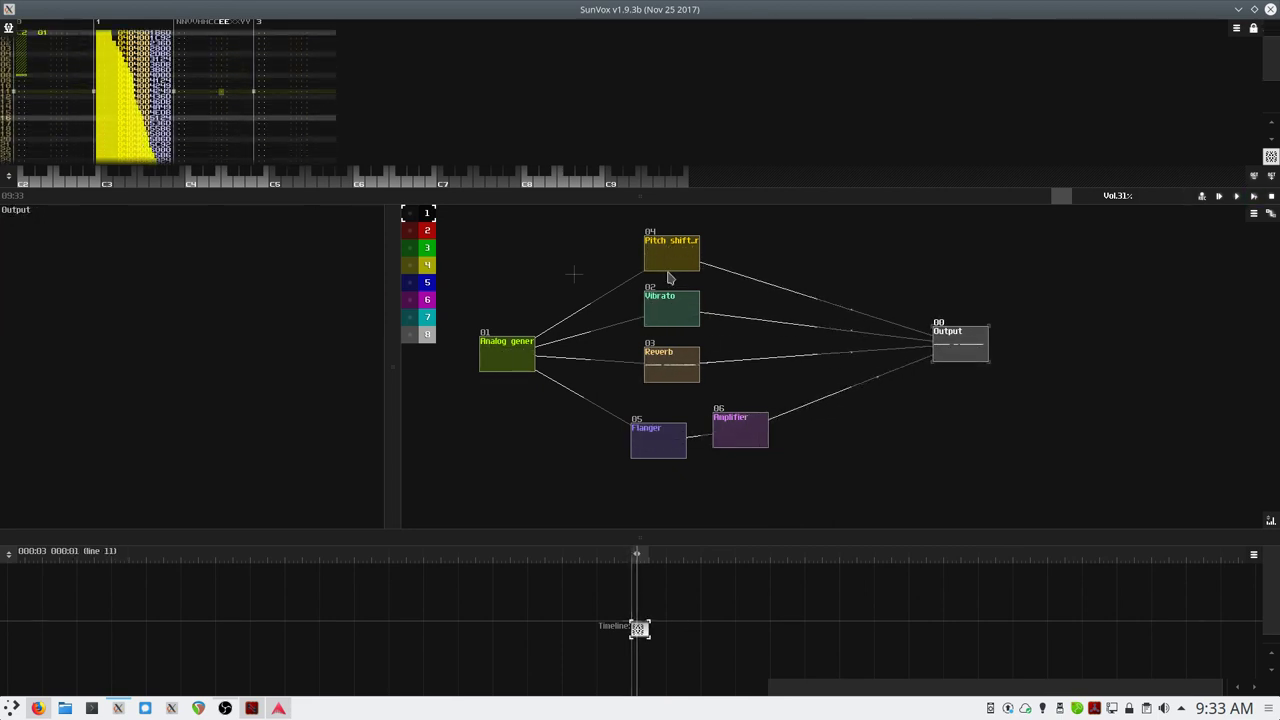
pyautogui.moveTo(682, 255); pyautogui.dragTo(965, 338)
pyautogui.moveTo(670, 306); pyautogui.dragTo(960, 342)
pyautogui.moveTo(672, 366); pyautogui.dragTo(960, 345)
pyautogui.moveTo(756, 430); pyautogui.dragTo(964, 350)
pyautogui.moveTo(965, 351); pyautogui.dragTo(1102, 342)
# - Add an Amplifier, a Compressor and a Distortion module, lining them up in reverse order in front of Output
pyautogui.doubleClick(857, 344)
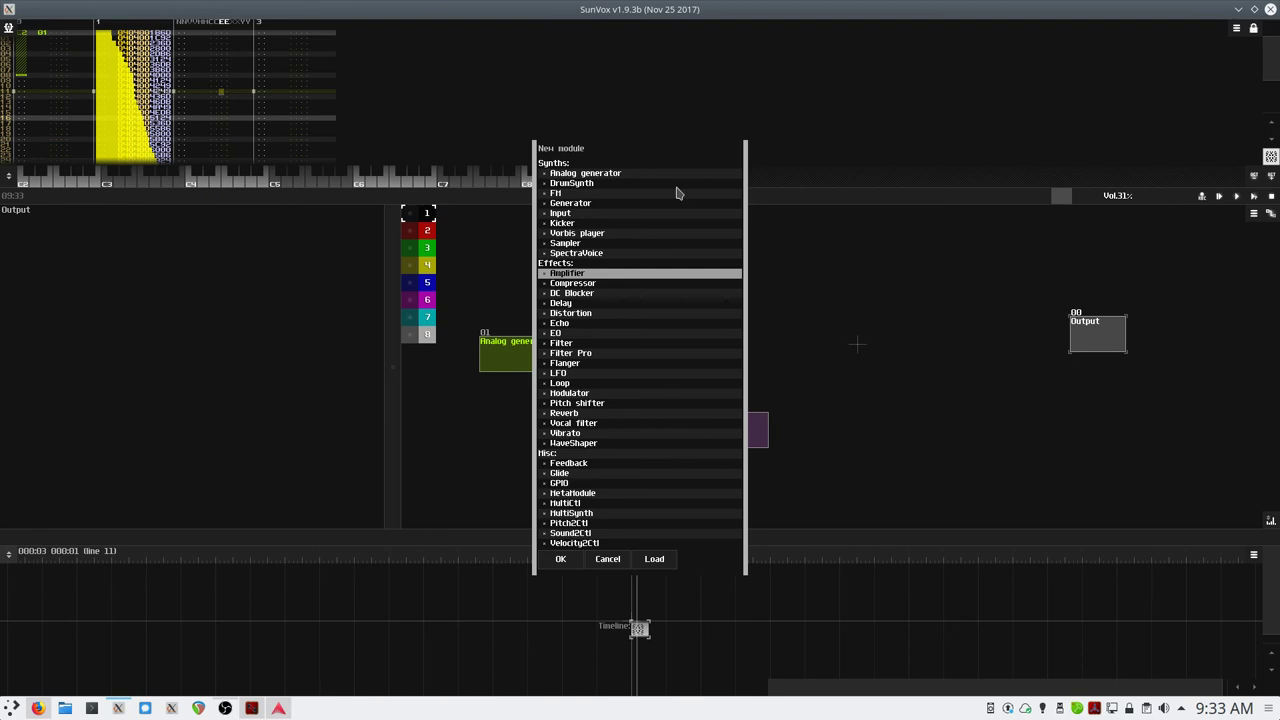
pyautogui.doubleClick(623, 280)
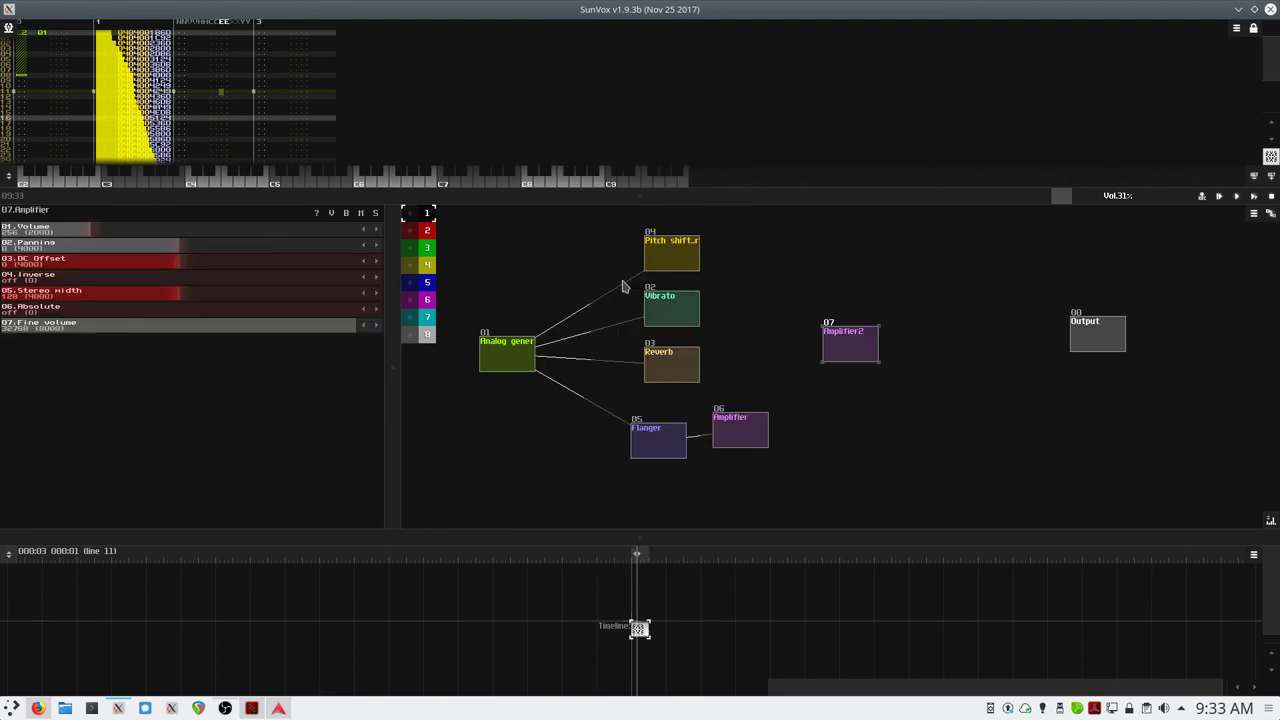
pyautogui.moveTo(852, 347); pyautogui.dragTo(1019, 343)
pyautogui.doubleClick(846, 350)
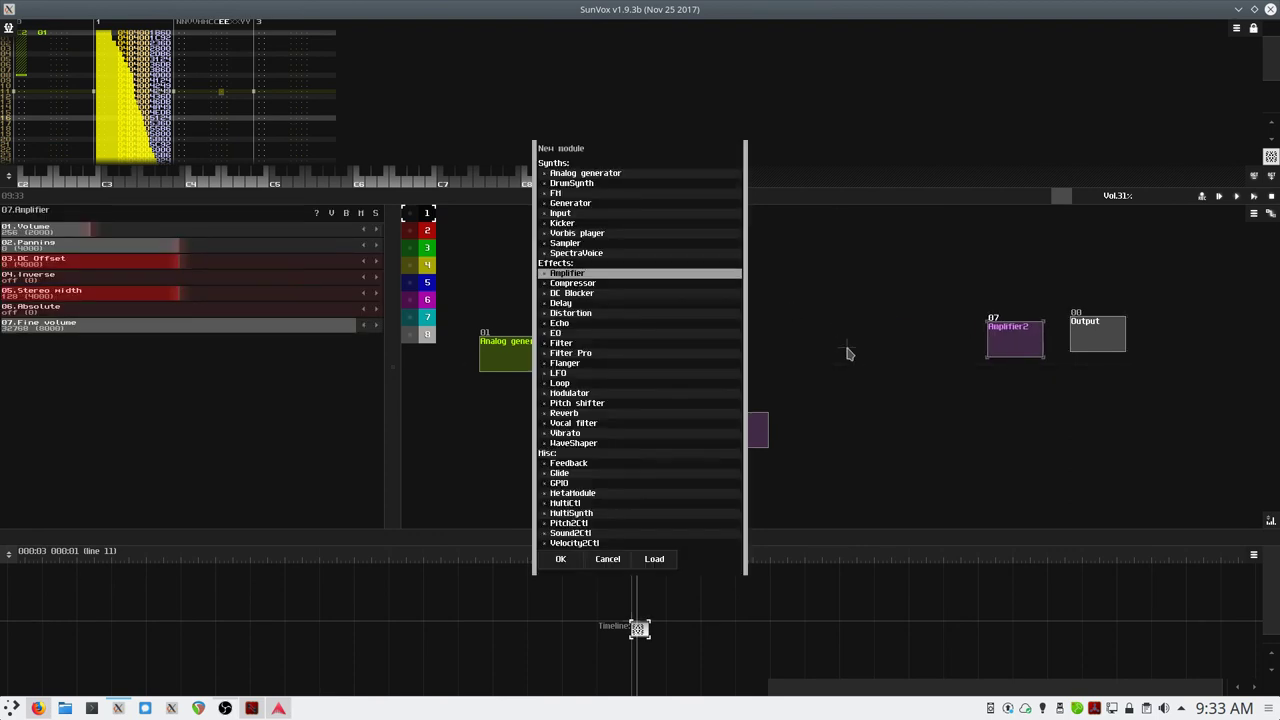
pyautogui.press('Down')
pyautogui.press('Return')
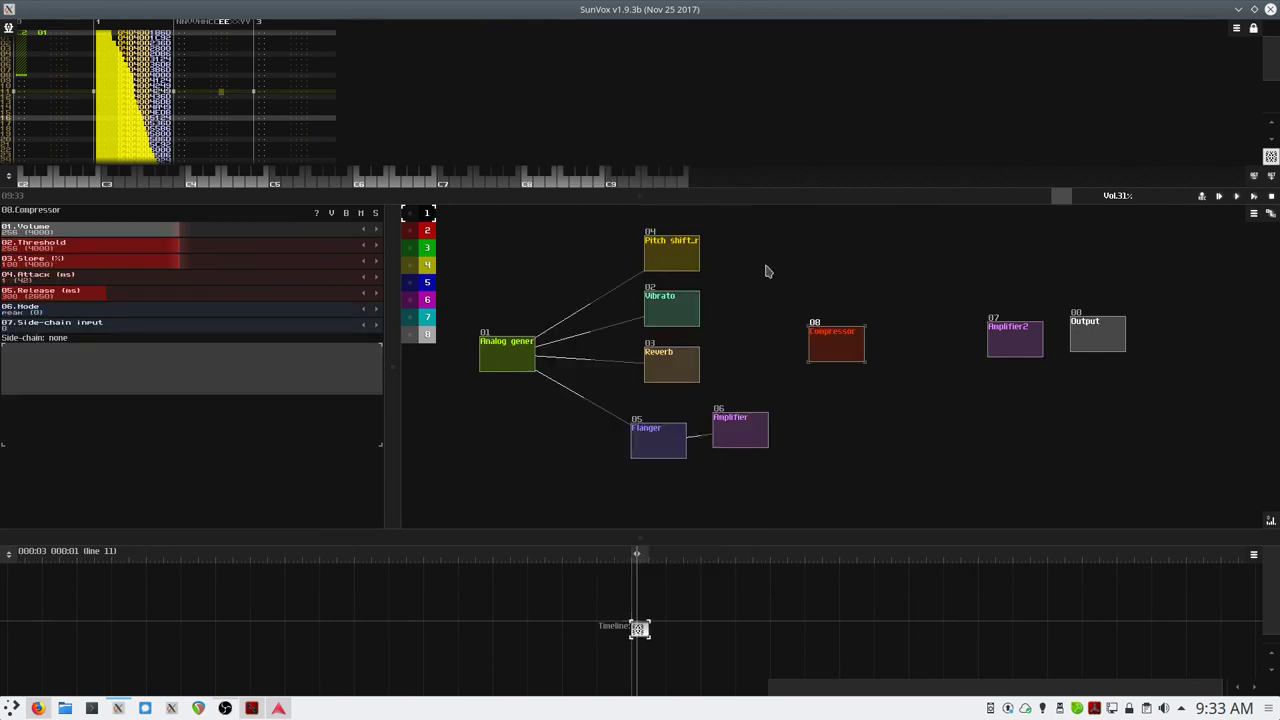
pyautogui.moveTo(841, 344); pyautogui.dragTo(951, 338)
pyautogui.doubleClick(838, 330)
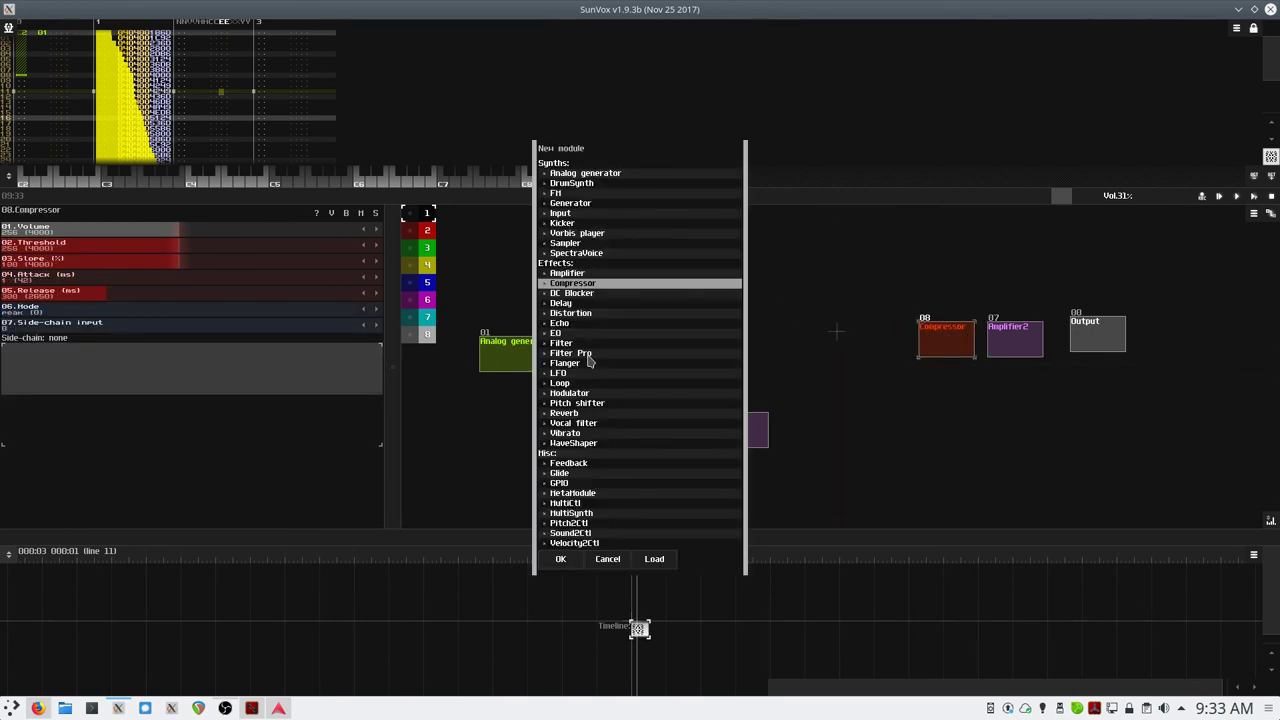
pyautogui.doubleClick(580, 314)
pyautogui.moveTo(851, 335); pyautogui.dragTo(893, 345)
# - Connect the Pitch shifter, Vibrato, Reverb and the Flanger's Amplifier to the Distortion module
pyautogui.moveTo(697, 258); pyautogui.dragTo(858, 338)
pyautogui.moveTo(692, 305); pyautogui.dragTo(858, 338)
pyautogui.moveTo(680, 366); pyautogui.dragTo(877, 346)
pyautogui.moveTo(755, 434); pyautogui.dragTo(864, 358)
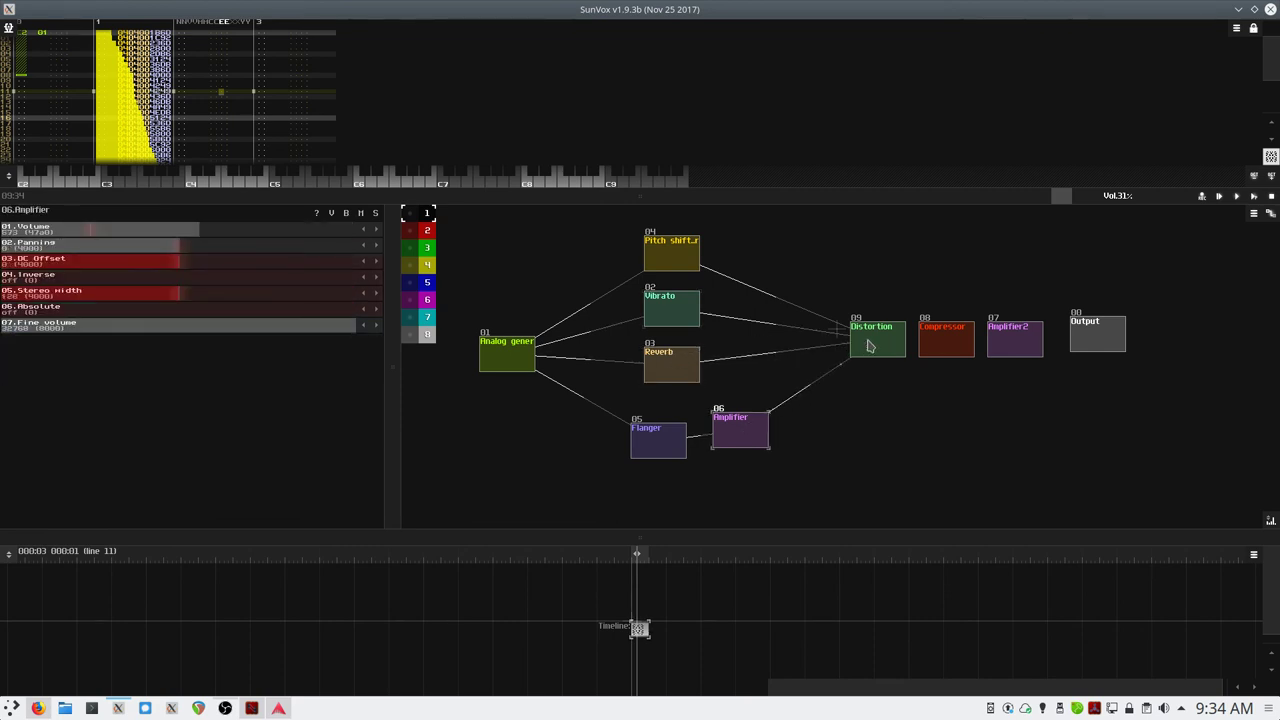
# - Chain Distortion into the Compressor, the Compressor into Amplifier2 and Amplifier2 into Output, evening out the module spacing
pyautogui.click(877, 345)
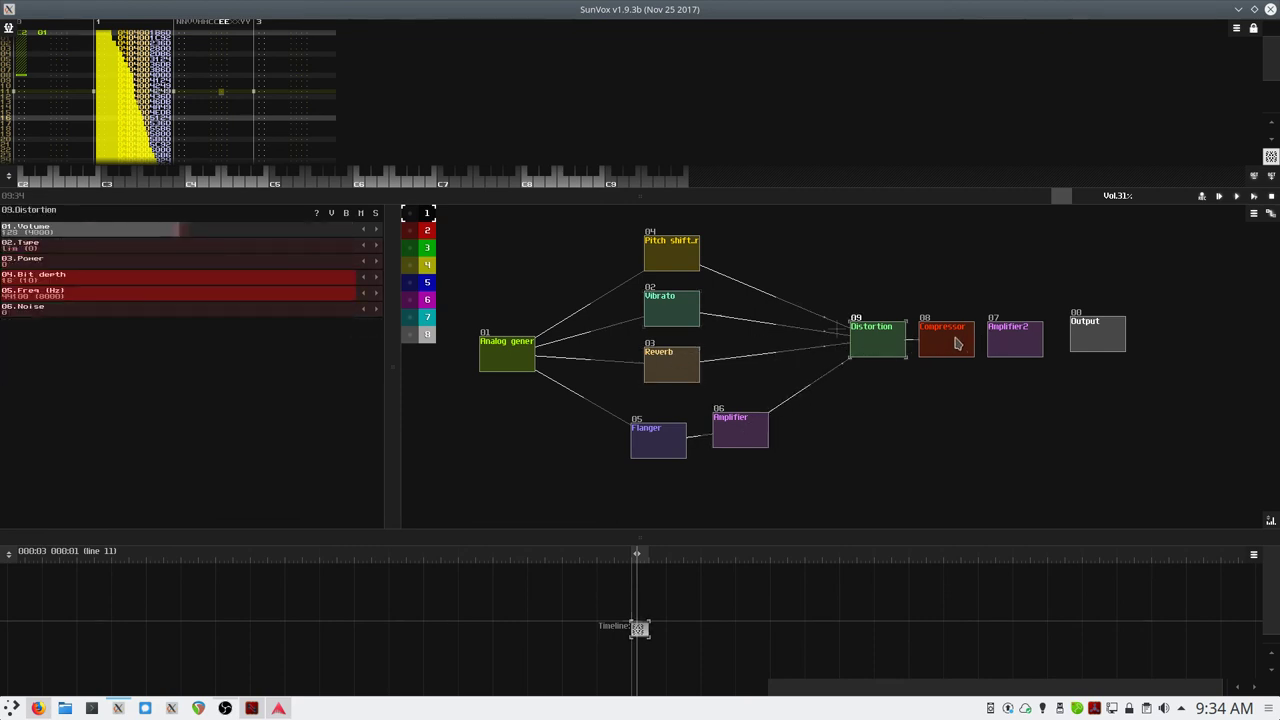
pyautogui.moveTo(957, 344); pyautogui.dragTo(1121, 338)
pyautogui.moveTo(1043, 340); pyautogui.dragTo(1034, 345)
pyautogui.moveTo(1130, 341); pyautogui.dragTo(1116, 346)
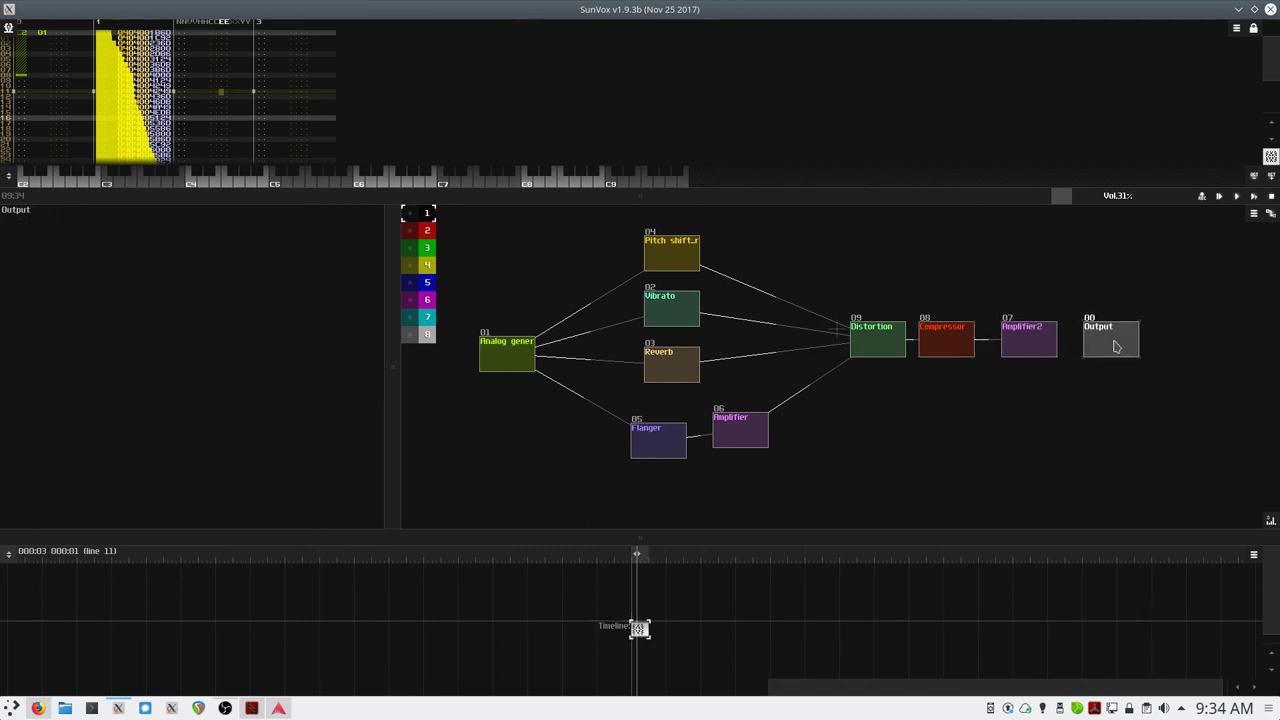
pyautogui.click(1028, 348)
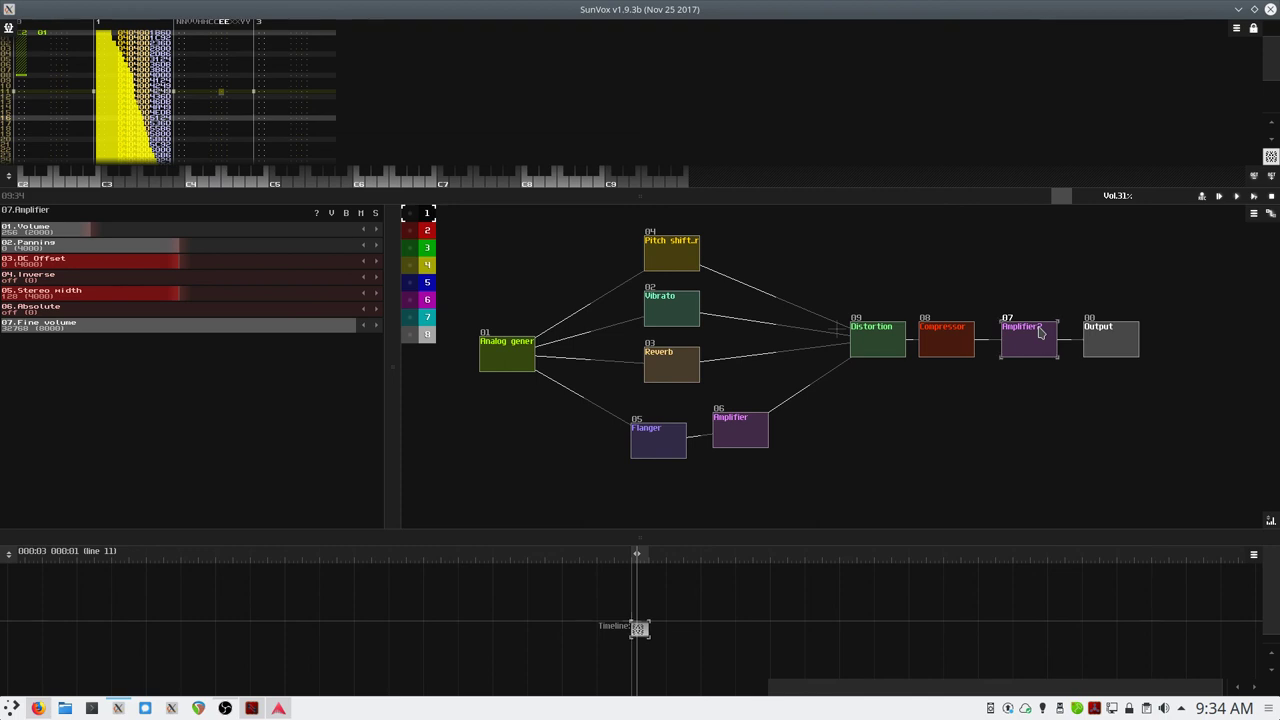
# - Play test notes on the Analog generator with the Compressor active and bypassed, and re-enable the Compressor
pyautogui.click(506, 355)
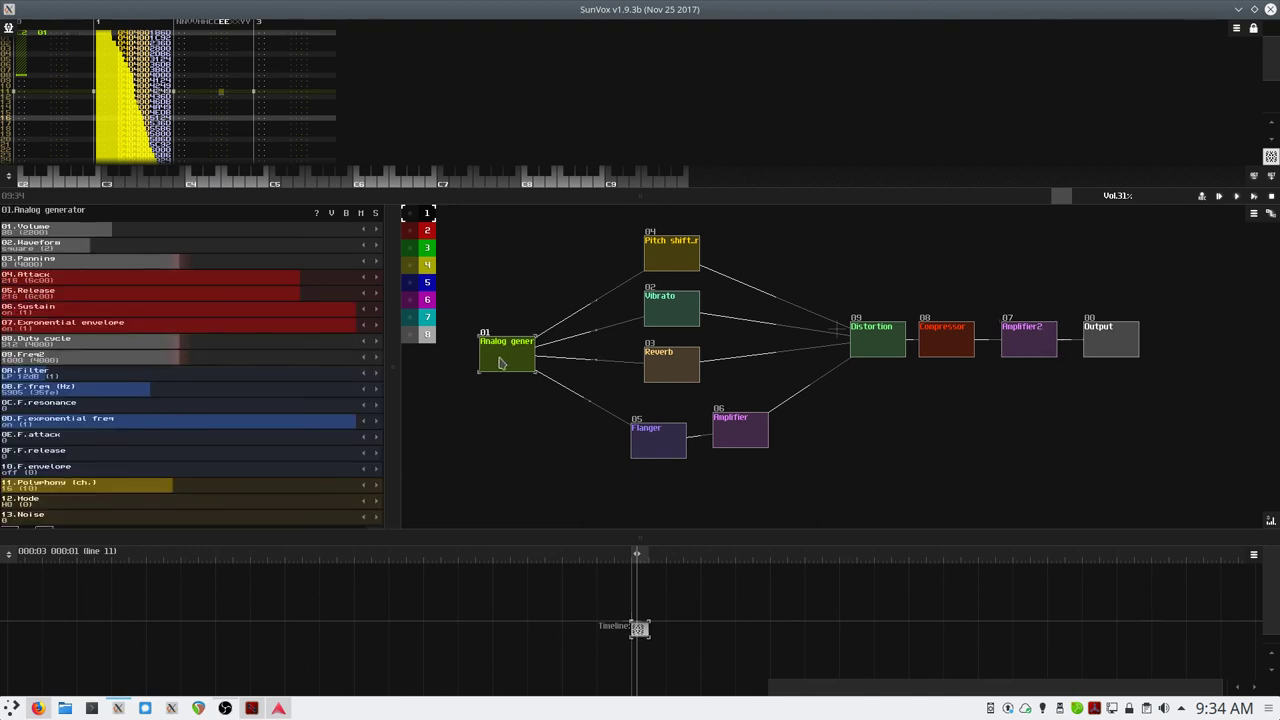
pyautogui.click(952, 347)
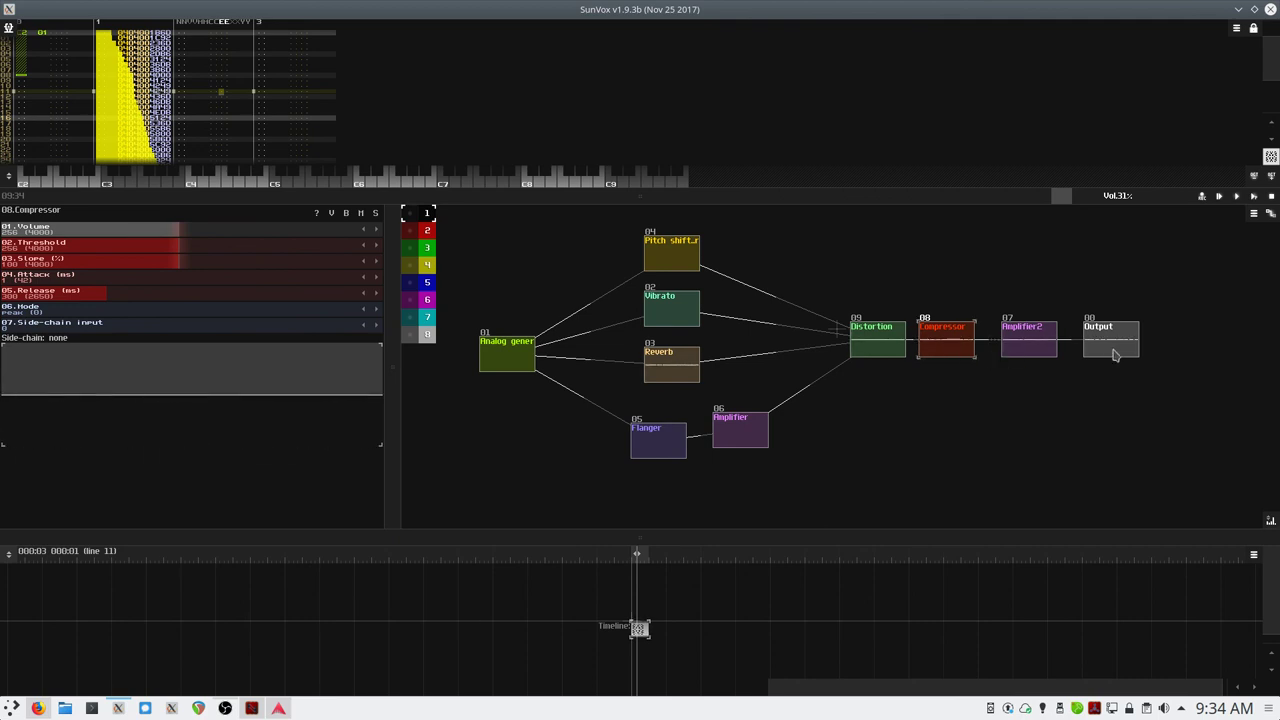
pyautogui.click(519, 351)
pyautogui.press('z')
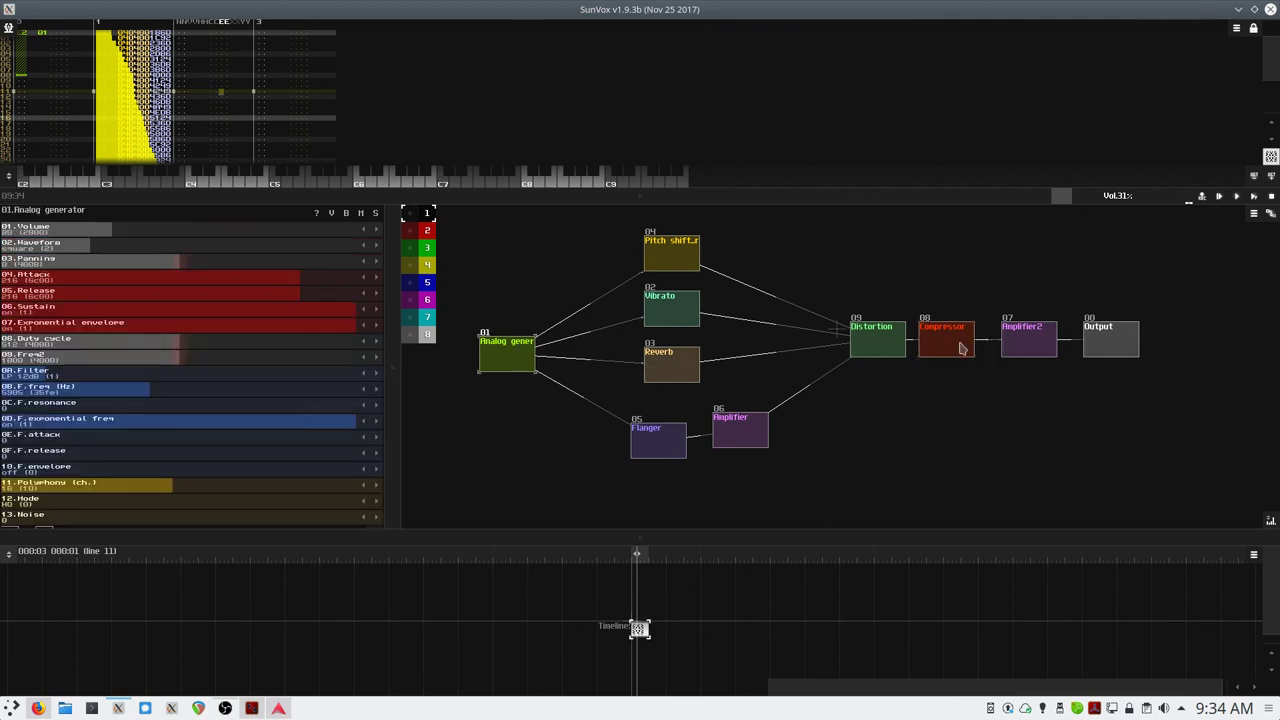
pyautogui.click(962, 349)
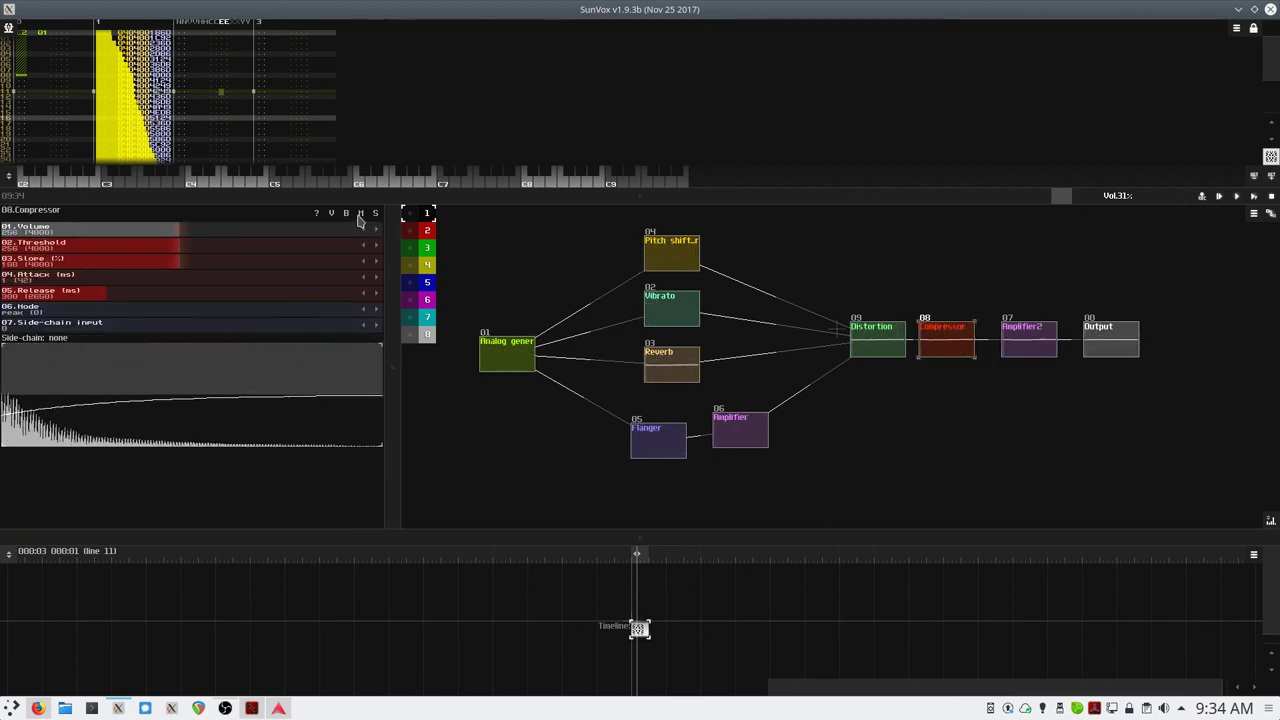
pyautogui.click(511, 359)
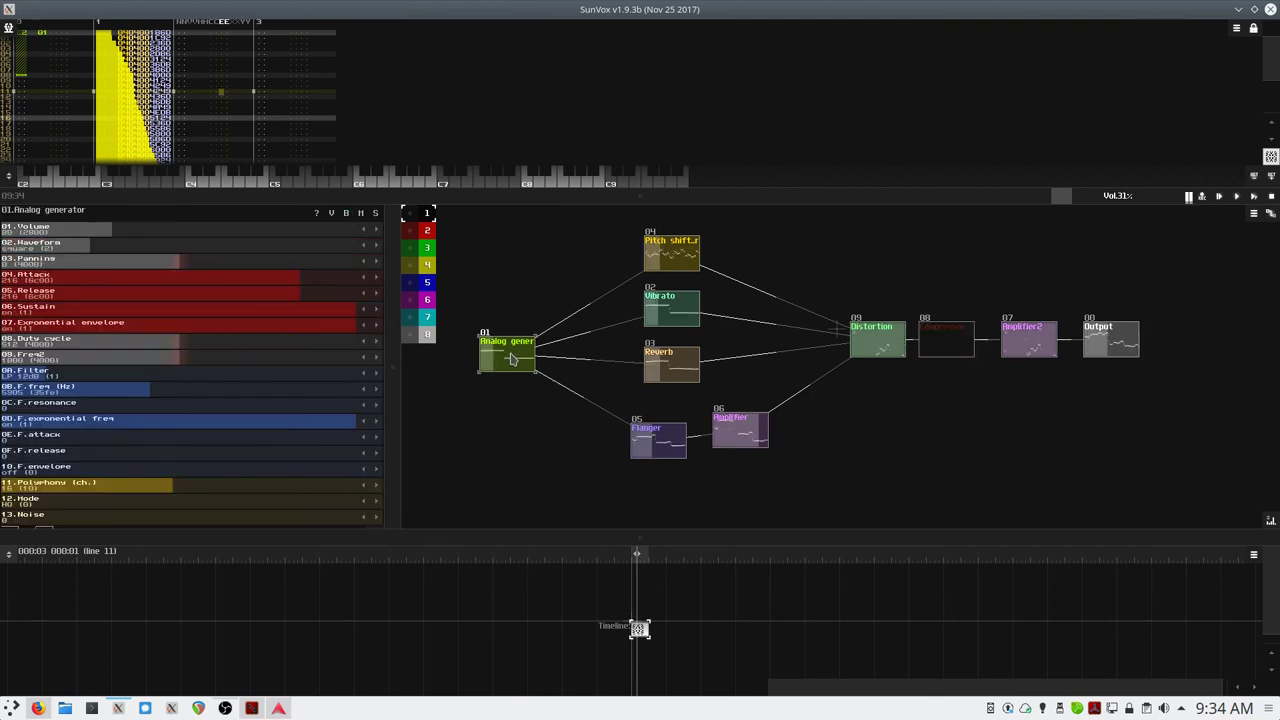
pyautogui.click(943, 337)
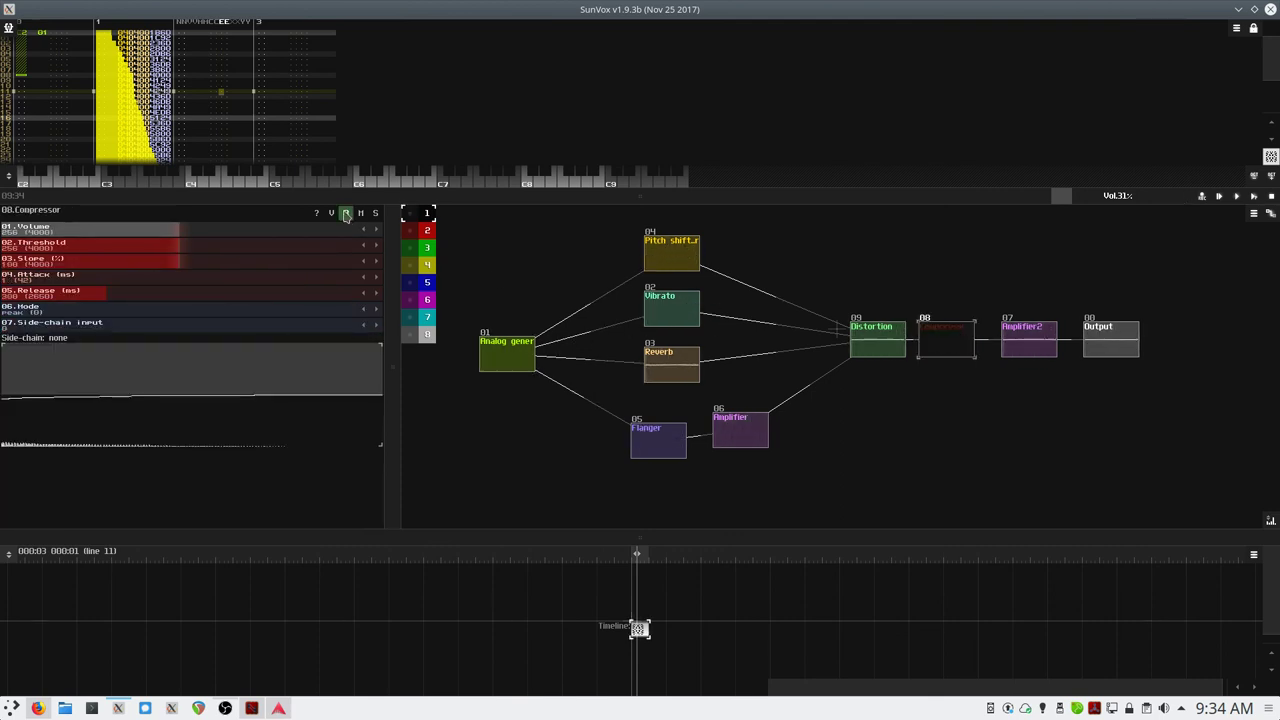
pyautogui.click(345, 212)
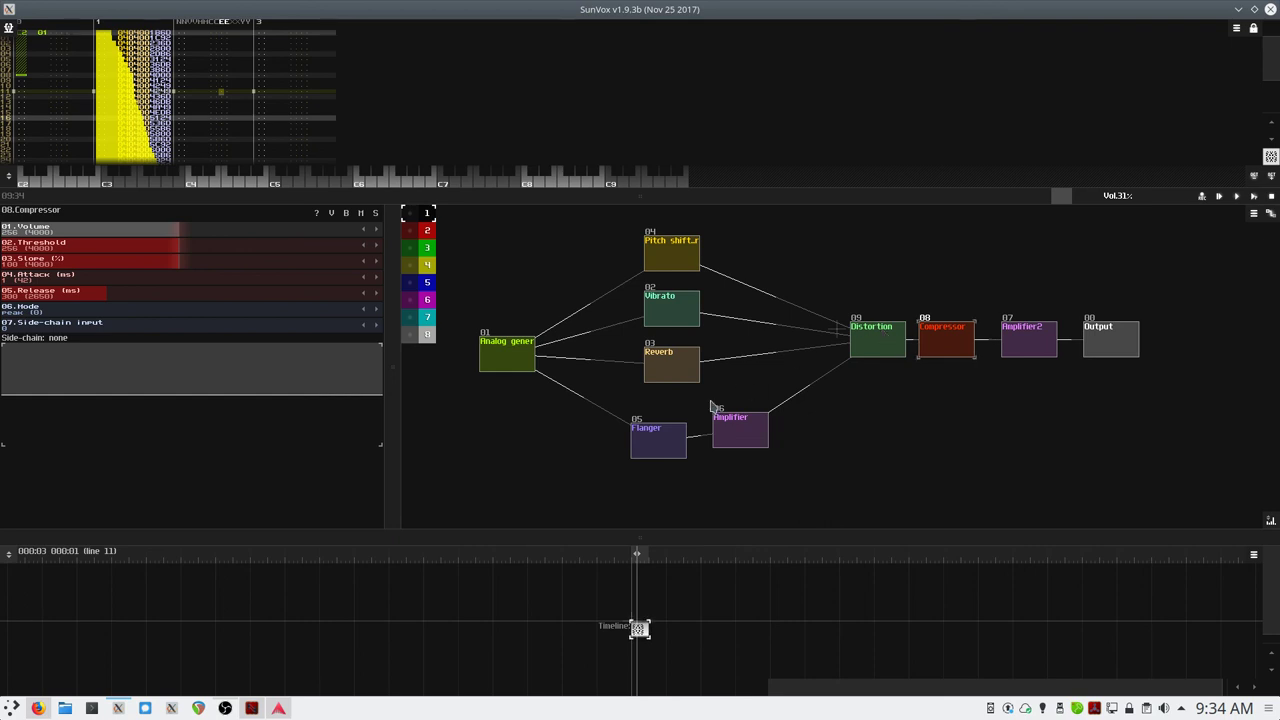
# - Raise the Compressor's Threshold to 429 while auditioning a test note and the pattern, and stop playback
pyautogui.click(503, 360)
pyautogui.press('z')
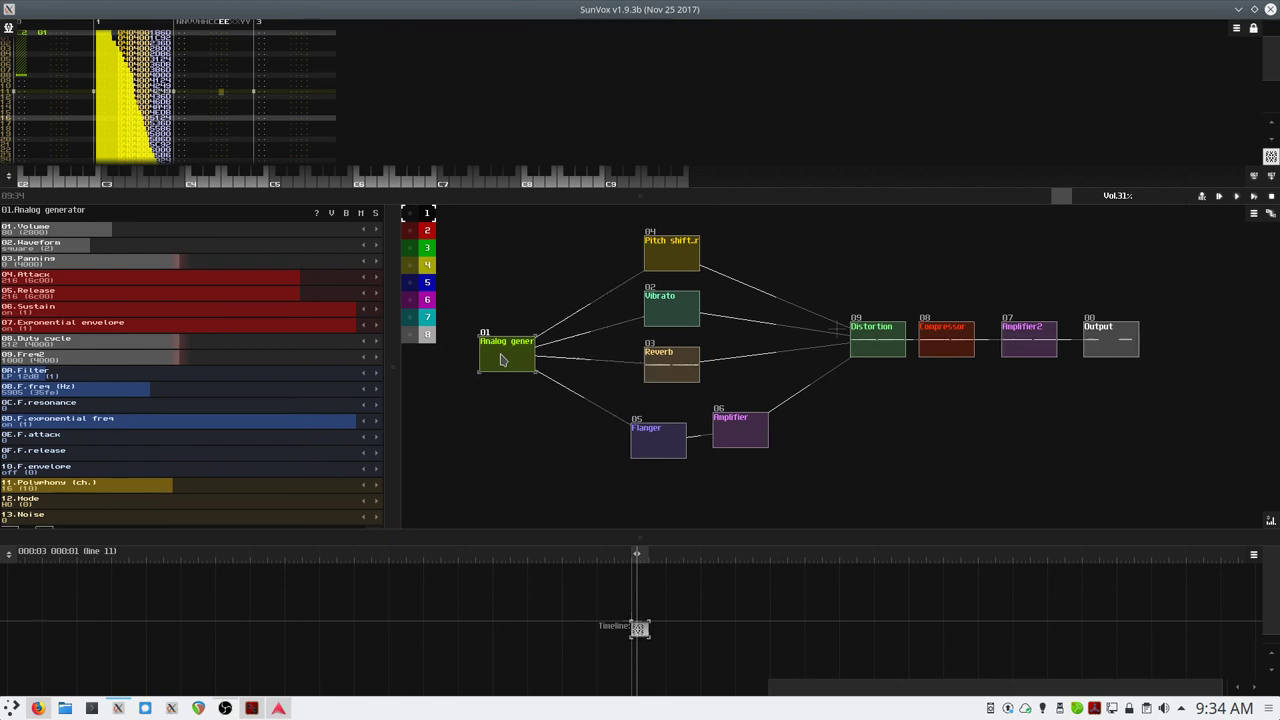
pyautogui.click(975, 345)
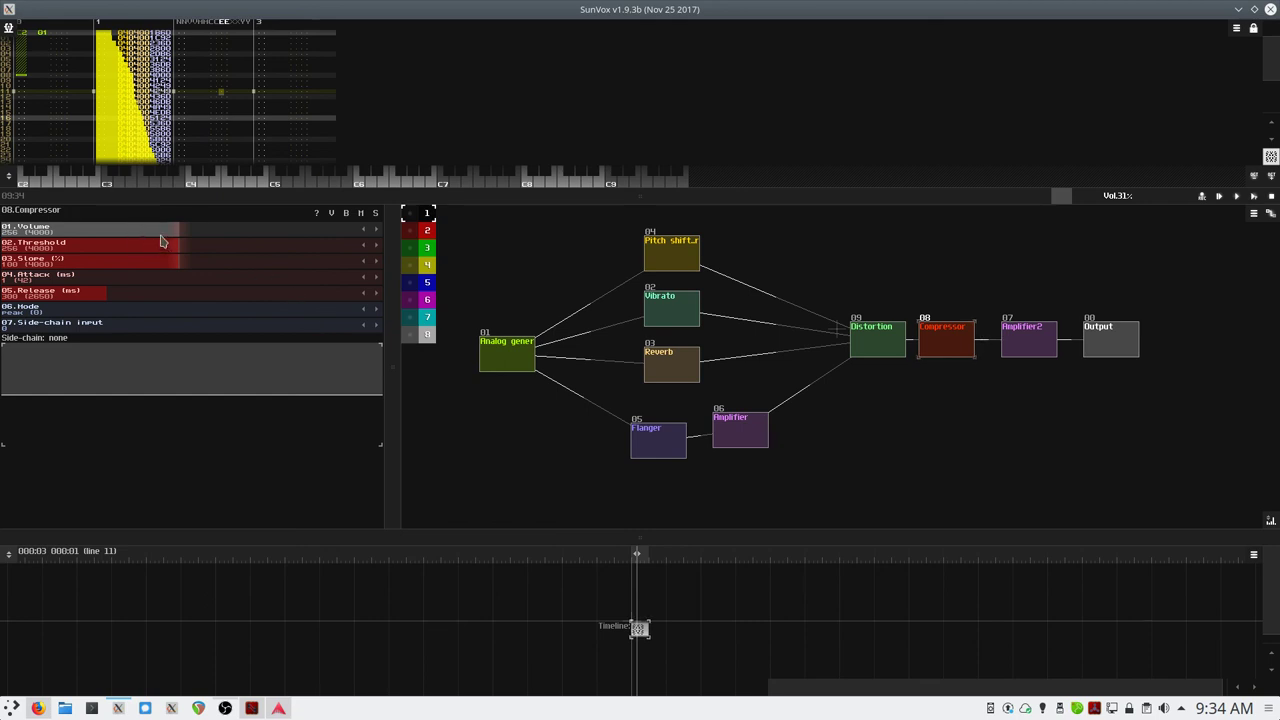
pyautogui.moveTo(168, 252); pyautogui.dragTo(236, 251)
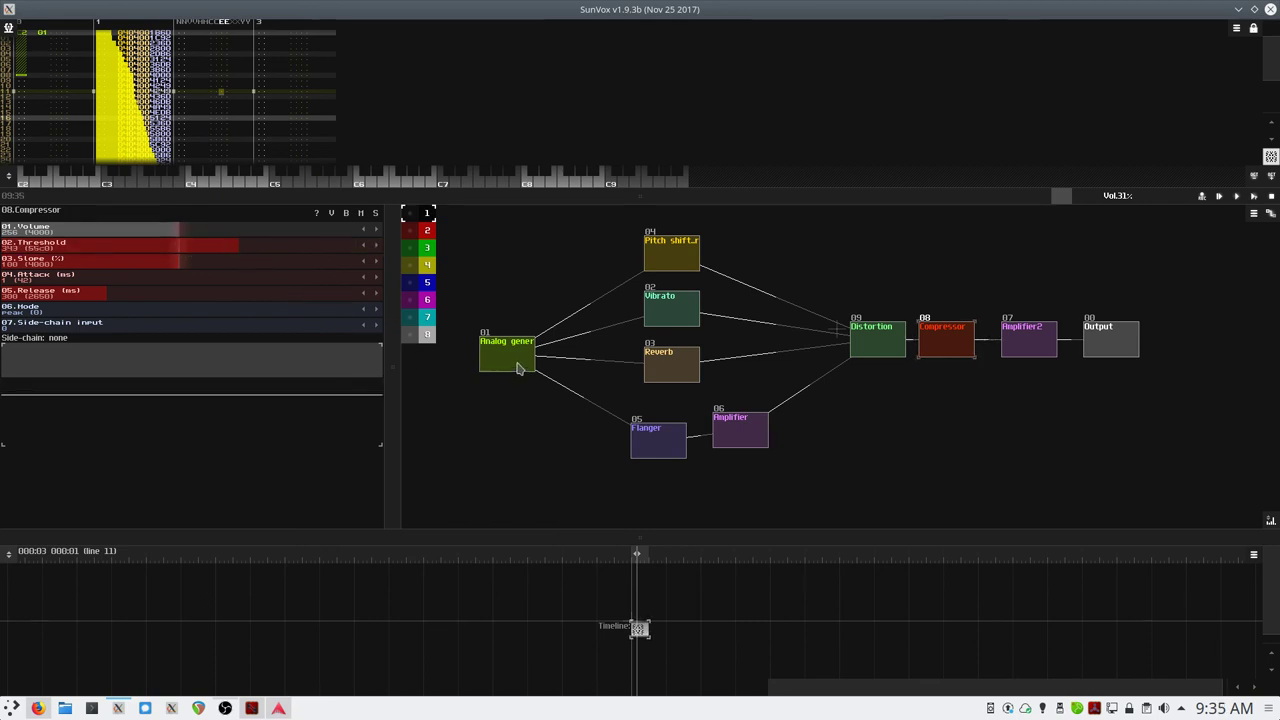
pyautogui.press('Return')
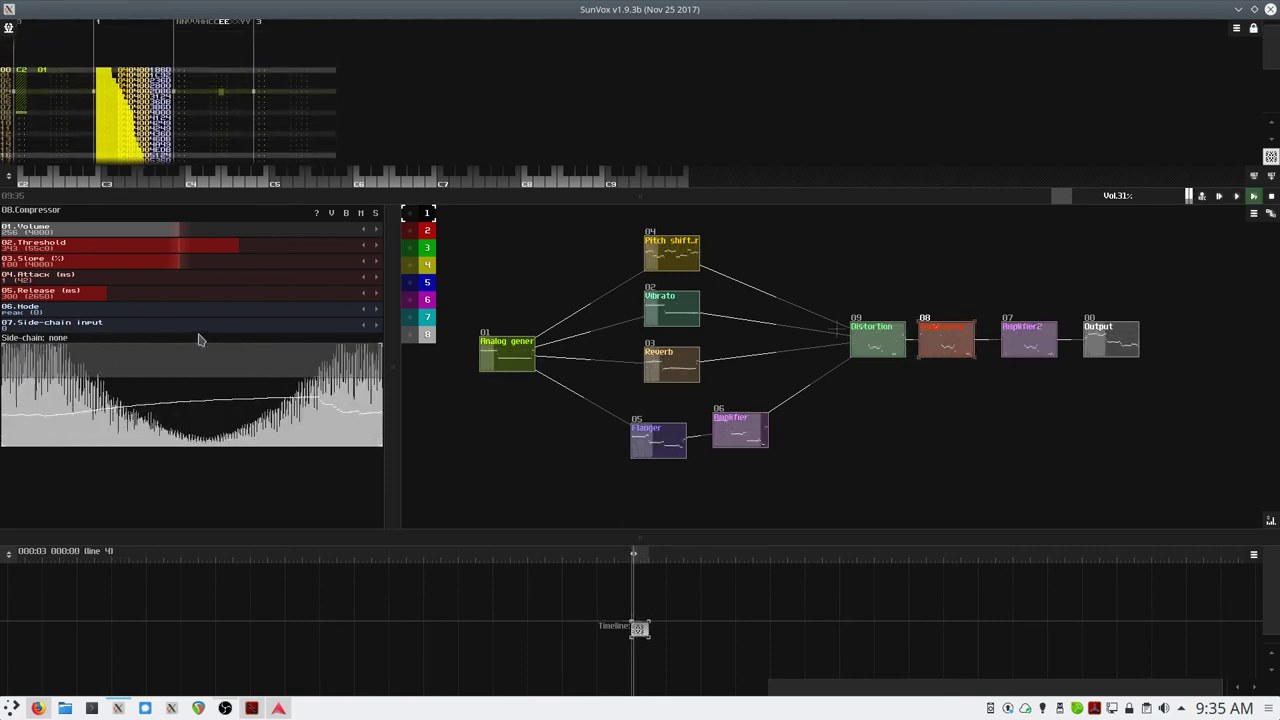
pyautogui.moveTo(229, 250); pyautogui.dragTo(286, 257)
pyautogui.press('F9')
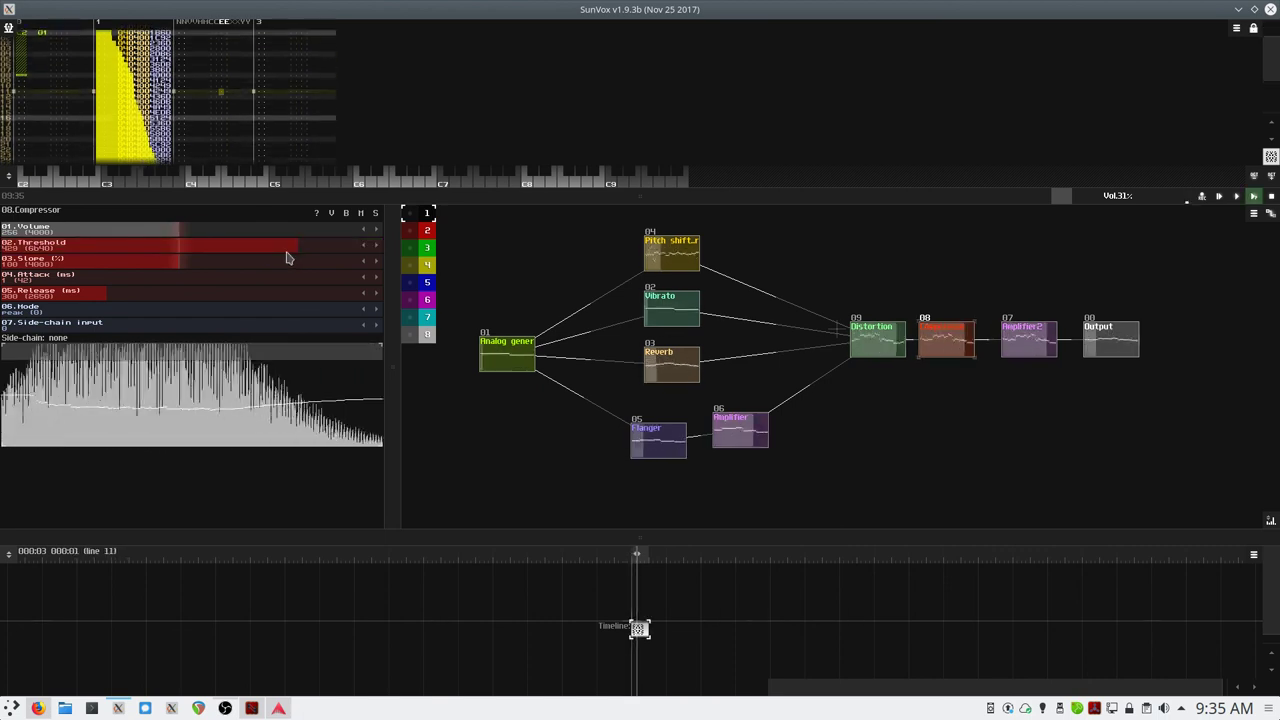
pyautogui.click(346, 216)
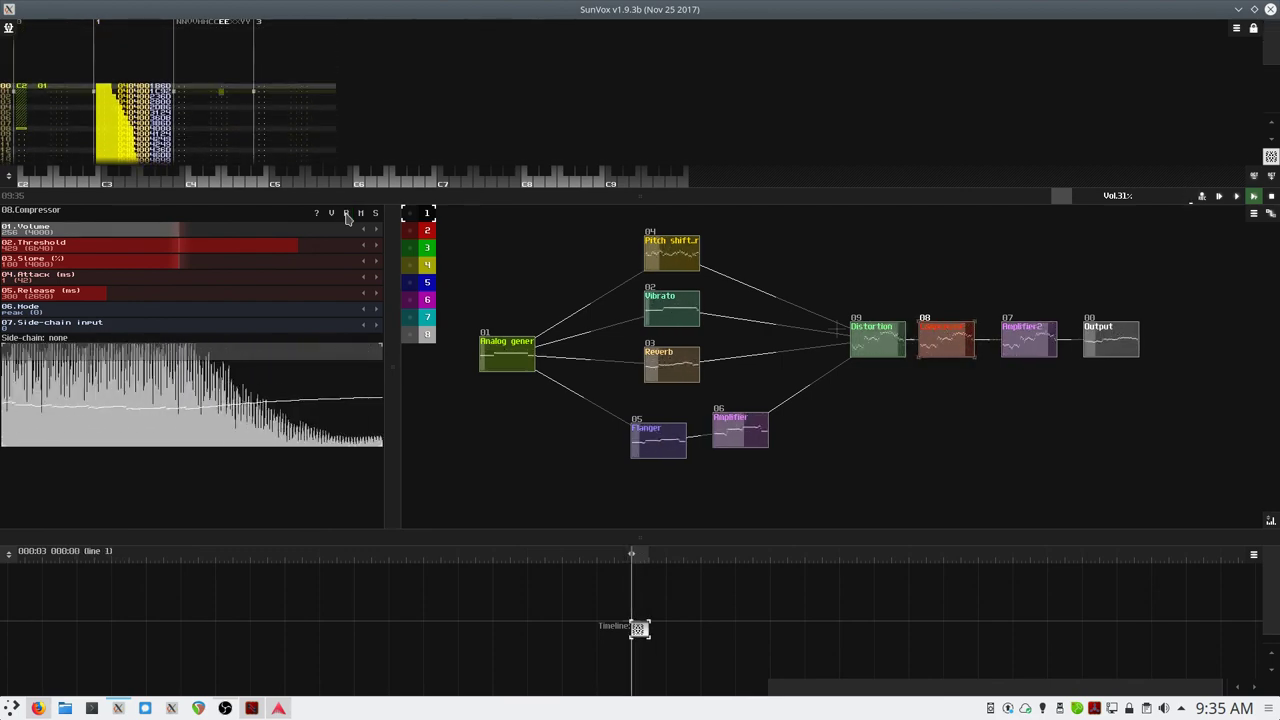
pyautogui.press('space')
# - Try different Power and Freq settings on the Distortion during playback, and restore them to 0 and 44100 Hz
pyautogui.doubleClick(866, 352)
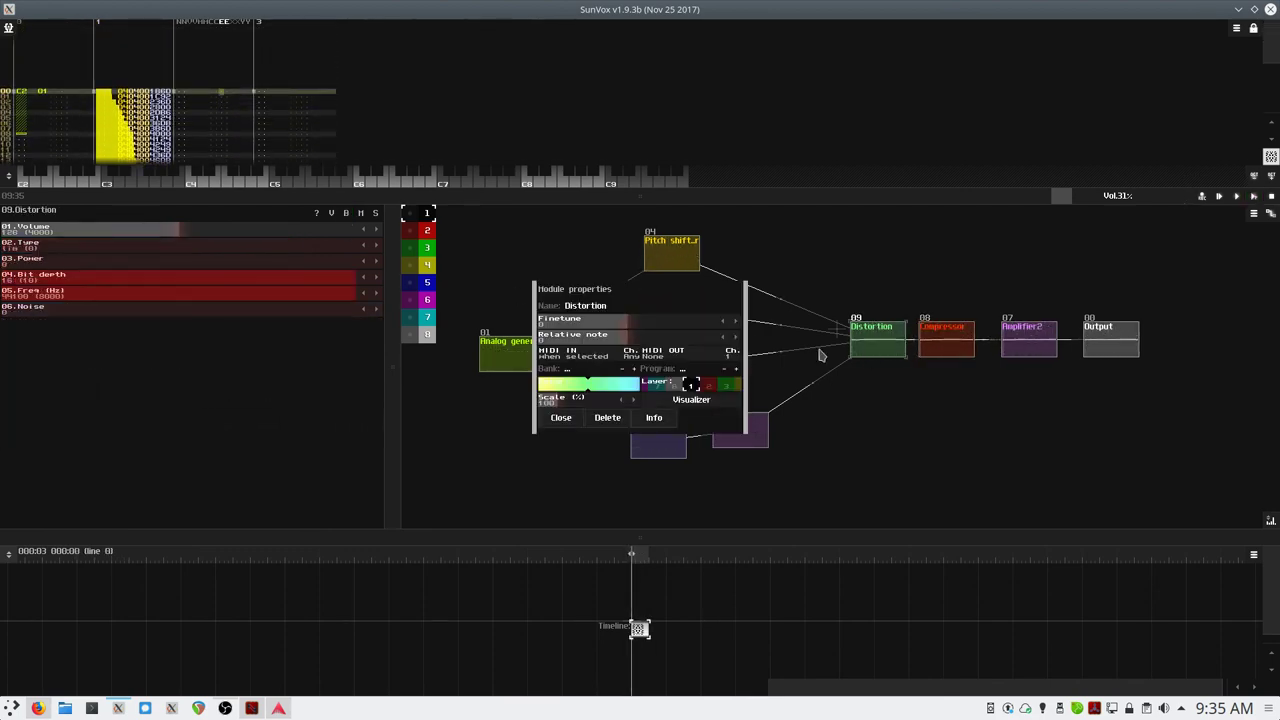
pyautogui.click(582, 421)
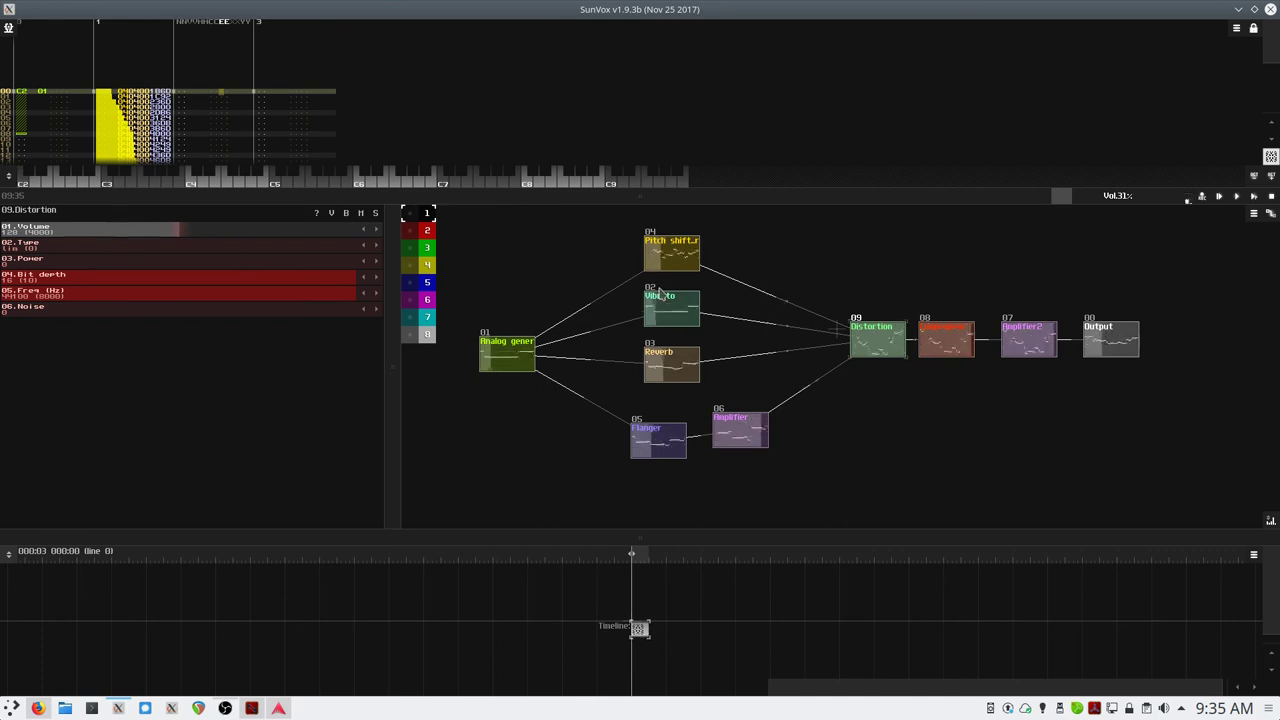
pyautogui.press('space')
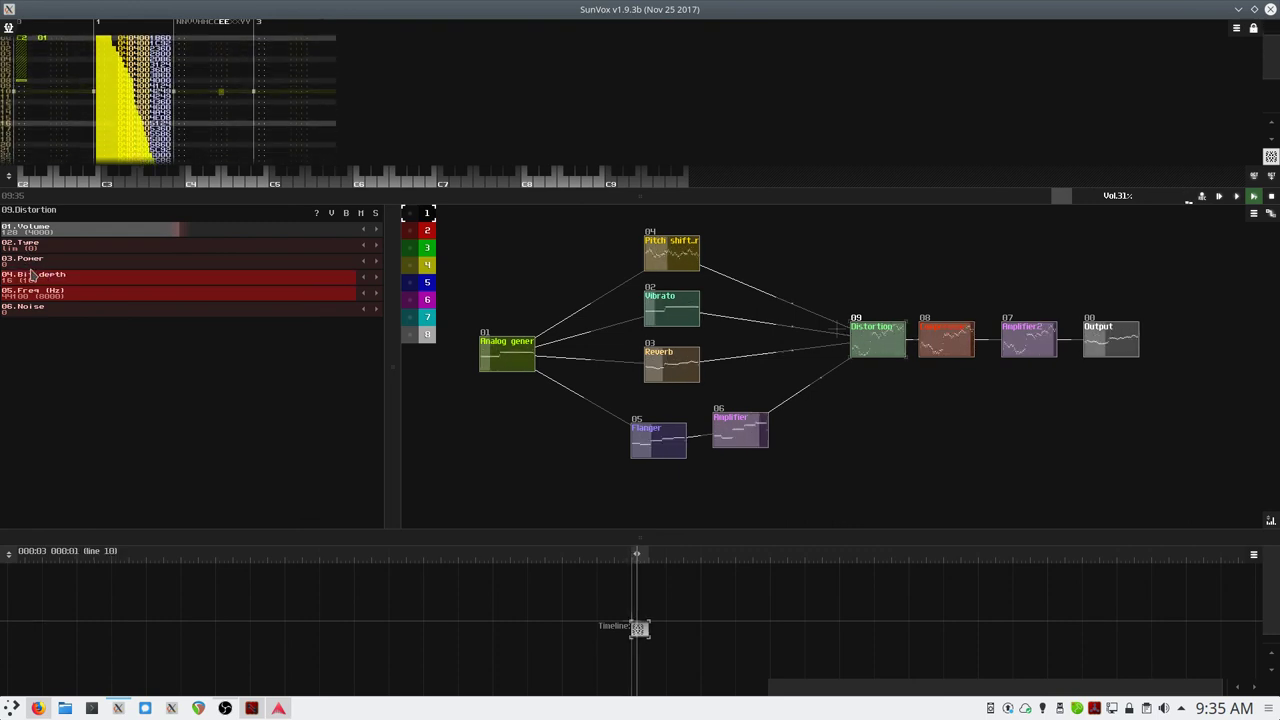
pyautogui.moveTo(28, 264)
pyautogui.mouseDown()
pyautogui.moveTo(78, 267)
pyautogui.moveTo(30, 265)
pyautogui.mouseUp()
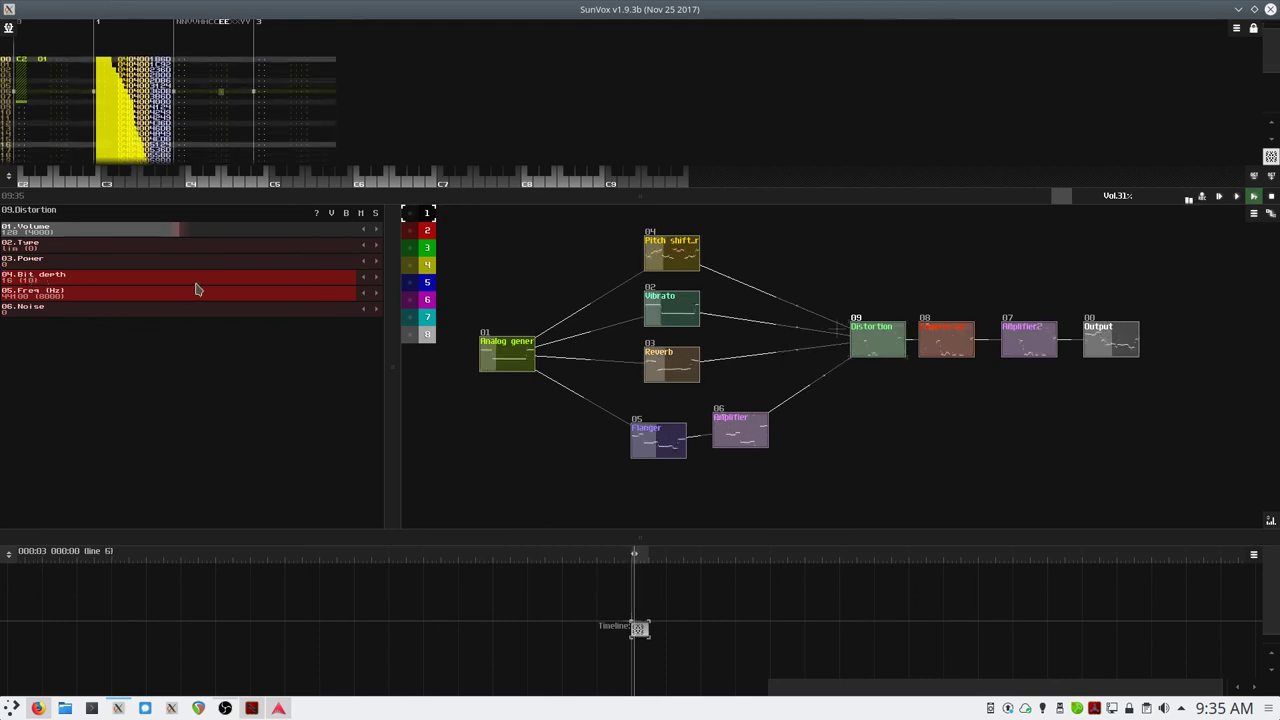
pyautogui.moveTo(194, 286); pyautogui.dragTo(377, 299)
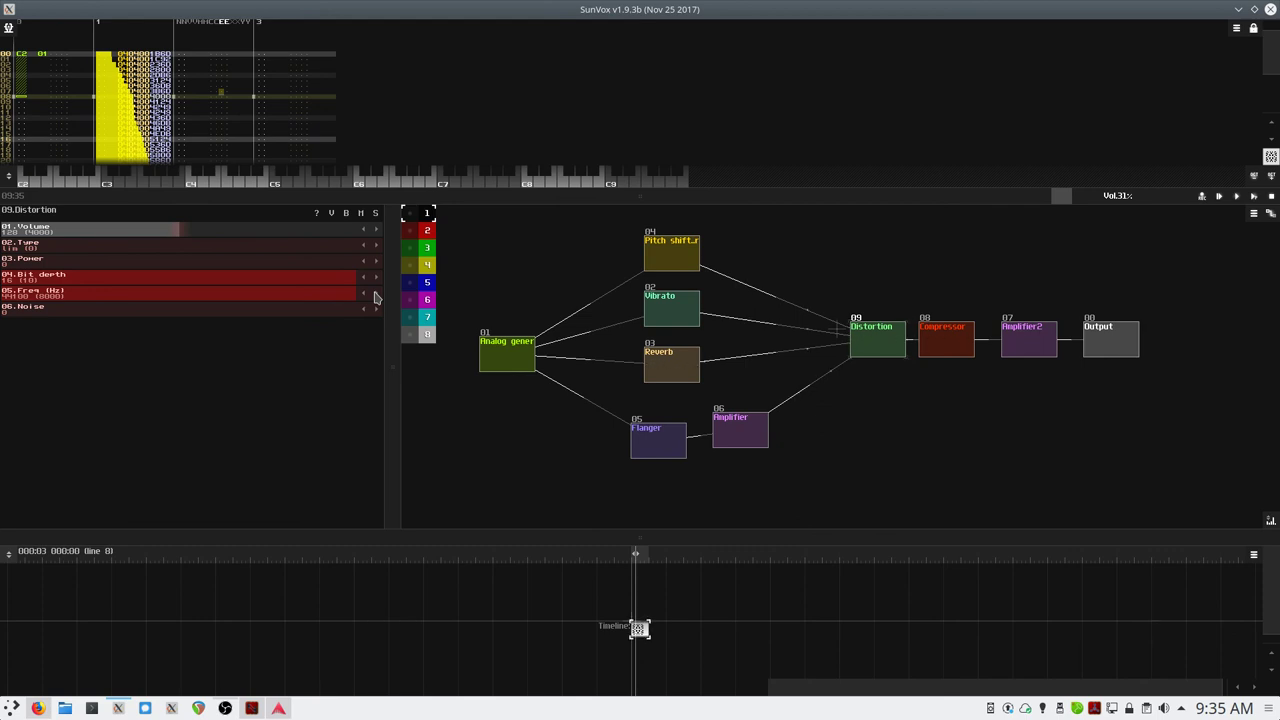
# - Save the project over boss_entry_01.sunvox and dismiss the new module list without adding anything
pyautogui.doubleClick(481, 303)
pyautogui.hotkey('ctrl', 's')
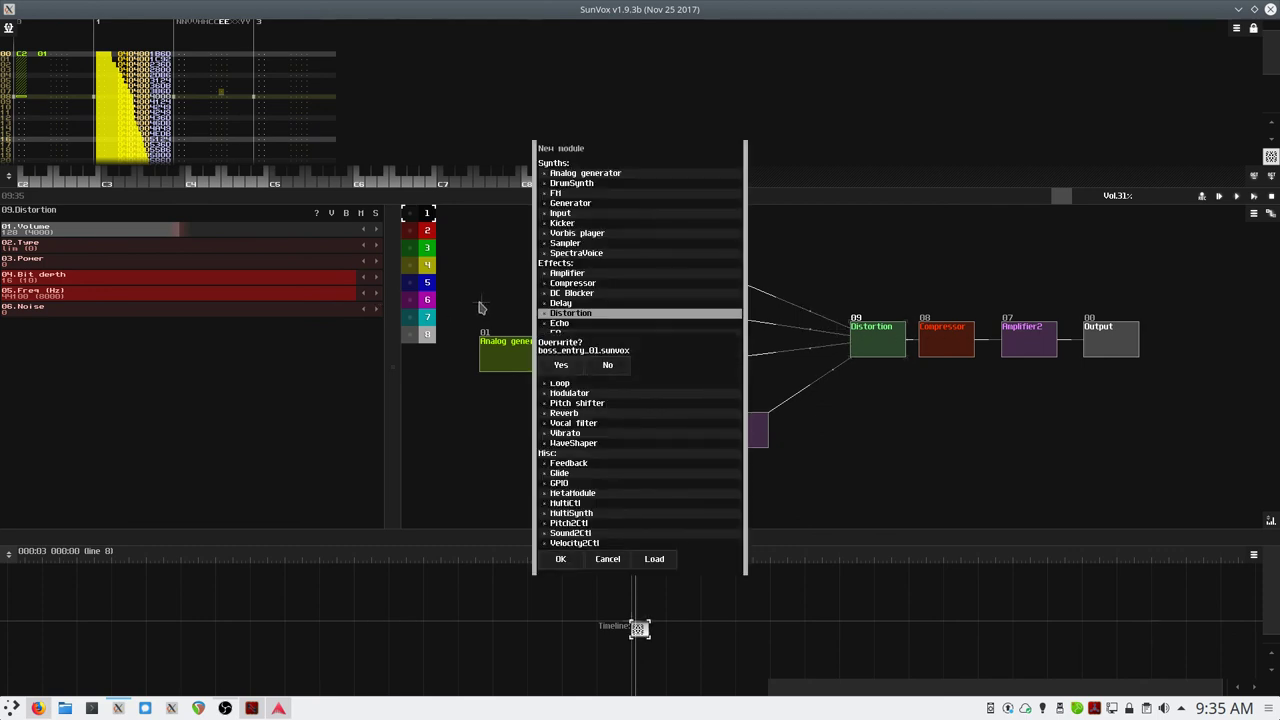
pyautogui.click(561, 365)
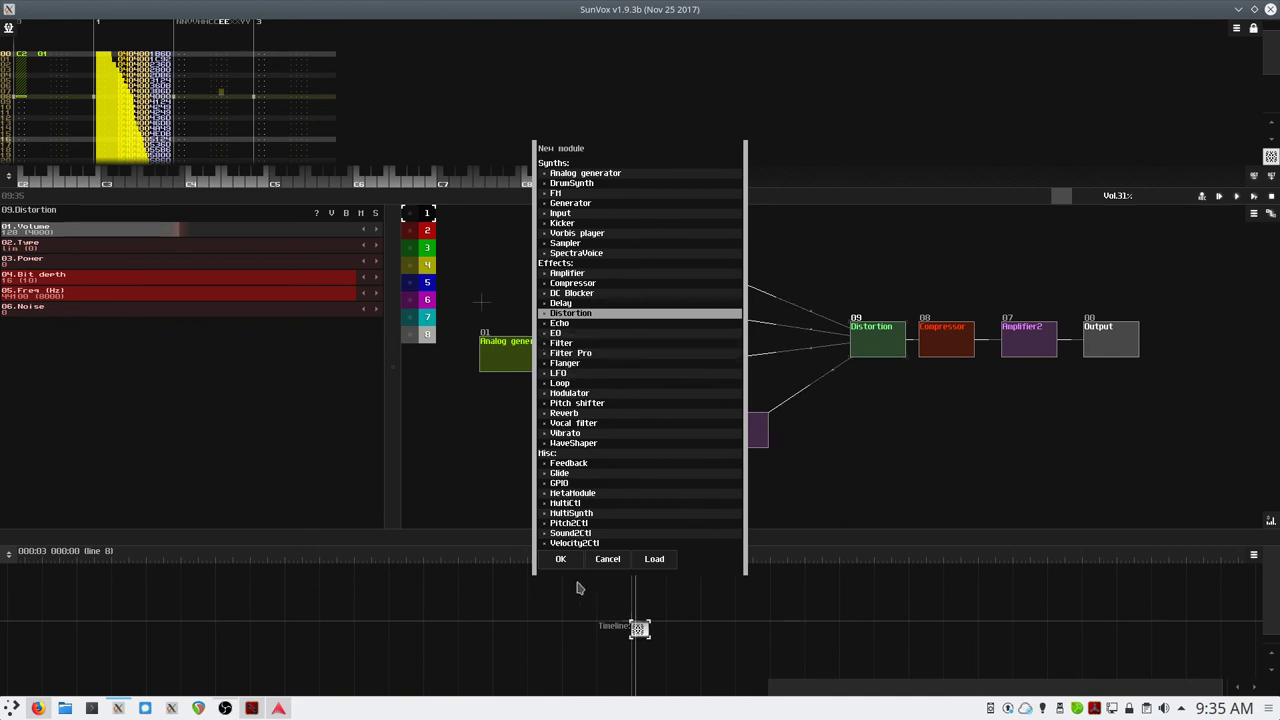
pyautogui.click(613, 561)
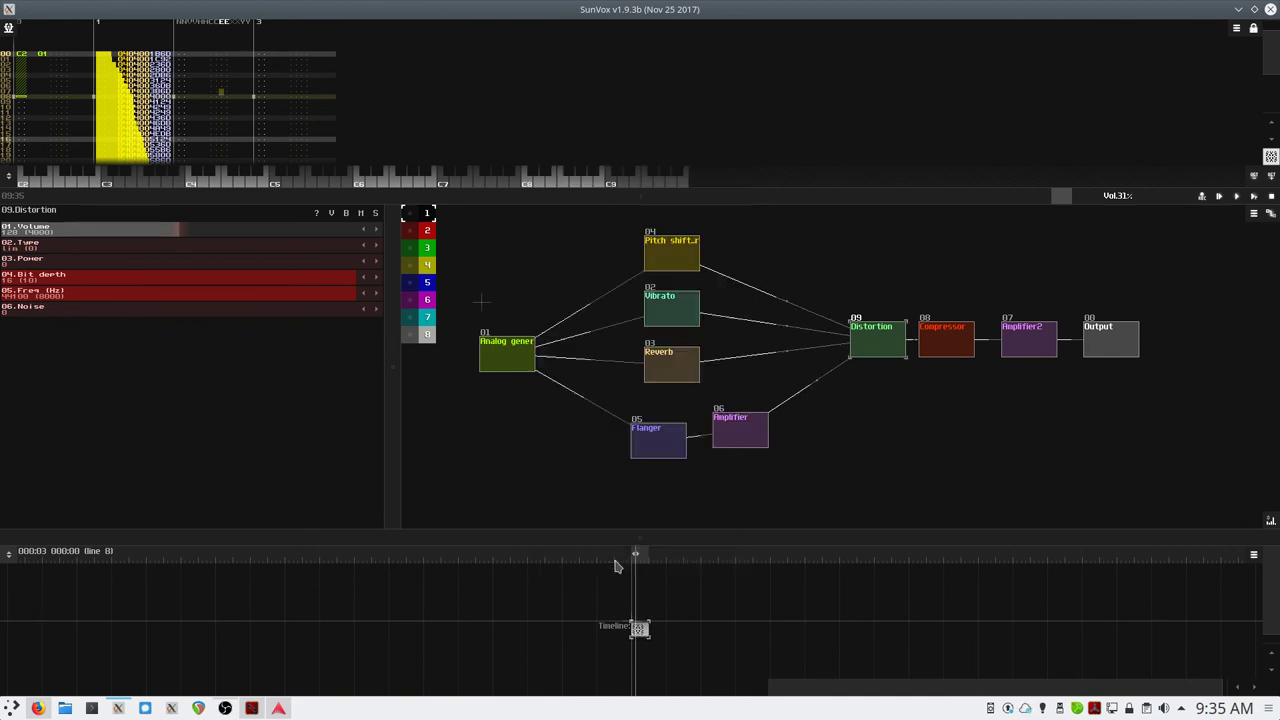
# - Export the project to the Desktop as a 16-bit int single-file WAV named boss_entry_01
pyautogui.click(8, 30)
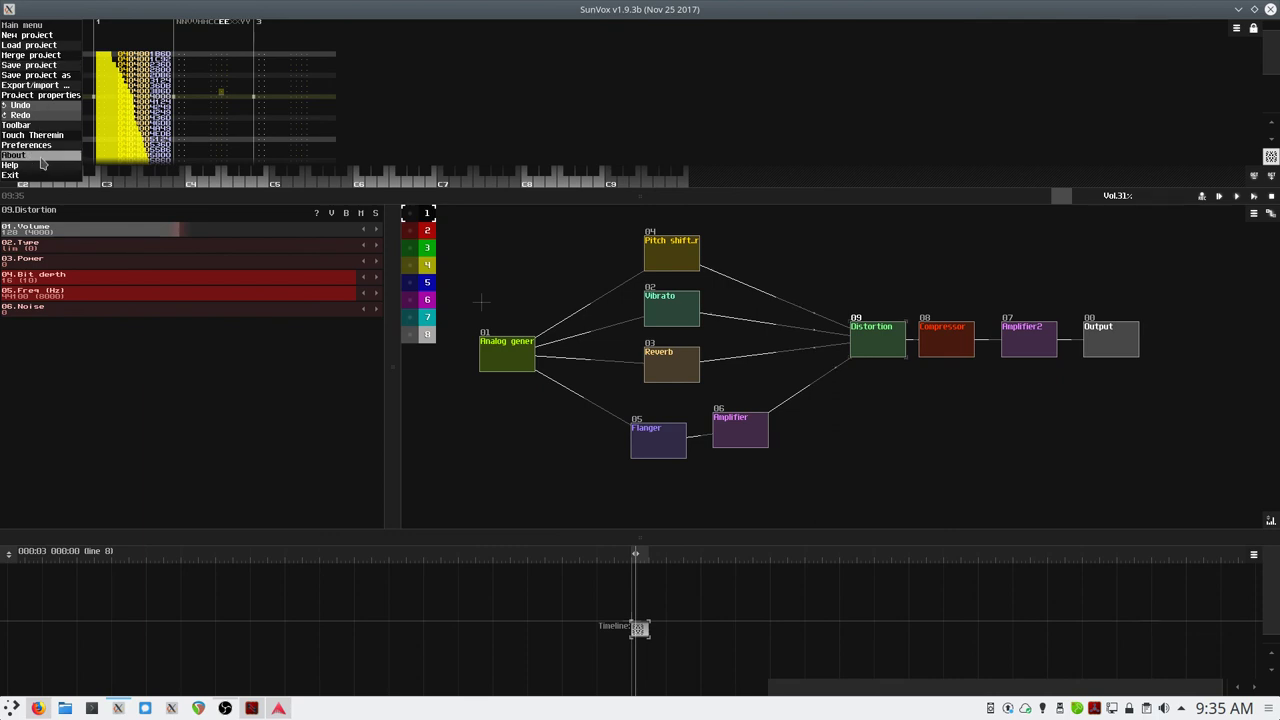
pyautogui.click(60, 86)
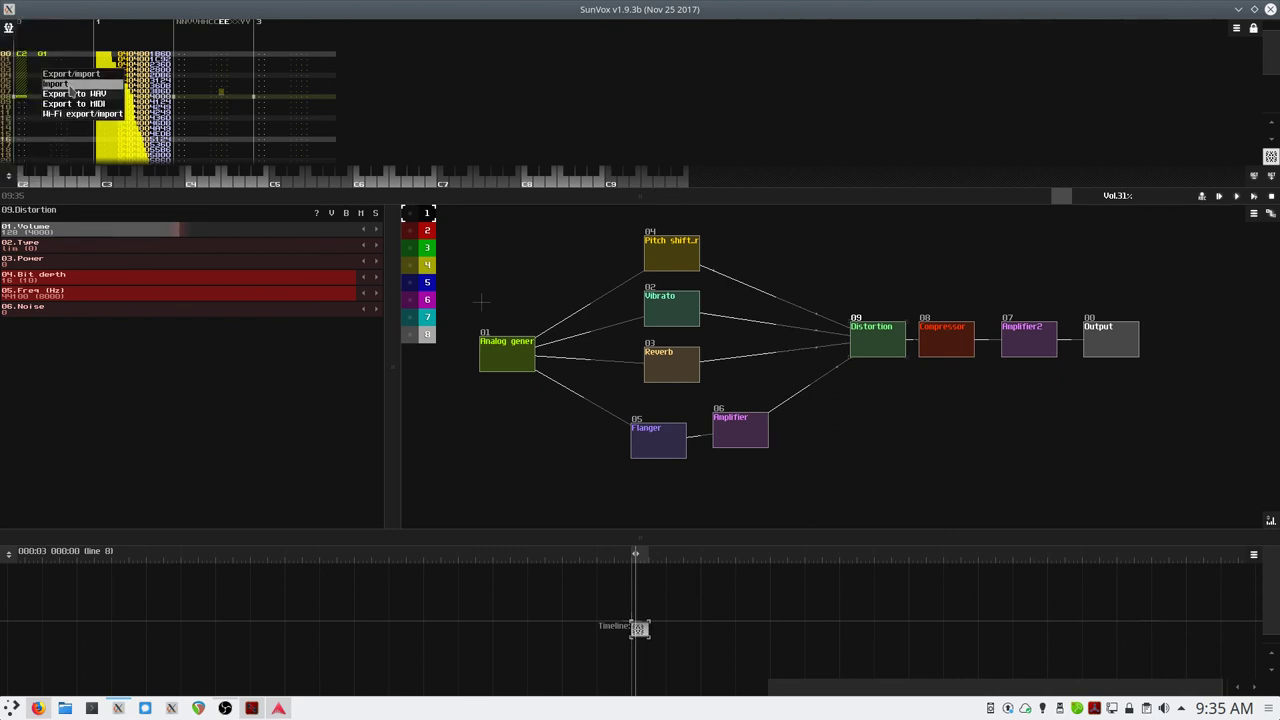
pyautogui.click(74, 95)
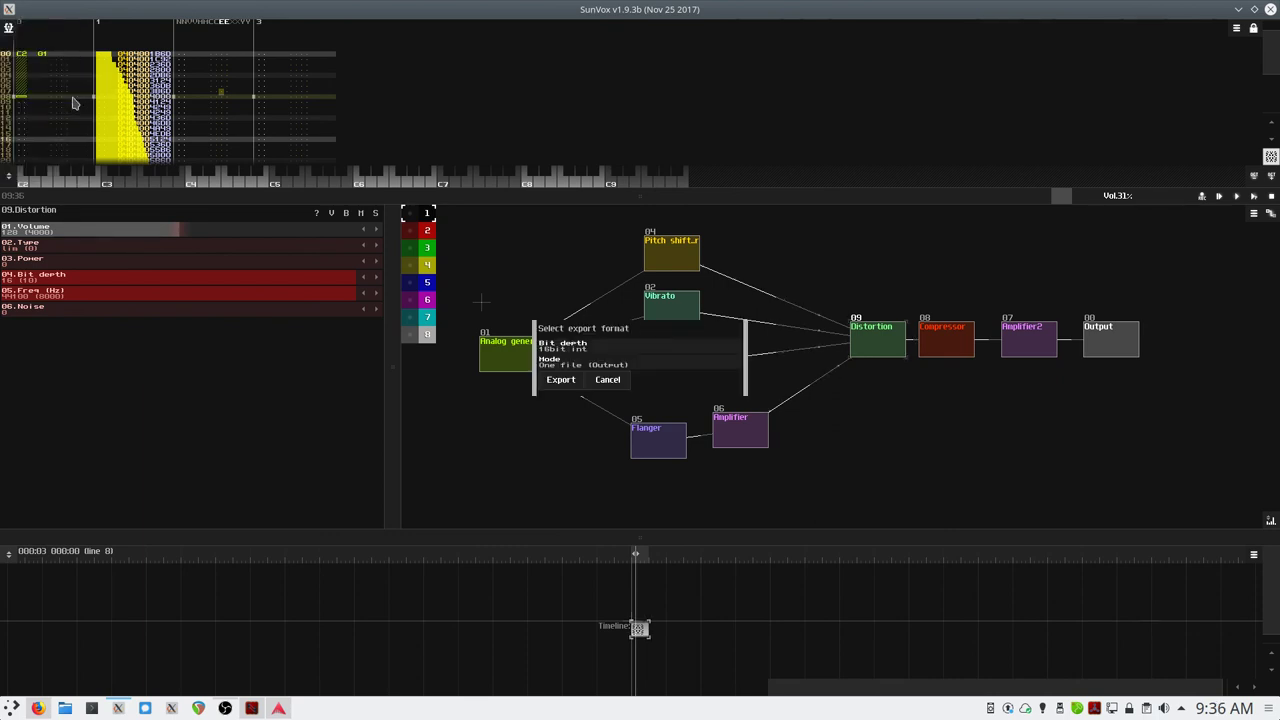
pyautogui.click(560, 383)
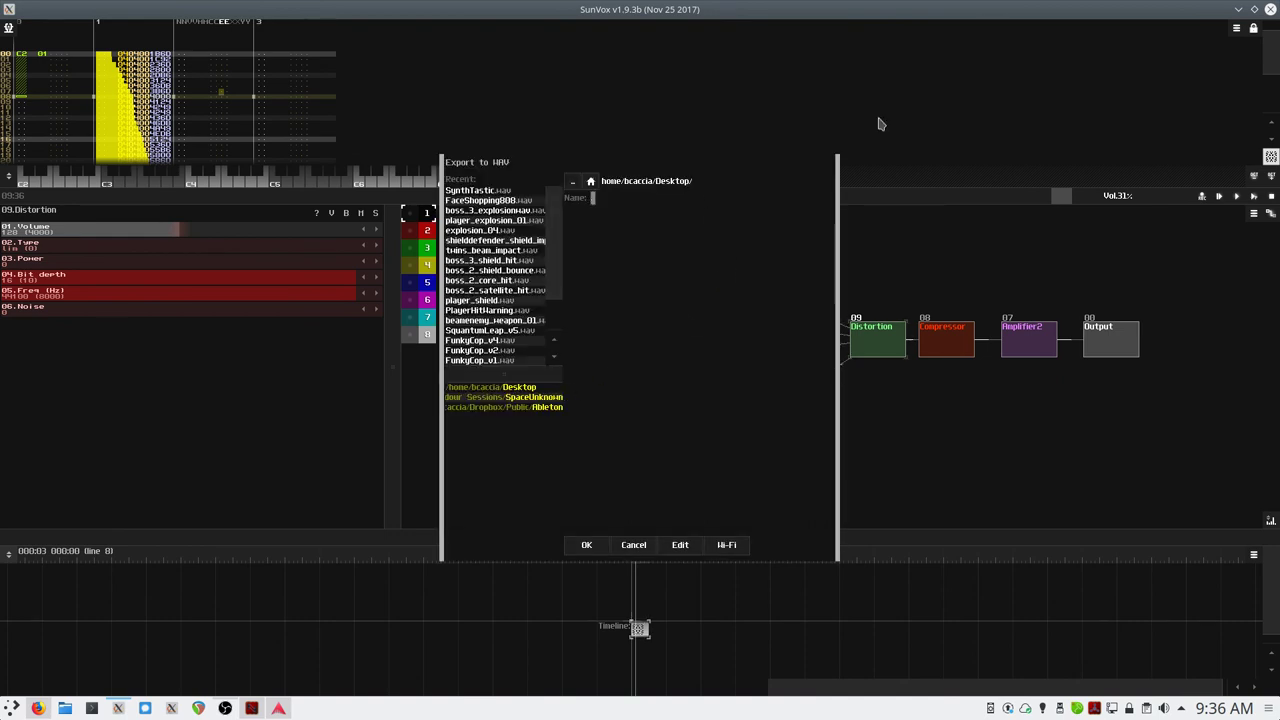
pyautogui.write('boss_entry_01')
pyautogui.click(596, 548)
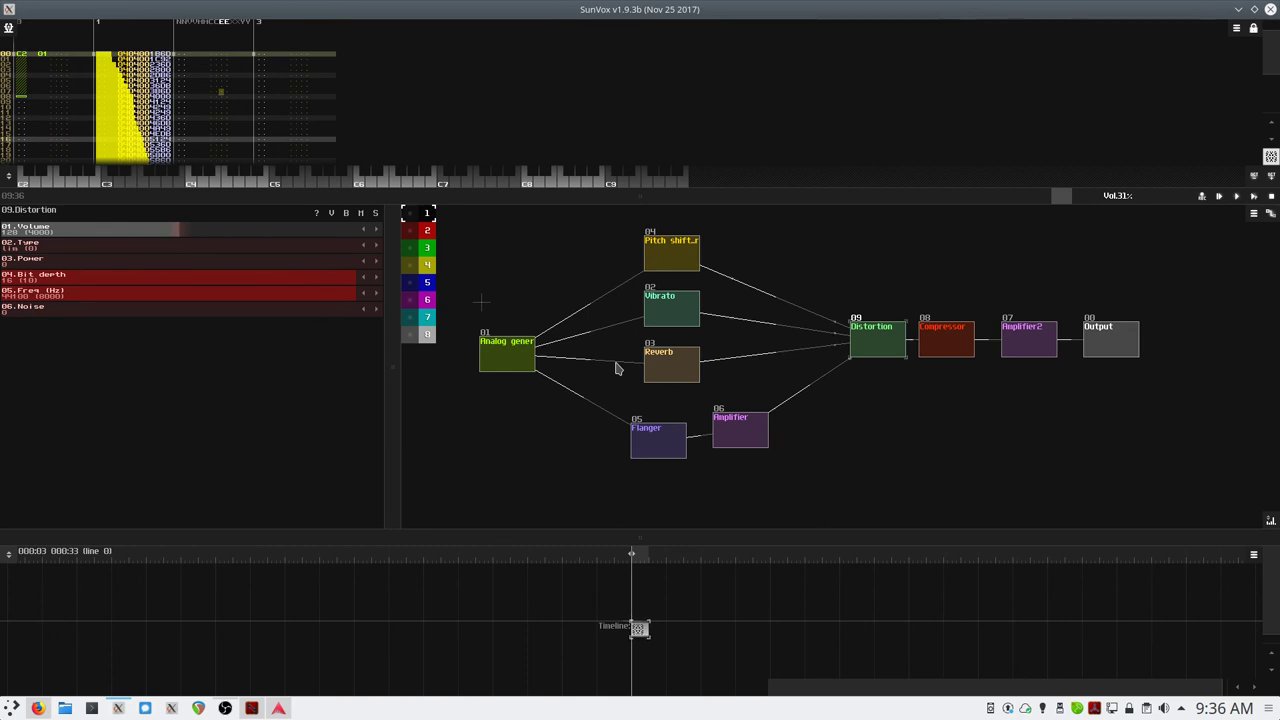
# - Reduce the Distortion's Bit depth to 8 and audition the pattern
pyautogui.click(502, 353)
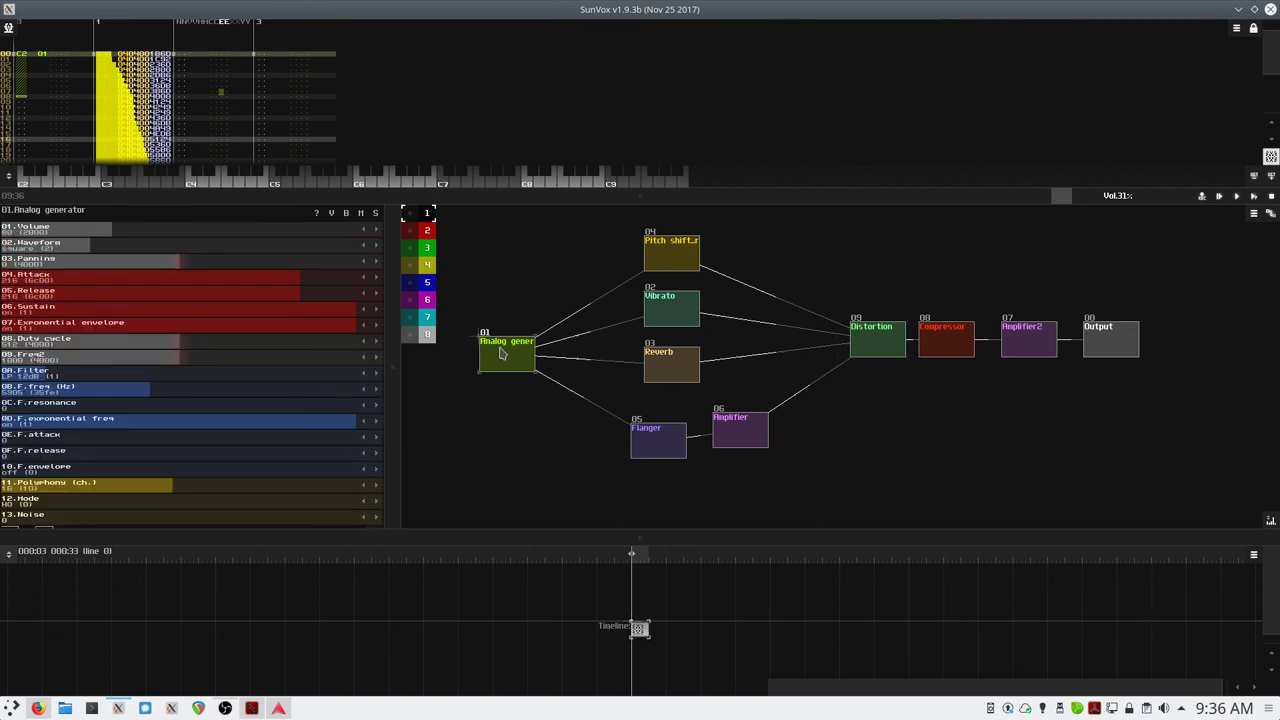
pyautogui.click(885, 355)
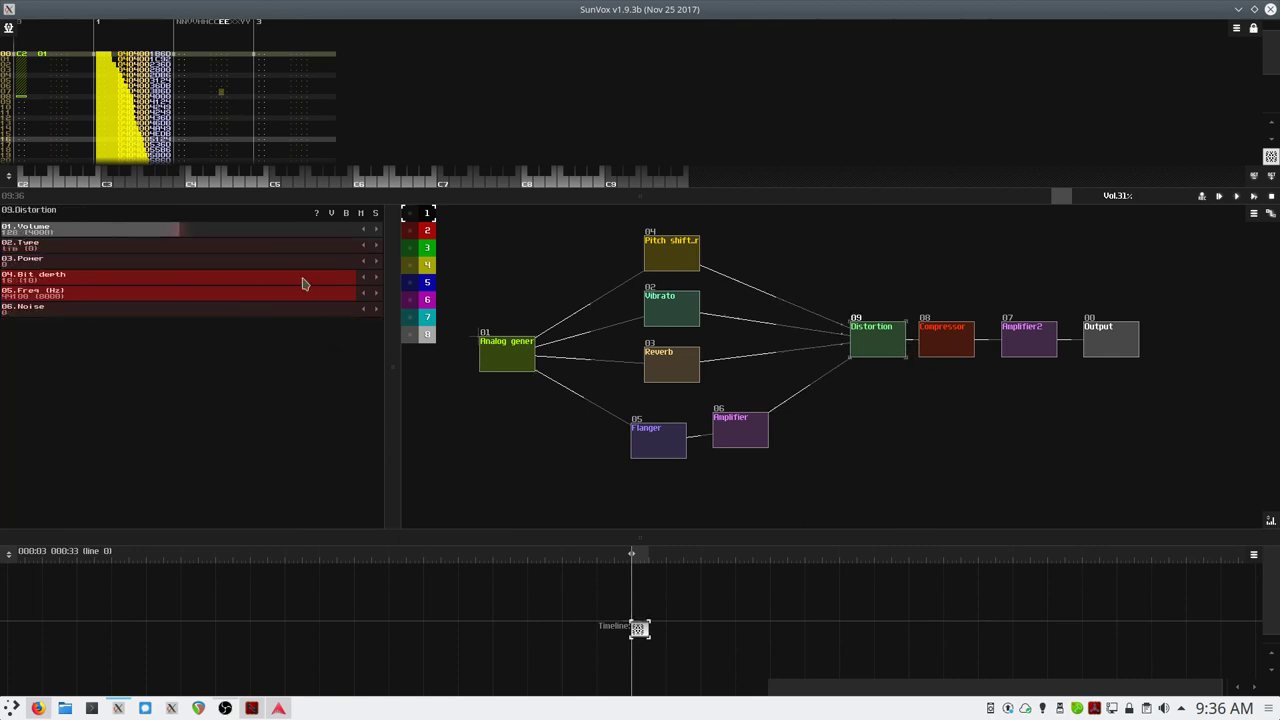
pyautogui.moveTo(351, 283); pyautogui.dragTo(158, 286)
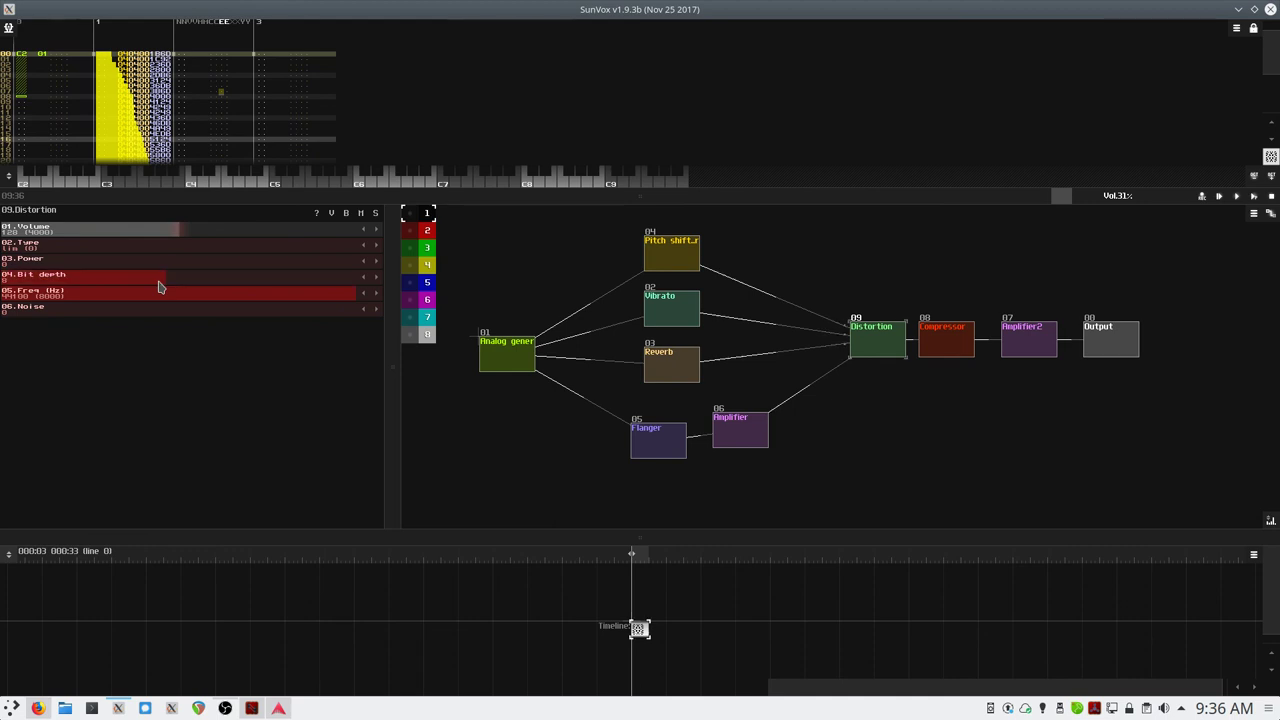
pyautogui.press('space')
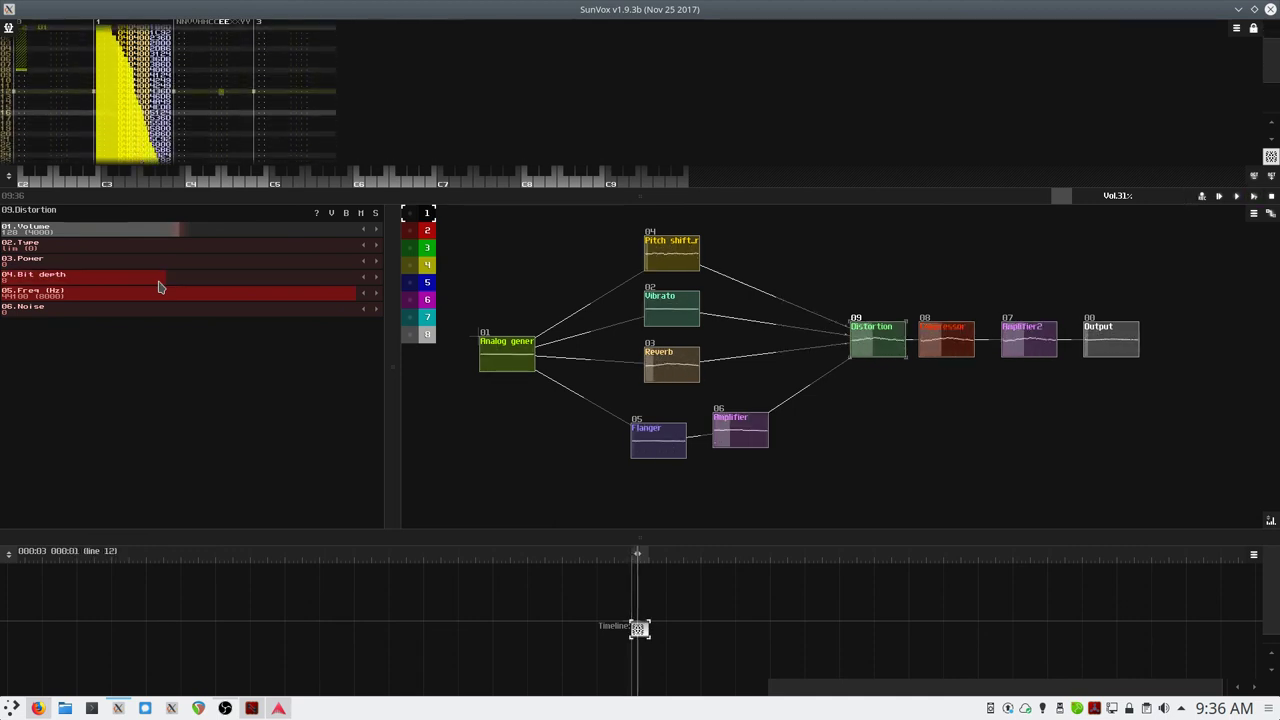
pyautogui.press('space')
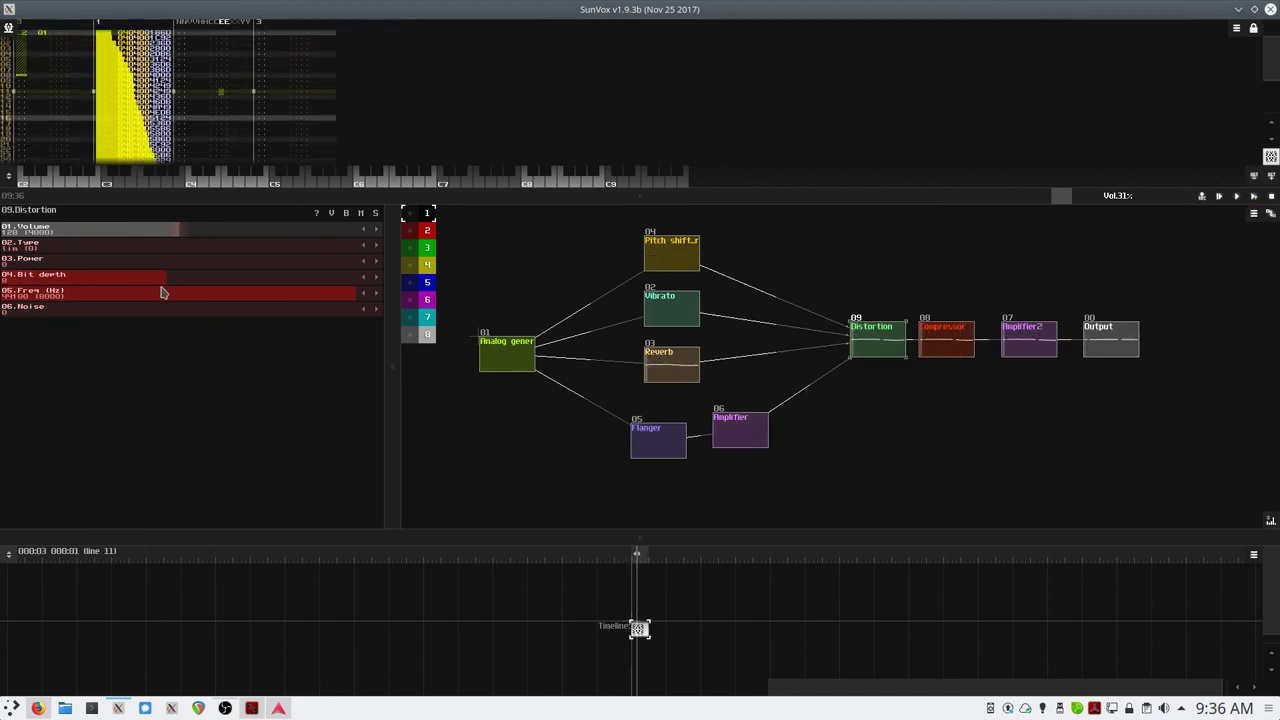
pyautogui.click(8, 28)
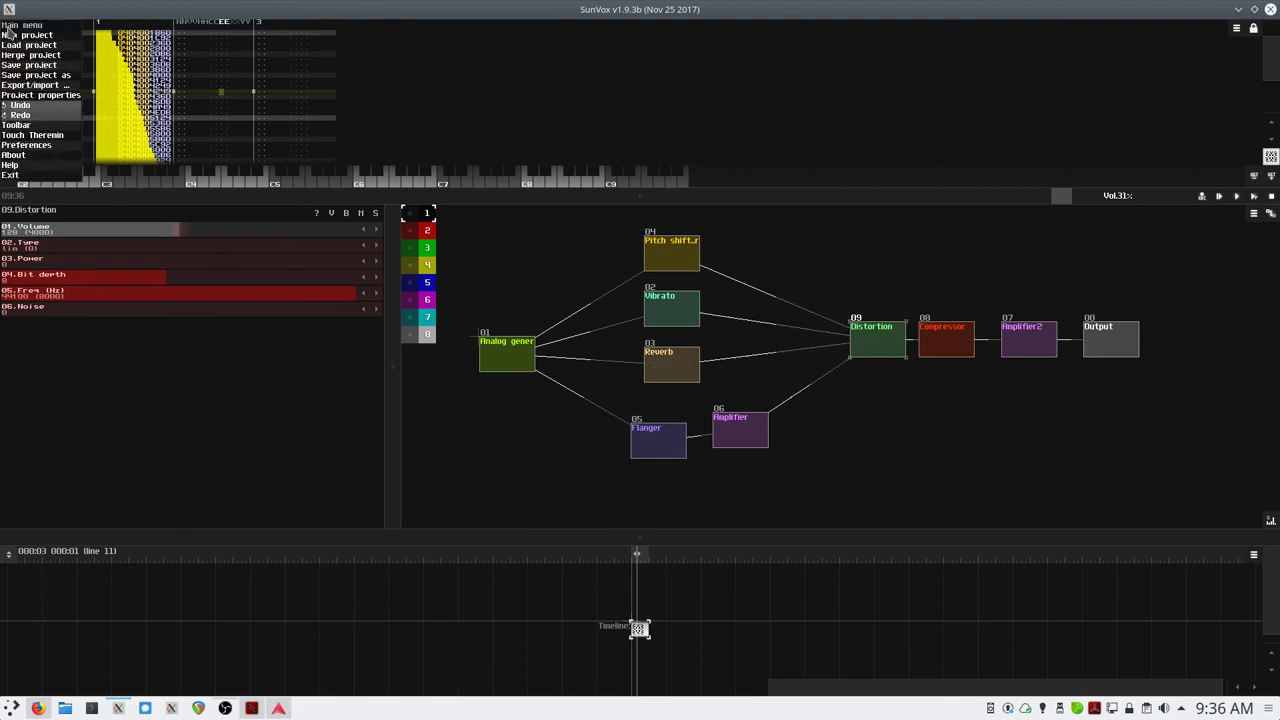
pyautogui.click(40, 85)
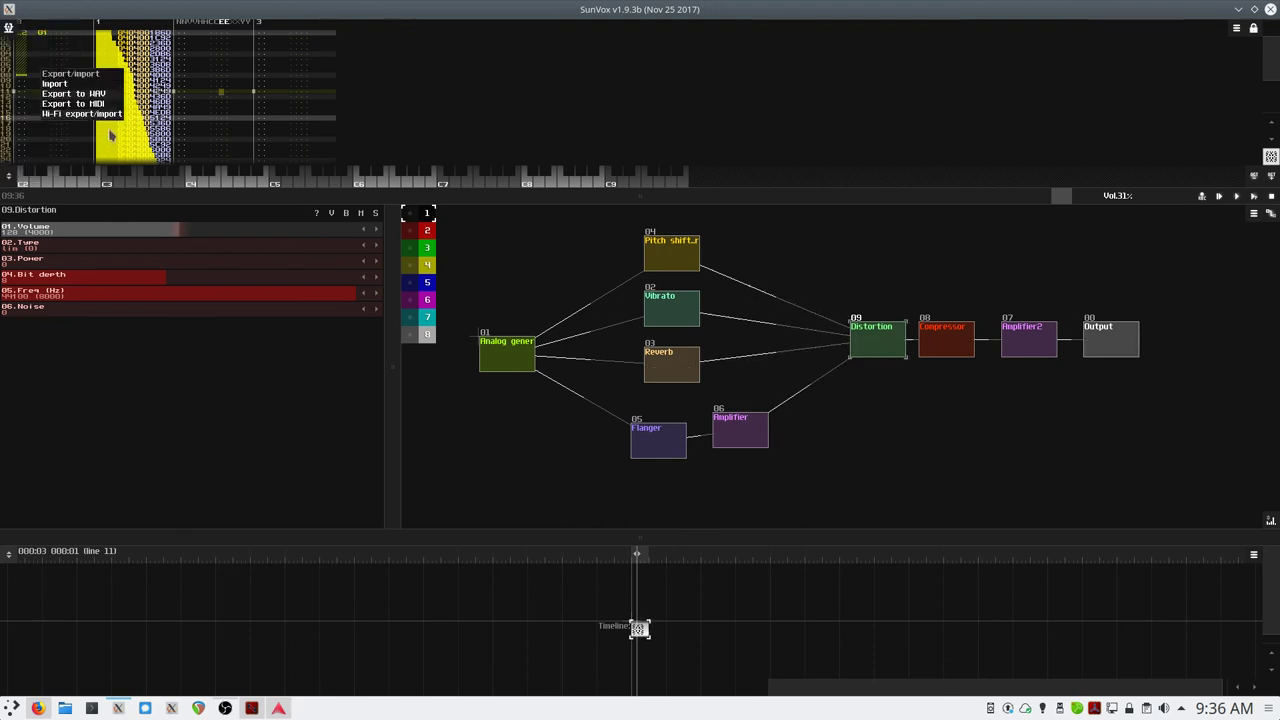
pyautogui.click(133, 383)
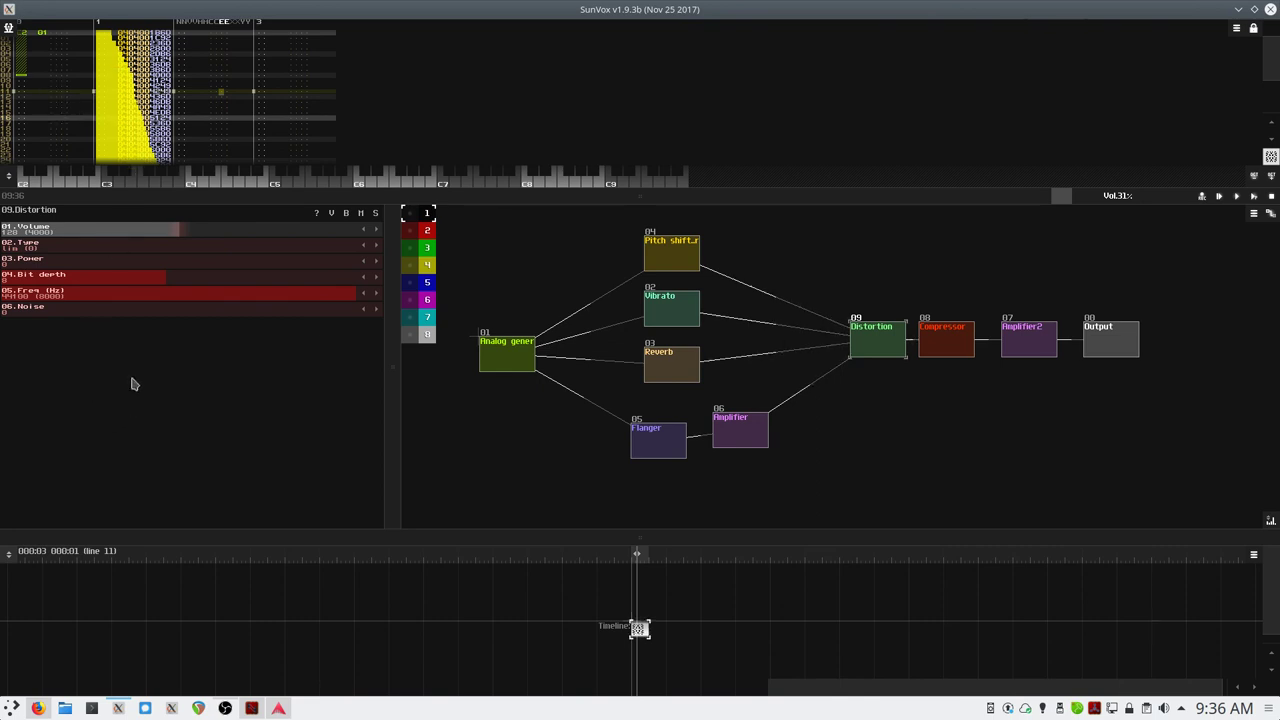
# - Raise the Distortion's Power to 63 and play the pattern to check the sound
pyautogui.moveTo(22, 265); pyautogui.dragTo(104, 270)
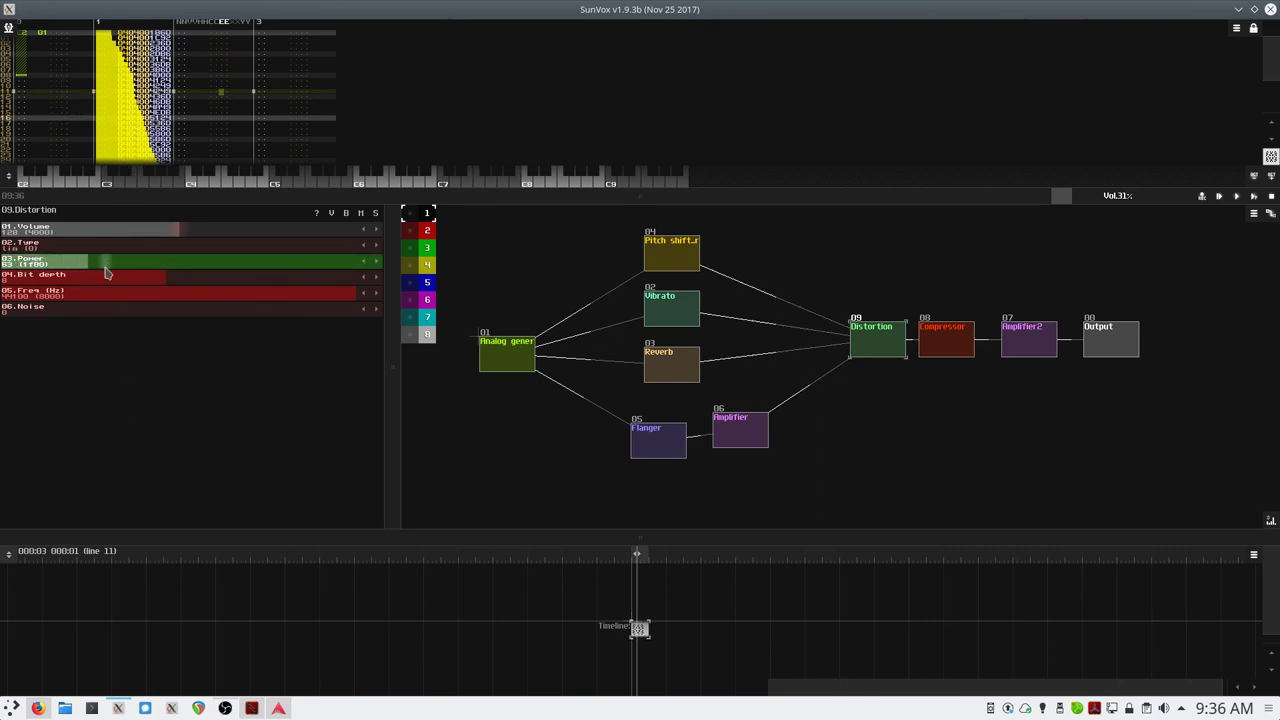
pyautogui.press('space')
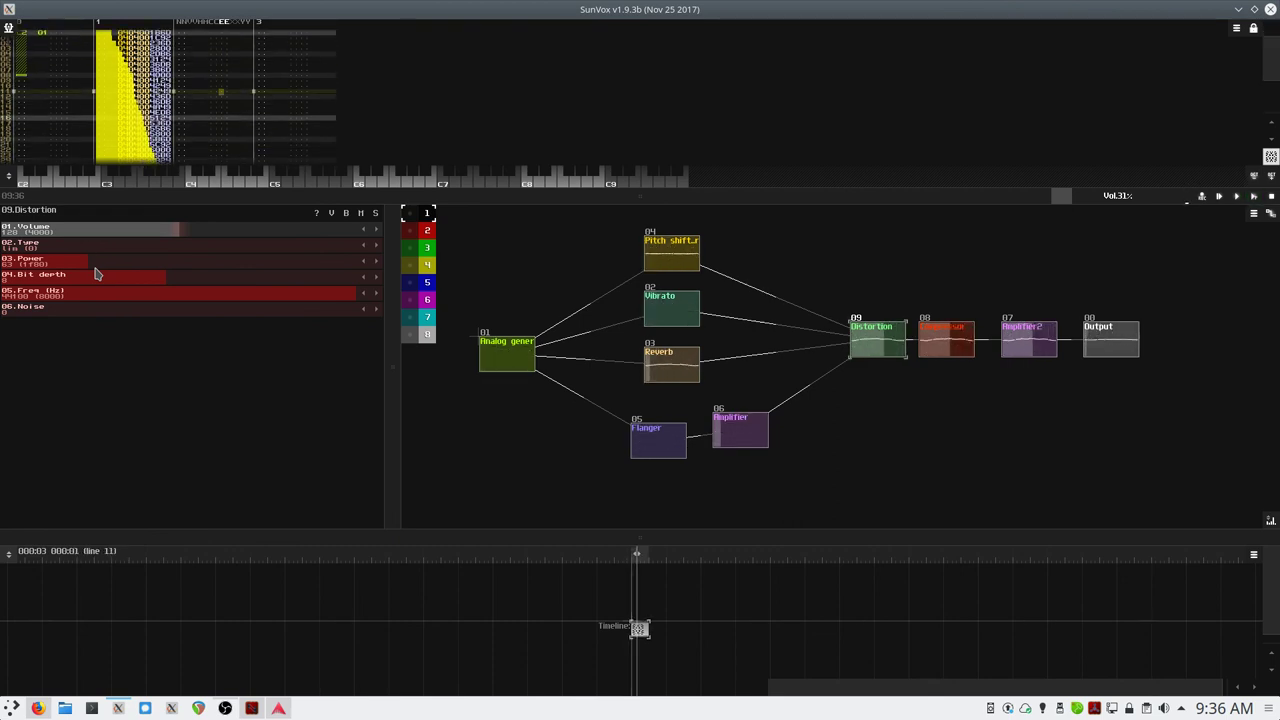
pyautogui.press('space')
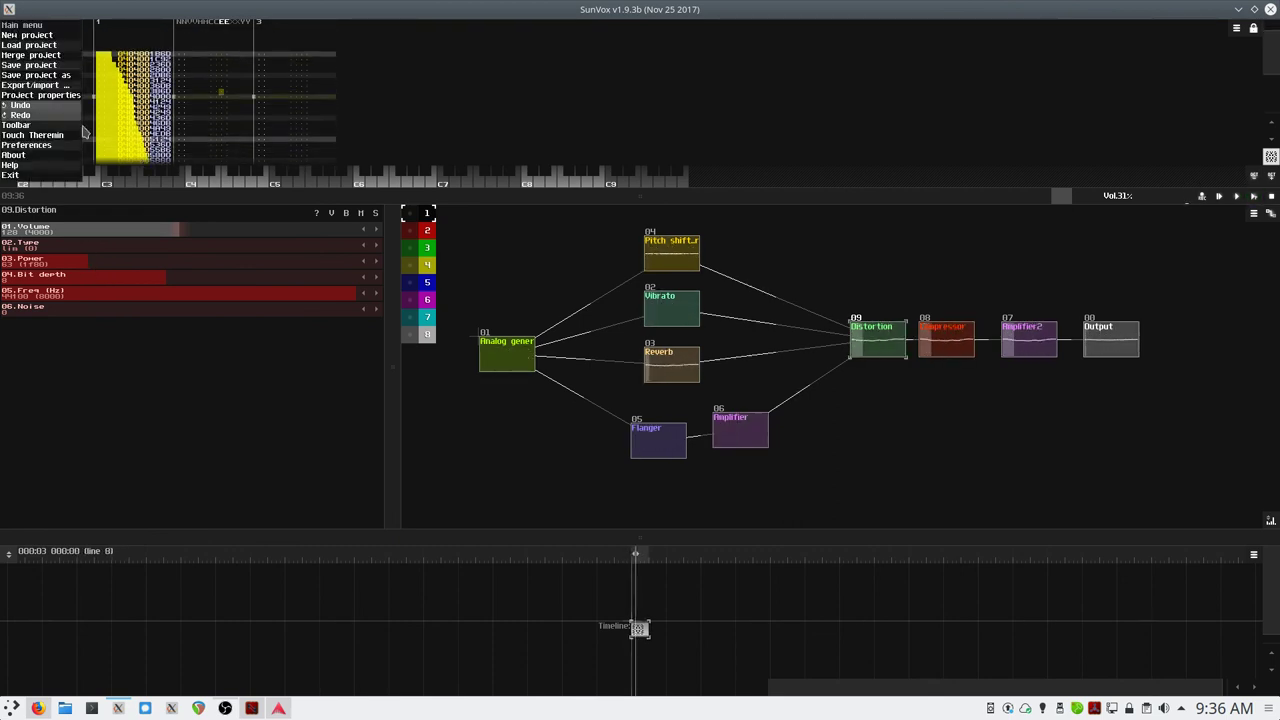
# - Export the altered sound to the Desktop as a second WAV file named boss_entry_02
pyautogui.click(8, 27)
pyautogui.click(40, 88)
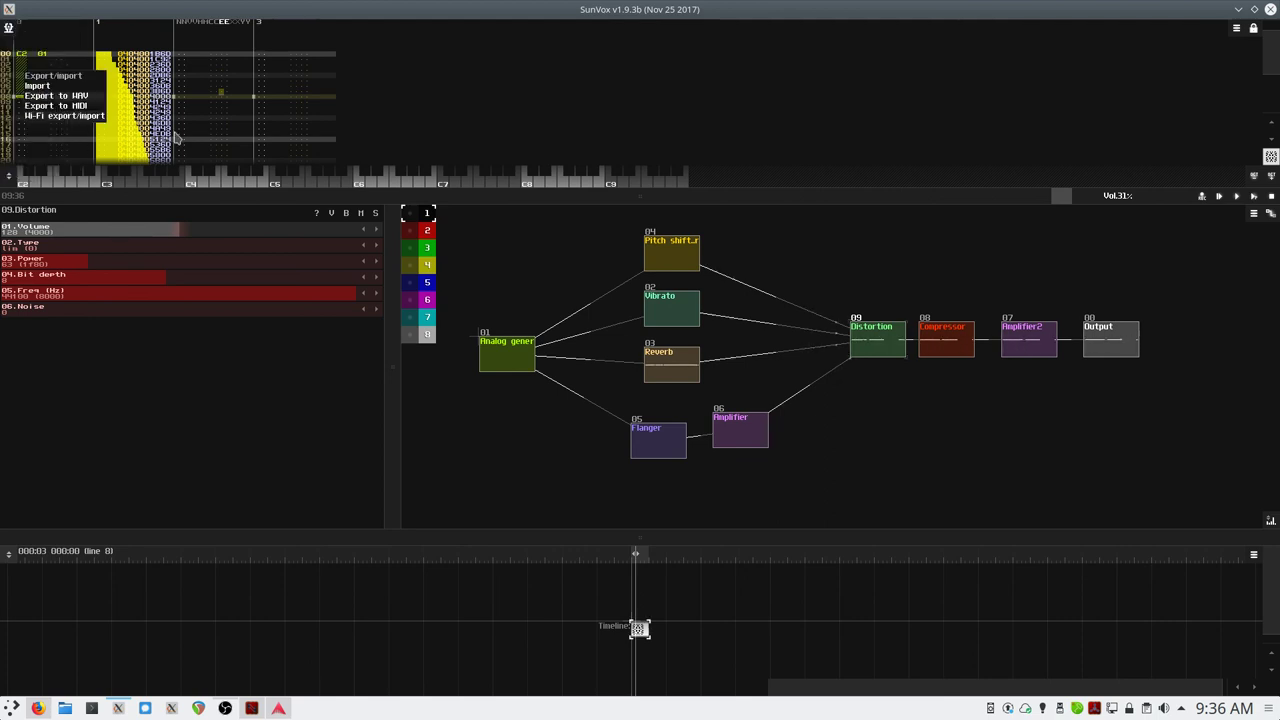
pyautogui.click(90, 96)
pyautogui.click(560, 380)
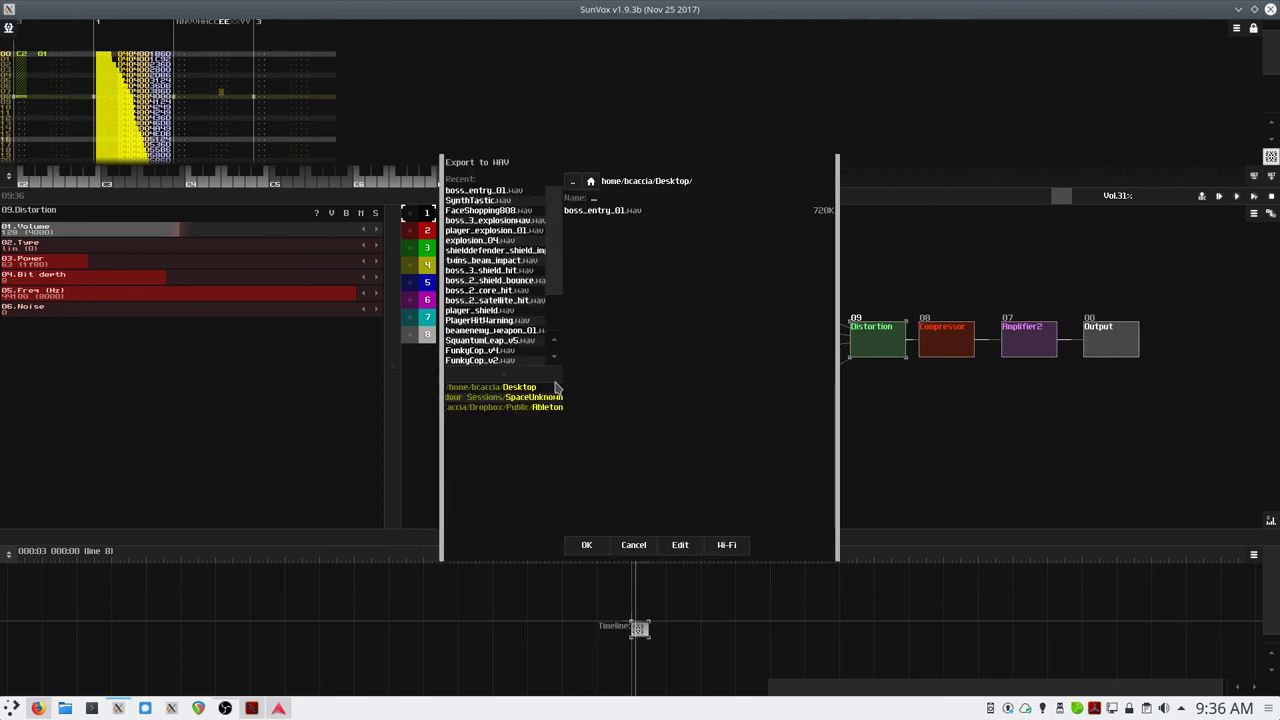
pyautogui.click(645, 213)
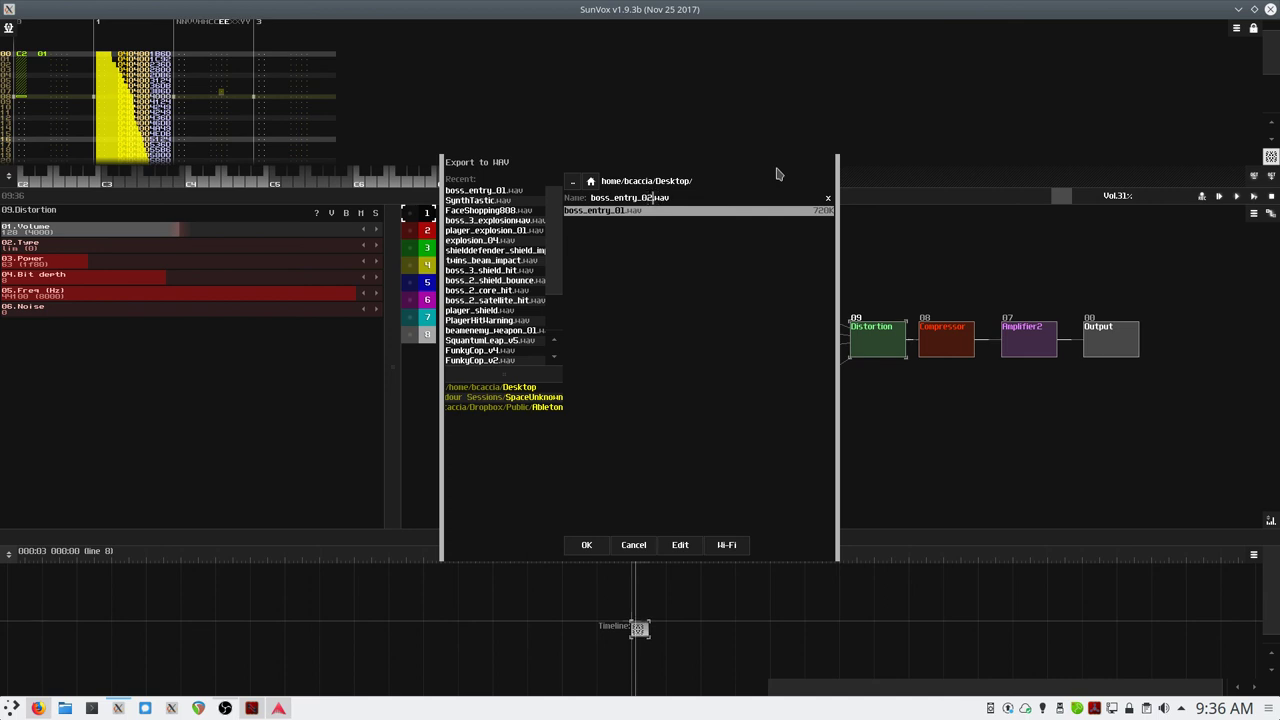
pyautogui.click(586, 544)
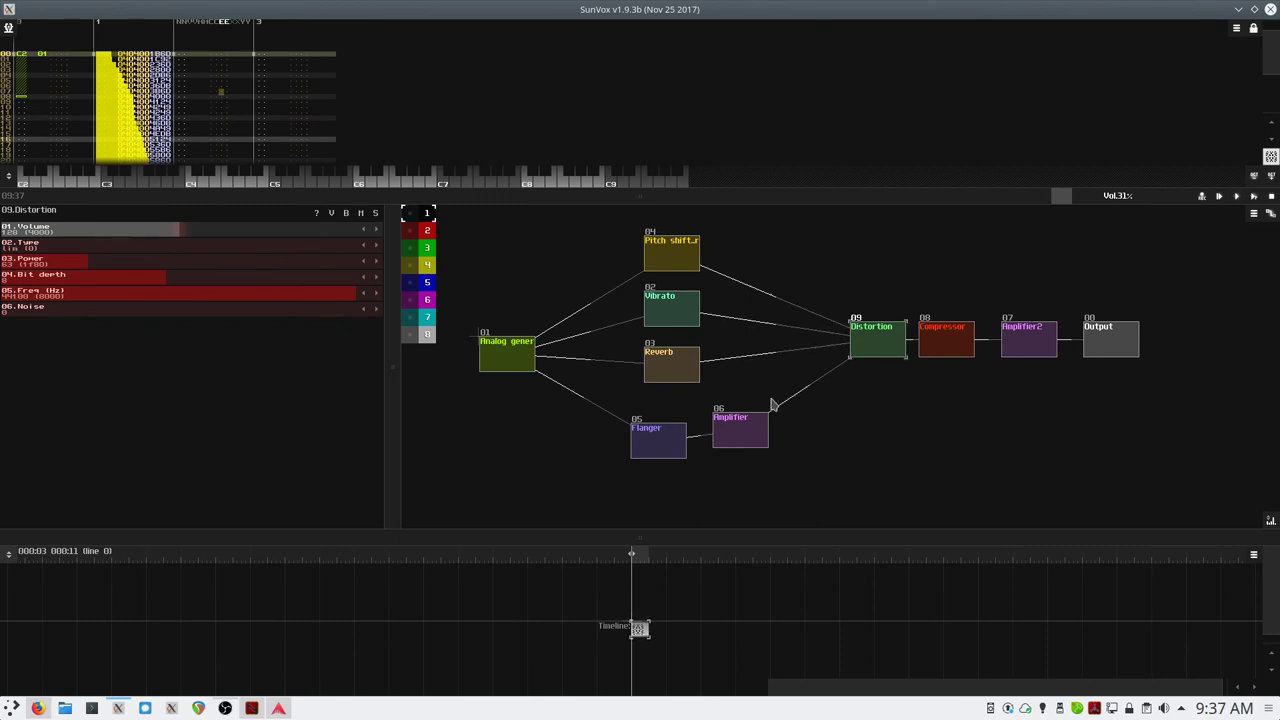
# - Shift the Output and Amplifier2 modules away to open a gap, and disconnect the Compressor from Amplifier2
pyautogui.moveTo(1112, 344); pyautogui.dragTo(1208, 345)
pyautogui.moveTo(1048, 346); pyautogui.dragTo(1157, 348)
pyautogui.moveTo(932, 344); pyautogui.dragTo(1154, 344)
# - Add a Pitch shifter connected between the Compressor and Amplifier2, and audition the pattern
pyautogui.doubleClick(1021, 341)
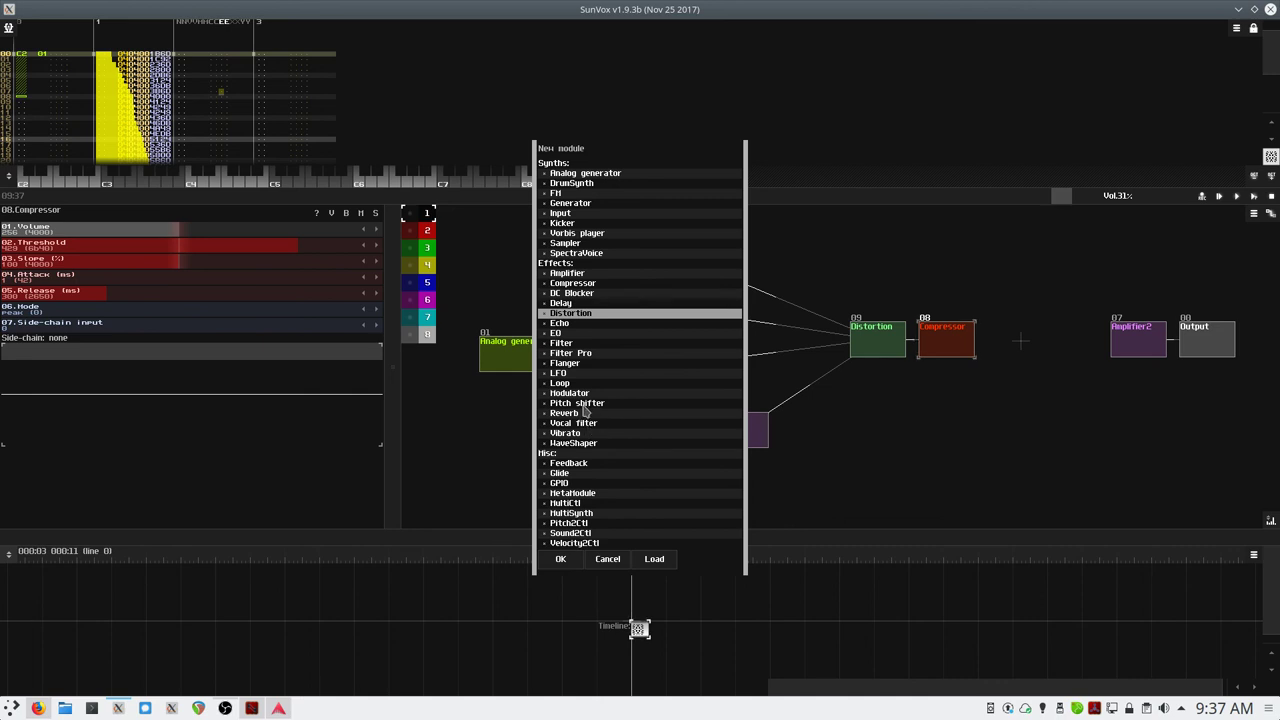
pyautogui.doubleClick(584, 404)
pyautogui.moveTo(953, 339); pyautogui.dragTo(1140, 344)
pyautogui.press('space')
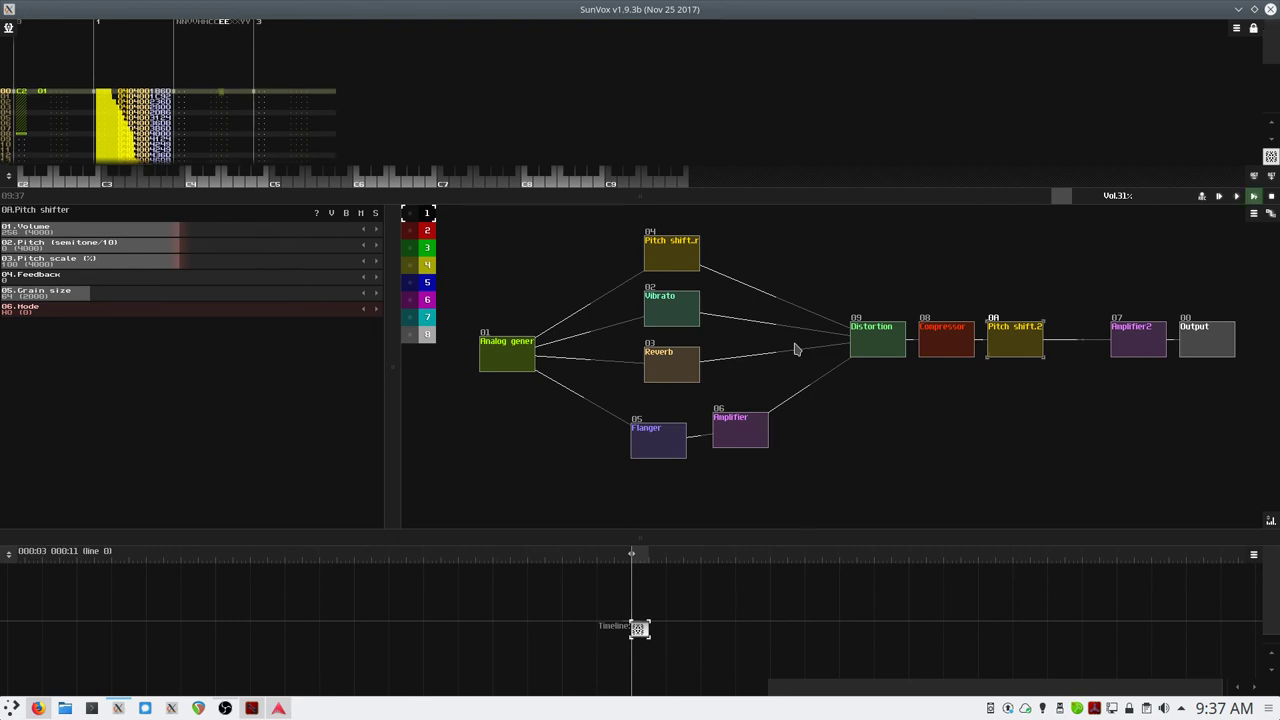
pyautogui.press('space')
# - Try muting and soloing the Distortion, set it to bypass, and audition the pattern
pyautogui.click(944, 347)
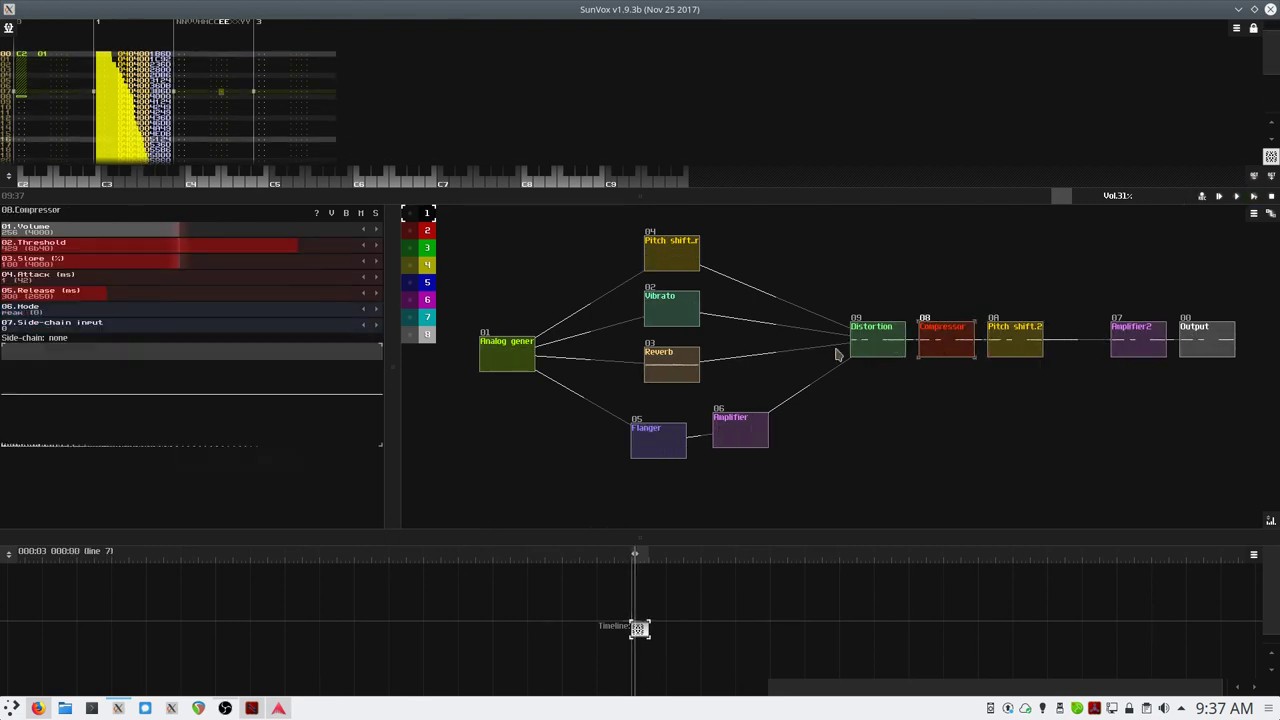
pyautogui.click(878, 345)
pyautogui.click(361, 214)
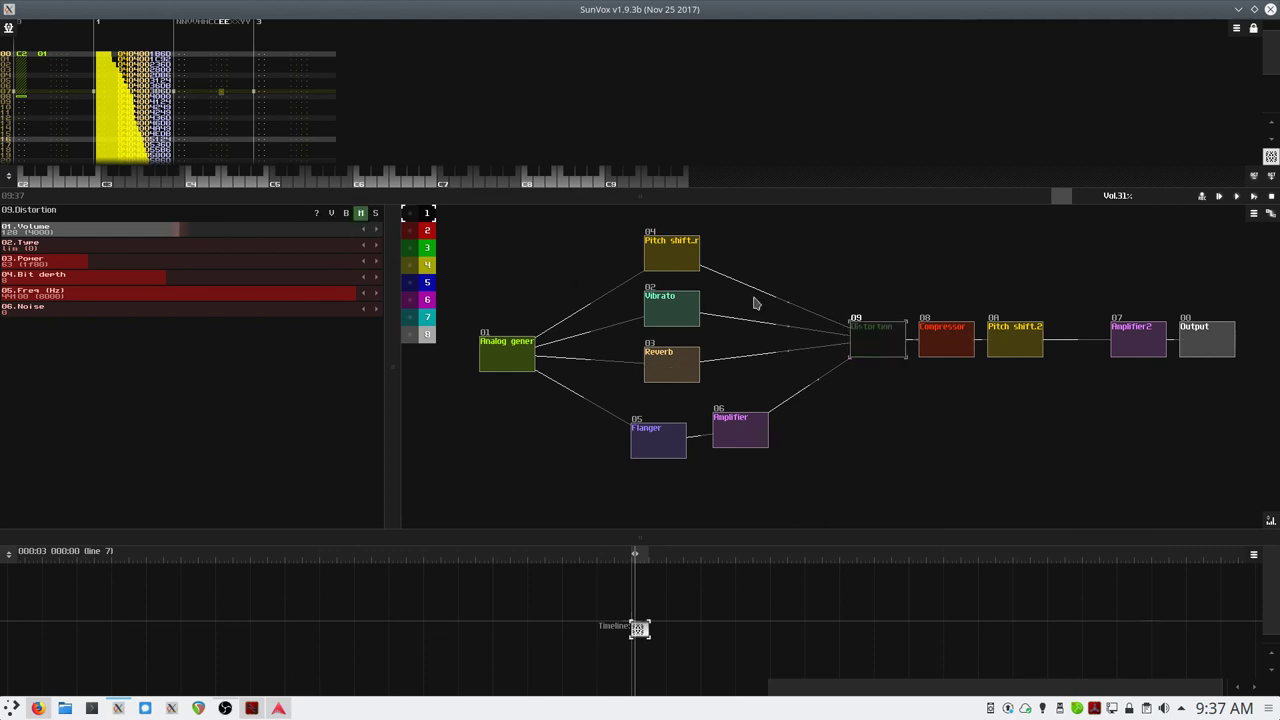
pyautogui.click(373, 216)
pyautogui.click(375, 216)
pyautogui.click(358, 216)
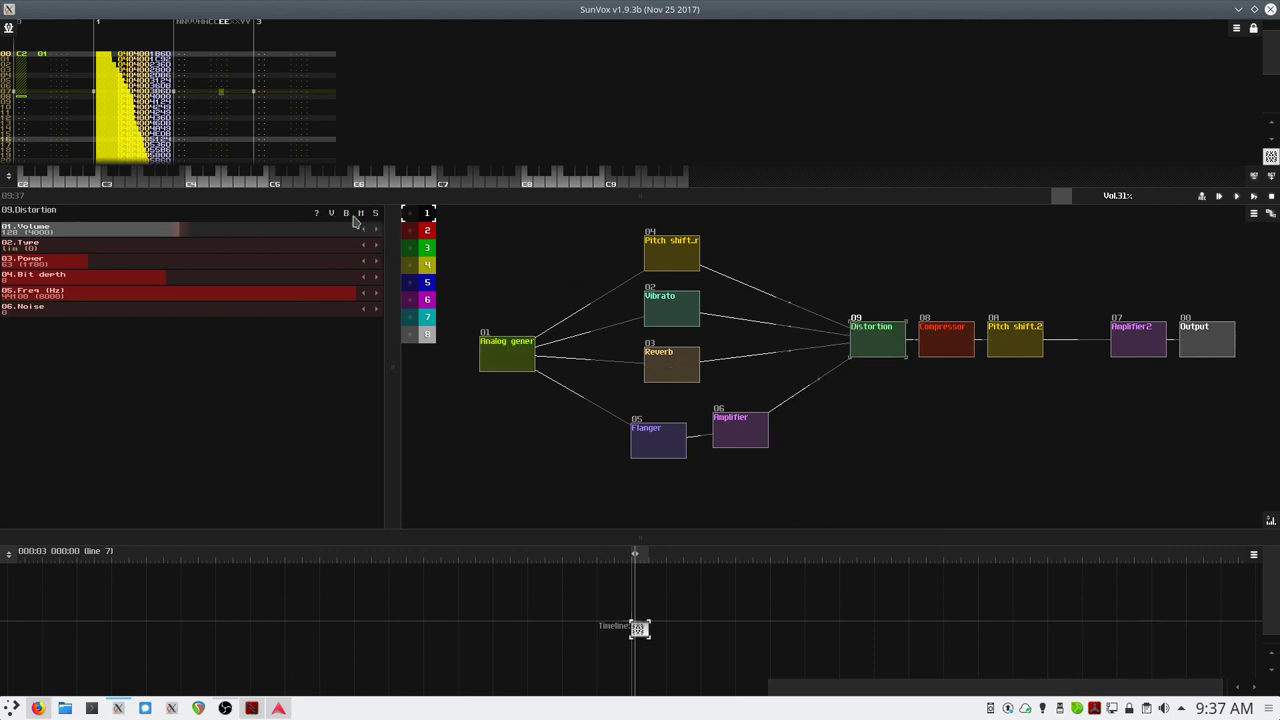
pyautogui.click(357, 216)
pyautogui.click(358, 216)
pyautogui.click(346, 214)
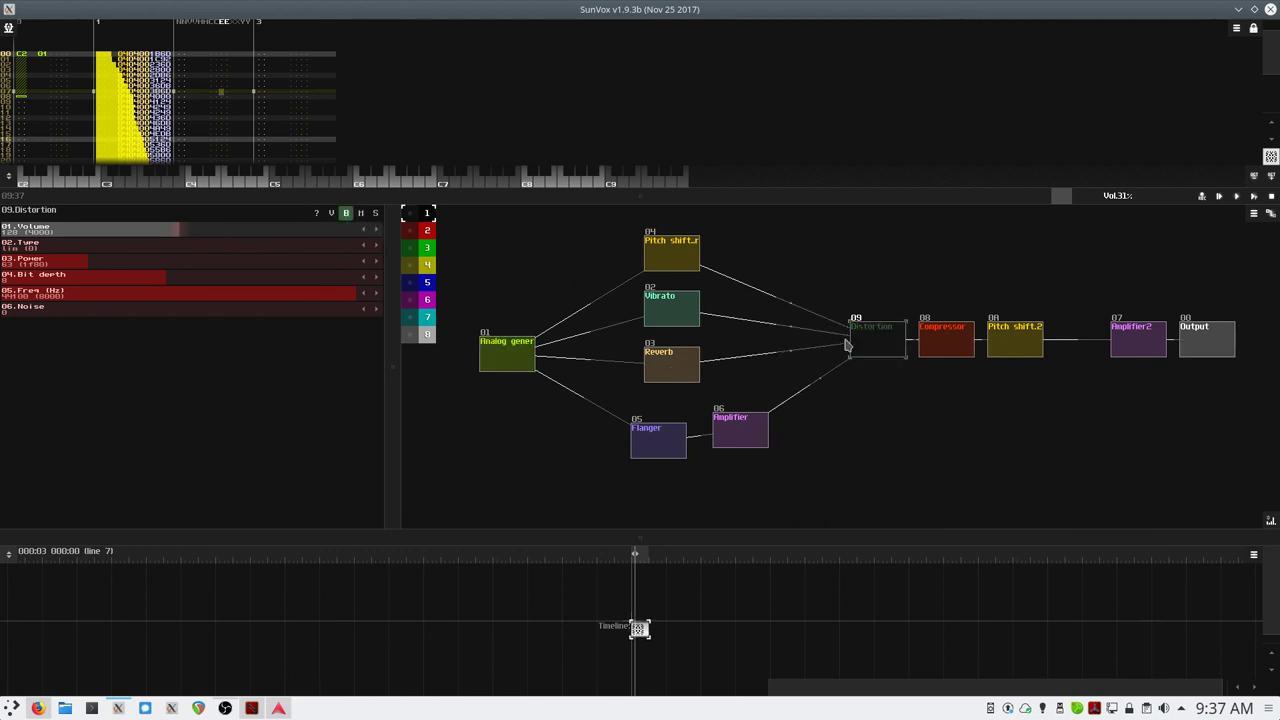
pyautogui.press('space')
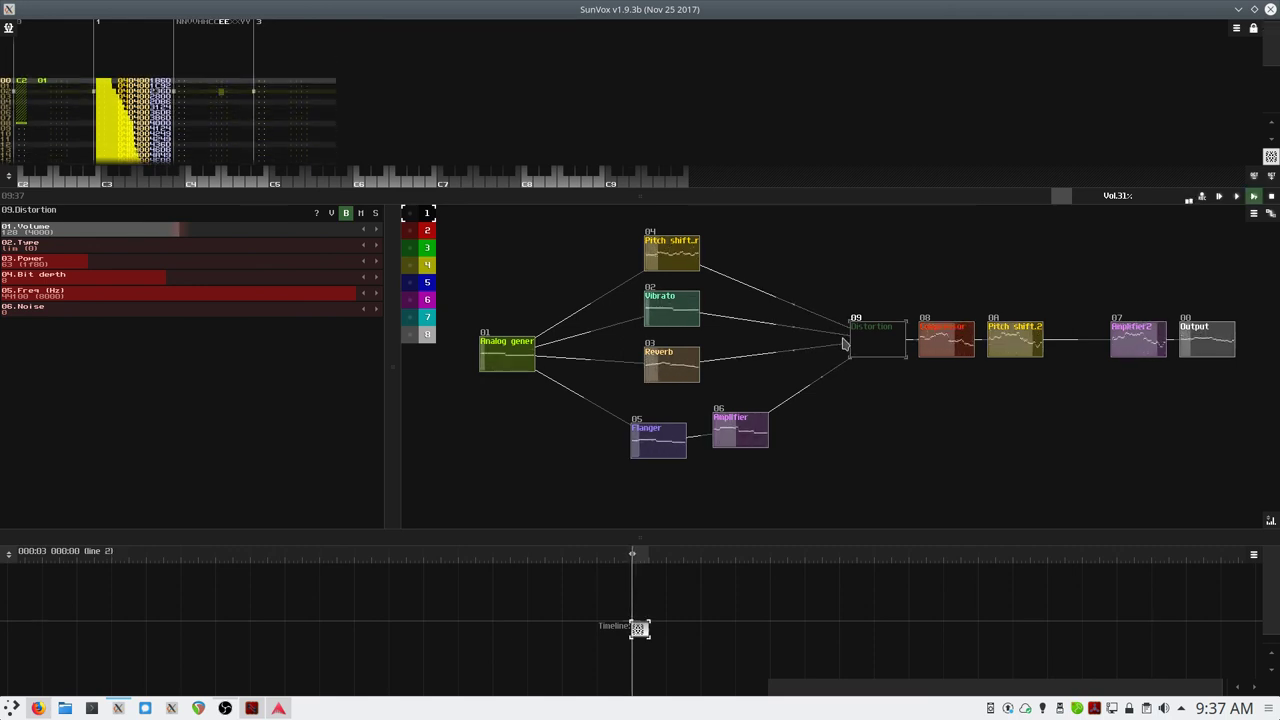
pyautogui.press('space')
# - Set the new Pitch shifter's Pitch to 5 during playback, and stop the pattern
pyautogui.click(1026, 345)
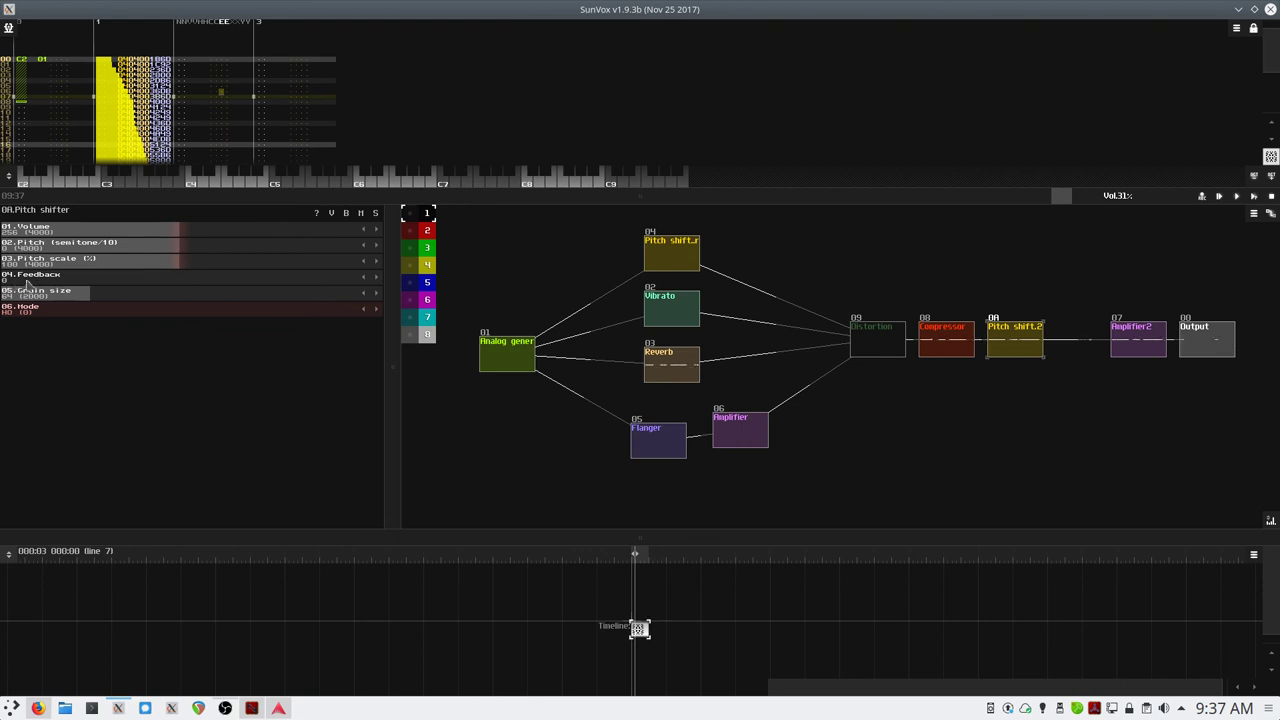
pyautogui.press('space')
pyautogui.moveTo(157, 244)
pyautogui.mouseDown()
pyautogui.moveTo(227, 244)
pyautogui.moveTo(133, 245)
pyautogui.moveTo(172, 252)
pyautogui.mouseUp()
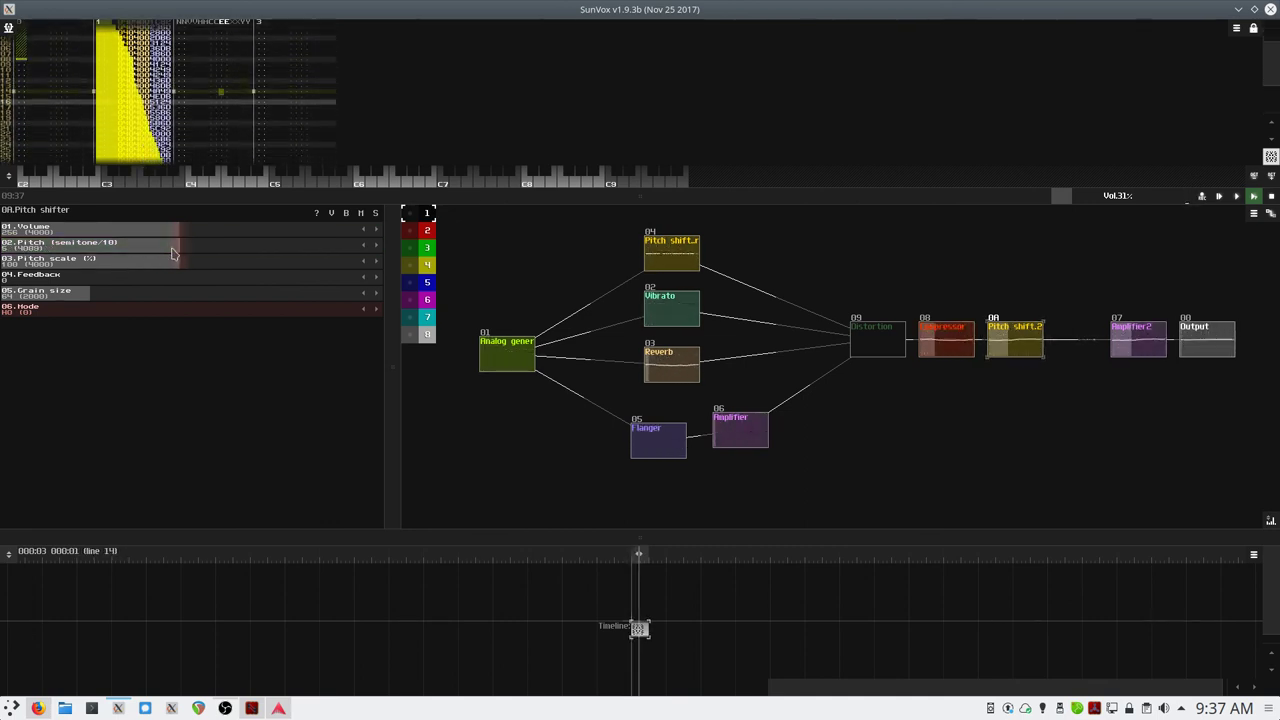
pyautogui.press('space')
pyautogui.click(9, 29)
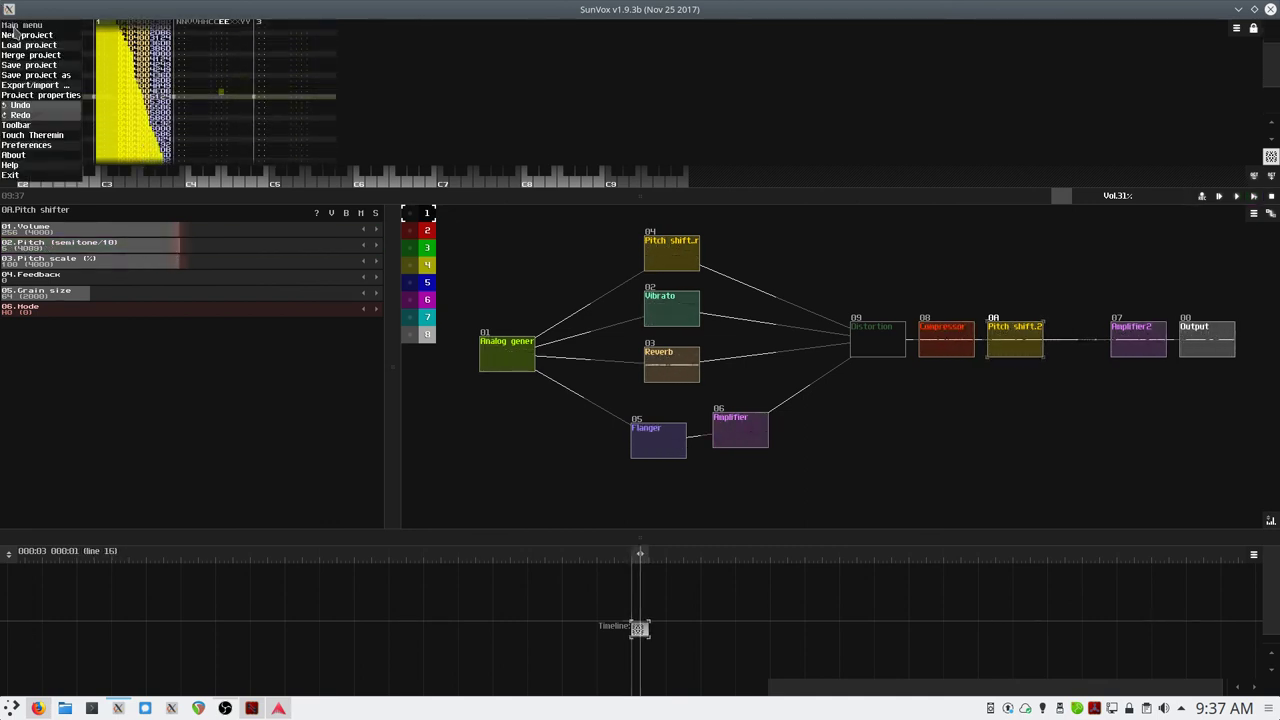
pyautogui.click(40, 75)
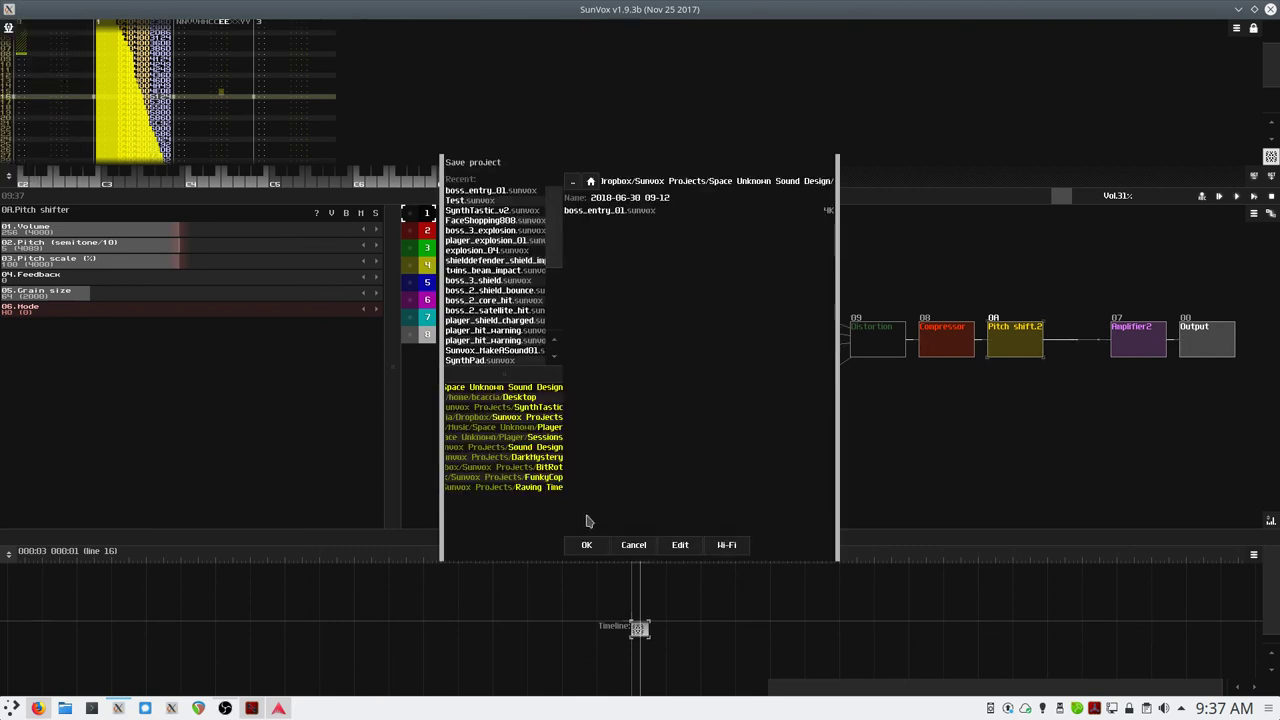
pyautogui.click(633, 546)
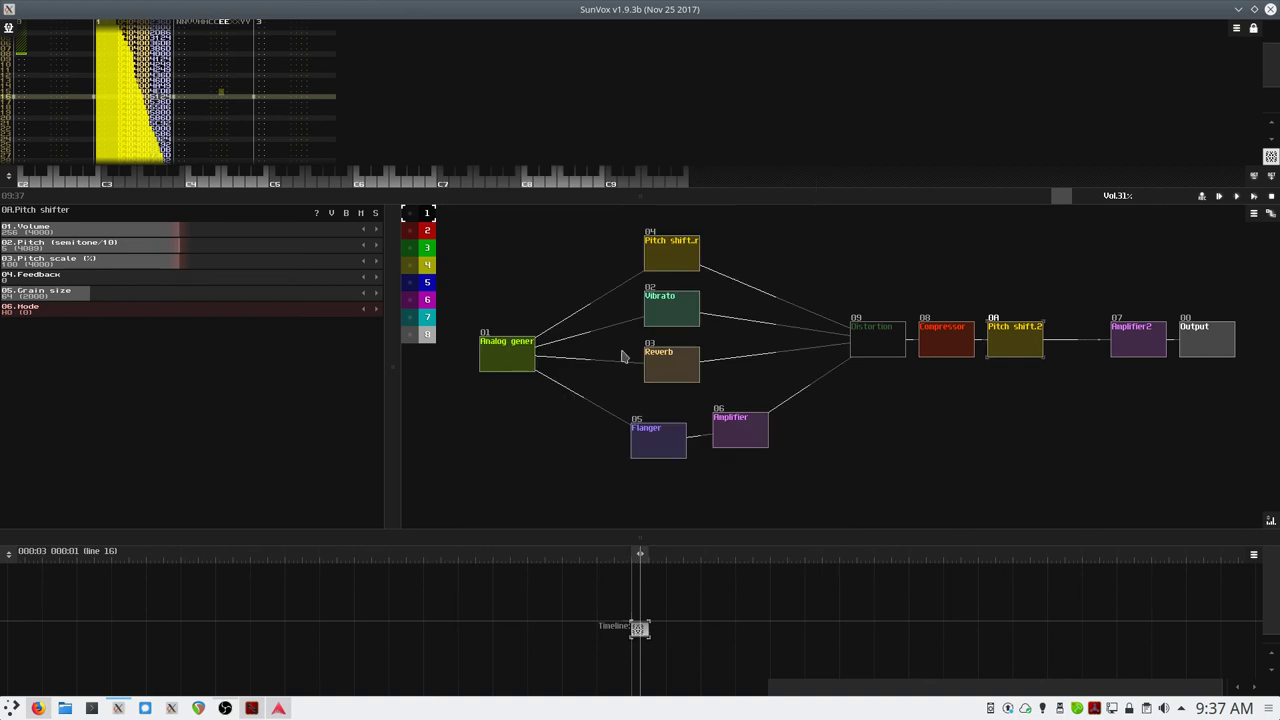
# - Enlarge the pattern editor and write the new Pitch shifter's Pitch value of 5 into the third track's first line
pyautogui.moveTo(354, 196); pyautogui.dragTo(372, 390)
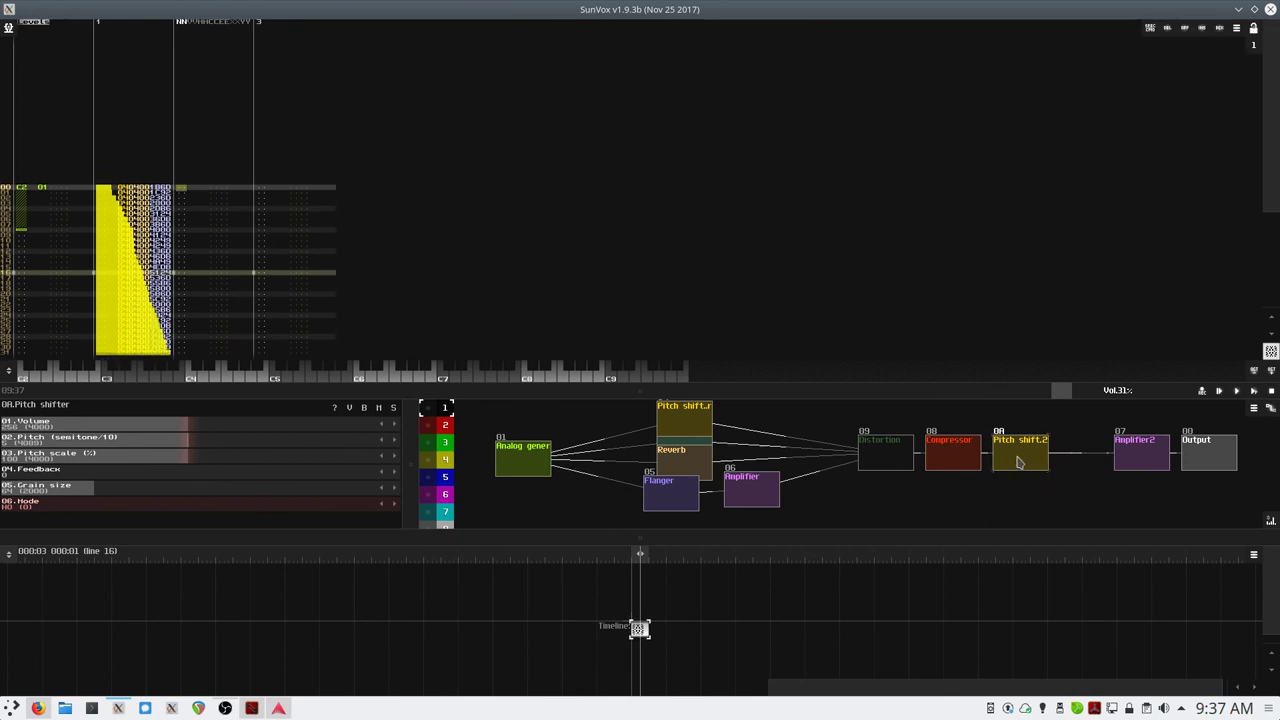
pyautogui.rightClick(106, 441)
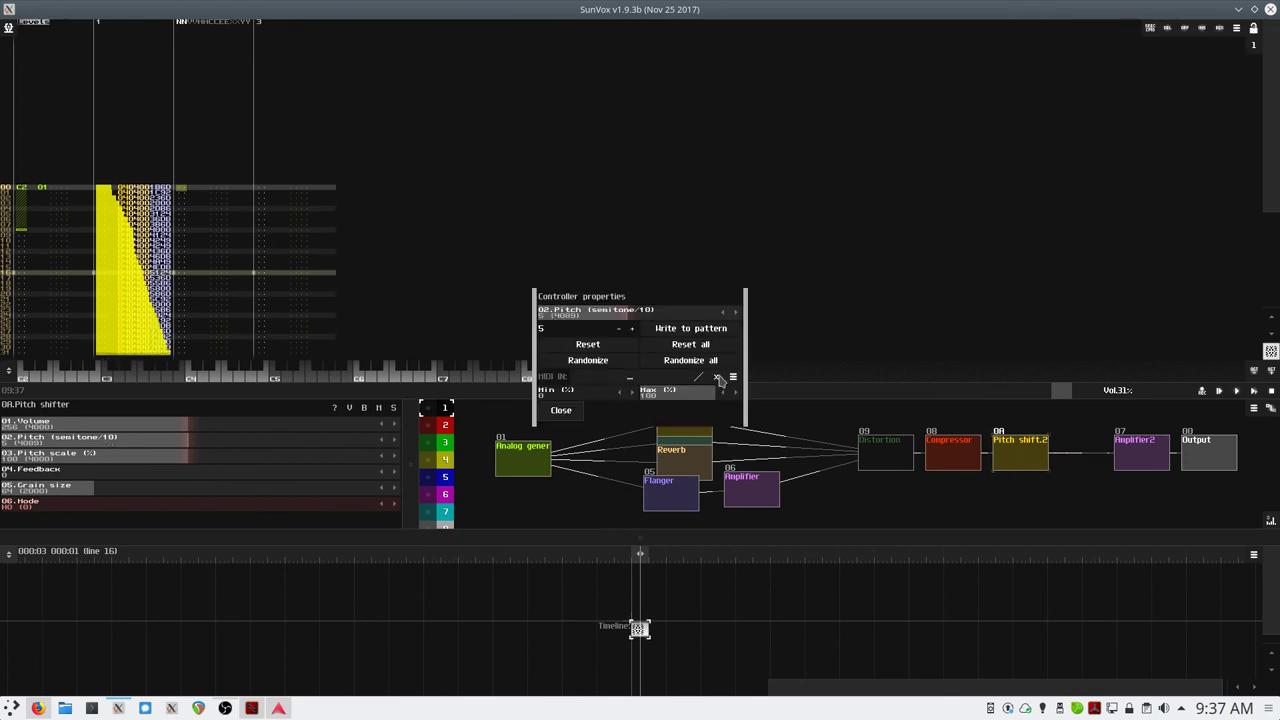
pyautogui.click(690, 328)
pyautogui.click(561, 412)
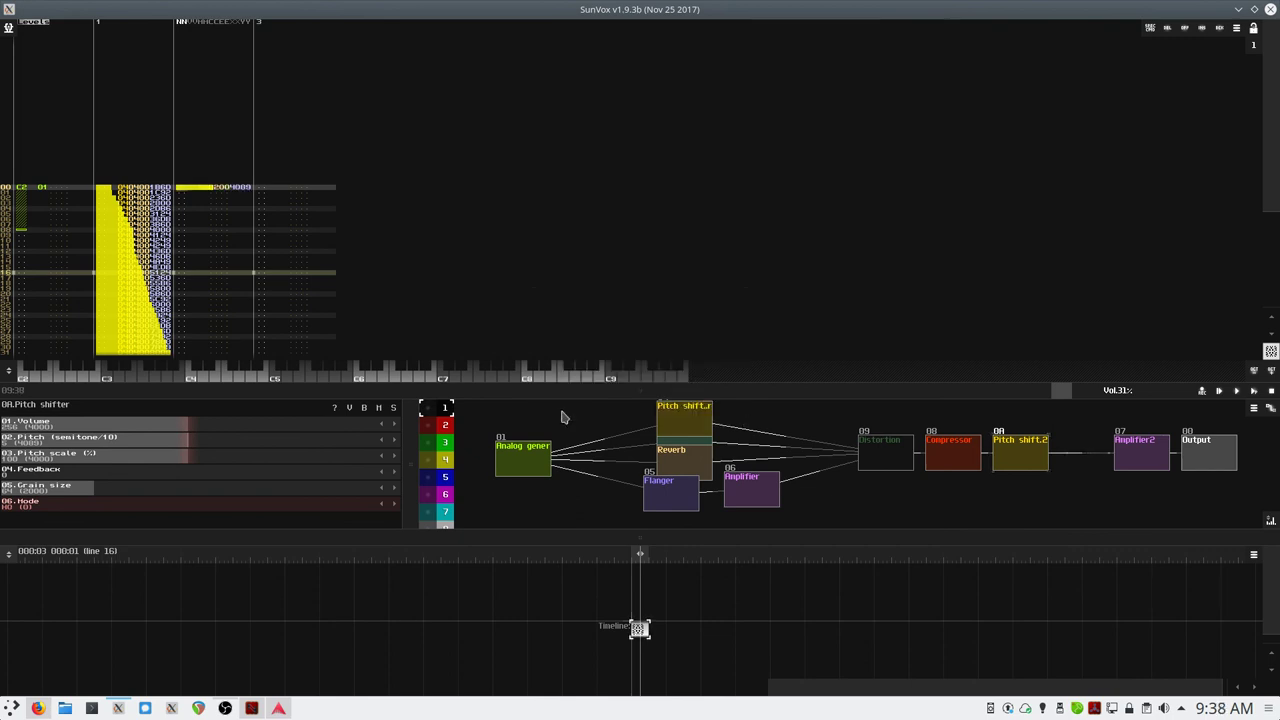
# - Duplicate the first line's Pitch entry down the whole third track of the pattern
pyautogui.press('space')
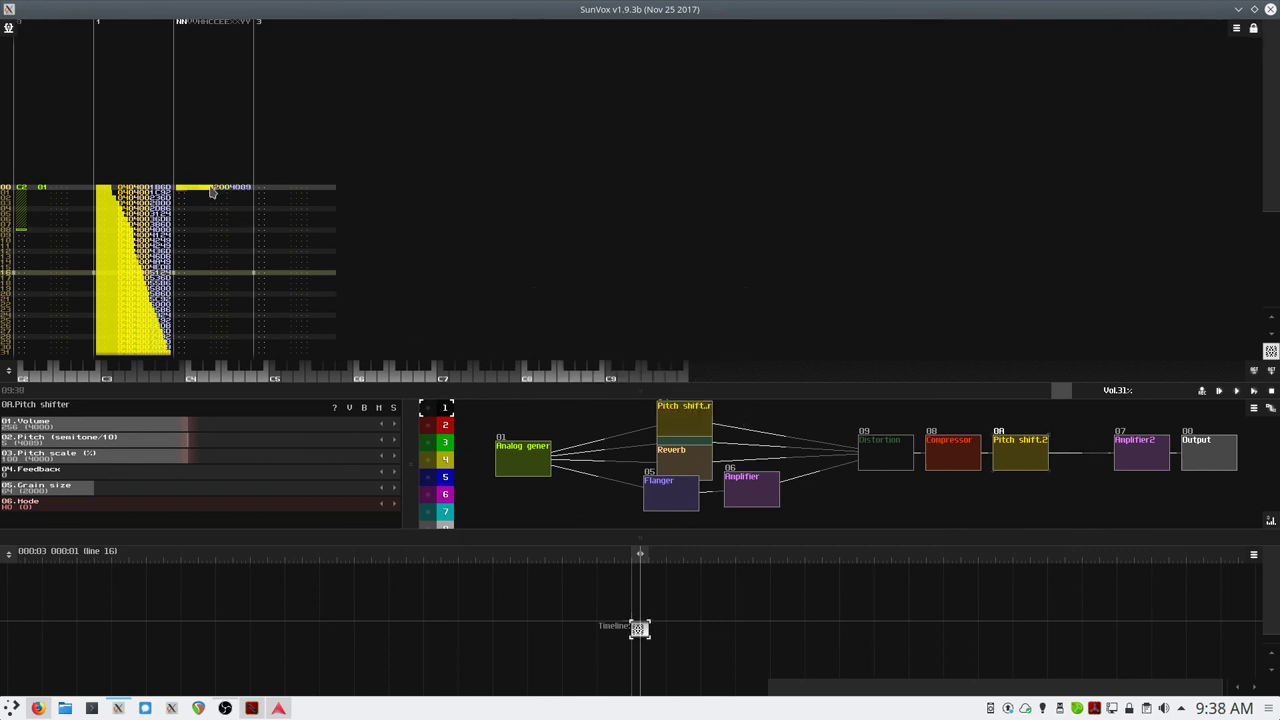
pyautogui.moveTo(210, 188); pyautogui.dragTo(244, 189)
pyautogui.rightClick(244, 189)
pyautogui.click(271, 296)
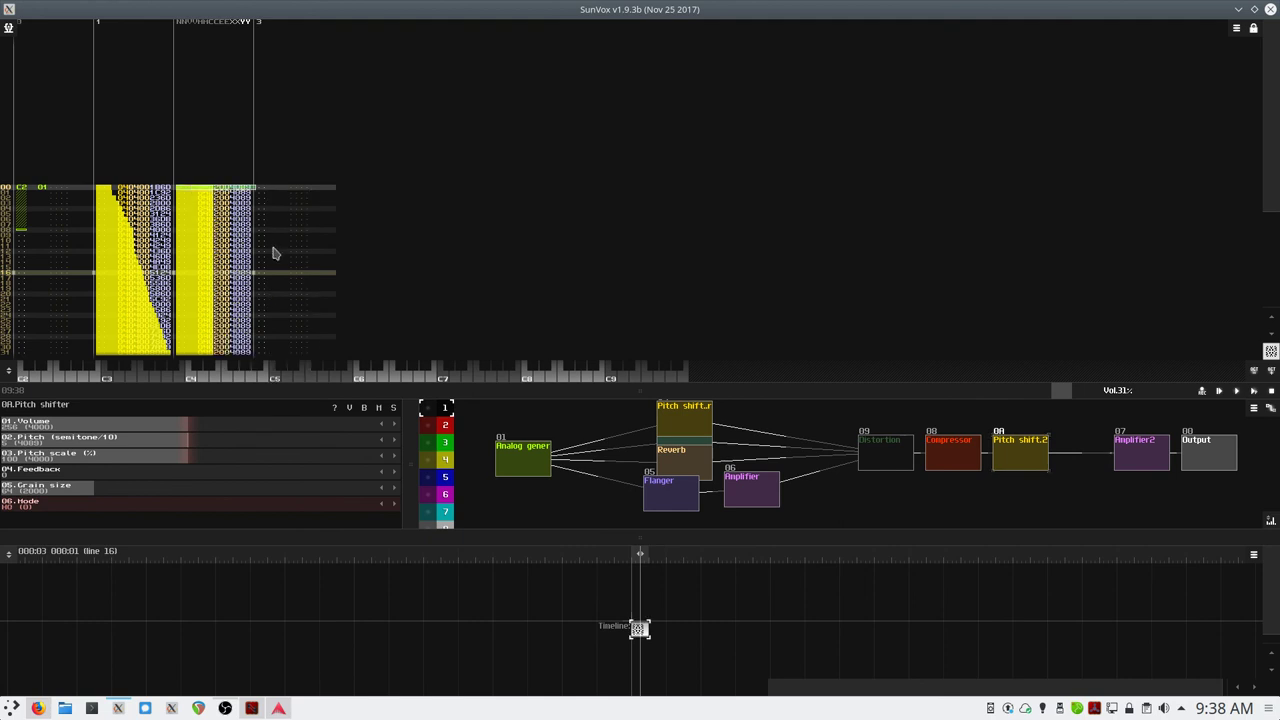
# - Write a rising ramp of low Pitch values over the third track's opening lines and play the pattern
pyautogui.press('space')
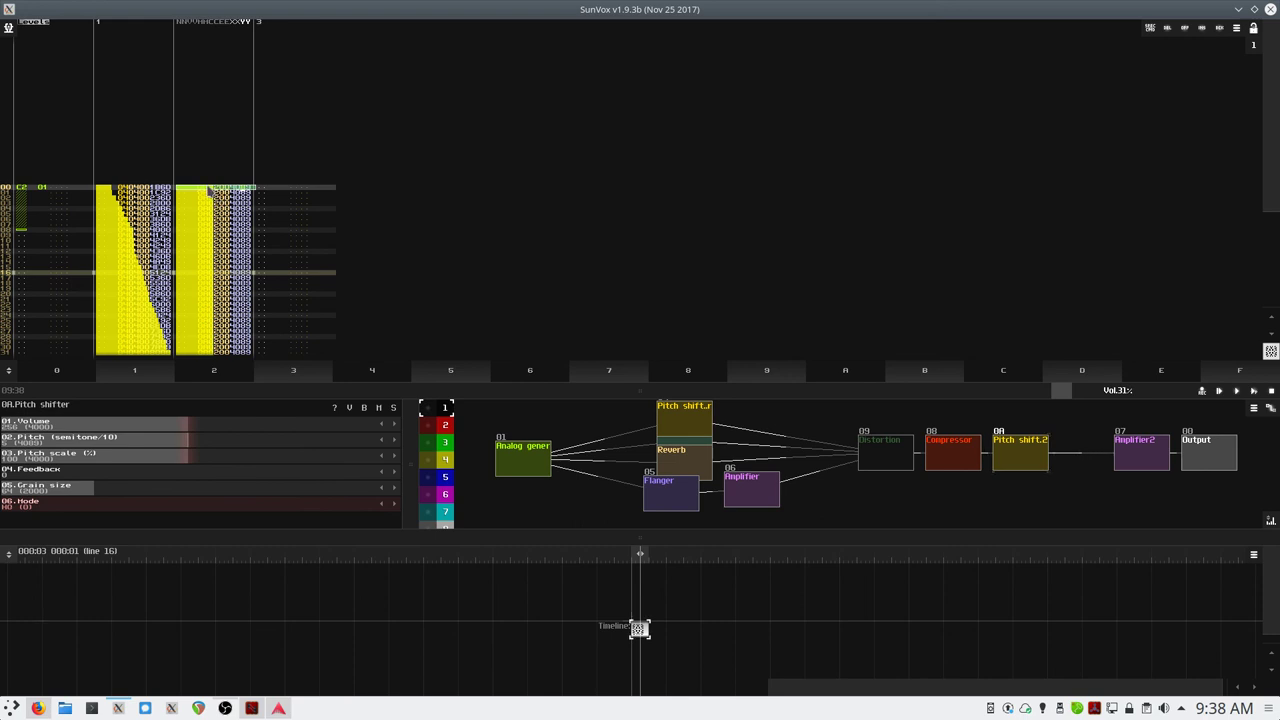
pyautogui.click(208, 188)
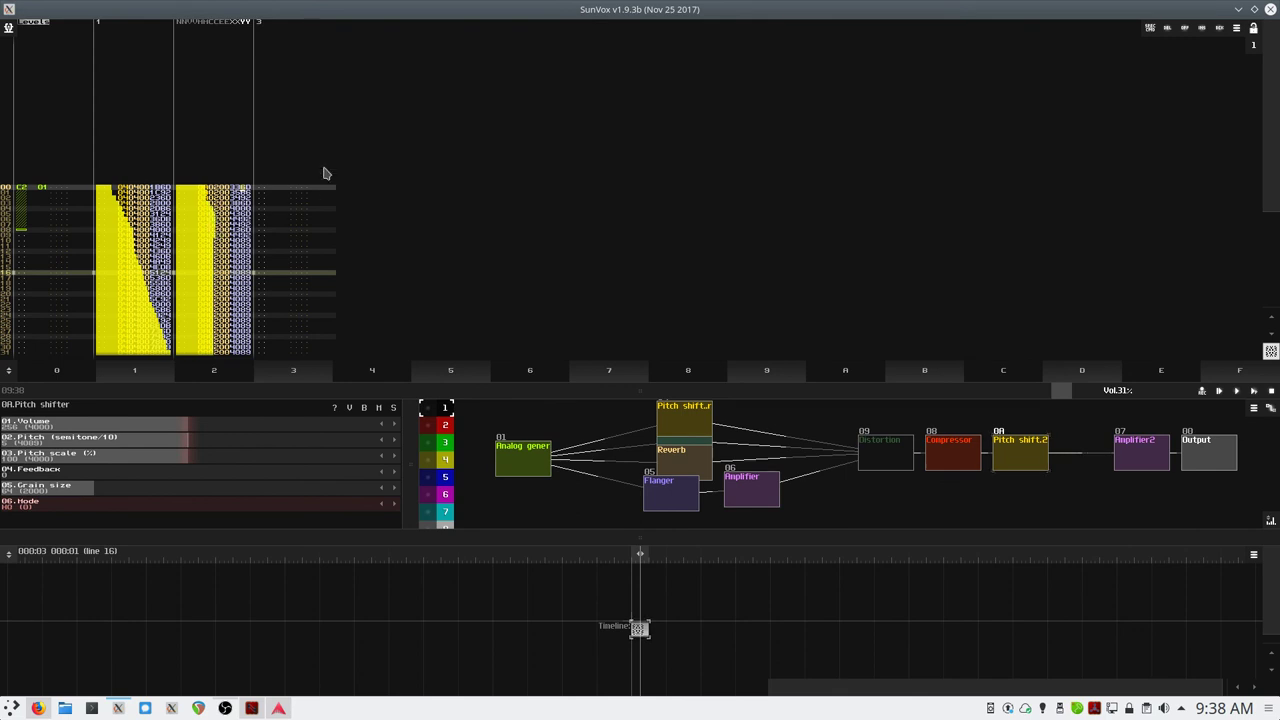
pyautogui.press('Return')
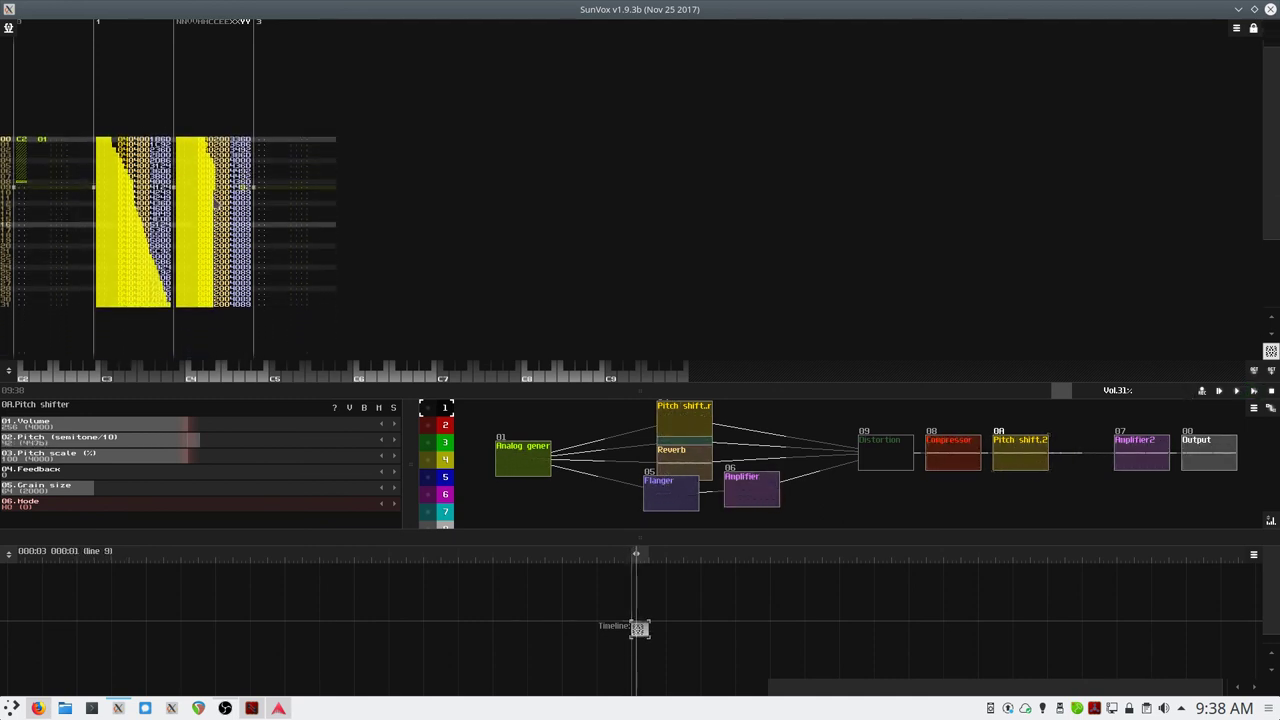
# - Audition the pattern repeatedly from the start to judge the new Pitch ramp
pyautogui.press('space')
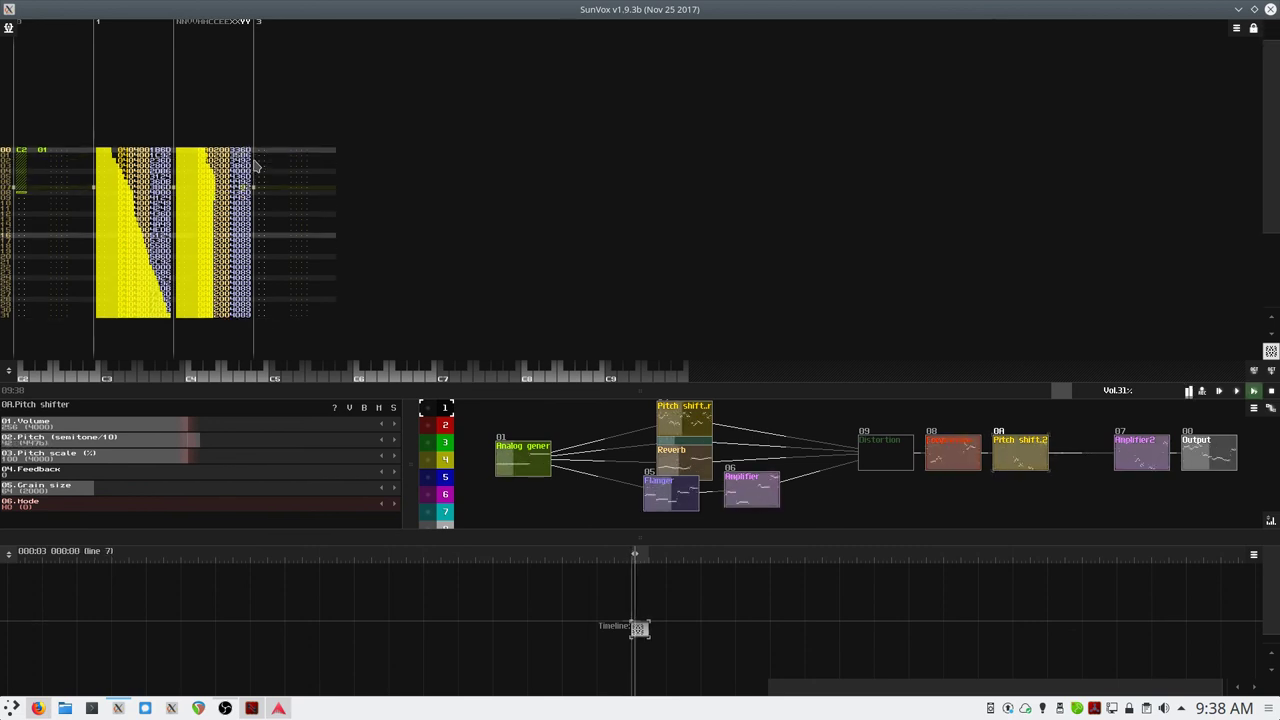
pyautogui.press('space')
pyautogui.press('space')
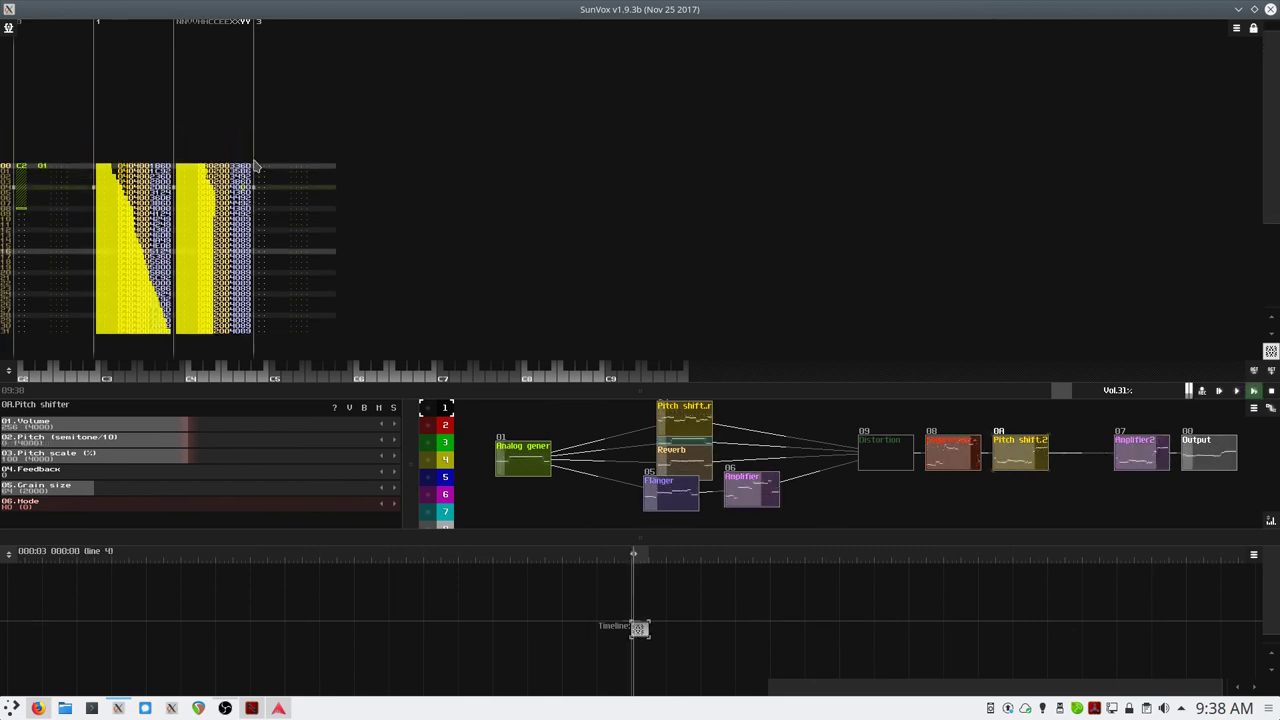
pyautogui.press('space')
pyautogui.press('space')
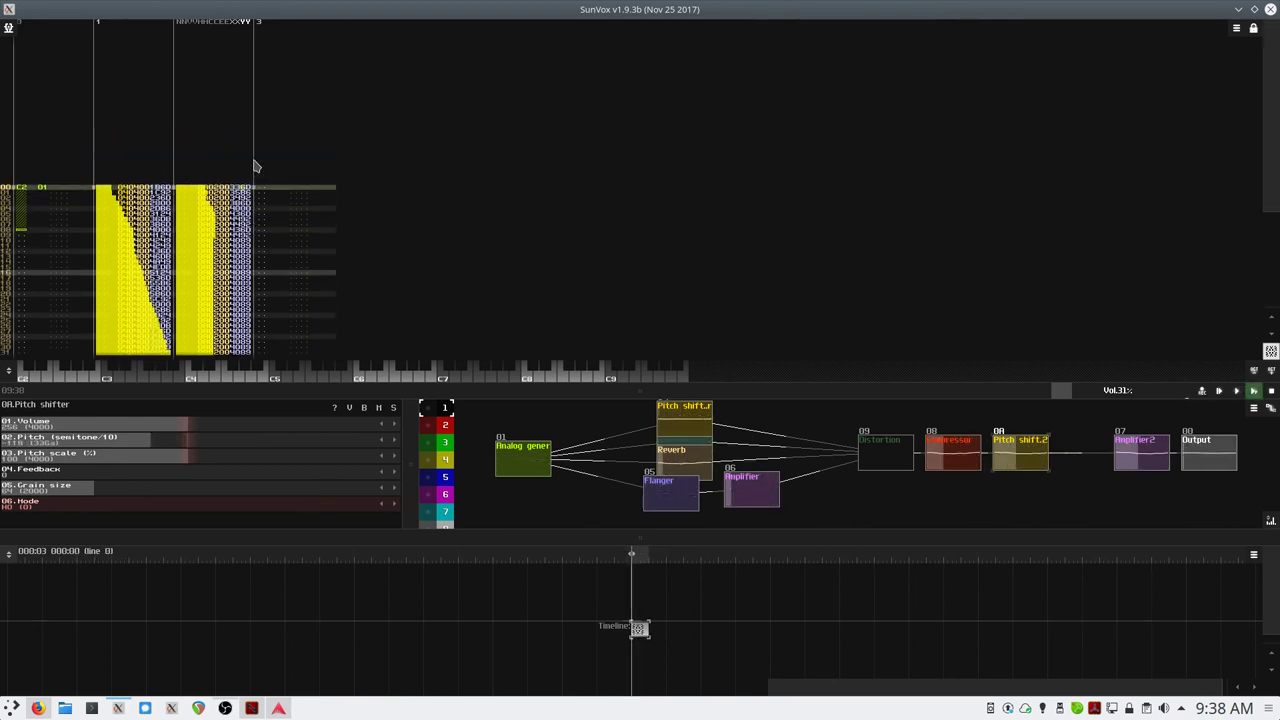
pyautogui.press('space')
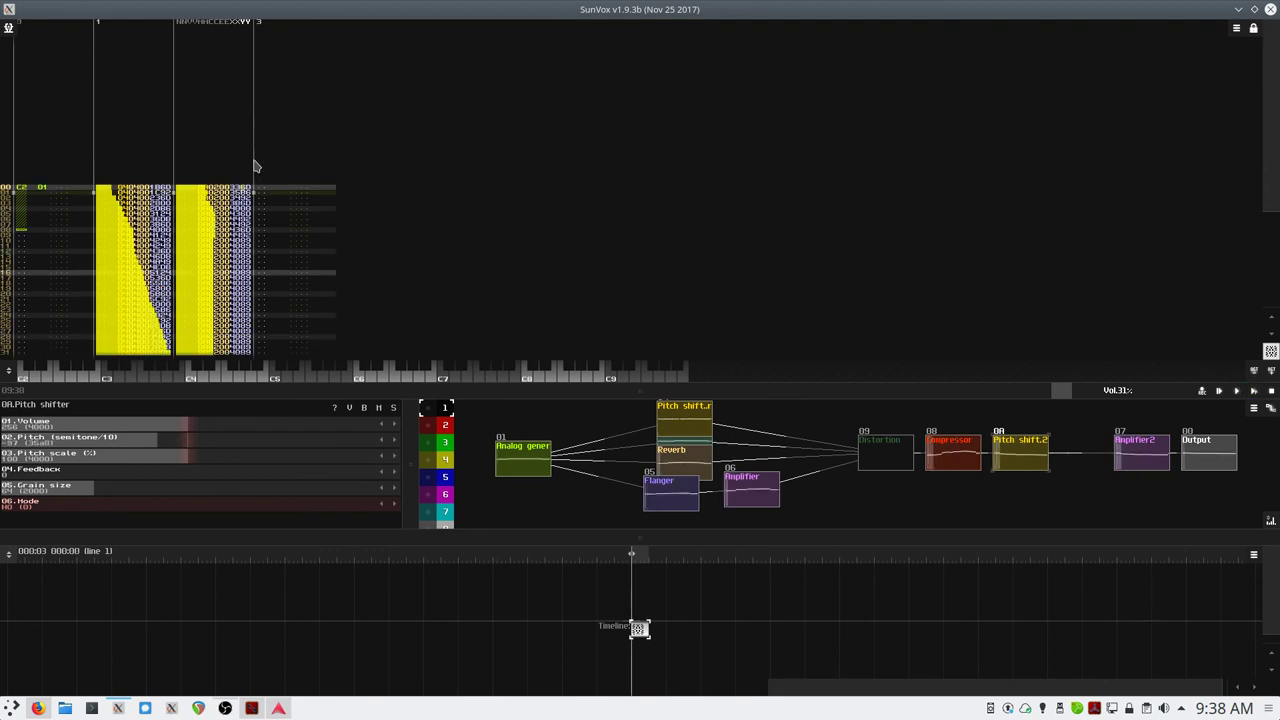
pyautogui.press('space')
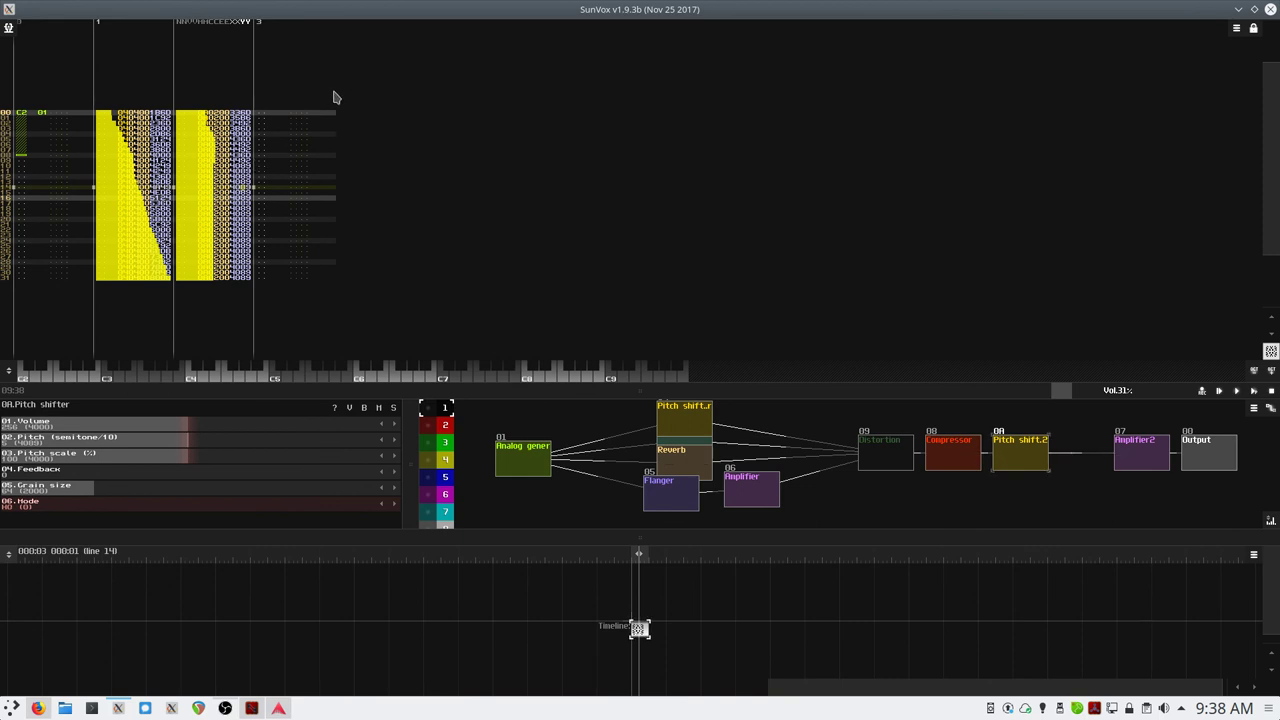
pyautogui.press('space')
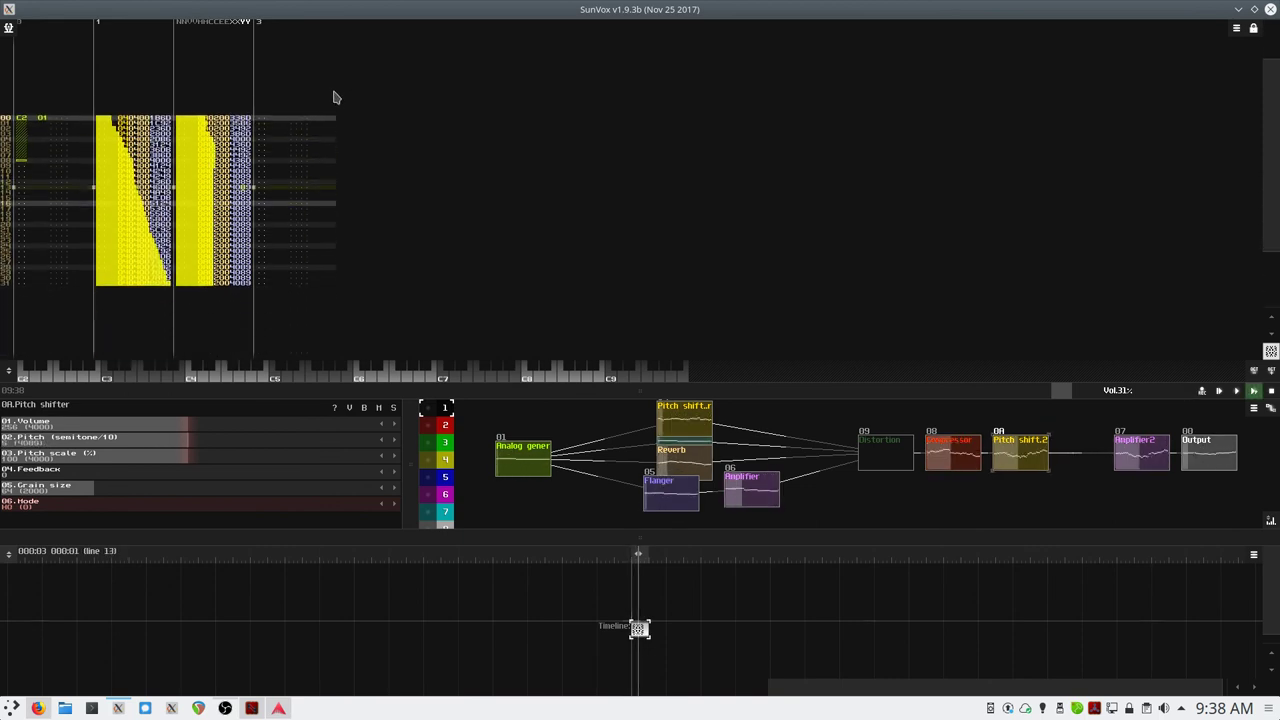
pyautogui.press('space')
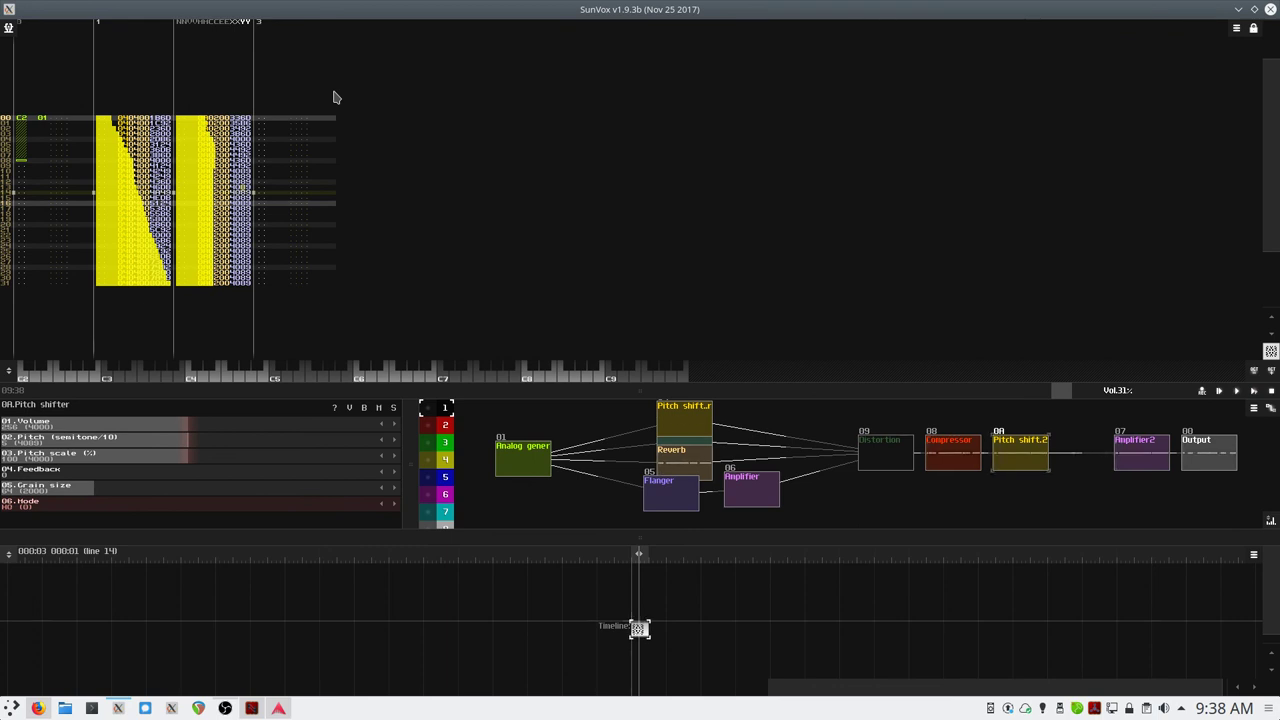
pyautogui.press('space')
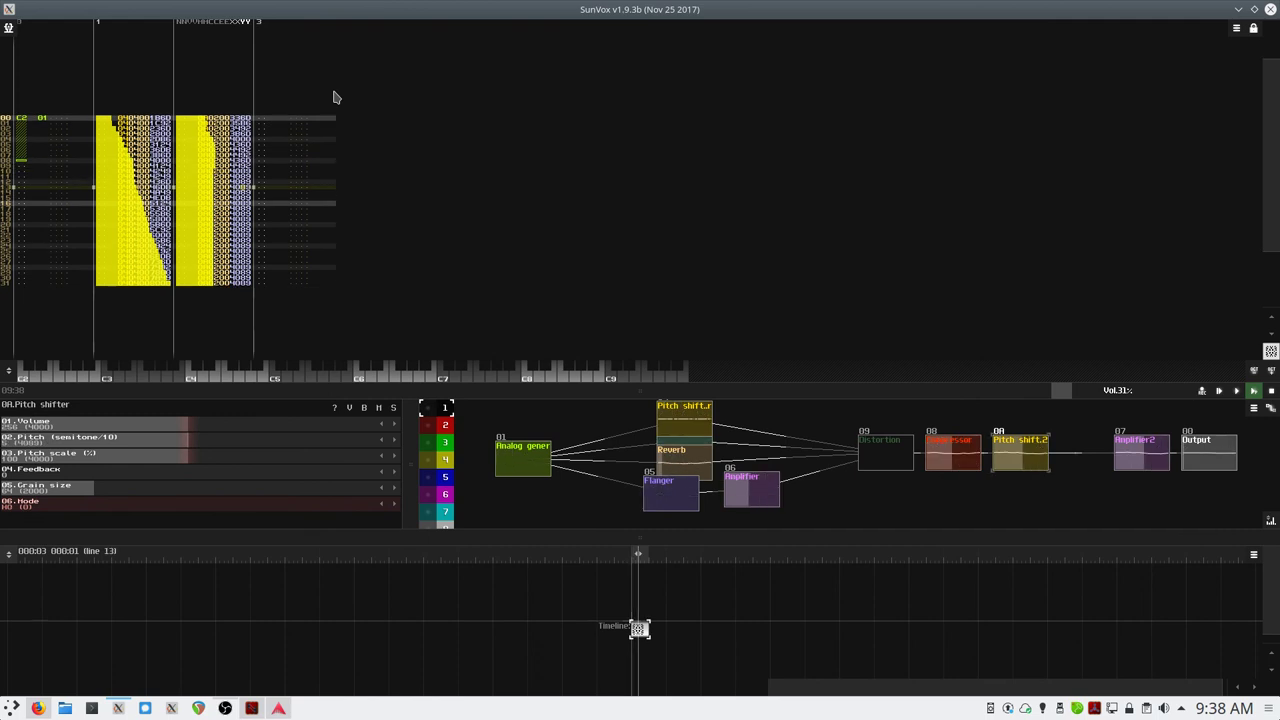
pyautogui.press('space')
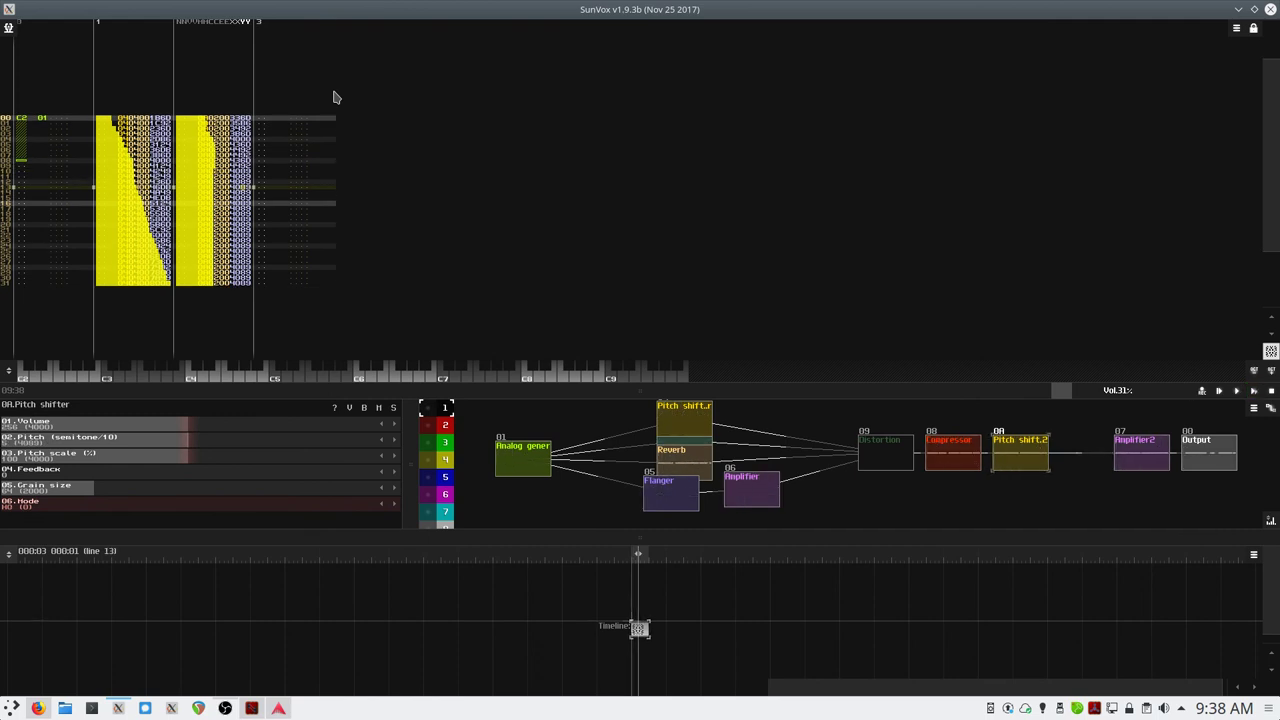
pyautogui.press('space')
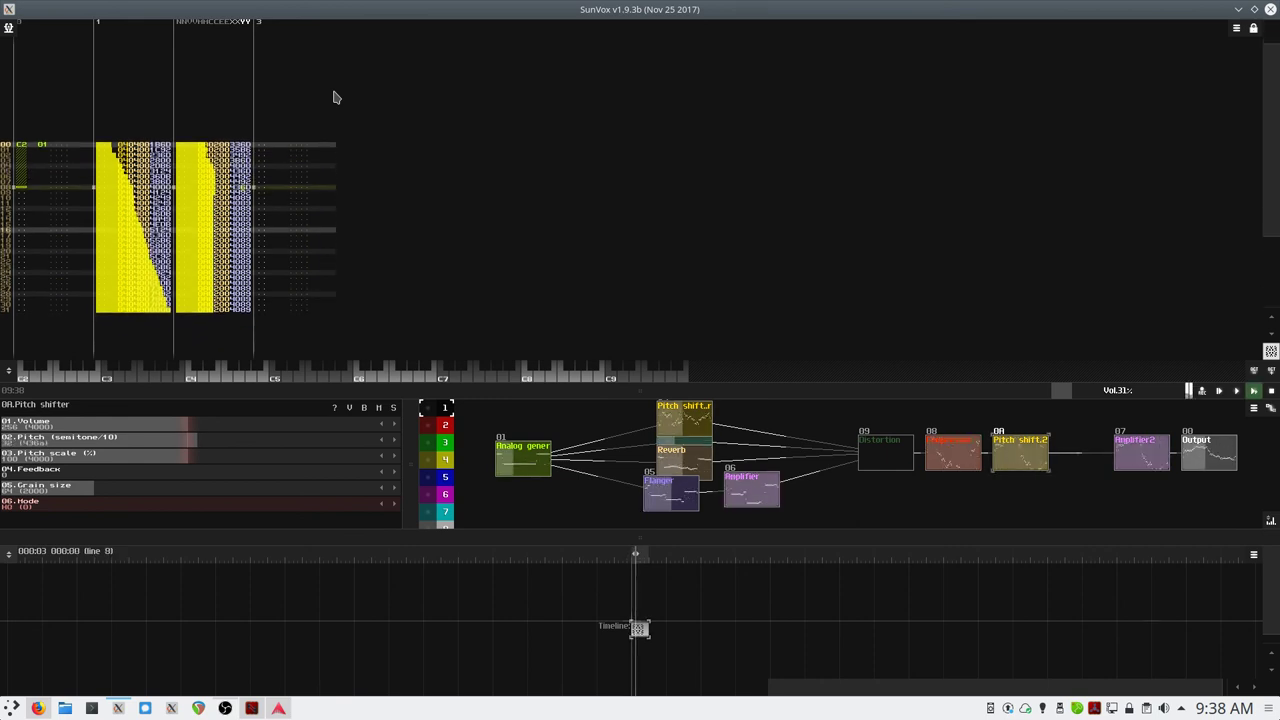
pyautogui.press('space')
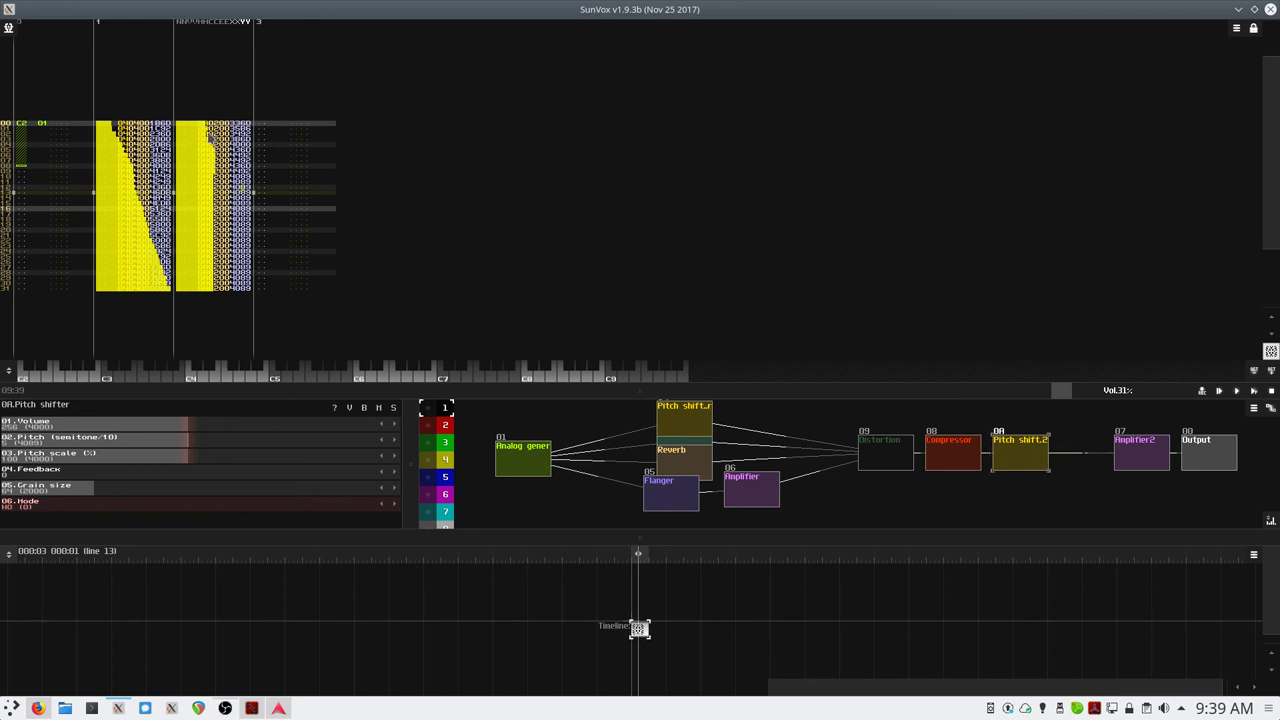
# - Rewrite the third track's first-half Pitch entries as irregular, jumping values and play the pattern
pyautogui.click(203, 140)
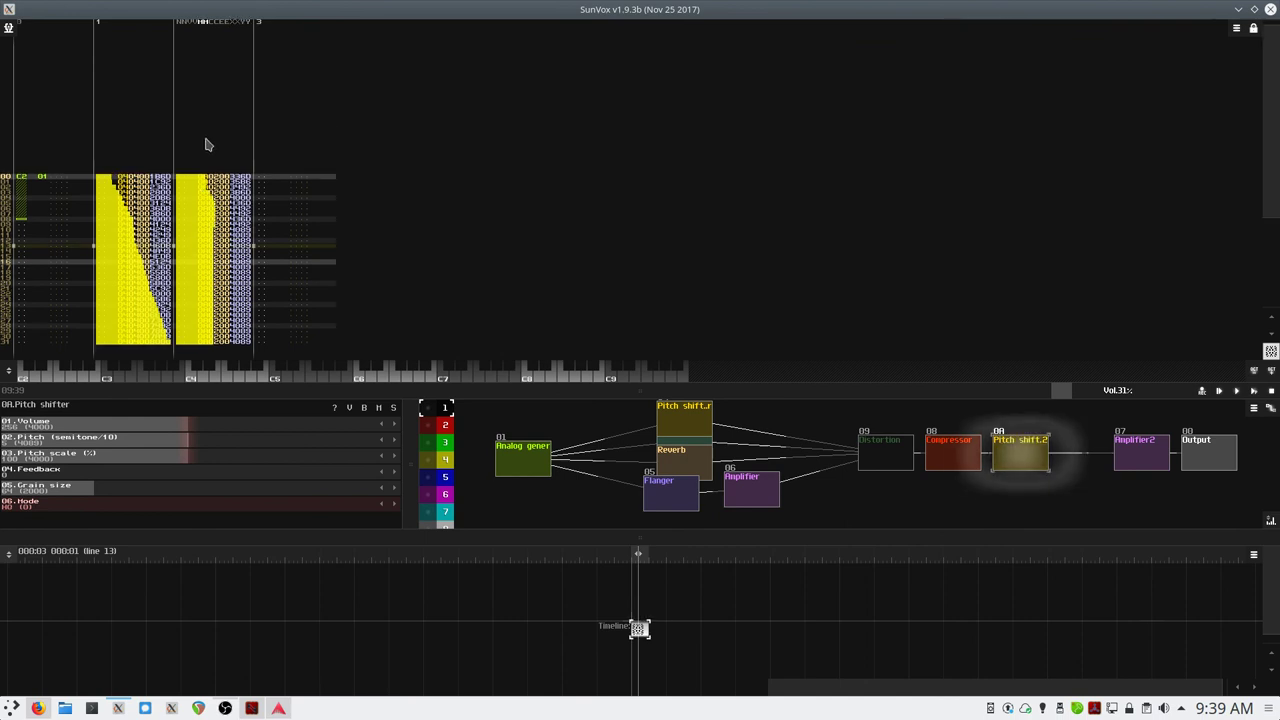
pyautogui.press('space')
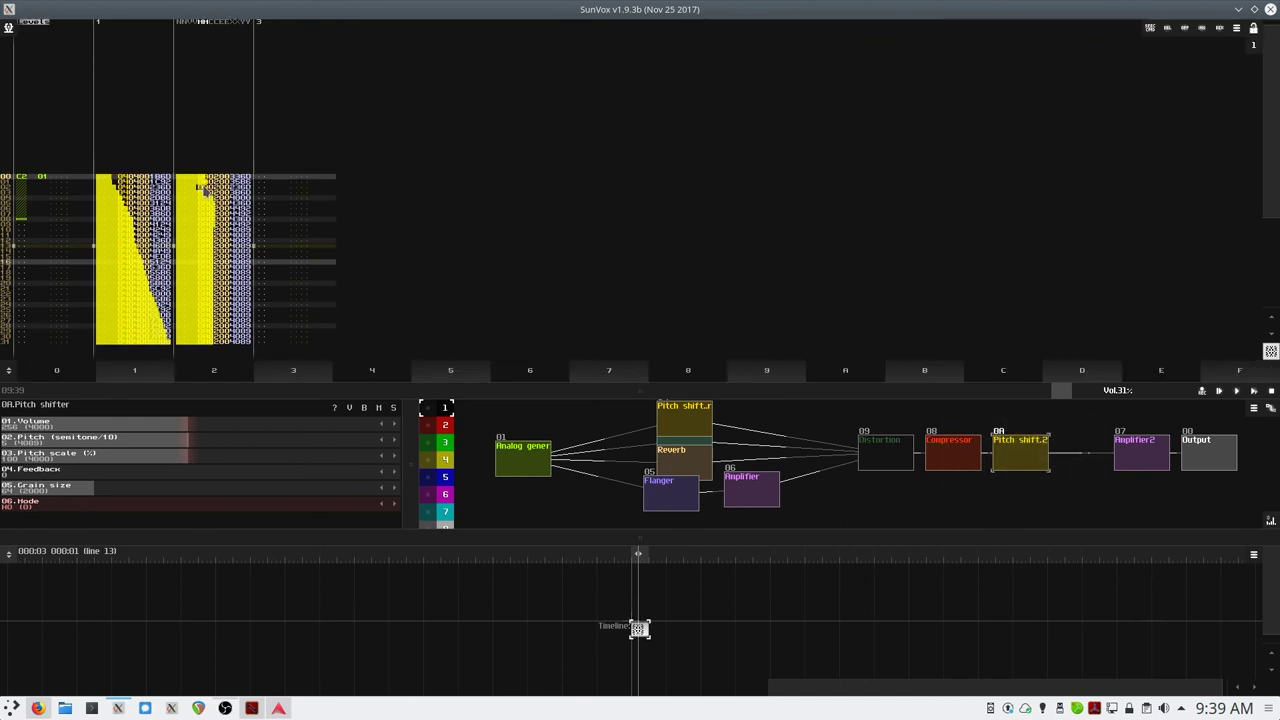
pyautogui.press('space')
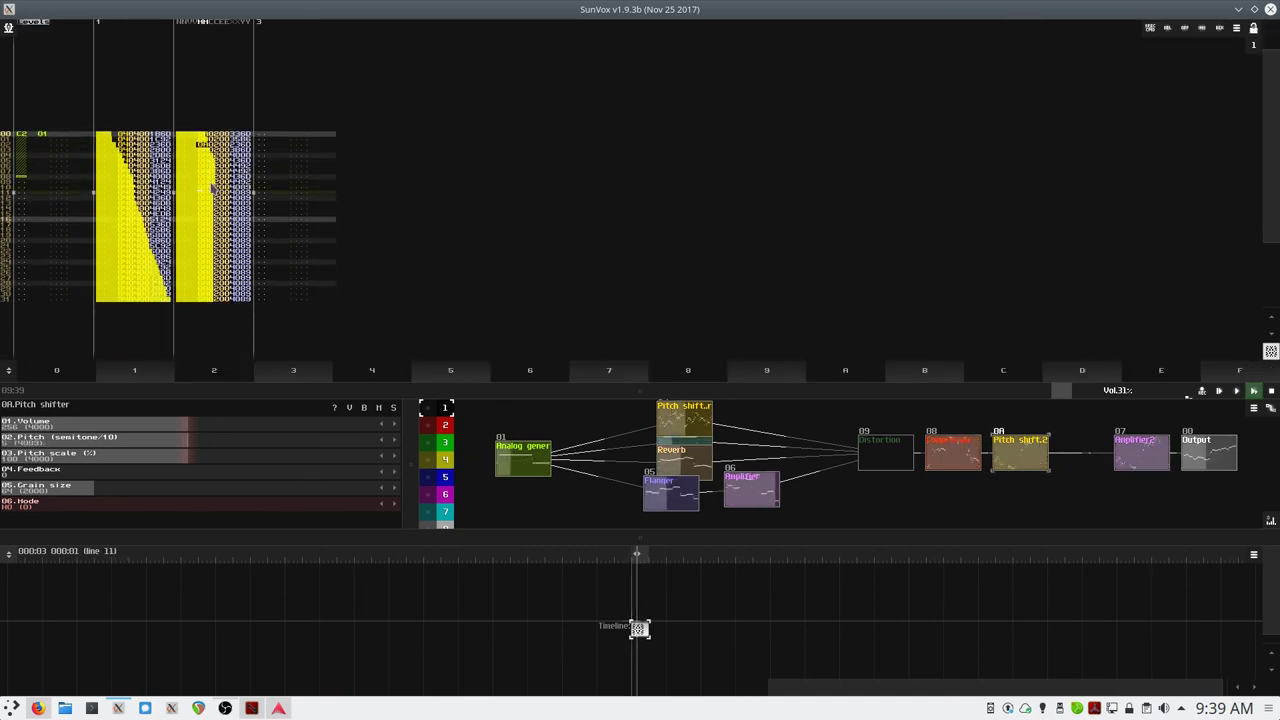
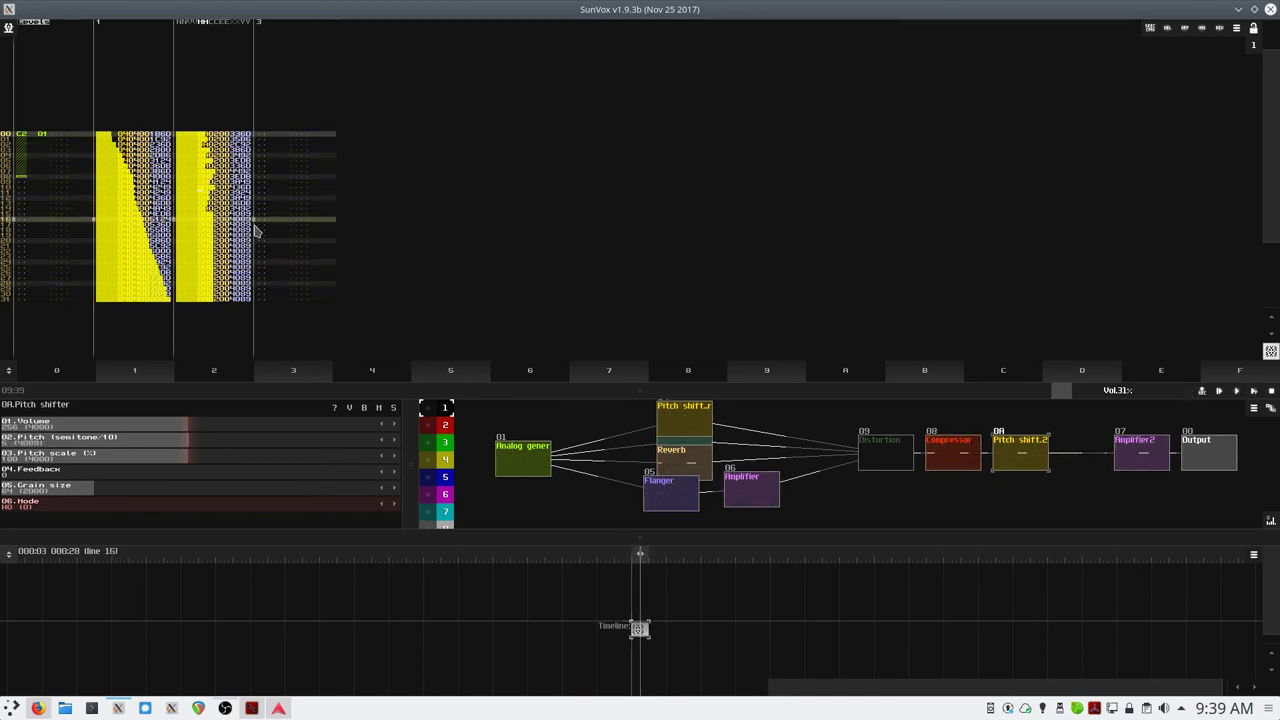
pyautogui.press('F9')
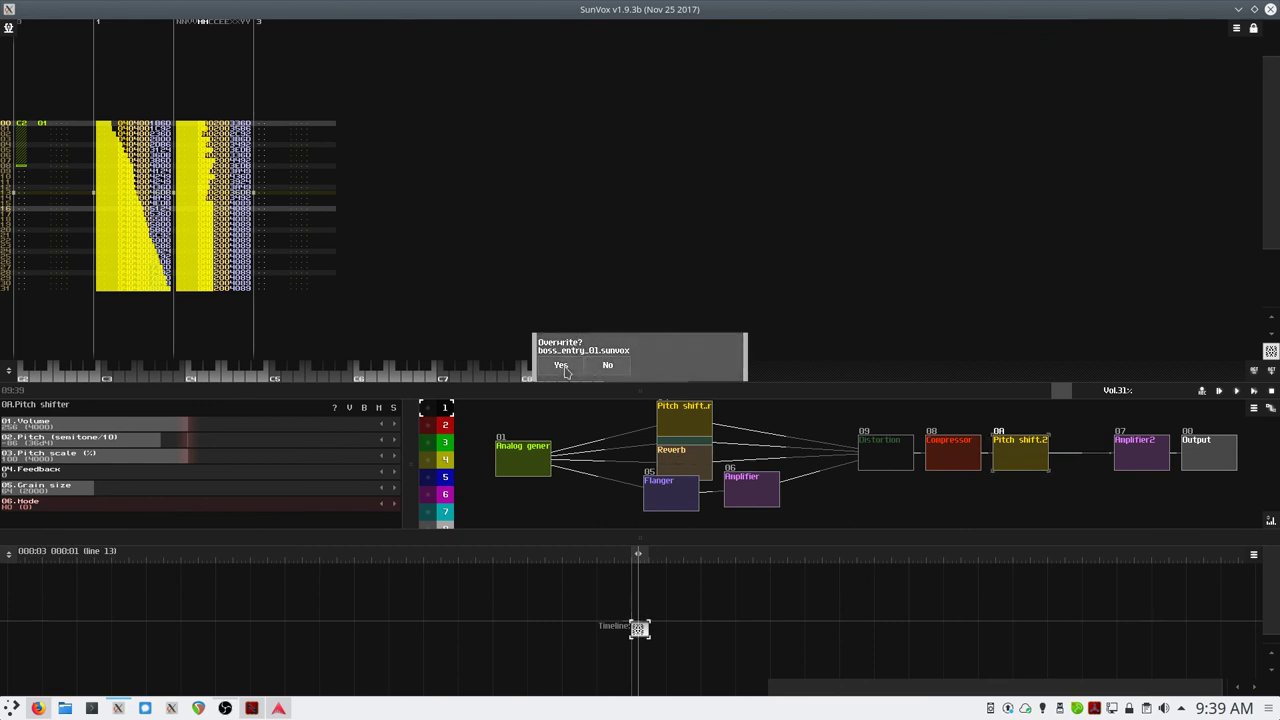
# - Decline overwriting boss_entry_01.sunvox and save the project as boss_entry_02.sunvox
pyautogui.click(561, 366)
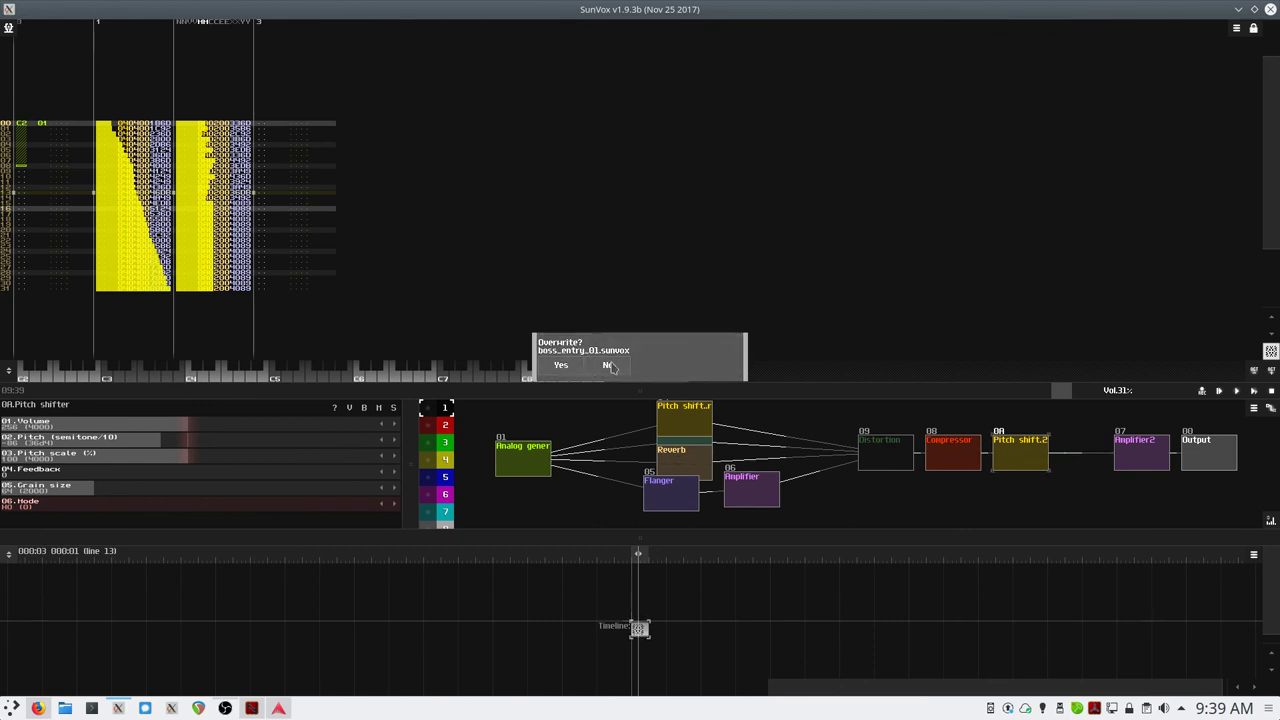
pyautogui.click(10, 30)
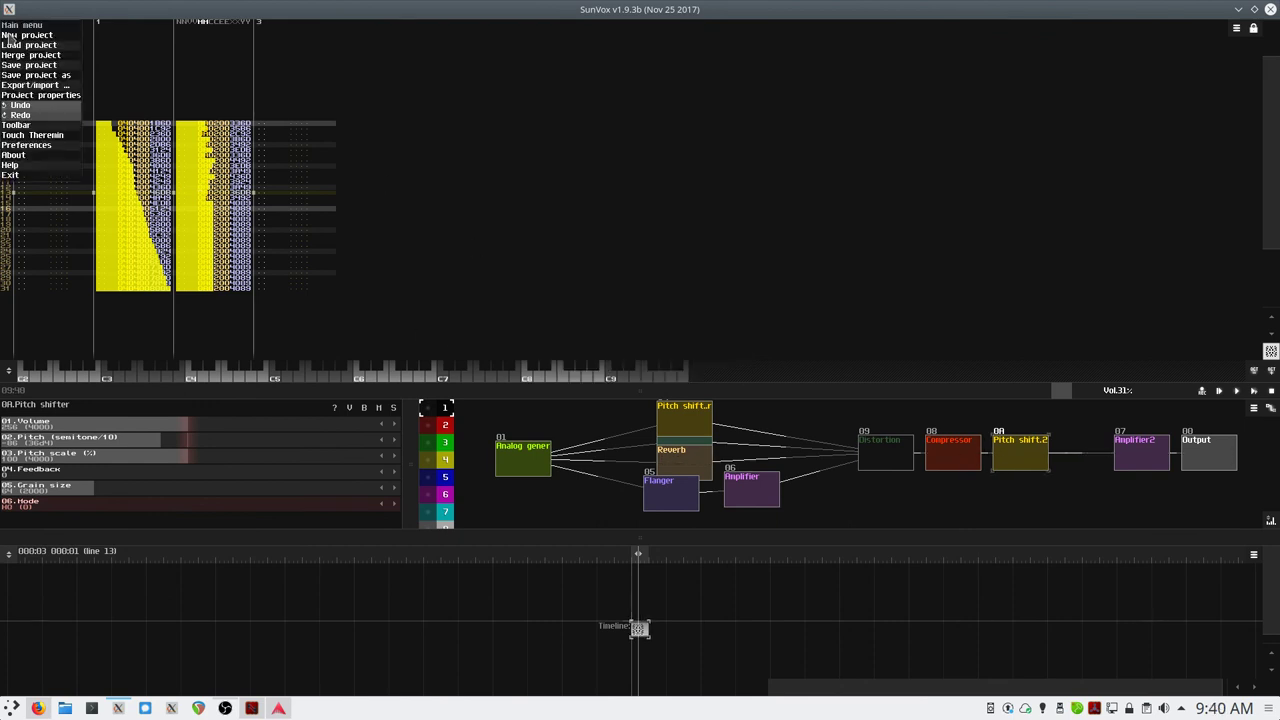
pyautogui.click(50, 75)
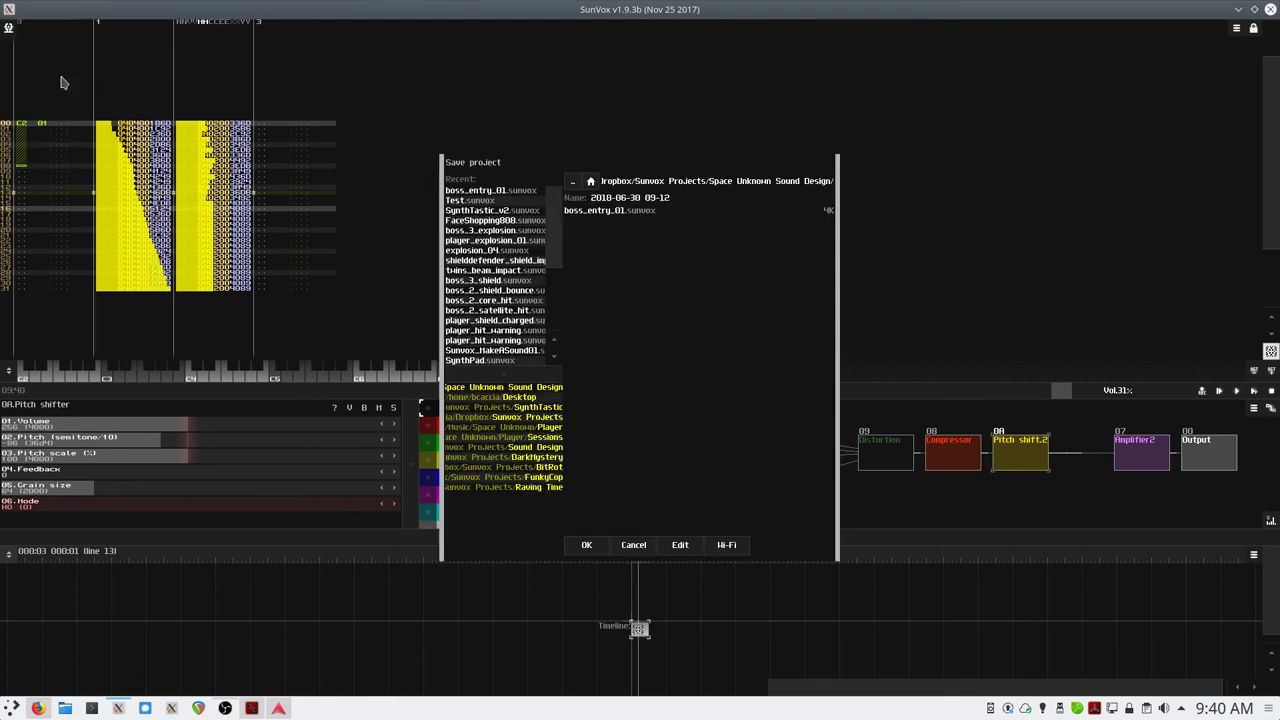
pyautogui.click(603, 212)
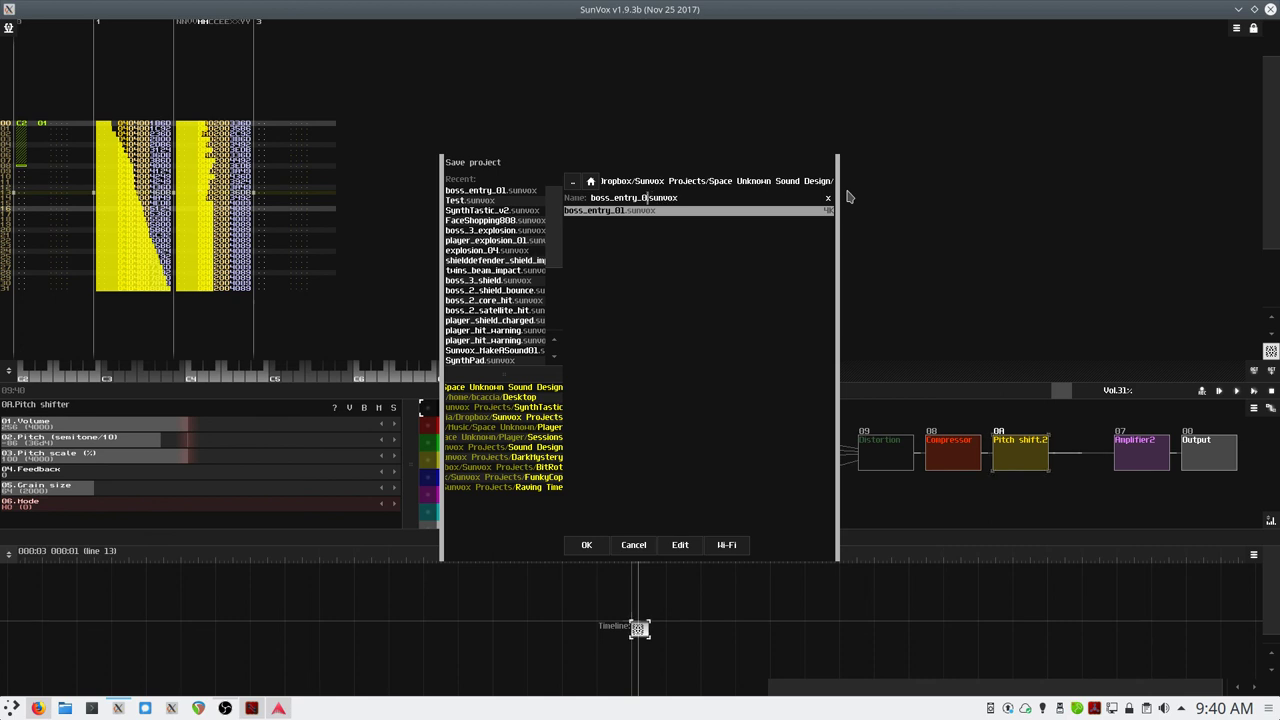
pyautogui.write('2')
pyautogui.click(586, 545)
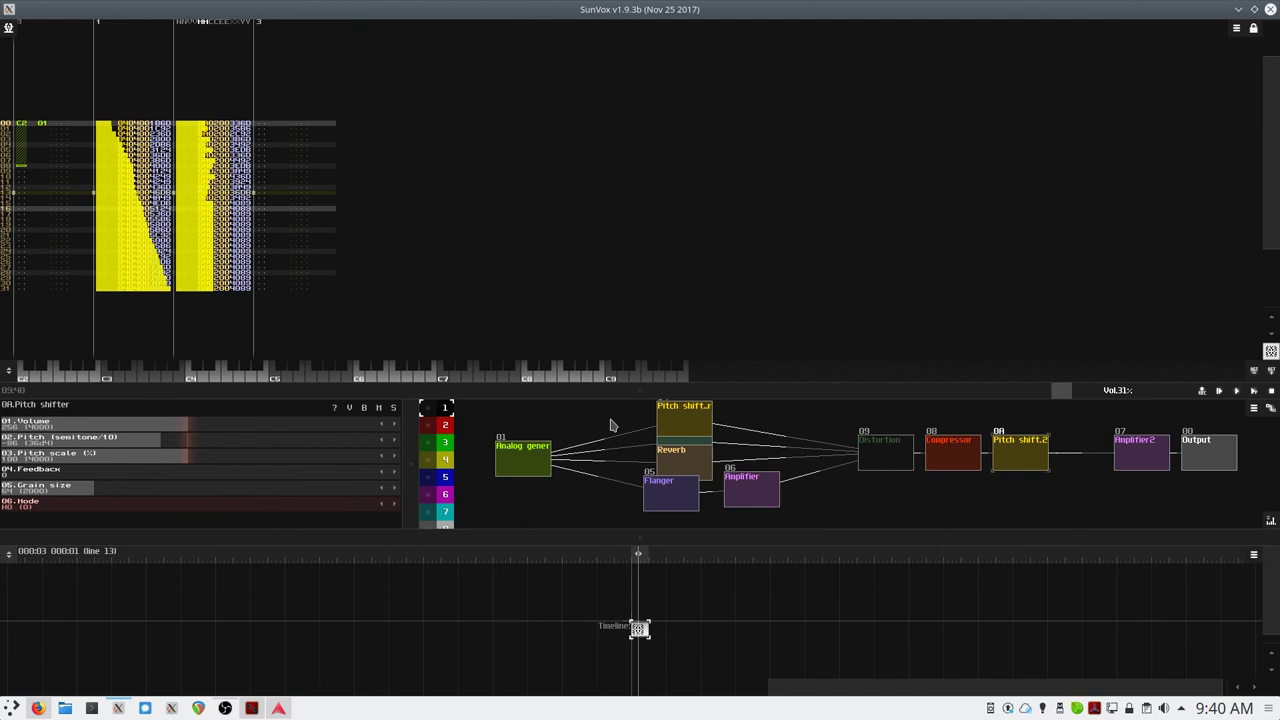
# - Audition the pattern and export it as a single 16-bit WAV named boss_entry_03.wav on the Desktop
pyautogui.press('space')
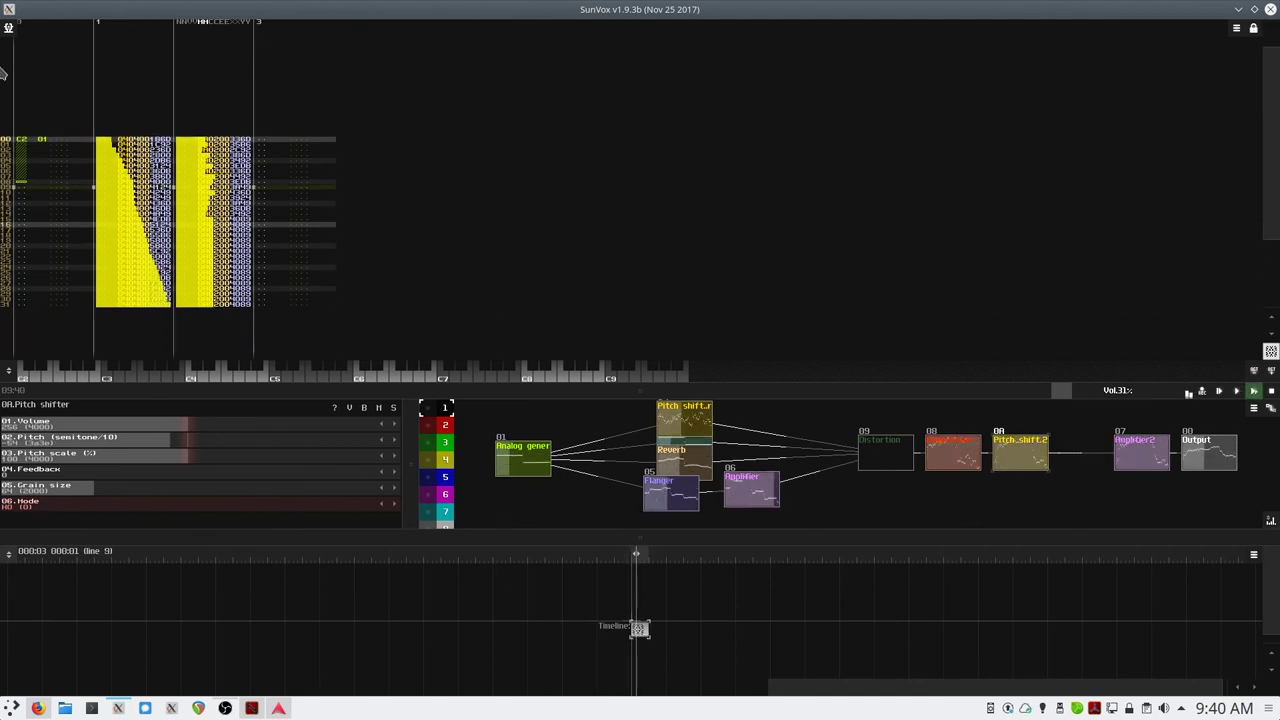
pyautogui.press('space')
pyautogui.click(9, 29)
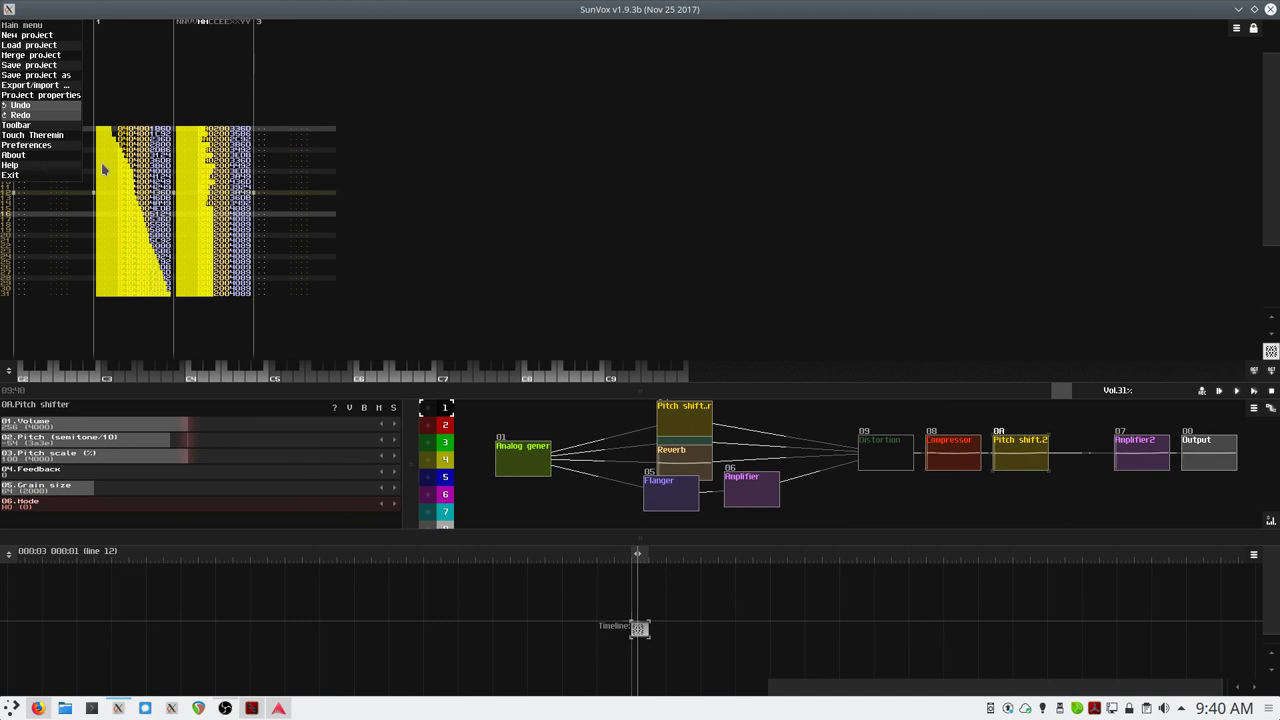
pyautogui.click(40, 74)
pyautogui.click(98, 96)
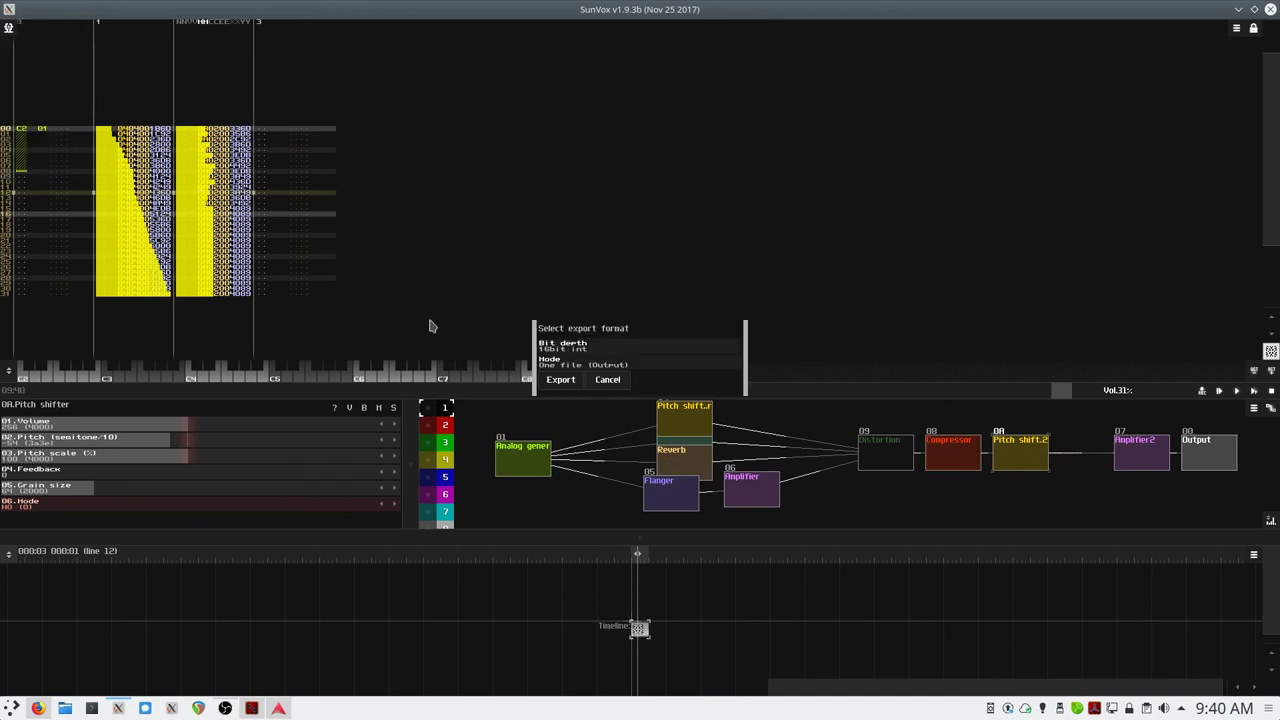
pyautogui.click(560, 380)
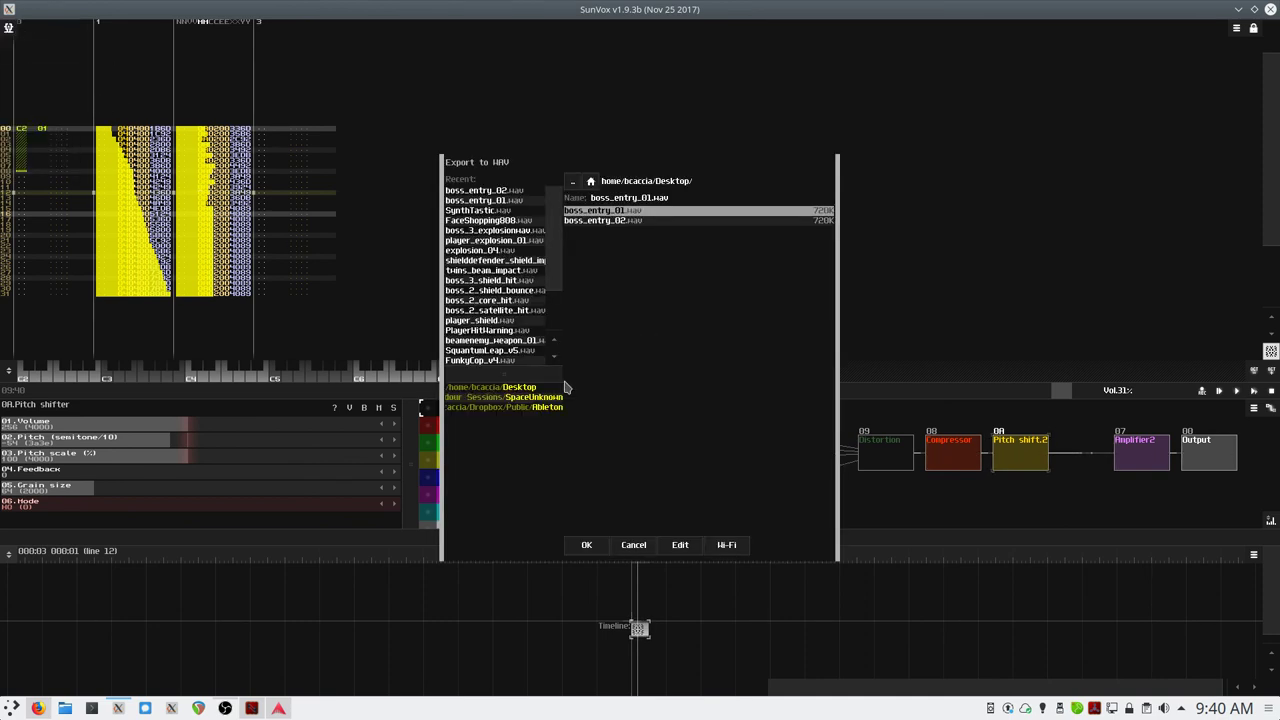
pyautogui.click(614, 222)
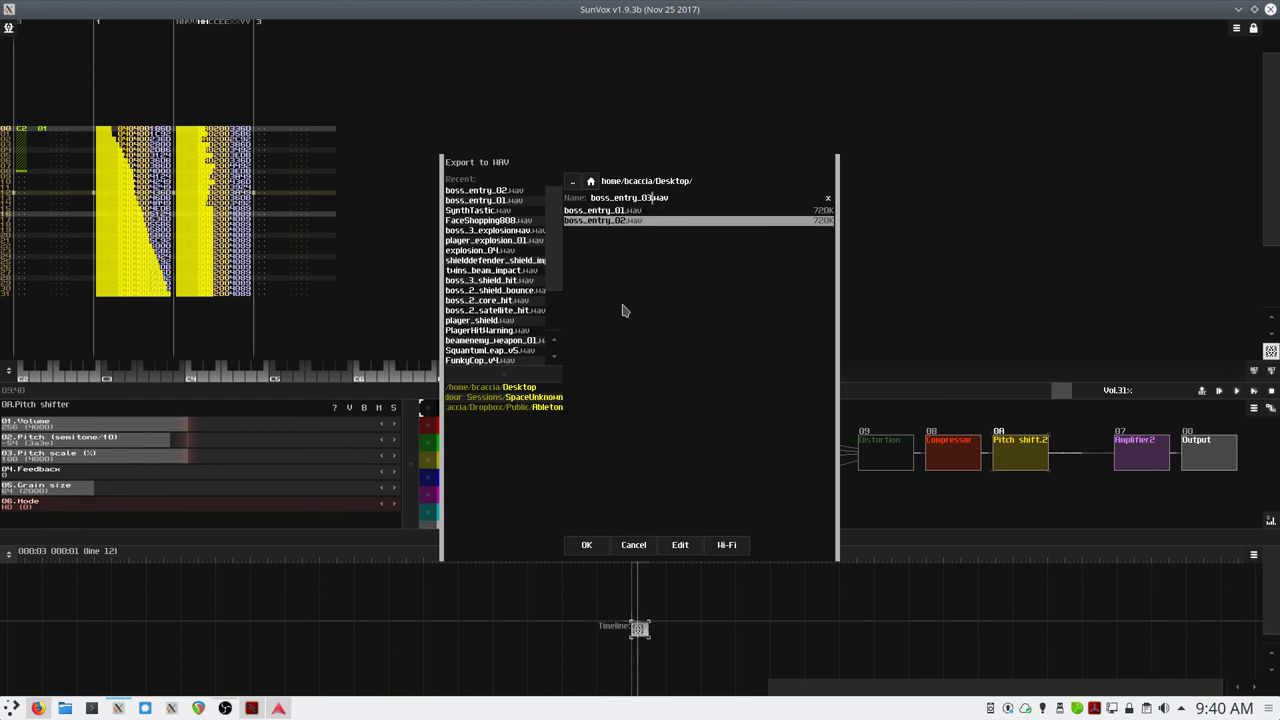
pyautogui.click(587, 546)
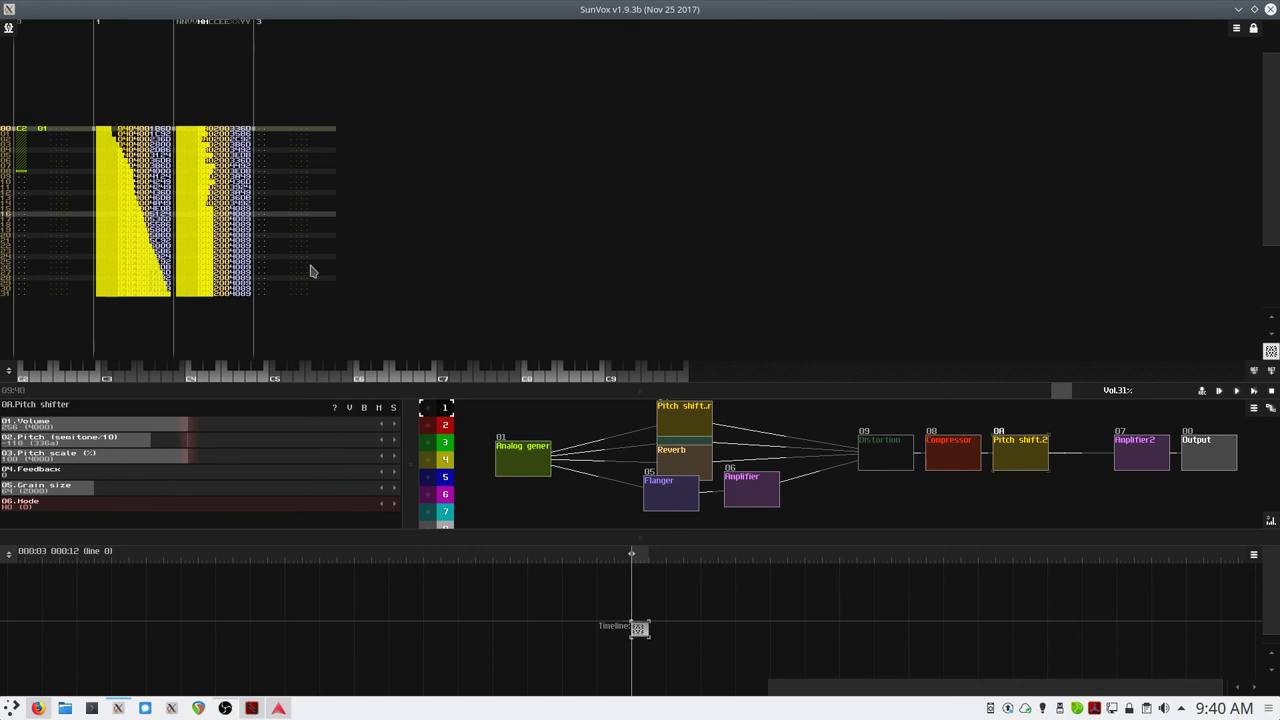
pyautogui.click(22, 131)
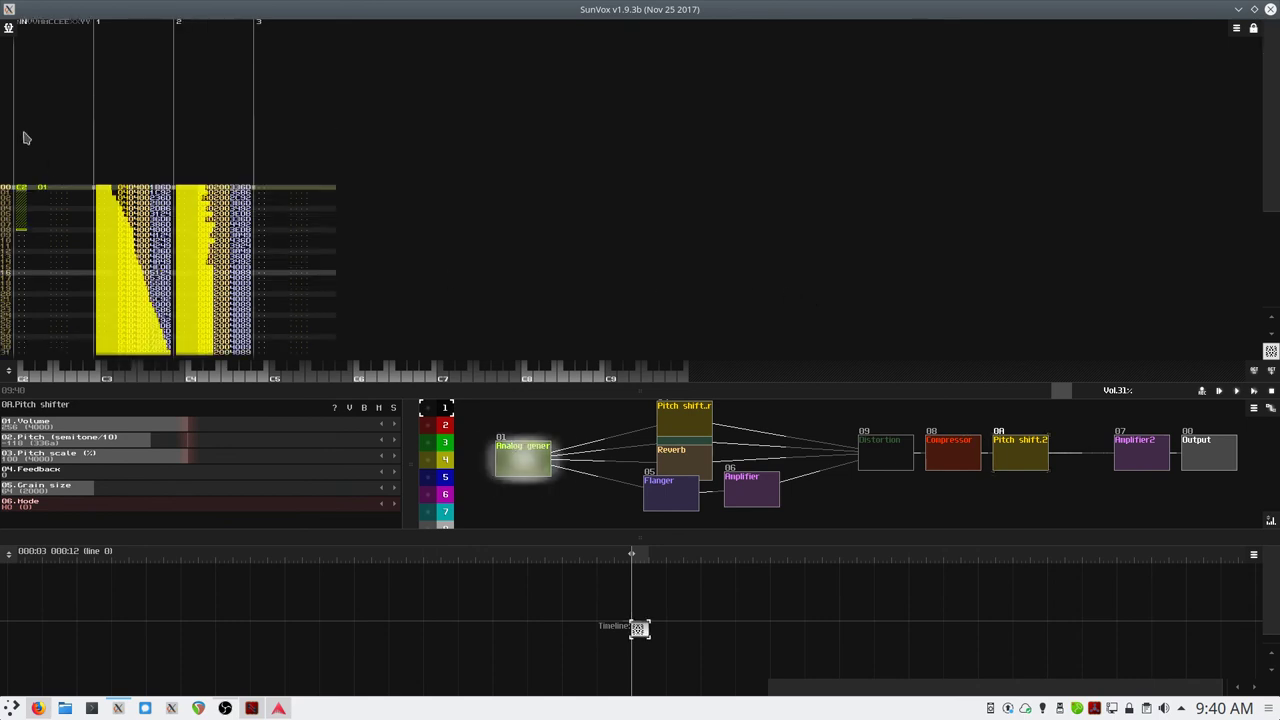
pyautogui.rightClick(22, 191)
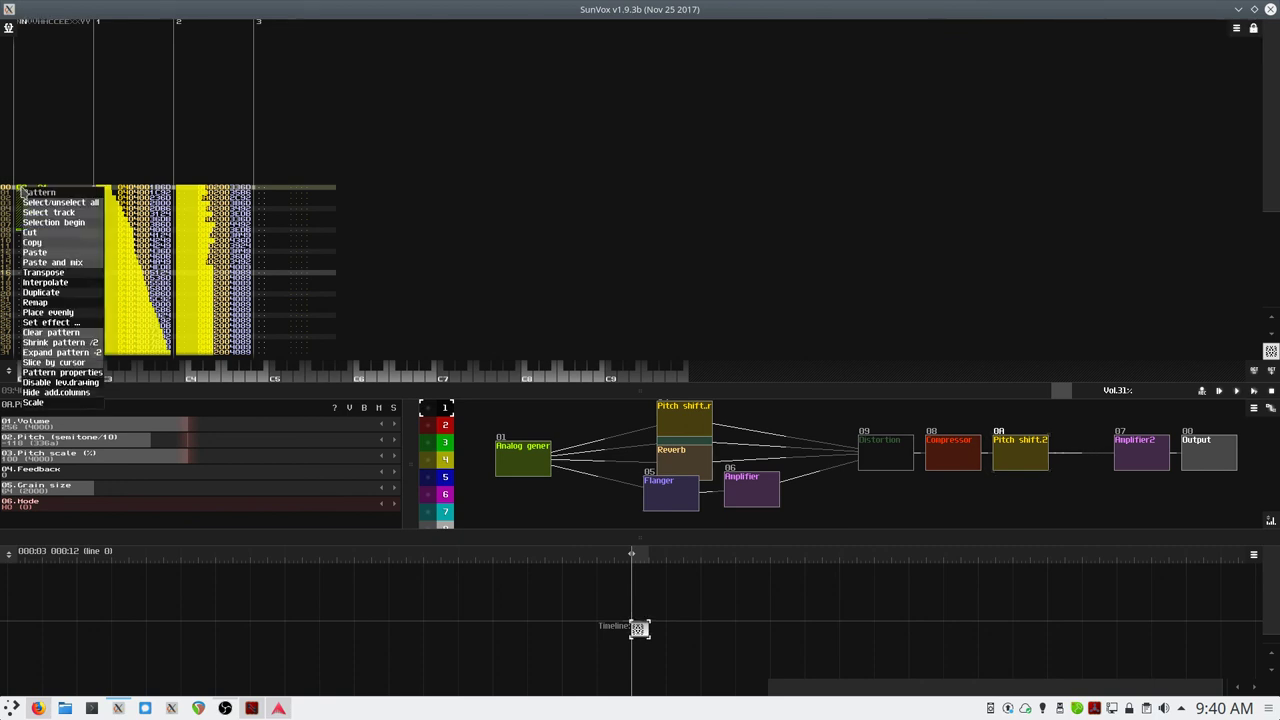
pyautogui.click(15, 196)
pyautogui.press('space')
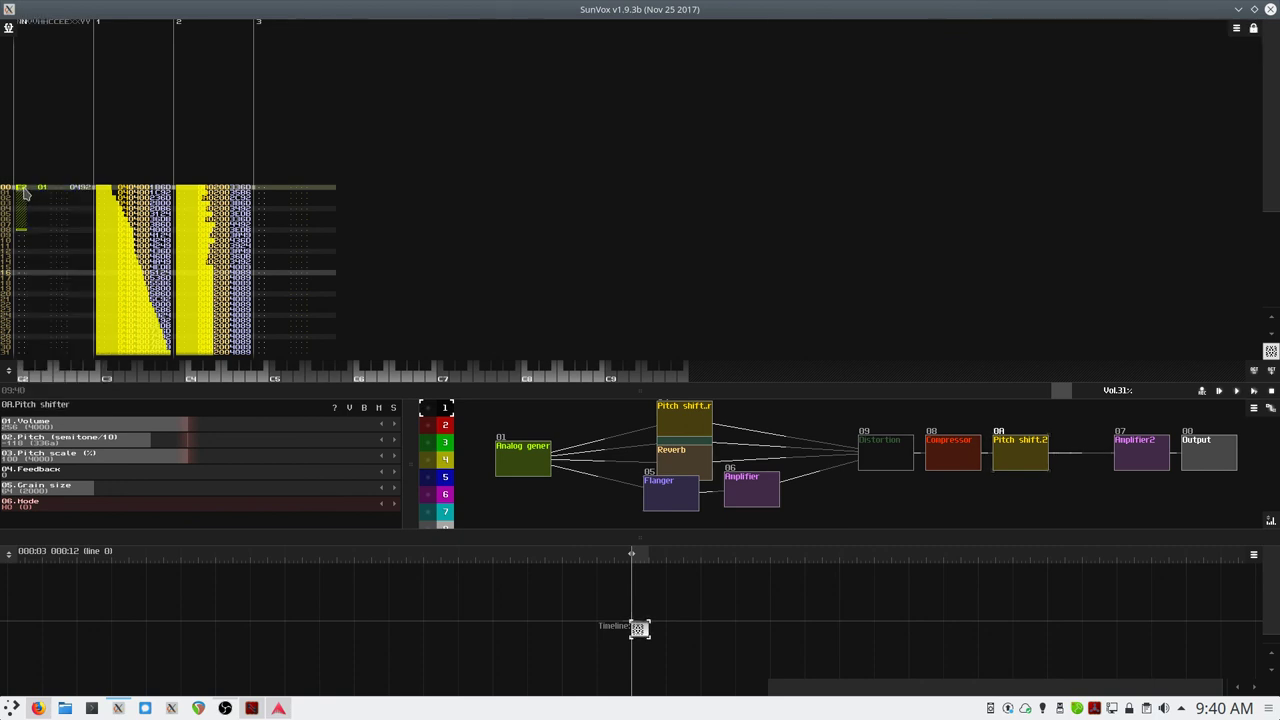
pyautogui.hotkey('ctrl', 'z')
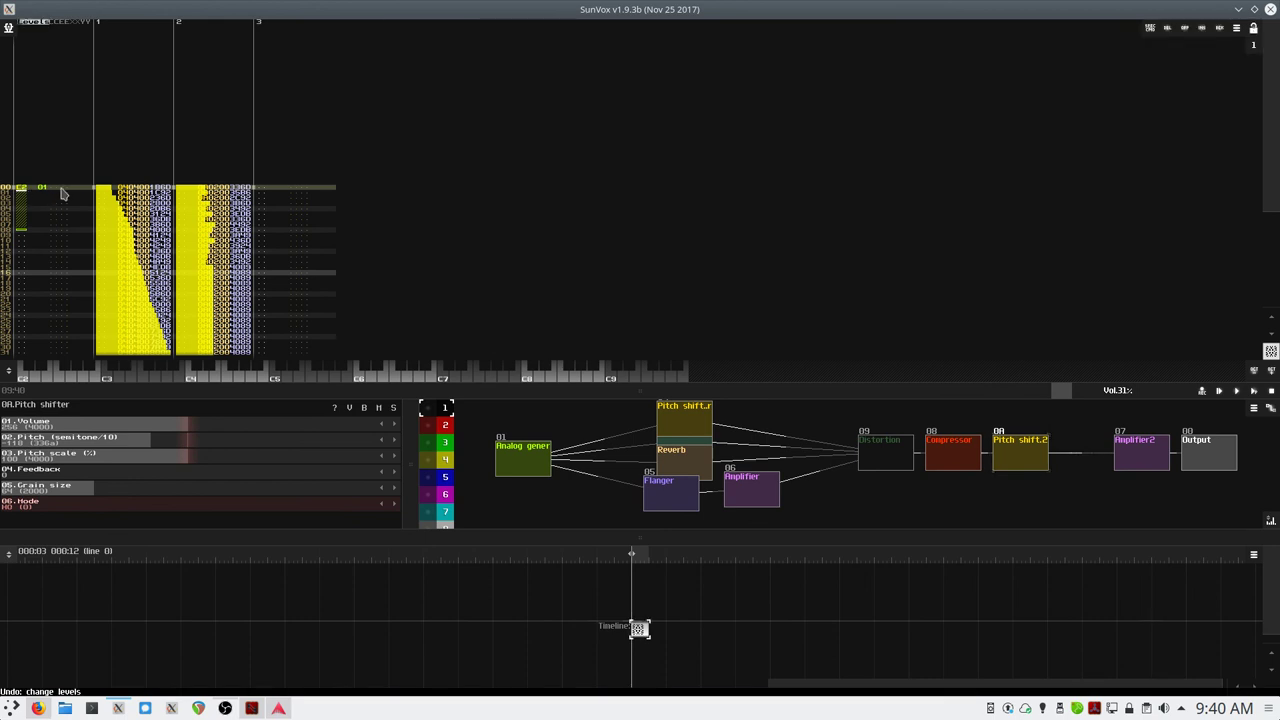
# - Disable level drawing in the pattern so the cells can be edited individually
pyautogui.rightClick(62, 193)
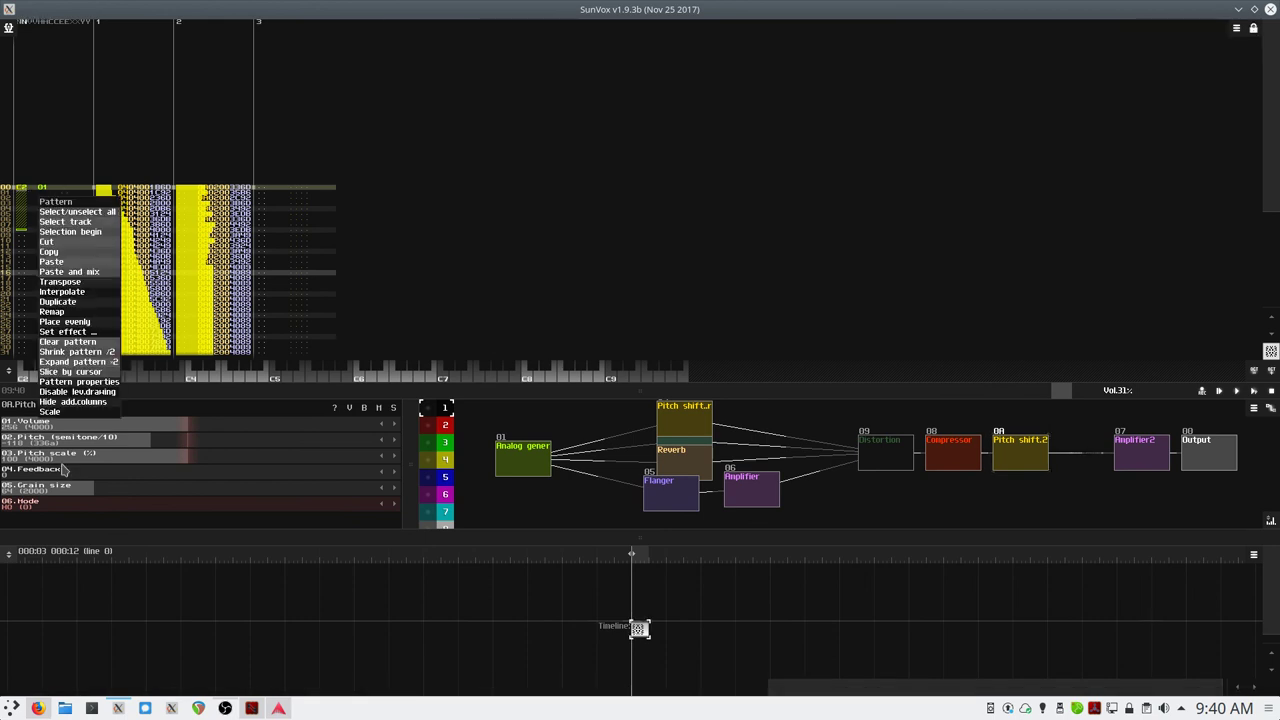
pyautogui.click(78, 395)
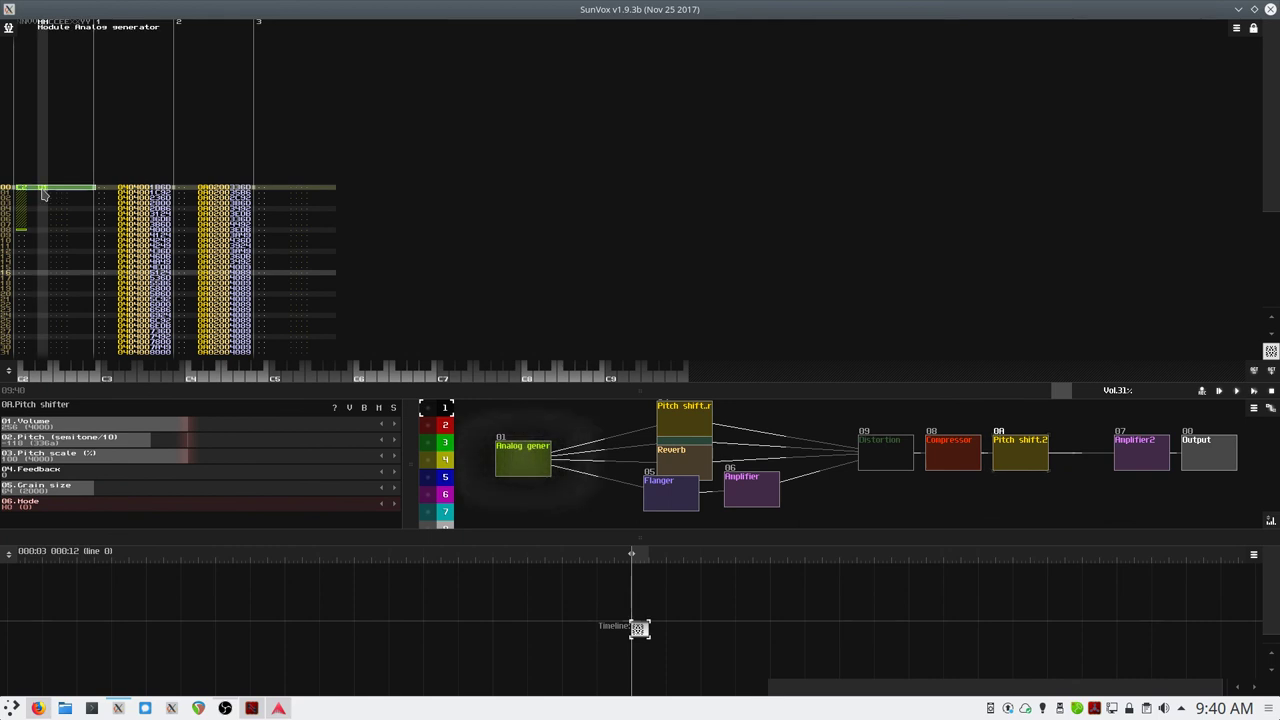
# - Transpose the Analog generator note on the first track's opening line and audition the pattern
pyautogui.rightClick(43, 190)
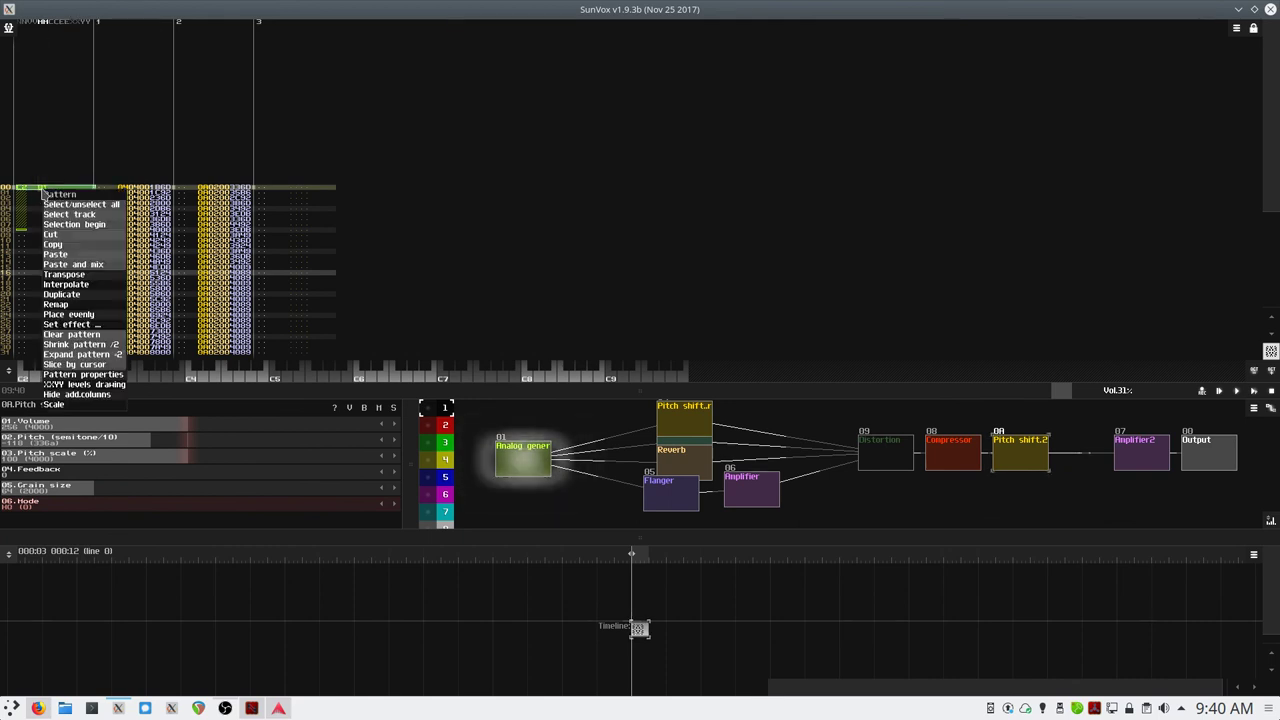
pyautogui.click(86, 276)
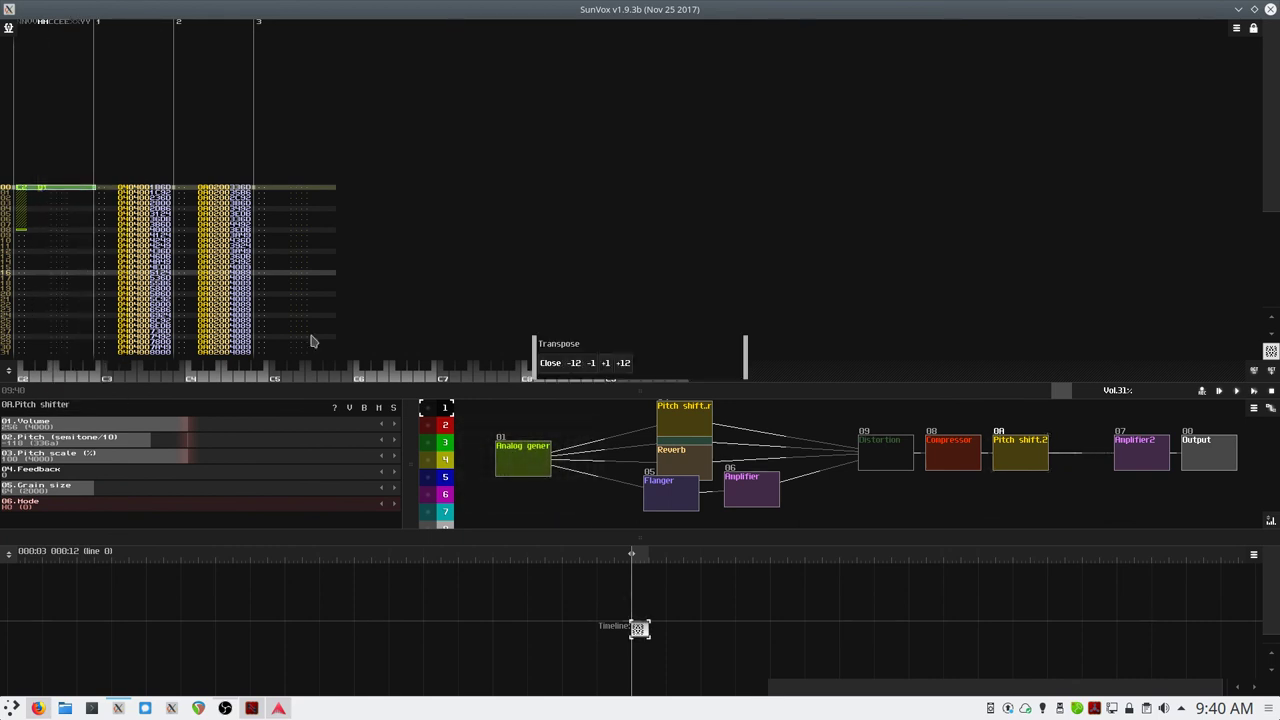
pyautogui.click(550, 363)
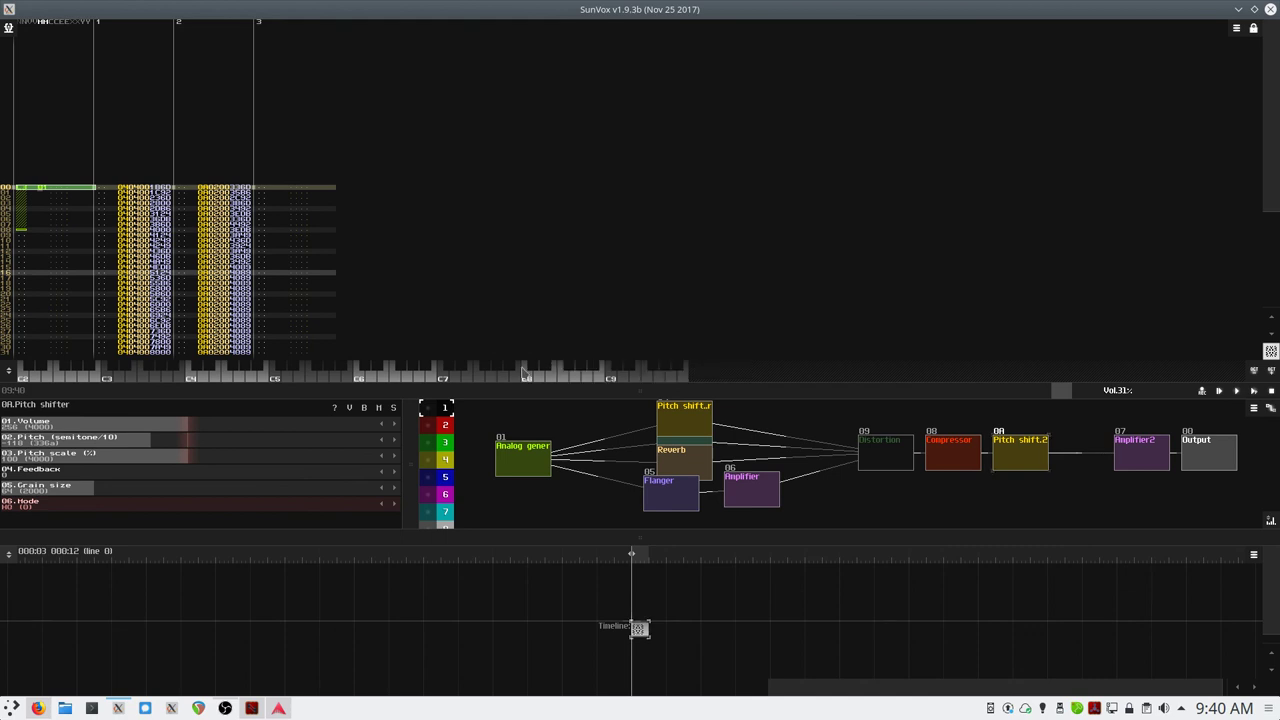
pyautogui.press('space')
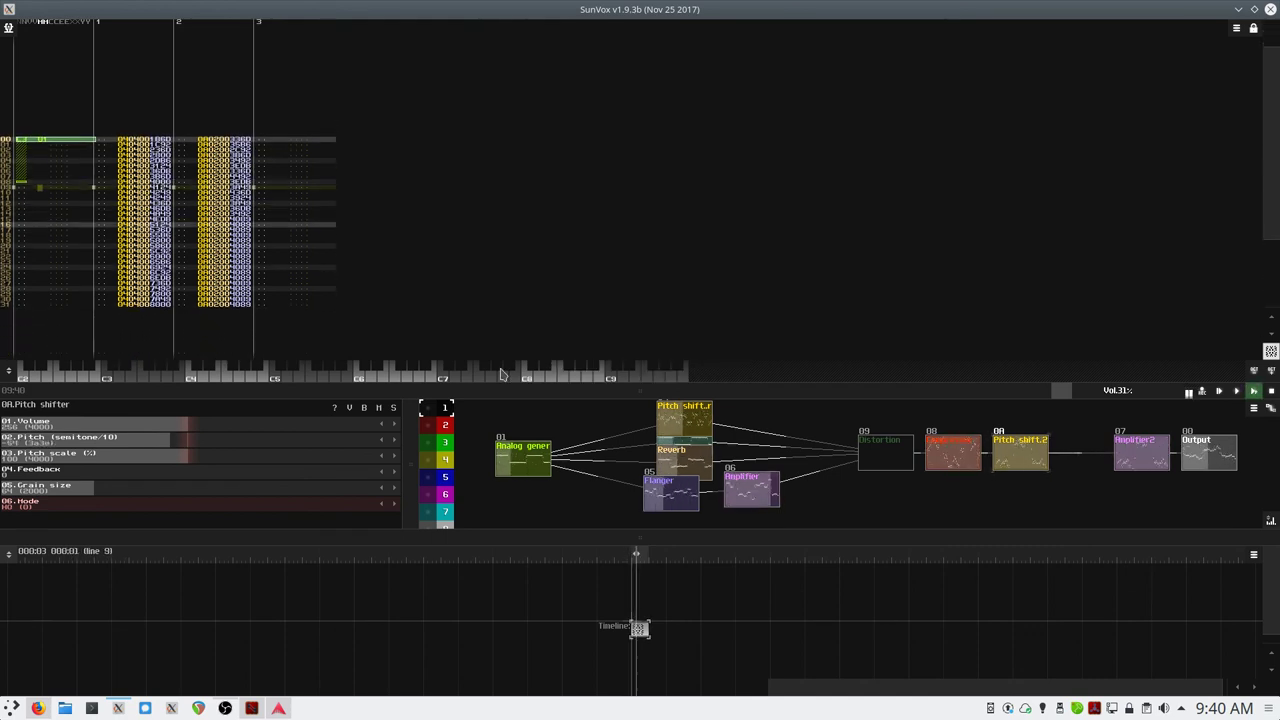
pyautogui.press('space')
# - Bring up the project commands for saving and exporting
pyautogui.click(8, 28)
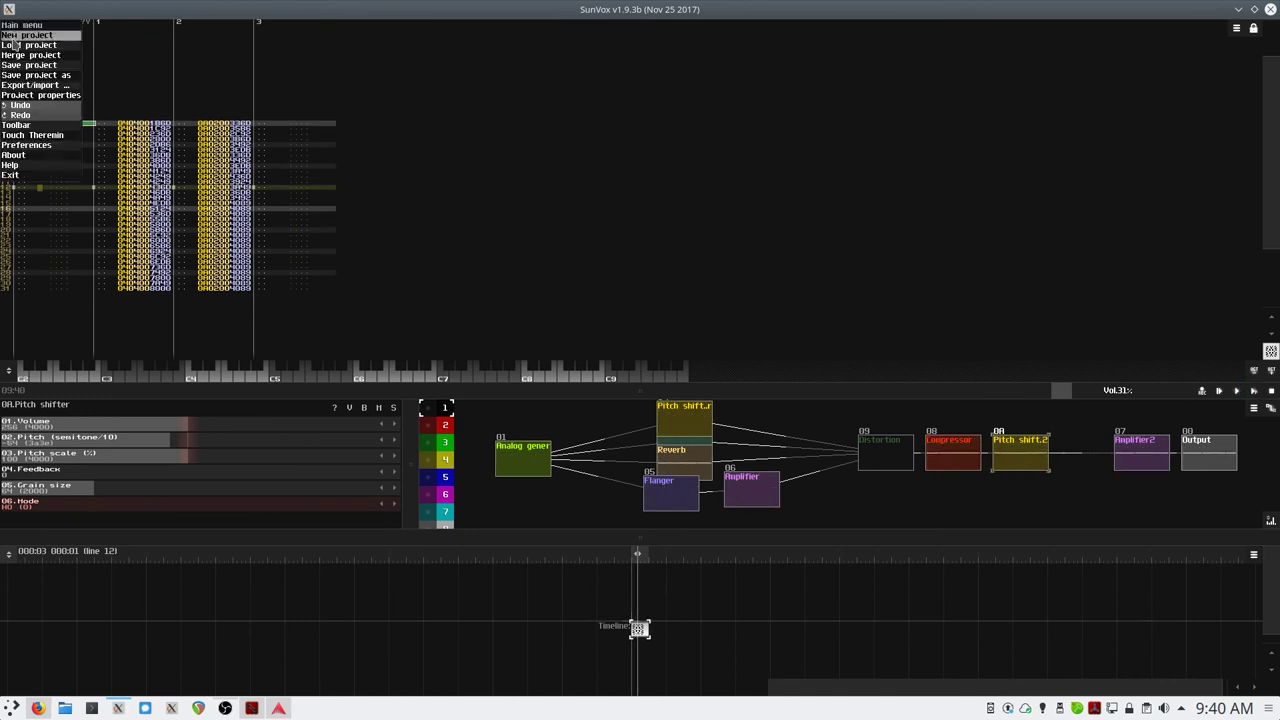
# - Export the project to the Desktop as the WAV file boss_entry_04.wav
pyautogui.click(68, 88)
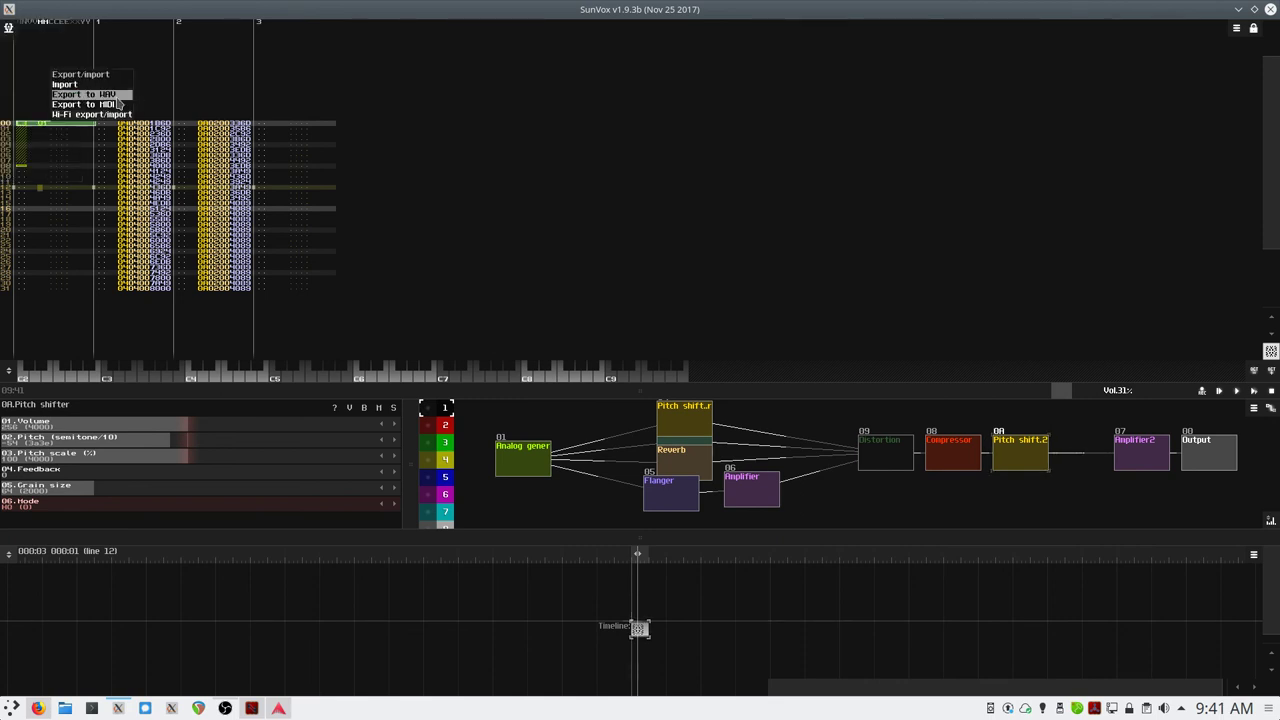
pyautogui.click(117, 98)
pyautogui.click(563, 382)
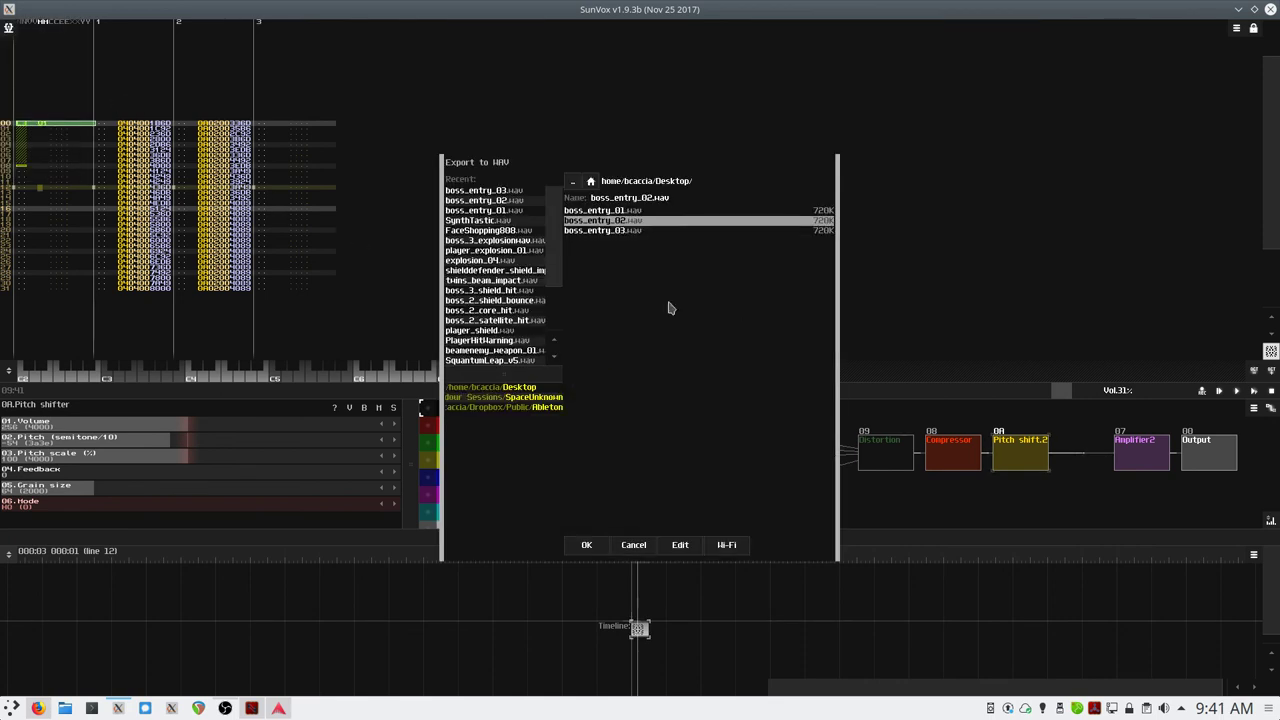
pyautogui.click(608, 231)
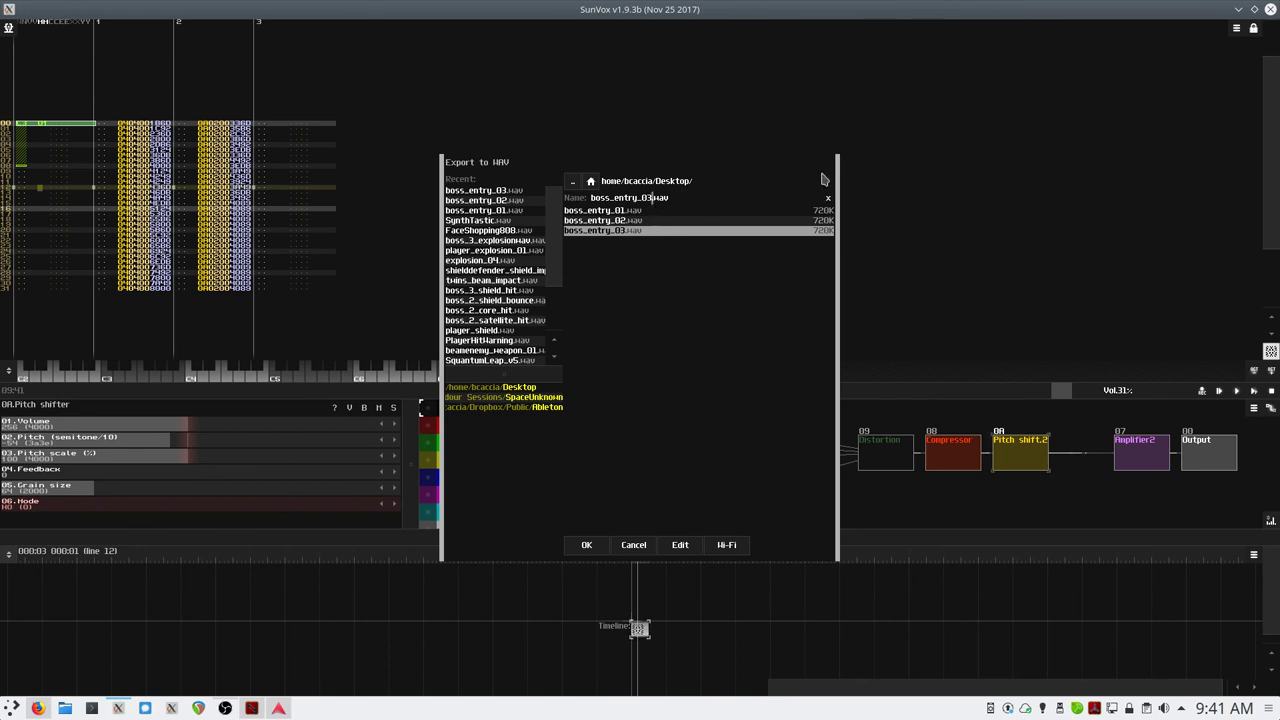
pyautogui.press('BackSpace')
pyautogui.click(587, 545)
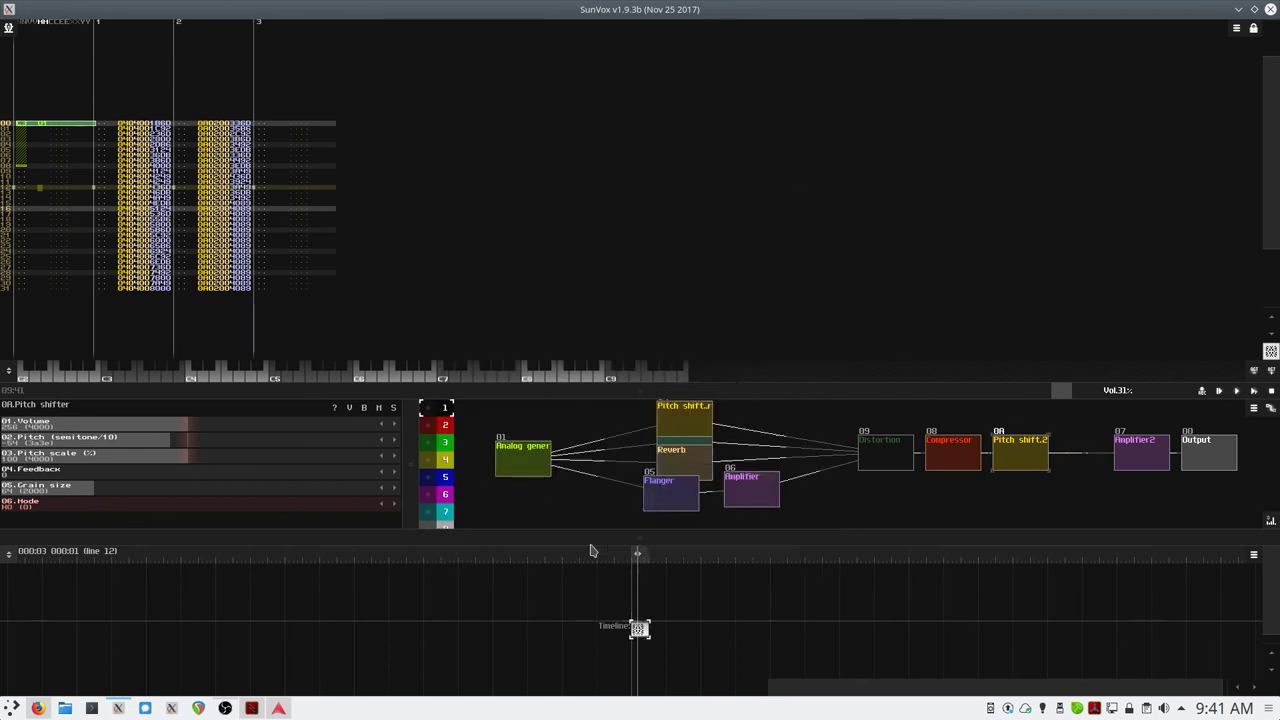
# - Play the sound, enlarge the module view, and add a Loop effect module below the gap between Pitch shifter2 and Amplifier2
pyautogui.press('space')
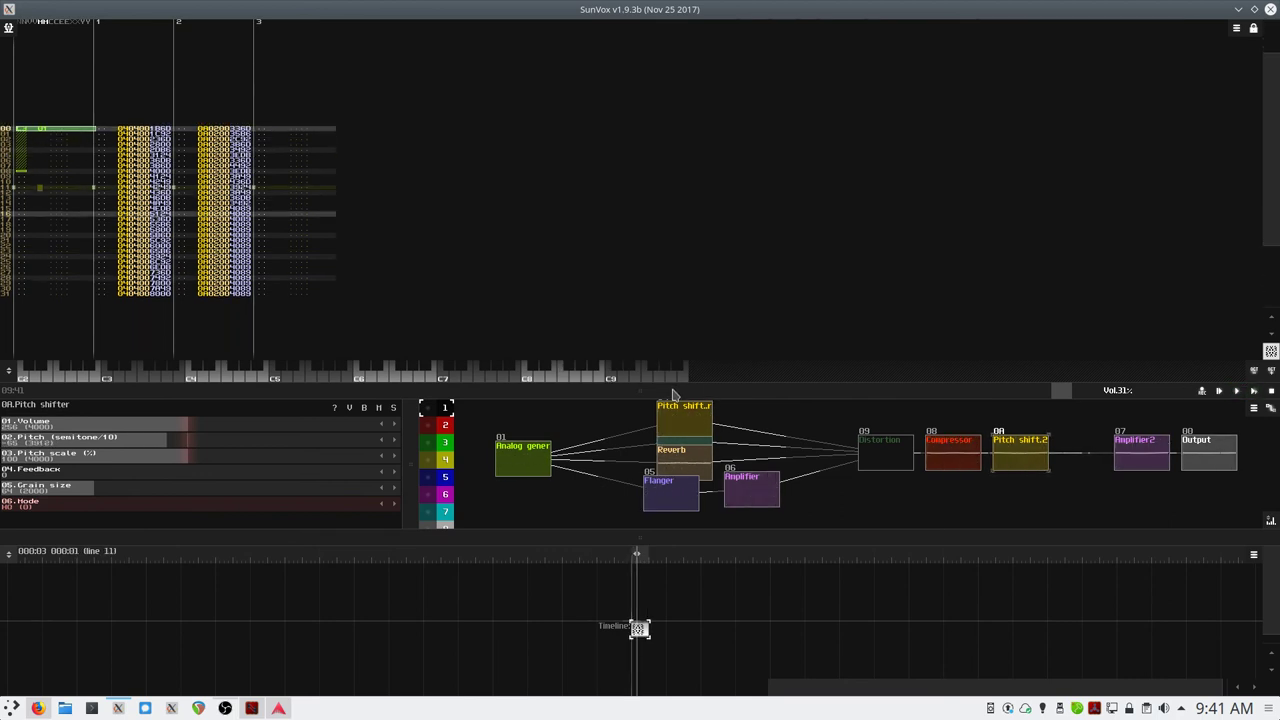
pyautogui.moveTo(677, 392); pyautogui.dragTo(665, 197)
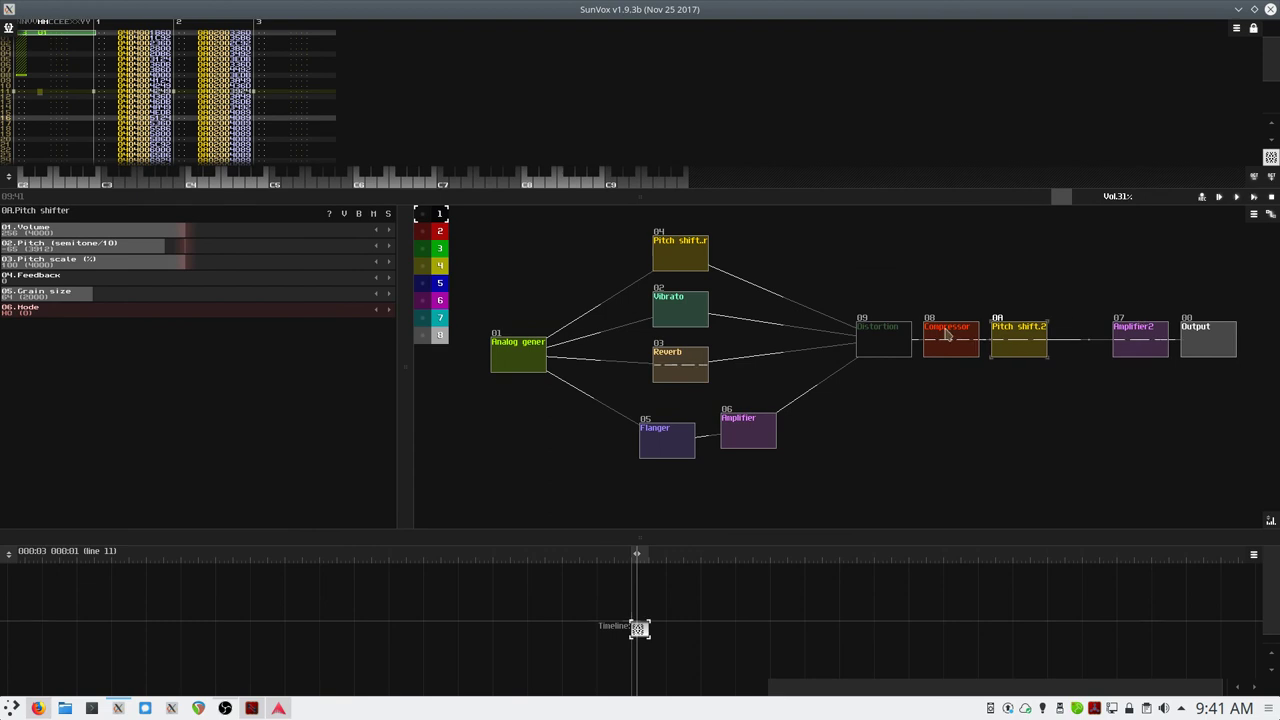
pyautogui.doubleClick(926, 438)
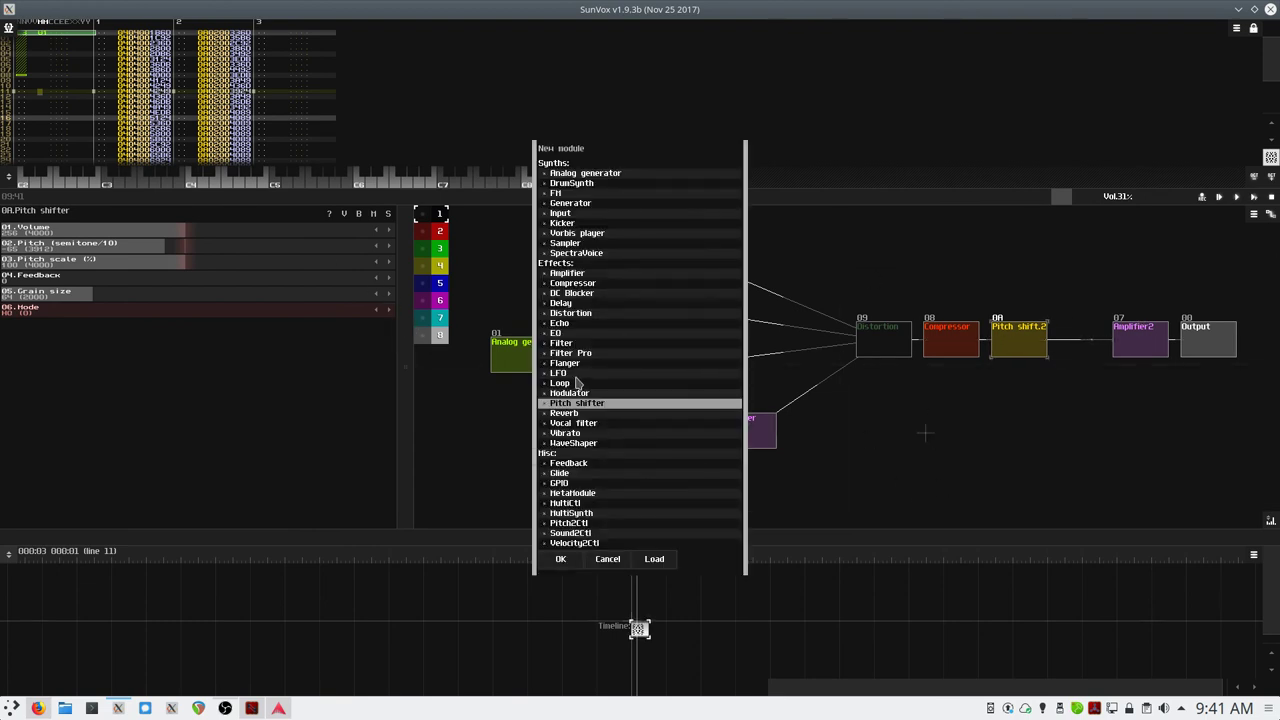
pyautogui.doubleClick(560, 384)
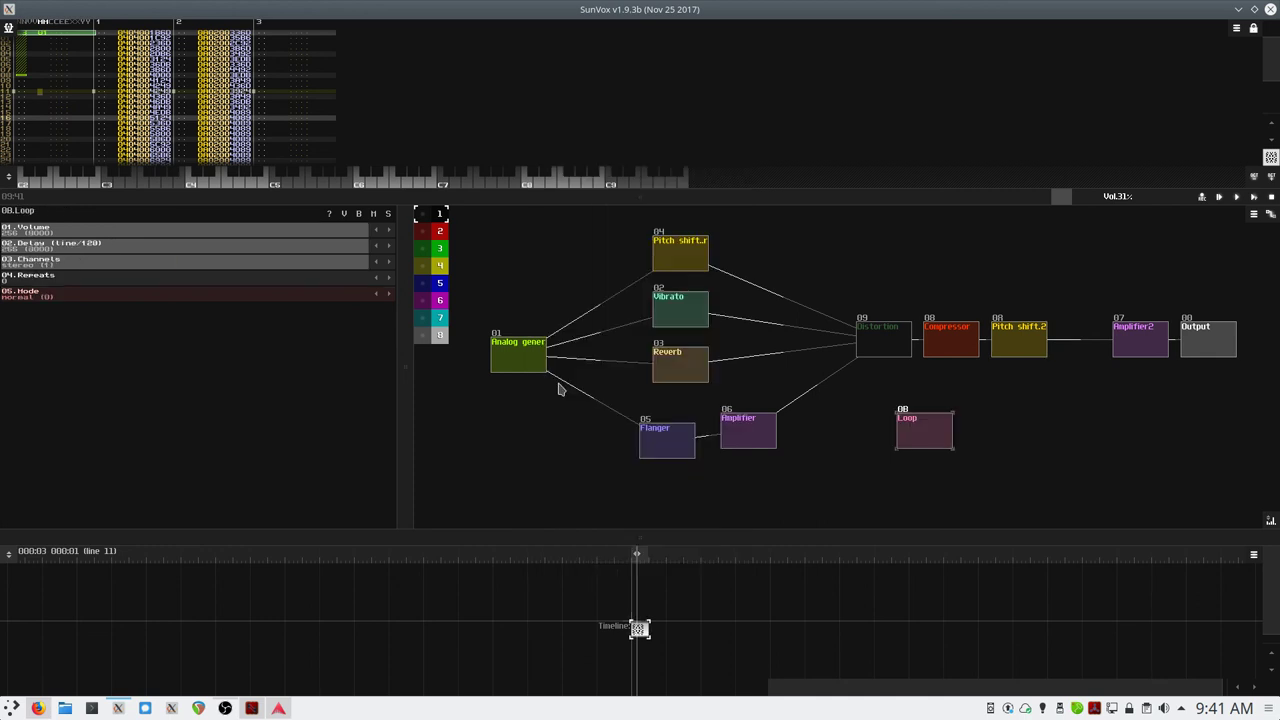
pyautogui.moveTo(902, 418); pyautogui.dragTo(1078, 400)
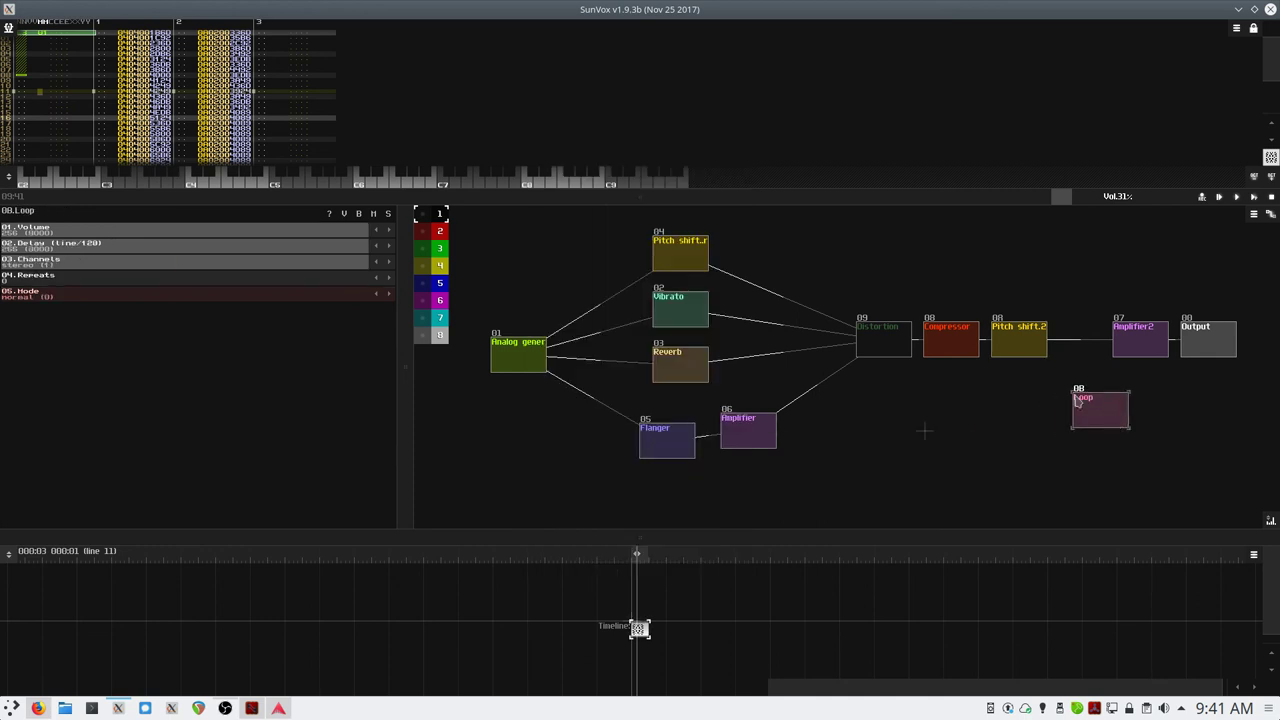
# - Move Output and Amplifier2 further along the chain and wire the Loop module between Pitch shifter2 and Amplifier2
pyautogui.moveTo(1183, 345); pyautogui.dragTo(1229, 347)
pyautogui.moveTo(1140, 347); pyautogui.dragTo(1196, 339)
pyautogui.moveTo(1026, 352); pyautogui.dragTo(1196, 335)
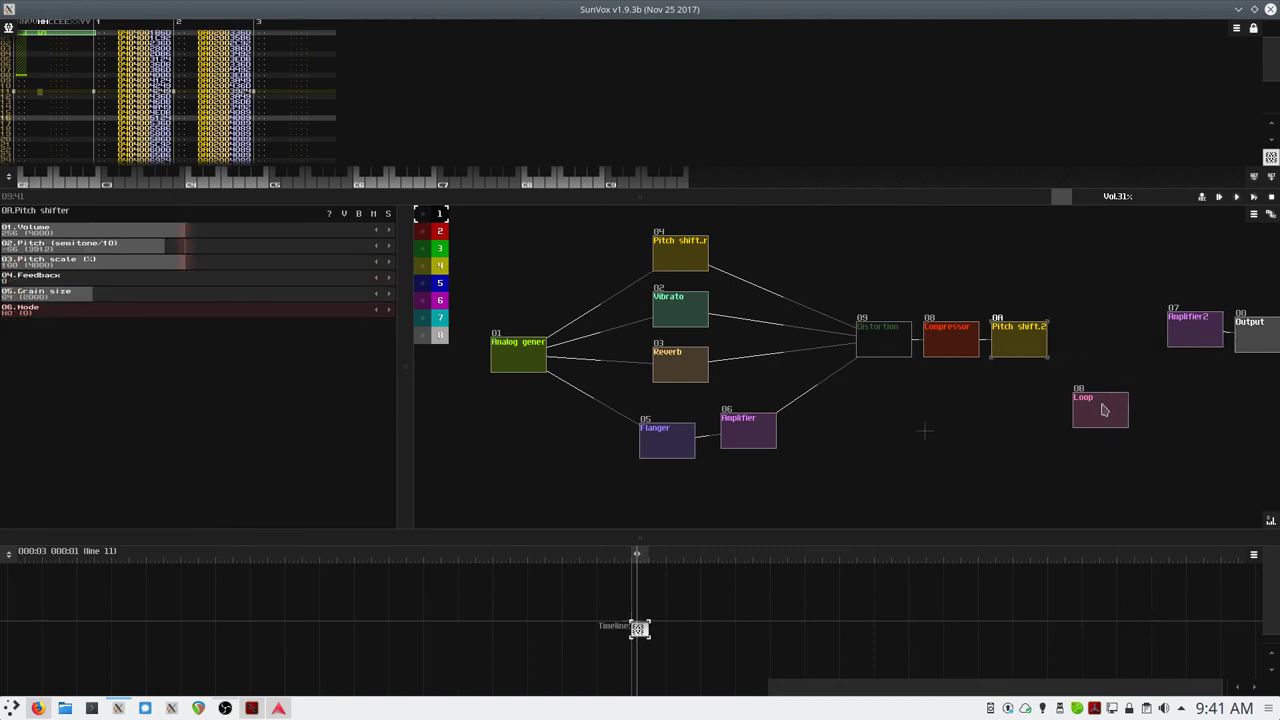
pyautogui.moveTo(1104, 410); pyautogui.dragTo(1185, 336)
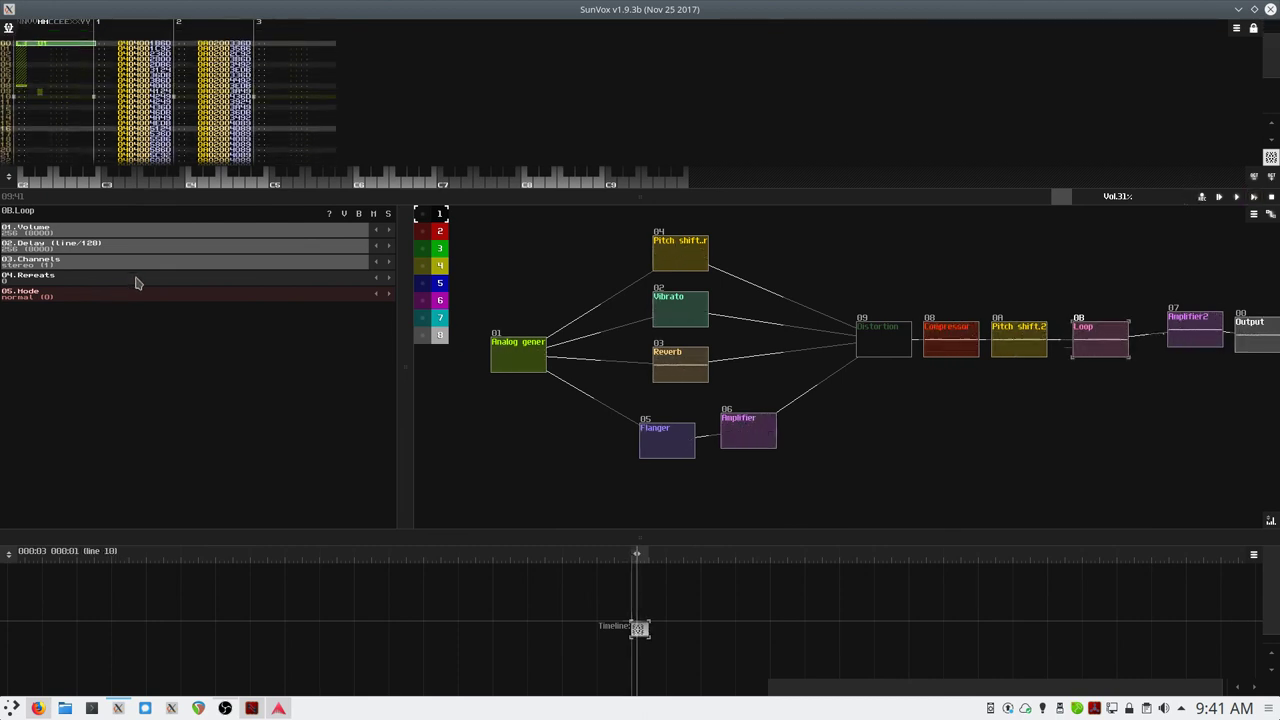
# - Set the Loop module's delay to 29, try the ping-pong mode and return the mode to normal
pyautogui.moveTo(355, 250); pyautogui.dragTo(35, 250)
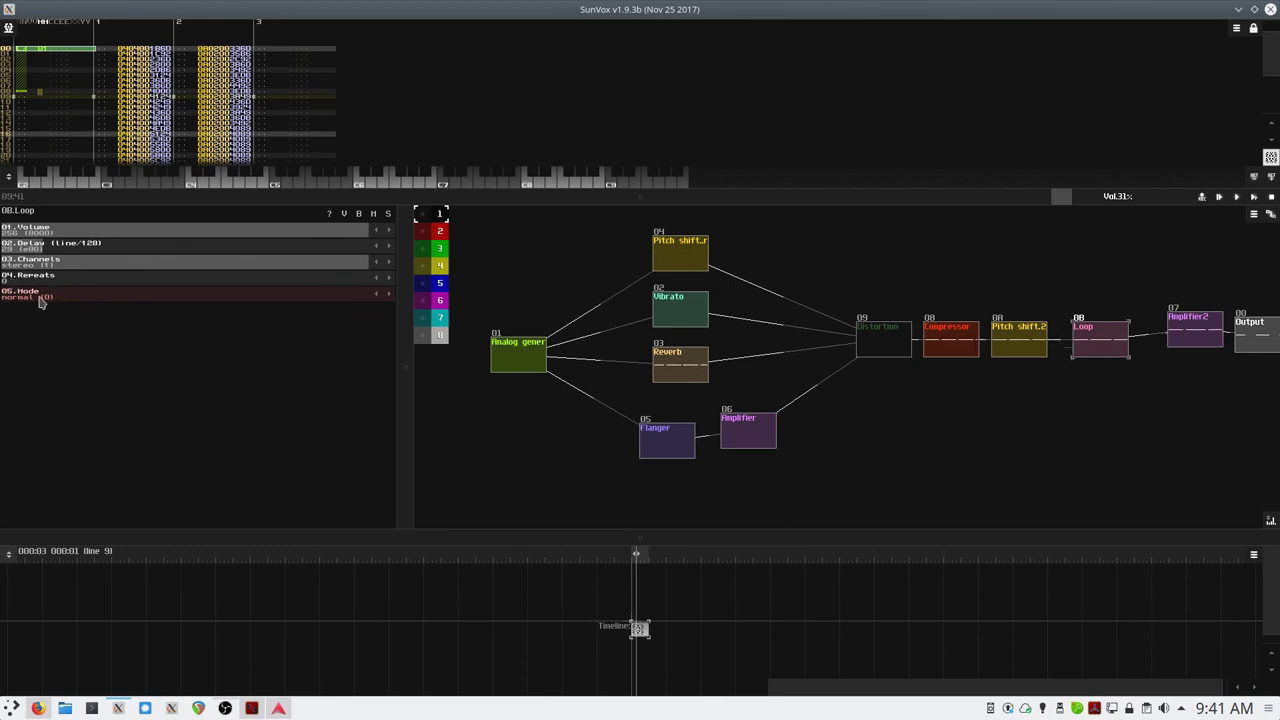
pyautogui.moveTo(40, 303); pyautogui.dragTo(115, 305)
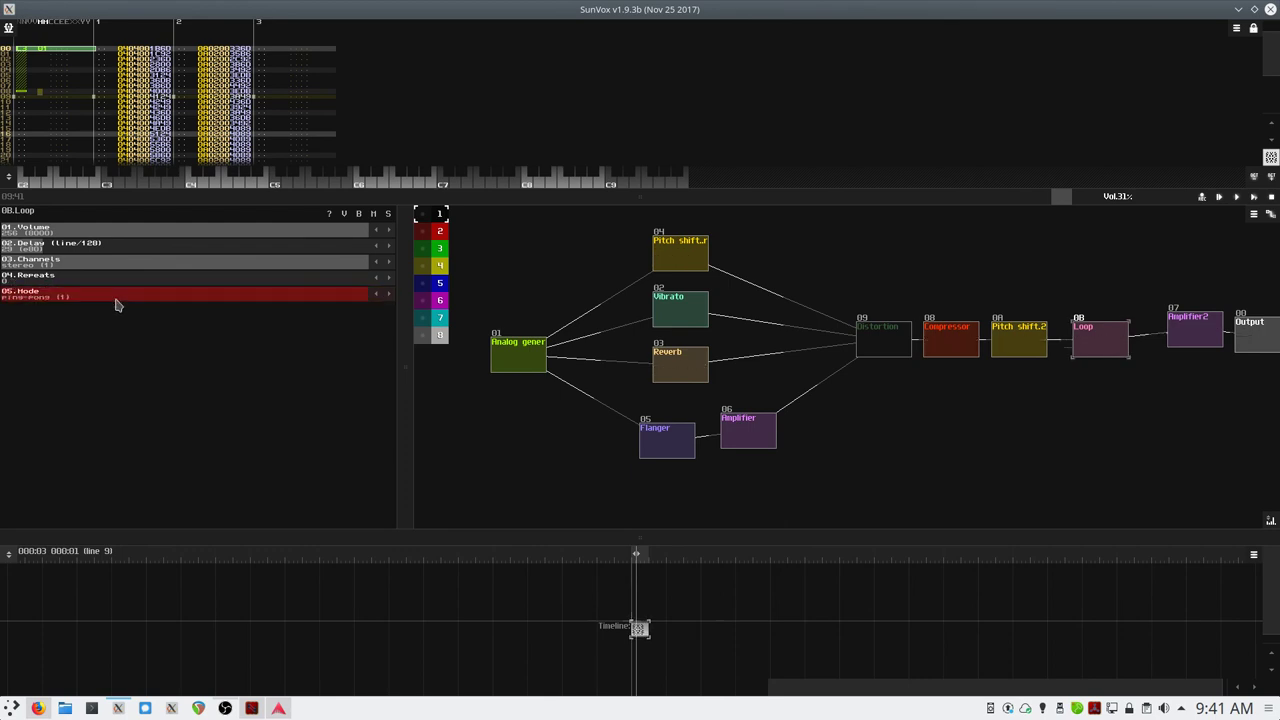
pyautogui.click(116, 300)
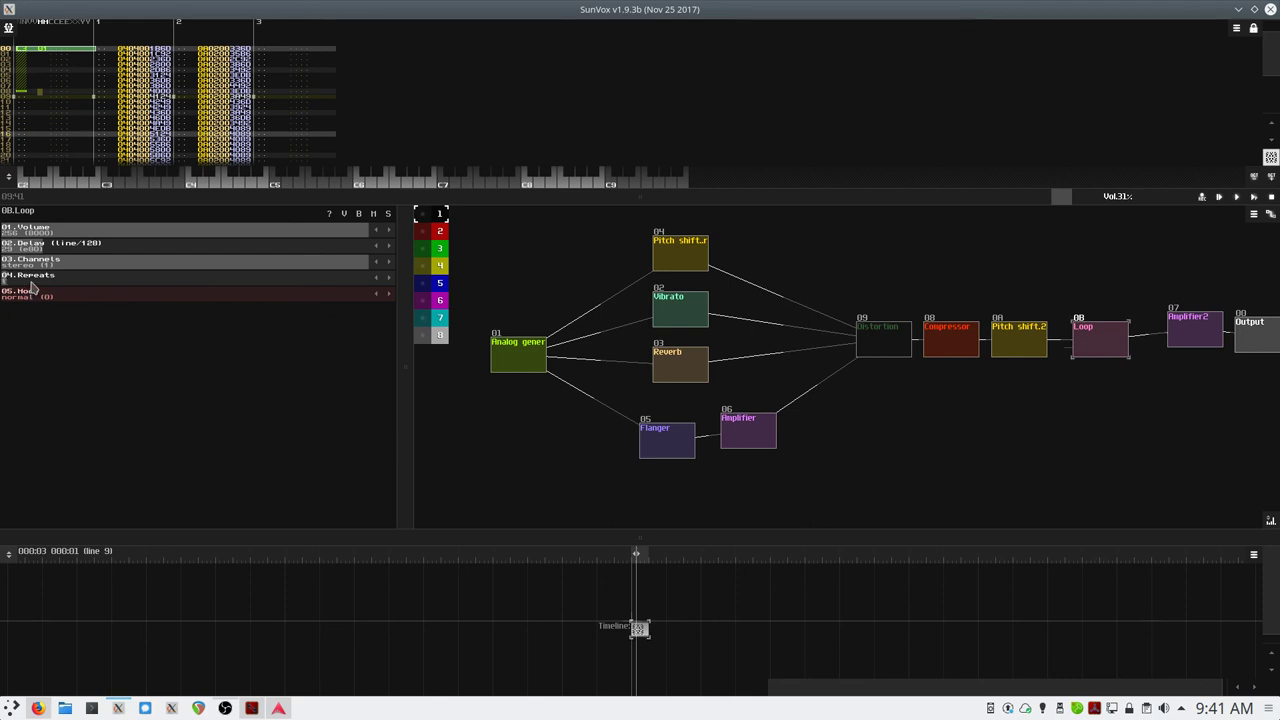
# - Audition the sound with different Loop repeat counts, including 2 and 9, and set the repeats to 3
pyautogui.scroll(6, 32, 284)
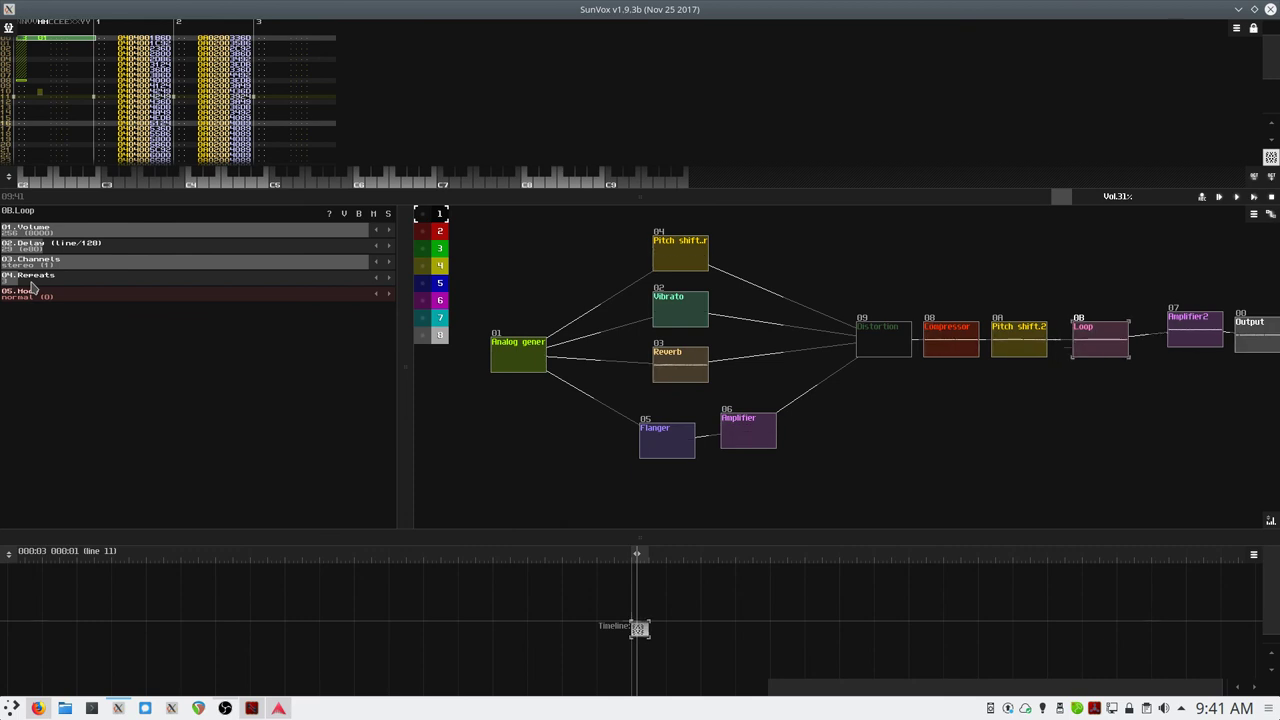
pyautogui.press('space')
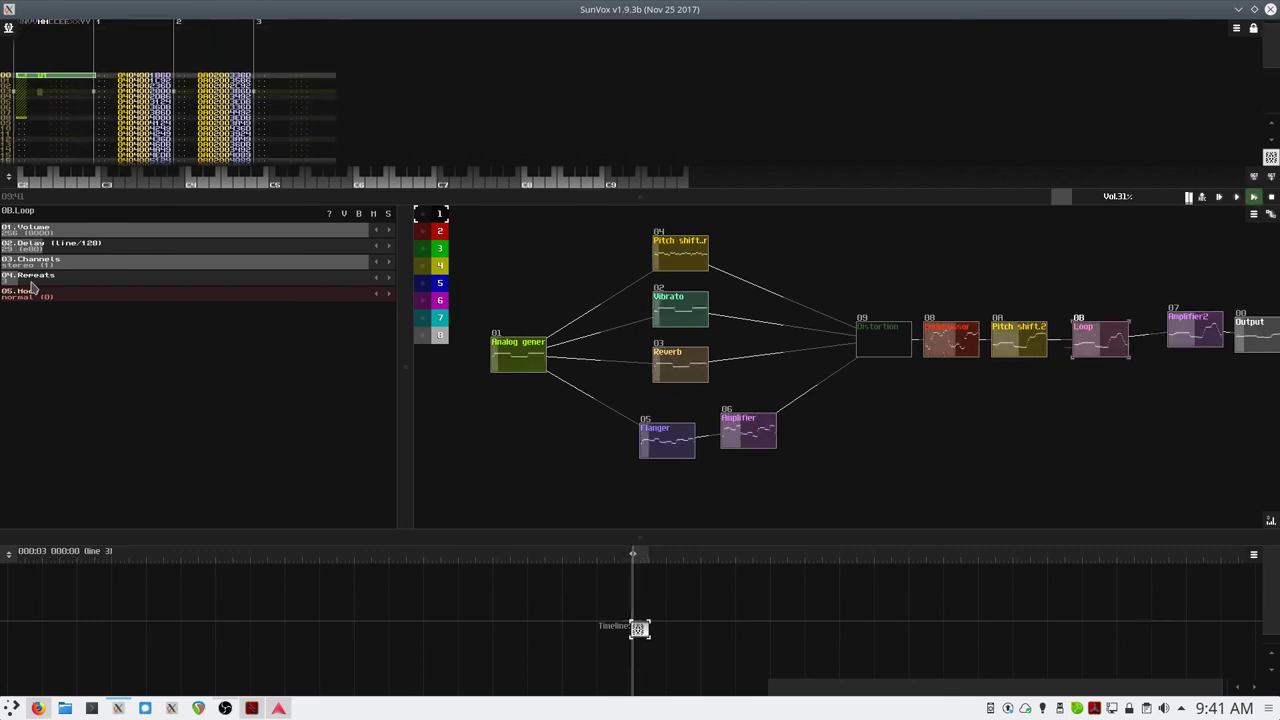
pyautogui.press('space')
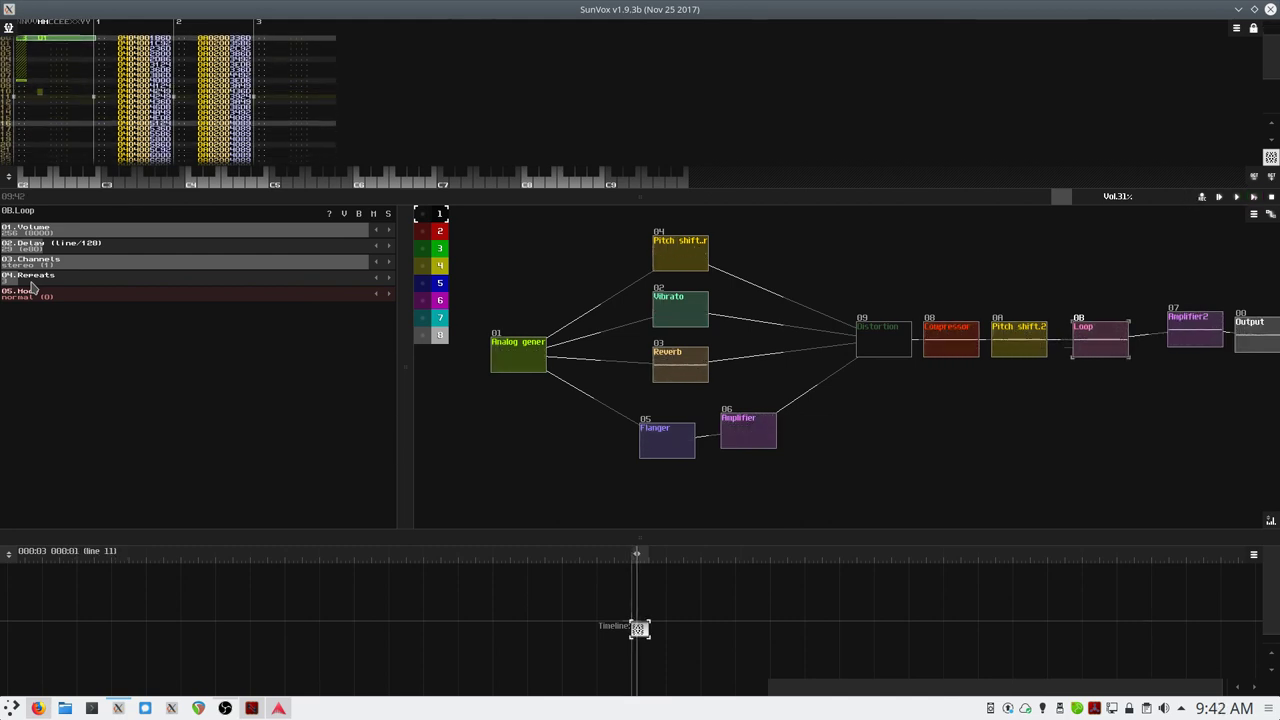
pyautogui.scroll(-1, 31, 283)
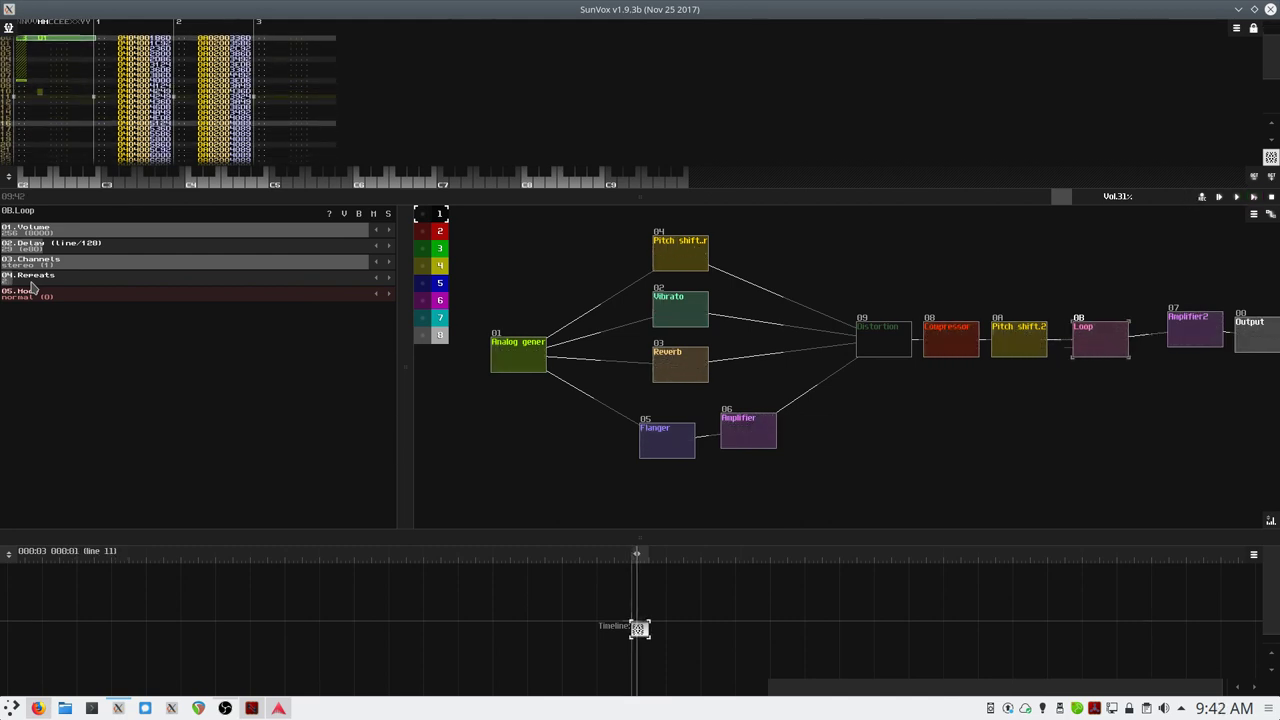
pyautogui.press('space')
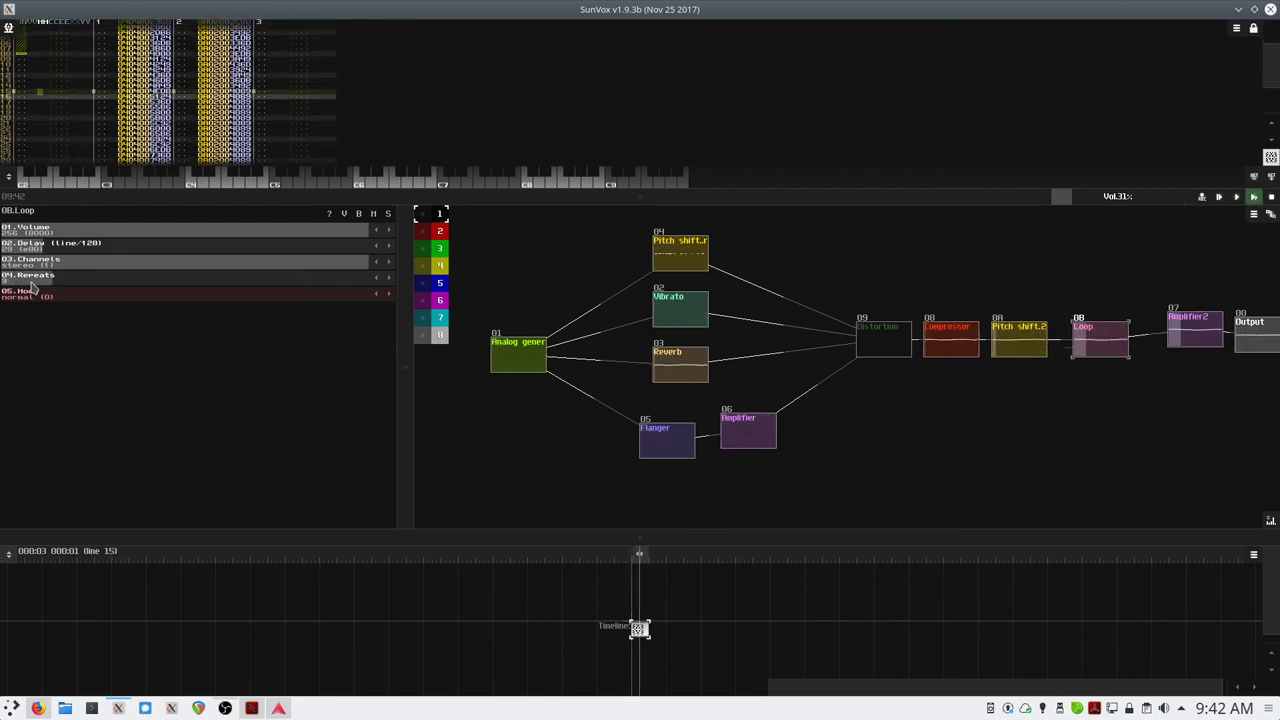
pyautogui.press('space')
pyautogui.scroll(-3, 31, 284)
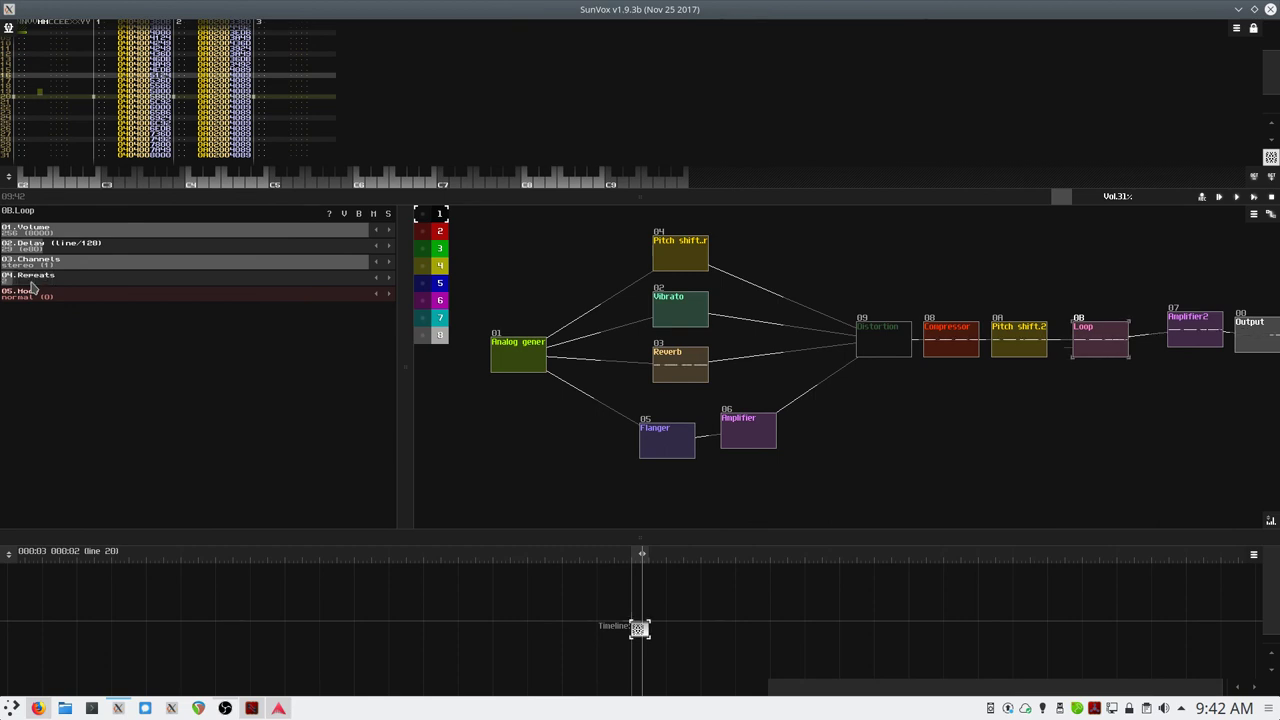
pyautogui.press('space')
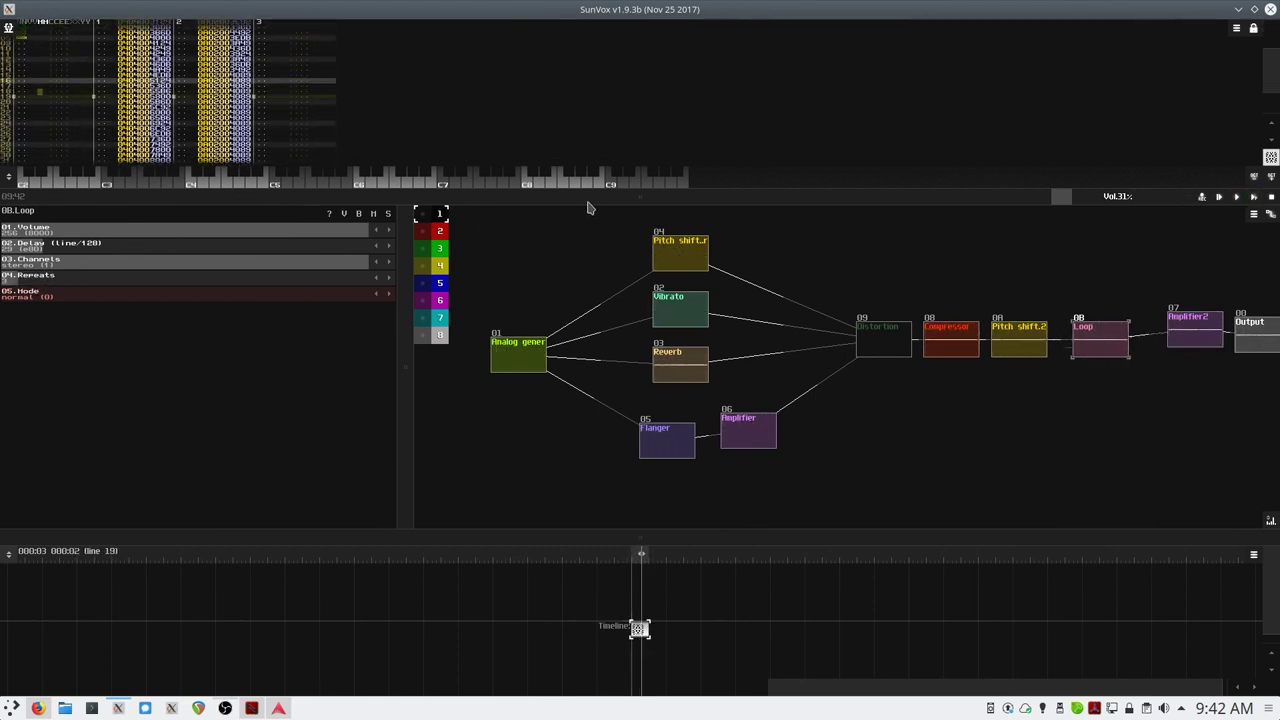
# - Enlarge the pattern area and save the project as boss_entry_03.sunvox in the Space Unknown Sound Design folder
pyautogui.moveTo(588, 207); pyautogui.dragTo(585, 340)
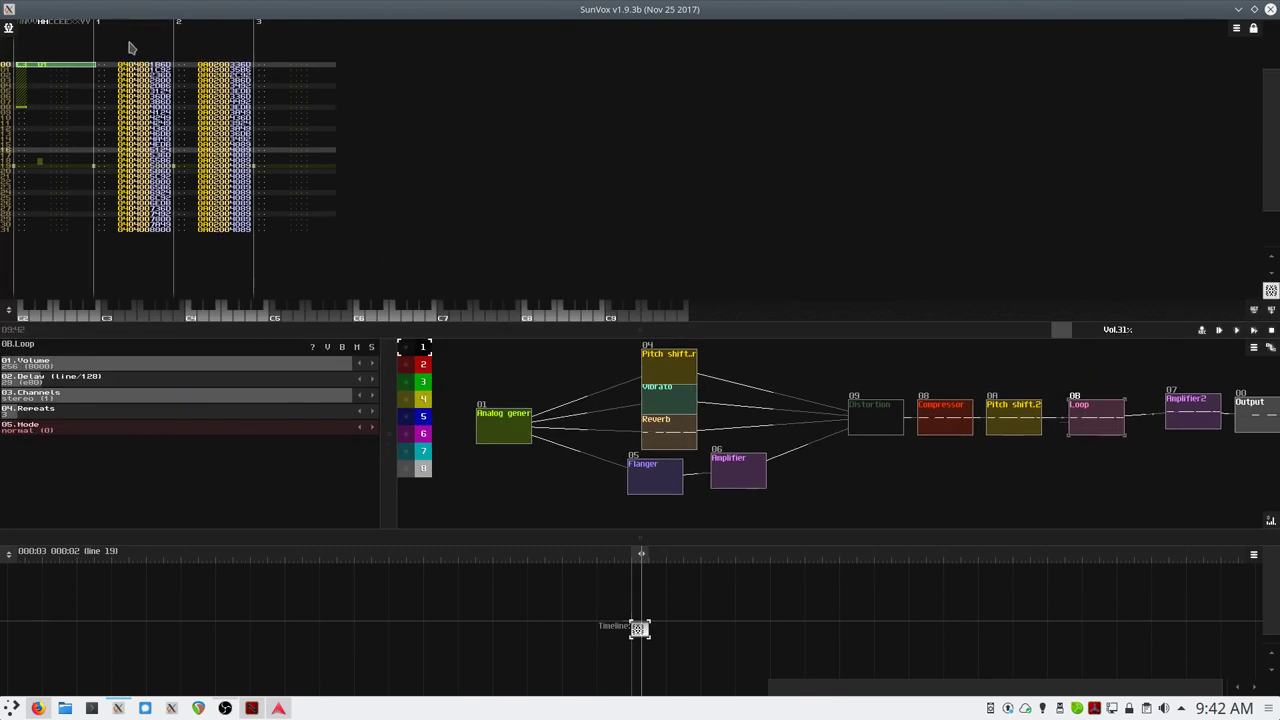
pyautogui.click(8, 28)
pyautogui.click(57, 84)
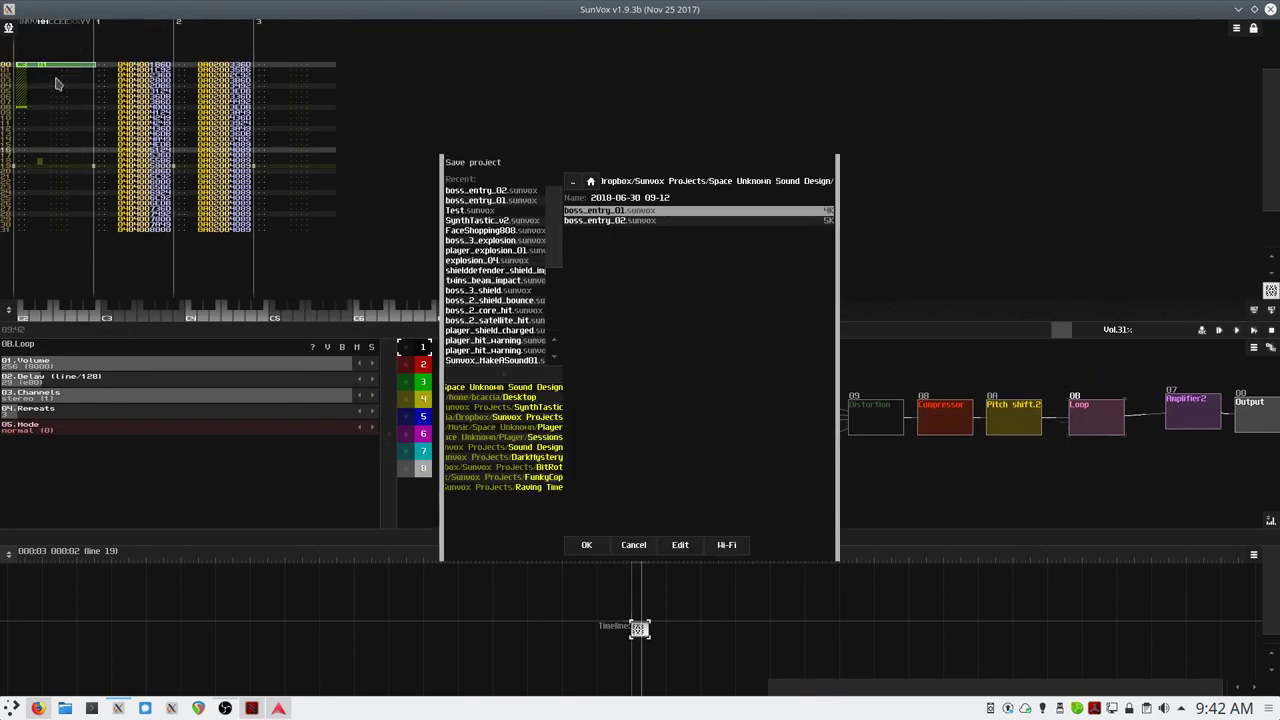
pyautogui.click(637, 221)
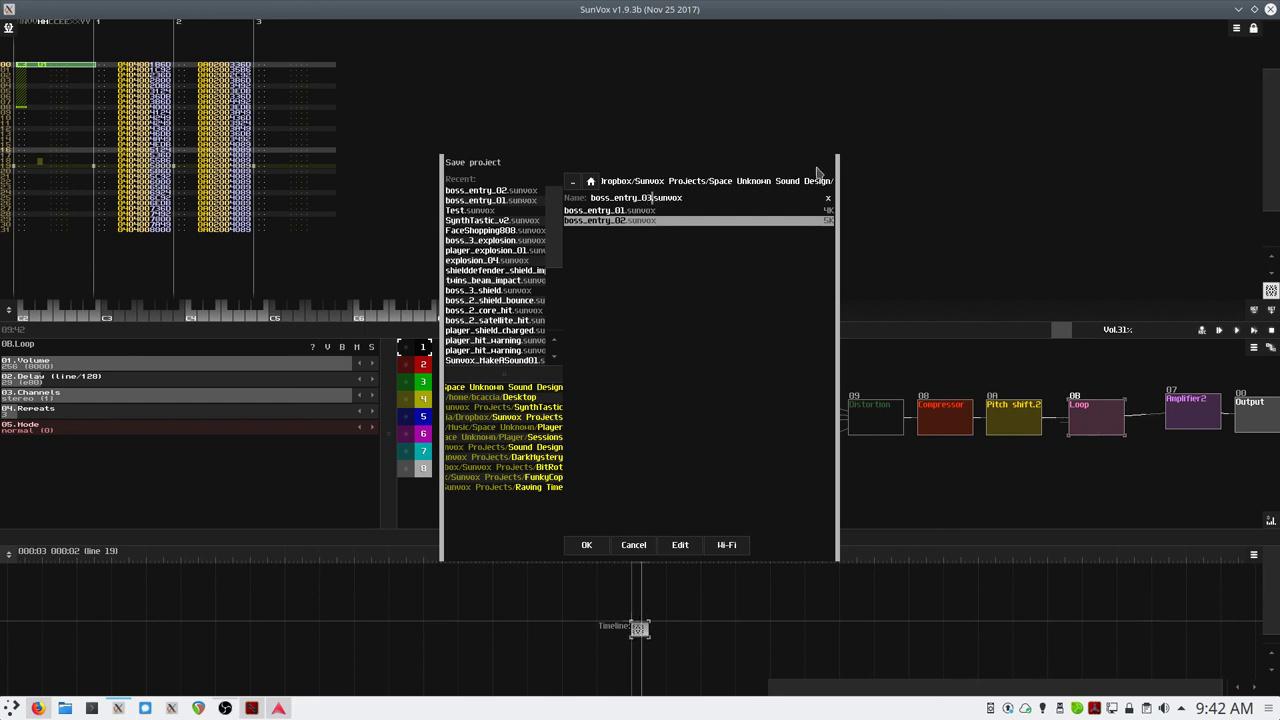
pyautogui.click(582, 545)
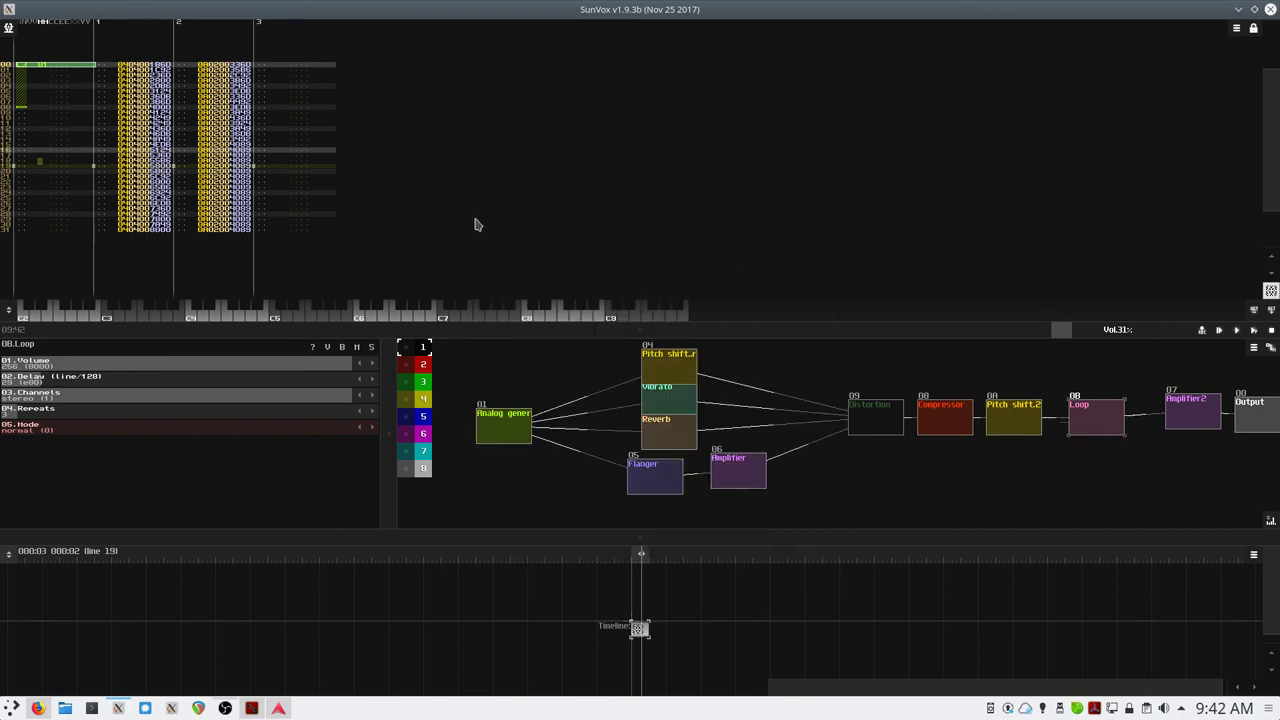
# - Export the looped version as a 16-bit WAV to the Desktop, changing the final digit of the name boss_entry_04.wav
pyautogui.click(9, 28)
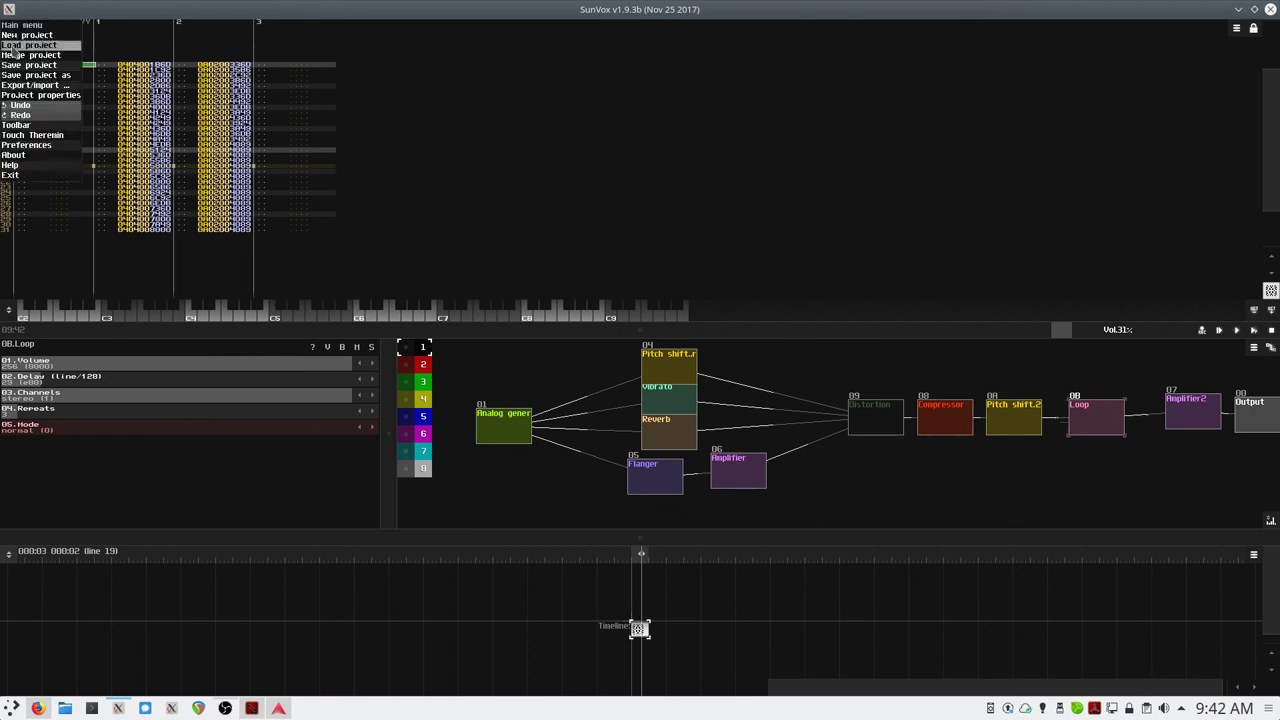
pyautogui.click(52, 87)
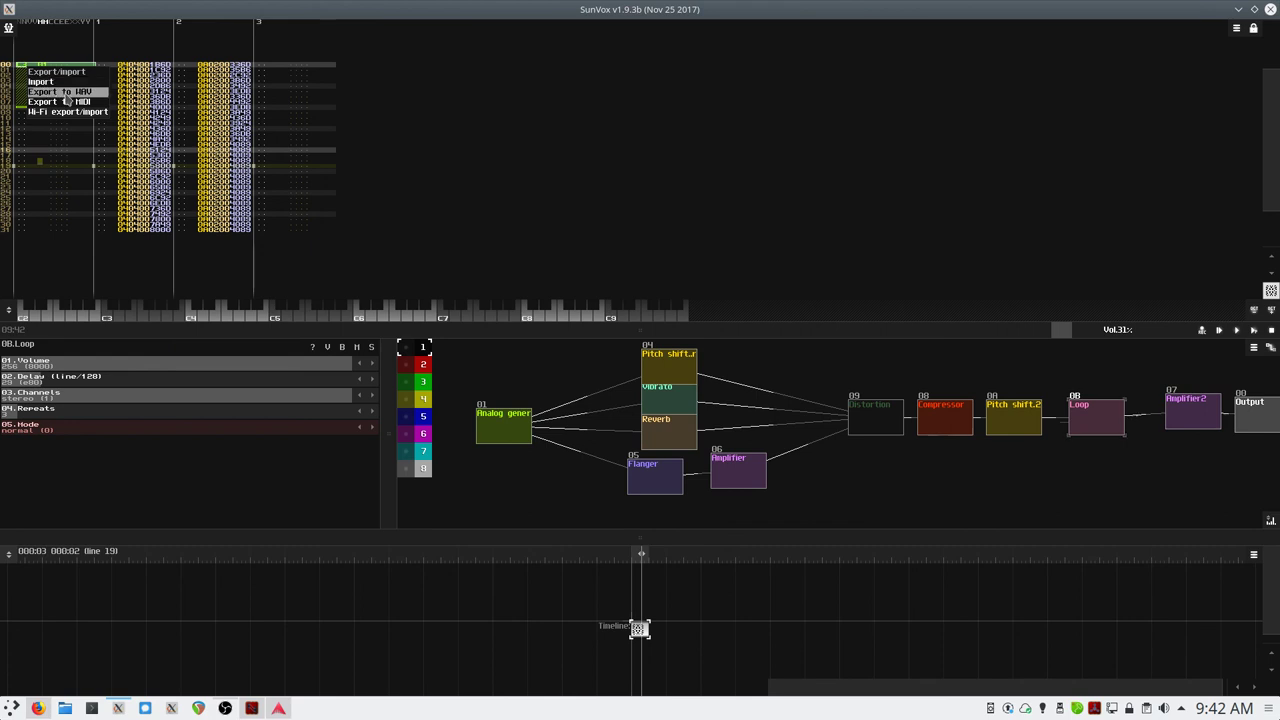
pyautogui.click(62, 93)
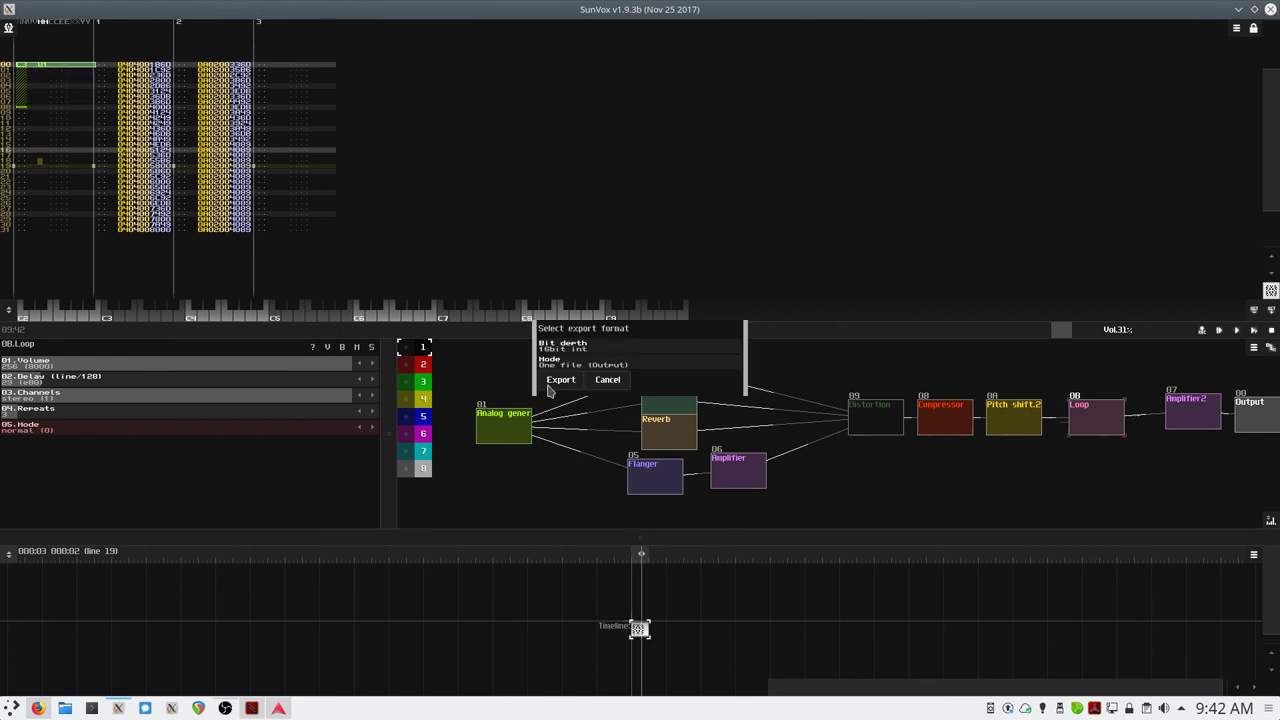
pyautogui.click(550, 386)
pyautogui.click(626, 241)
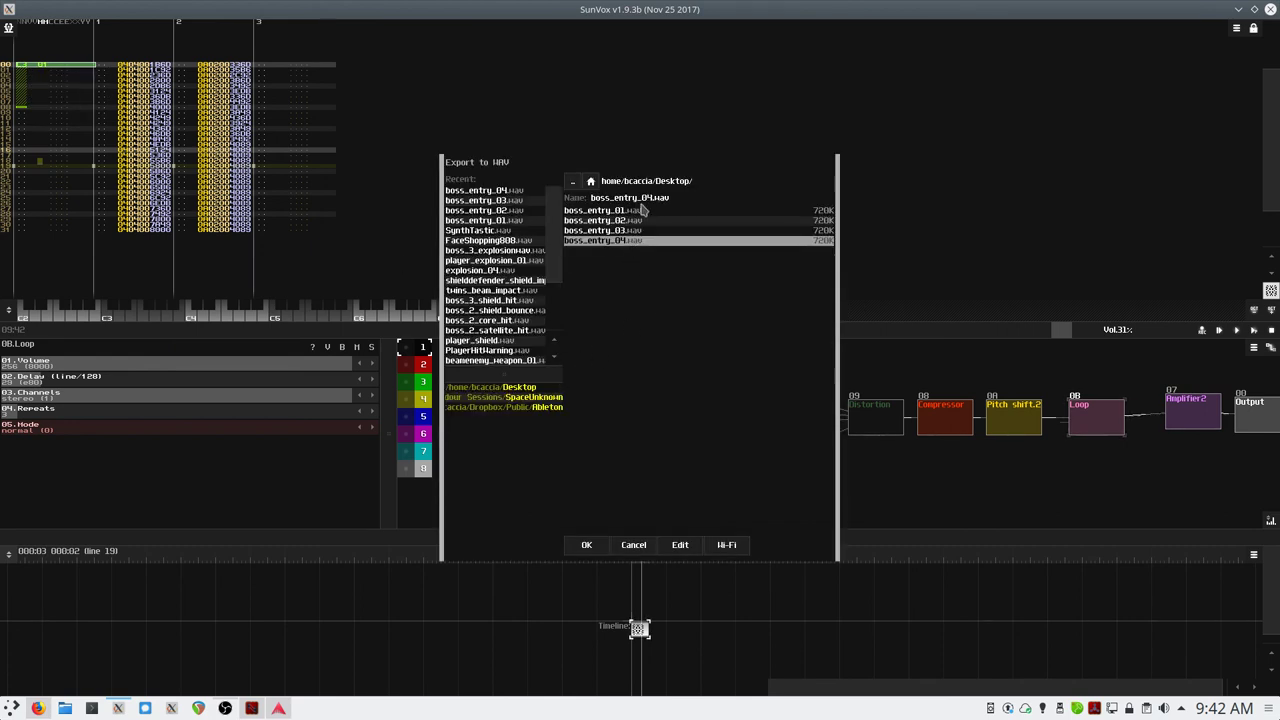
pyautogui.click(655, 198)
pyautogui.press('BackSpace')
pyautogui.click(587, 548)
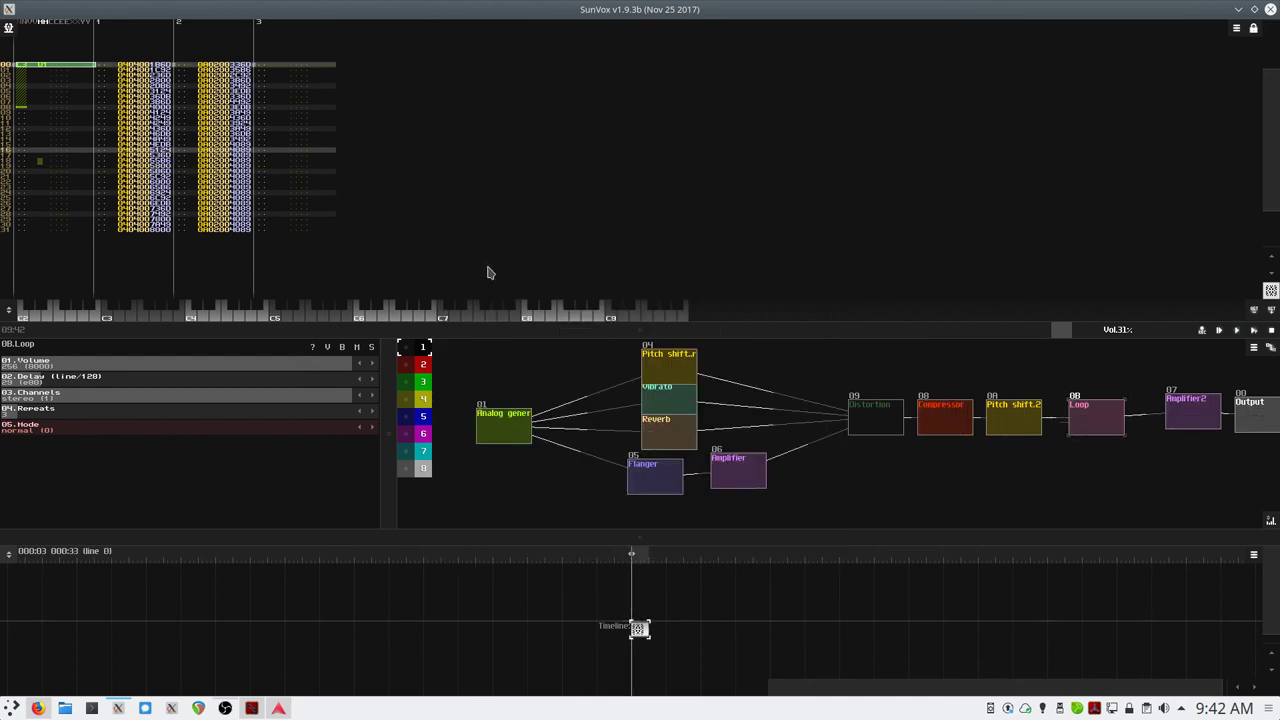
# - Try longer Loop delays such as 73 and 173 during playback, and set the delay to 14
pyautogui.moveTo(441, 334); pyautogui.dragTo(450, 280)
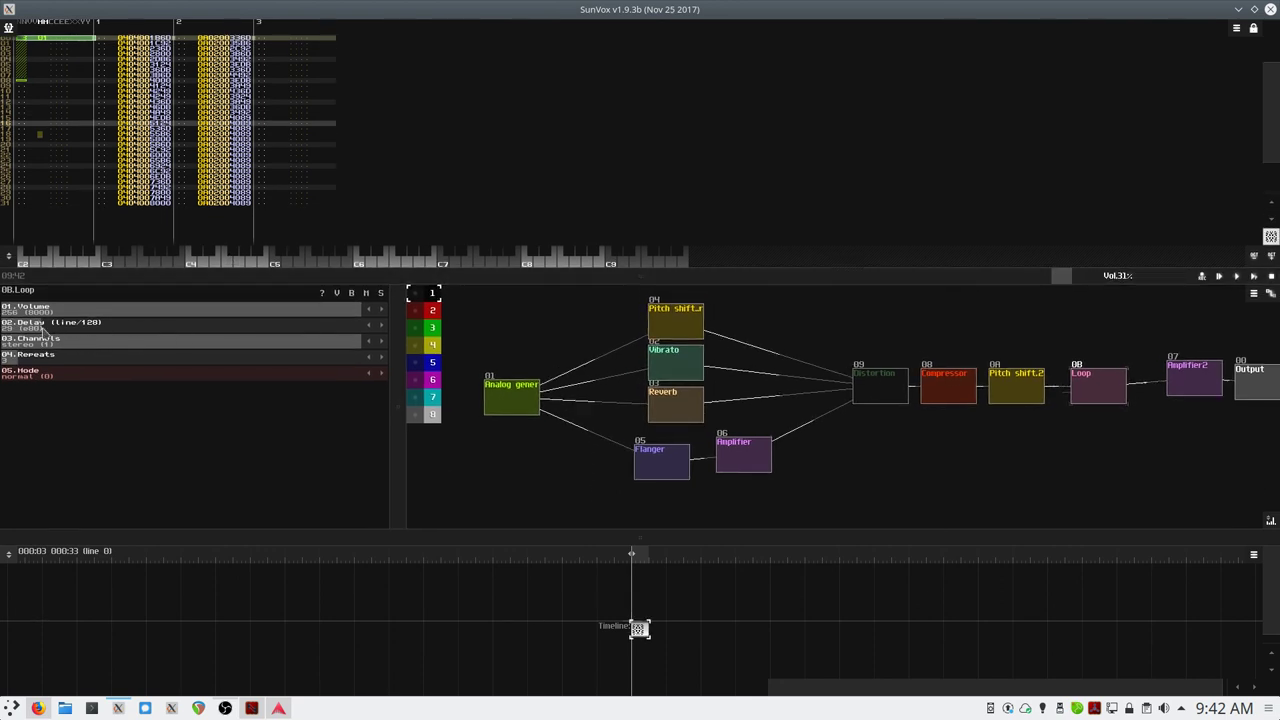
pyautogui.press('space')
pyautogui.moveTo(42, 330); pyautogui.dragTo(107, 337)
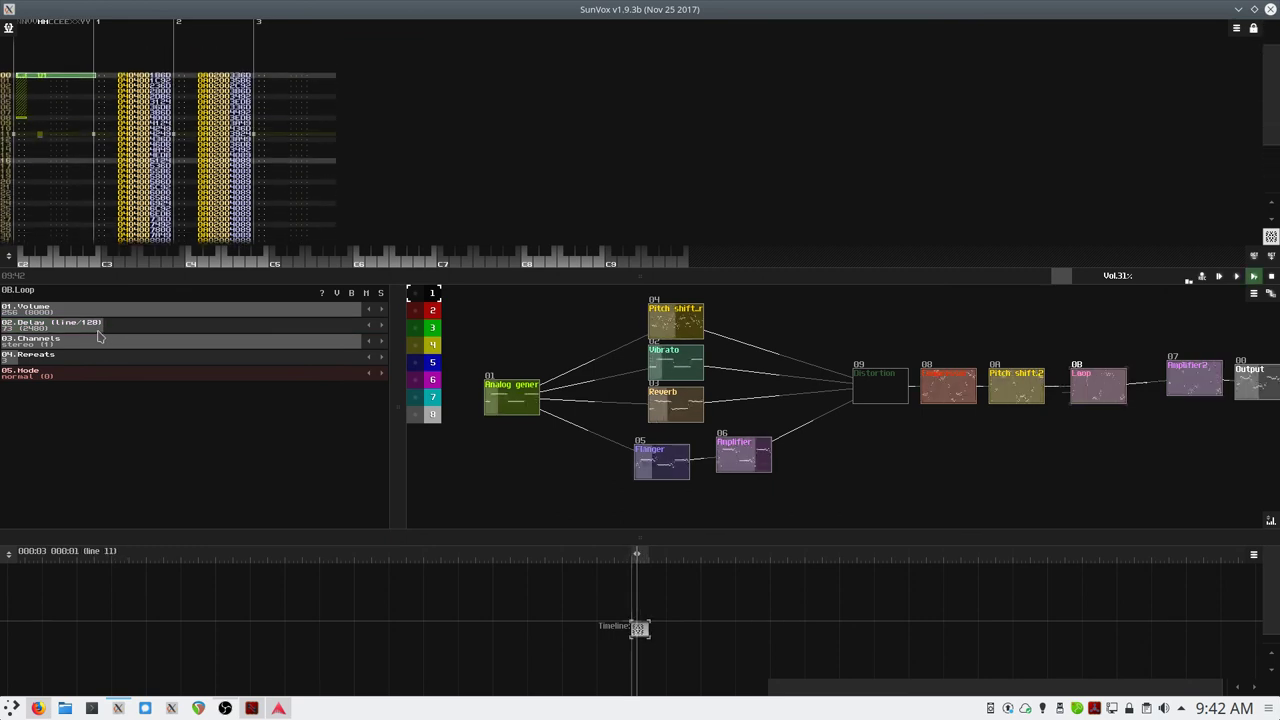
pyautogui.moveTo(98, 337); pyautogui.dragTo(244, 336)
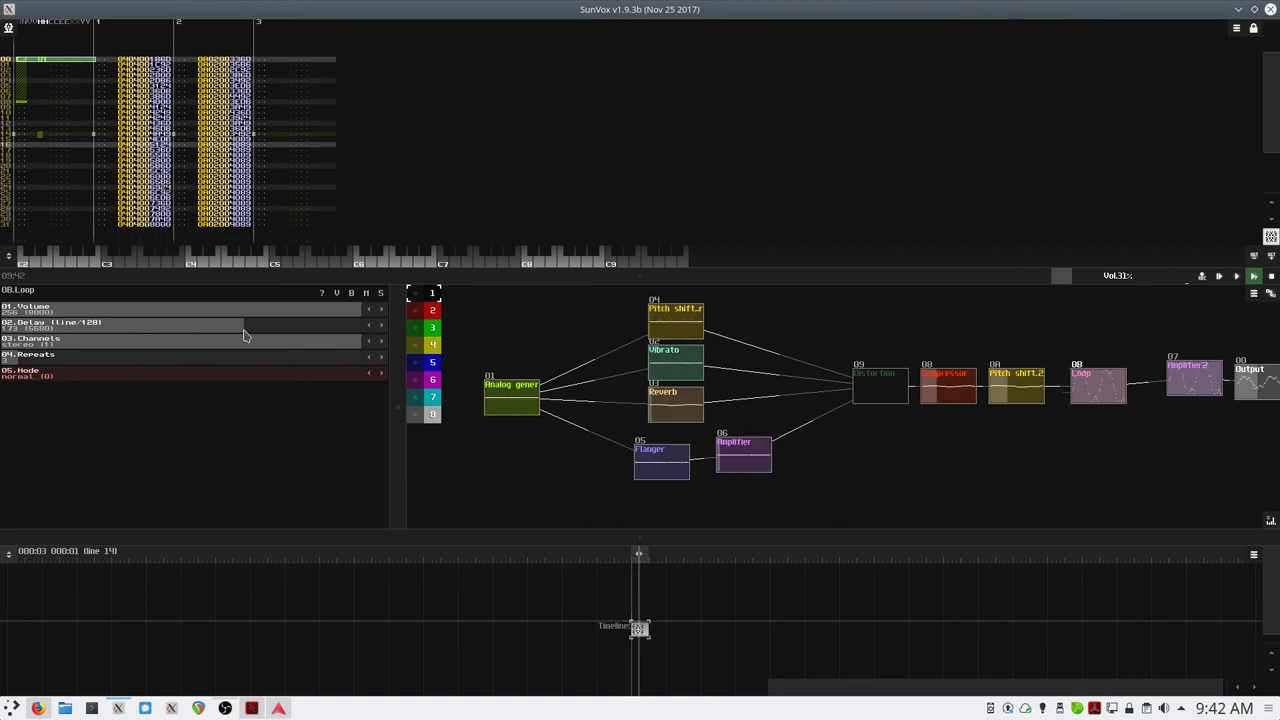
pyautogui.moveTo(244, 336); pyautogui.dragTo(16, 332)
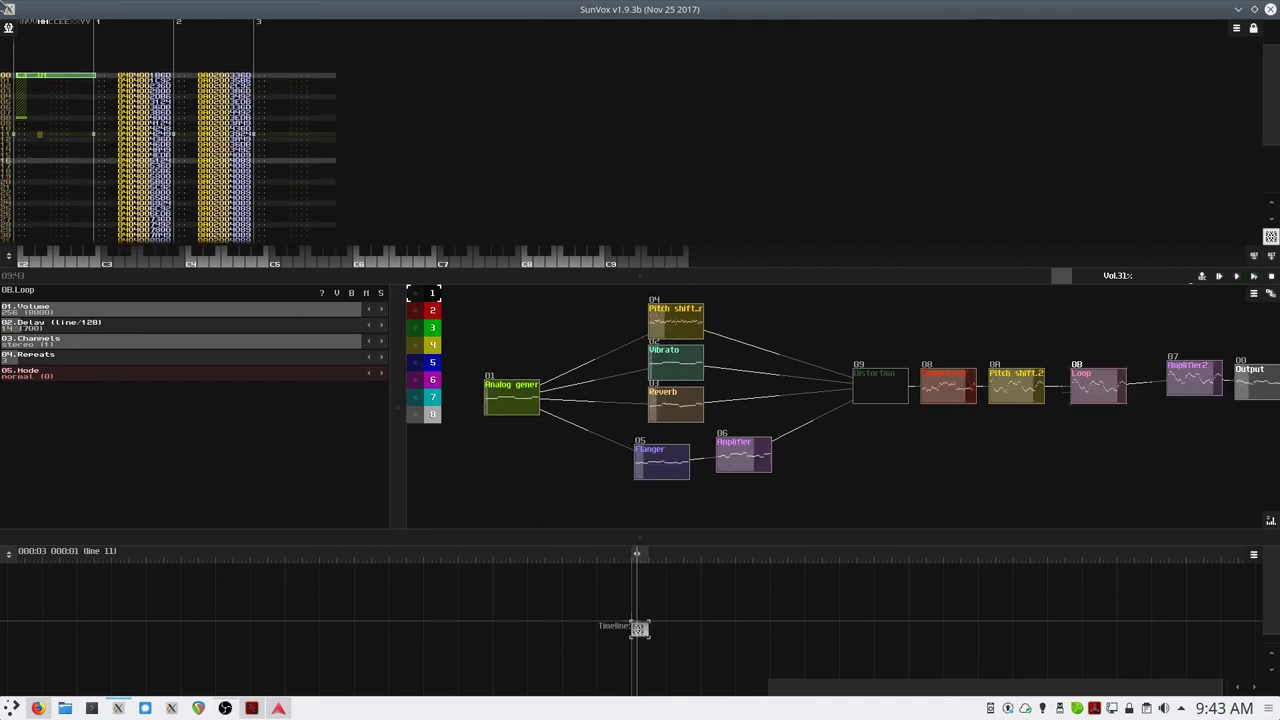
# - Lower the Loop module's delay to 12 and audition the sound
pyautogui.click(12, 28)
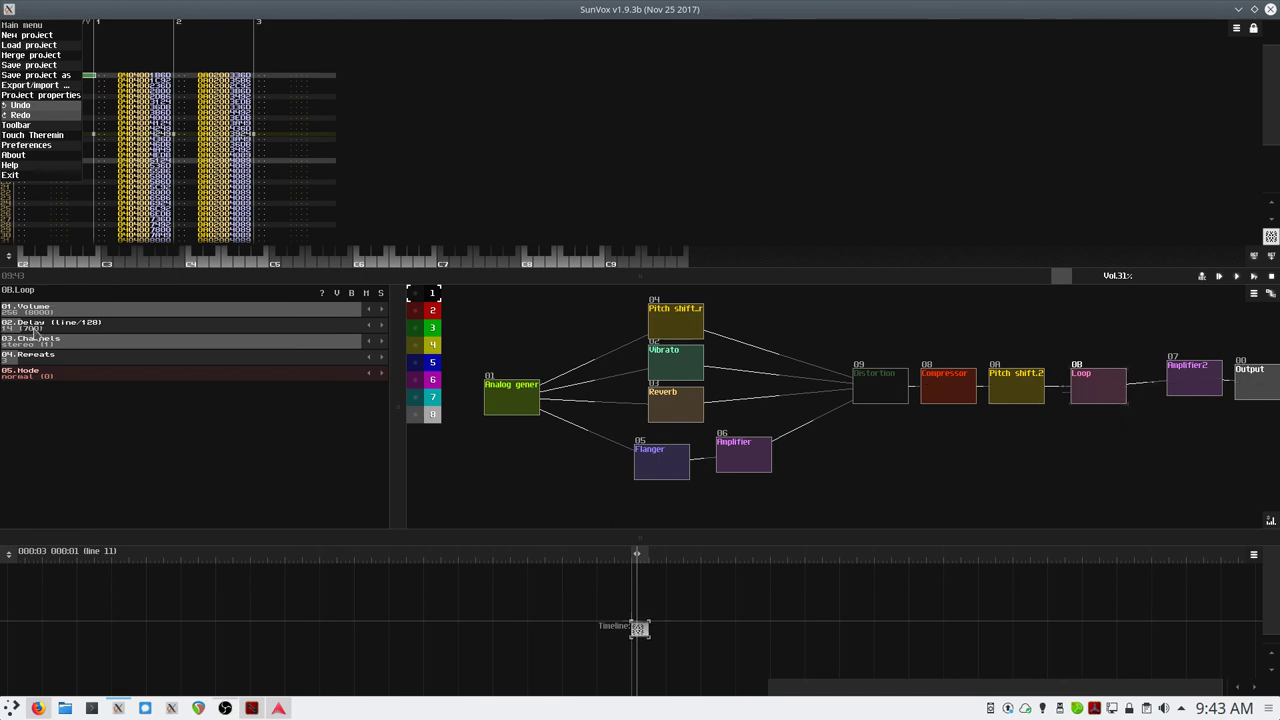
pyautogui.moveTo(32, 332); pyautogui.dragTo(21, 337)
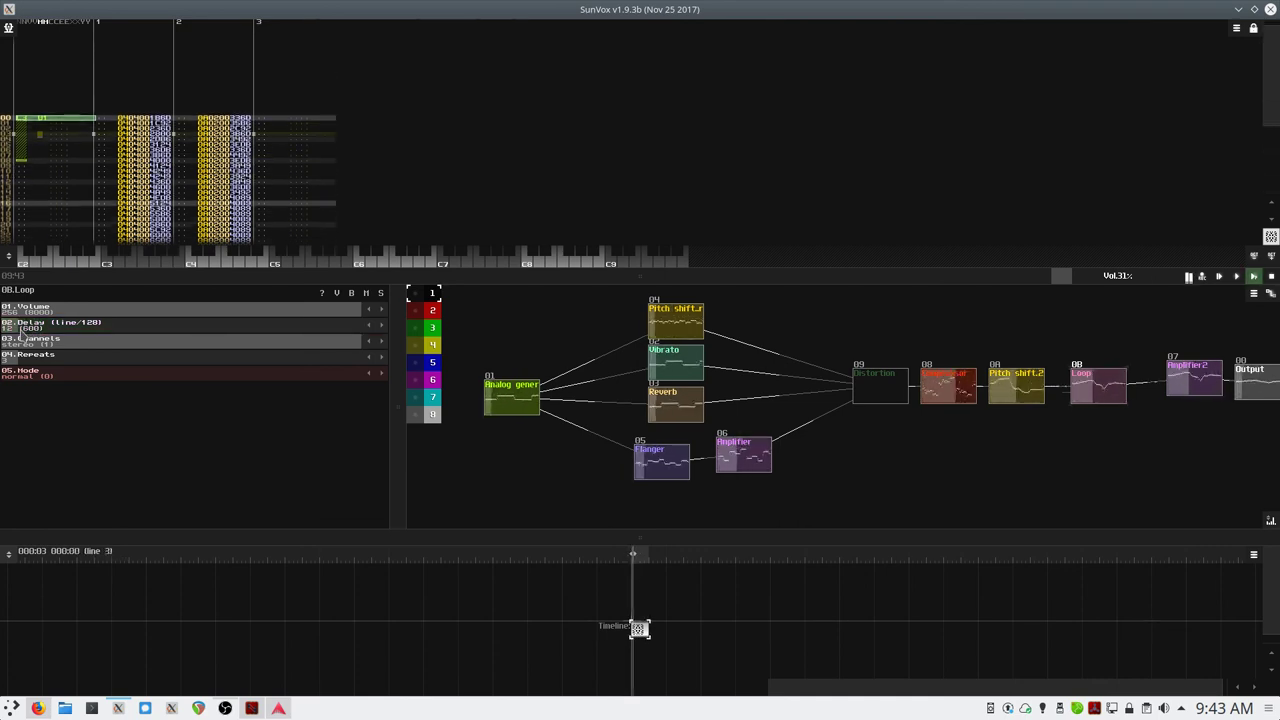
# - Check the WAV numbering in the Desktop folder and save the project as boss_entry_06.sunvox in the Space Unknown Sound Design folder
pyautogui.click(10, 28)
pyautogui.click(40, 75)
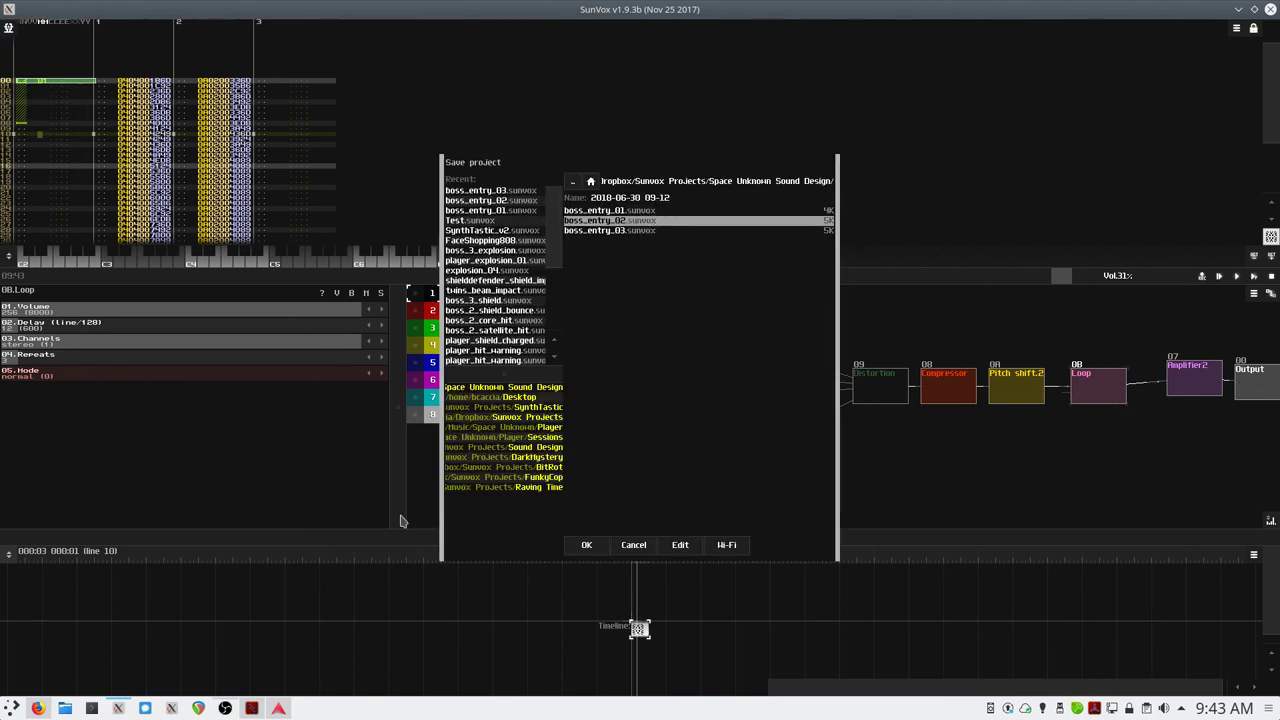
pyautogui.click(65, 708)
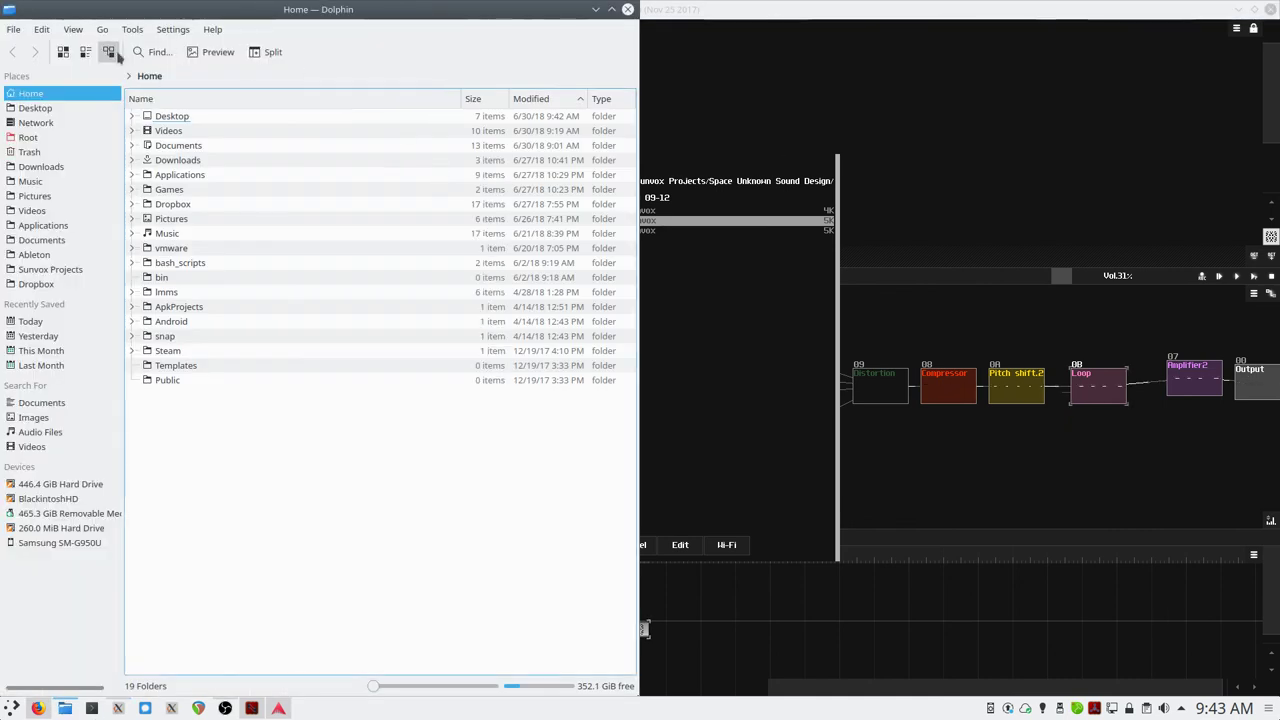
pyautogui.click(35, 108)
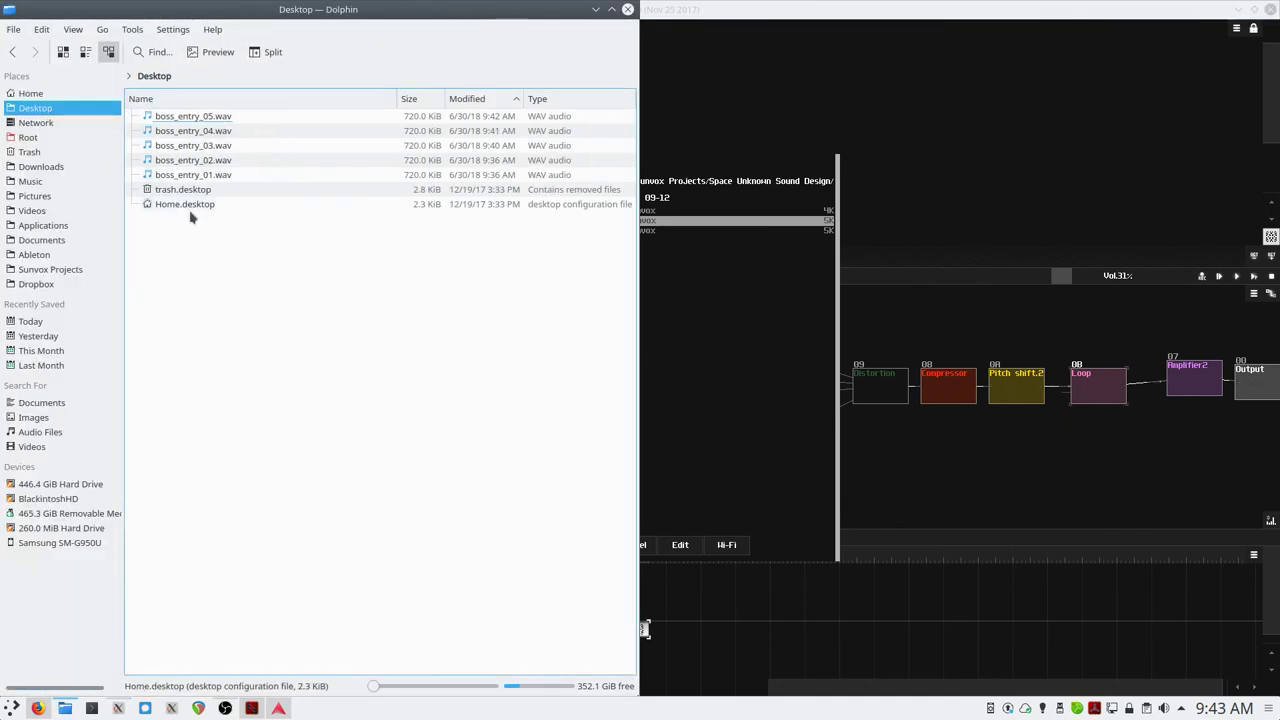
pyautogui.click(596, 9)
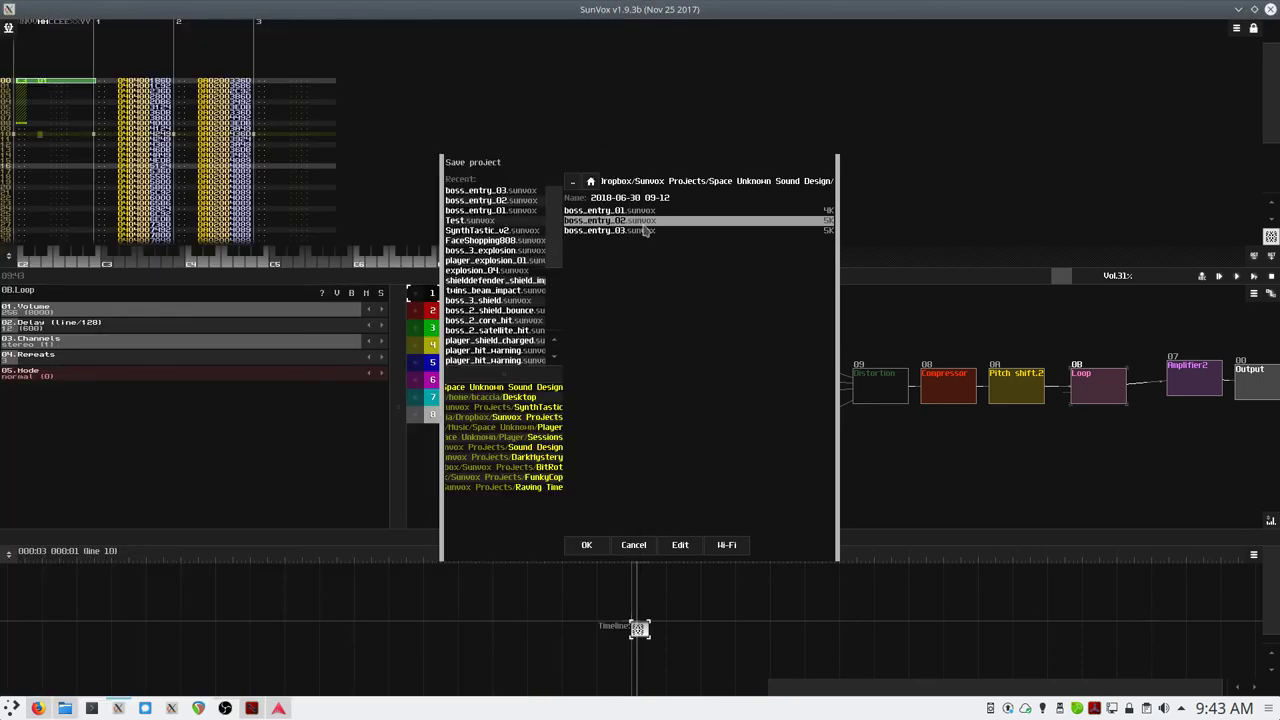
pyautogui.click(627, 231)
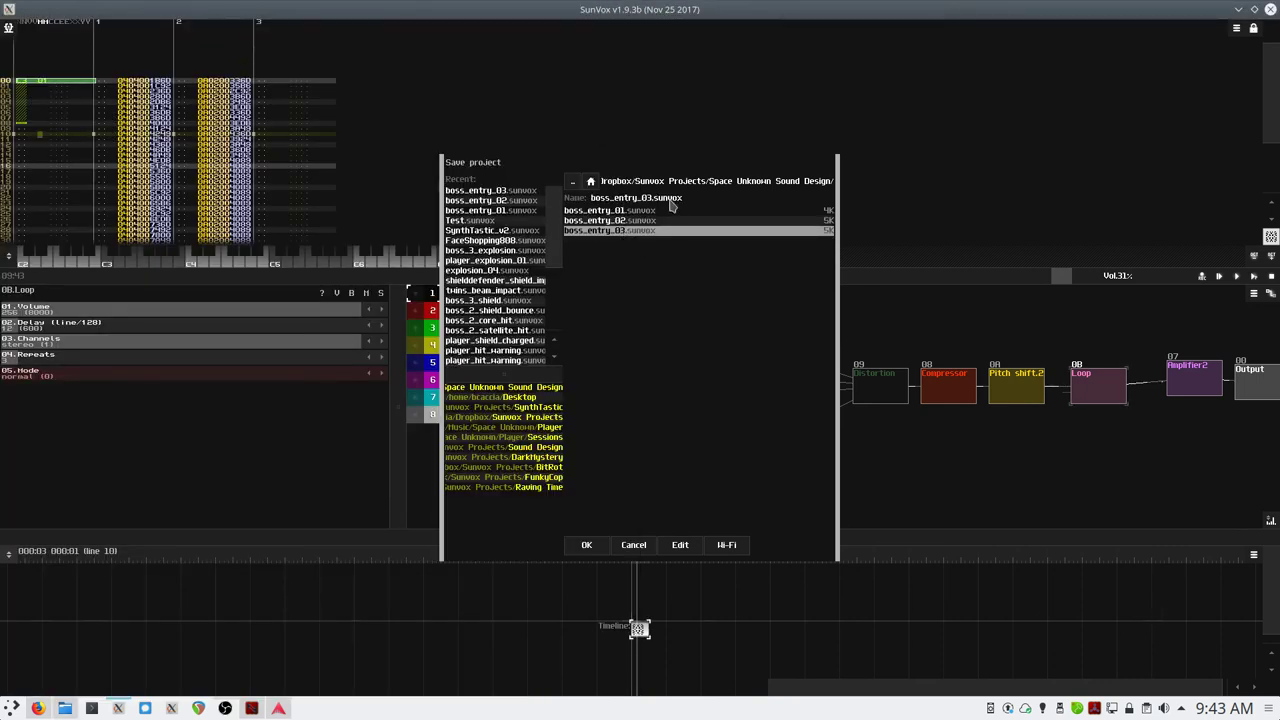
pyautogui.press('BackSpace')
pyautogui.write('6')
pyautogui.click(587, 545)
# - Export the sound as a single 16-bit WAV named boss_entry_06.wav to the Desktop
pyautogui.click(10, 29)
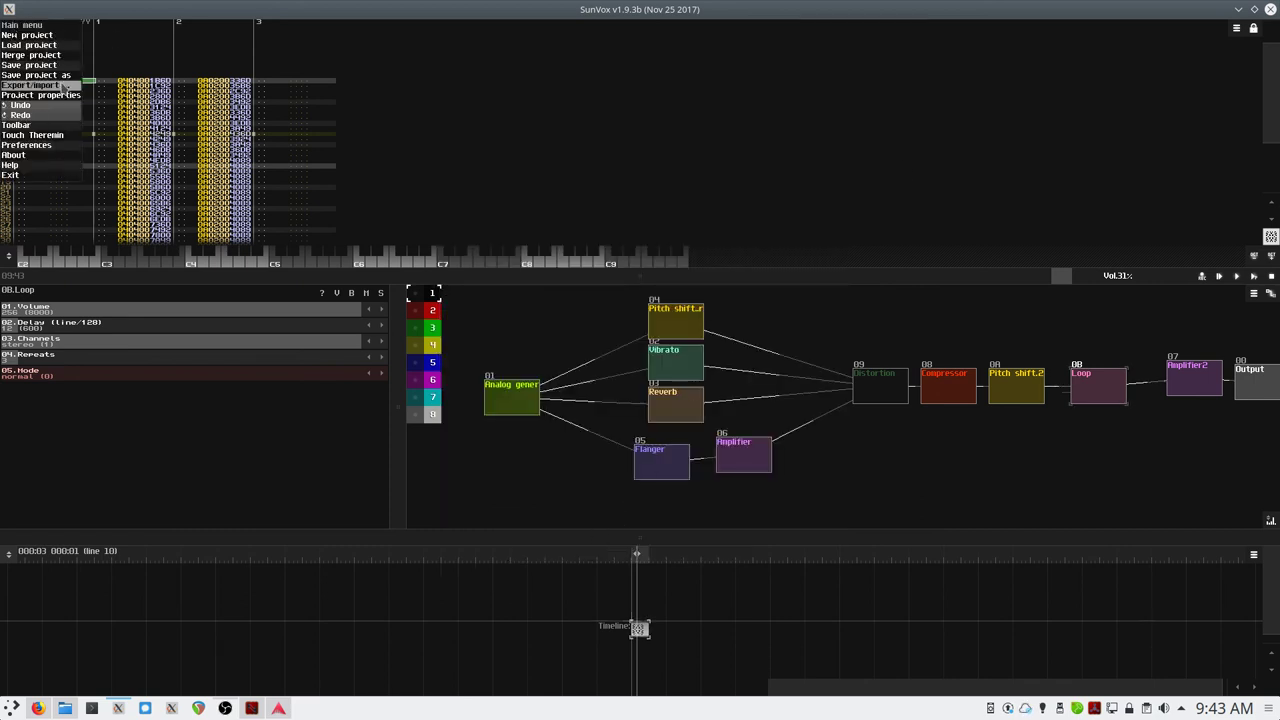
pyautogui.click(54, 88)
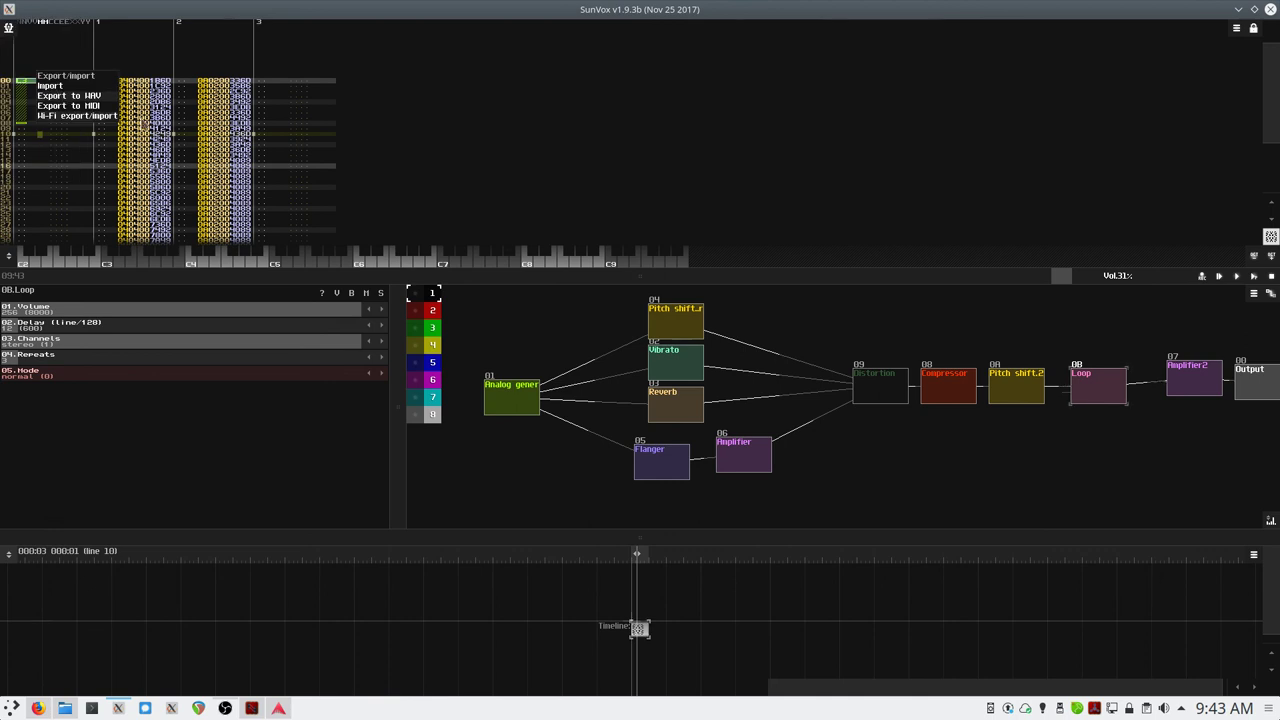
pyautogui.click(86, 94)
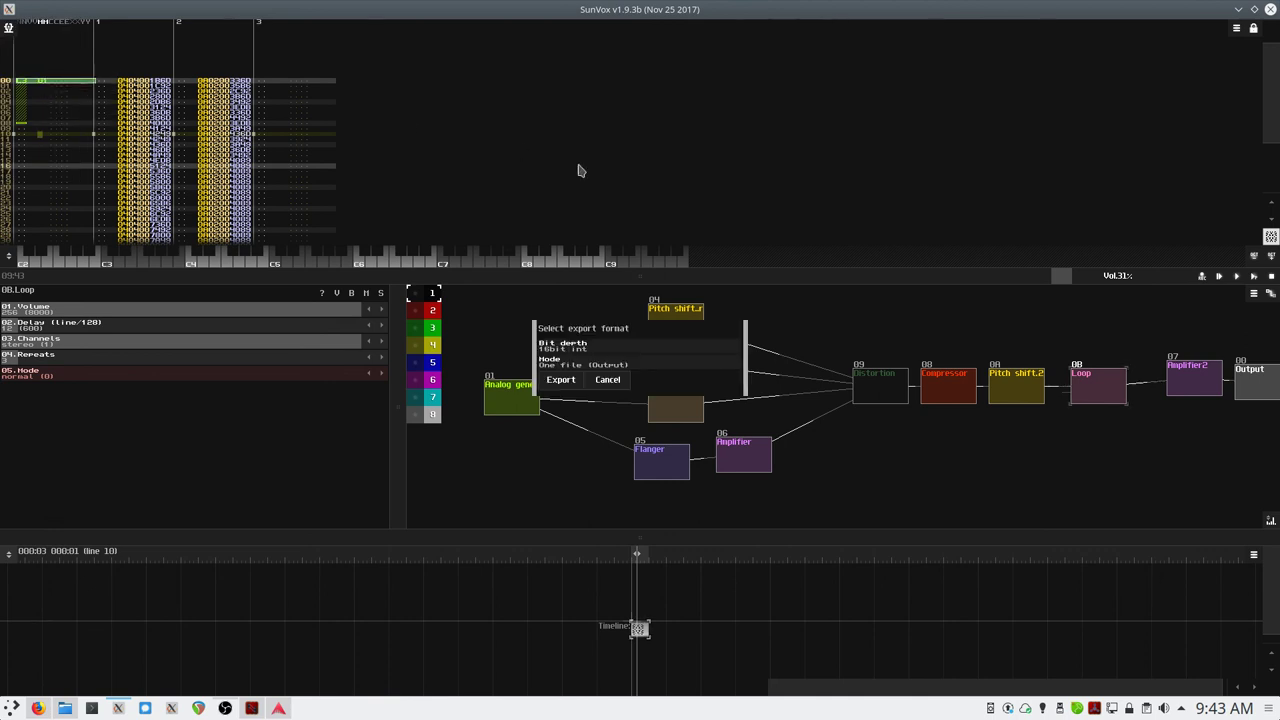
pyautogui.click(574, 380)
pyautogui.click(622, 252)
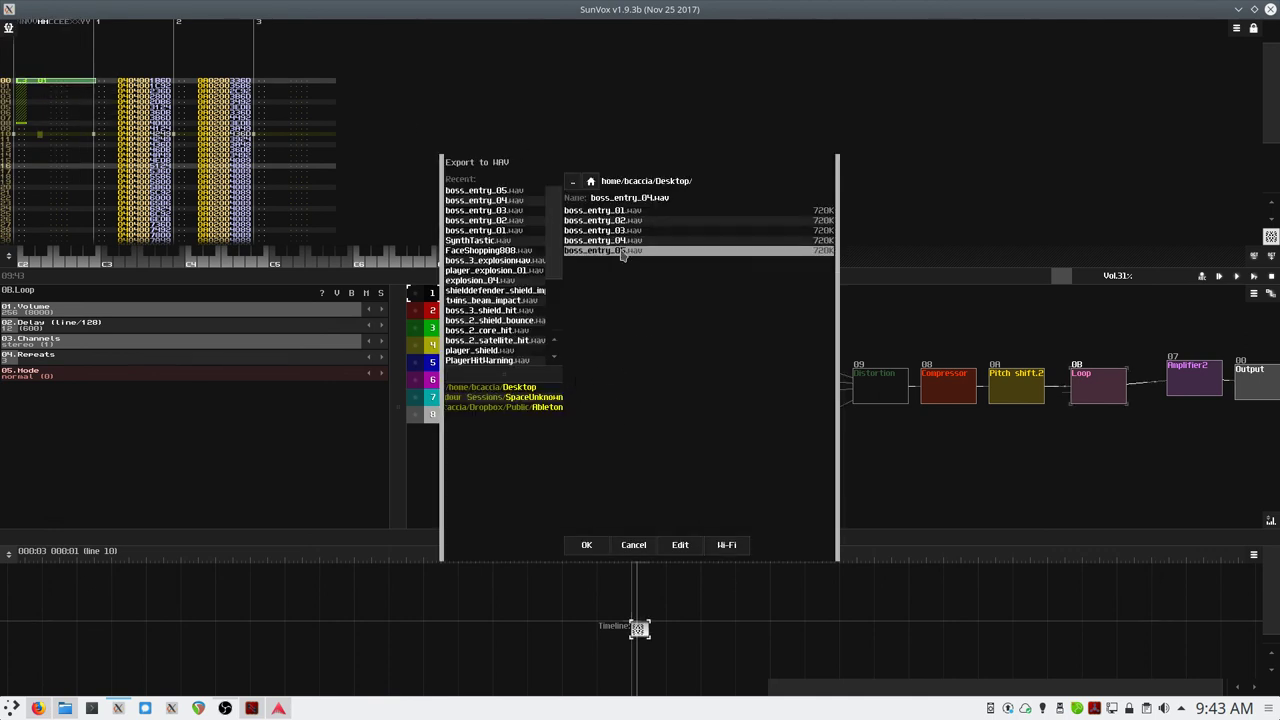
pyautogui.click(657, 199)
pyautogui.write('6')
pyautogui.click(580, 548)
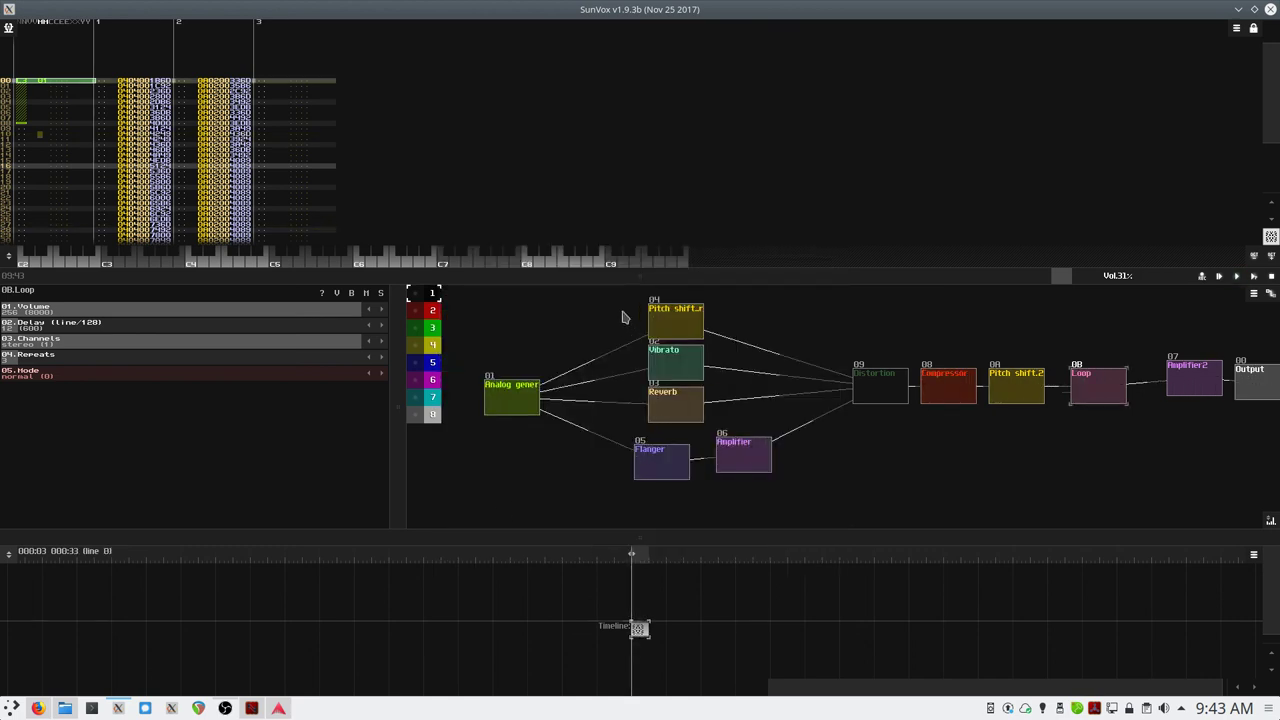
# - Shrink the pattern area slightly, set the Loop module's delay to 7 and audition the sound
pyautogui.moveTo(645, 276); pyautogui.dragTo(591, 253)
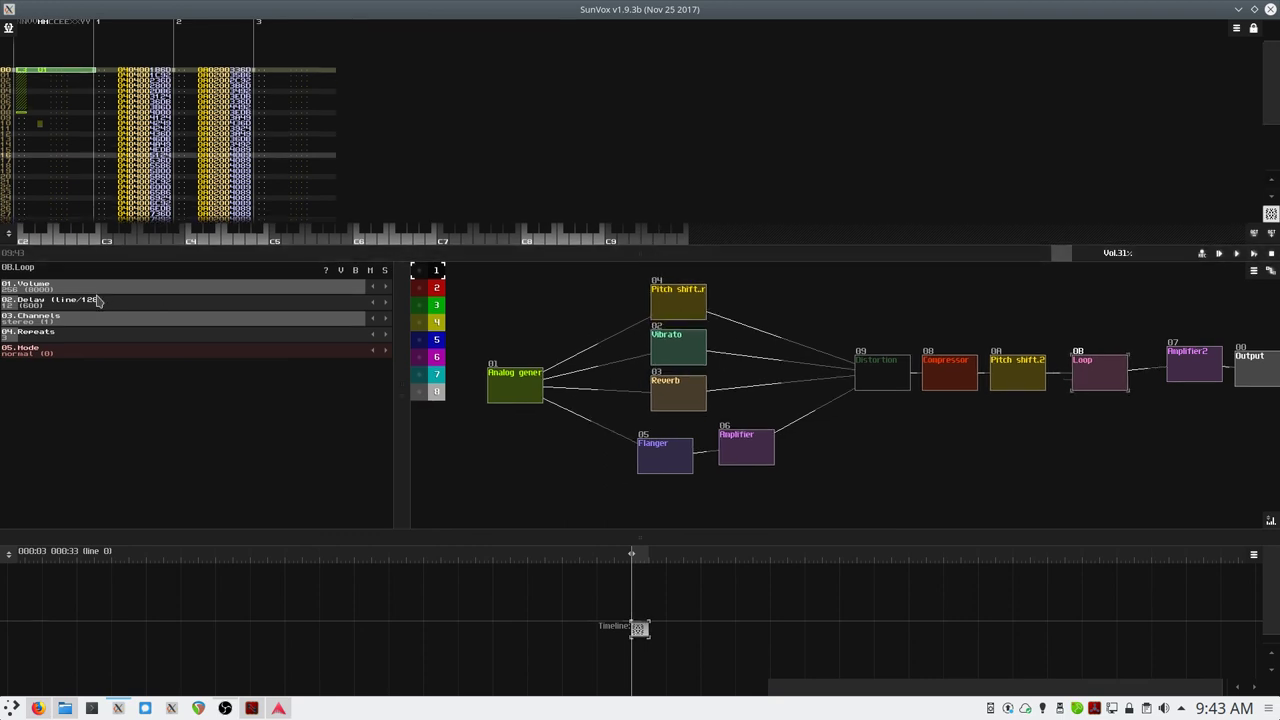
pyautogui.press('space')
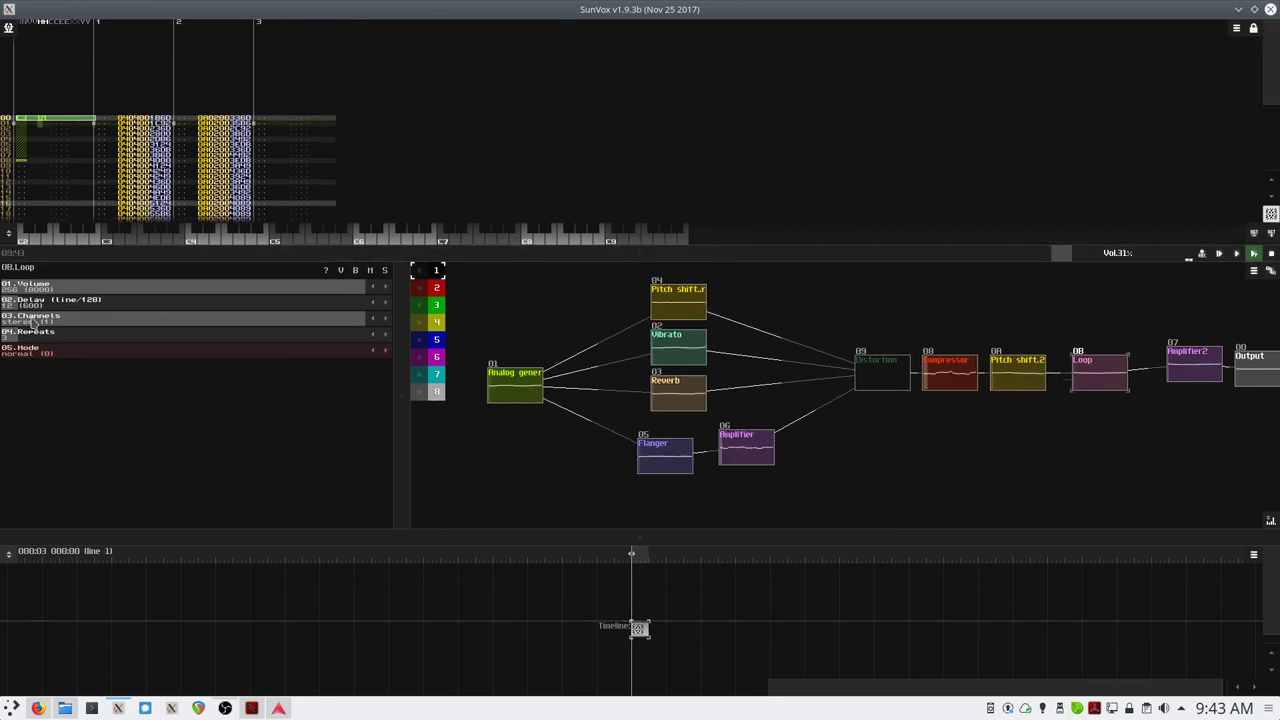
pyautogui.press('space')
pyautogui.click(12, 304)
pyautogui.moveTo(12, 305); pyautogui.dragTo(10, 305)
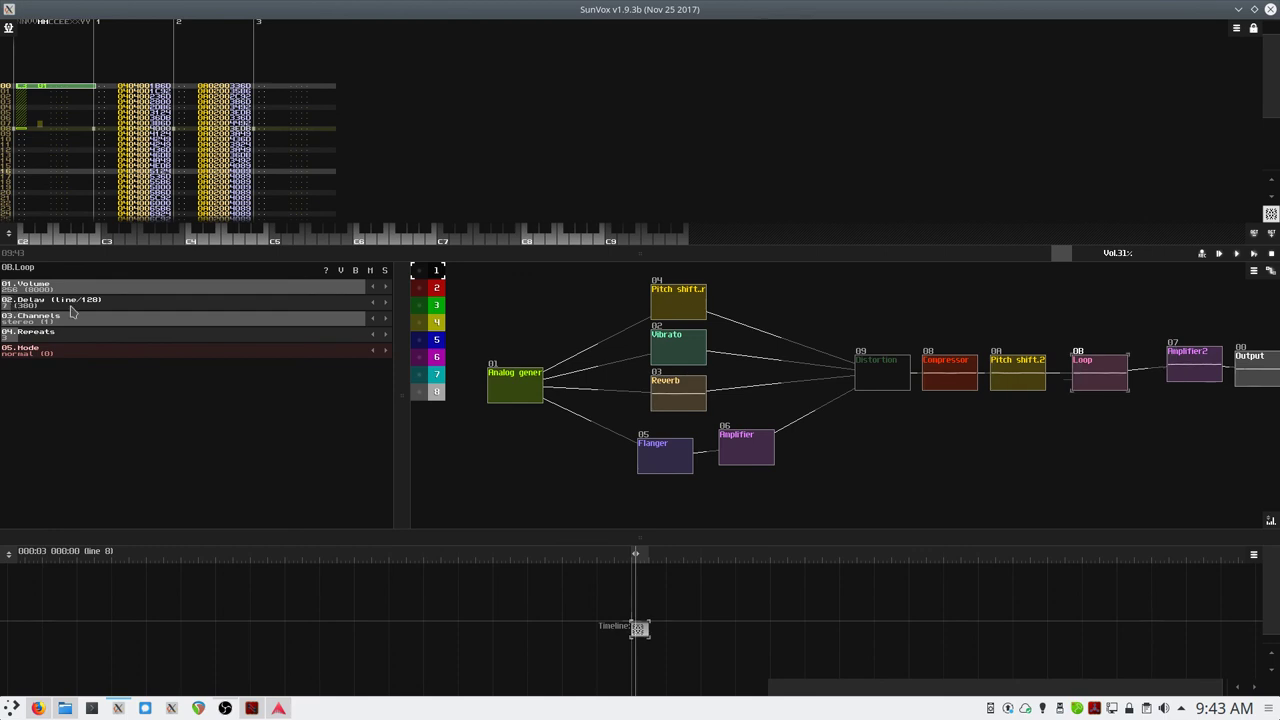
pyautogui.press('space')
pyautogui.press('space')
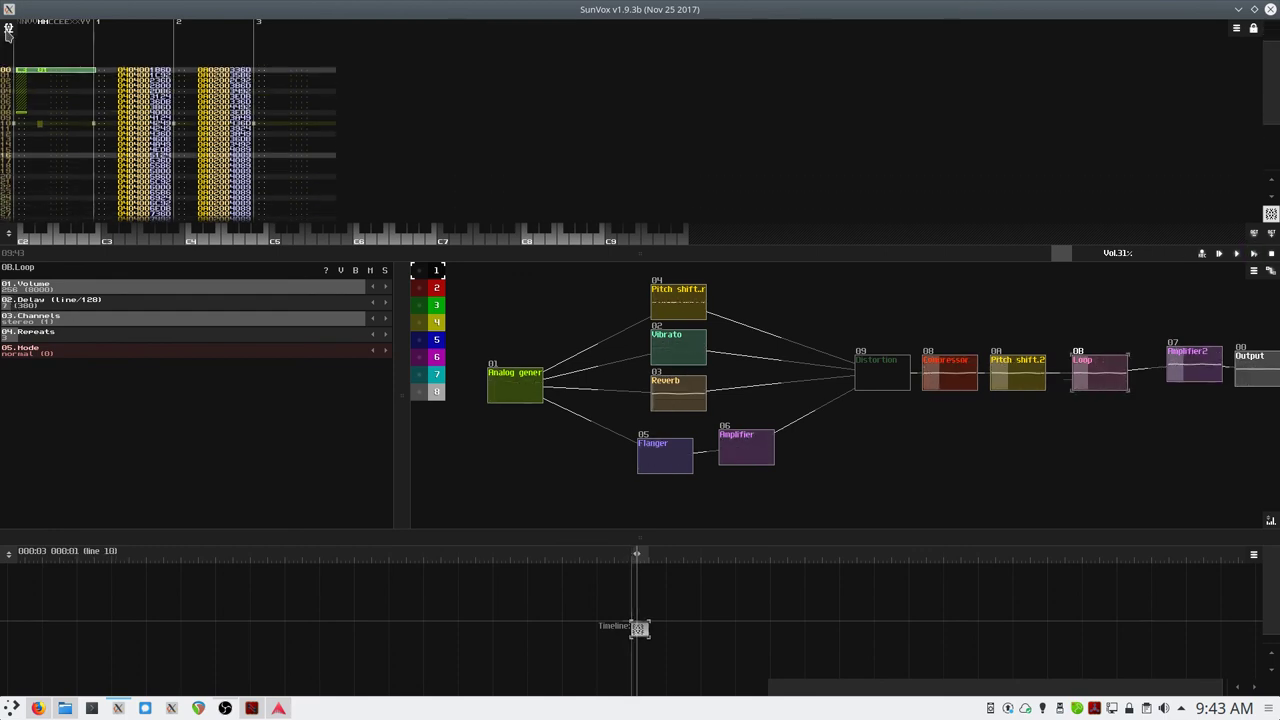
# - Save the project under the new name boss_entry_07.sunvox in the Space Unknown Sound Design folder
pyautogui.click(8, 27)
pyautogui.click(56, 77)
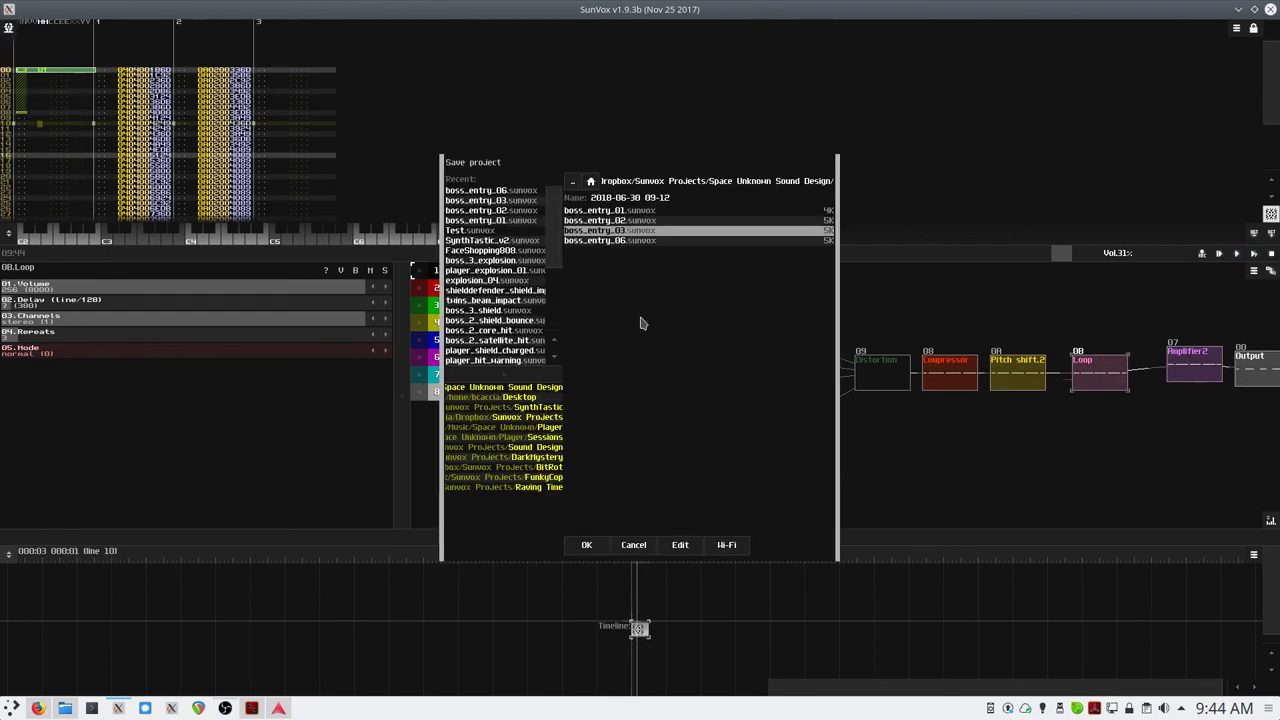
pyautogui.click(615, 241)
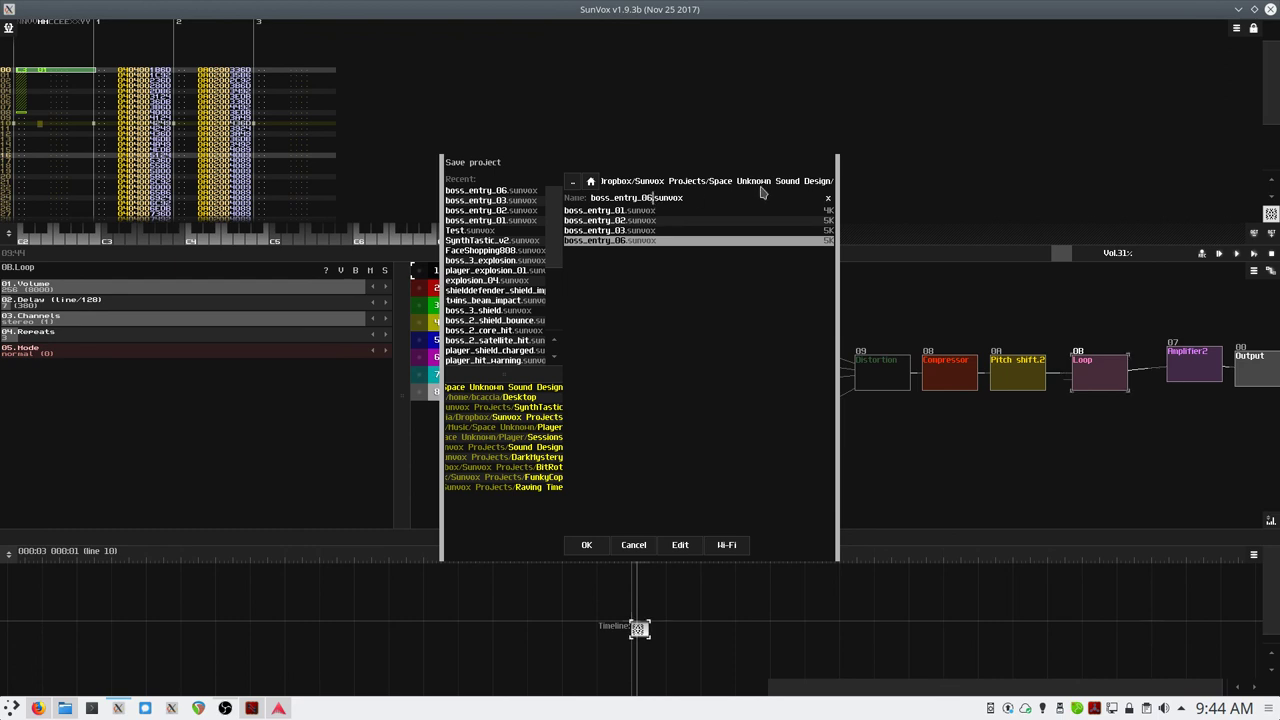
pyautogui.press('BackSpace')
pyautogui.write('7')
pyautogui.click(587, 545)
# - Export the shorter-delay variation to the Desktop as a WAV file named boss_entry_07.wav
pyautogui.click(8, 27)
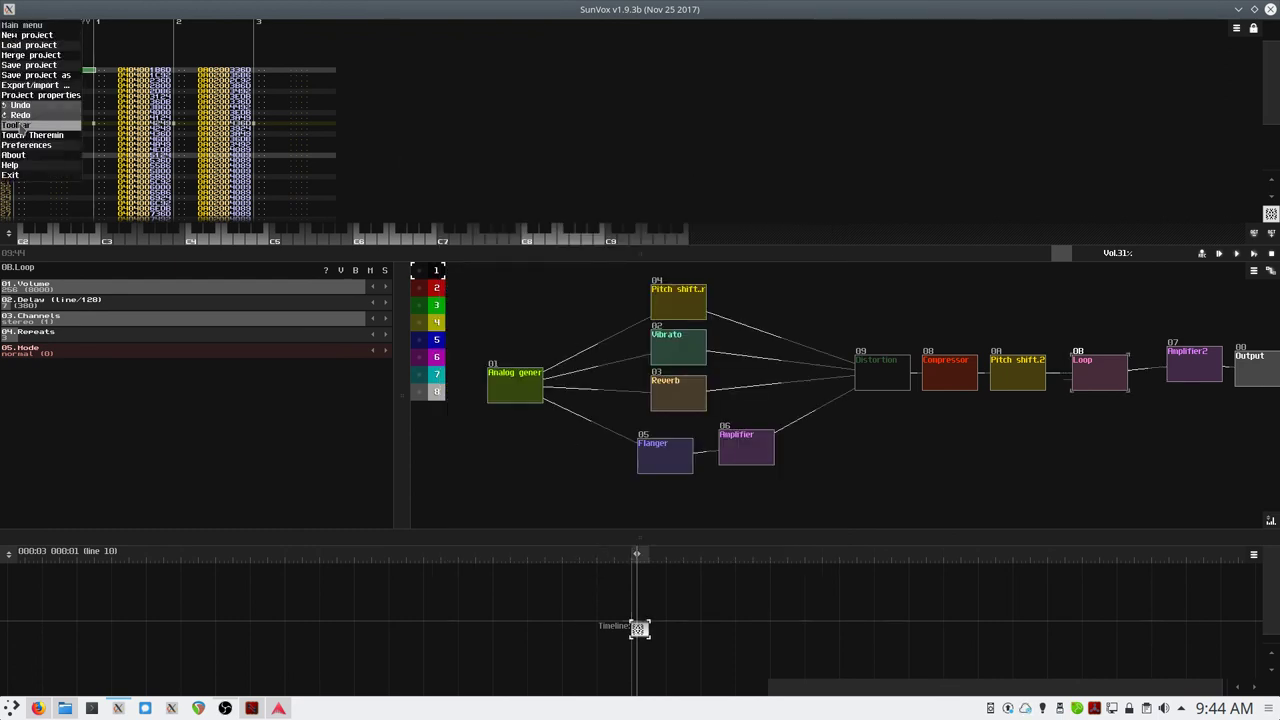
pyautogui.click(46, 85)
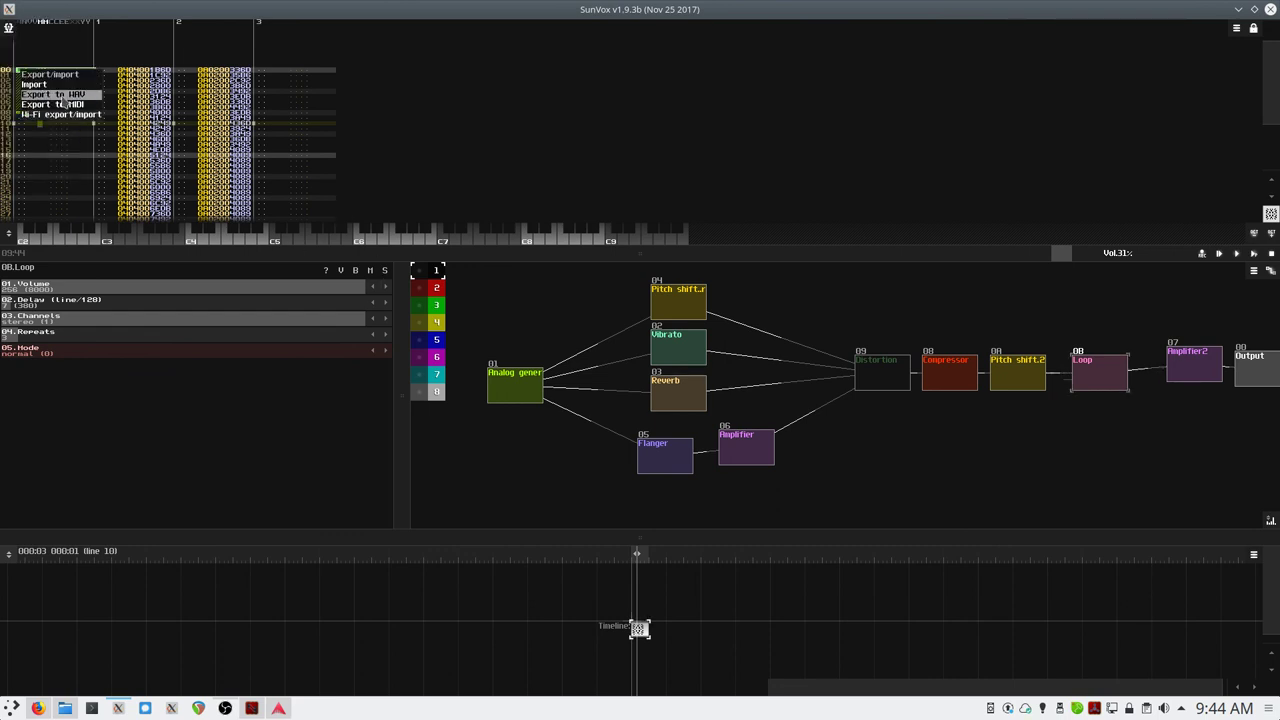
pyautogui.click(60, 94)
pyautogui.click(564, 383)
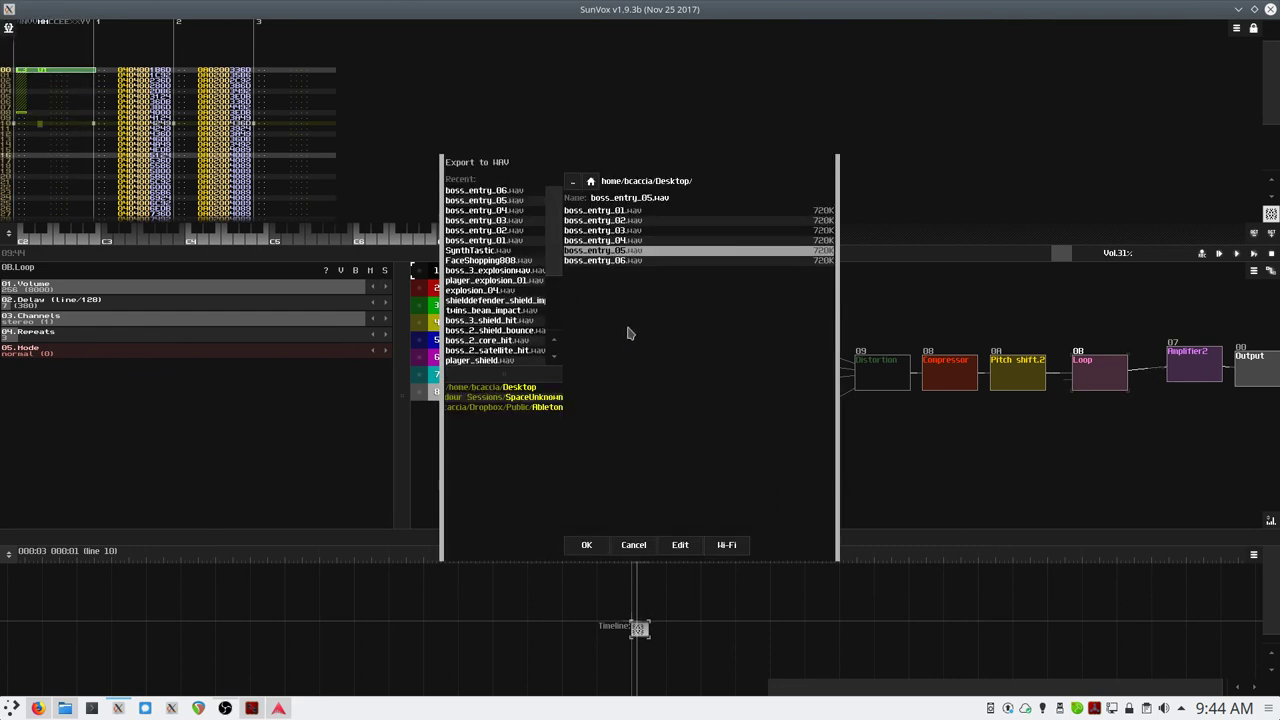
pyautogui.click(618, 260)
pyautogui.click(648, 198)
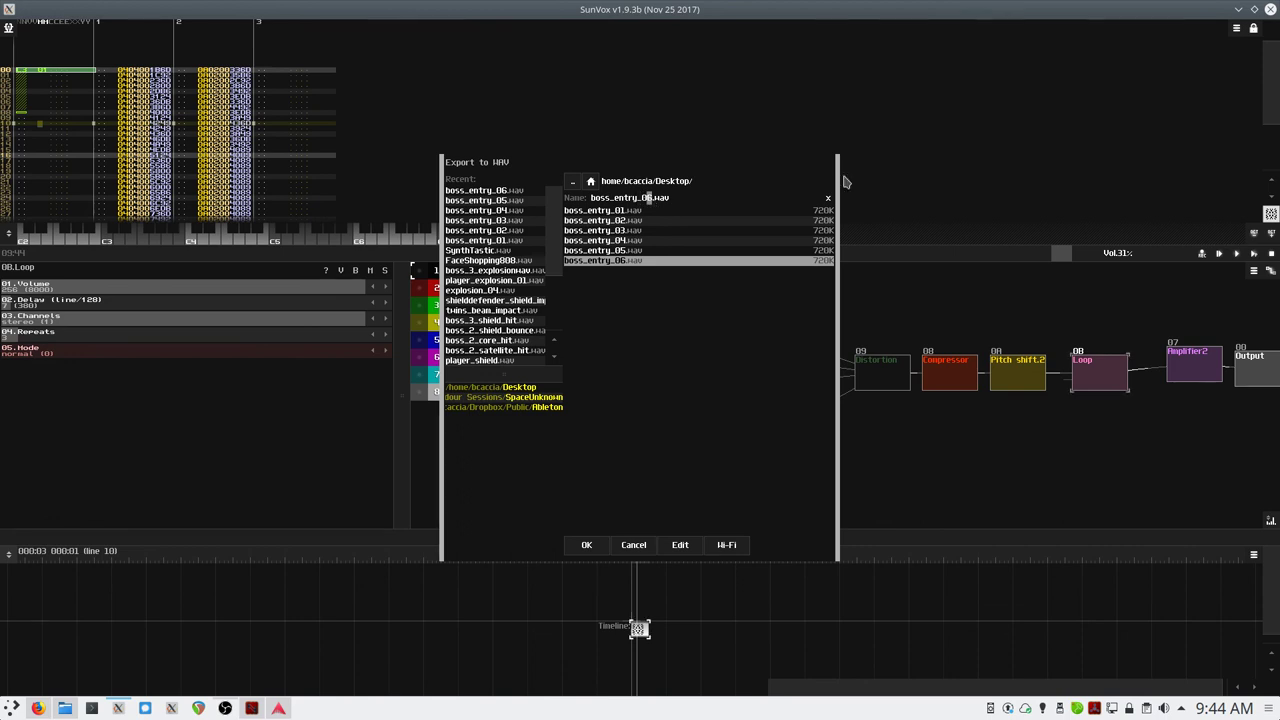
pyautogui.press('Delete')
pyautogui.press('Delete')
pyautogui.write('7.')
pyautogui.click(587, 545)
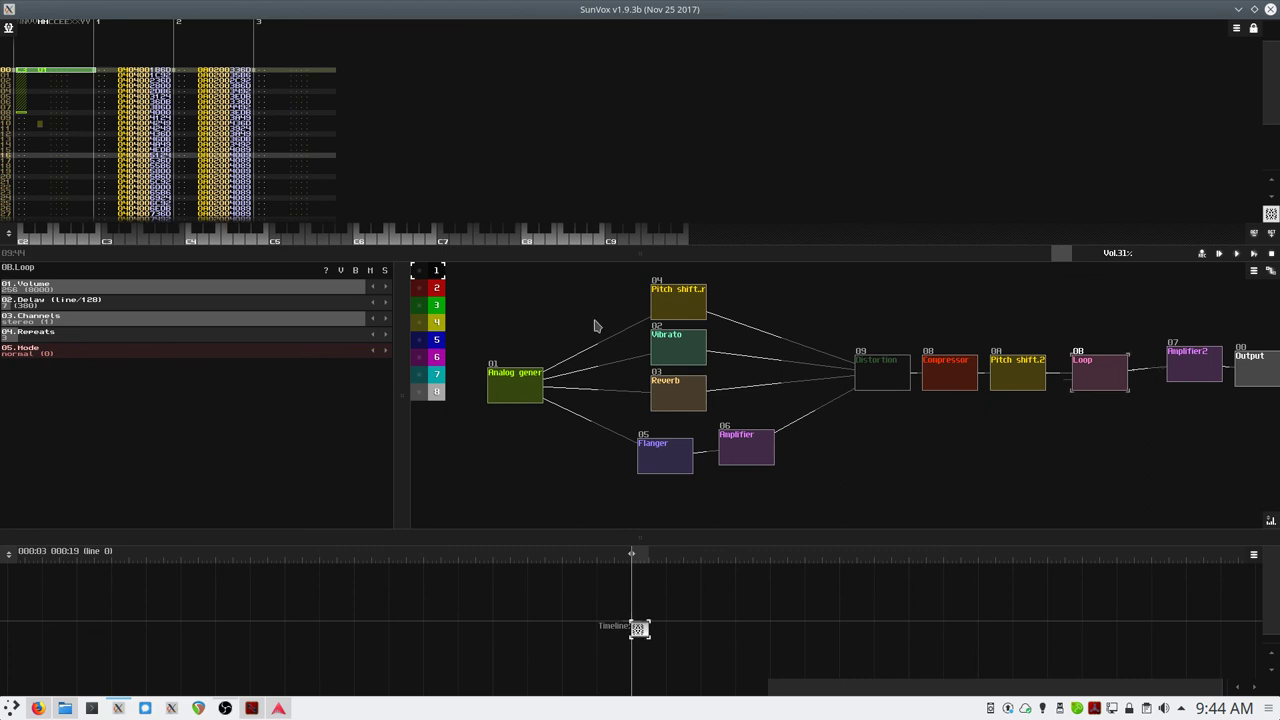
# - Play the sound once more, minimize SunVox and OBS, and switch to the SUEditing session in Ardour
pyautogui.press('space')
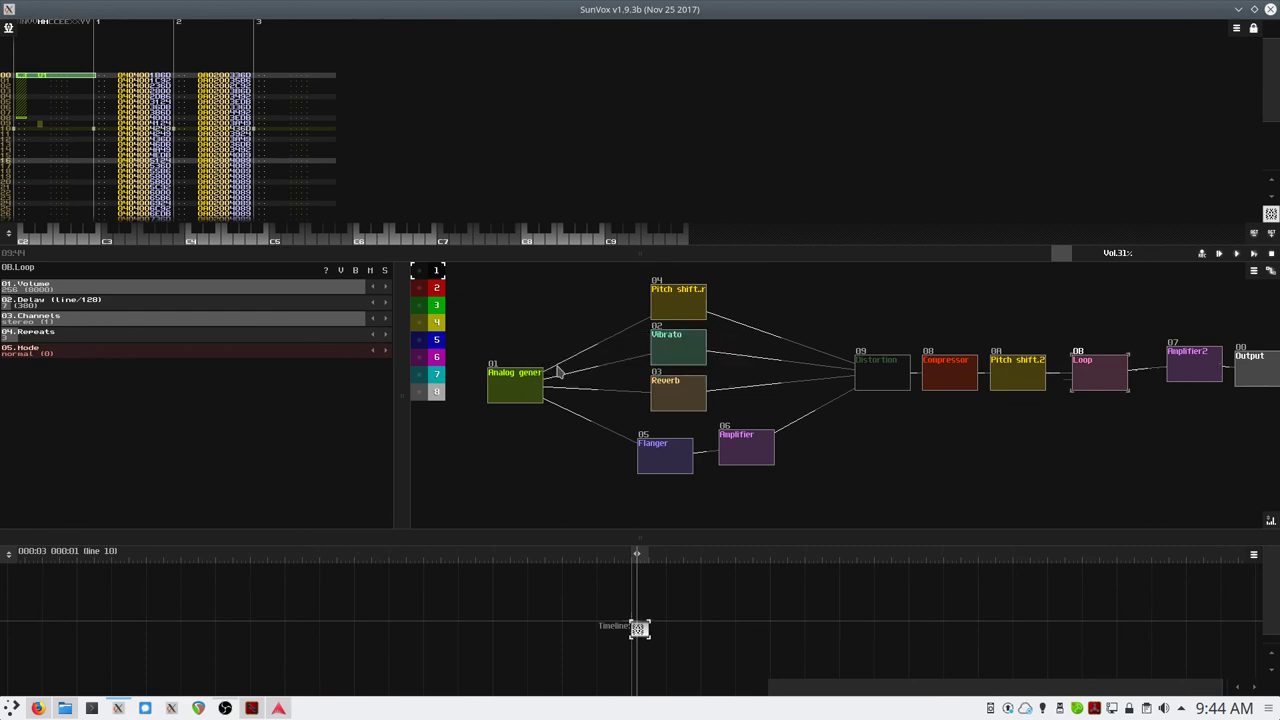
pyautogui.click(1238, 9)
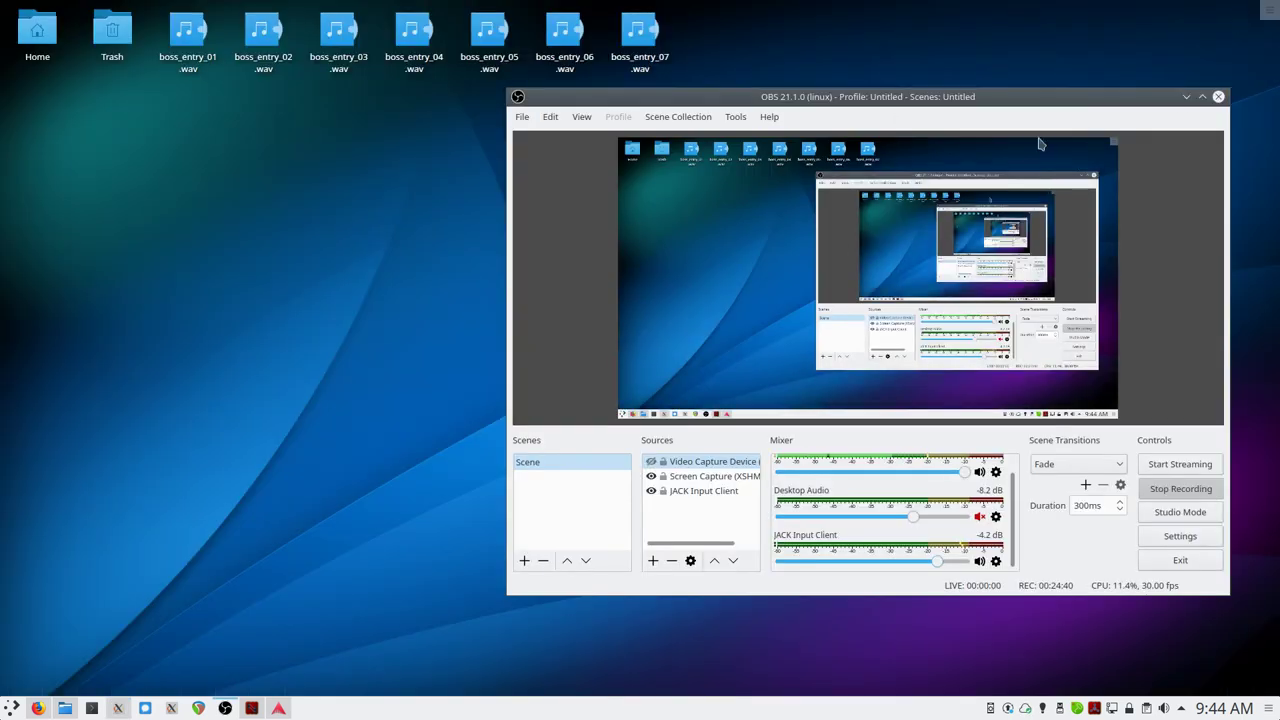
pyautogui.click(1186, 97)
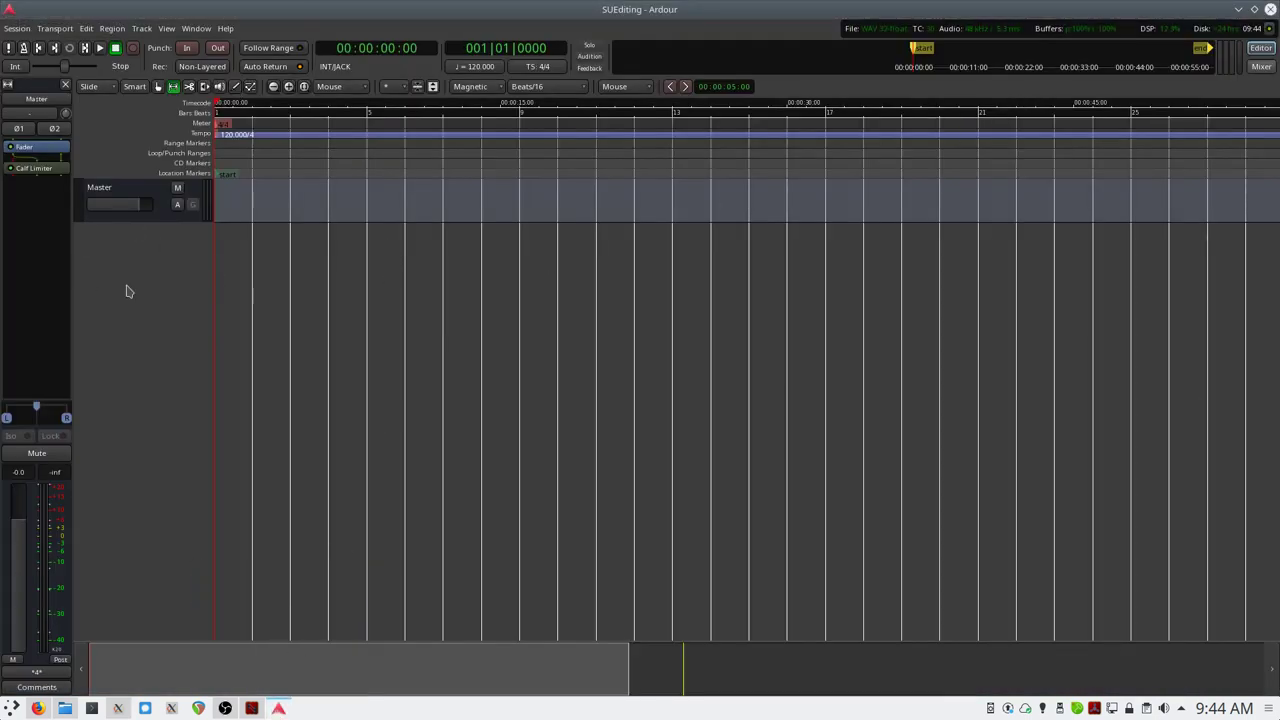
# - Start a media import into the session and select boss_entry_01.wav through boss_entry_07.wav from the Desktop
pyautogui.click(15, 28)
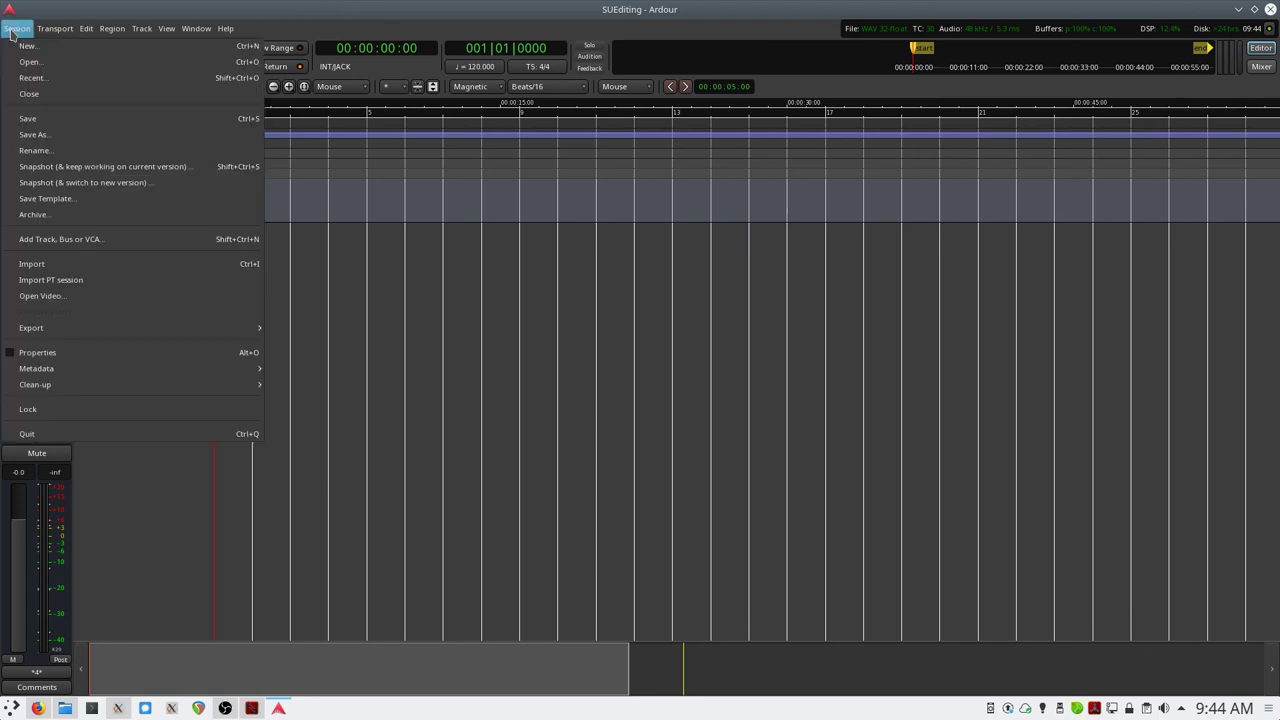
pyautogui.click(67, 263)
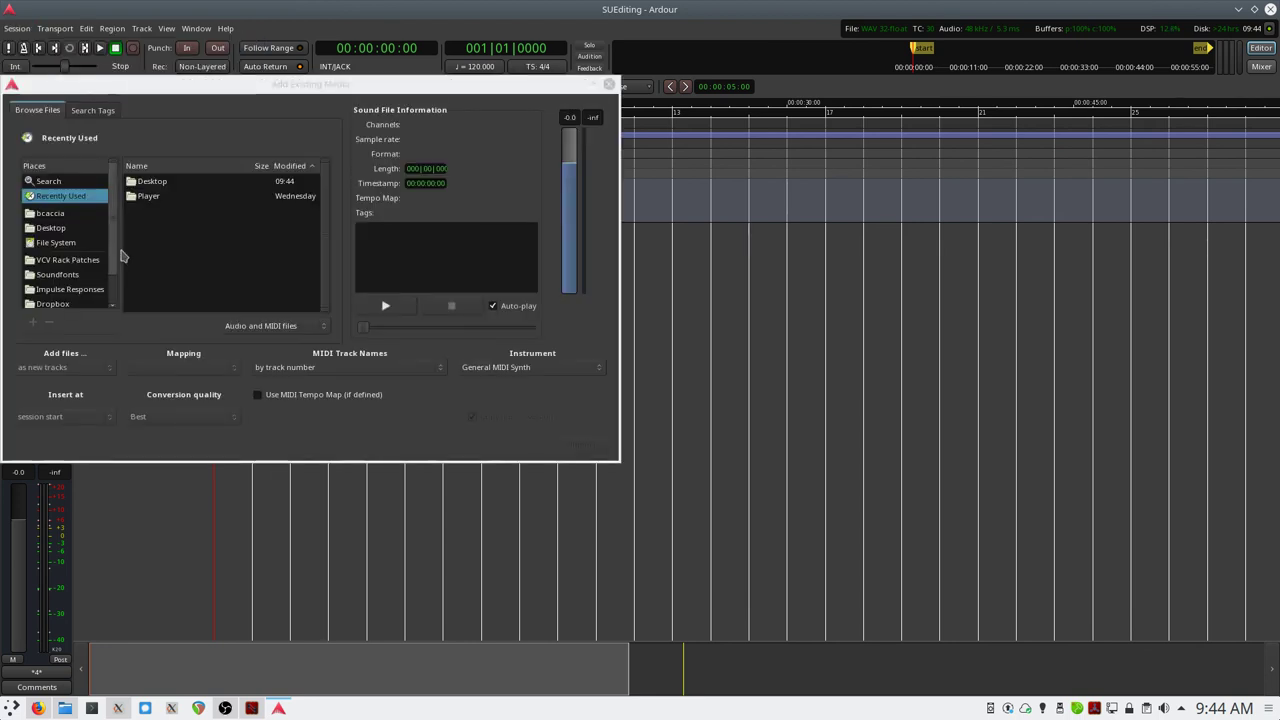
pyautogui.click(55, 230)
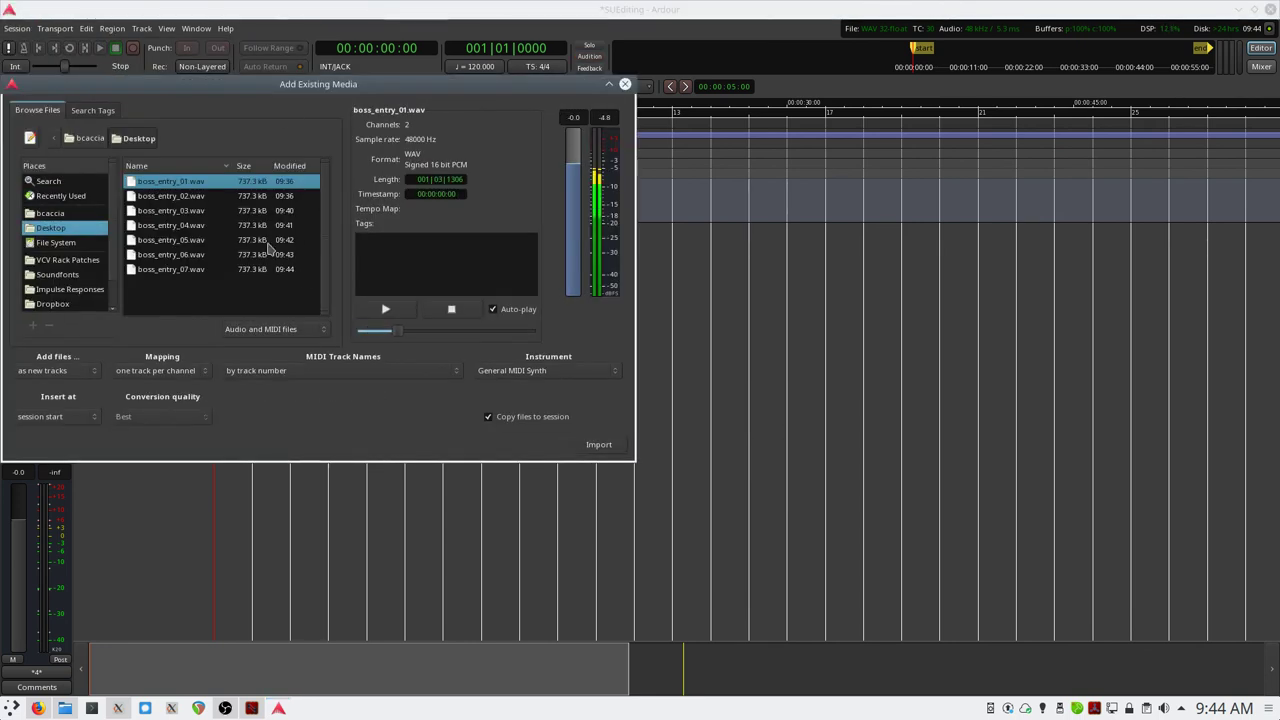
pyautogui.keyDown('shift'); pyautogui.click(207, 271); pyautogui.keyUp('shift')
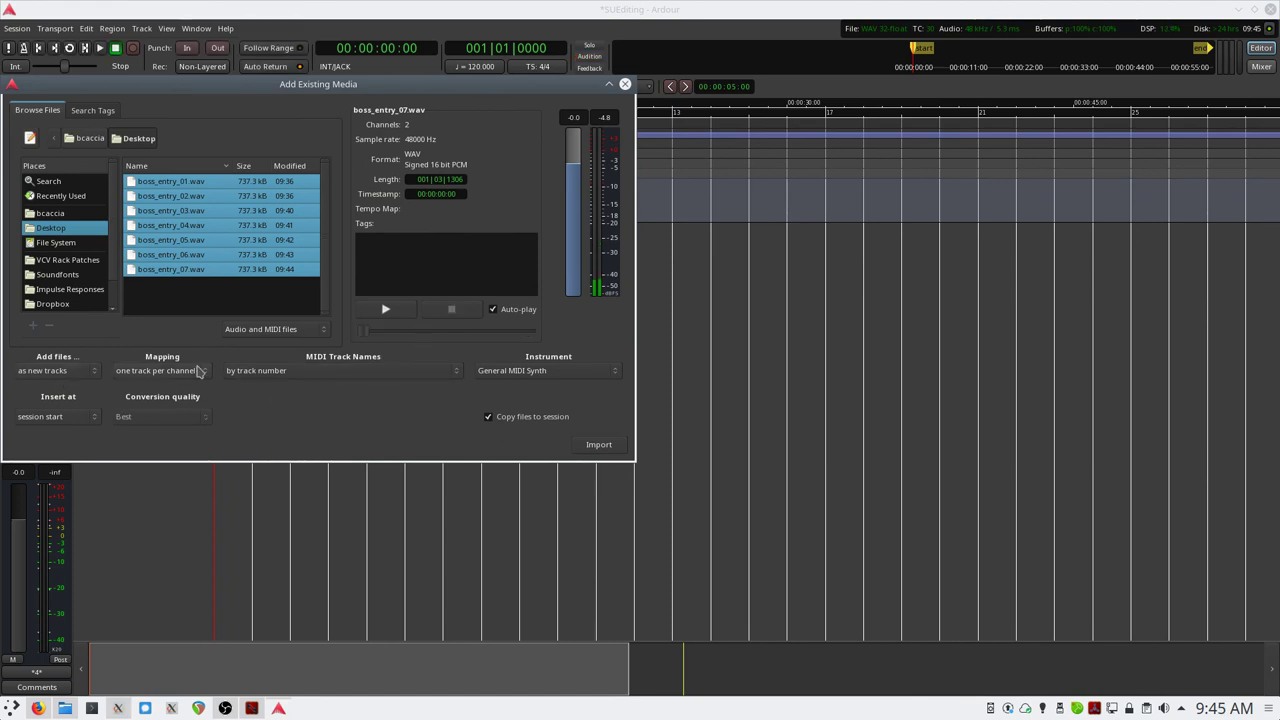
# - Import the selected files as new tracks at session start with one track per file, and close the import dialog
pyautogui.click(160, 370)
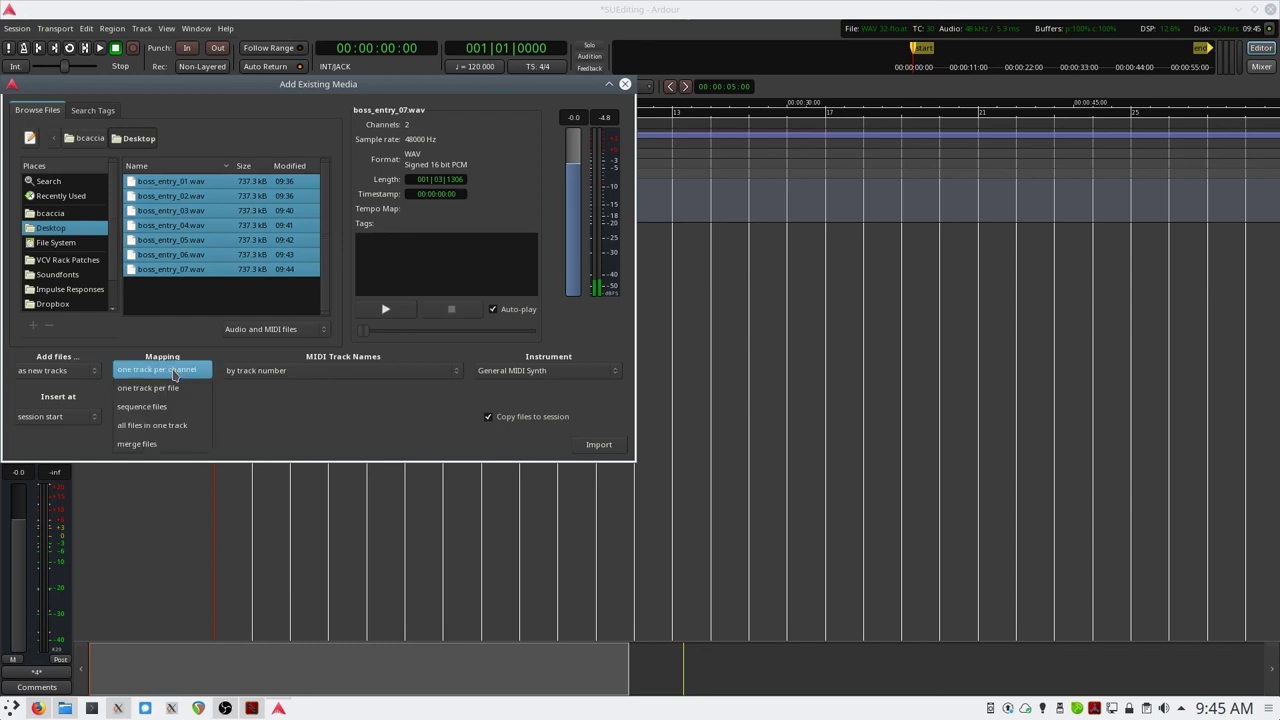
pyautogui.click(175, 389)
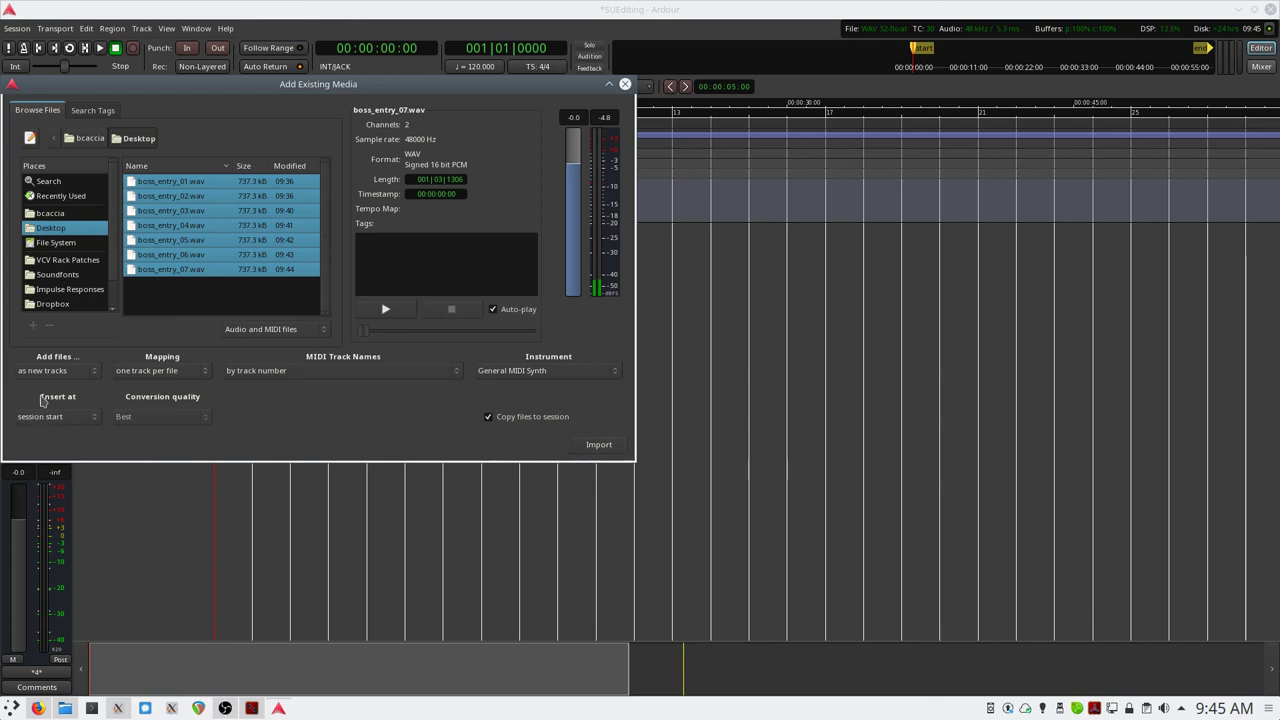
pyautogui.click(49, 373)
pyautogui.click(401, 434)
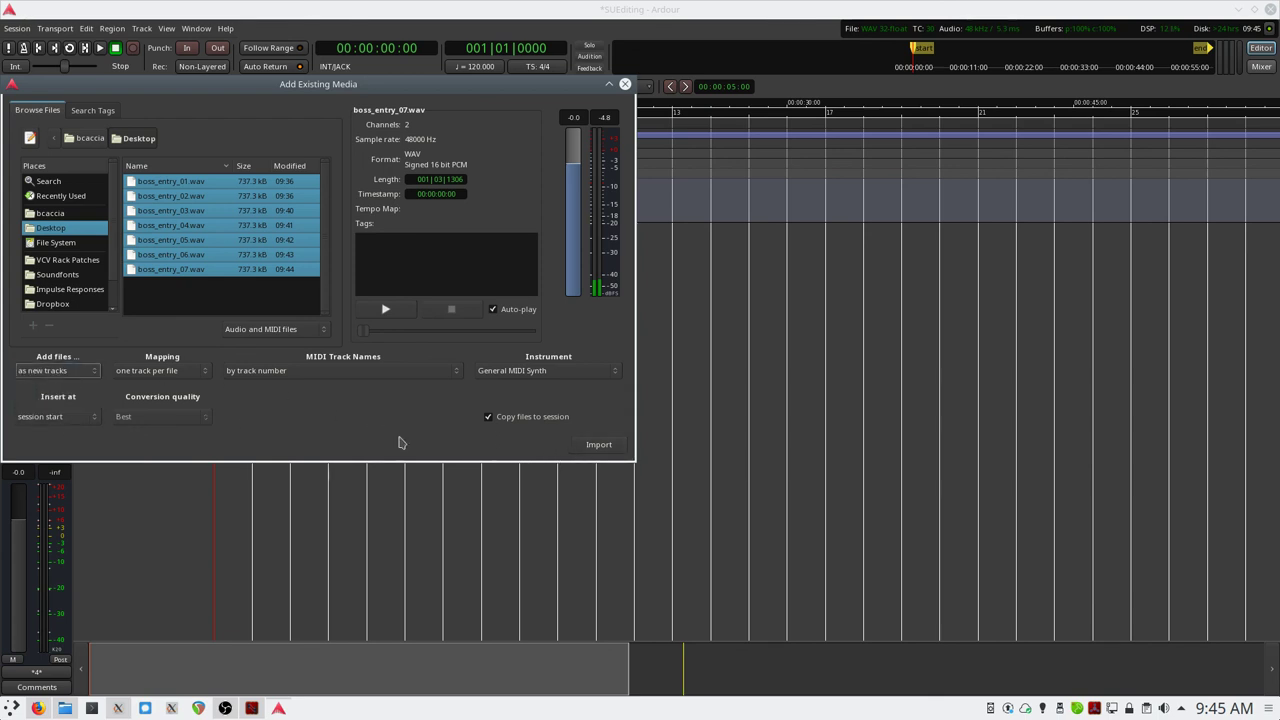
pyautogui.click(600, 445)
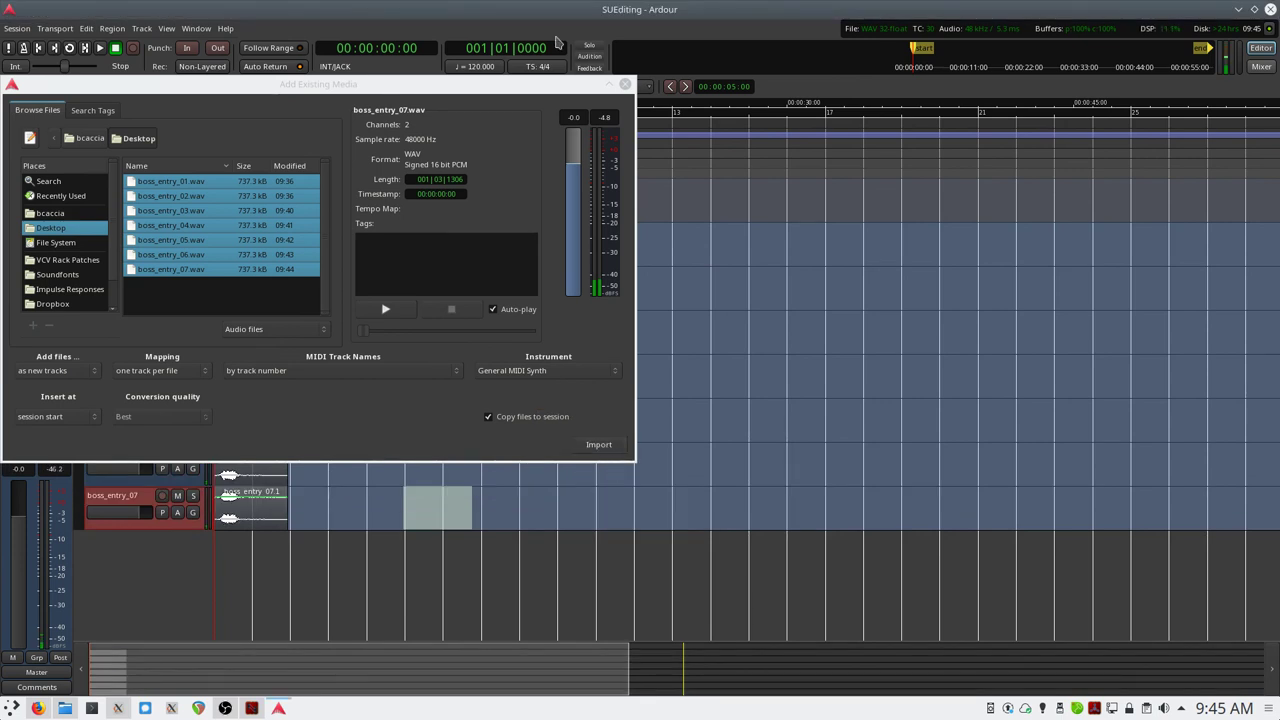
pyautogui.click(624, 86)
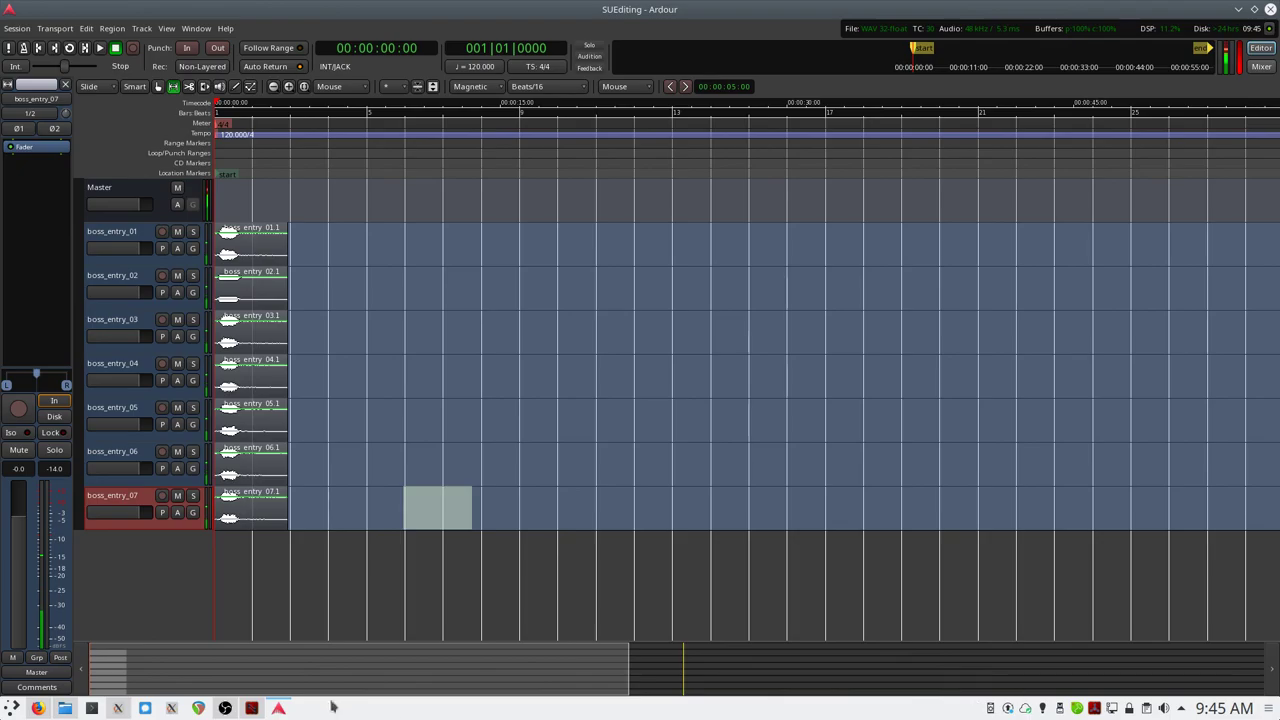
# - Switch to Catia, examine the system capture connections into the Ardour tracks, and return to Ardour
pyautogui.click(252, 708)
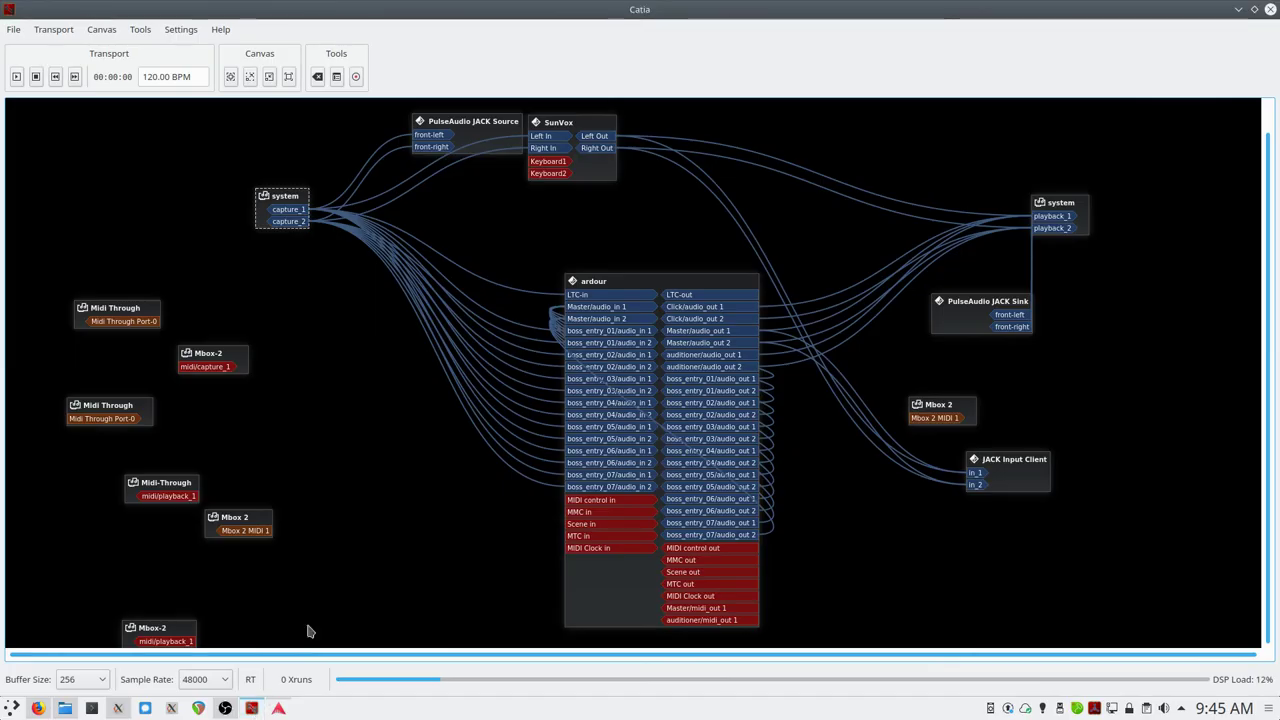
pyautogui.scroll(1, 317, 526)
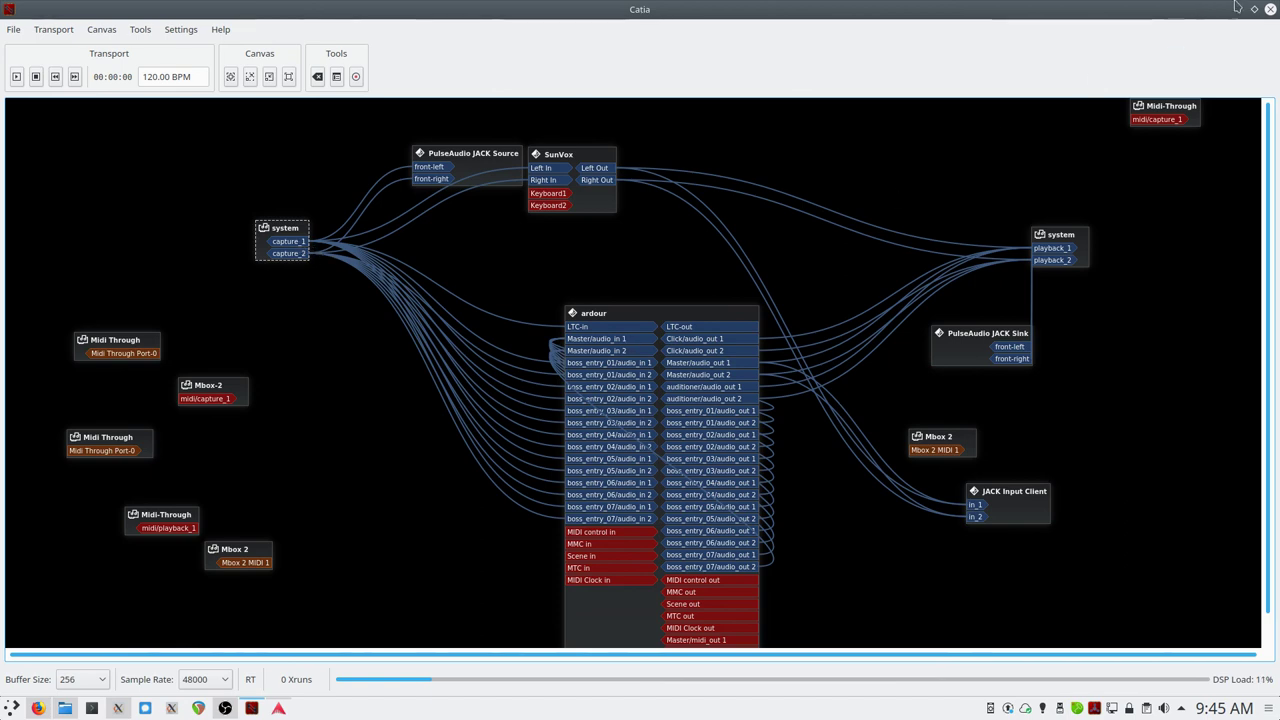
pyautogui.hotkey('alt', 'Tab')
# - Disconnect the system capture_1 and capture_2 sources from the inputs of tracks boss_entry_01 and boss_entry_02
pyautogui.rightClick(147, 243)
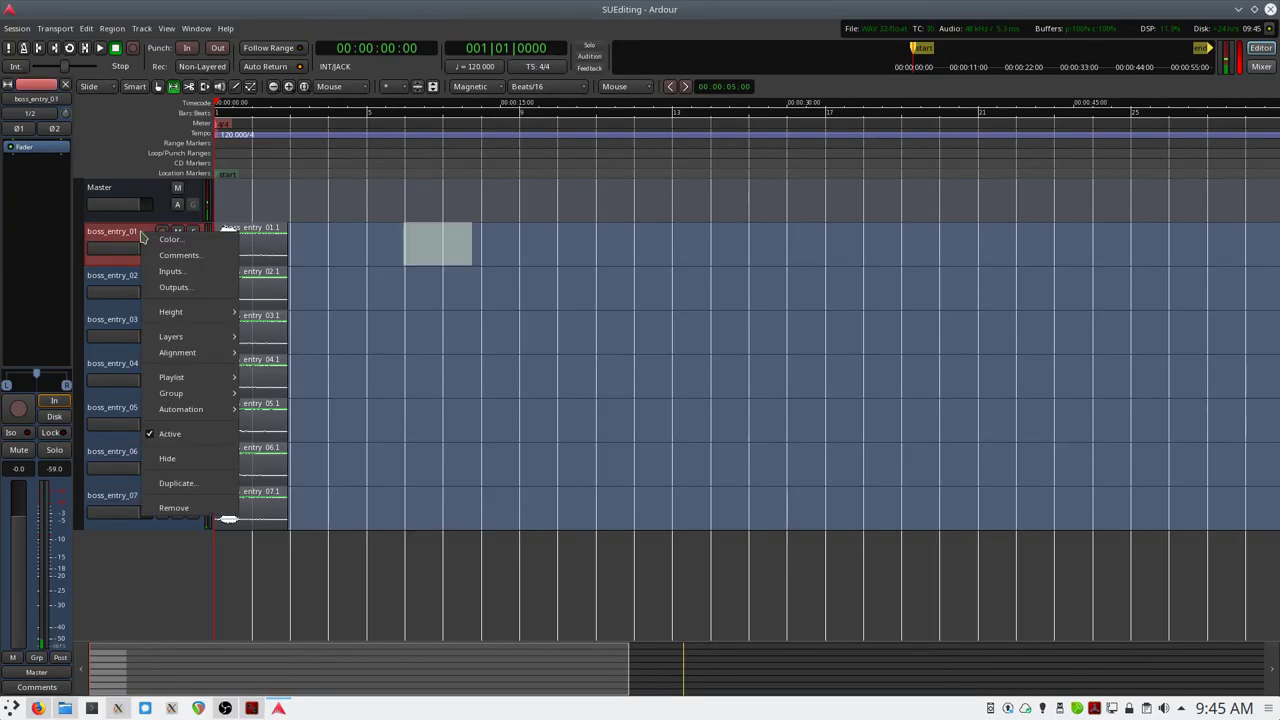
pyautogui.click(171, 271)
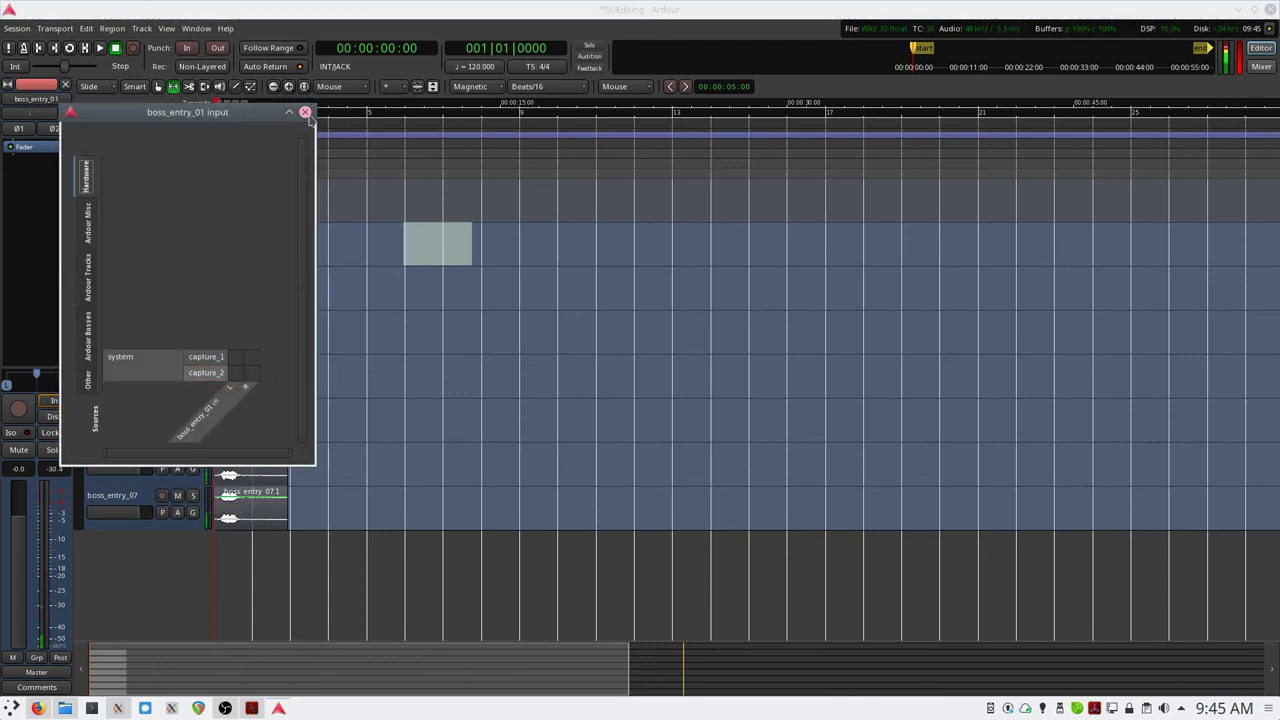
pyautogui.click(305, 112)
pyautogui.rightClick(139, 279)
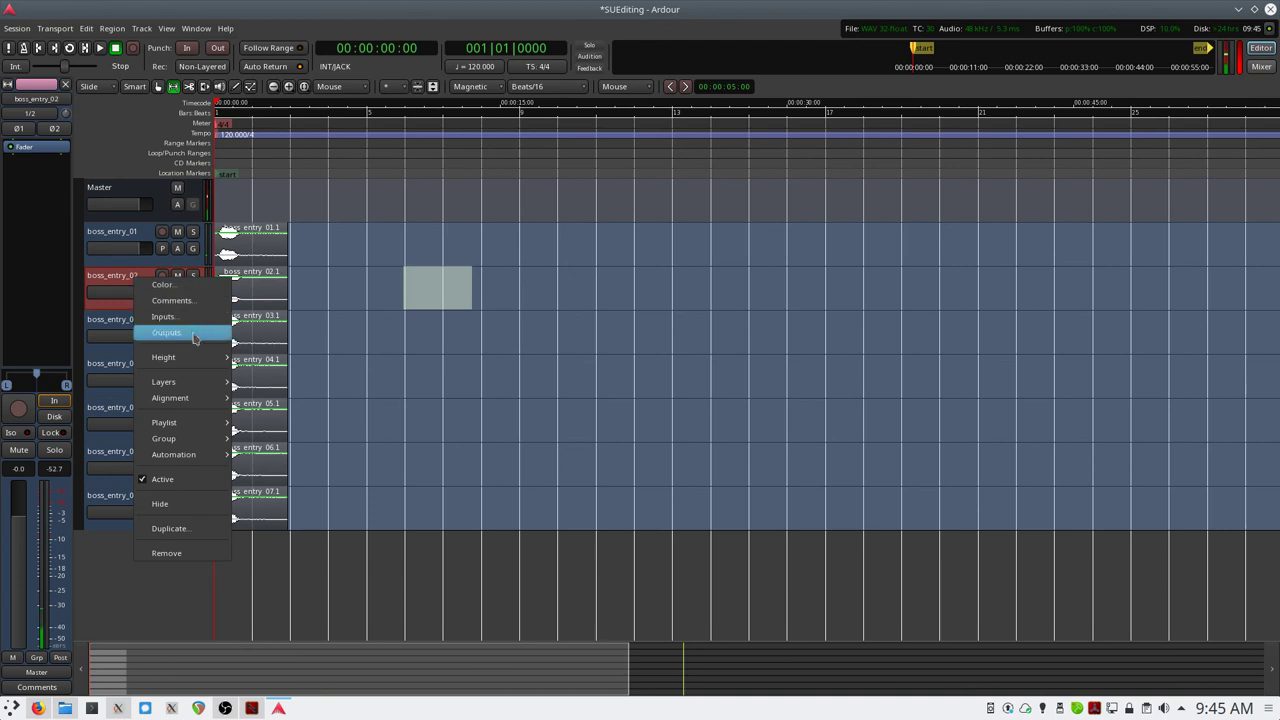
pyautogui.click(181, 319)
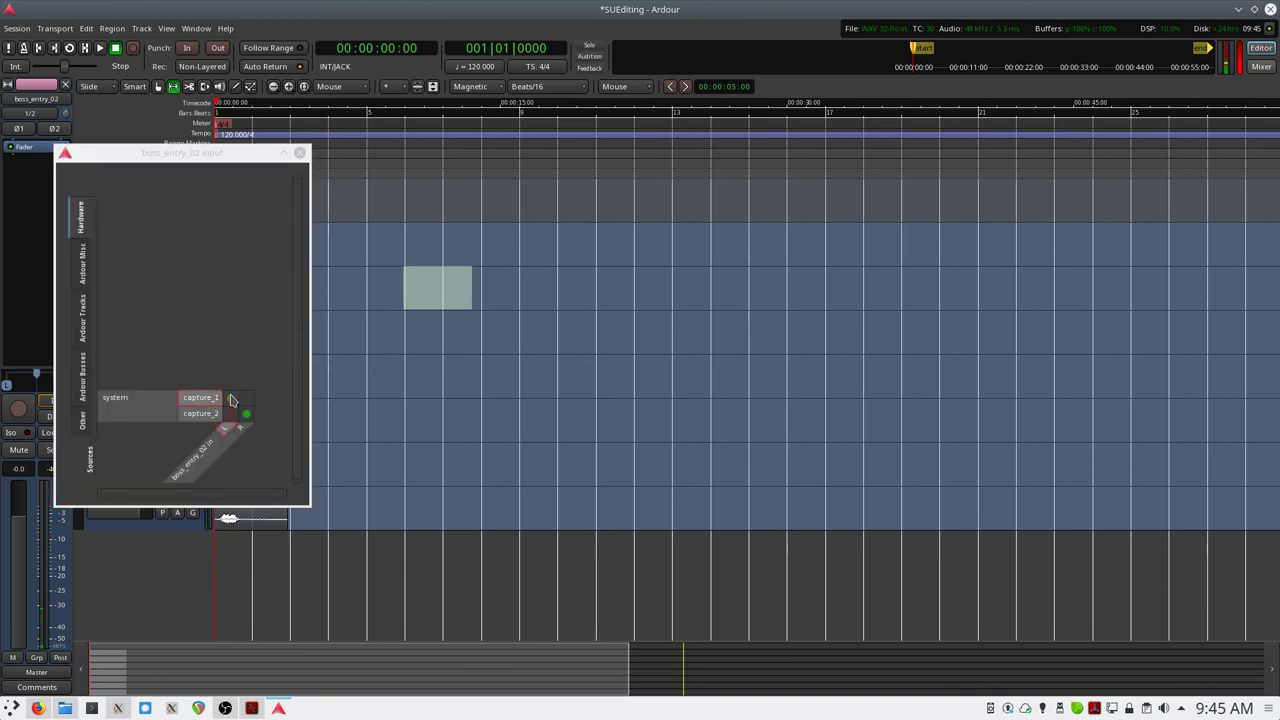
pyautogui.click(299, 152)
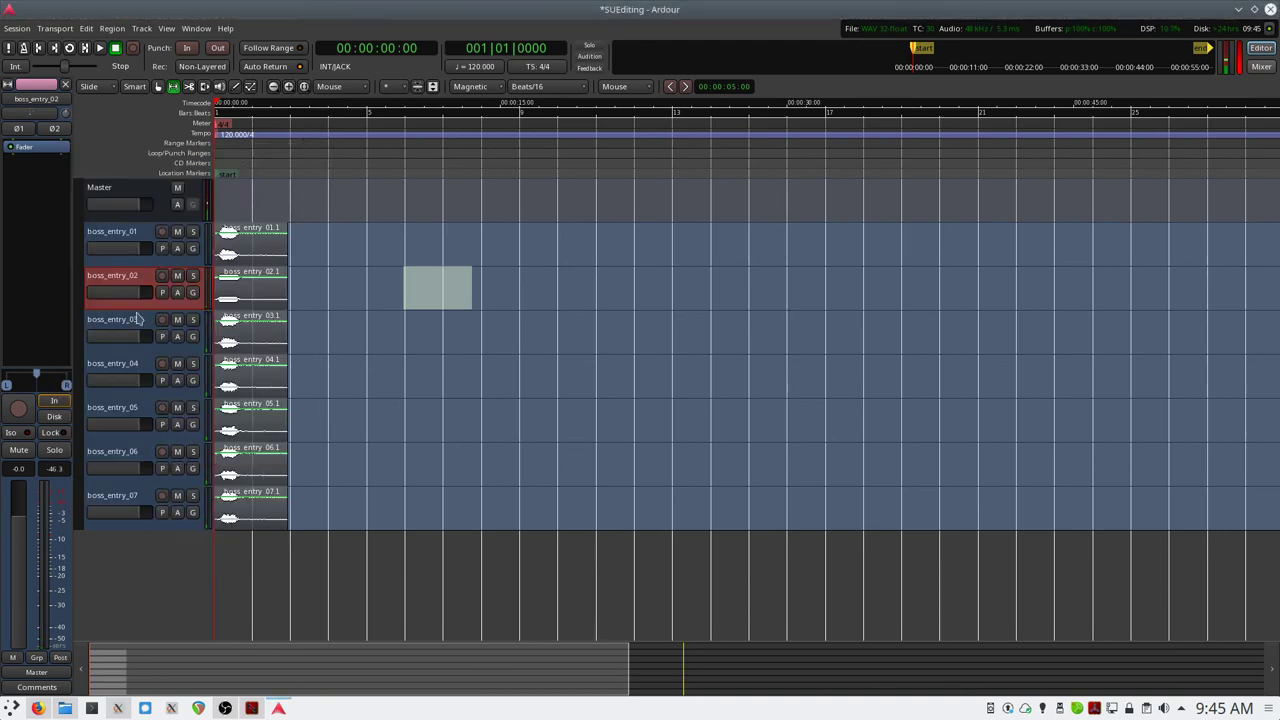
# - Disconnect the system capture_1 and capture_2 sources from the inputs of tracks boss_entry_03 and boss_entry_04
pyautogui.rightClick(125, 324)
pyautogui.click(155, 360)
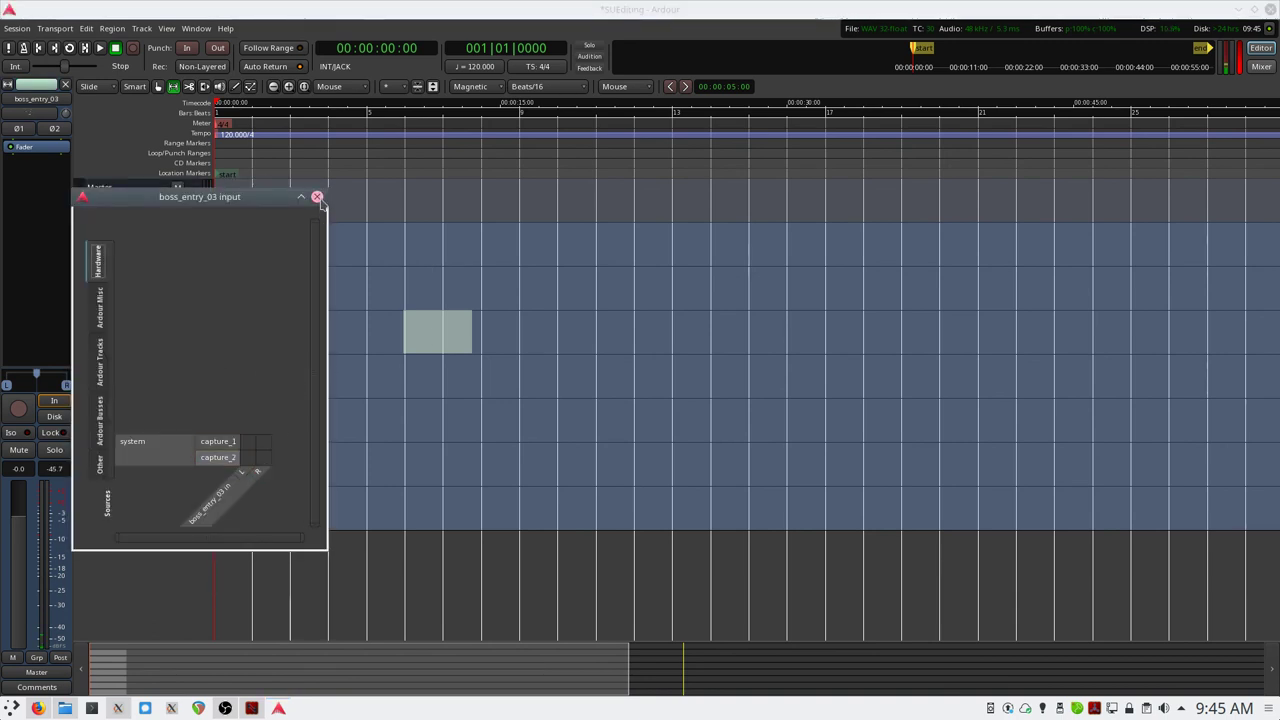
pyautogui.click(316, 196)
pyautogui.rightClick(128, 370)
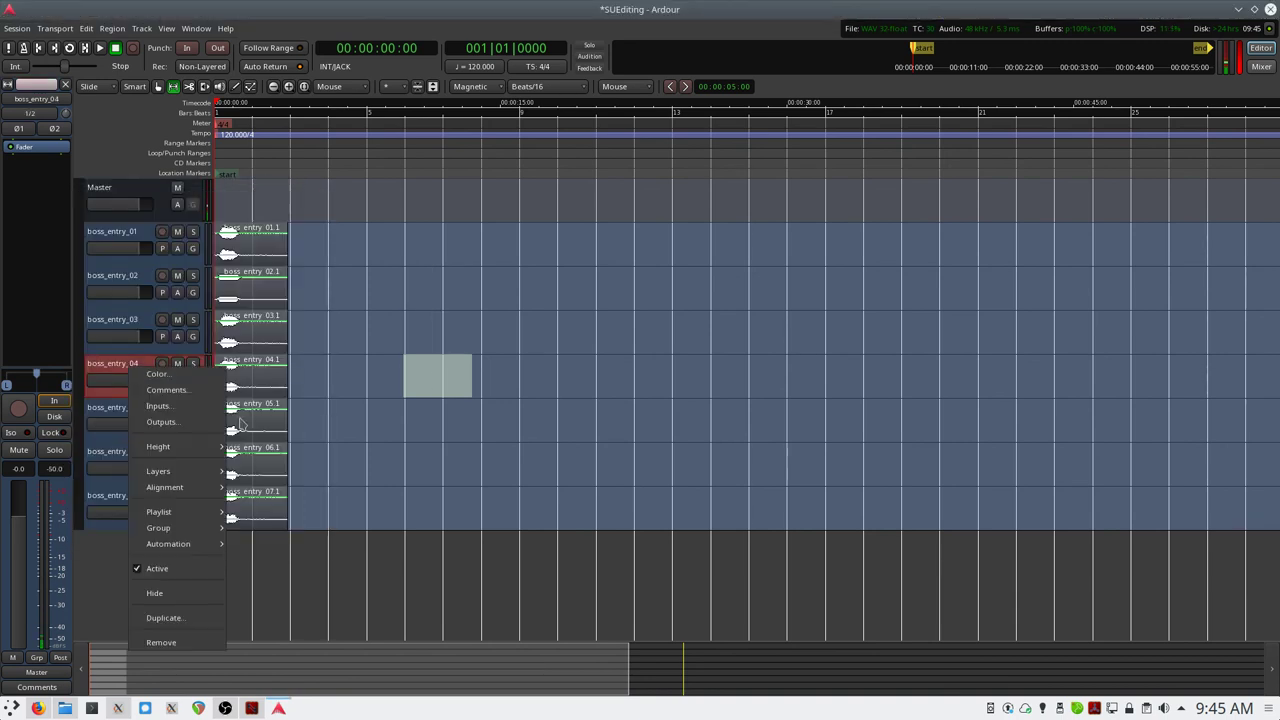
pyautogui.click(157, 422)
pyautogui.click(234, 494)
pyautogui.click(249, 510)
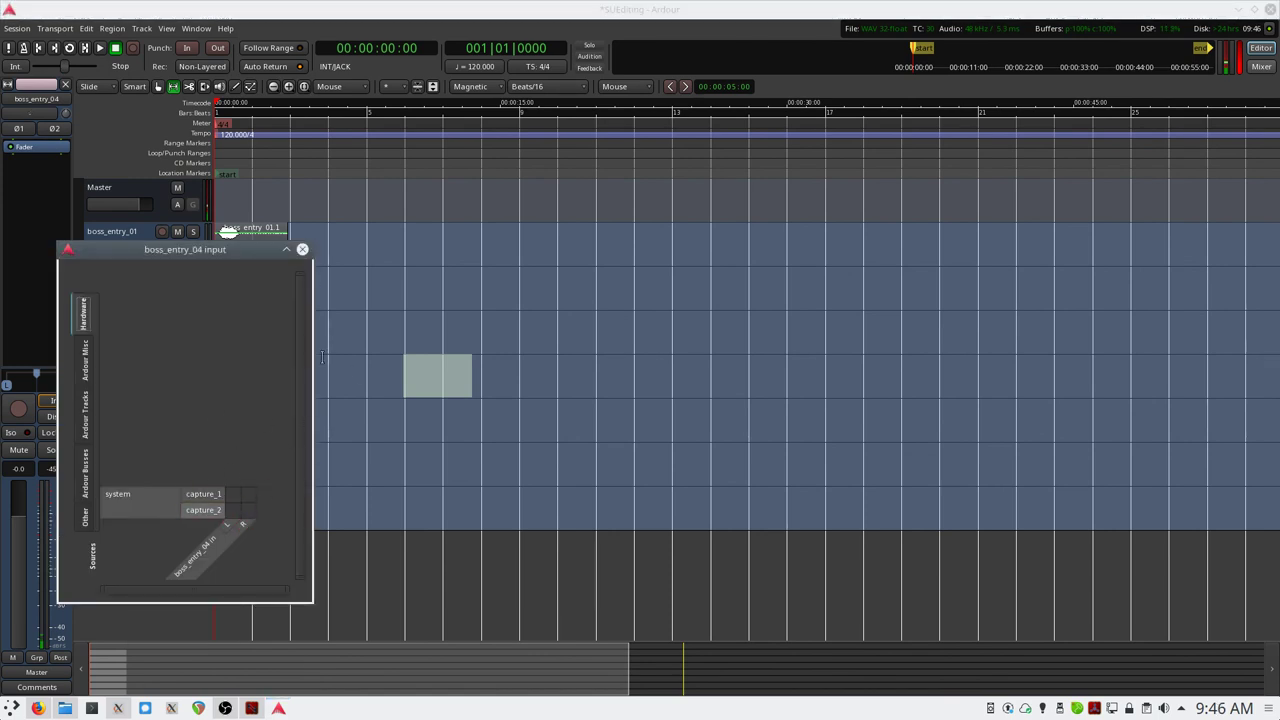
pyautogui.click(302, 249)
# - Disconnect system capture_1 and capture_2 from the inputs of tracks boss_entry_05, boss_entry_06 and boss_entry_07
pyautogui.rightClick(142, 412)
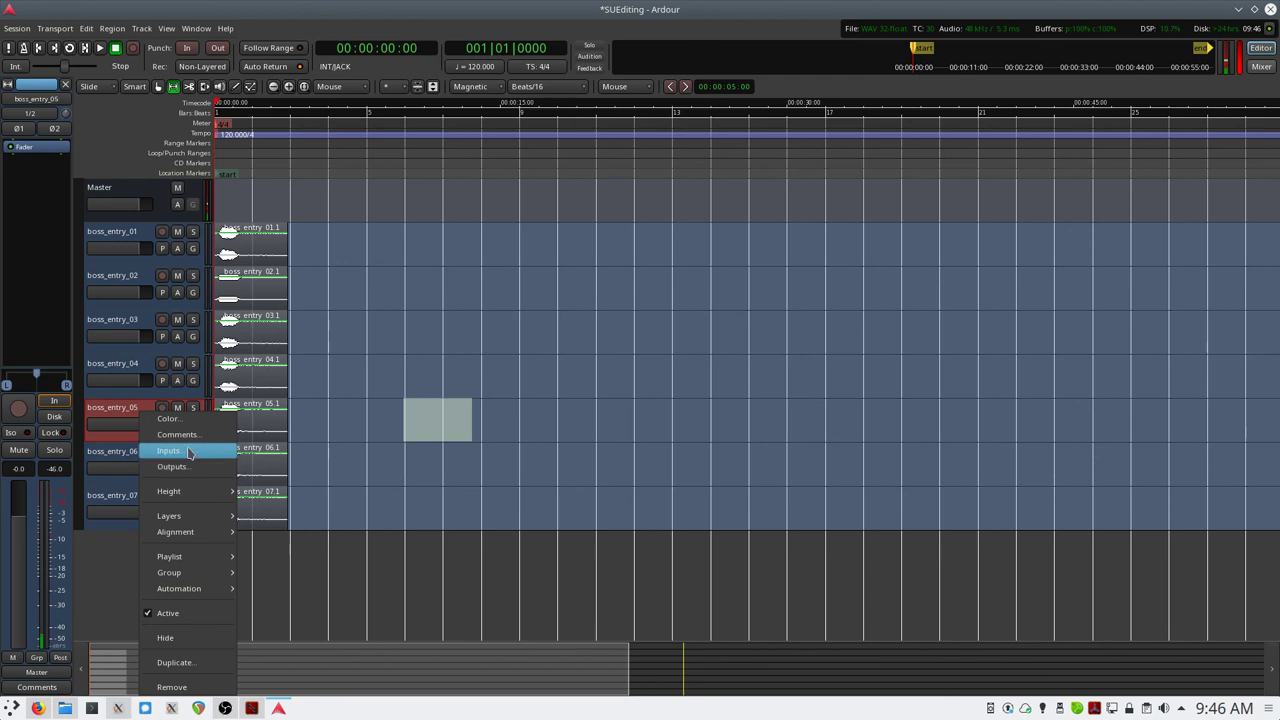
pyautogui.click(185, 451)
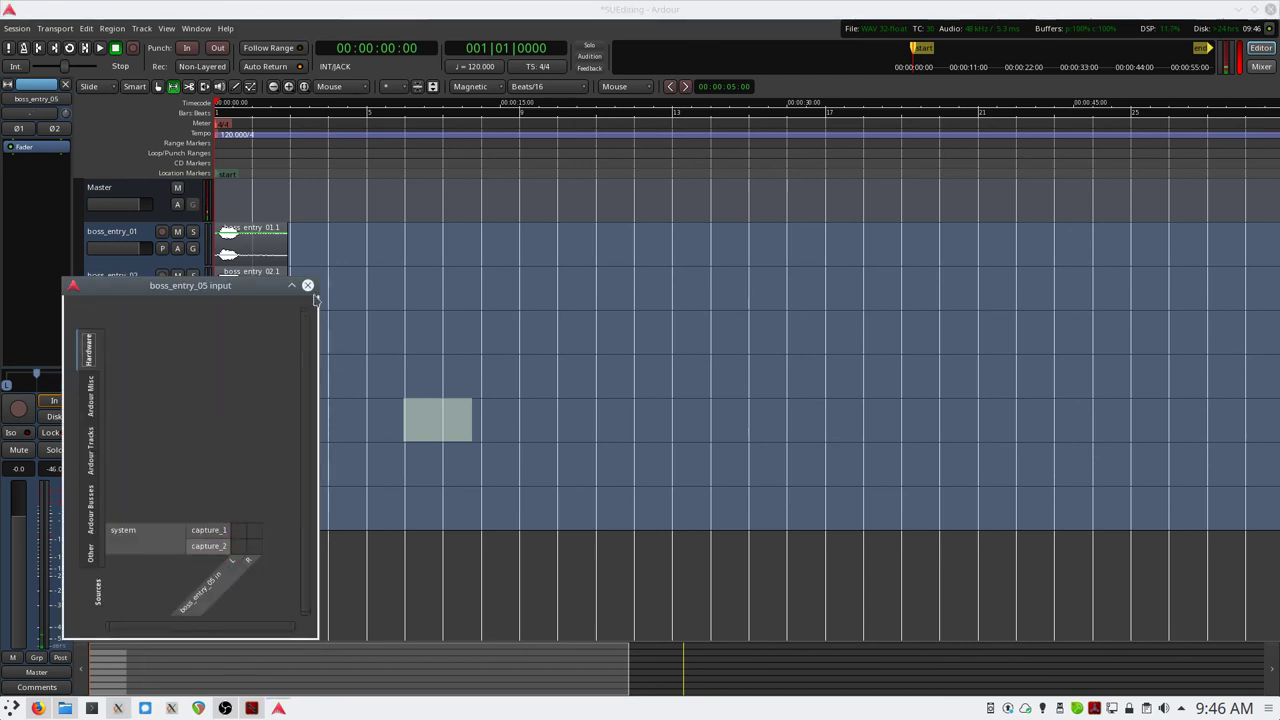
pyautogui.click(307, 285)
pyautogui.rightClick(133, 456)
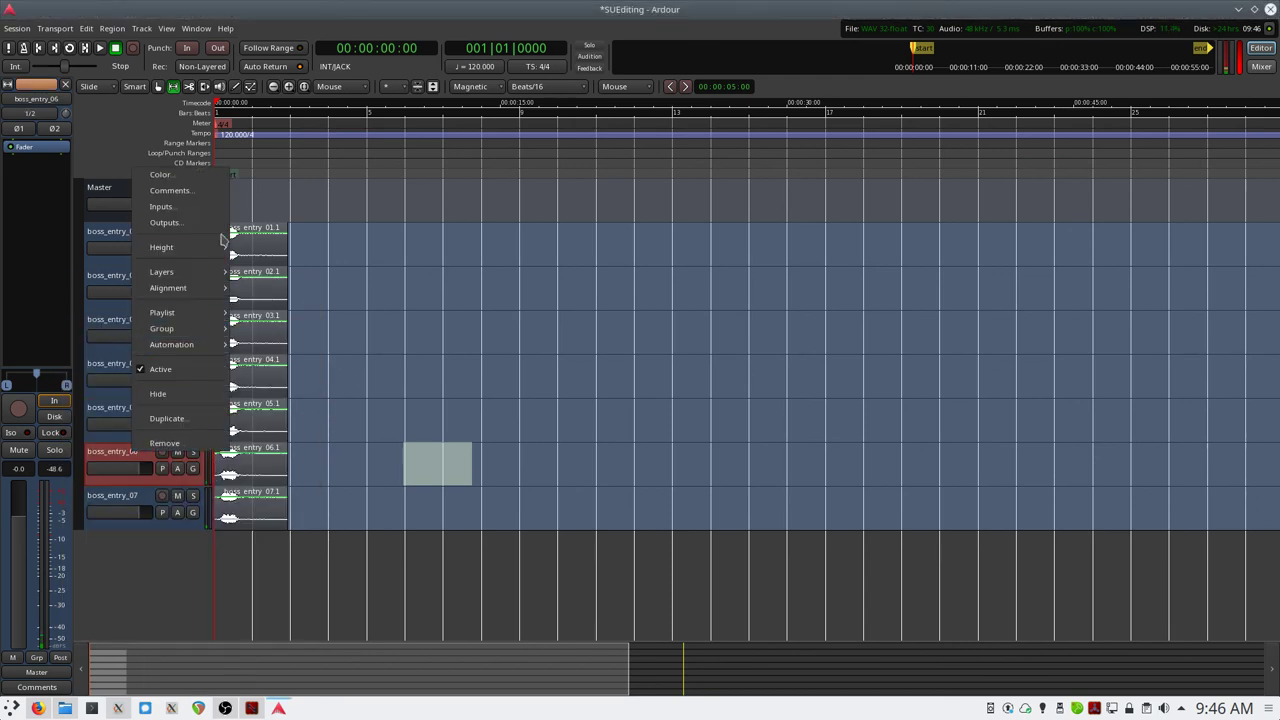
pyautogui.click(161, 206)
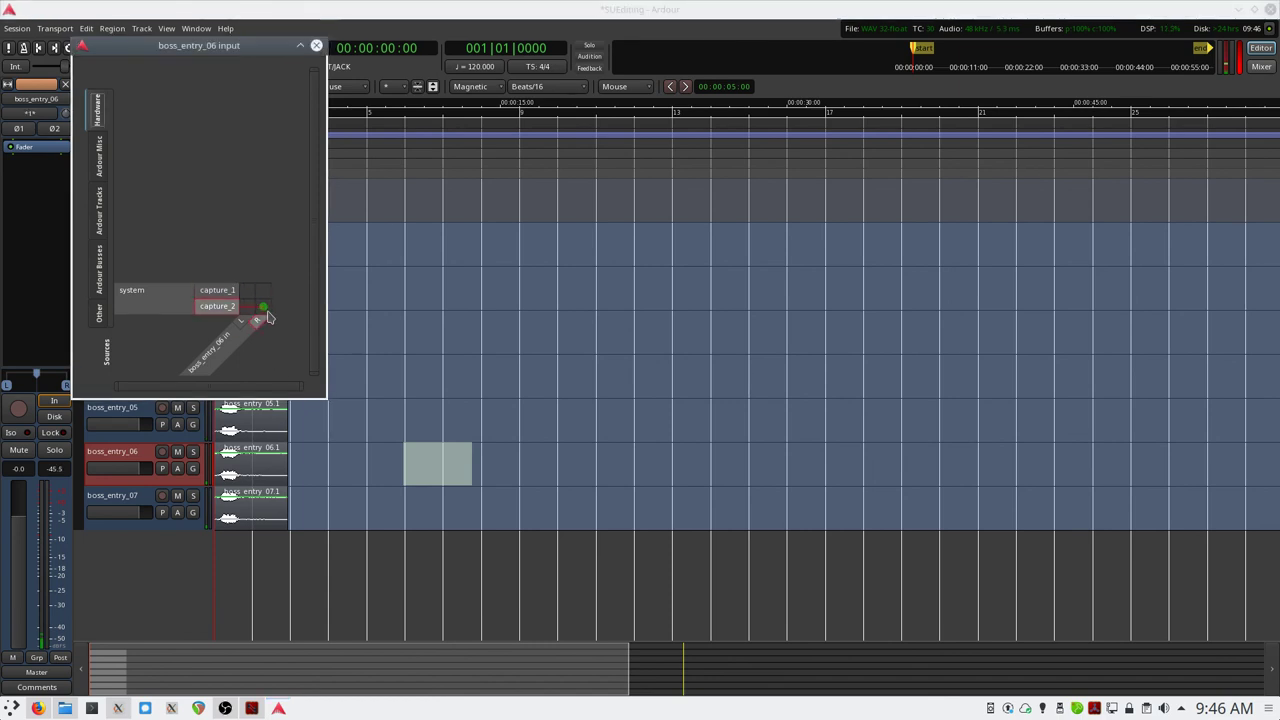
pyautogui.click(316, 45)
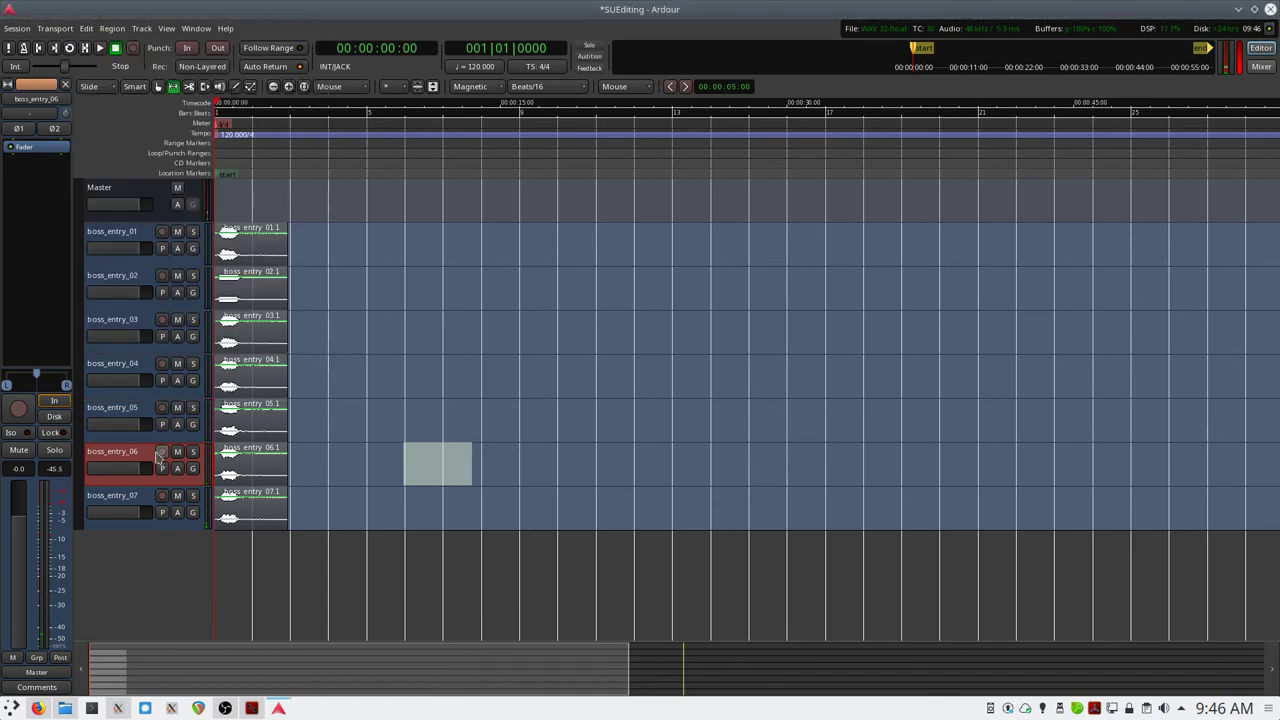
pyautogui.rightClick(141, 503)
pyautogui.click(190, 254)
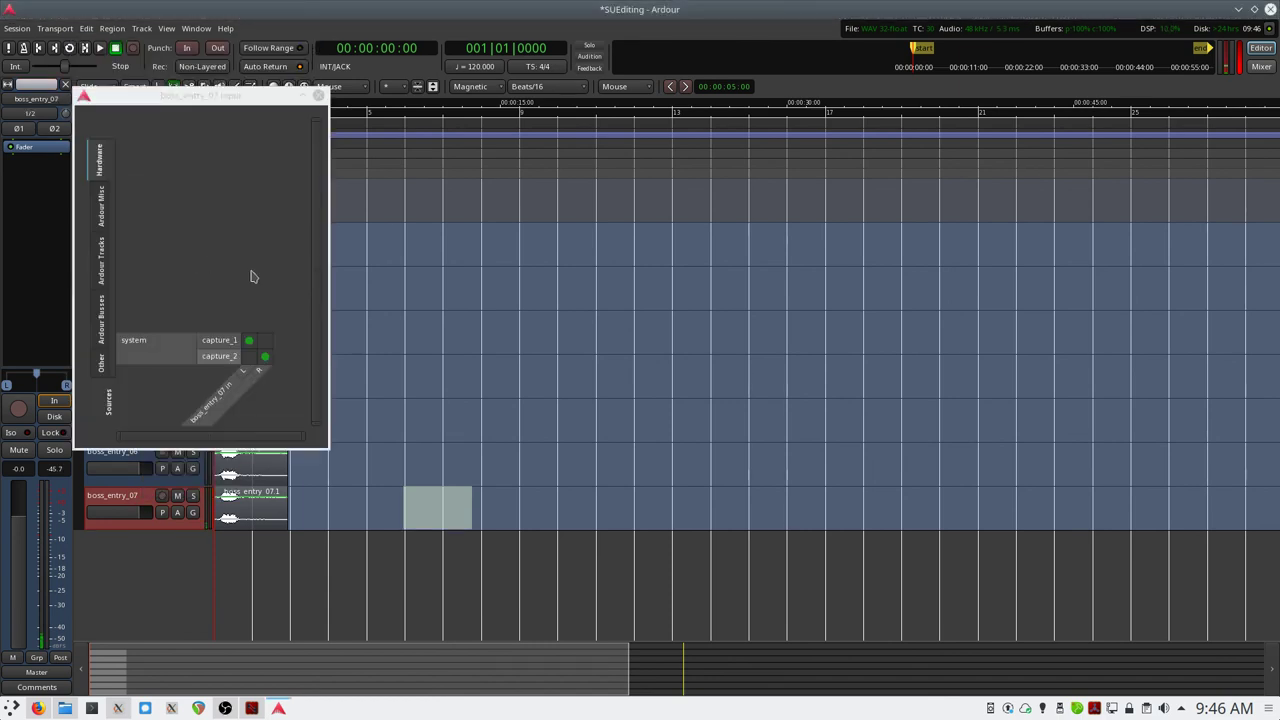
pyautogui.click(318, 95)
# - Examine the remaining system capture connections in Catia, check the audio mixer levels in OBS, and return to Ardour
pyautogui.click(255, 708)
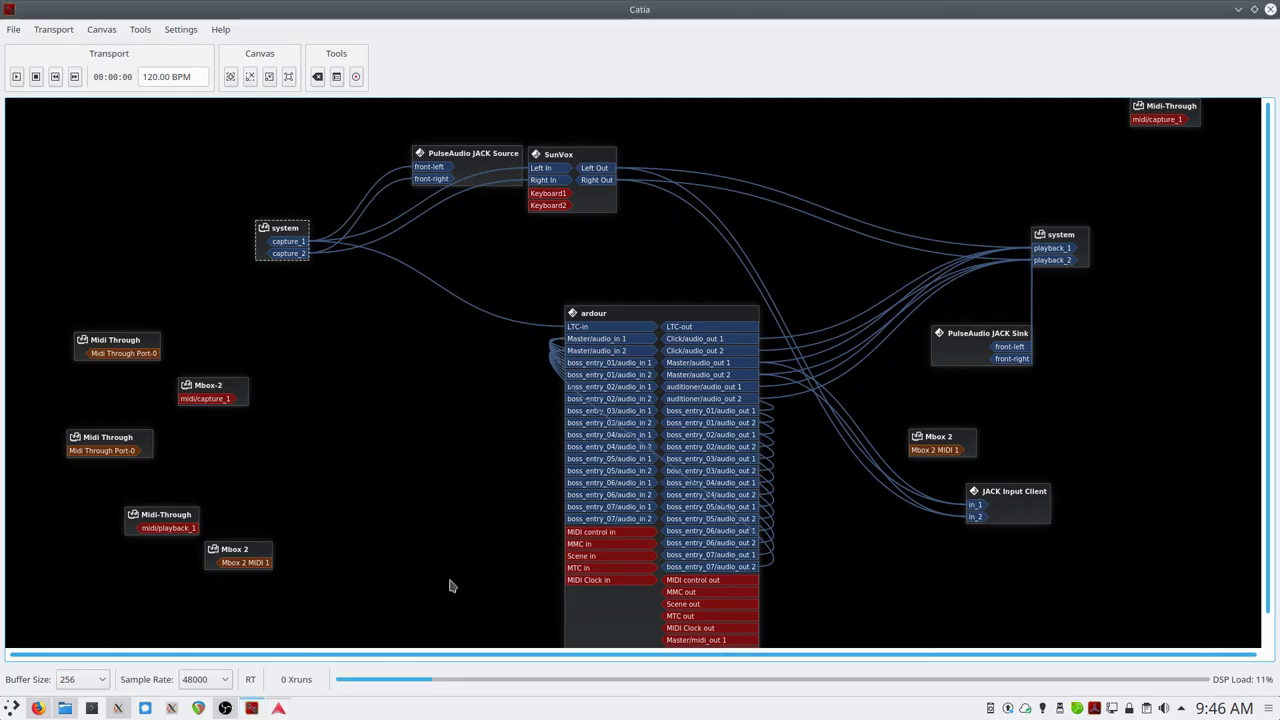
pyautogui.click(294, 229)
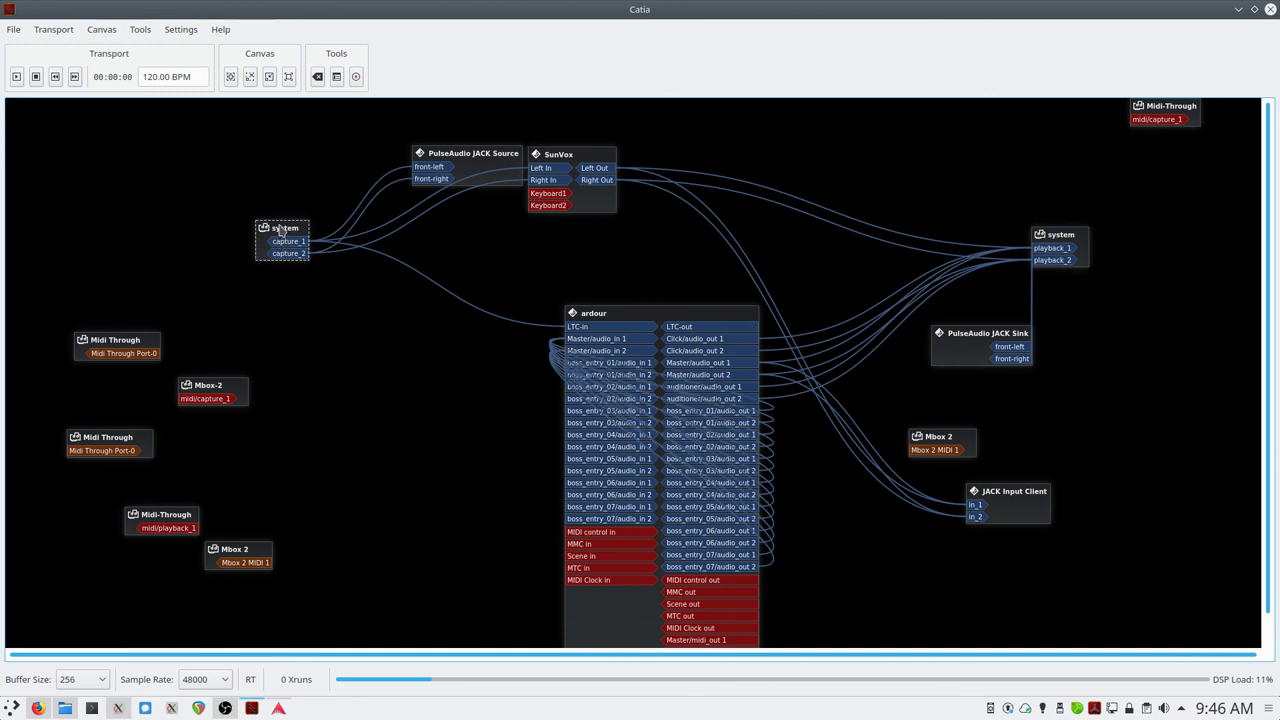
pyautogui.moveTo(294, 229)
pyautogui.mouseDown()
pyautogui.moveTo(300, 196)
pyautogui.moveTo(312, 247)
pyautogui.moveTo(292, 222)
pyautogui.mouseUp()
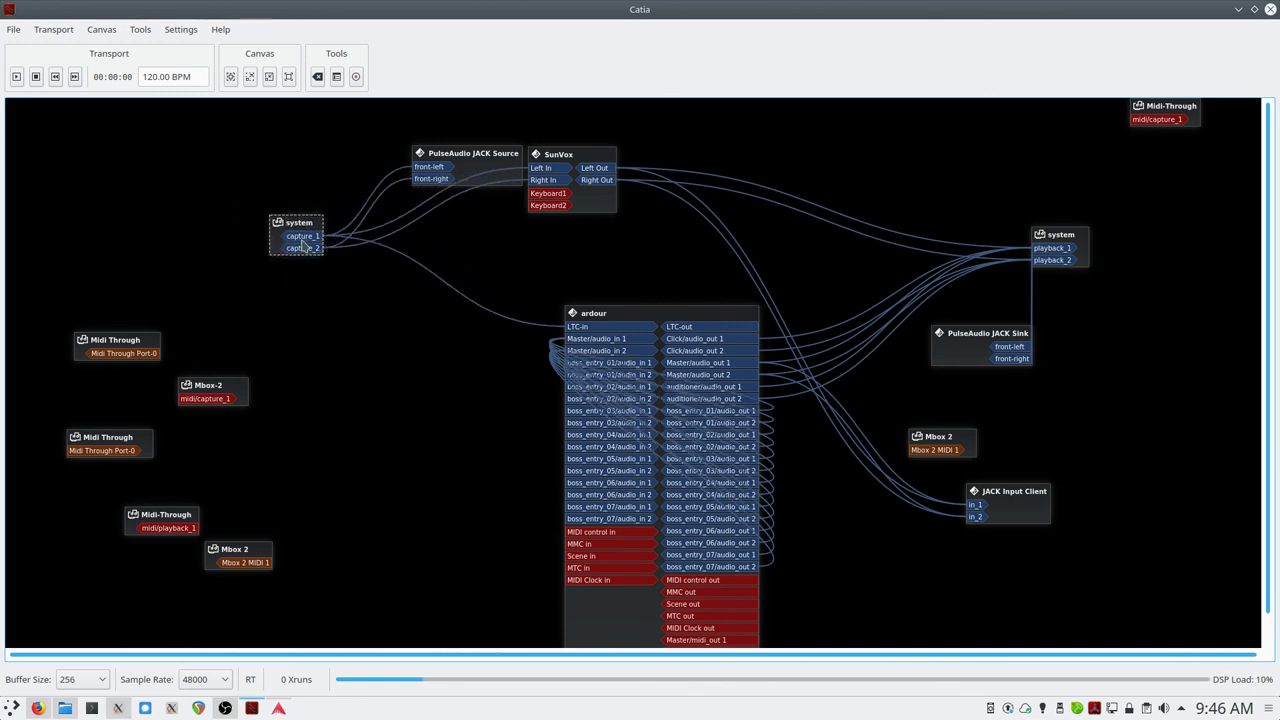
pyautogui.rightClick(302, 238)
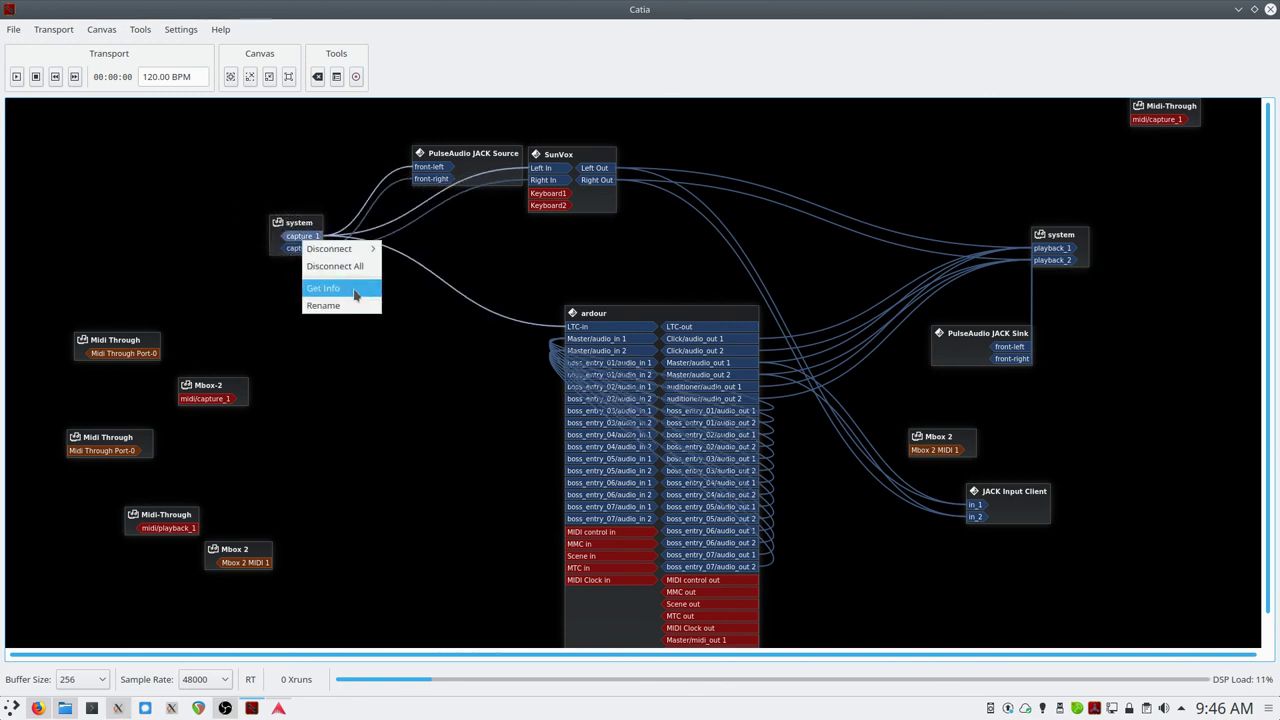
pyautogui.click(379, 423)
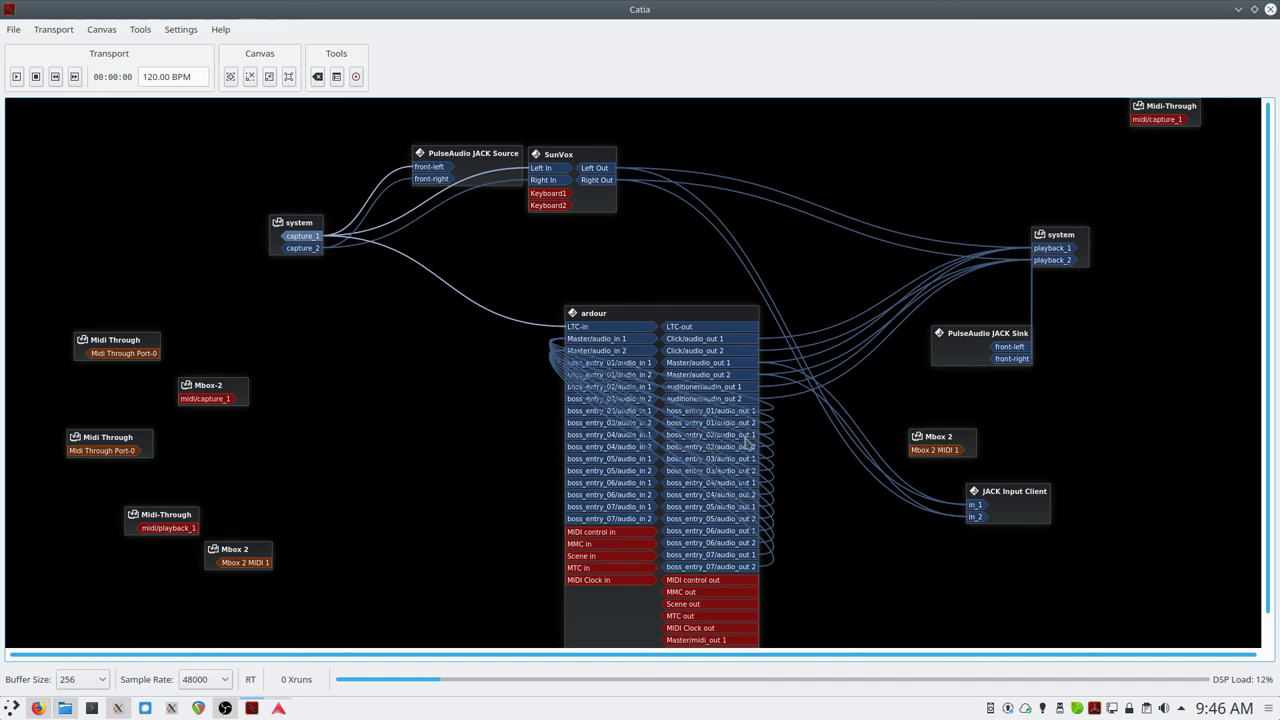
pyautogui.click(1239, 9)
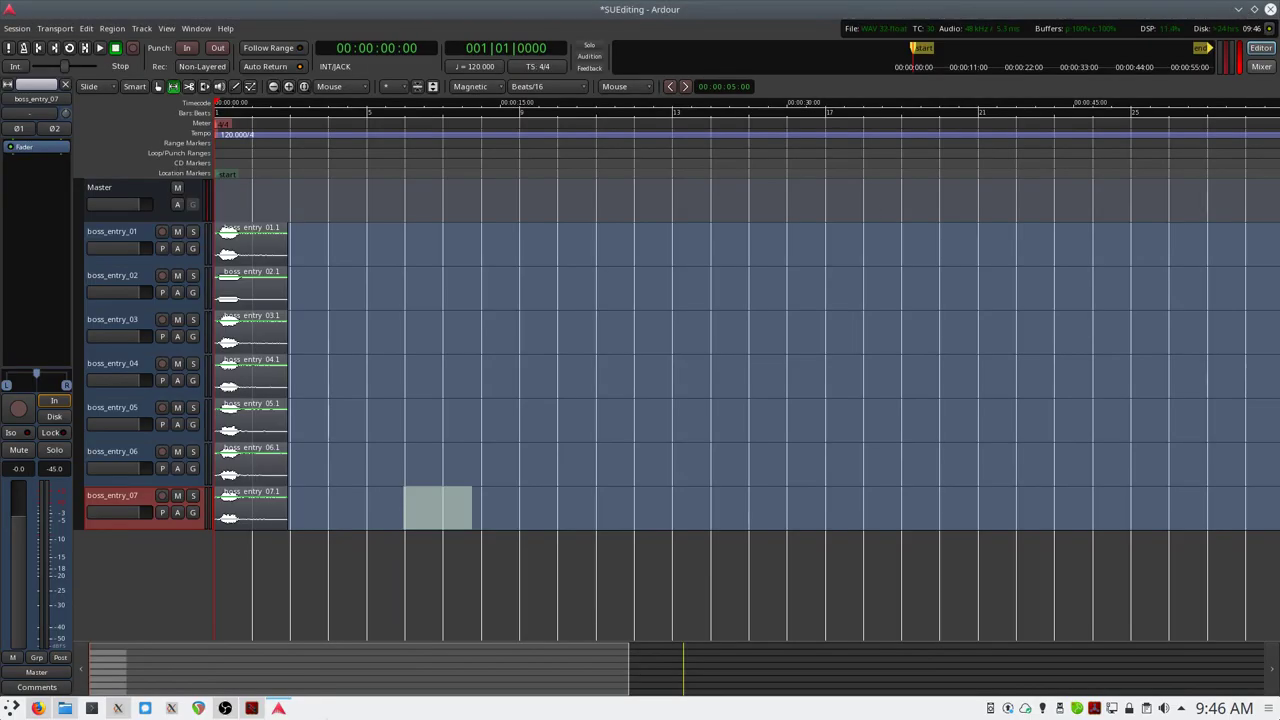
pyautogui.click(226, 708)
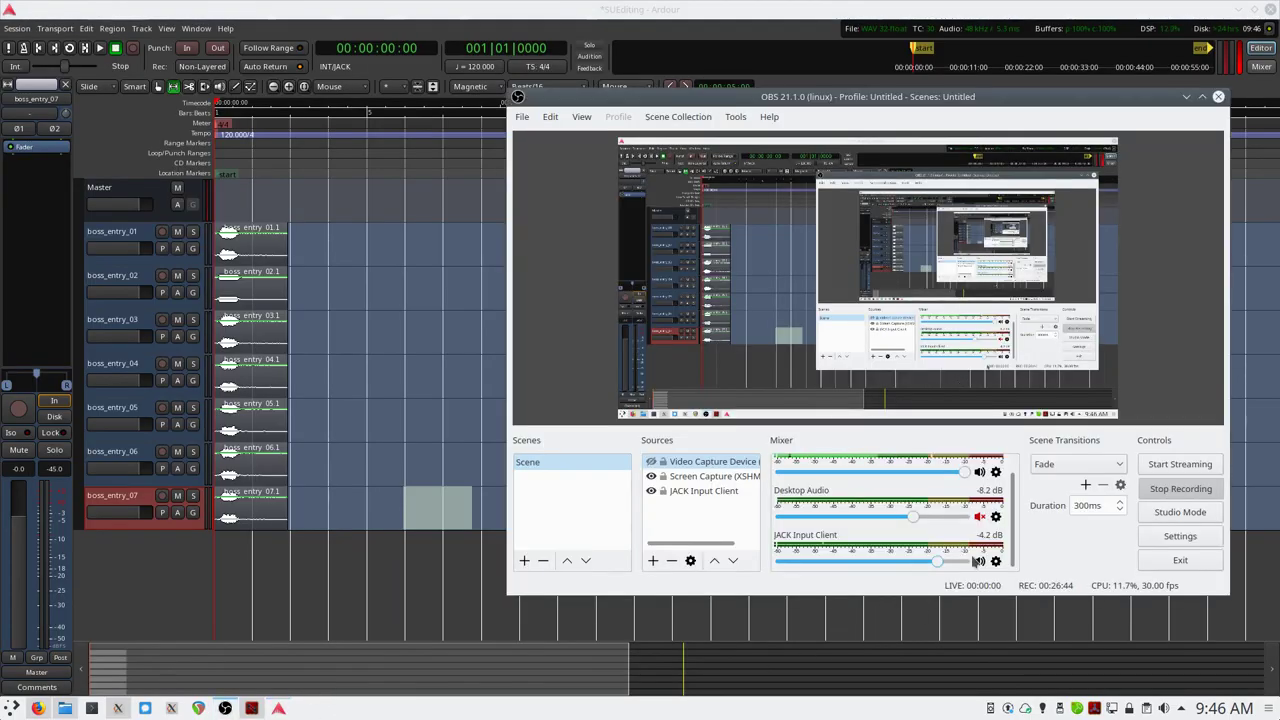
pyautogui.click(1186, 97)
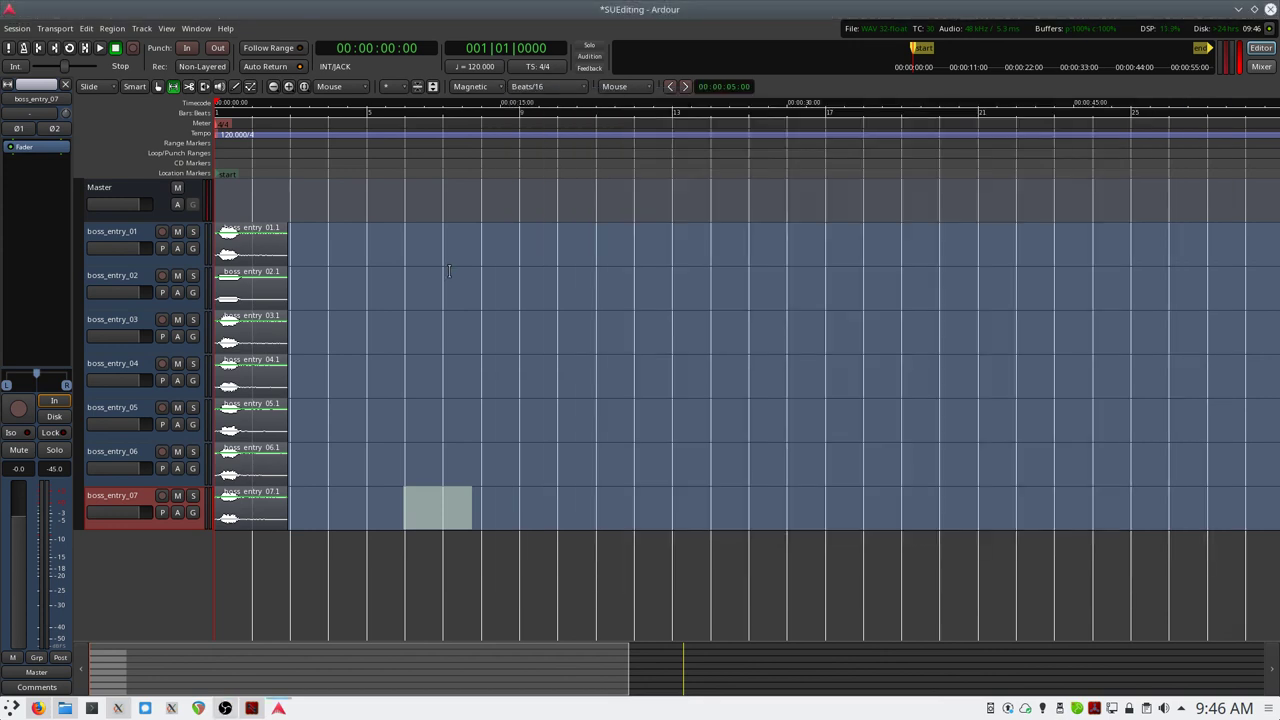
# - Clear the track selection, solo boss_entry_01, and play it from the session start
pyautogui.click(185, 578)
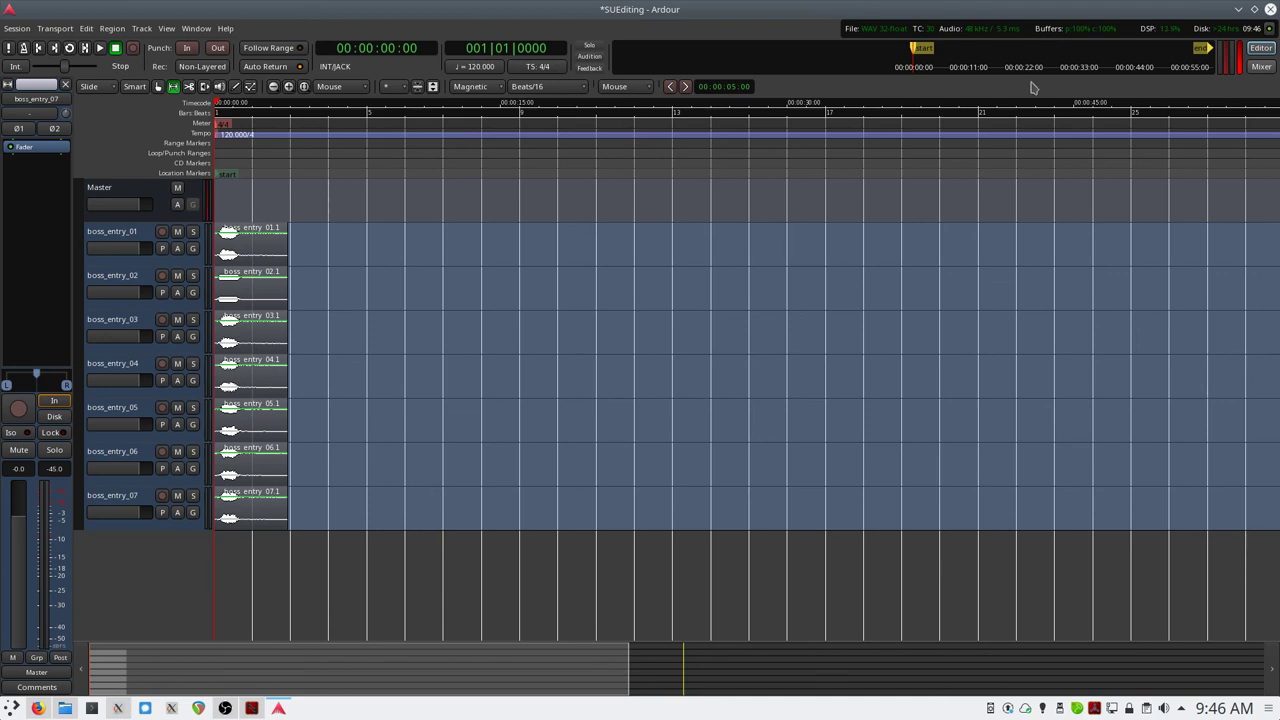
pyautogui.click(193, 233)
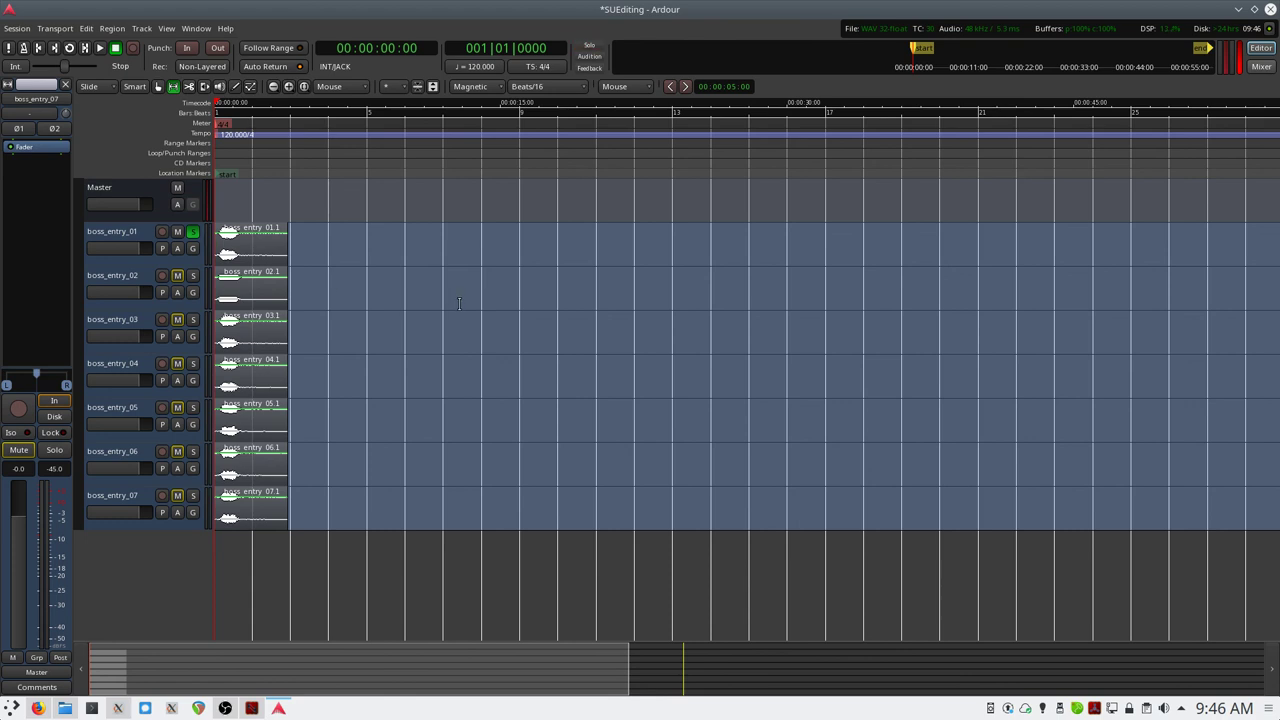
pyautogui.press('space')
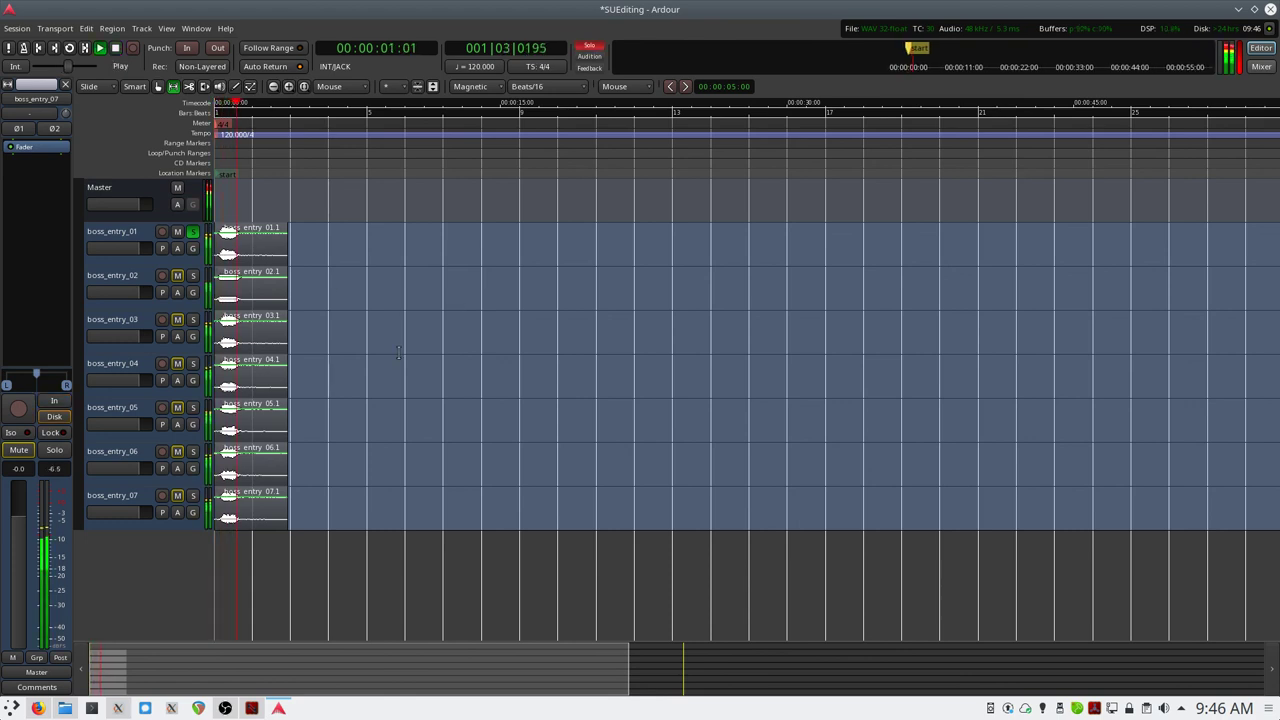
pyautogui.press('space')
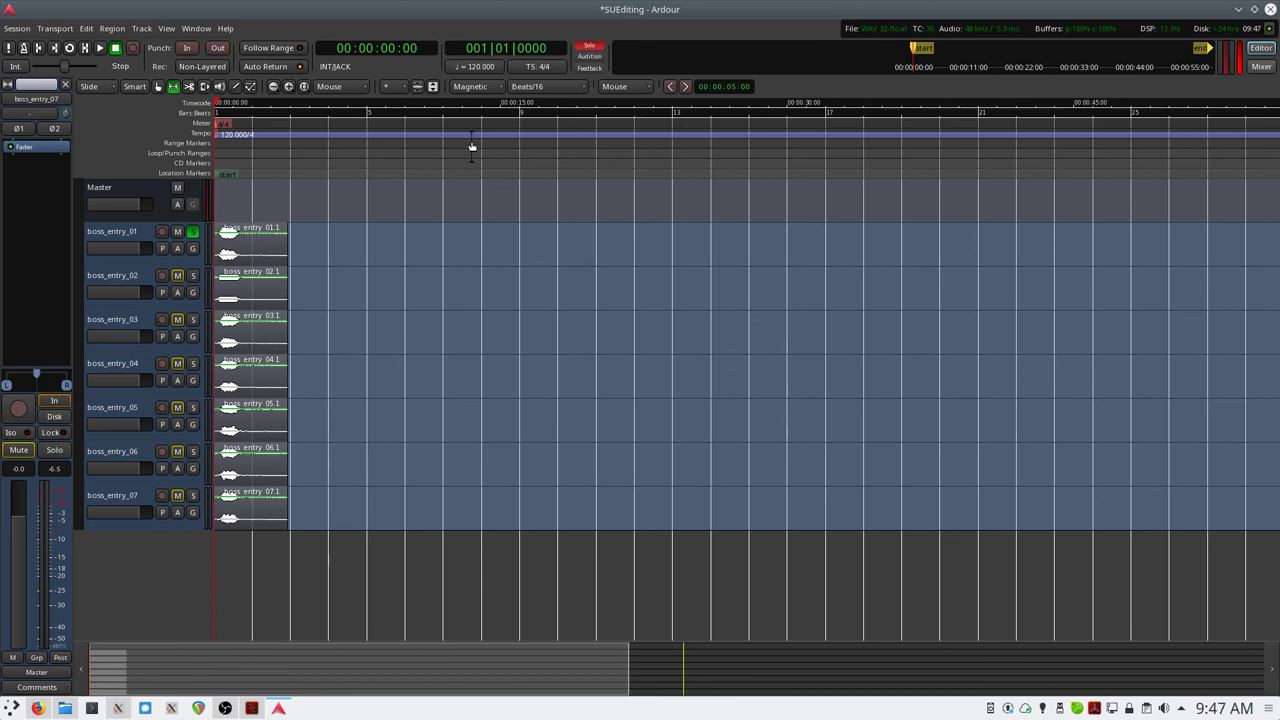
# - Show the mixer, inspect the Calf Limiter on the Master strip, and reset the Master peak reading
pyautogui.hotkey('alt', 'm')
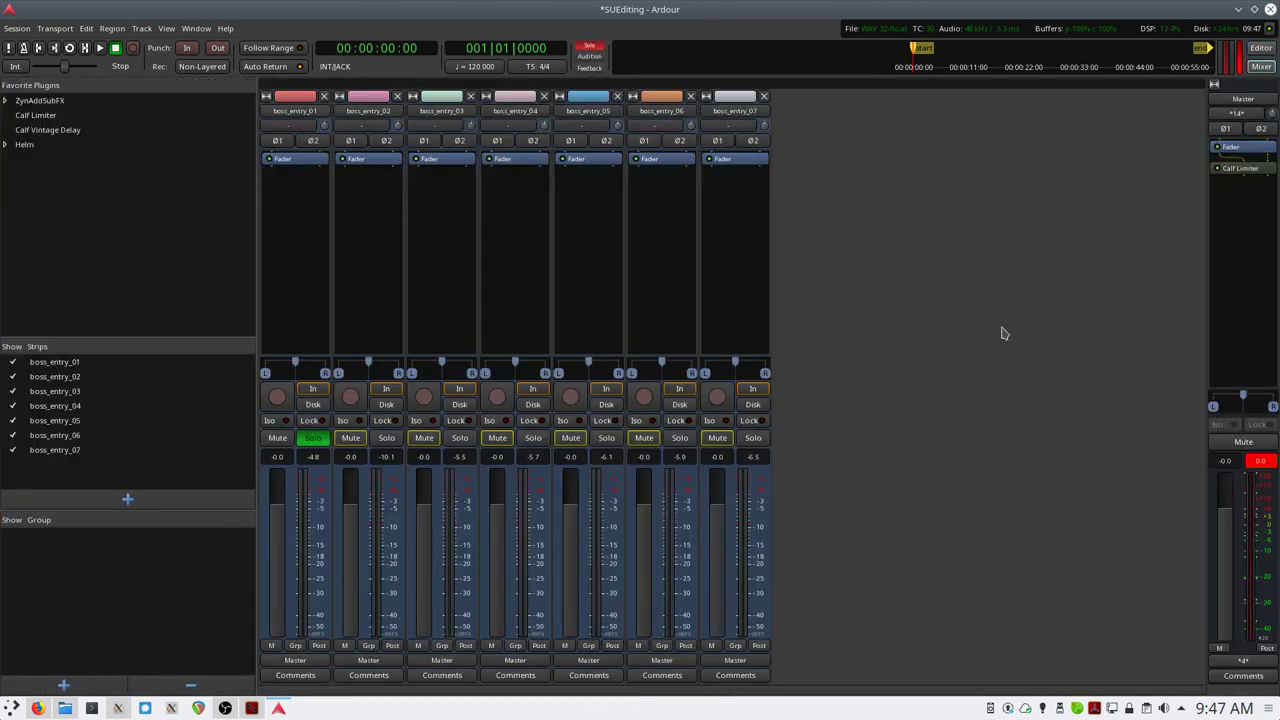
pyautogui.doubleClick(1241, 170)
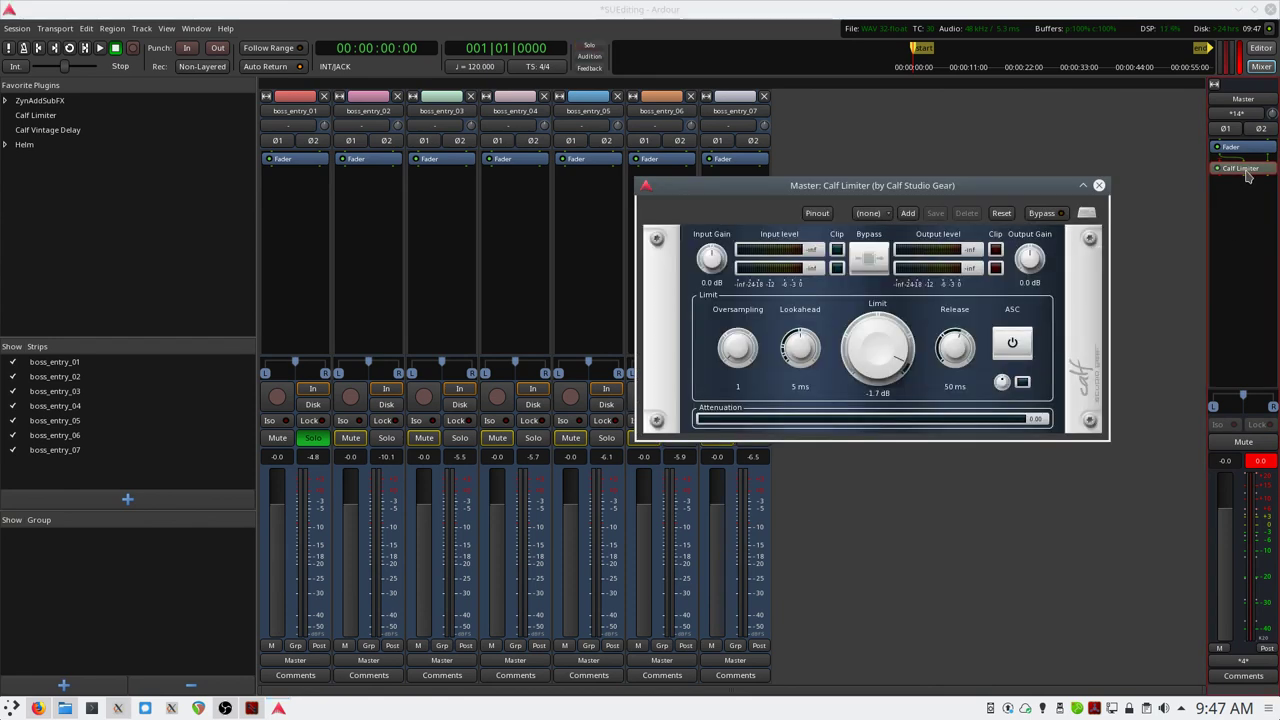
pyautogui.click(1275, 465)
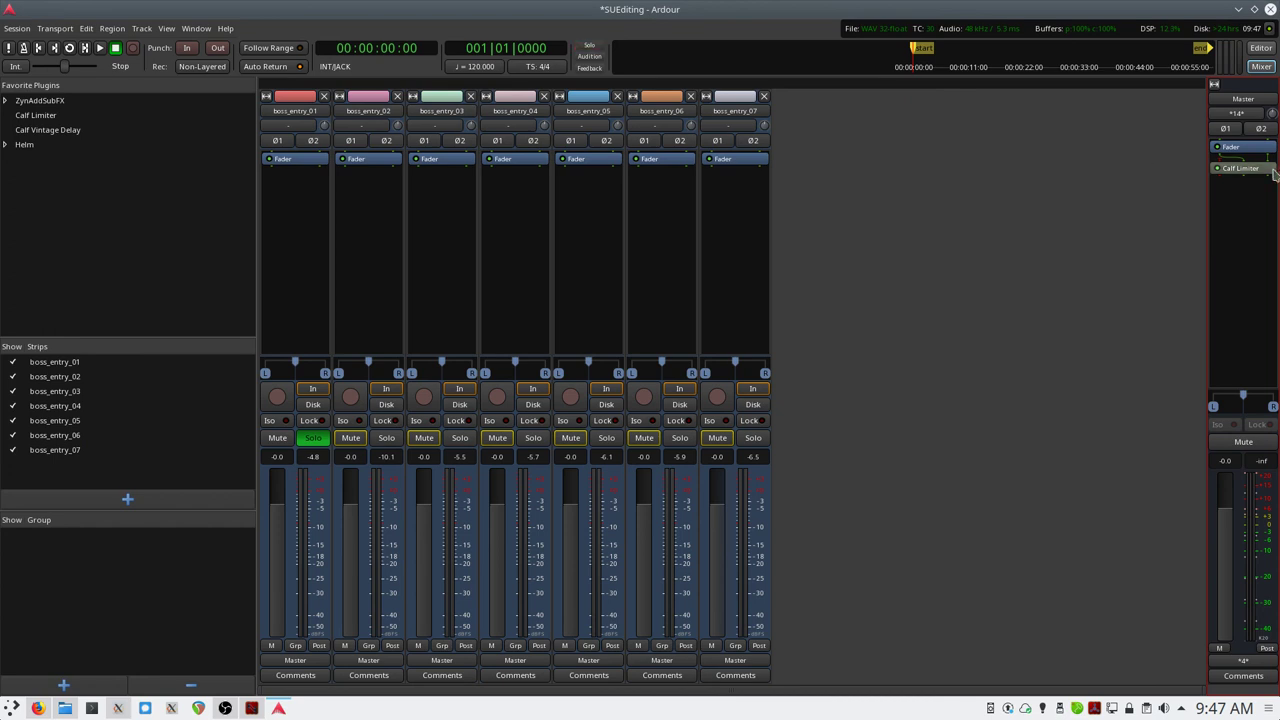
# - Find plugins whose names contain "eq", mark Calf Equalizer 5 Band as a favorite, and insert it on the Master strip
pyautogui.doubleClick(1227, 215)
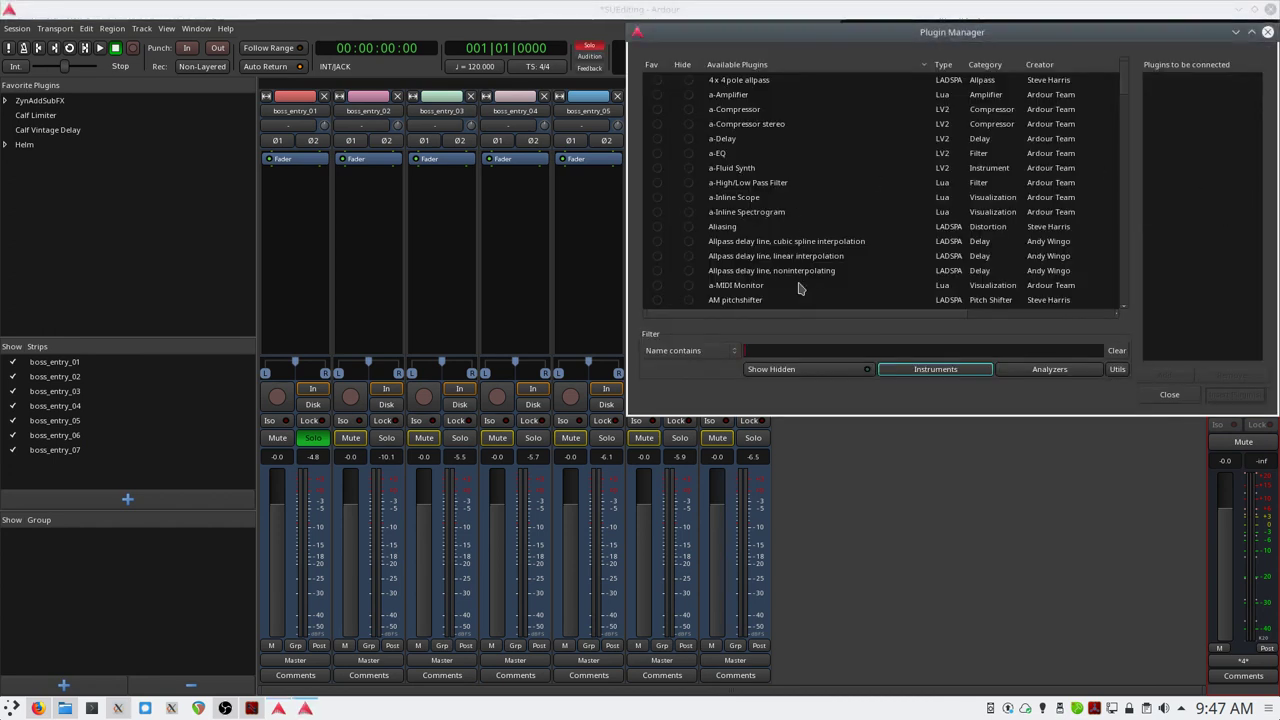
pyautogui.write('eq')
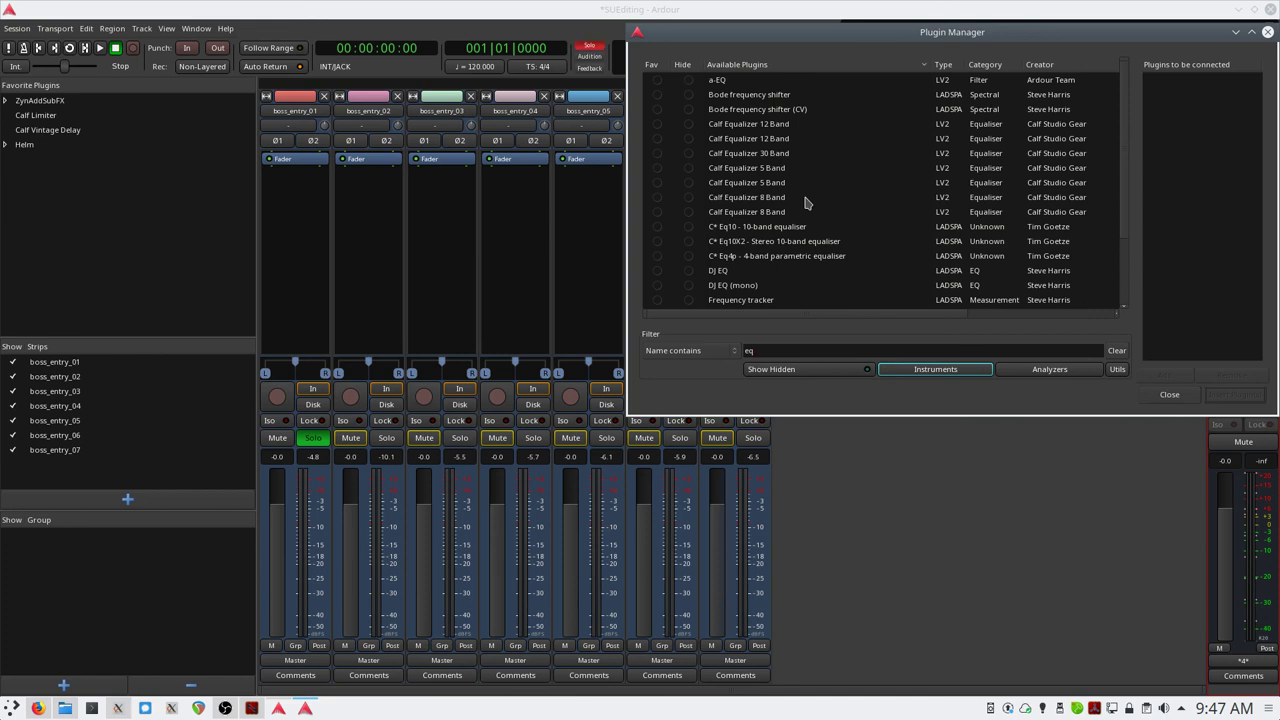
pyautogui.scroll(-3, 807, 204)
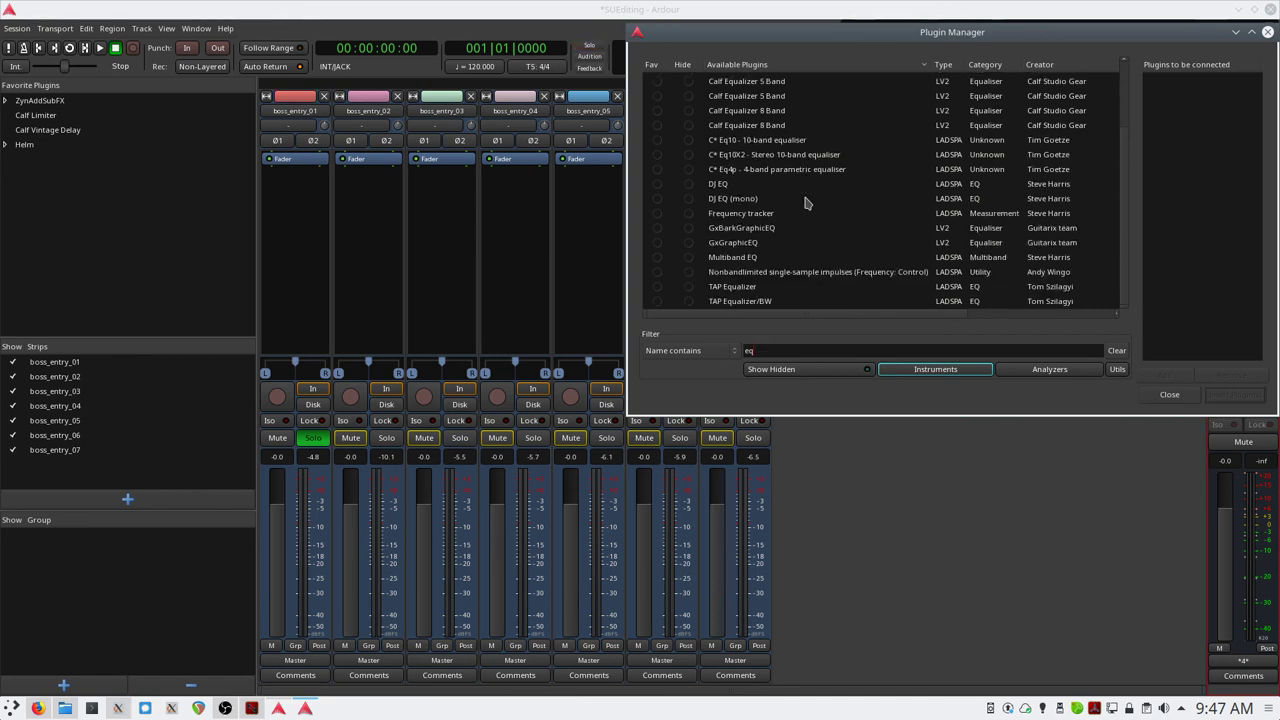
pyautogui.scroll(1, 807, 204)
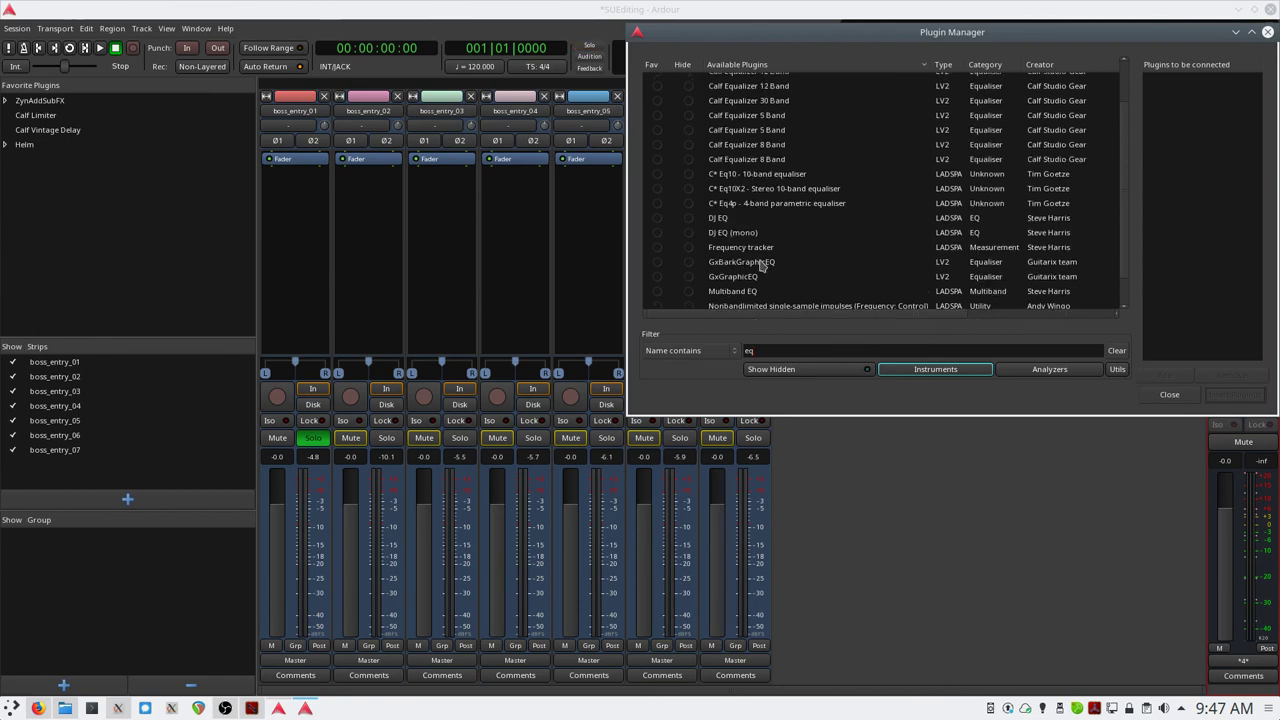
pyautogui.scroll(2, 752, 281)
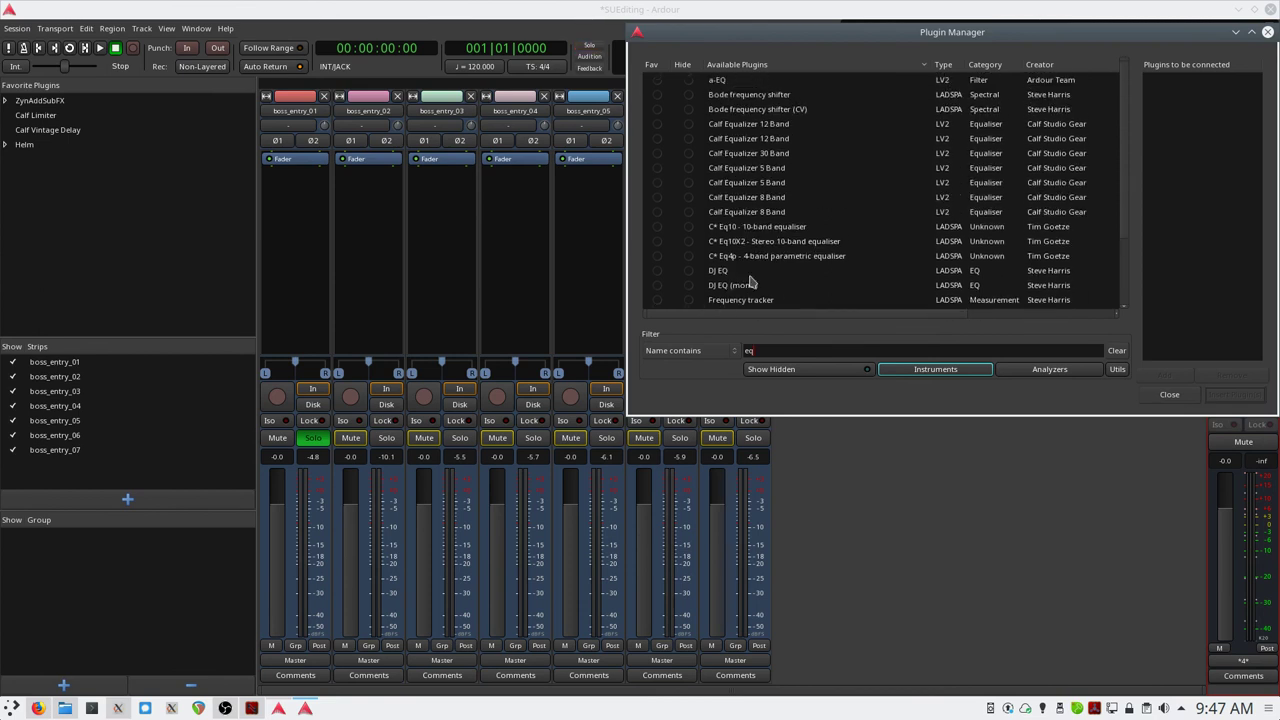
pyautogui.click(752, 170)
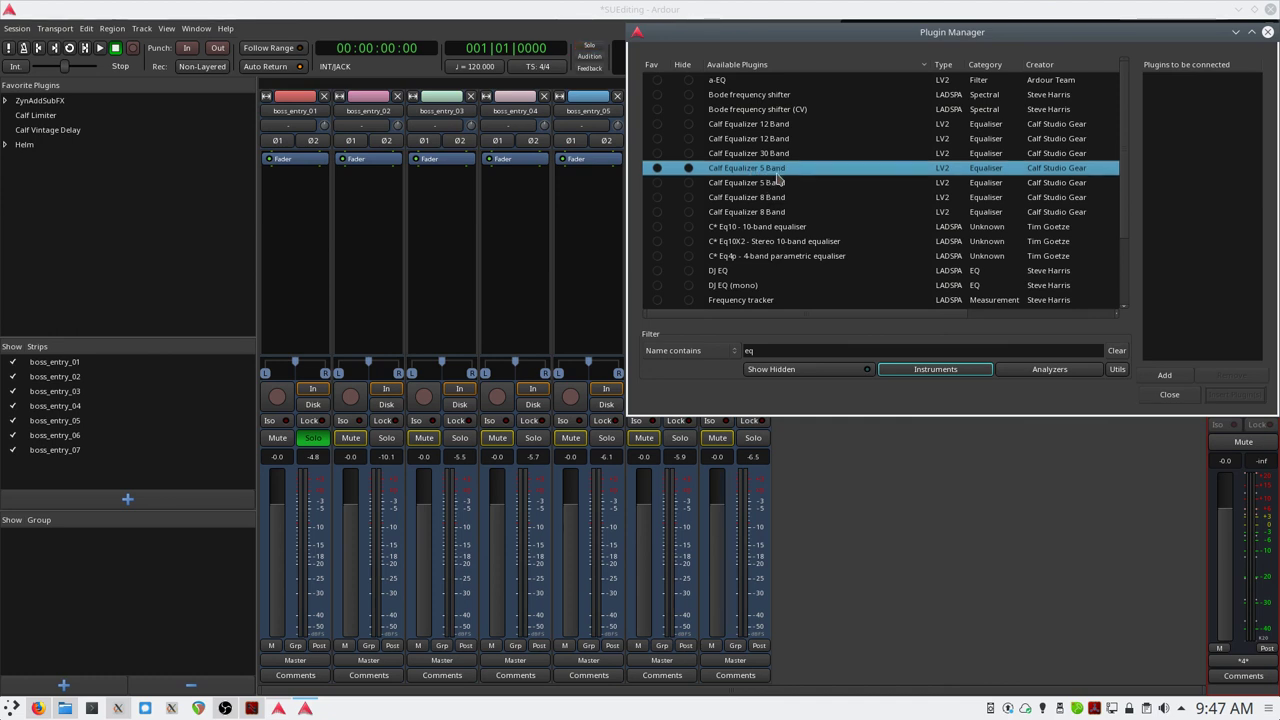
pyautogui.click(772, 185)
pyautogui.click(776, 170)
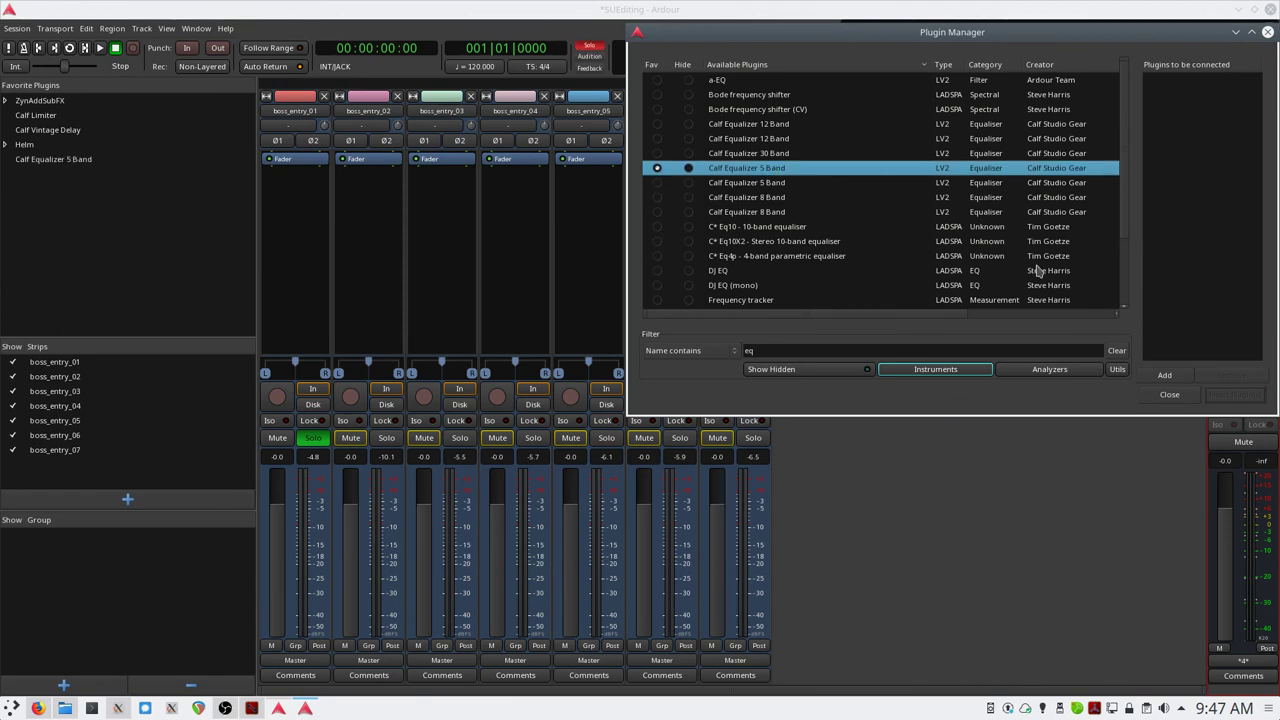
pyautogui.doubleClick(760, 169)
pyautogui.click(1234, 395)
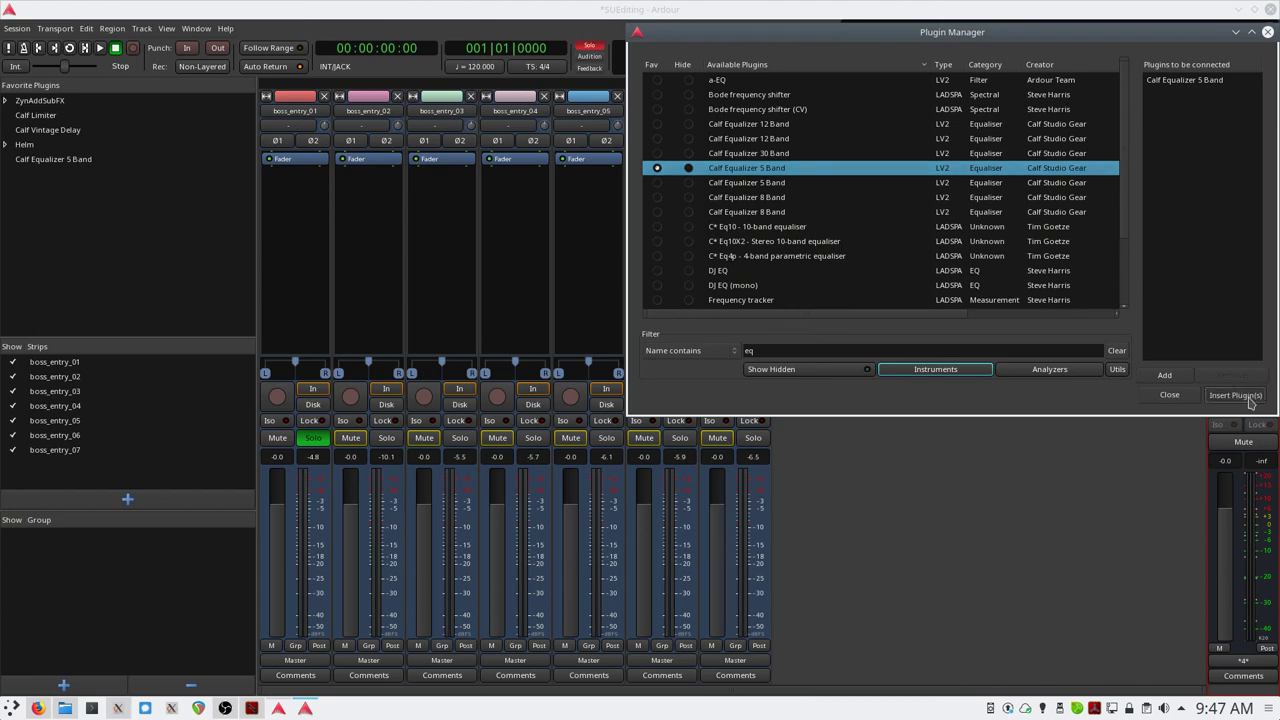
# - Place the Calf Limiter after the Calf Equalizer 5 Band on the Master strip and reopen the equalizer's settings
pyautogui.moveTo(1053, 175); pyautogui.dragTo(850, 170)
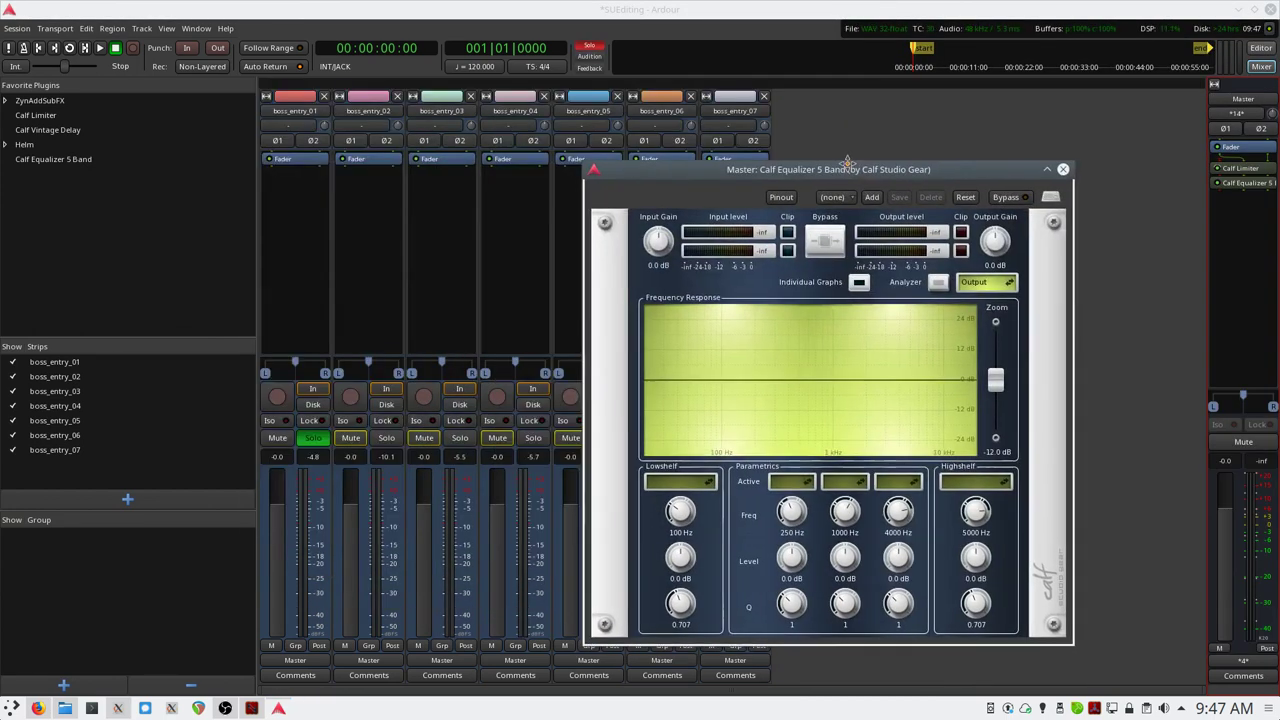
pyautogui.moveTo(1245, 172); pyautogui.dragTo(1252, 209)
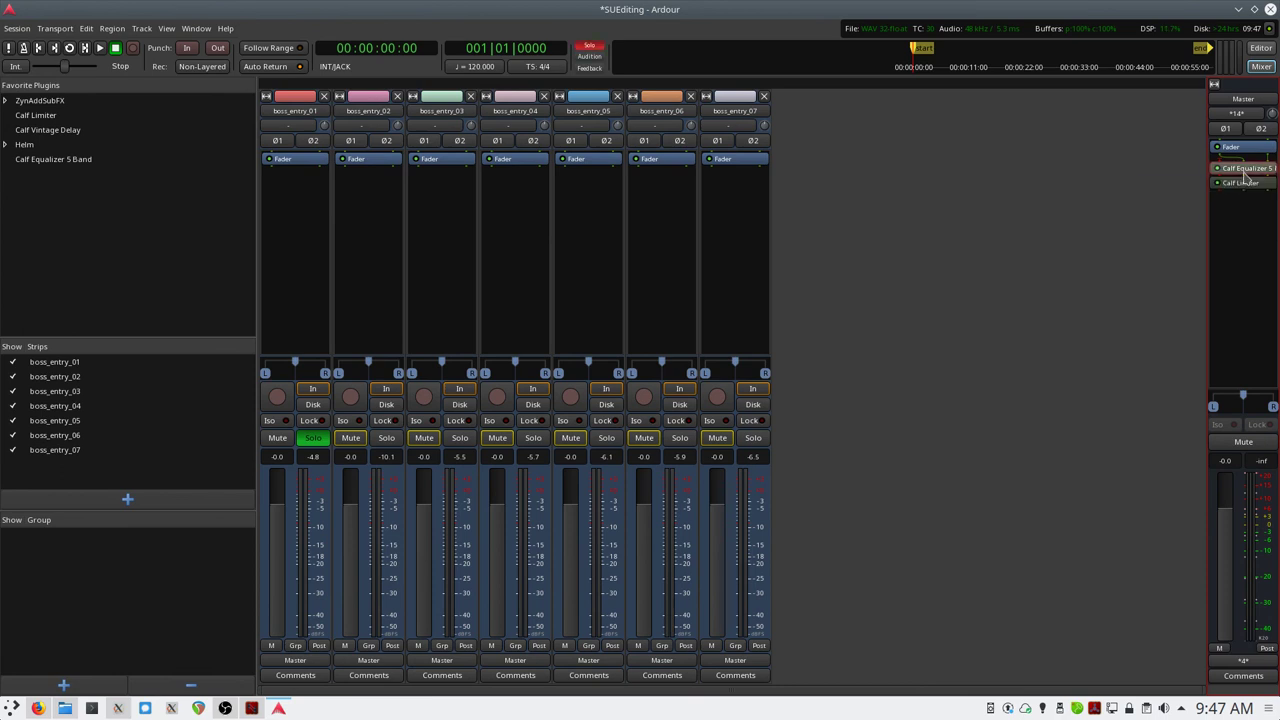
pyautogui.doubleClick(1244, 170)
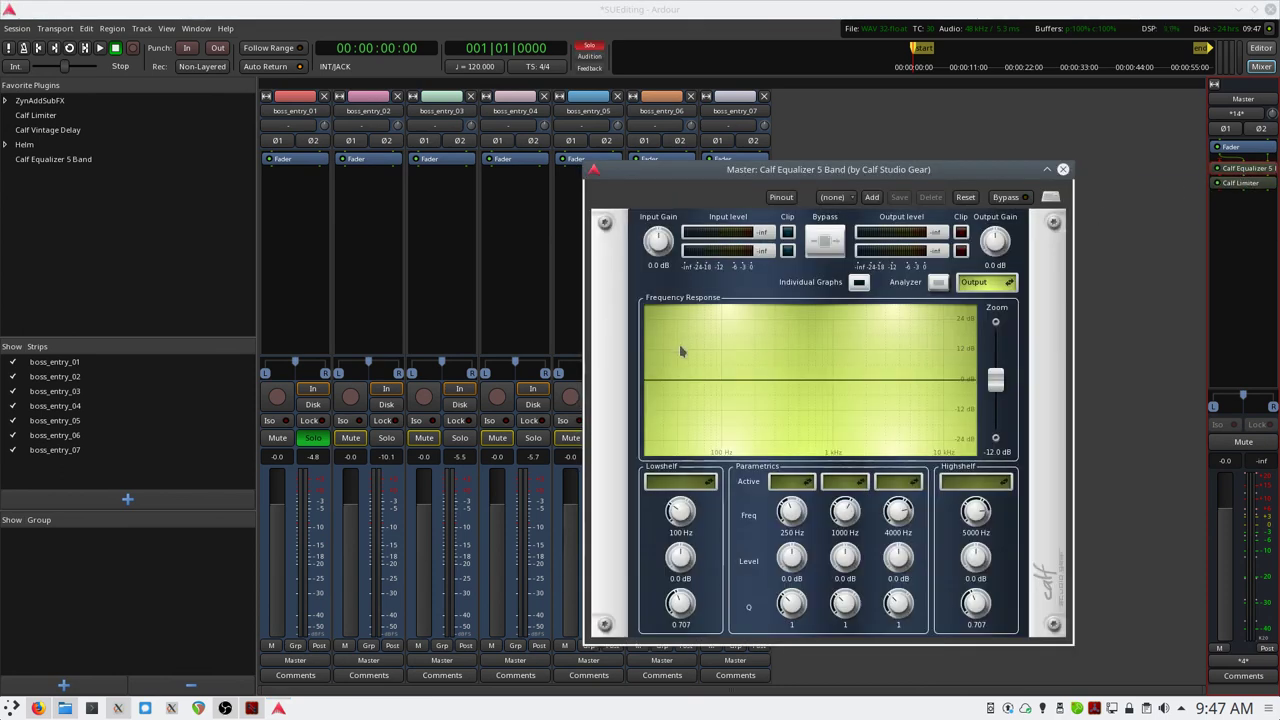
# - Turn on the equalizer's low shelf, set it to about 205 Hz and -17.1 dB, and play boss_entry_01
pyautogui.click(700, 482)
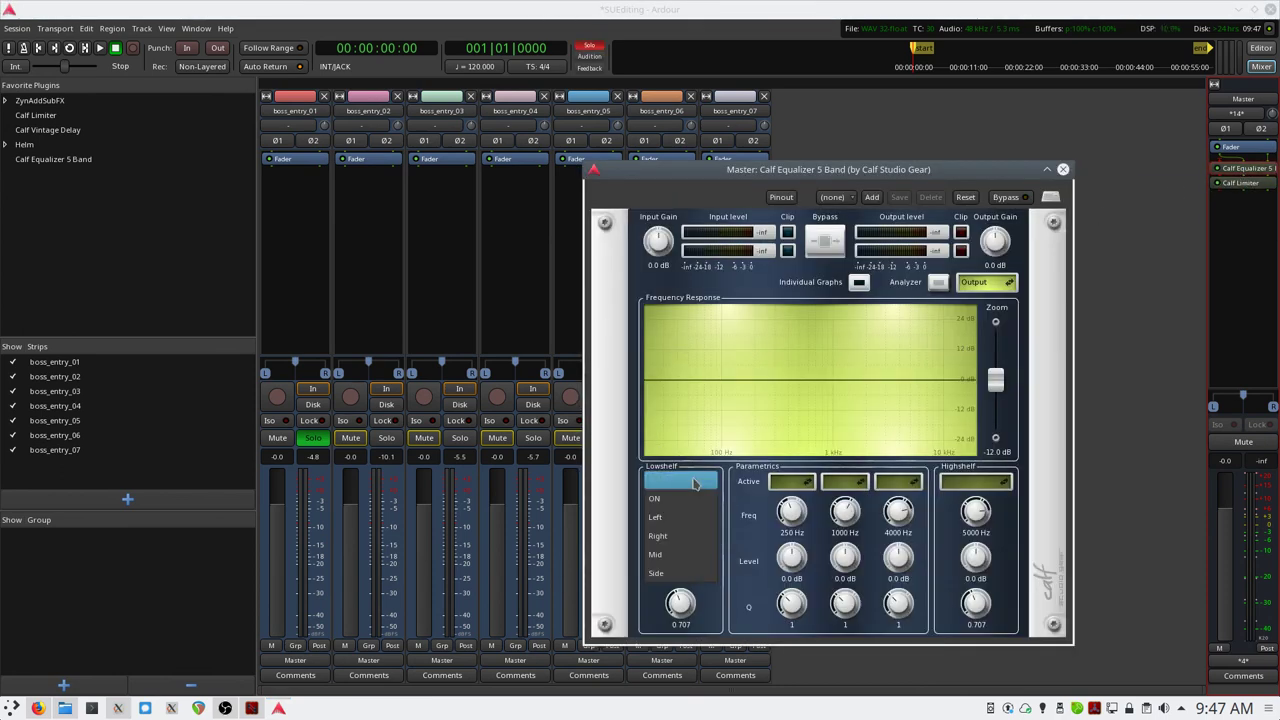
pyautogui.click(690, 497)
pyautogui.moveTo(716, 387); pyautogui.dragTo(755, 423)
pyautogui.moveTo(988, 178); pyautogui.dragTo(927, 165)
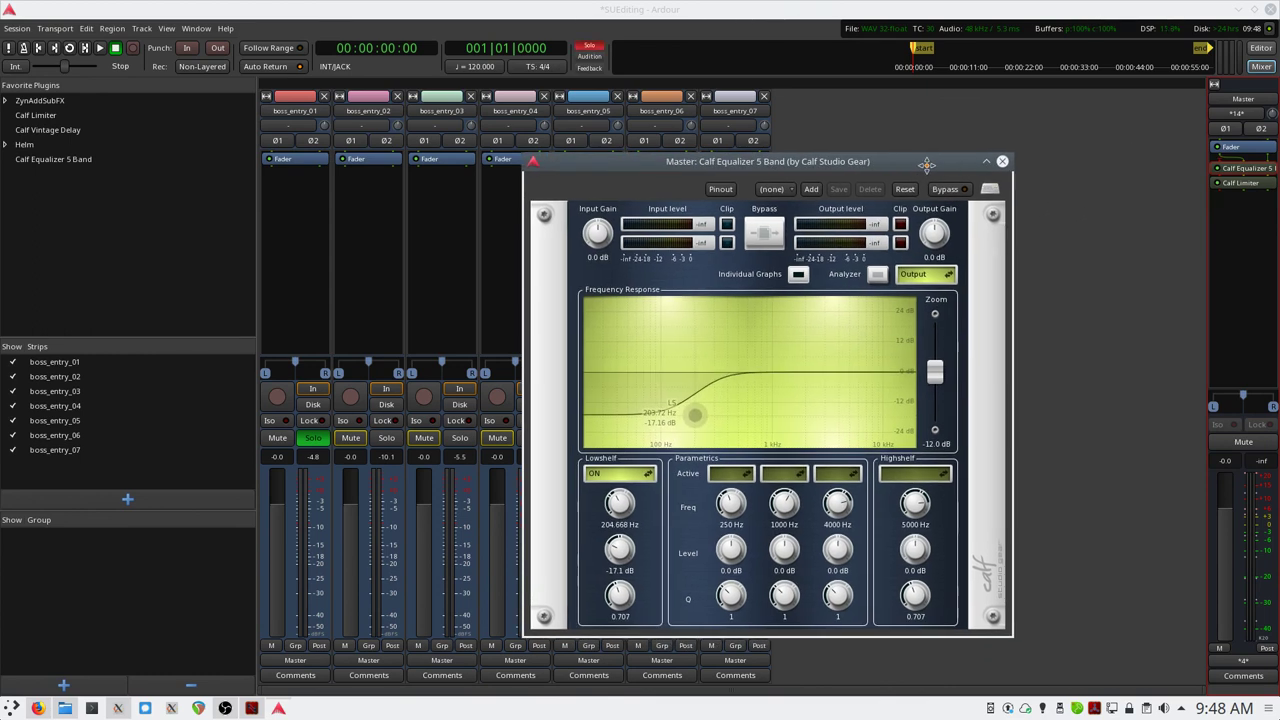
pyautogui.press('space')
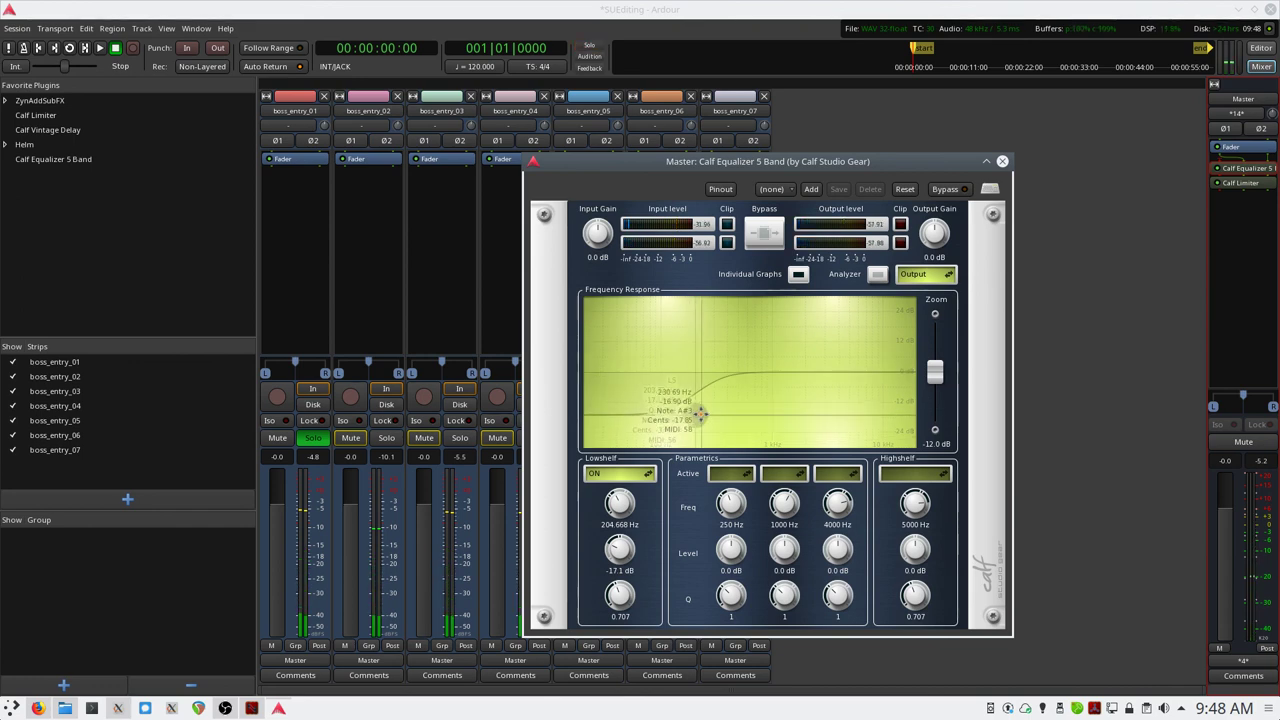
# - Lower the low shelf frequency to about 107 Hz at -17.4 dB and audition boss_entry_01 repeatedly
pyautogui.moveTo(693, 413); pyautogui.dragTo(663, 415)
pyautogui.press('space')
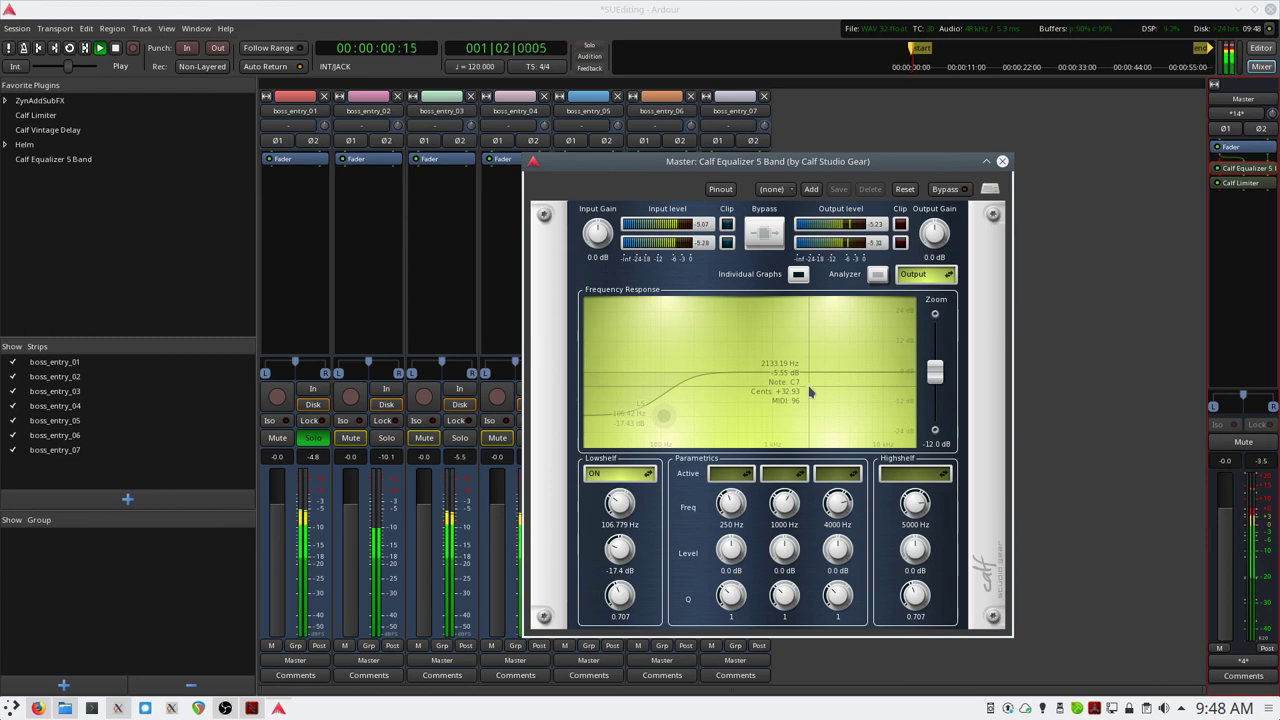
pyautogui.press('space')
pyautogui.press('space')
pyautogui.press('space')
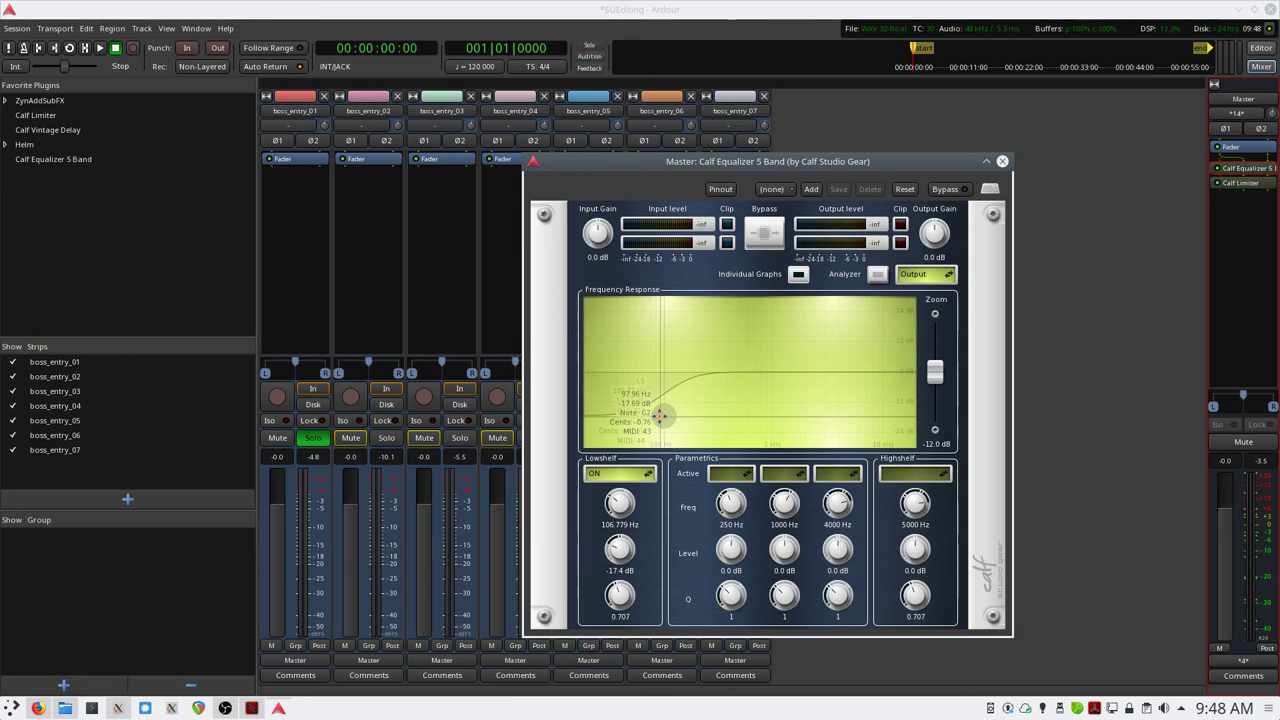
pyautogui.press('space')
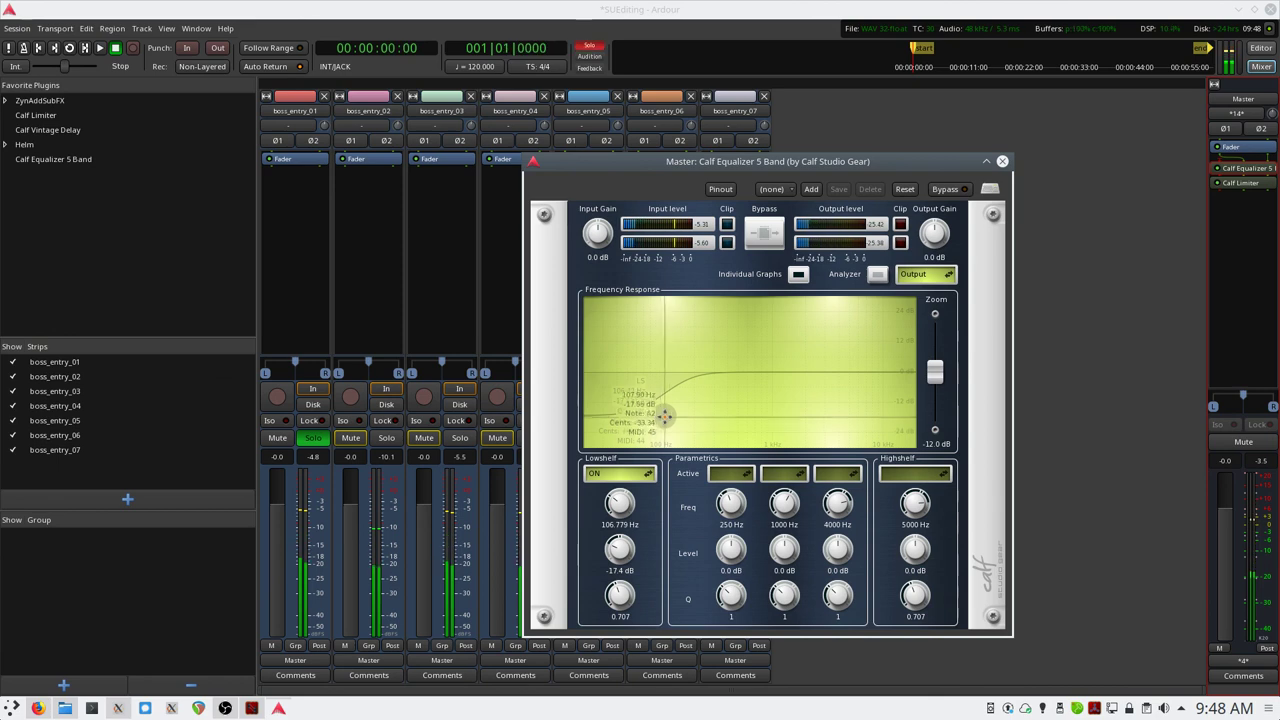
pyautogui.press('space')
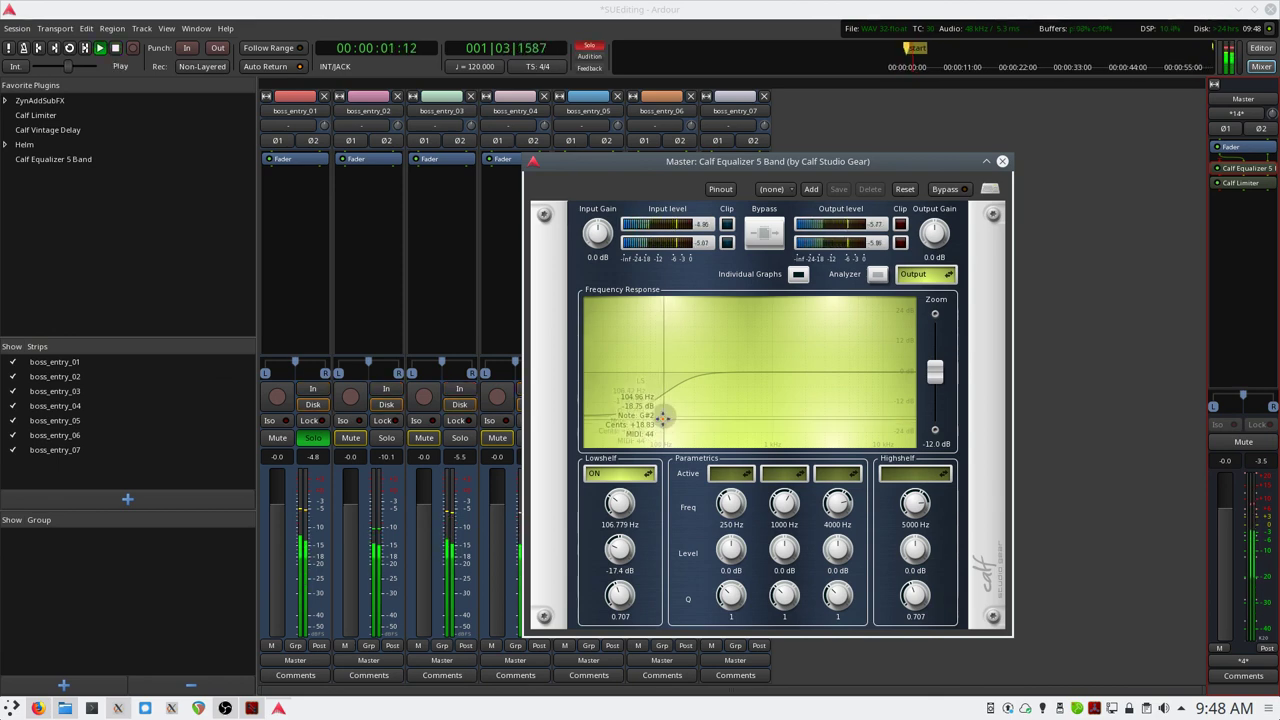
pyautogui.press('space')
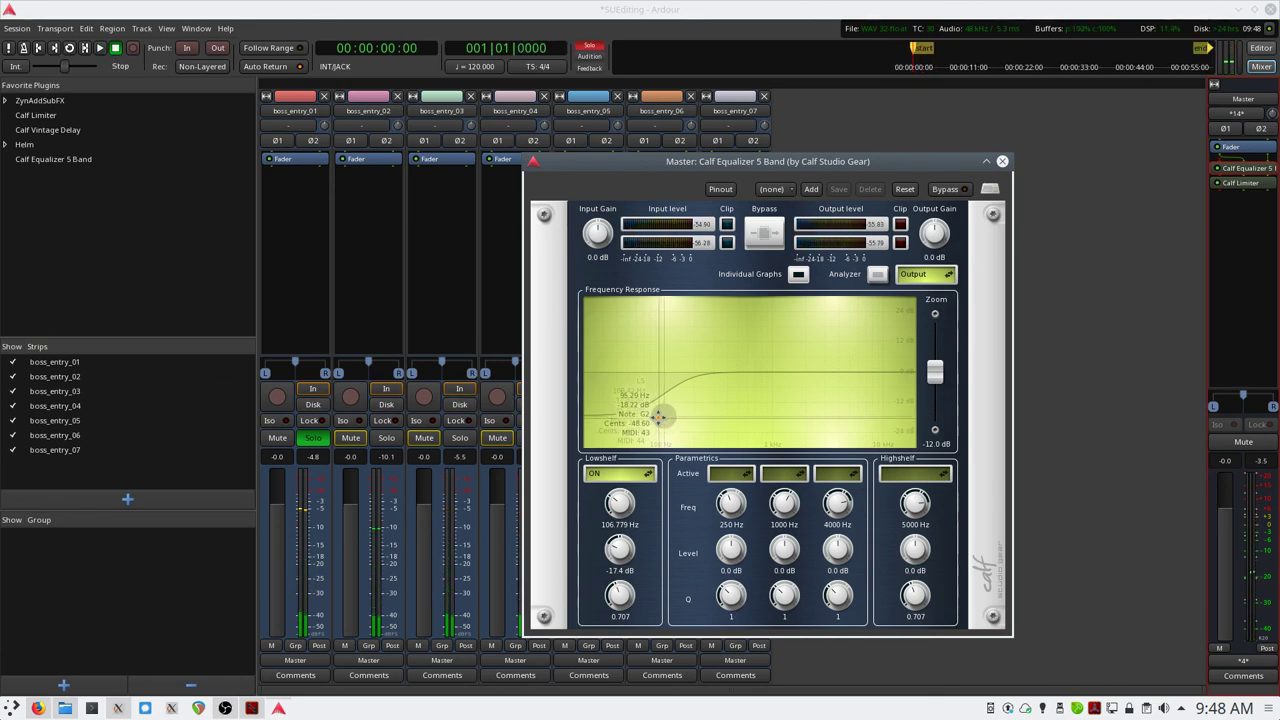
# - Set the low shelf to about 95.6 Hz and -18.7 dB and audition the sound
pyautogui.moveTo(659, 416); pyautogui.dragTo(657, 419)
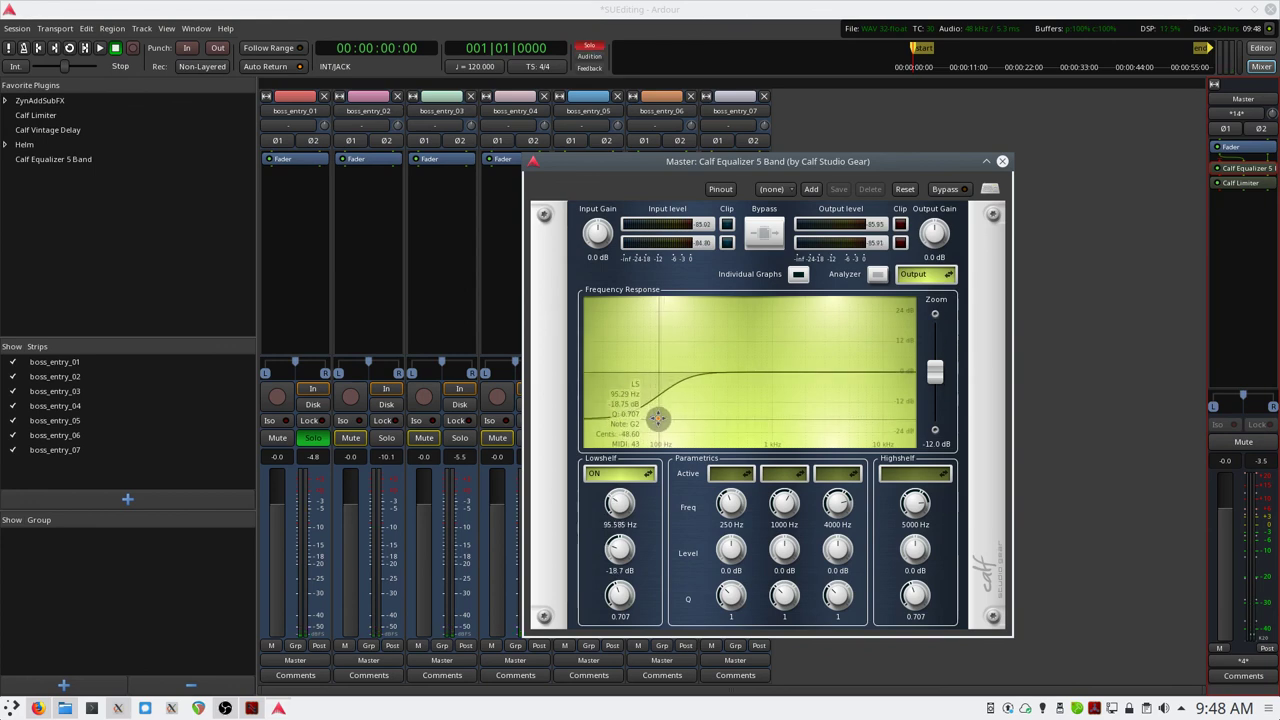
pyautogui.press('space')
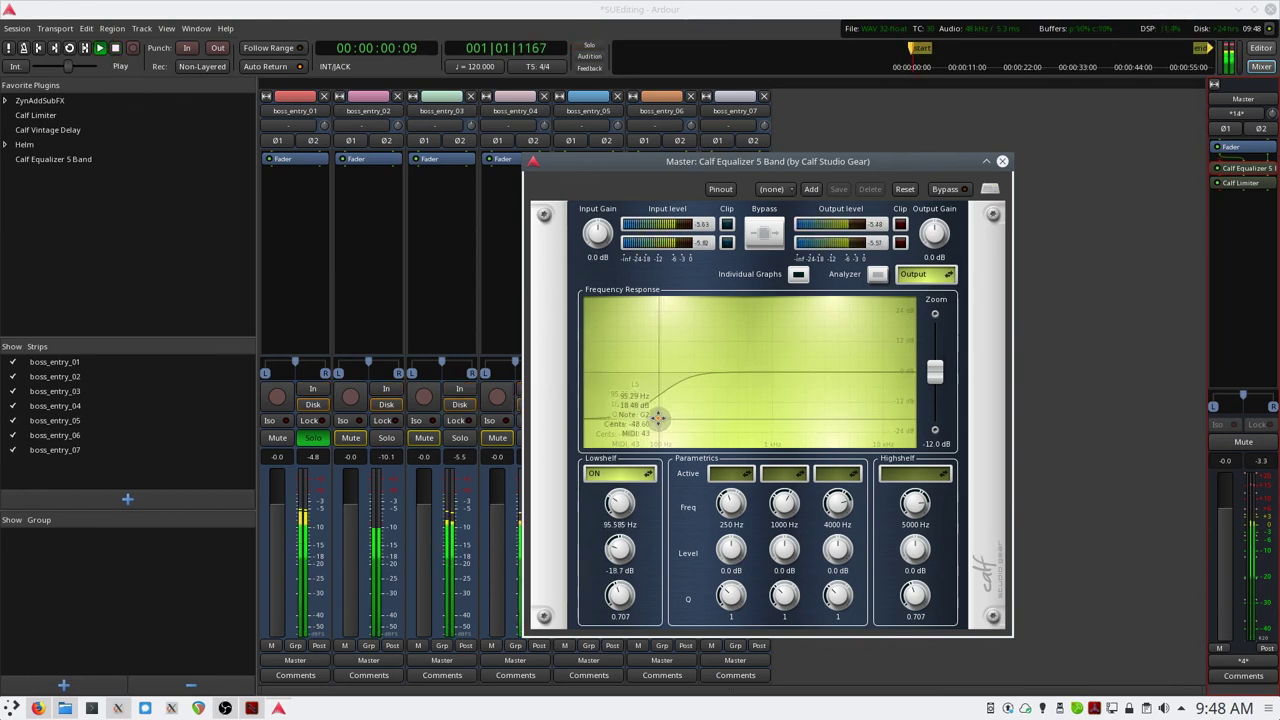
pyautogui.press('space')
# - Set the low shelf level to about -11.3 dB and compare playback with the equalizer bypassed and active
pyautogui.moveTo(659, 418); pyautogui.dragTo(658, 399)
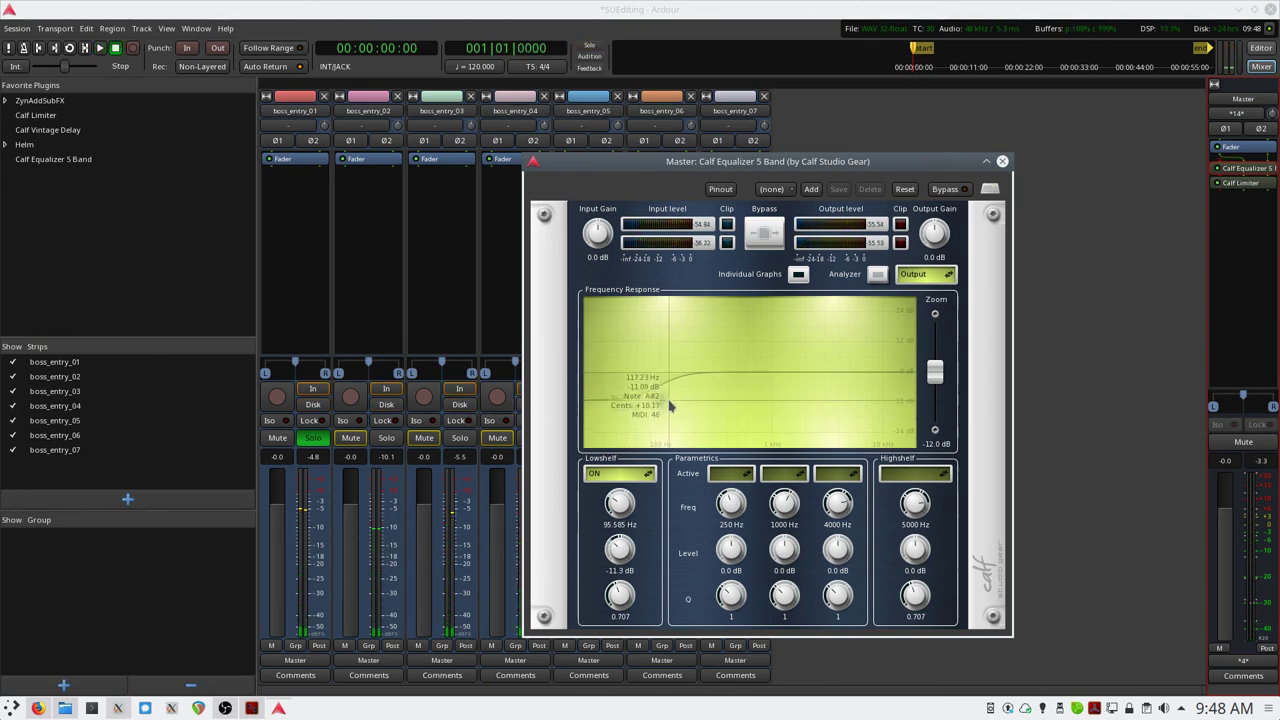
pyautogui.press('space')
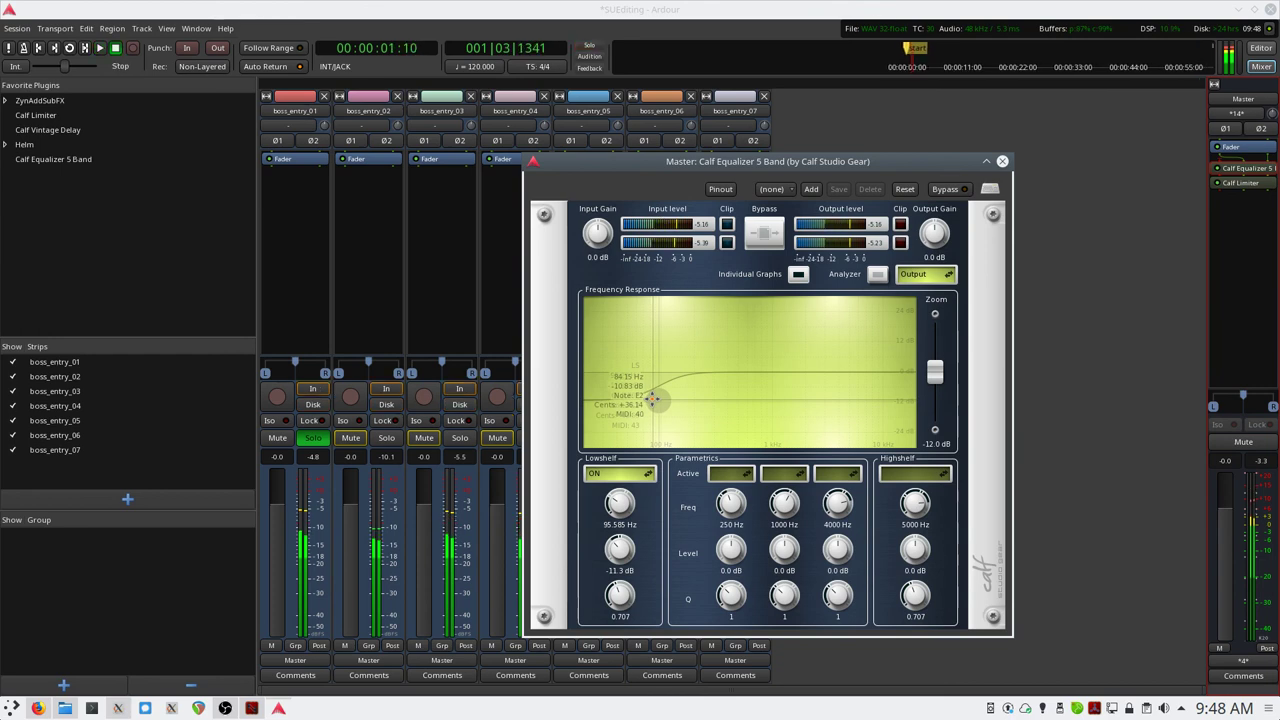
pyautogui.press('space')
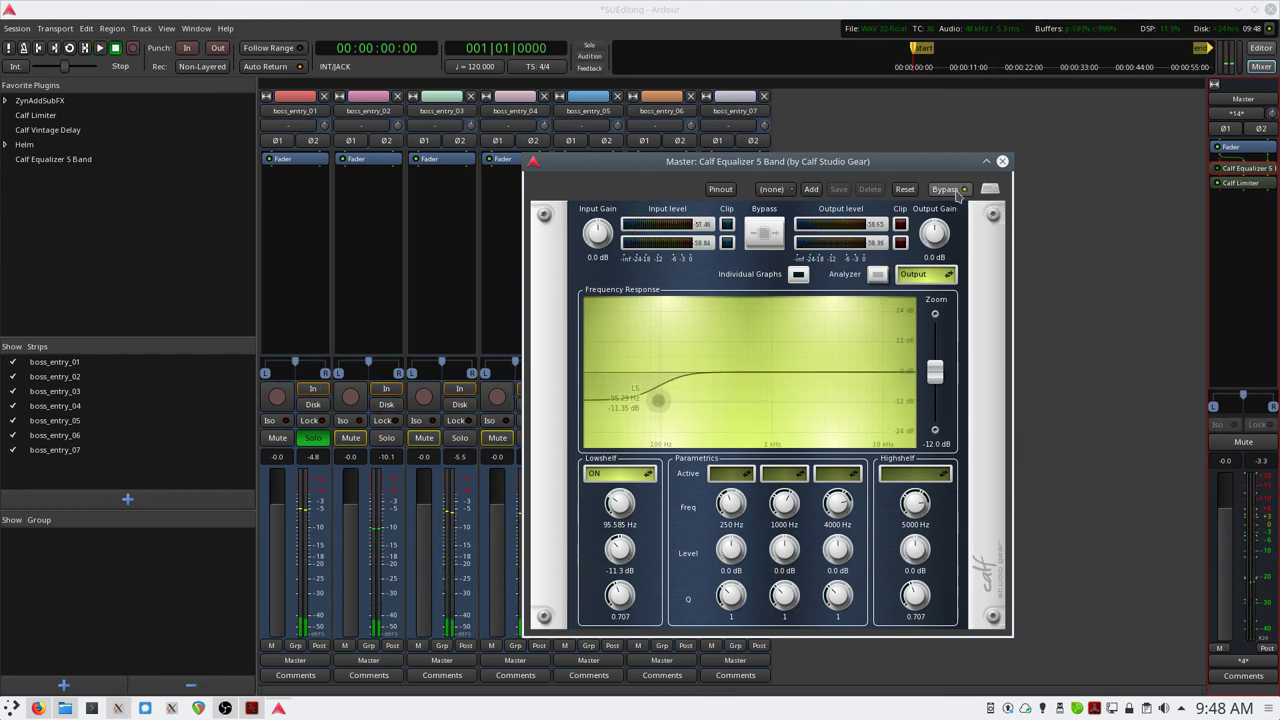
pyautogui.press('space')
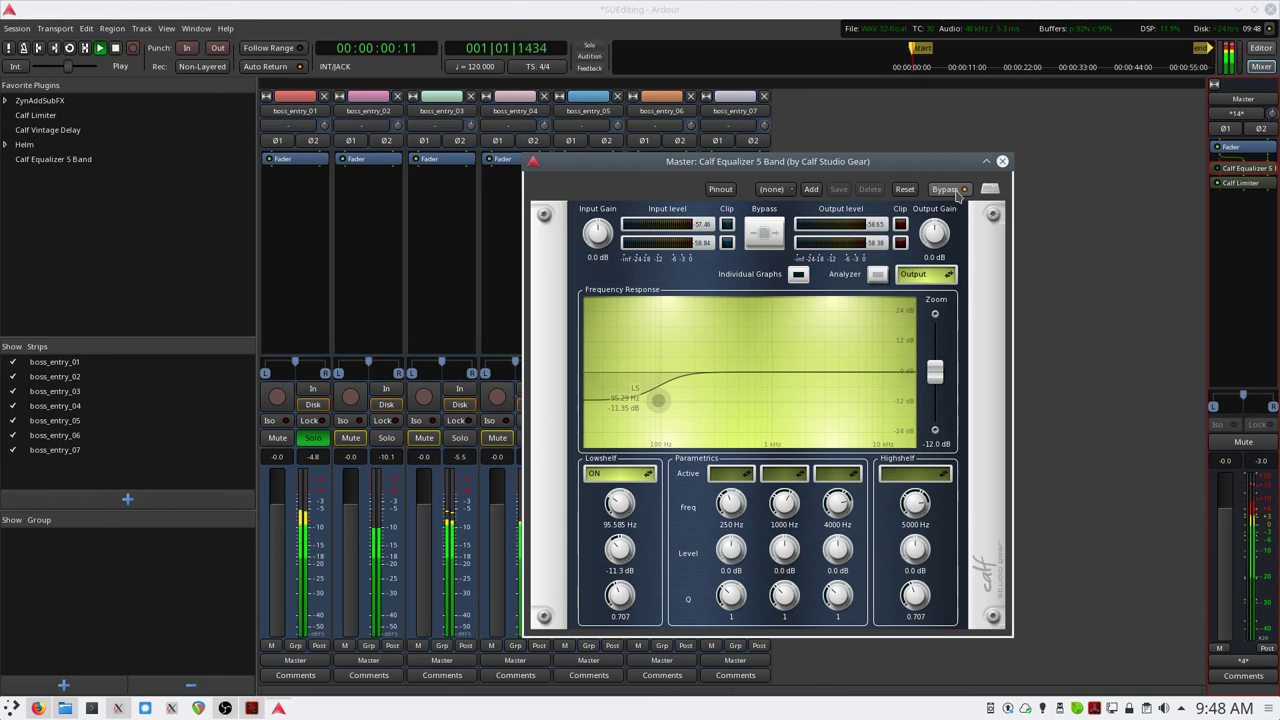
pyautogui.press('space')
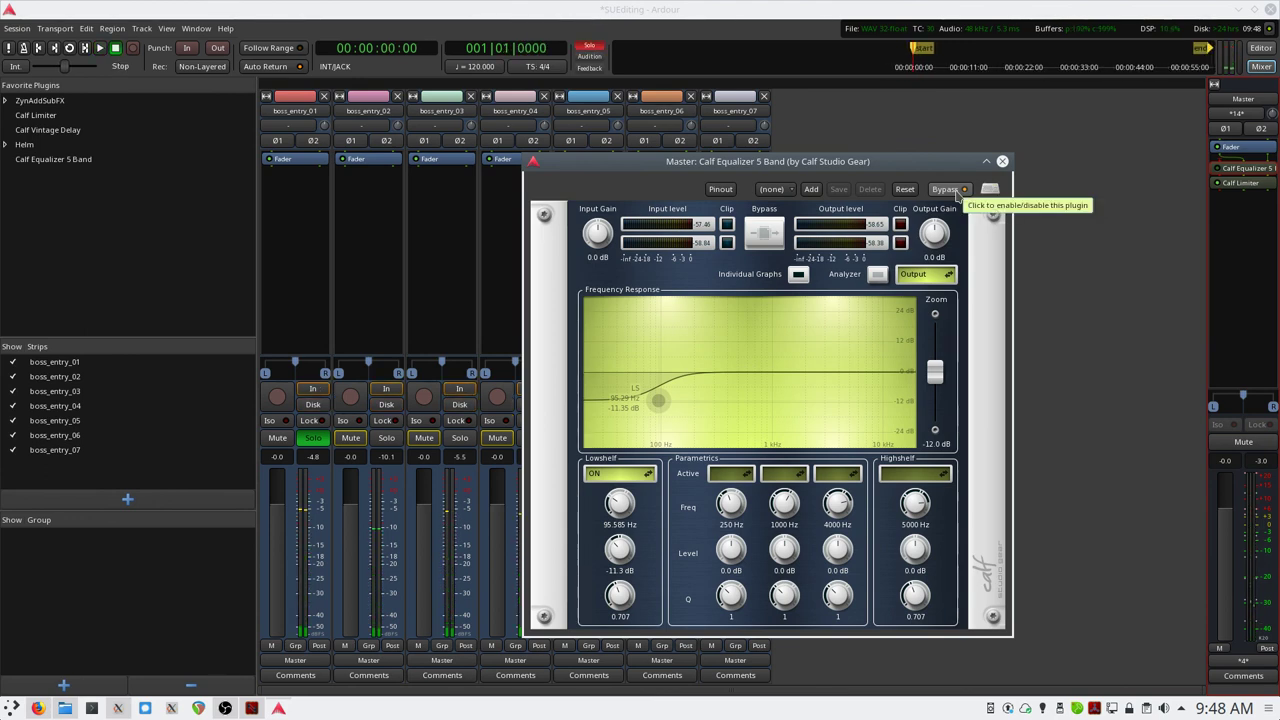
pyautogui.press('space')
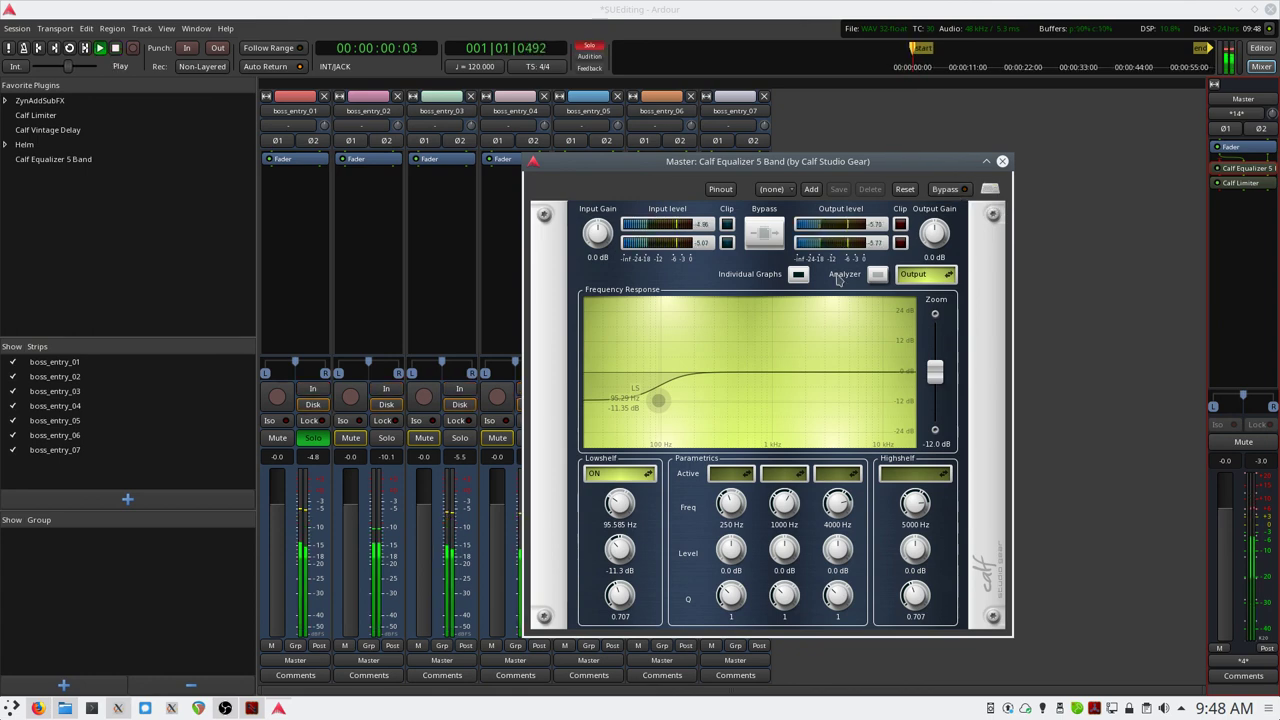
pyautogui.press('space')
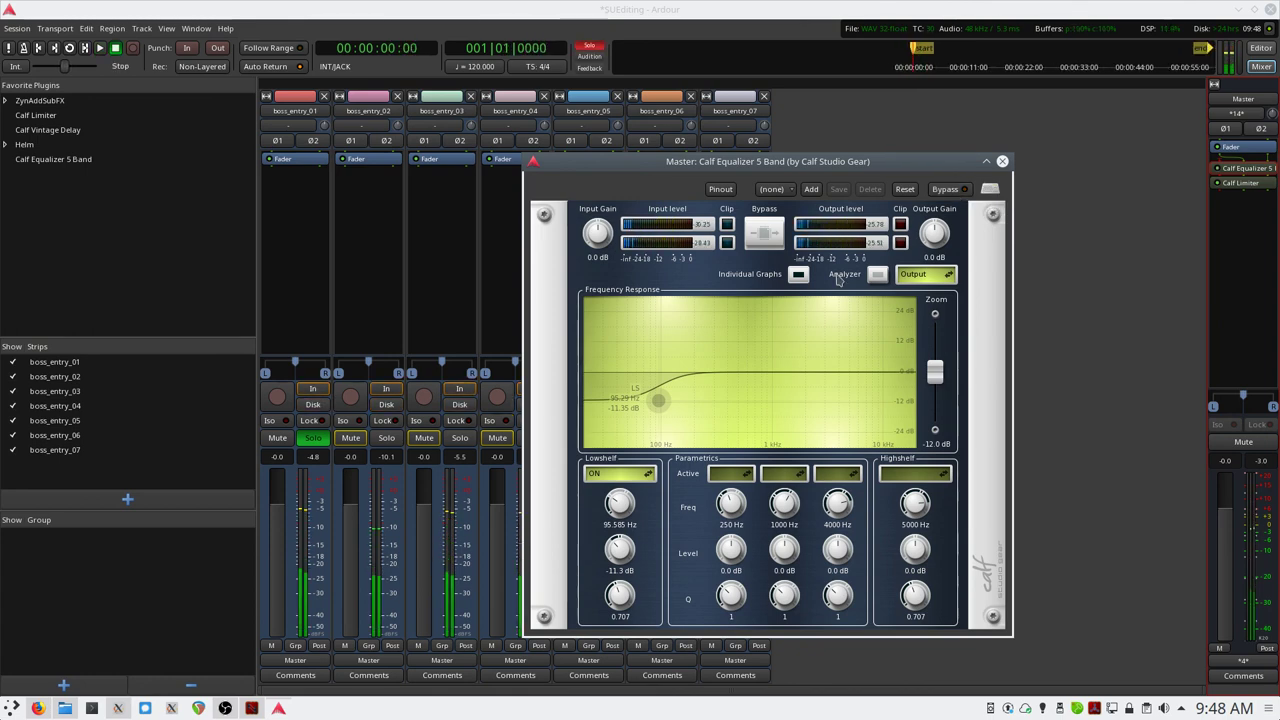
# - Set the low shelf to about 91.7 Hz and -9.9 dB, then compare playback with the equalizer bypassed and active
pyautogui.moveTo(656, 402)
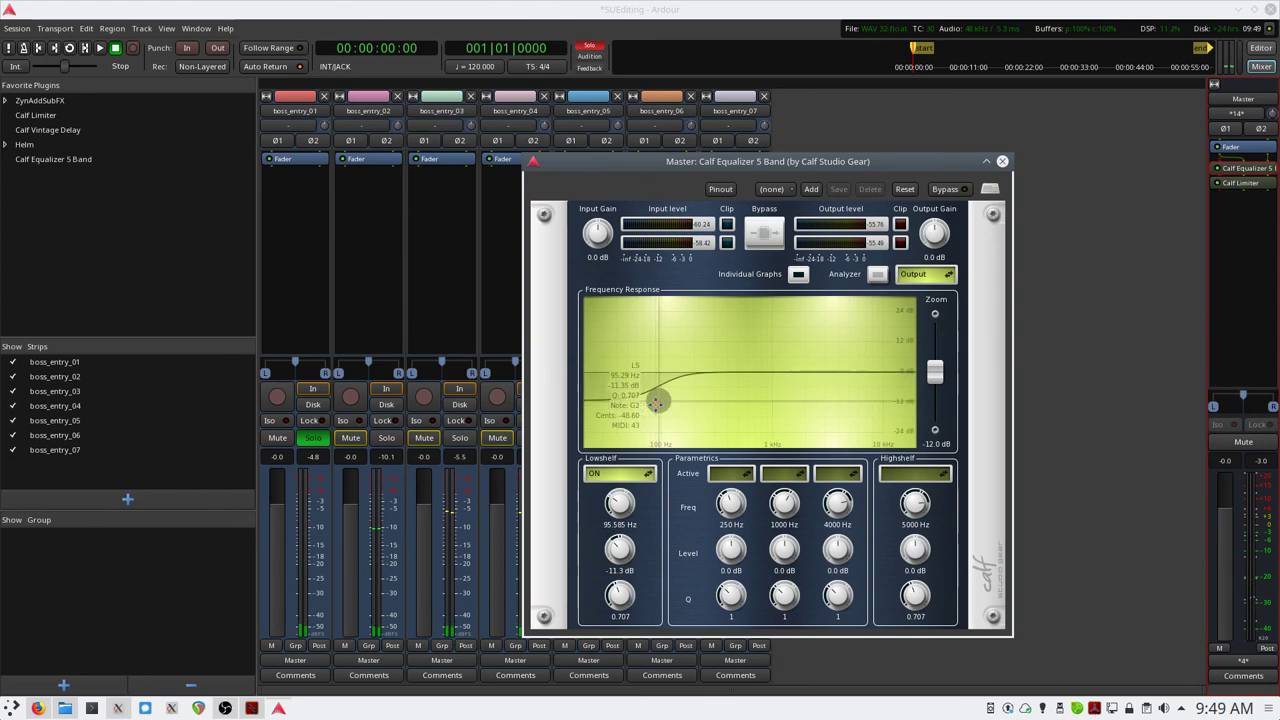
pyautogui.moveTo(656, 402); pyautogui.dragTo(656, 397)
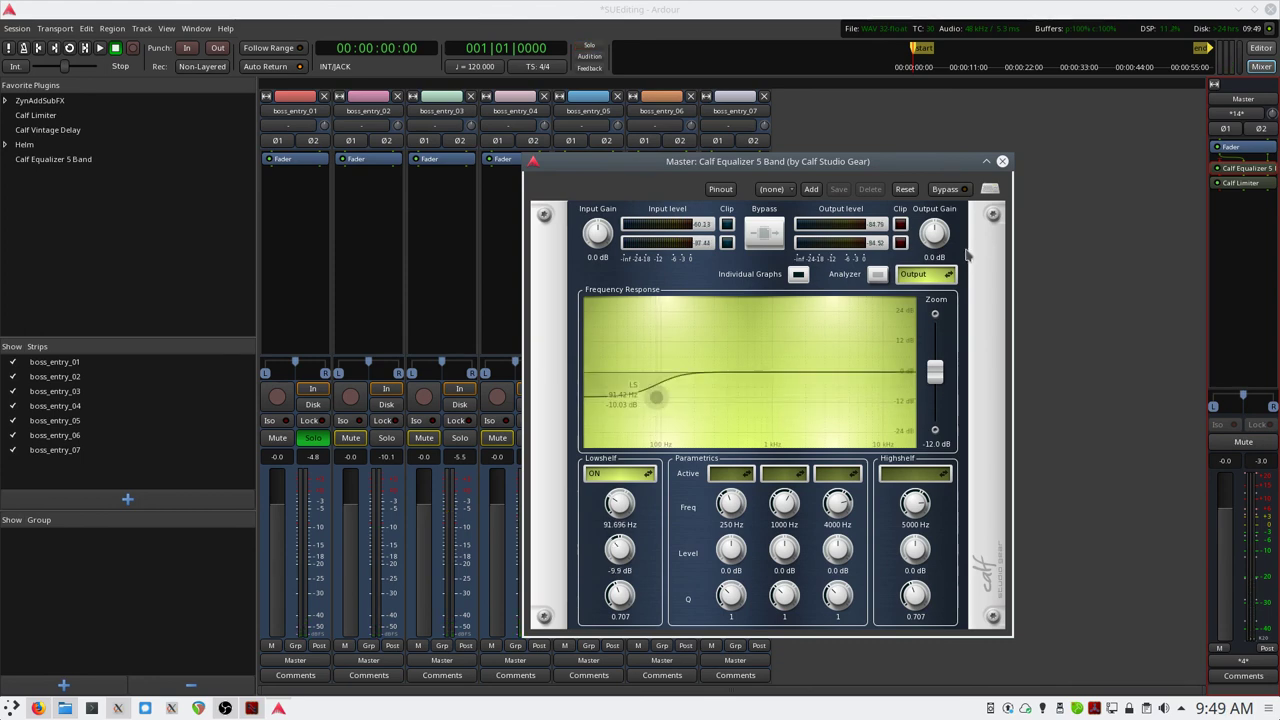
pyautogui.press('space')
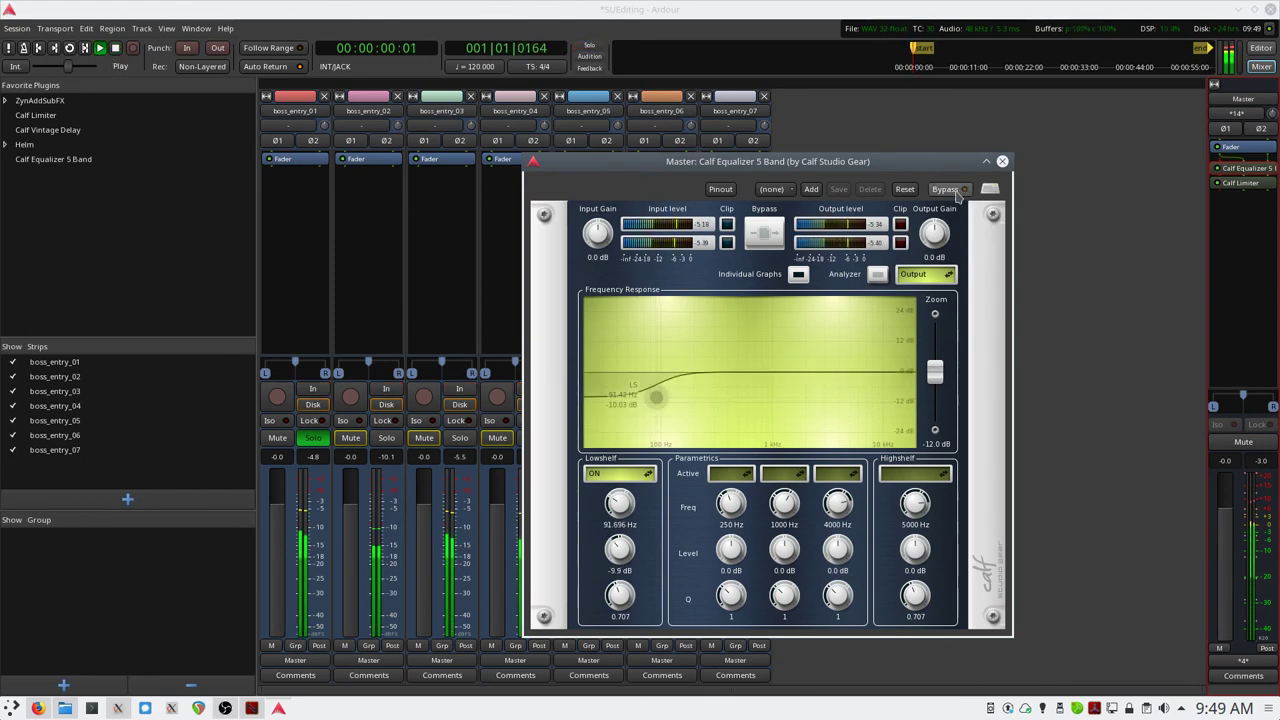
pyautogui.press('space')
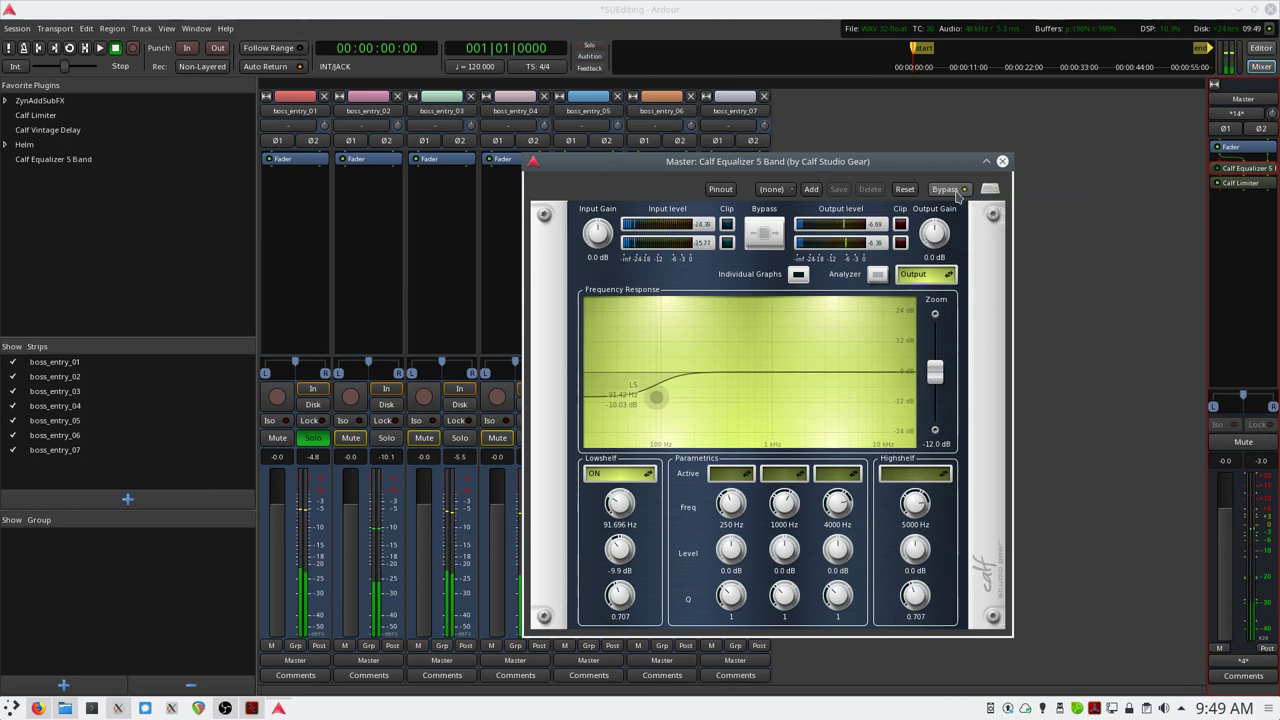
pyautogui.press('space')
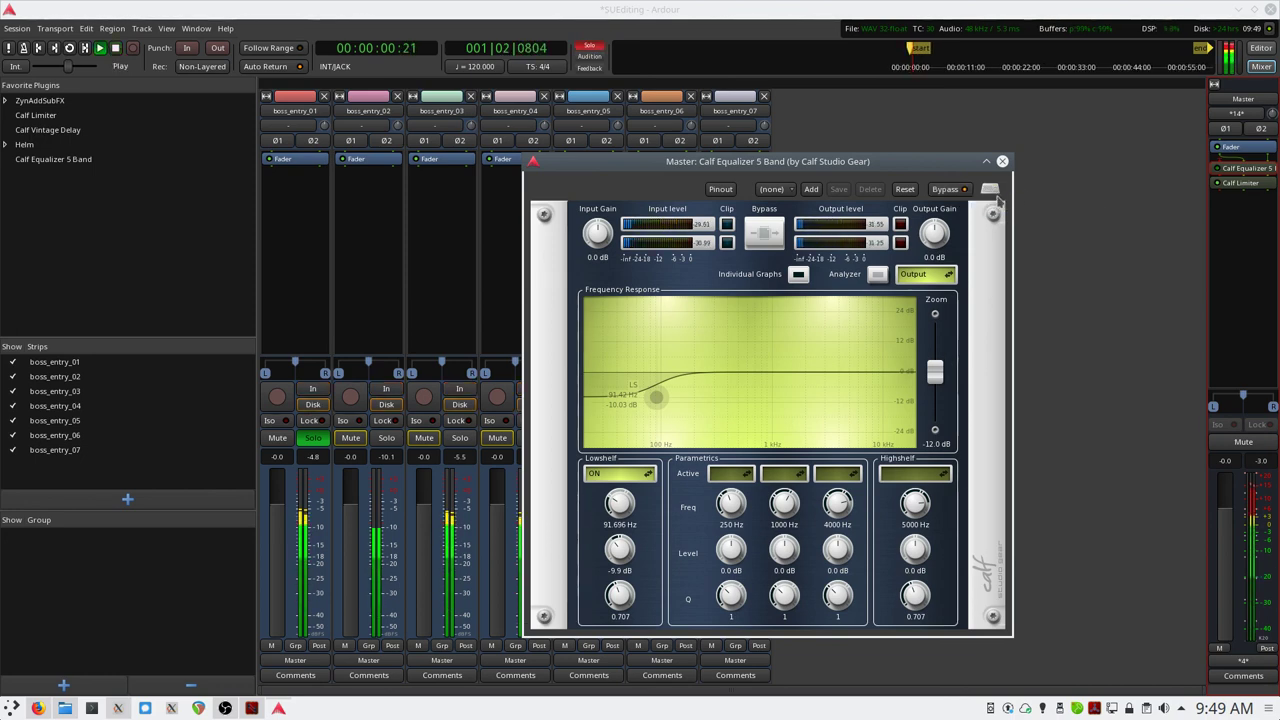
pyautogui.press('space')
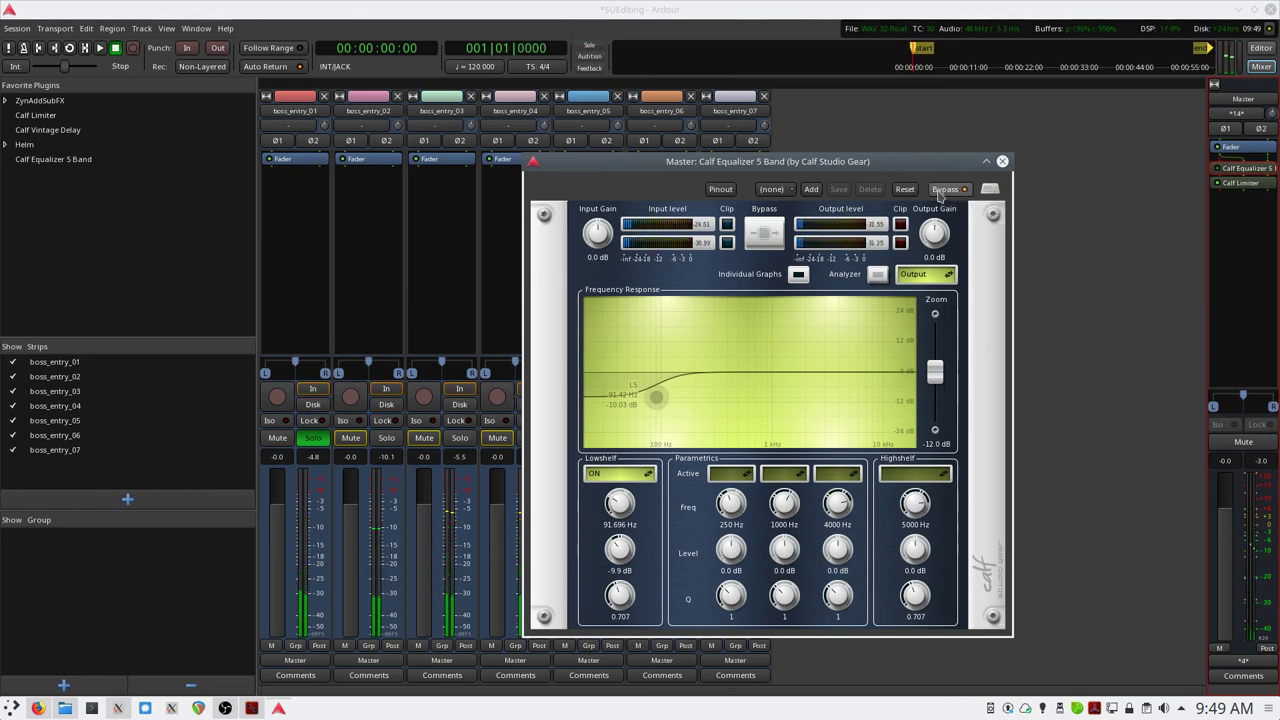
pyautogui.press('space')
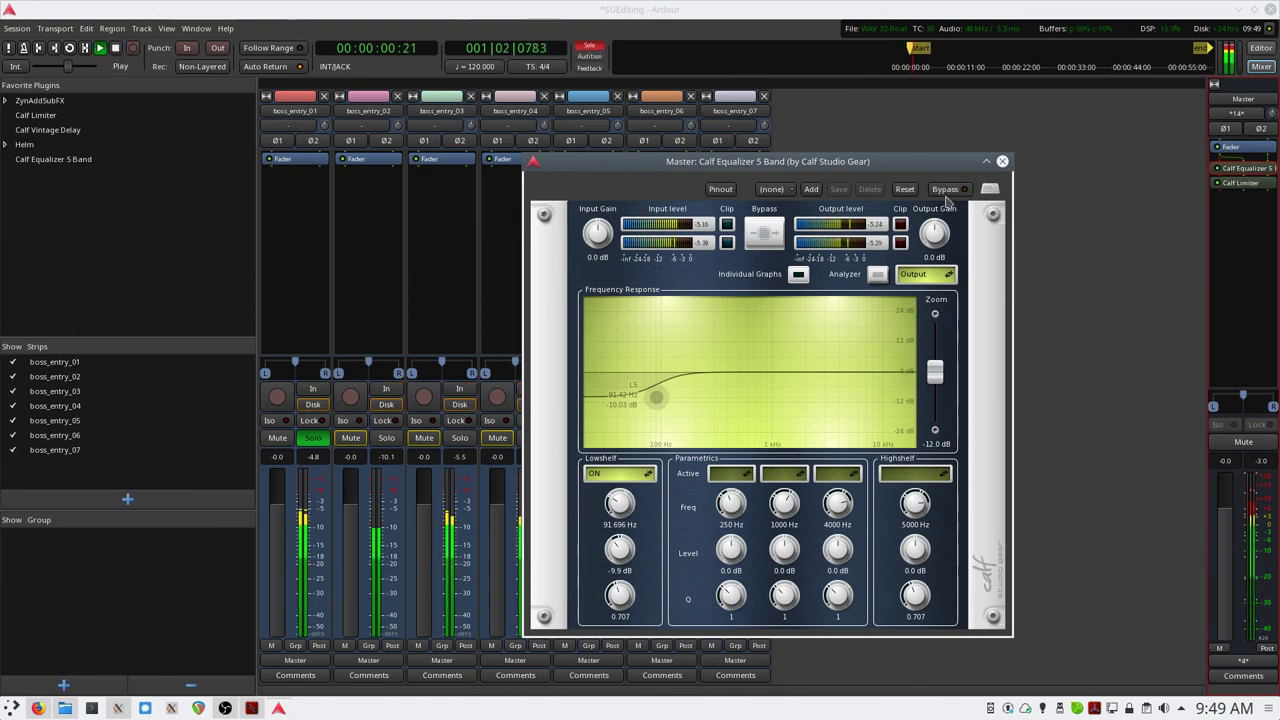
# - Close the master equalizer, open the master Calf Limiter and audition boss_entry_01 through it
pyautogui.click(1002, 161)
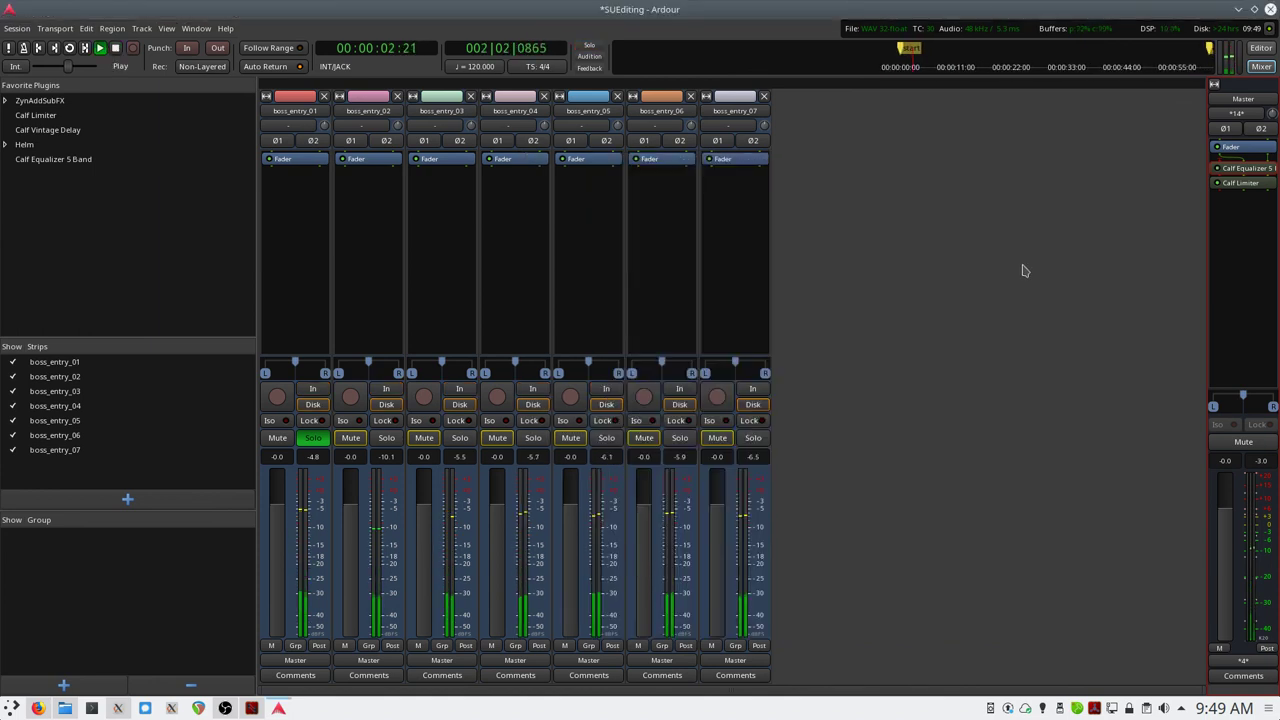
pyautogui.press('space')
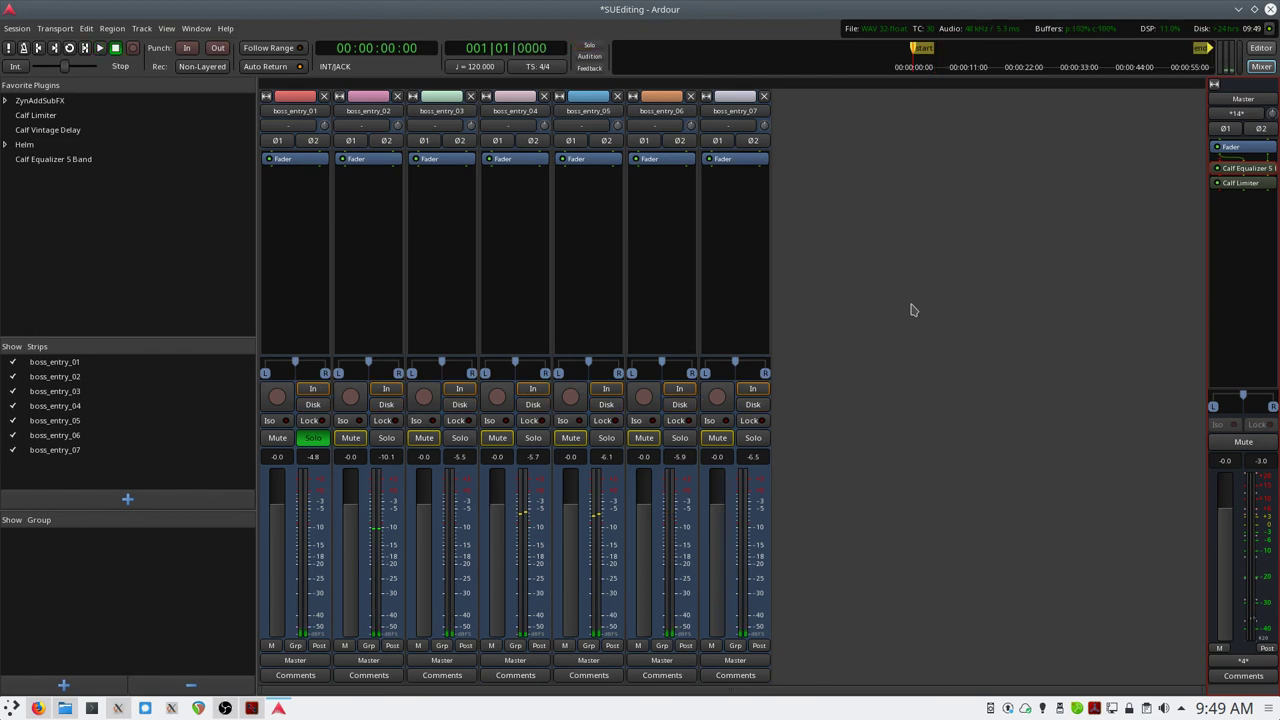
pyautogui.doubleClick(1250, 185)
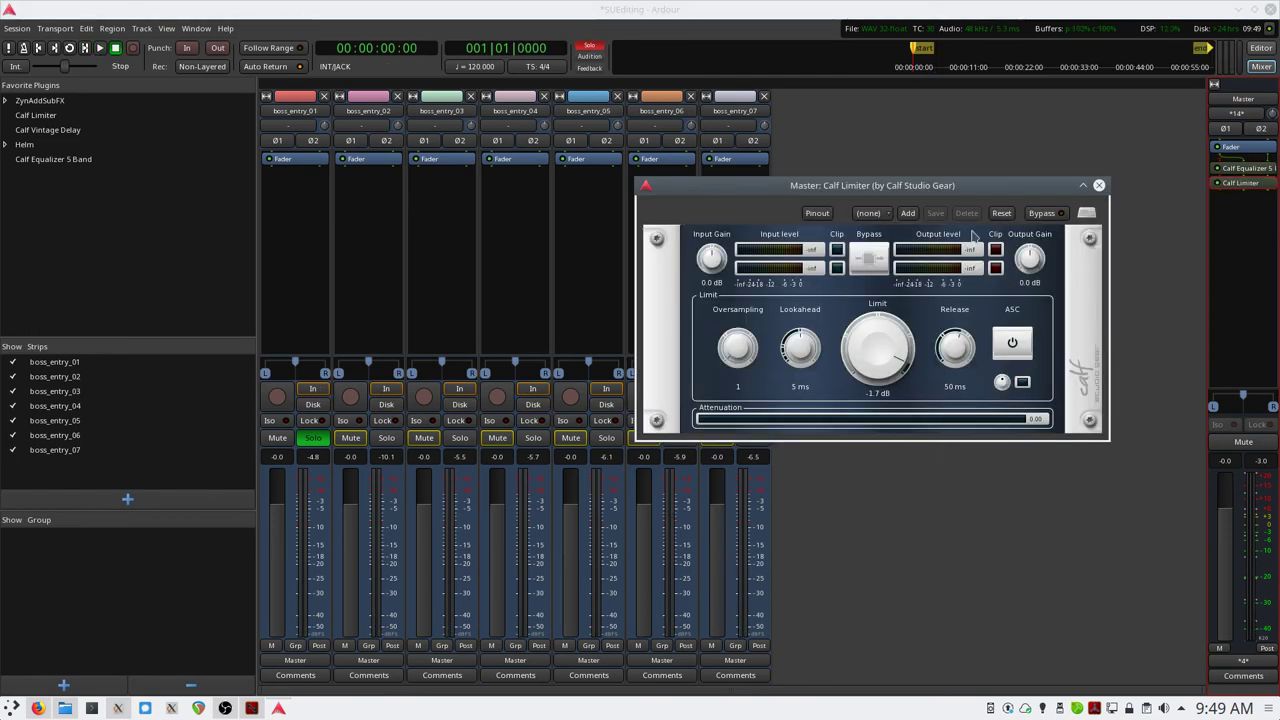
pyautogui.press('space')
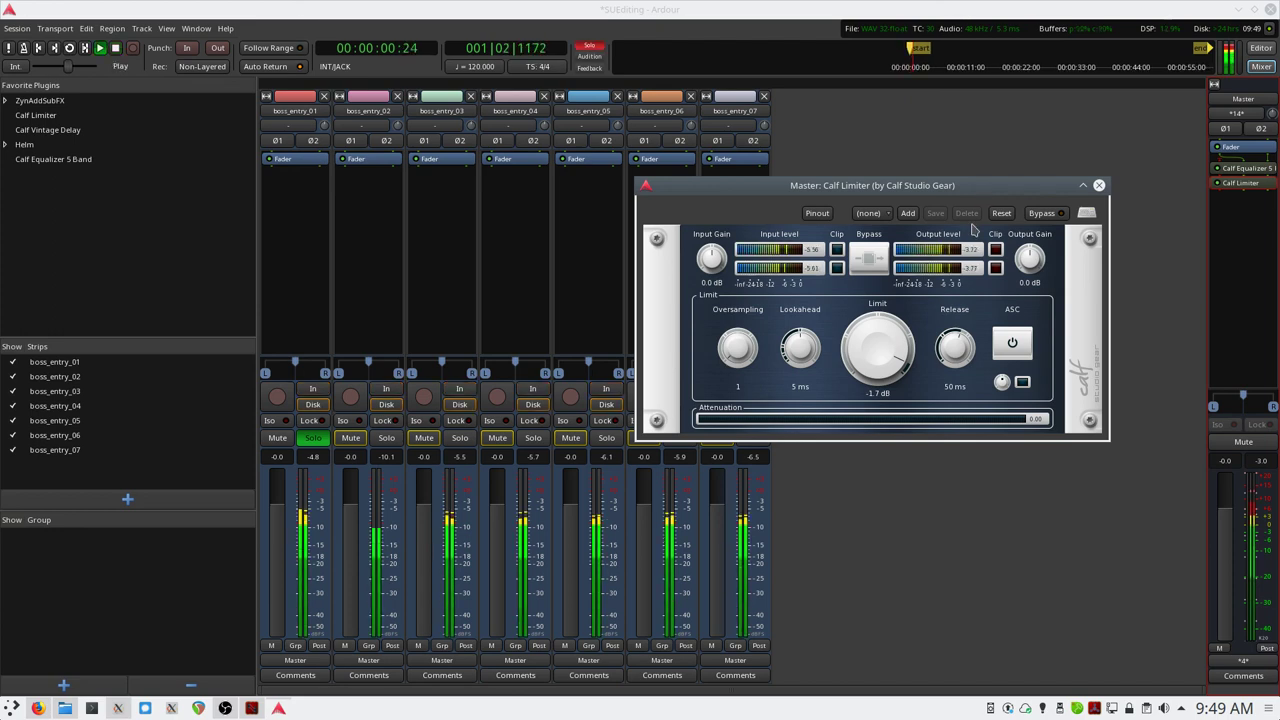
pyautogui.press('space')
pyautogui.press('space')
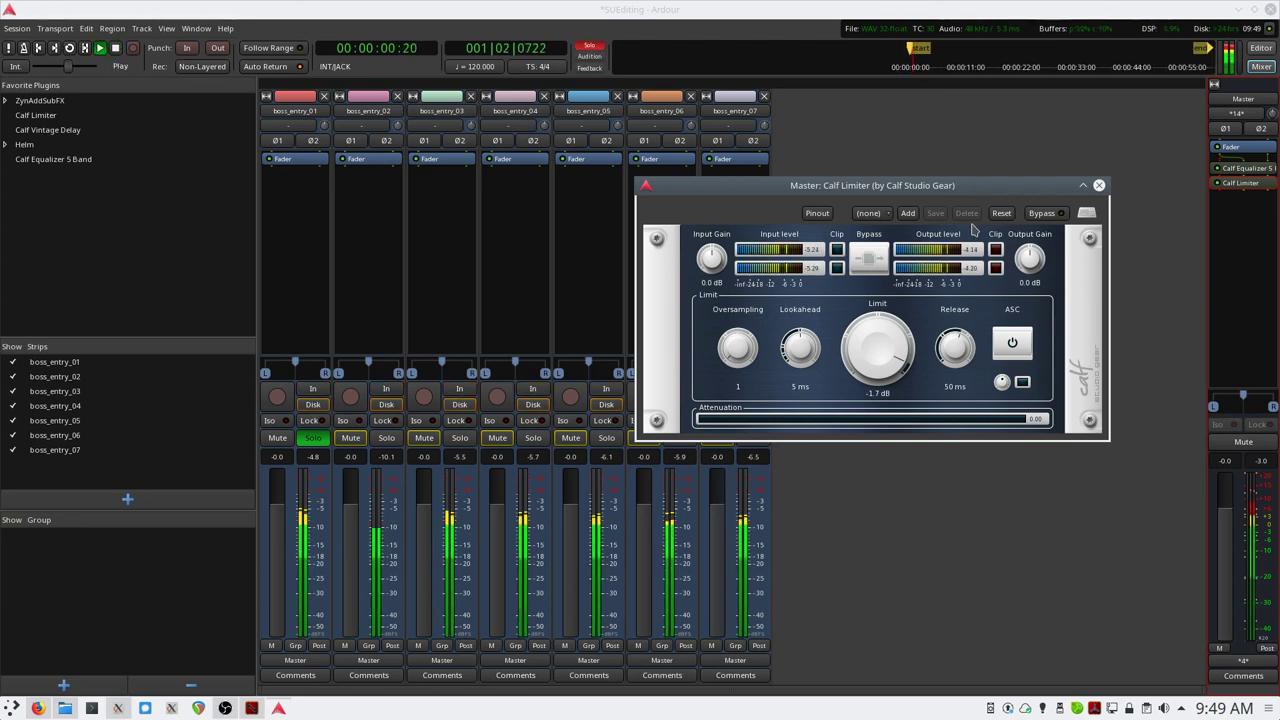
pyautogui.press('space')
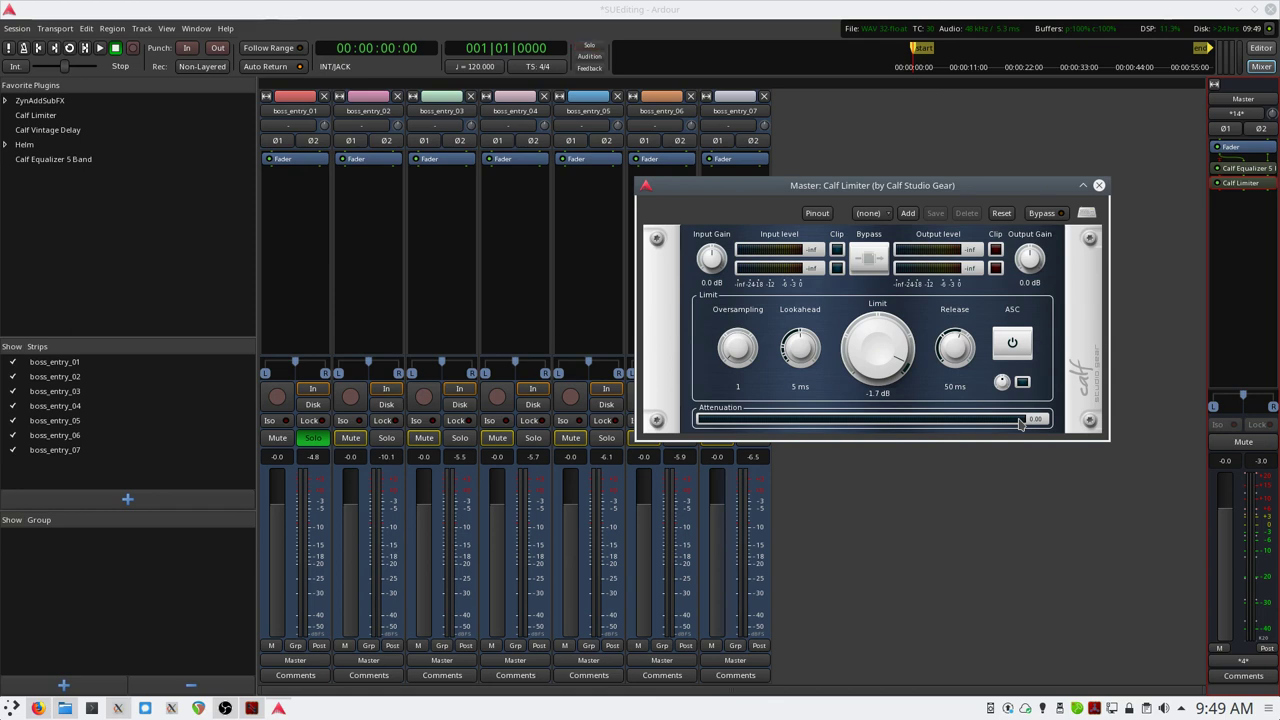
# - Lower the limiter's Limit to about -7.3 dB, reset the master peak meter and audition boss_entry_01
pyautogui.press('space')
pyautogui.moveTo(884, 376); pyautogui.dragTo(878, 365)
pyautogui.press('space')
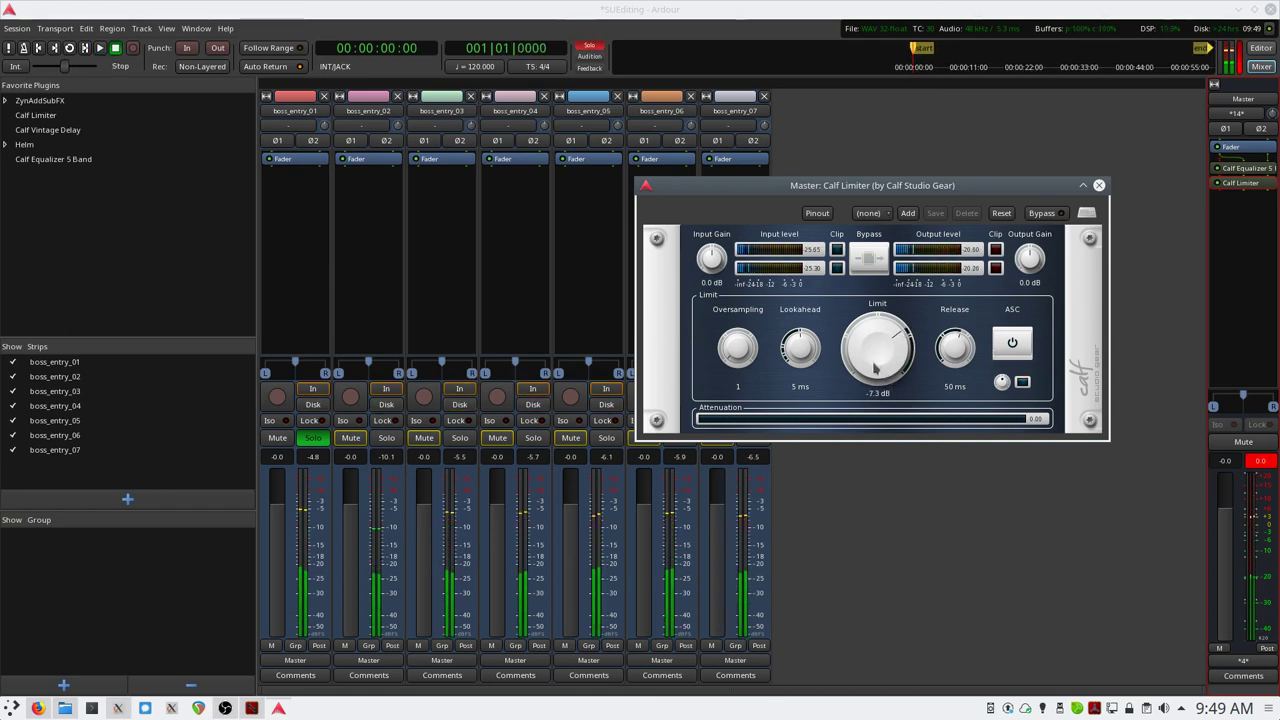
pyautogui.press('space')
pyautogui.press('space')
pyautogui.click(1265, 485)
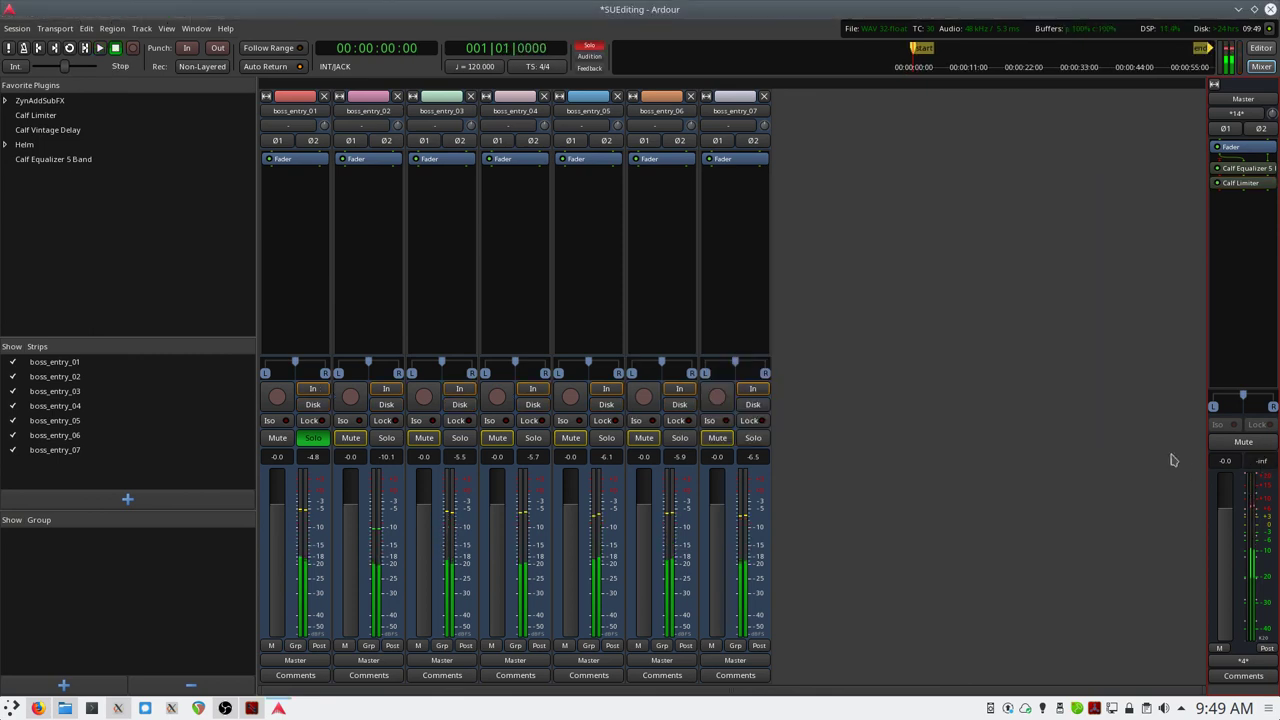
pyautogui.doubleClick(1236, 184)
pyautogui.press('space')
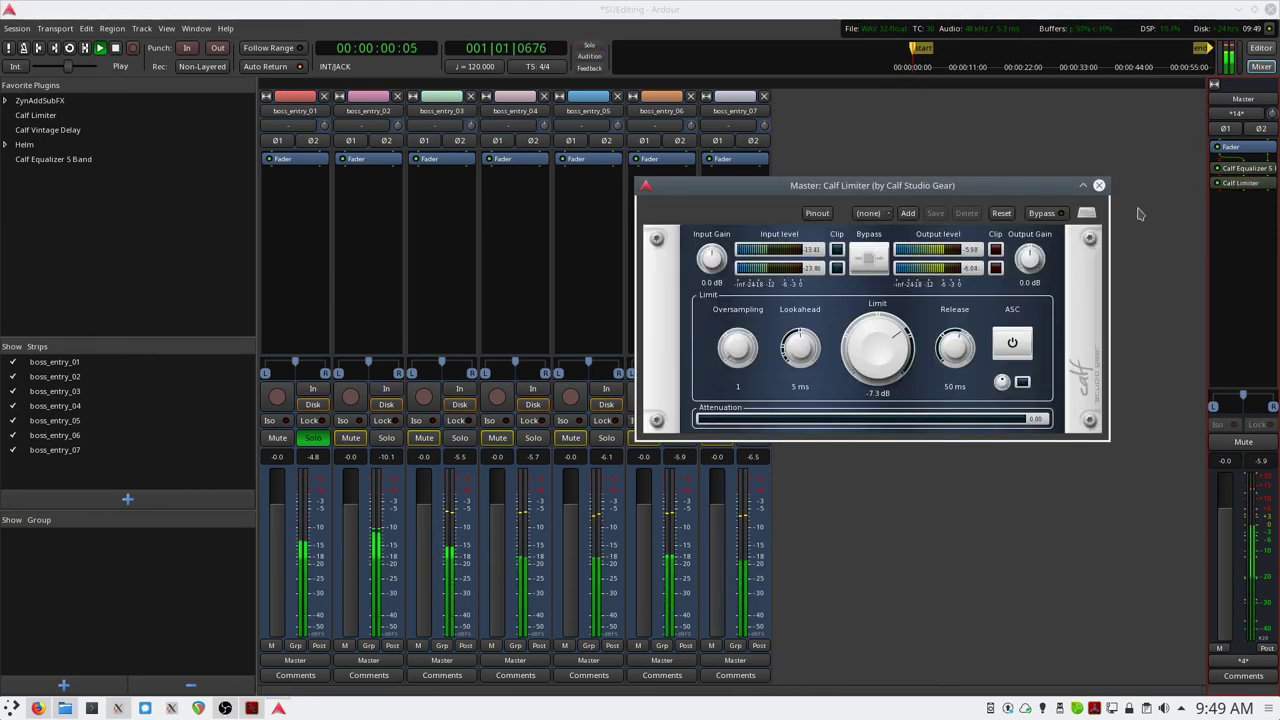
# - Raise the limiter's Limit to about -6.6 dB and audition boss_entry_01 repeatedly, resetting the master peak meter between plays
pyautogui.press('space')
pyautogui.moveTo(885, 349); pyautogui.dragTo(885, 344)
pyautogui.press('space')
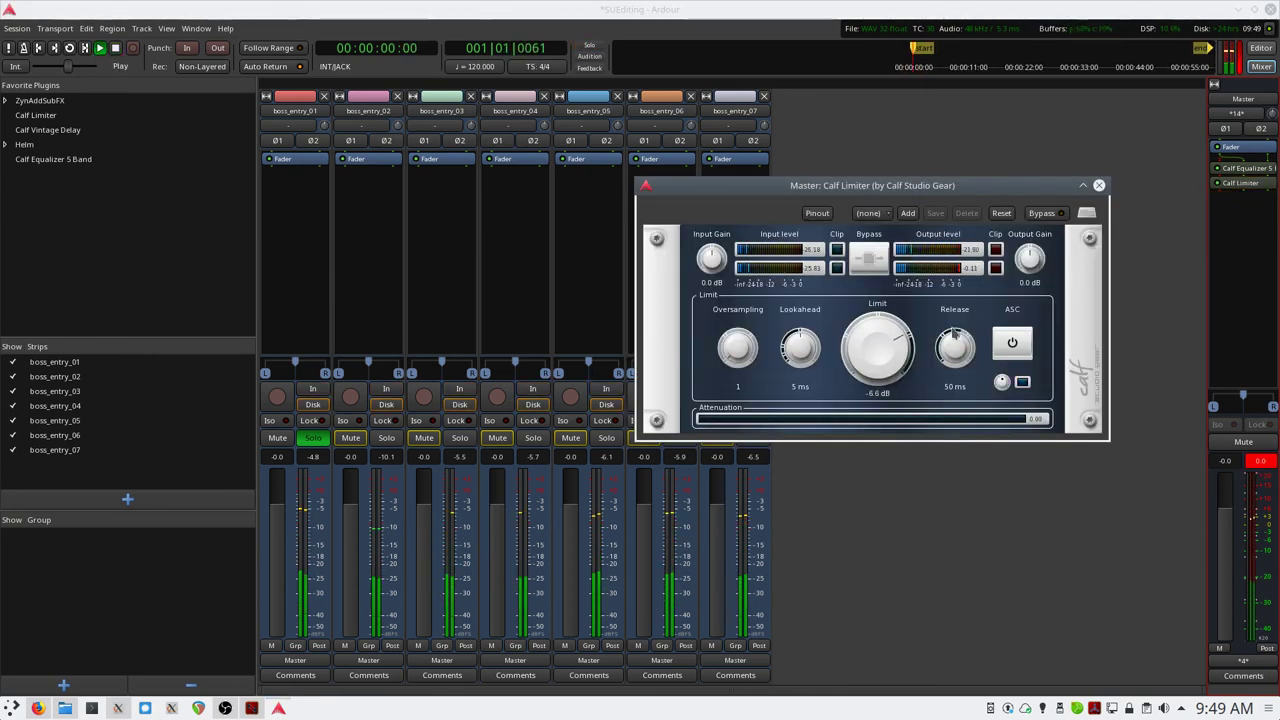
pyautogui.press('space')
pyautogui.click(1261, 464)
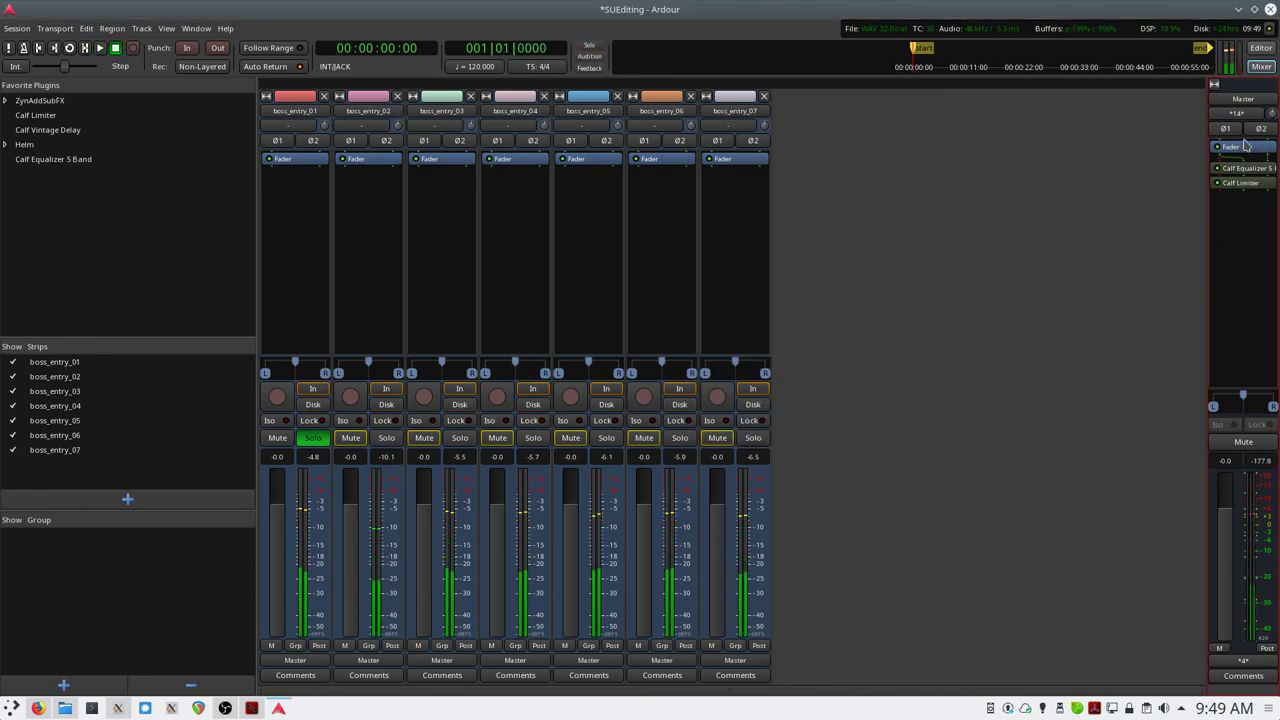
pyautogui.doubleClick(1238, 183)
pyautogui.press('space')
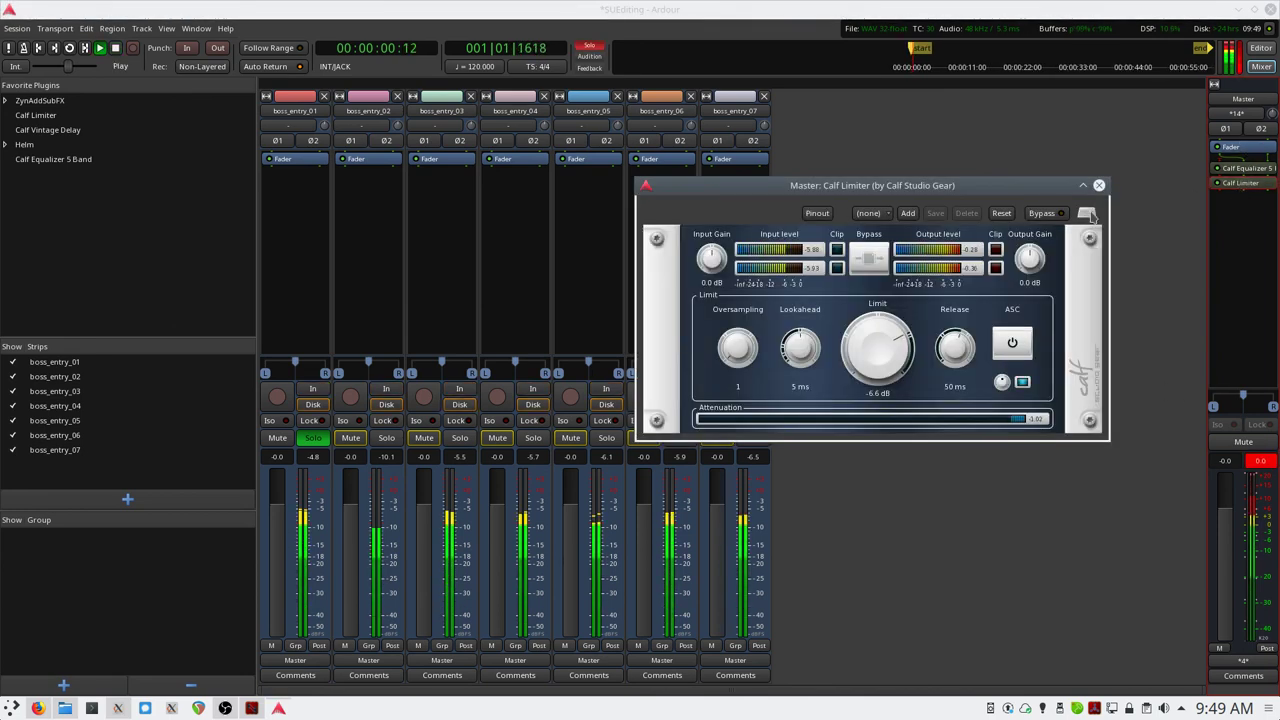
pyautogui.press('space')
pyautogui.press('space')
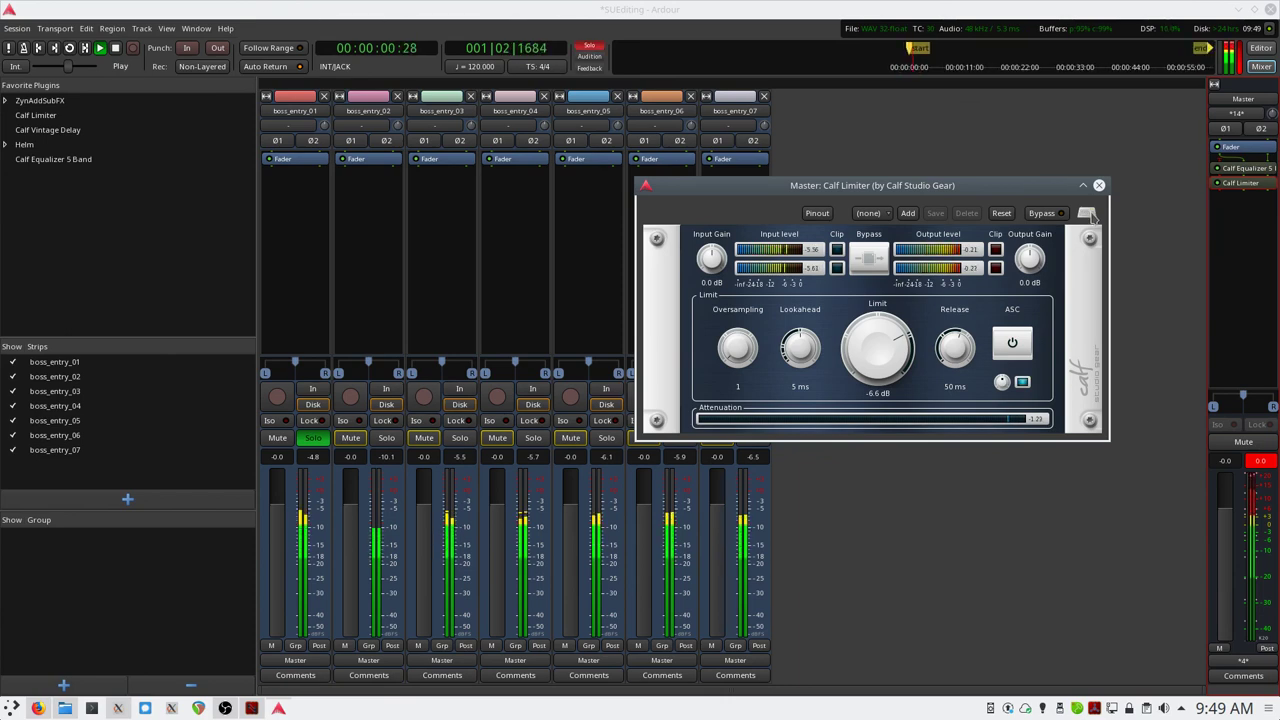
pyautogui.press('space')
pyautogui.click(1261, 463)
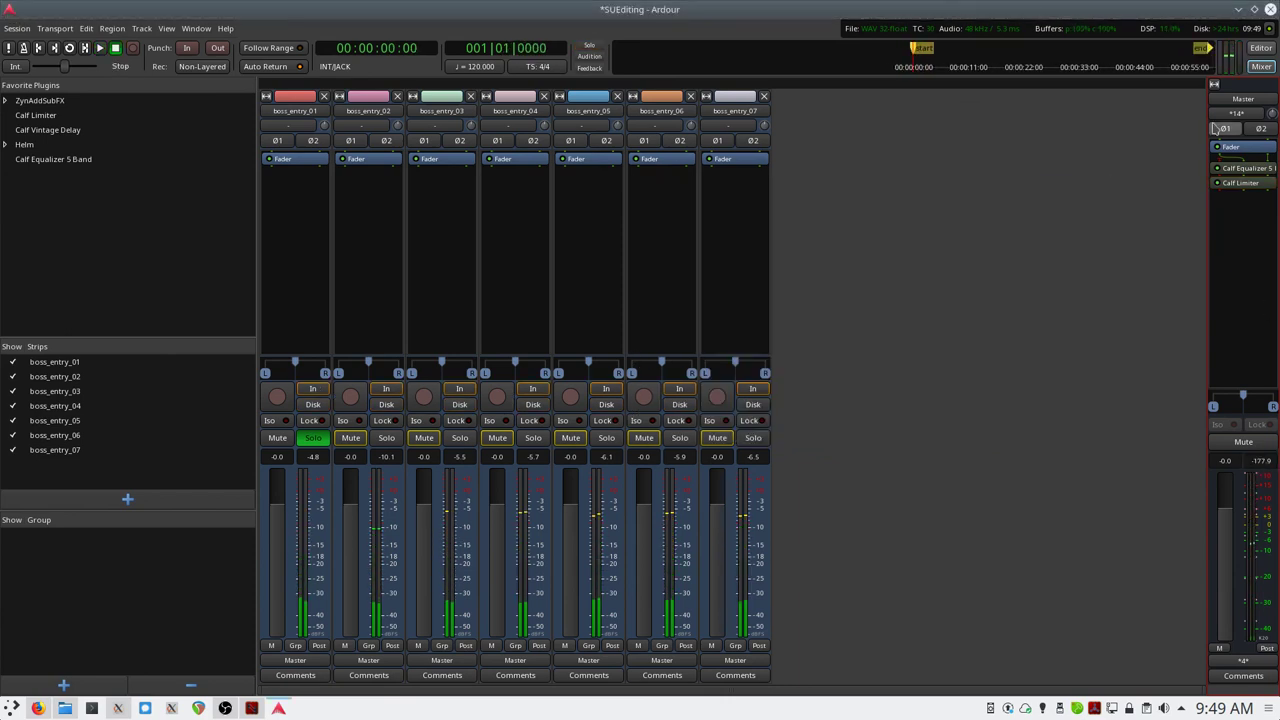
# - Reopen the master limiter and adjust its Limit to about -5.2 dB while auditioning boss_entry_01
pyautogui.doubleClick(1240, 183)
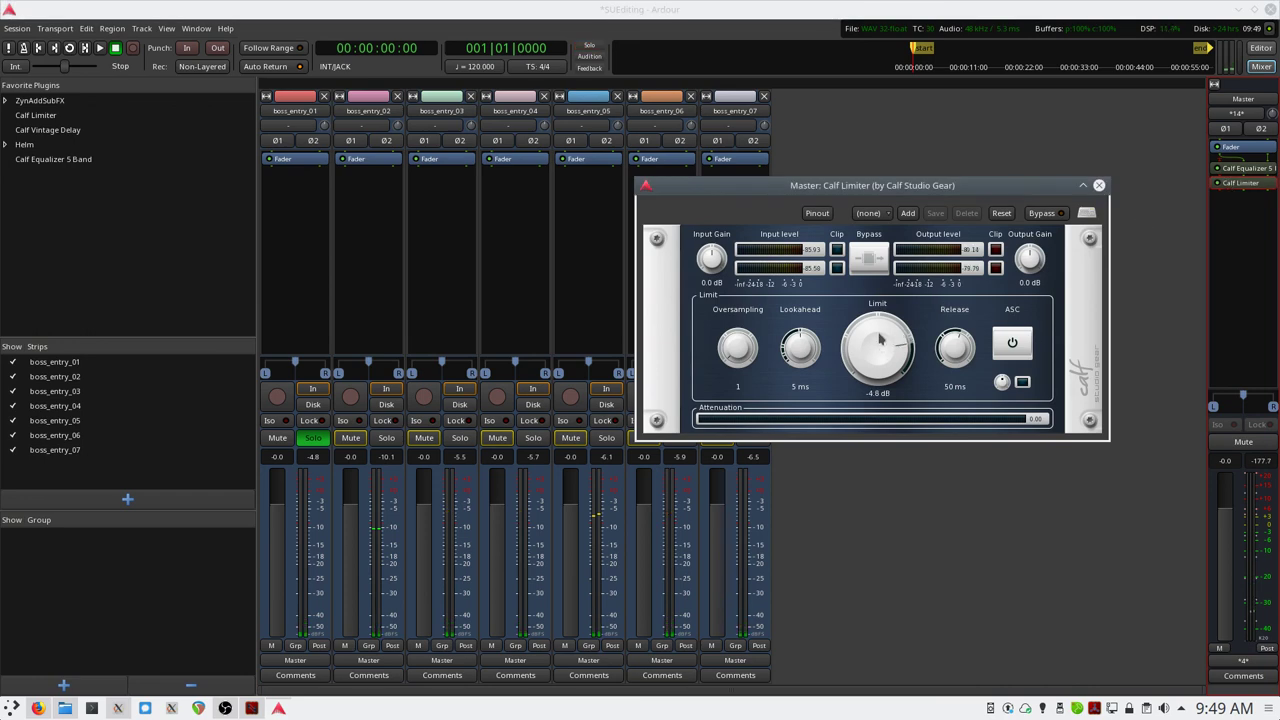
pyautogui.press('space')
pyautogui.press('space')
pyautogui.moveTo(880, 346); pyautogui.dragTo(879, 350)
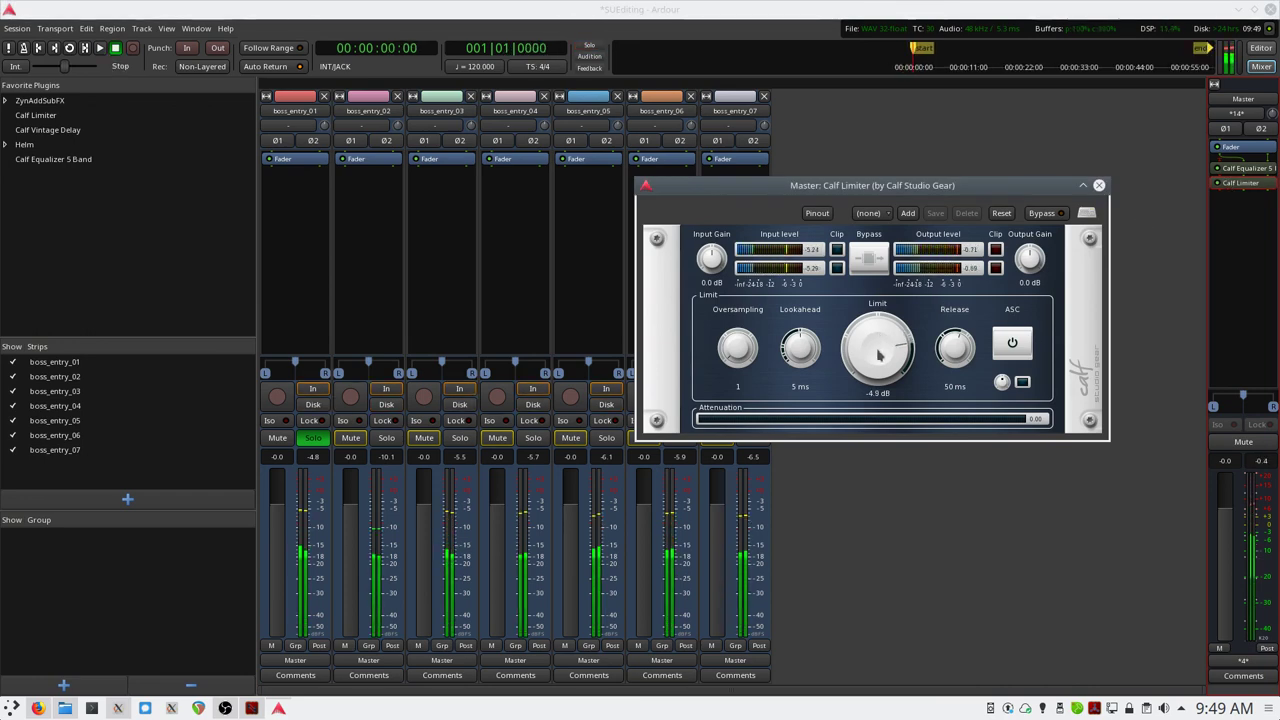
pyautogui.press('space')
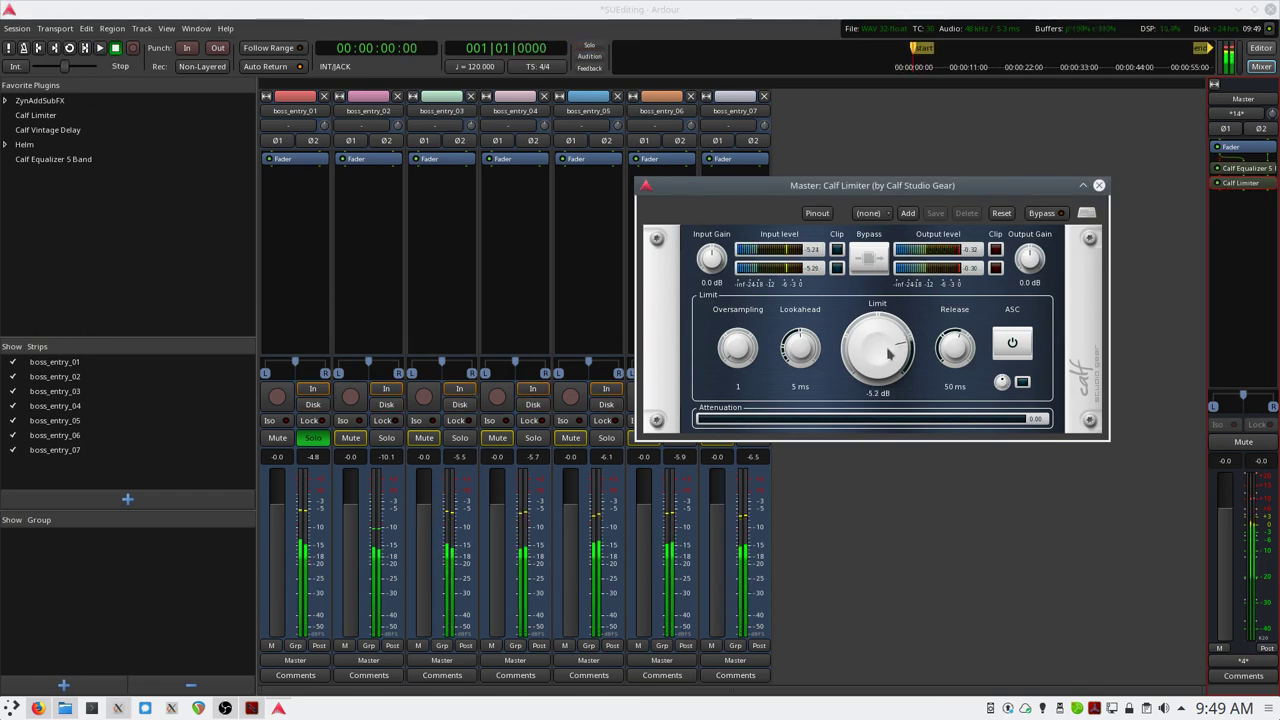
# - Audition boss_entry_01 repeatedly through the adjusted limiter, close the limiter and save the session
pyautogui.press('space')
pyautogui.press('space')
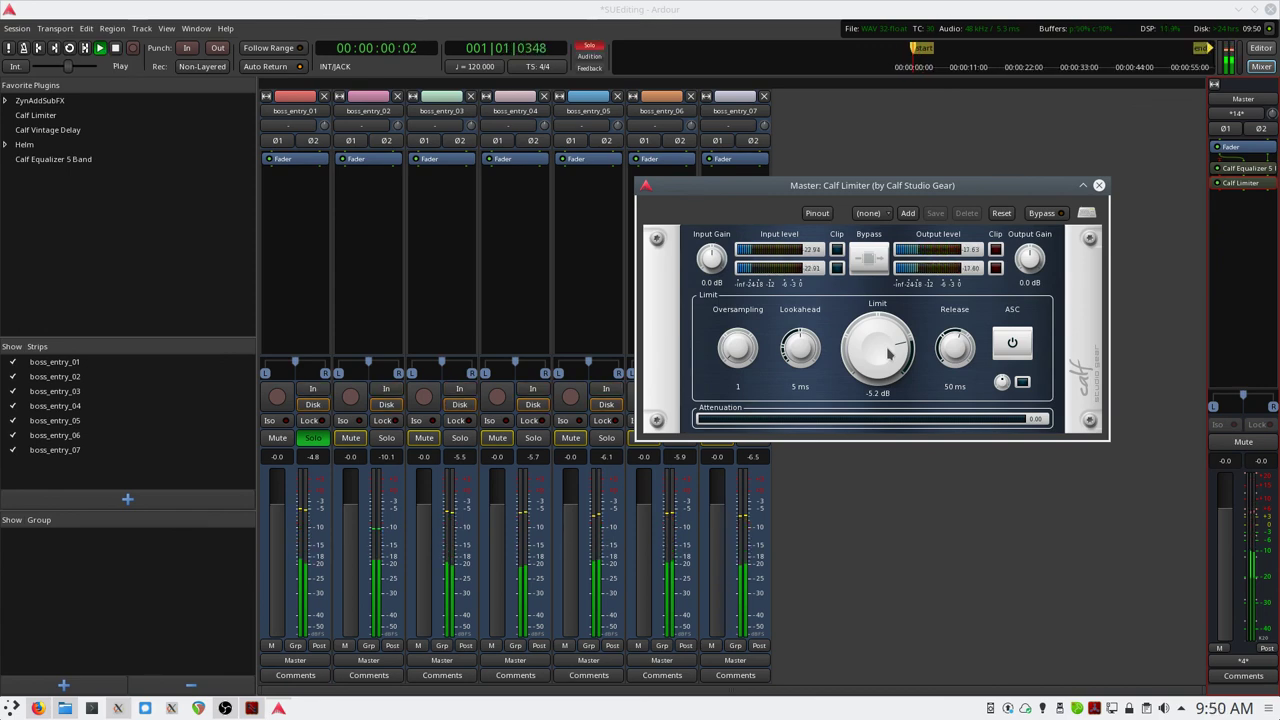
pyautogui.press('space')
pyautogui.press('space')
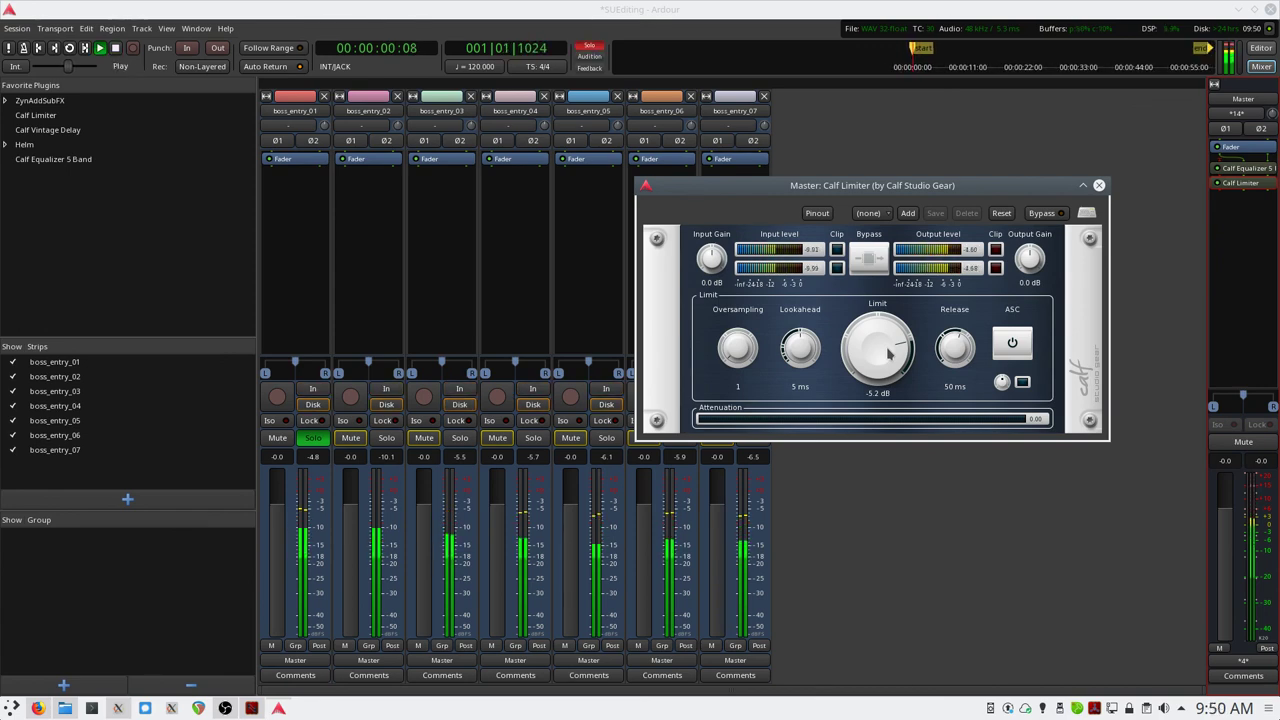
pyautogui.press('space')
pyautogui.press('space')
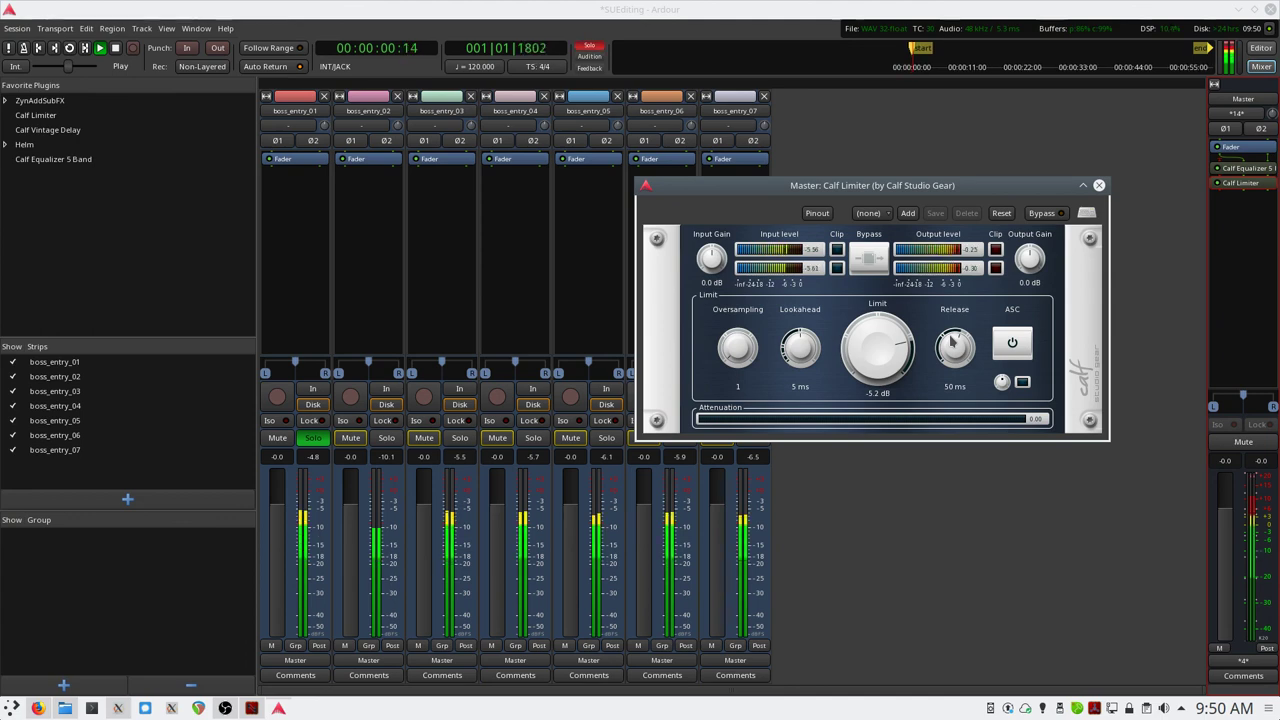
pyautogui.press('space')
pyautogui.press('space')
pyautogui.press('space')
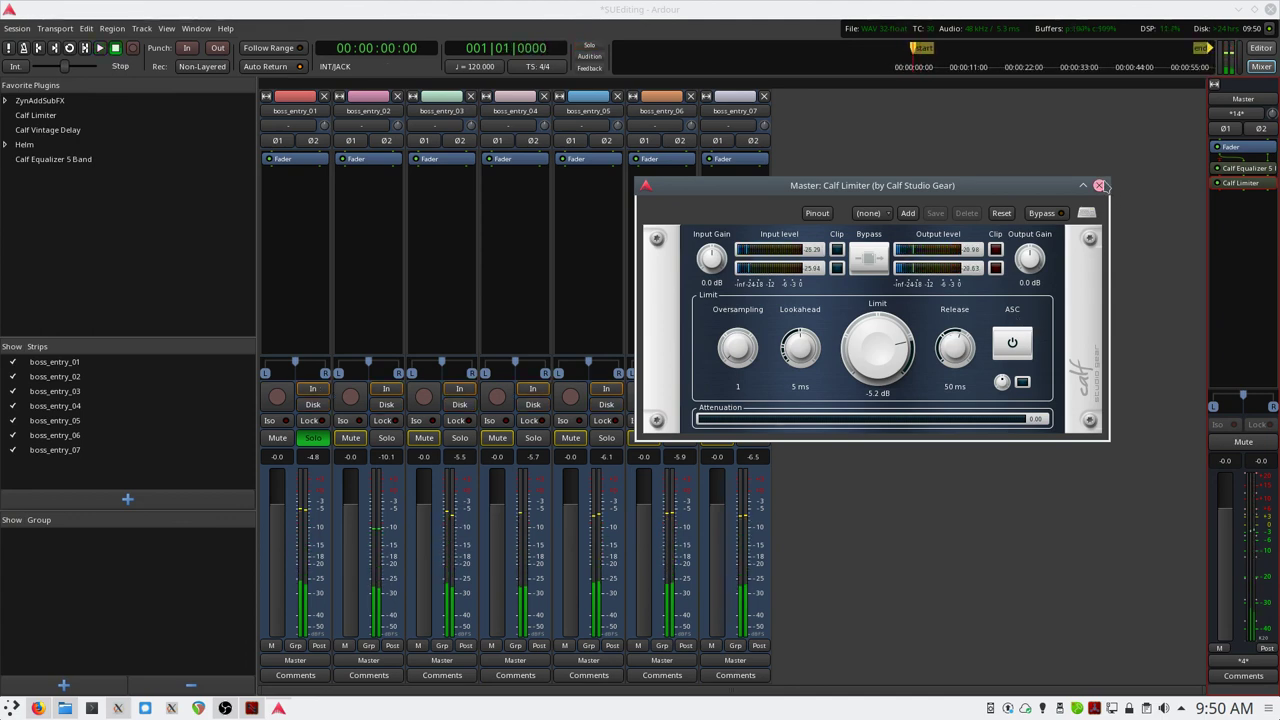
pyautogui.click(1099, 185)
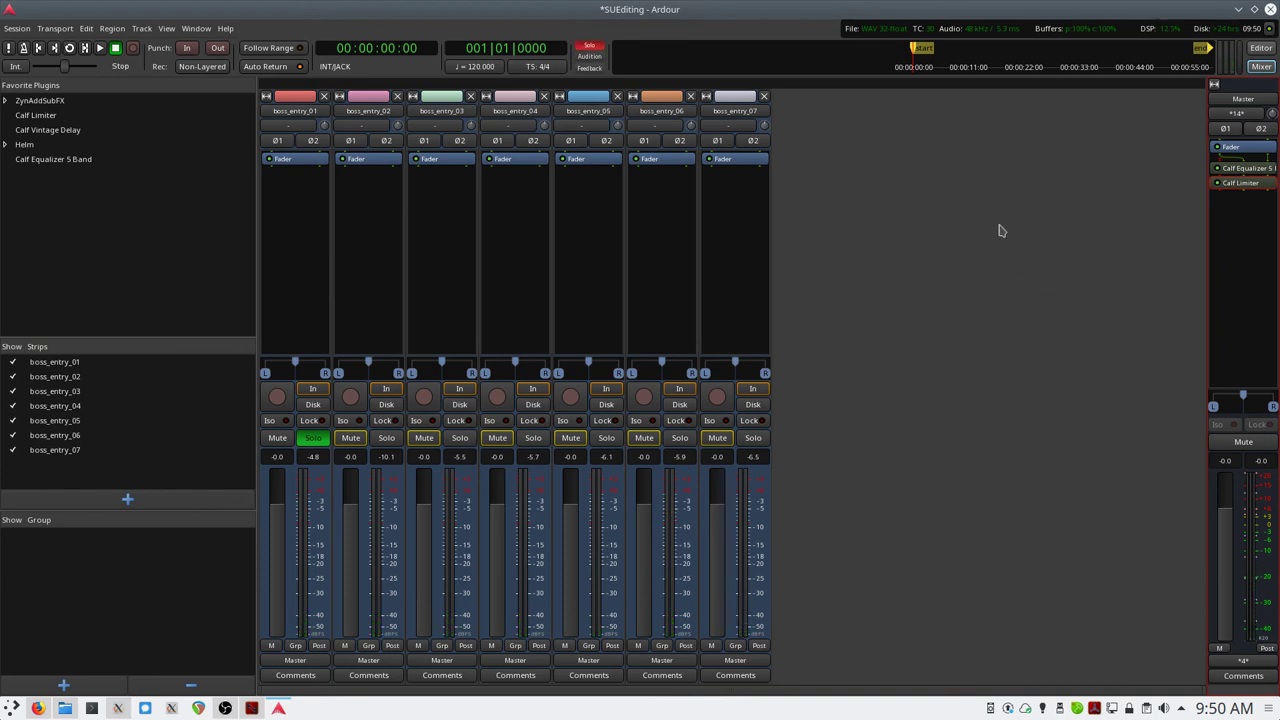
pyautogui.hotkey('ctrl', 's')
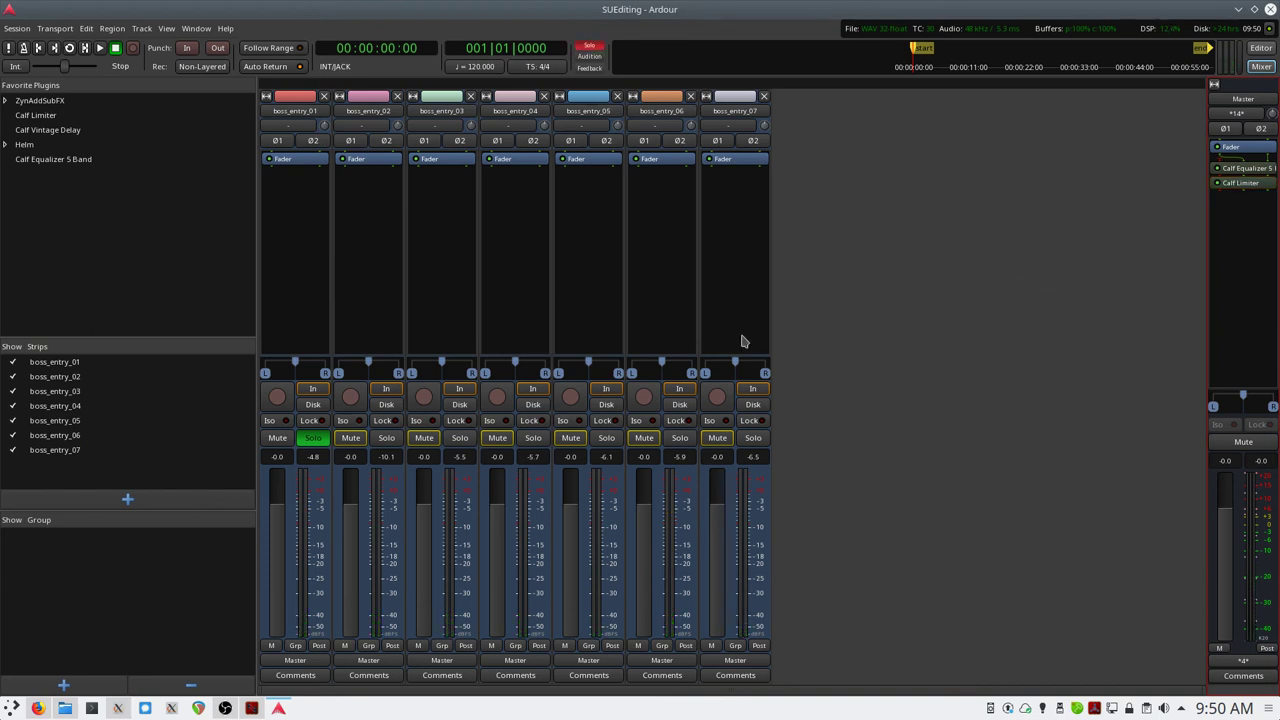
# - Solo boss_entry_02 instead of boss_entry_01 and audition it in the mixer and the editor
pyautogui.click(313, 438)
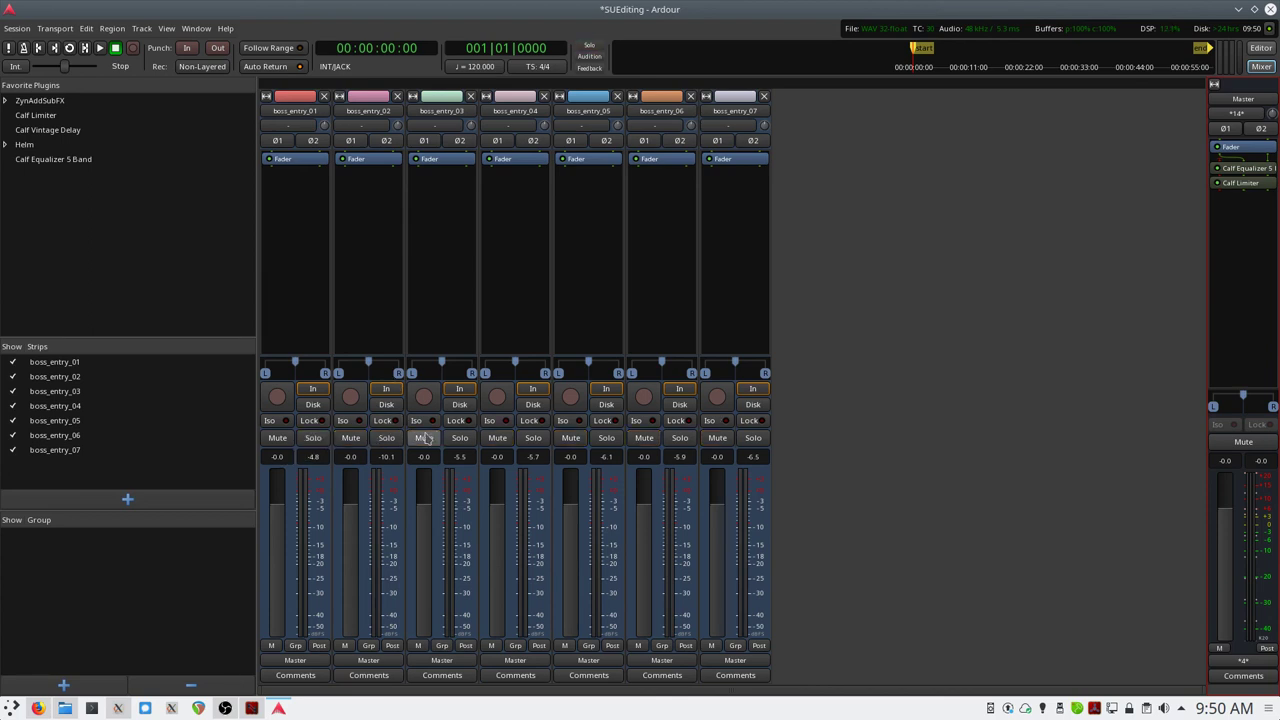
pyautogui.click(388, 438)
pyautogui.press('space')
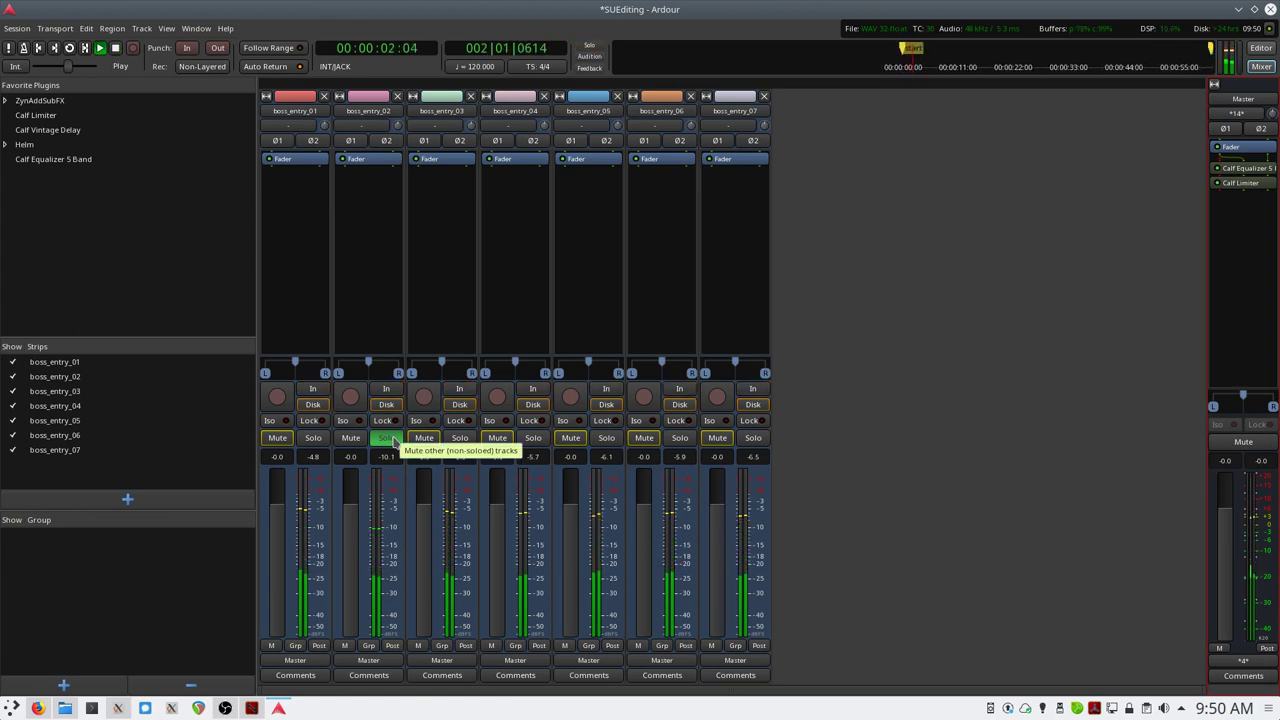
pyautogui.press('space')
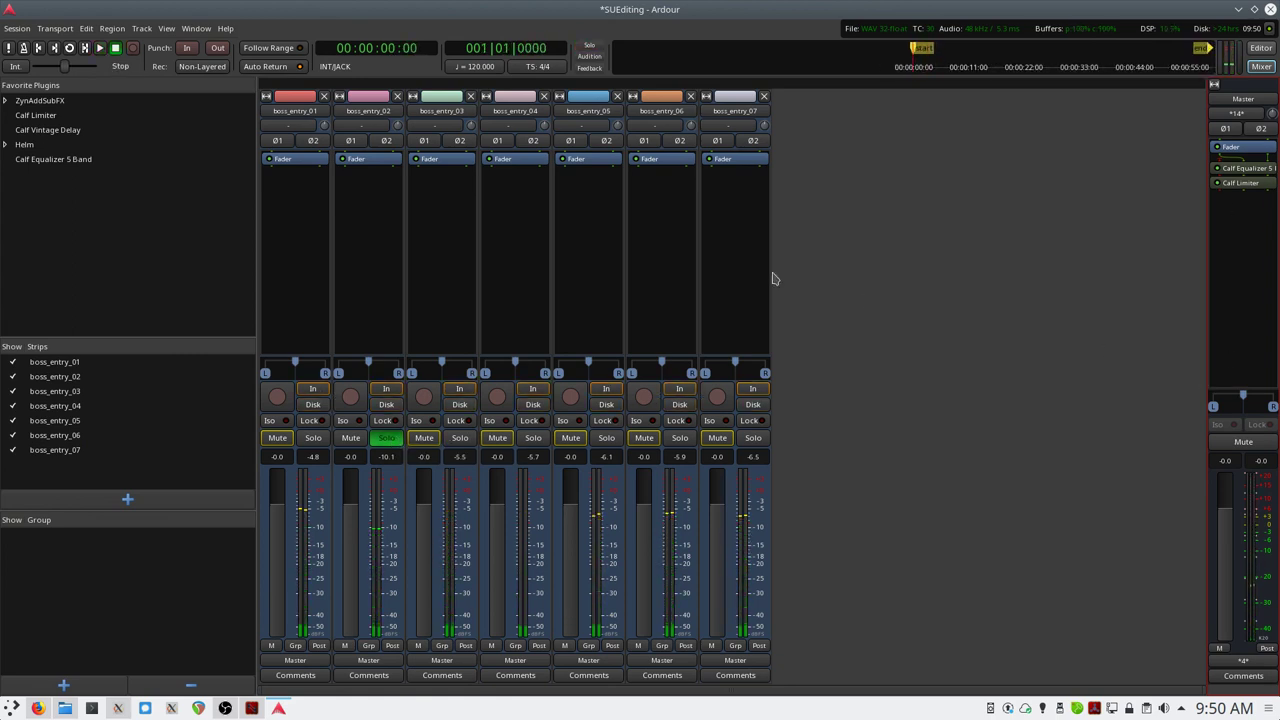
pyautogui.hotkey('alt', 'e')
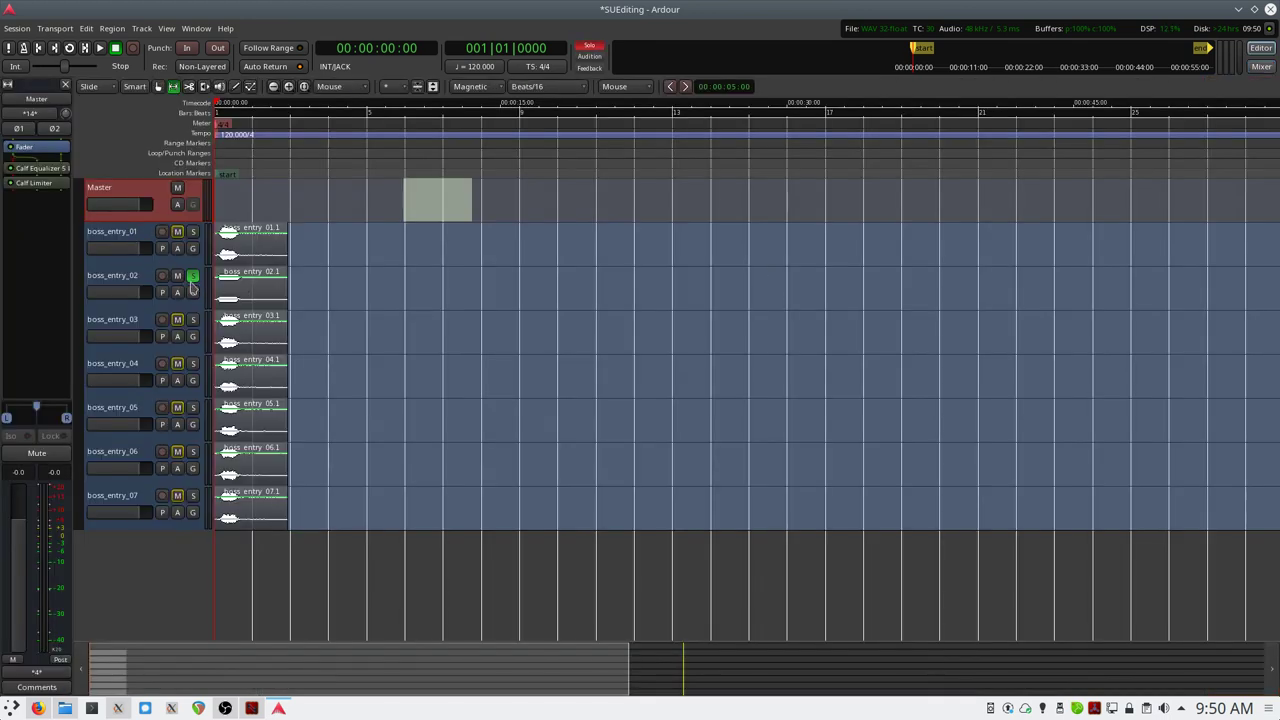
pyautogui.press('space')
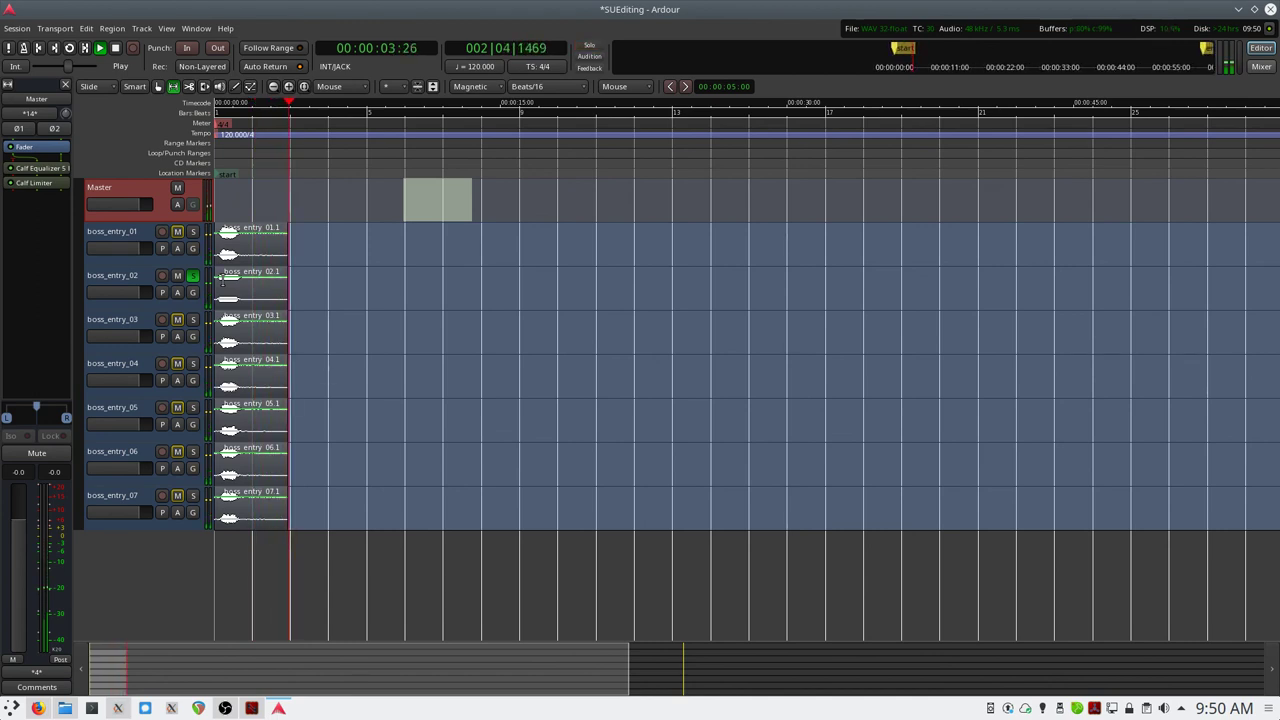
pyautogui.press('space')
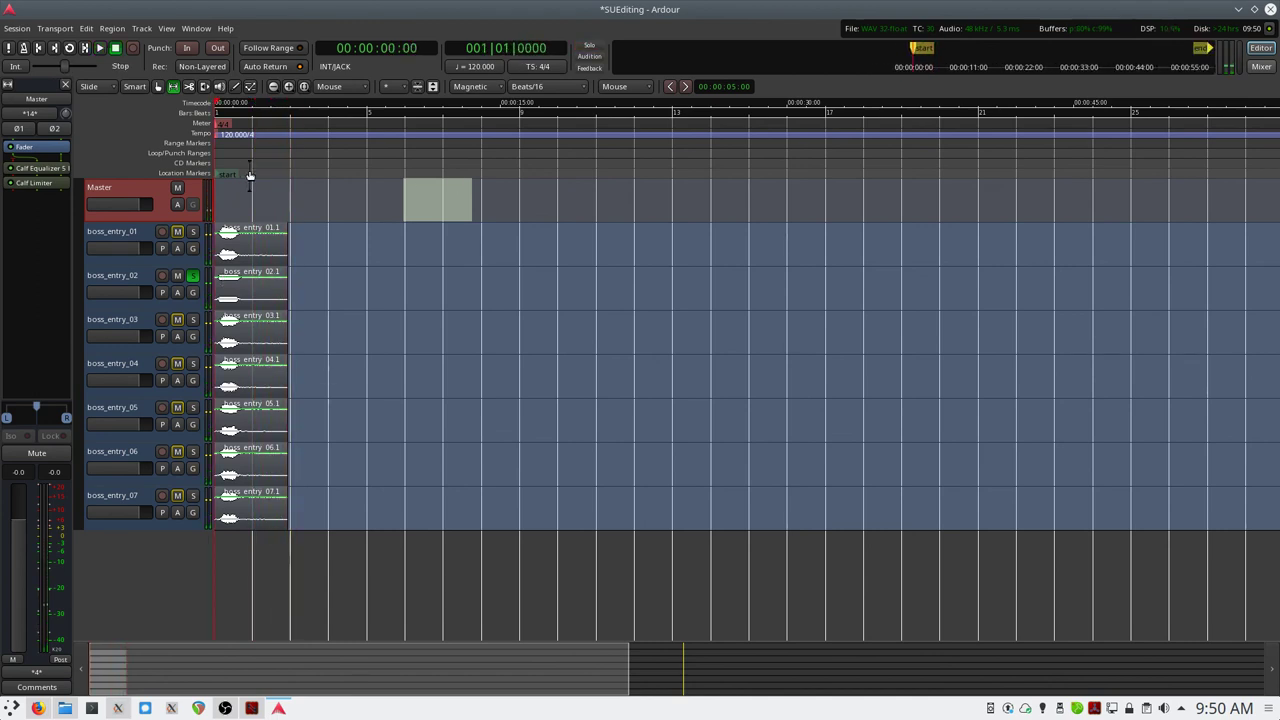
# - Solo boss_entry_01 instead of boss_entry_02 and select all seven boss_entry regions in the editor
pyautogui.click(193, 276)
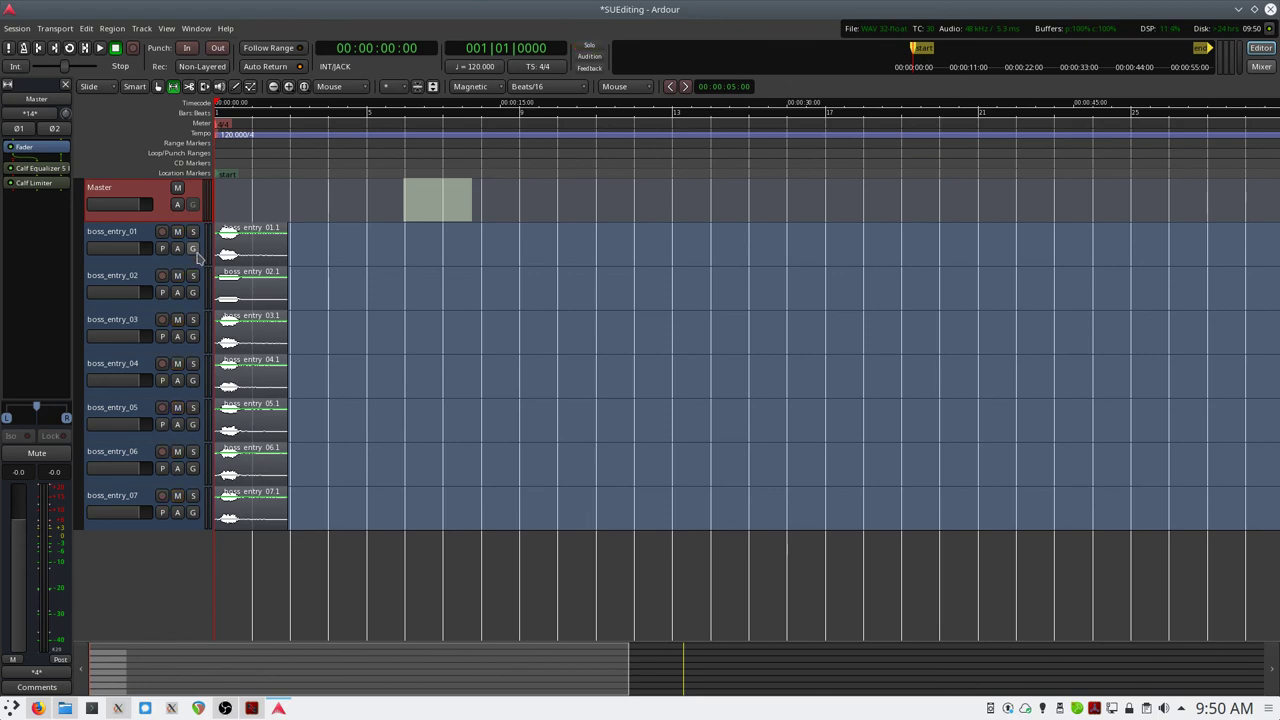
pyautogui.click(193, 233)
pyautogui.scroll(3, 250, 275)
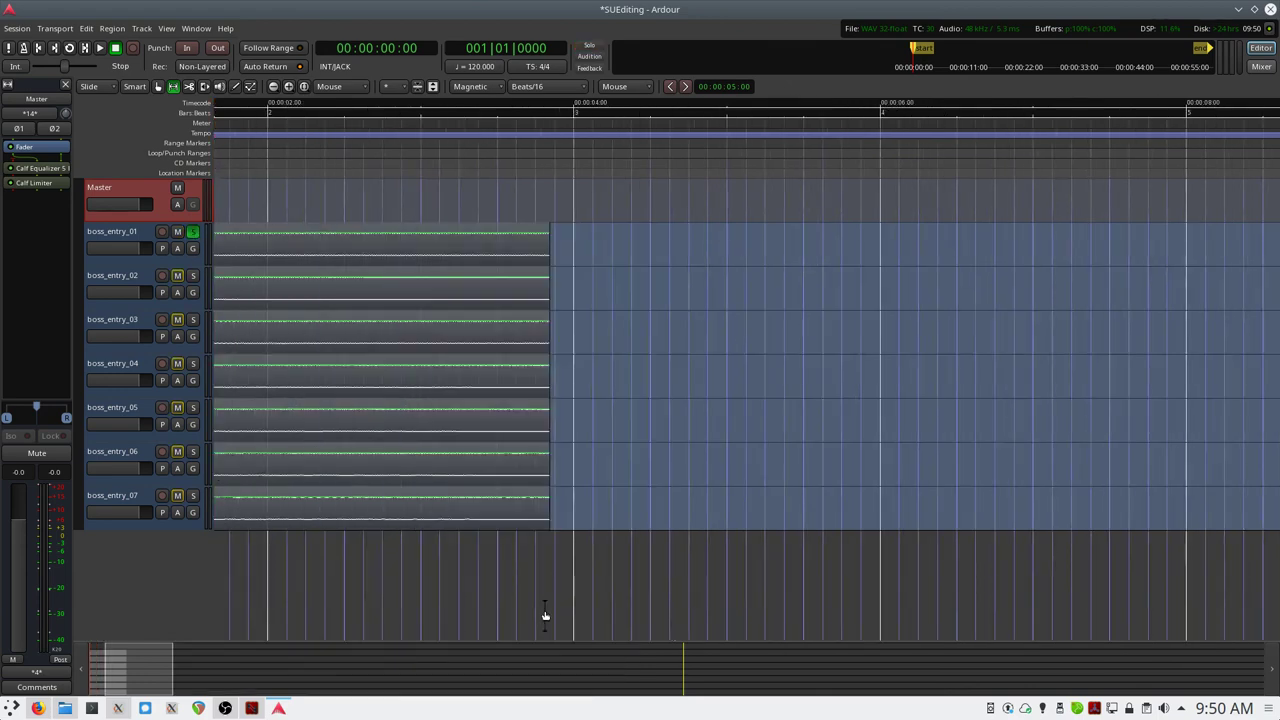
pyautogui.moveTo(150, 663); pyautogui.dragTo(113, 662)
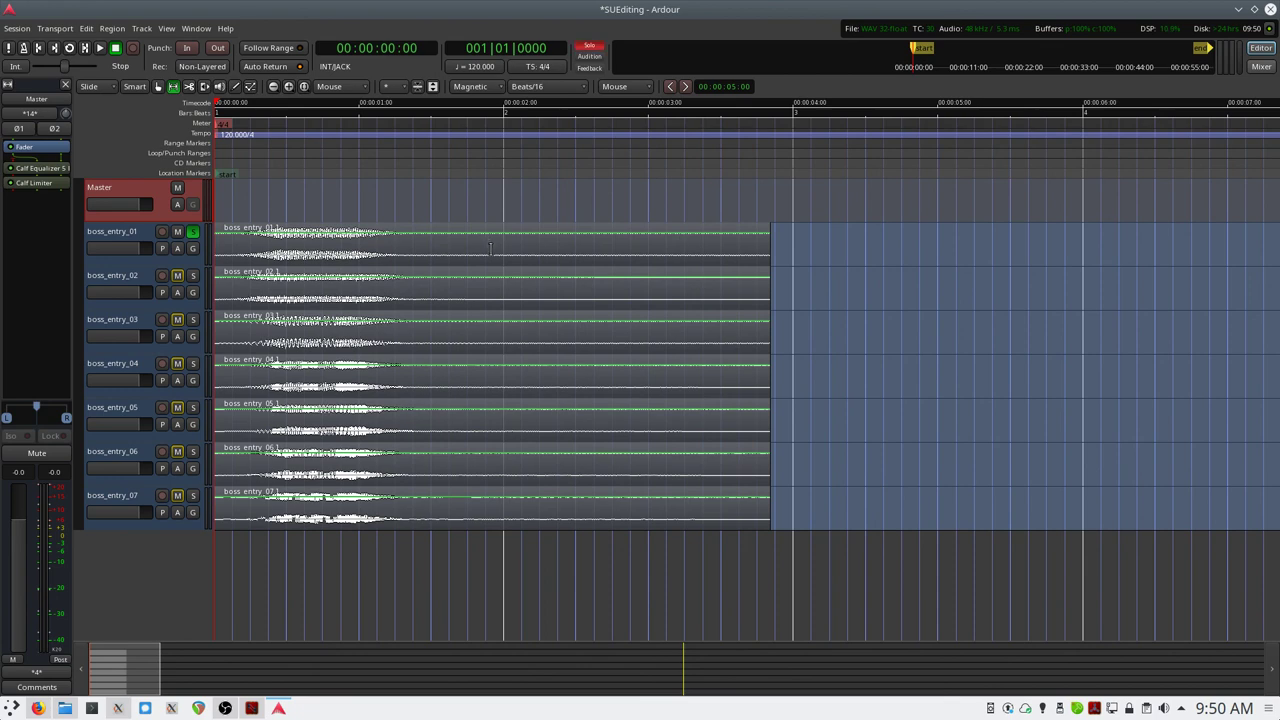
pyautogui.press('g')
pyautogui.moveTo(514, 244); pyautogui.dragTo(547, 514)
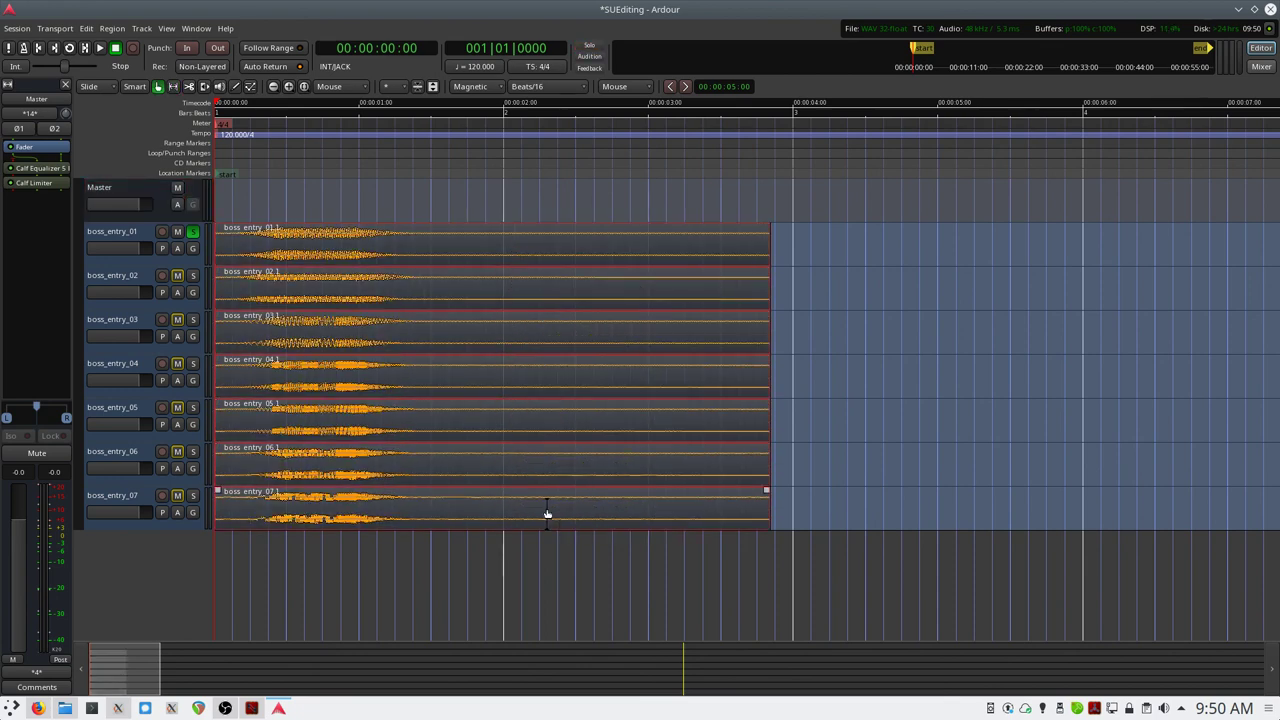
# - Trim the ends of the seven selected regions to about 1.5 seconds, add a fade-out from about 1.2 seconds, and audition boss_entry_01
pyautogui.moveTo(757, 237); pyautogui.dragTo(377, 243)
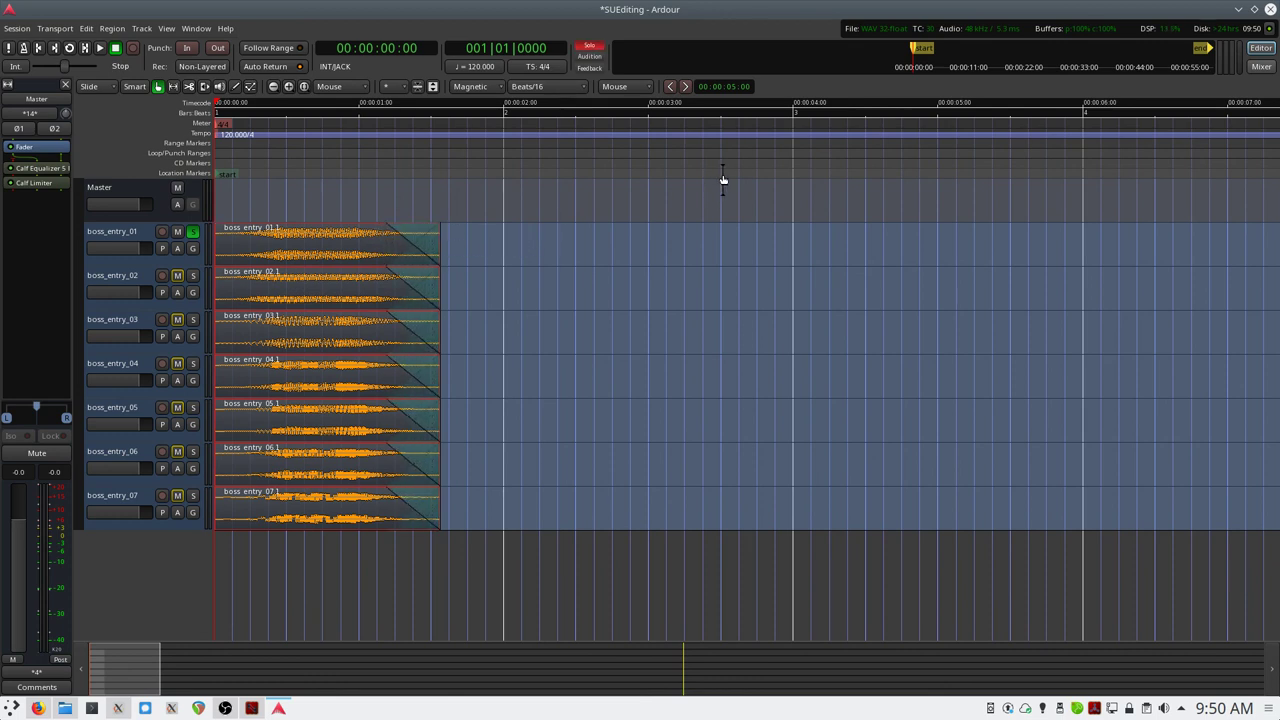
pyautogui.press('space')
pyautogui.press('space')
pyautogui.press('space')
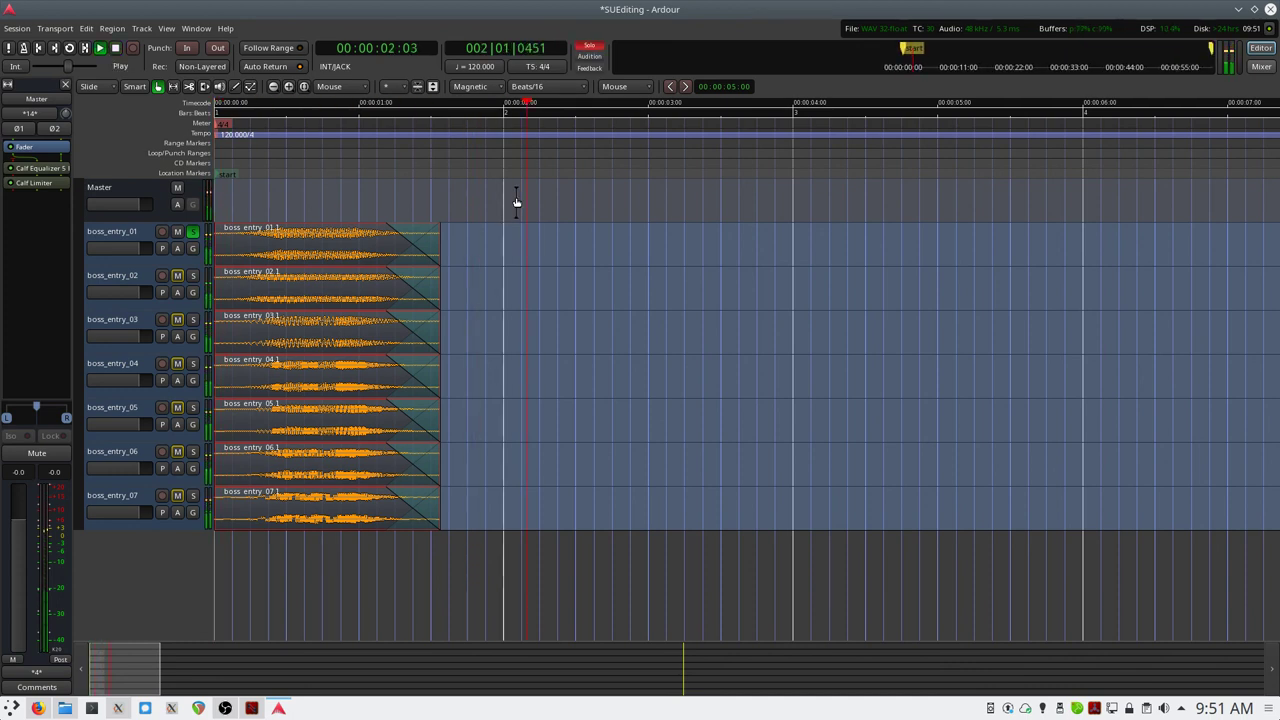
# - Audition the trimmed and faded boss_entry_01 region repeatedly from the start
pyautogui.press('space')
pyautogui.press('space')
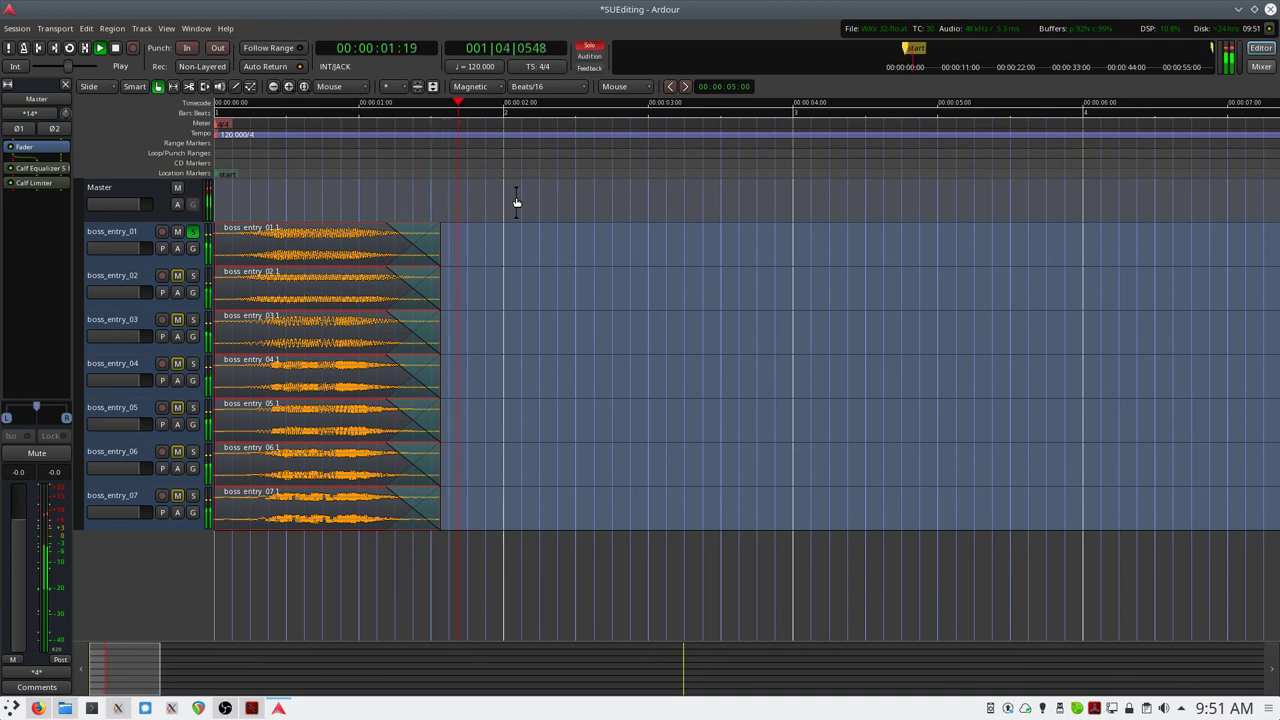
pyautogui.press('space')
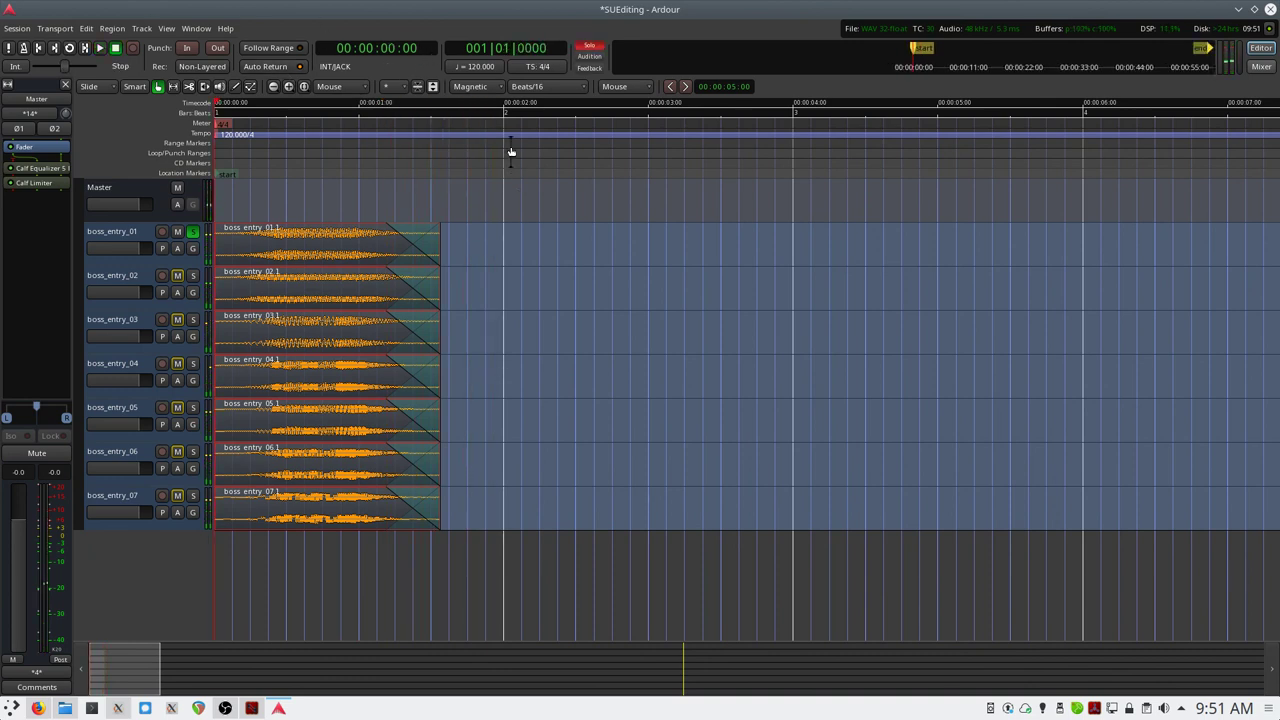
pyautogui.press('space')
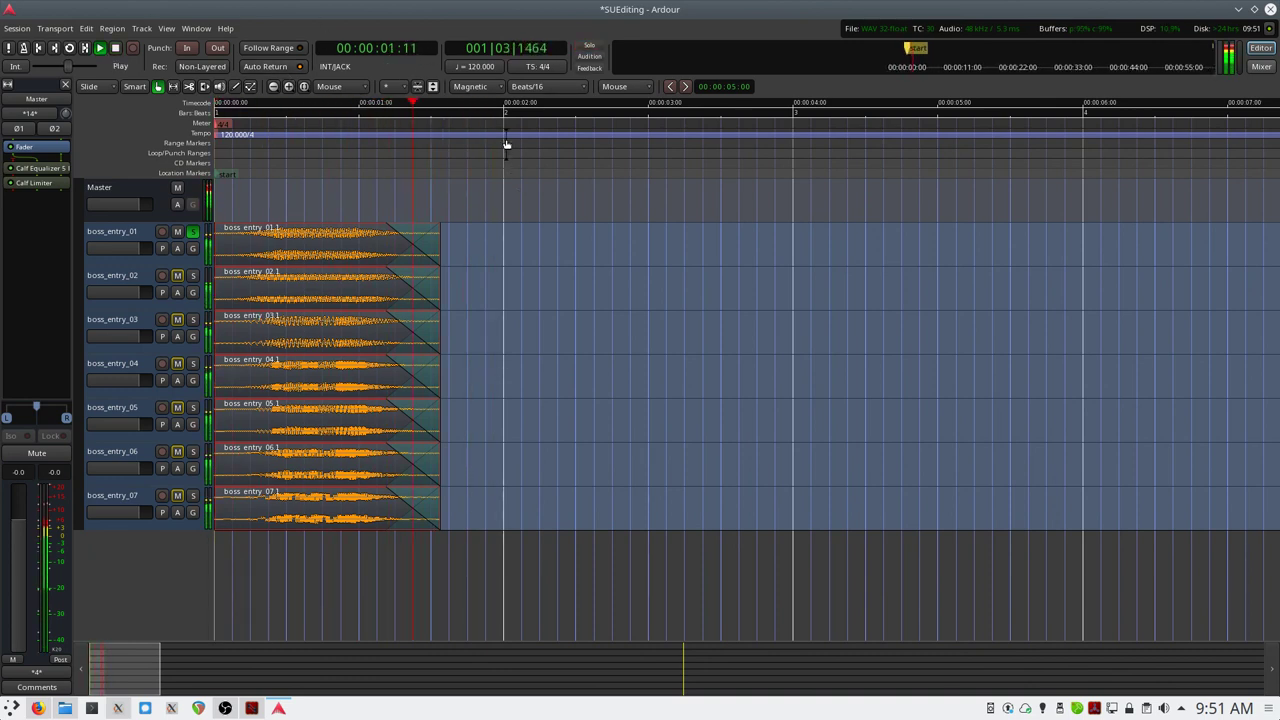
pyautogui.press('space')
# - Solo boss_entry_02 instead of boss_entry_01 and audition it several times from the start
pyautogui.click(192, 231)
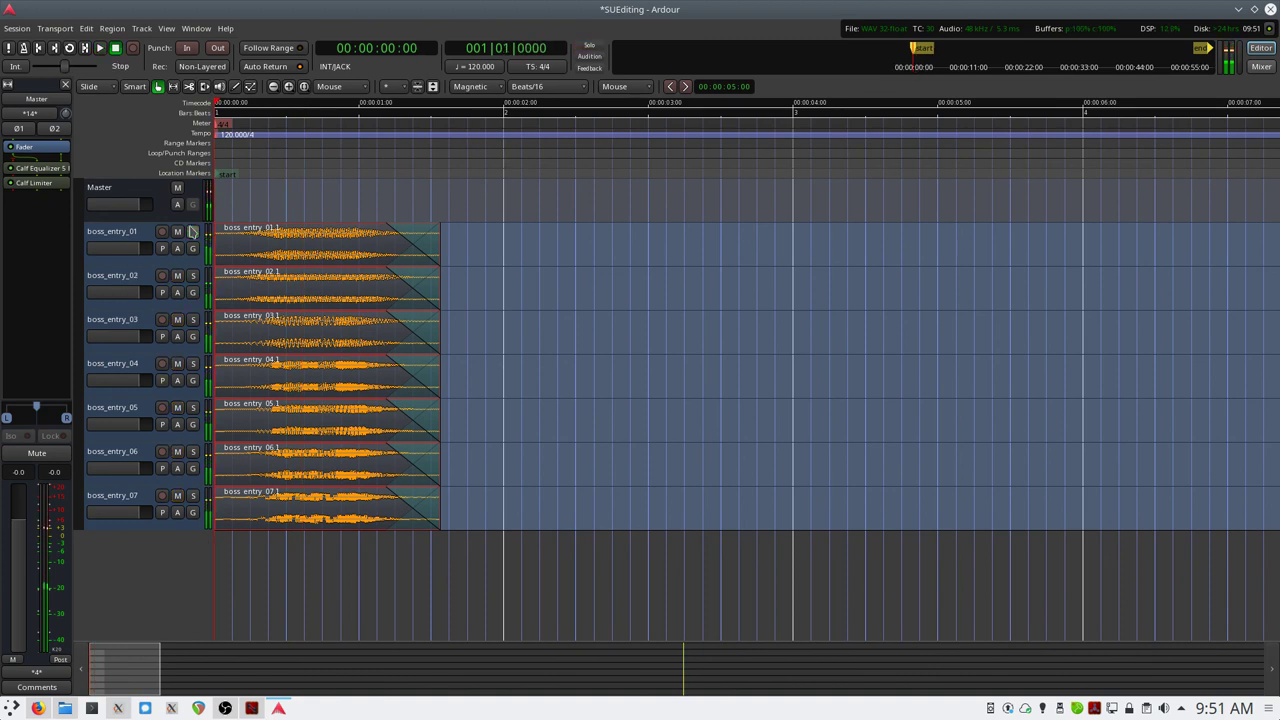
pyautogui.click(192, 275)
pyautogui.press('space')
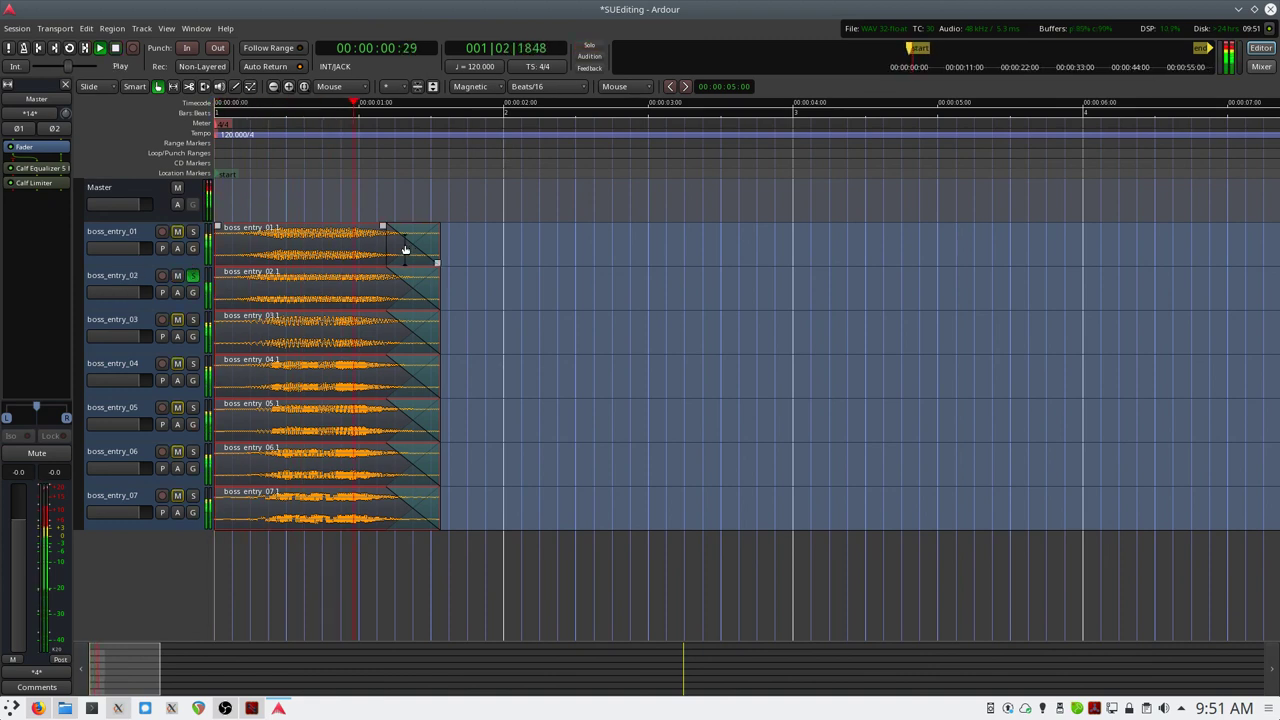
pyautogui.press('space')
pyautogui.press('space')
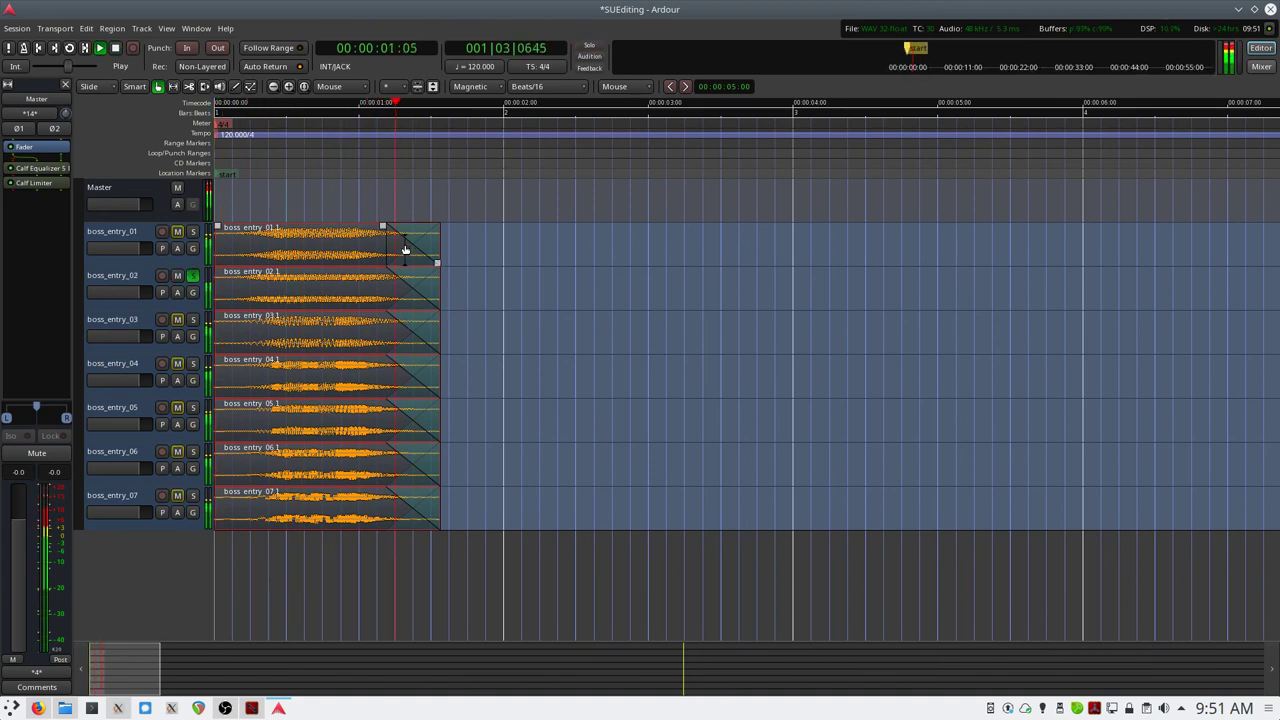
pyautogui.press('space')
pyautogui.press('space')
pyautogui.press('space')
# - Solo boss_entry_03 instead of boss_entry_02 and audition it several times from the start
pyautogui.click(193, 275)
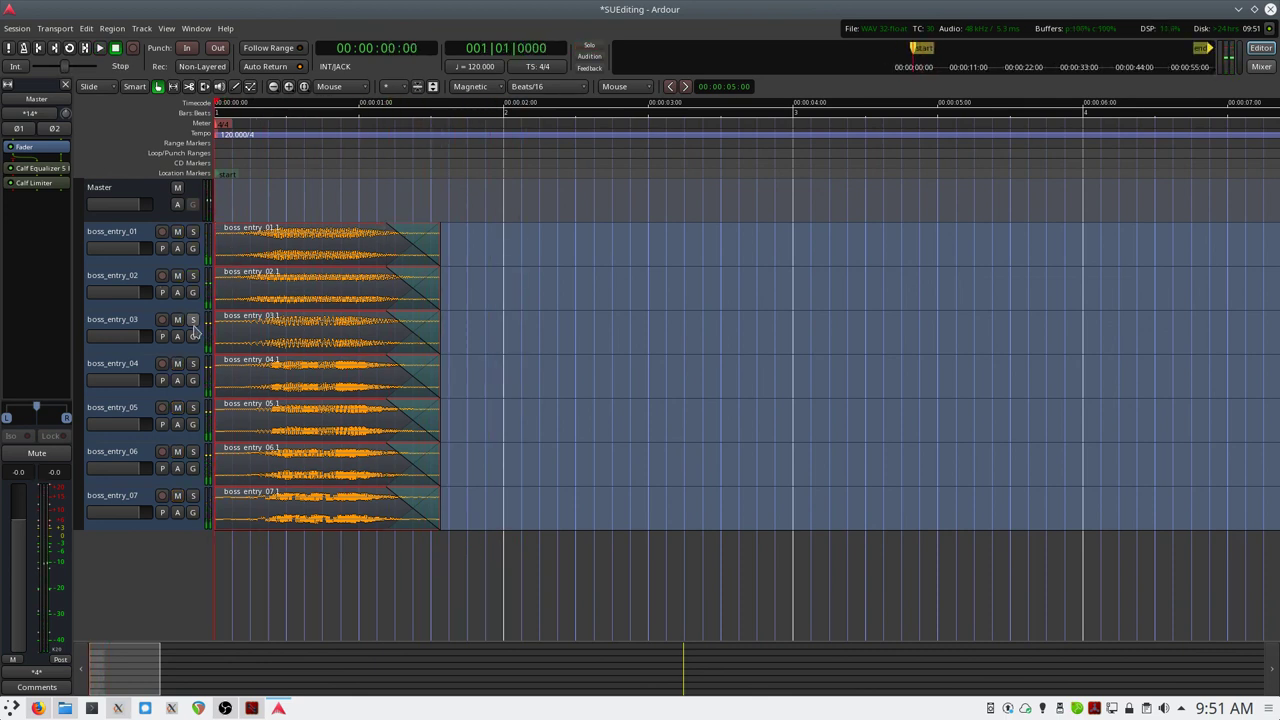
pyautogui.click(193, 320)
pyautogui.press('space')
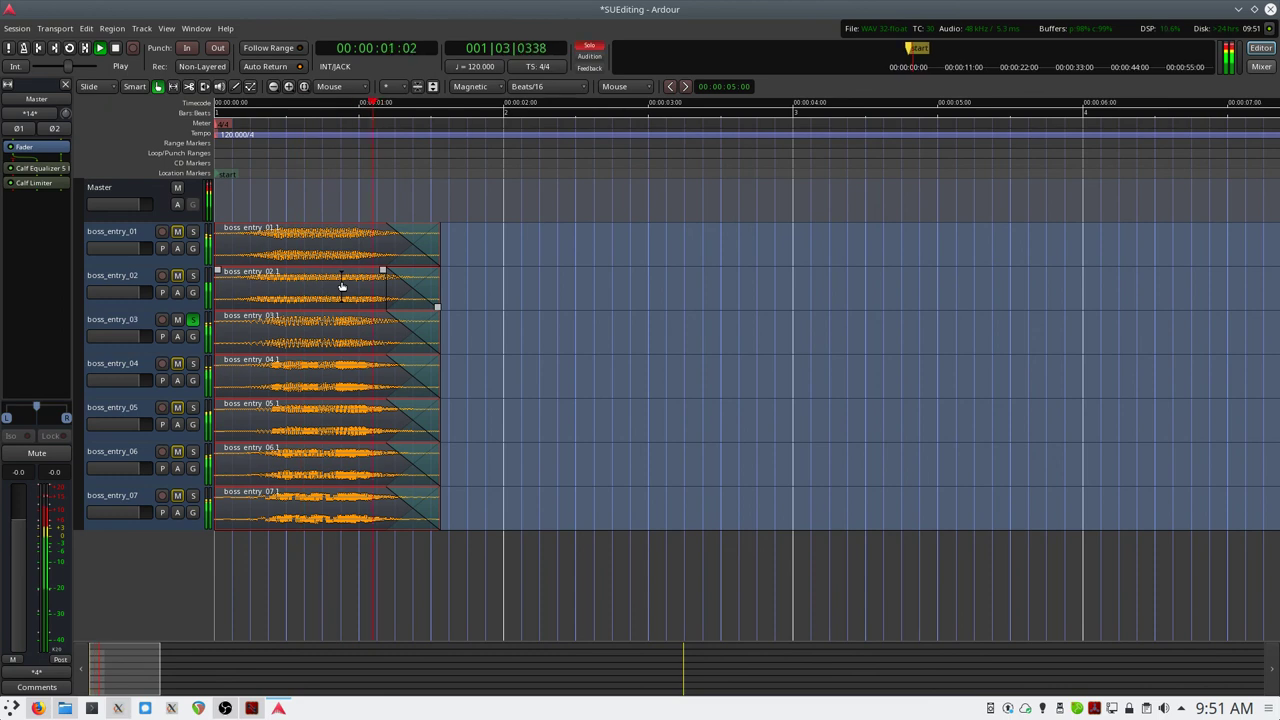
pyautogui.press('space')
pyautogui.press('space')
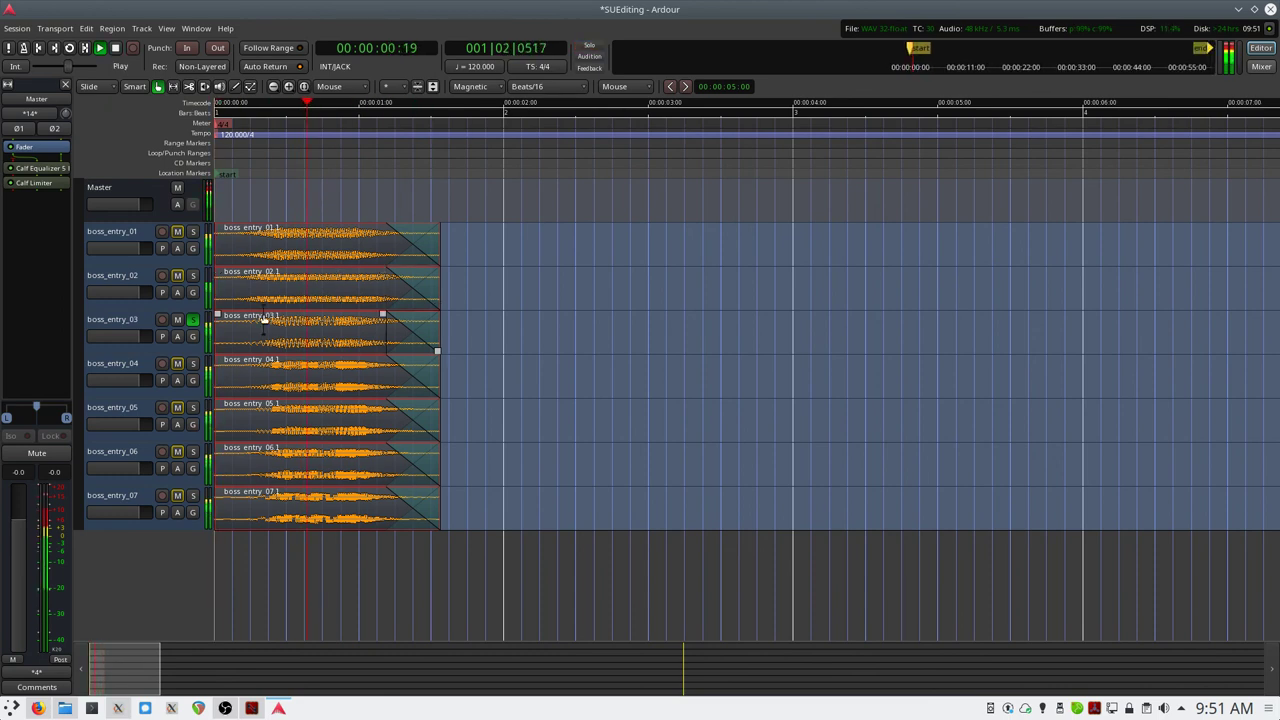
pyautogui.press('space')
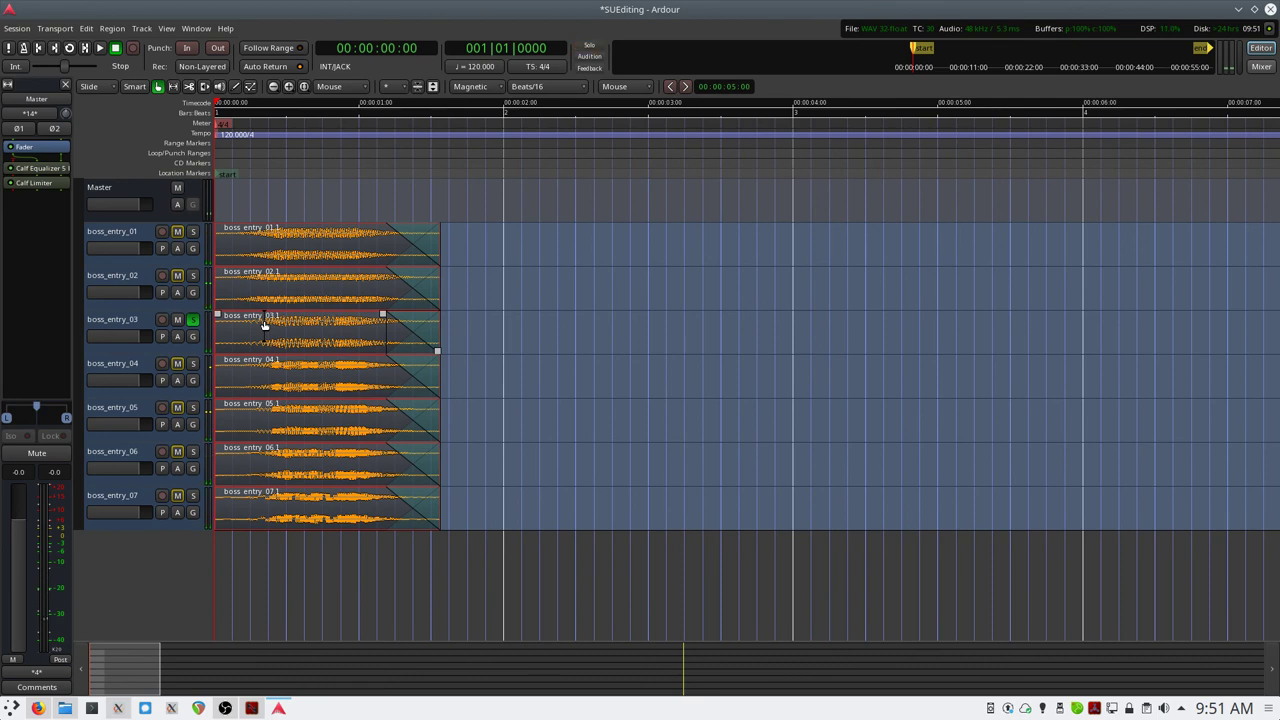
pyautogui.press('space')
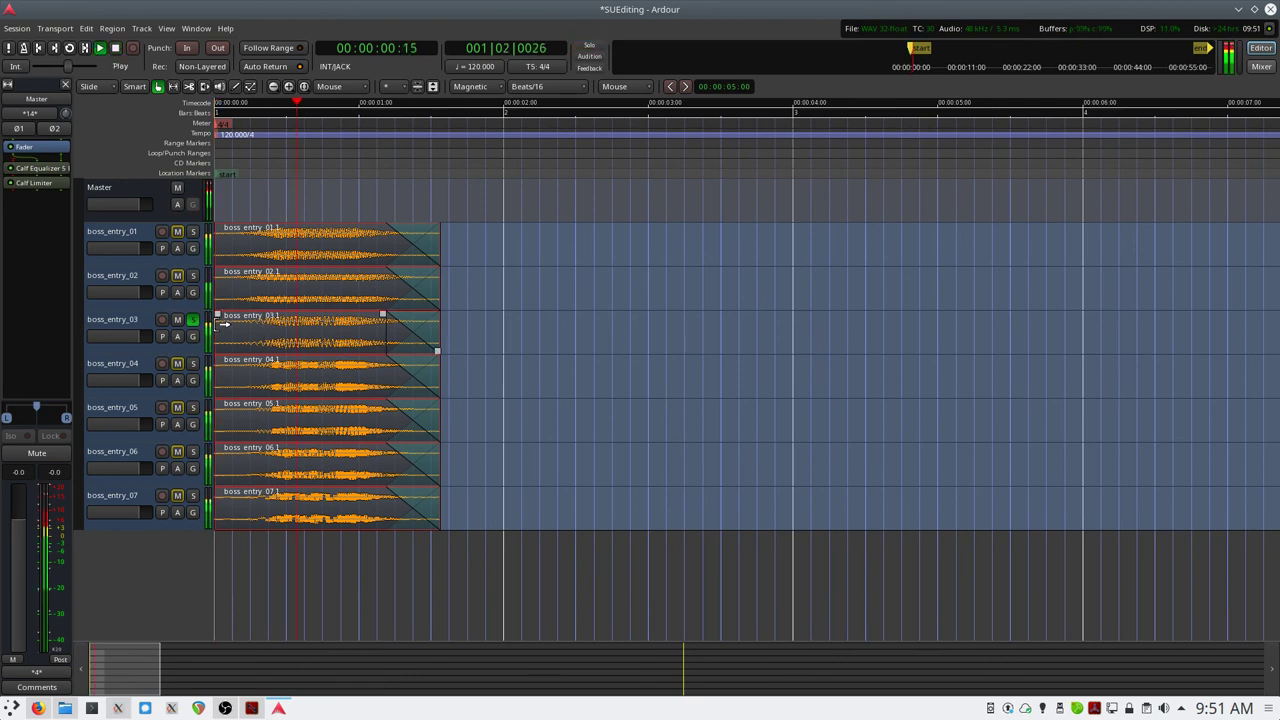
# - Solo boss_entry_04 instead of boss_entry_03 and audition it
pyautogui.click(193, 319)
pyautogui.click(193, 363)
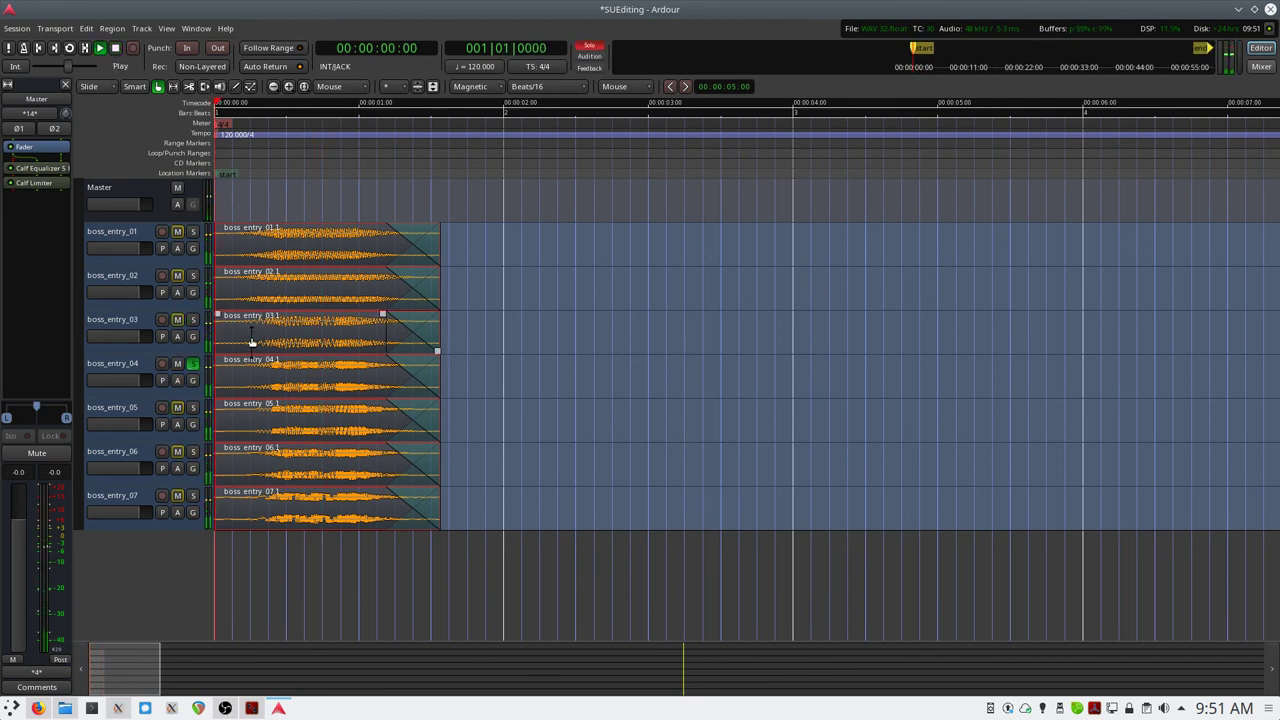
pyautogui.press('space')
pyautogui.press('space')
# - Solo boss_entry_05 instead of boss_entry_04 and audition it
pyautogui.click(193, 363)
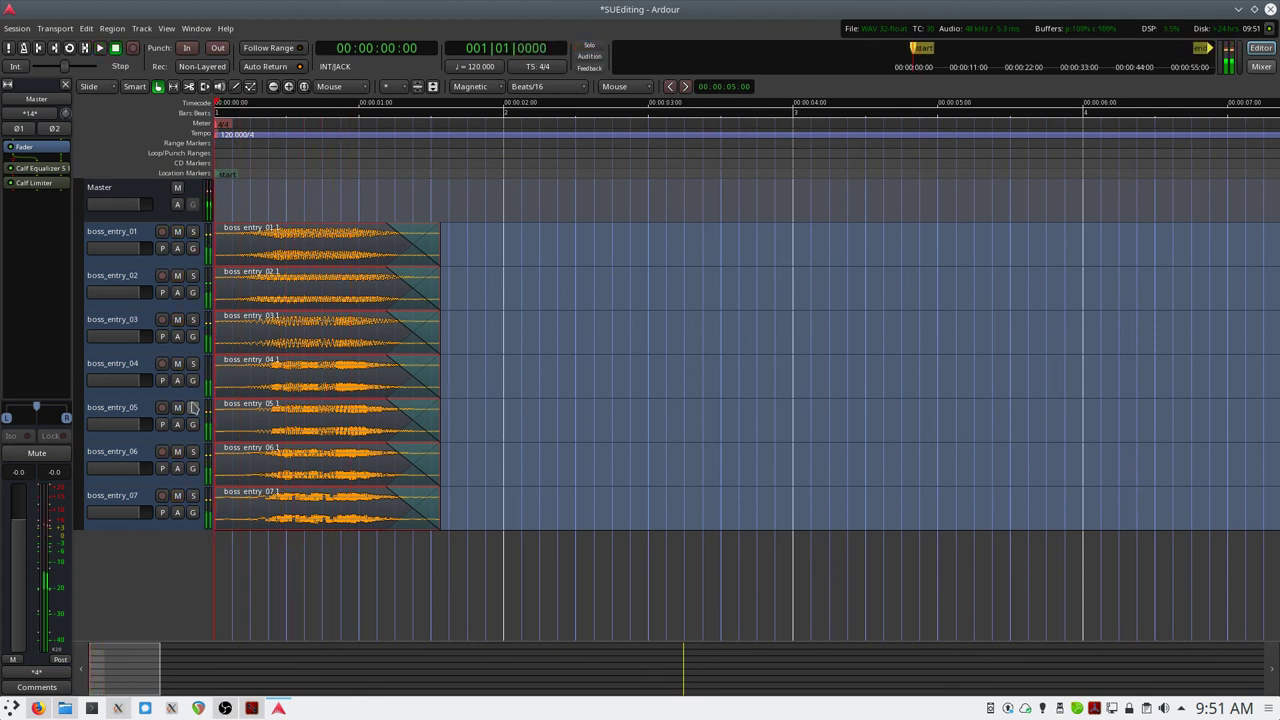
pyautogui.click(193, 407)
pyautogui.press('space')
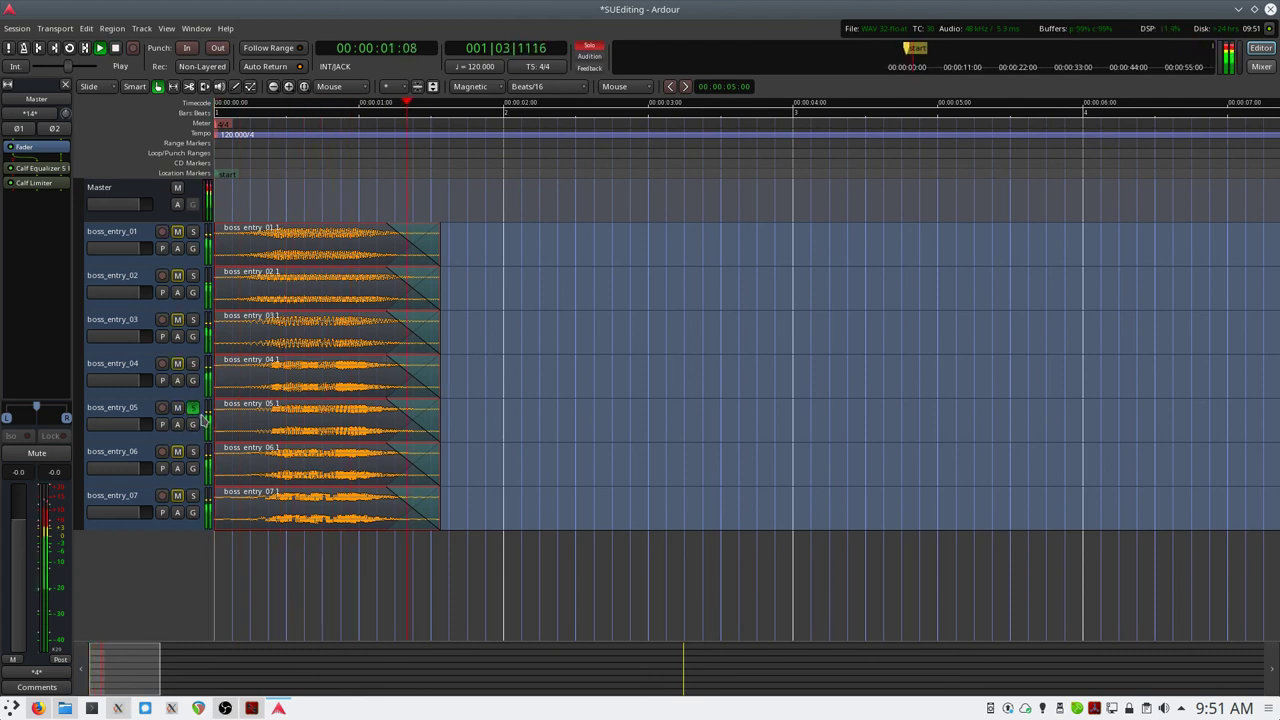
pyautogui.press('space')
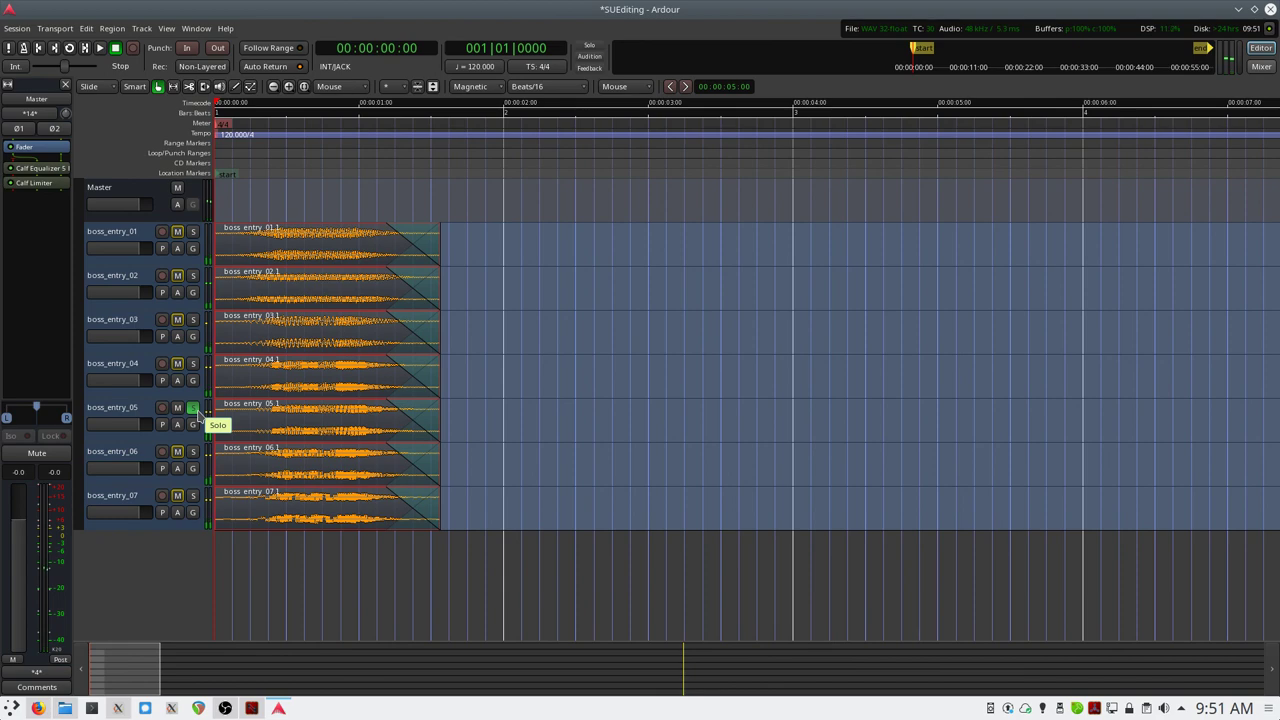
# - Solo boss_entry_06 instead of boss_entry_05 and audition it
pyautogui.click(193, 407)
pyautogui.click(193, 451)
pyautogui.press('space')
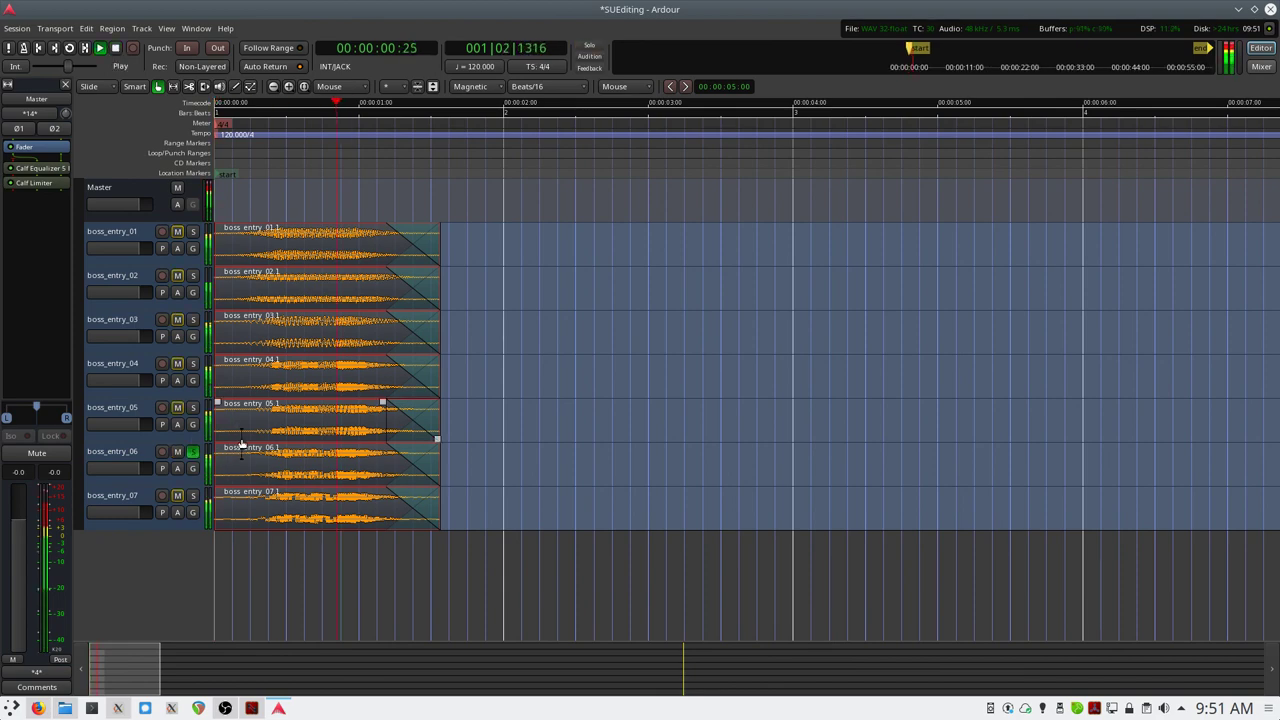
pyautogui.press('space')
# - Solo boss_entry_07 instead of boss_entry_06 and audition it
pyautogui.click(201, 457)
pyautogui.click(193, 454)
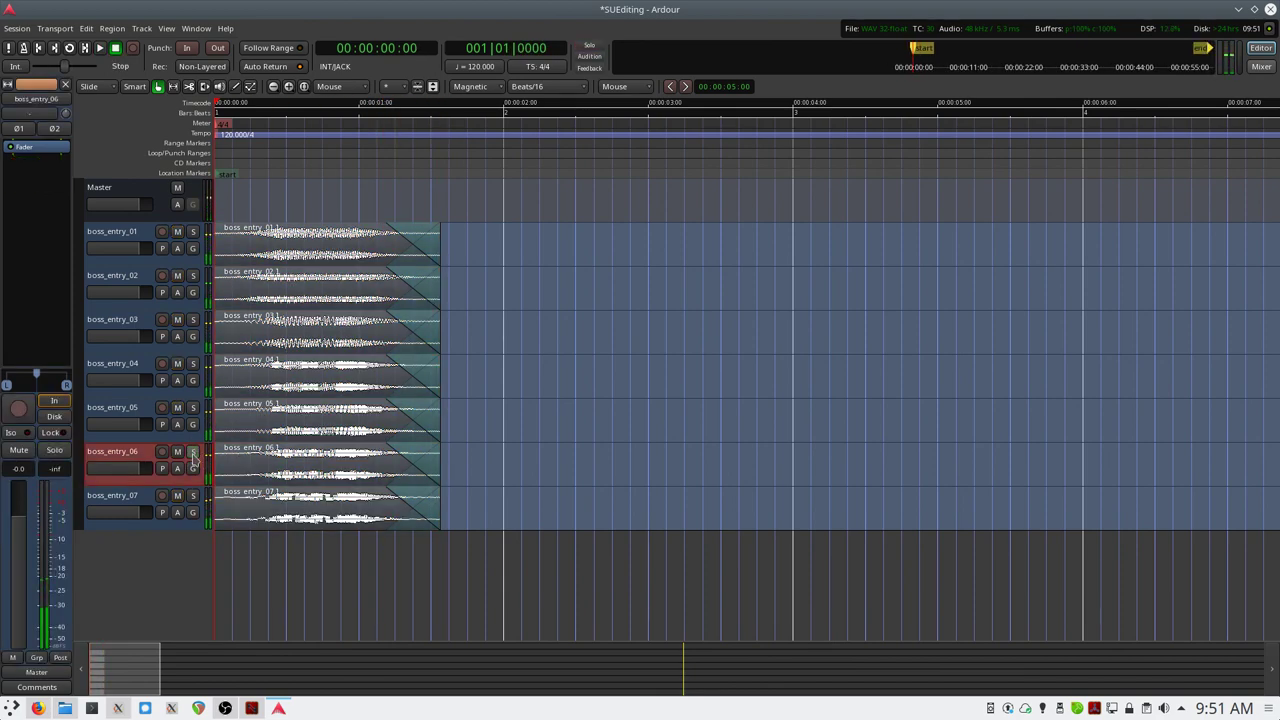
pyautogui.click(193, 495)
pyautogui.press('space')
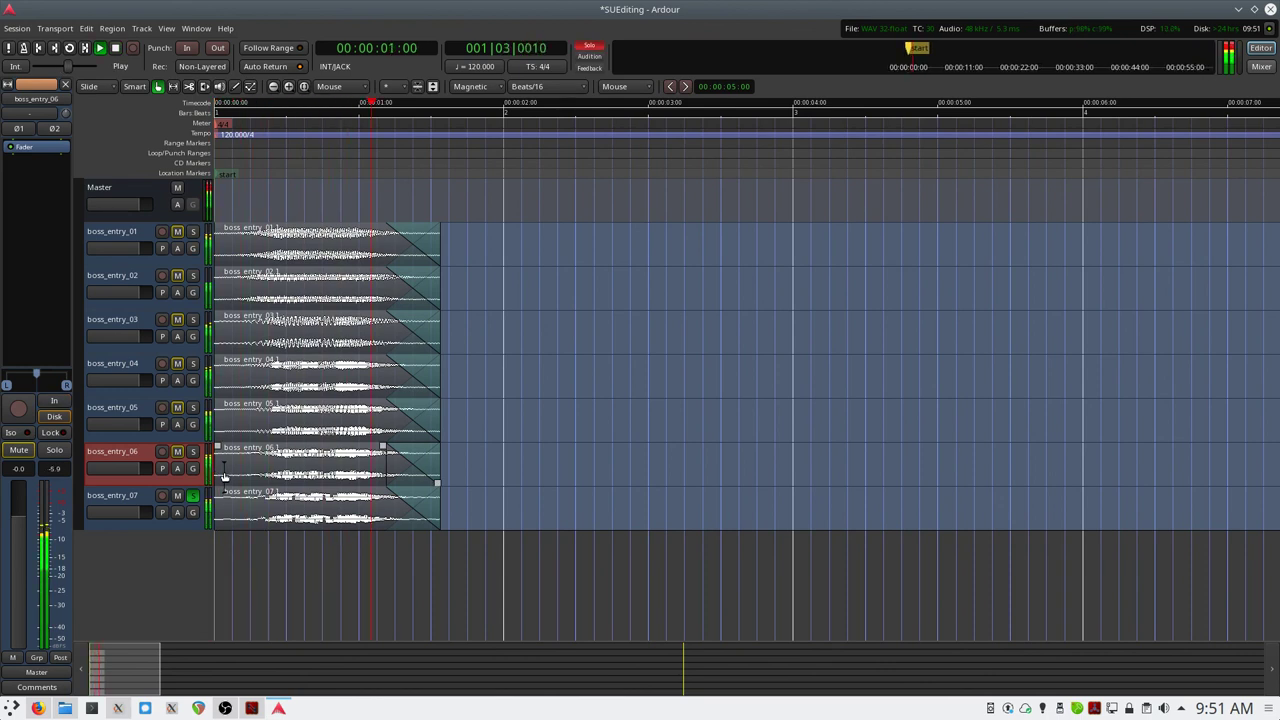
pyautogui.press('space')
# - Solo boss_entry_01 instead of boss_entry_07 and select a time range covering its whole region
pyautogui.click(193, 495)
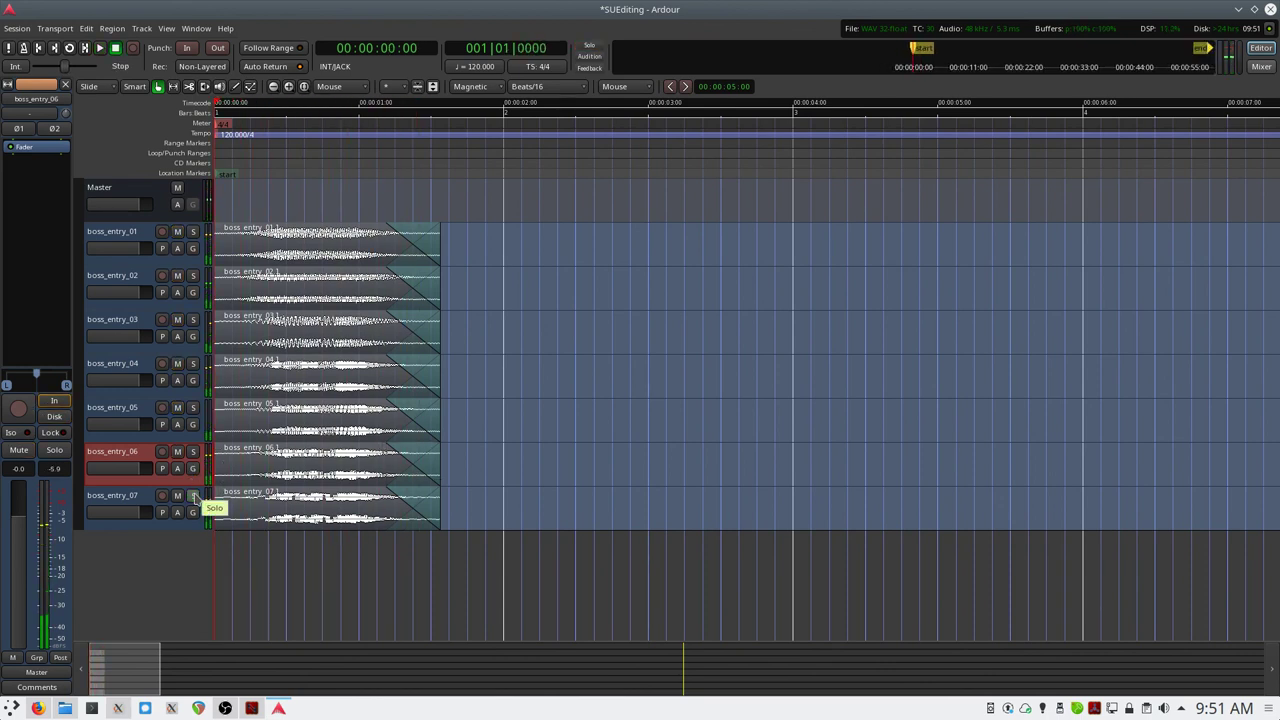
pyautogui.click(193, 232)
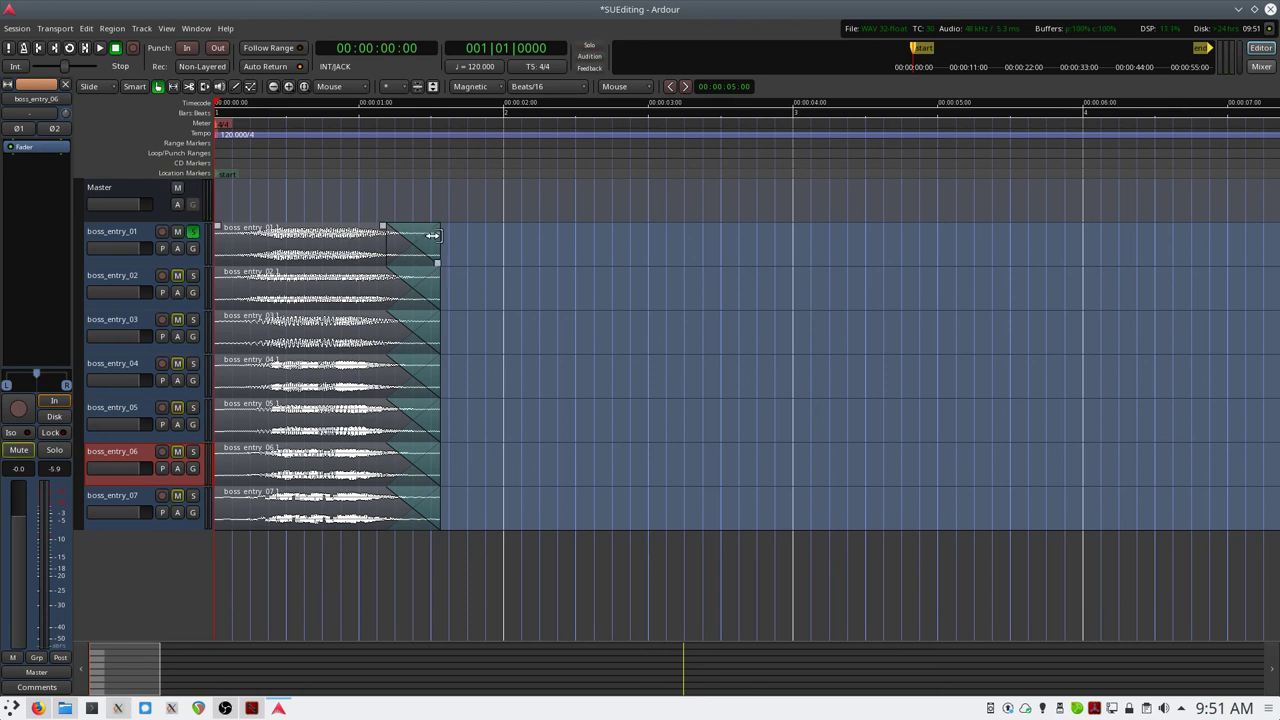
pyautogui.press('r')
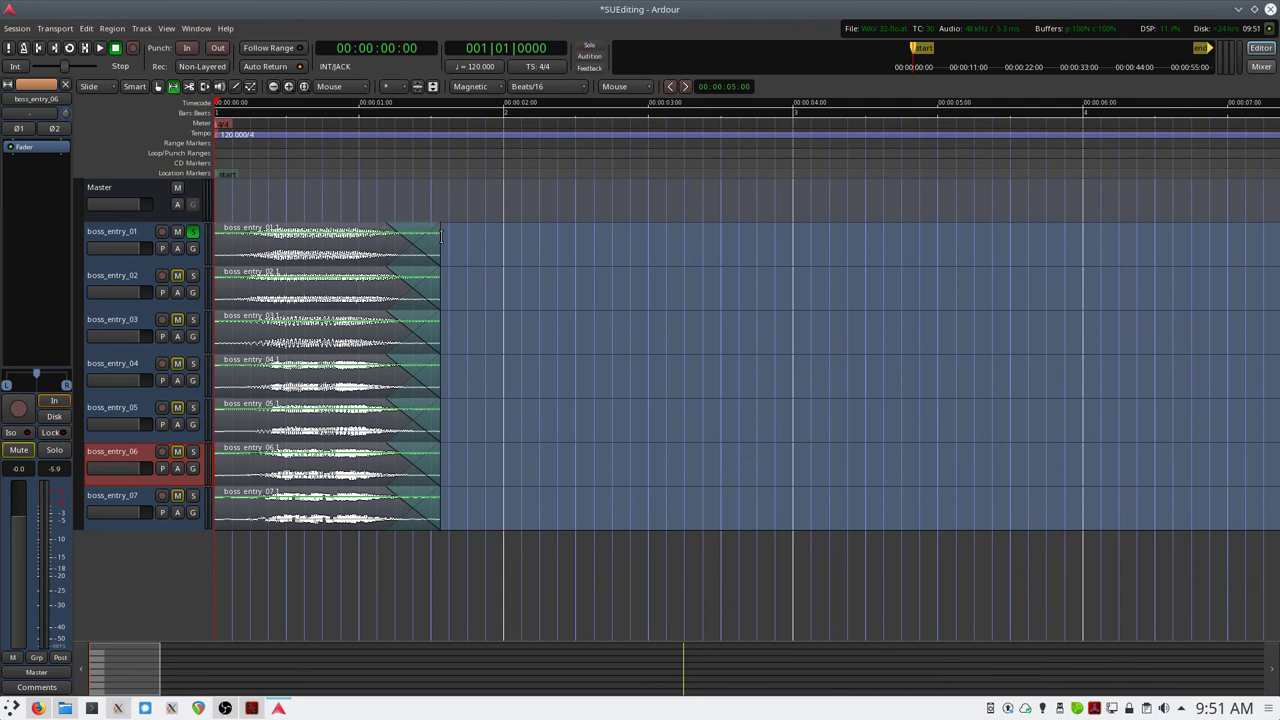
pyautogui.moveTo(440, 235); pyautogui.dragTo(238, 222)
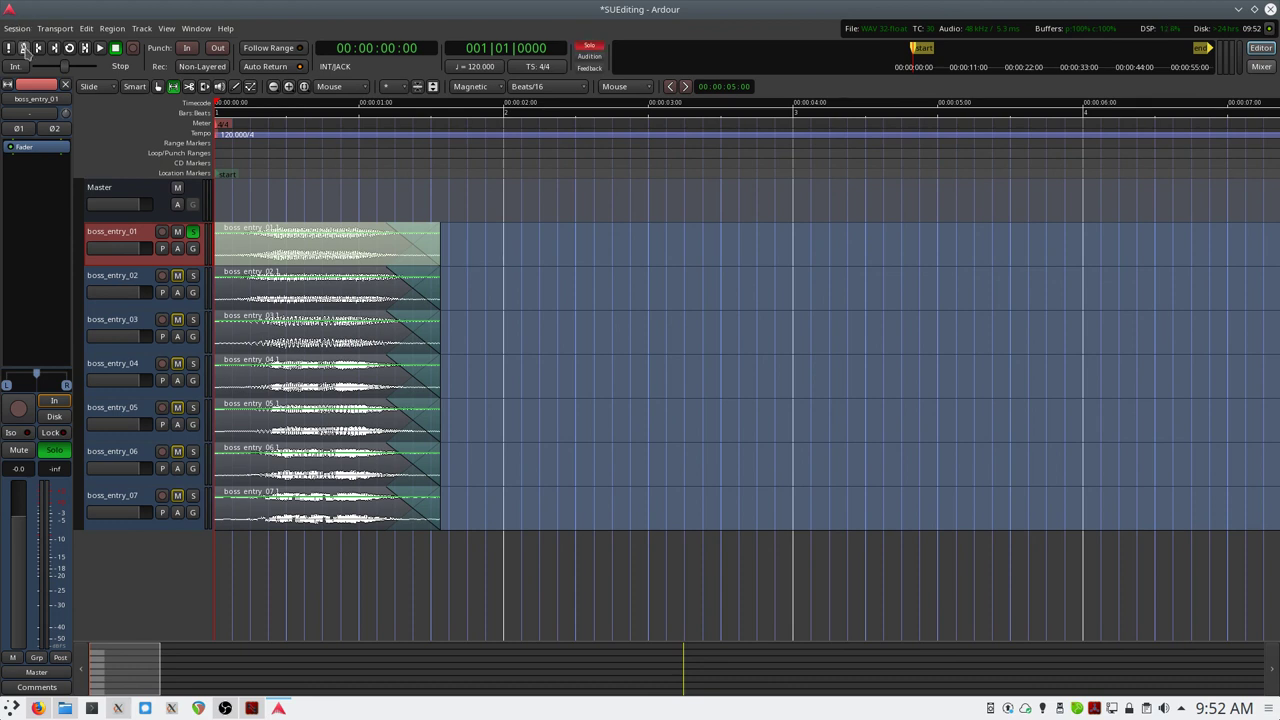
# - Open the export settings for the selected range and set the file name label to boss_entry_01
pyautogui.hotkey('alt', 'e')
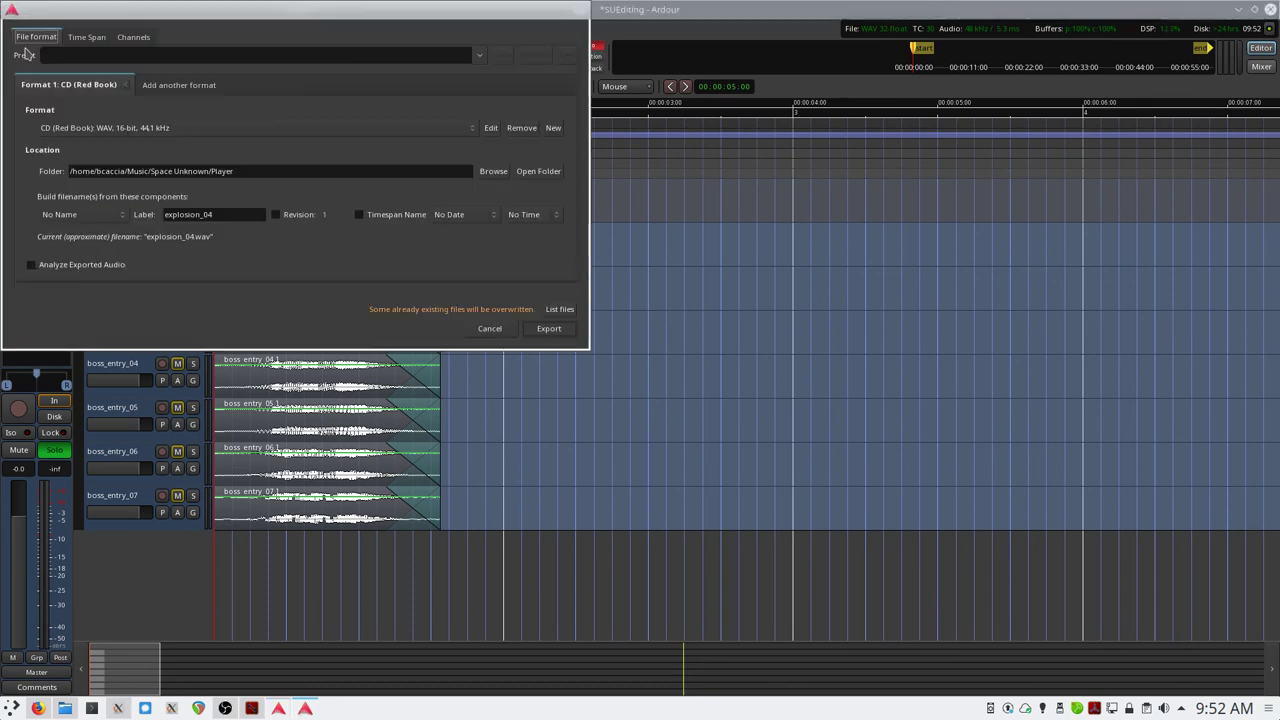
pyautogui.moveTo(300, 14); pyautogui.dragTo(384, 167)
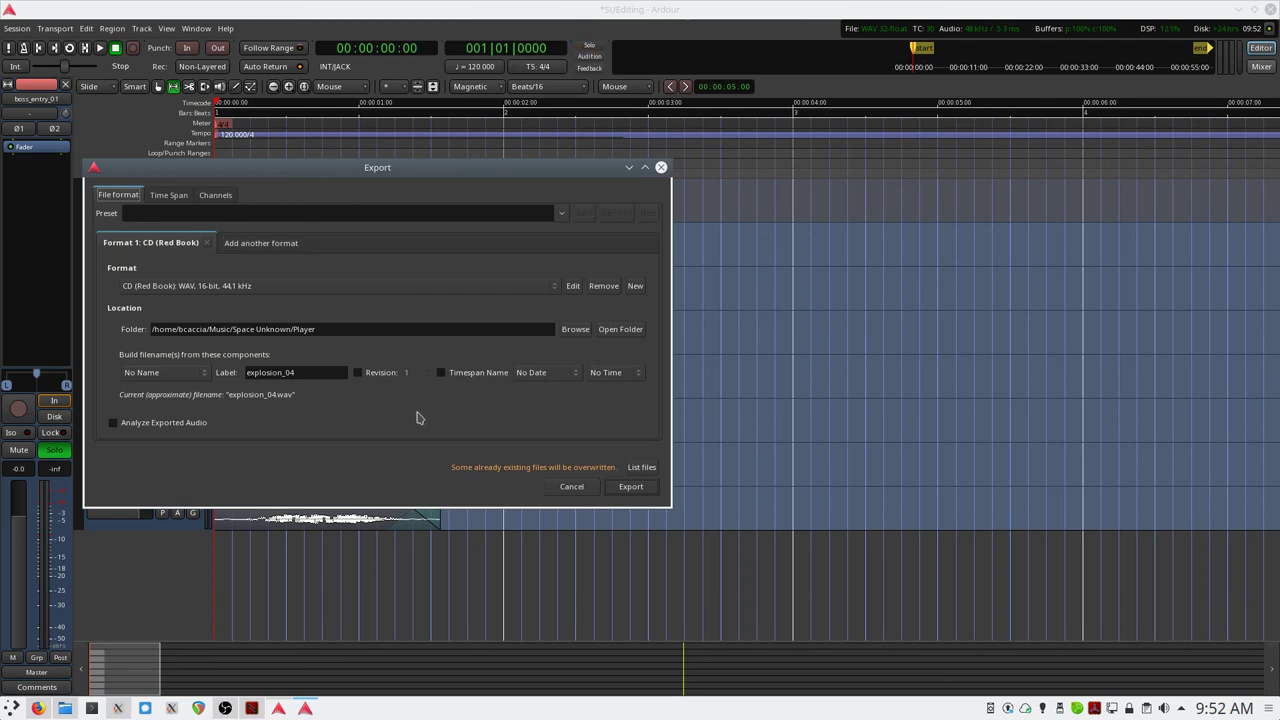
pyautogui.doubleClick(318, 372)
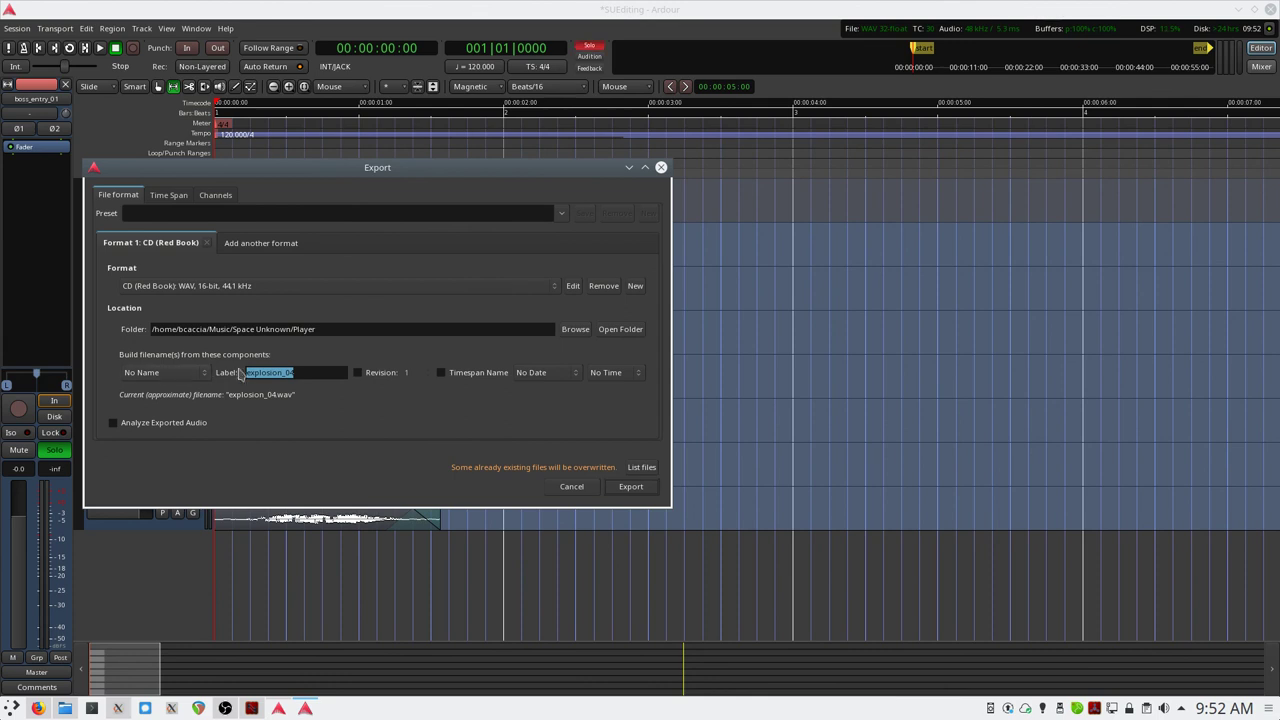
pyautogui.write('boss_entry')
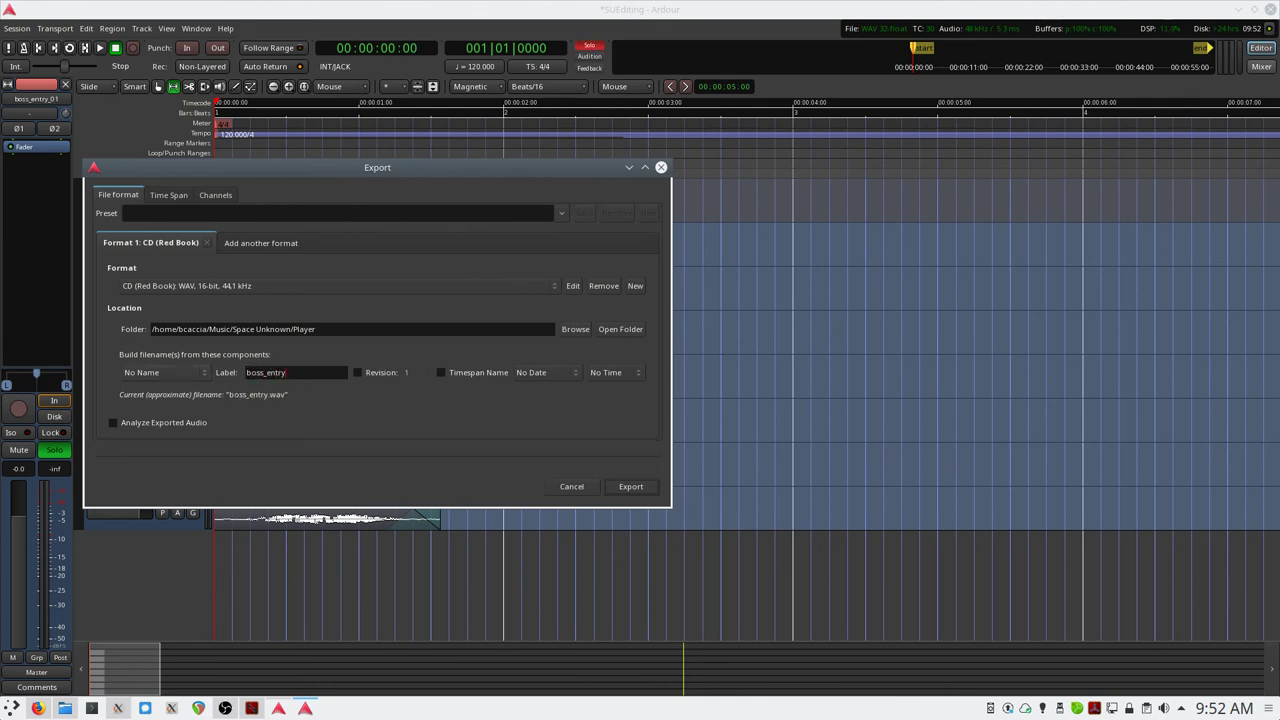
pyautogui.write('_01')
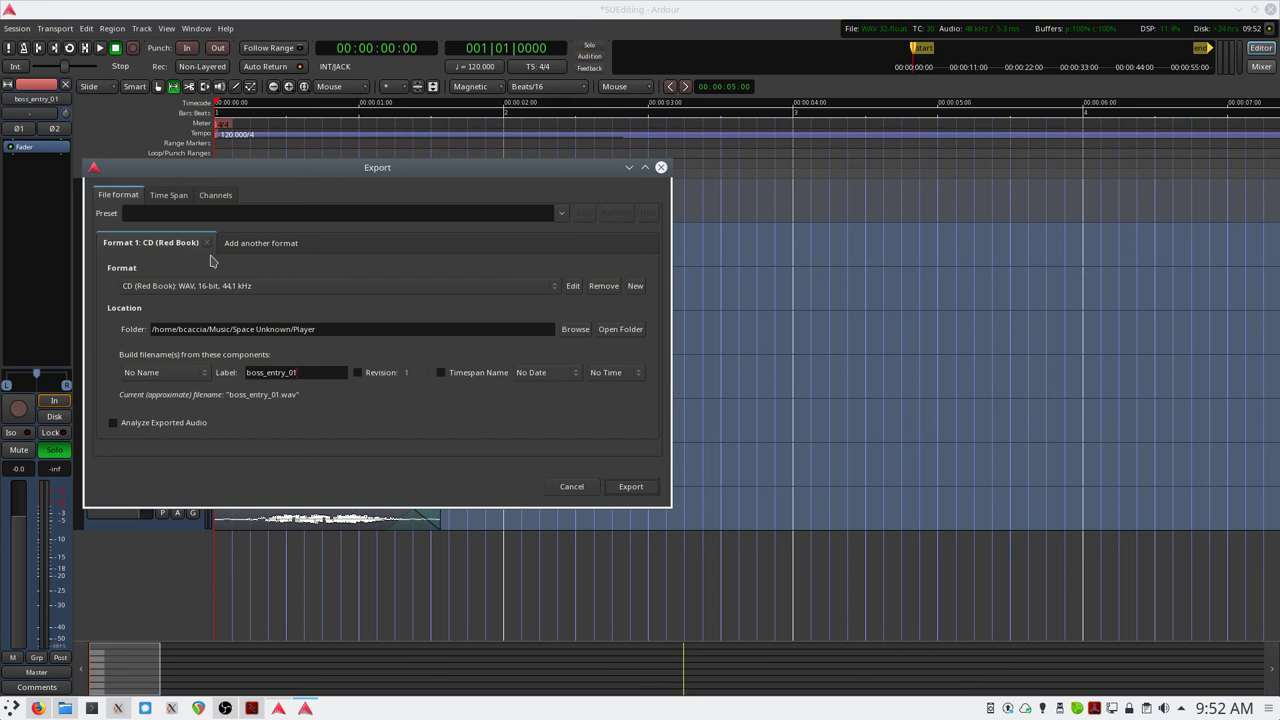
# - Start an export using the session time span instead of the Selection range, and stop the export
pyautogui.click(167, 196)
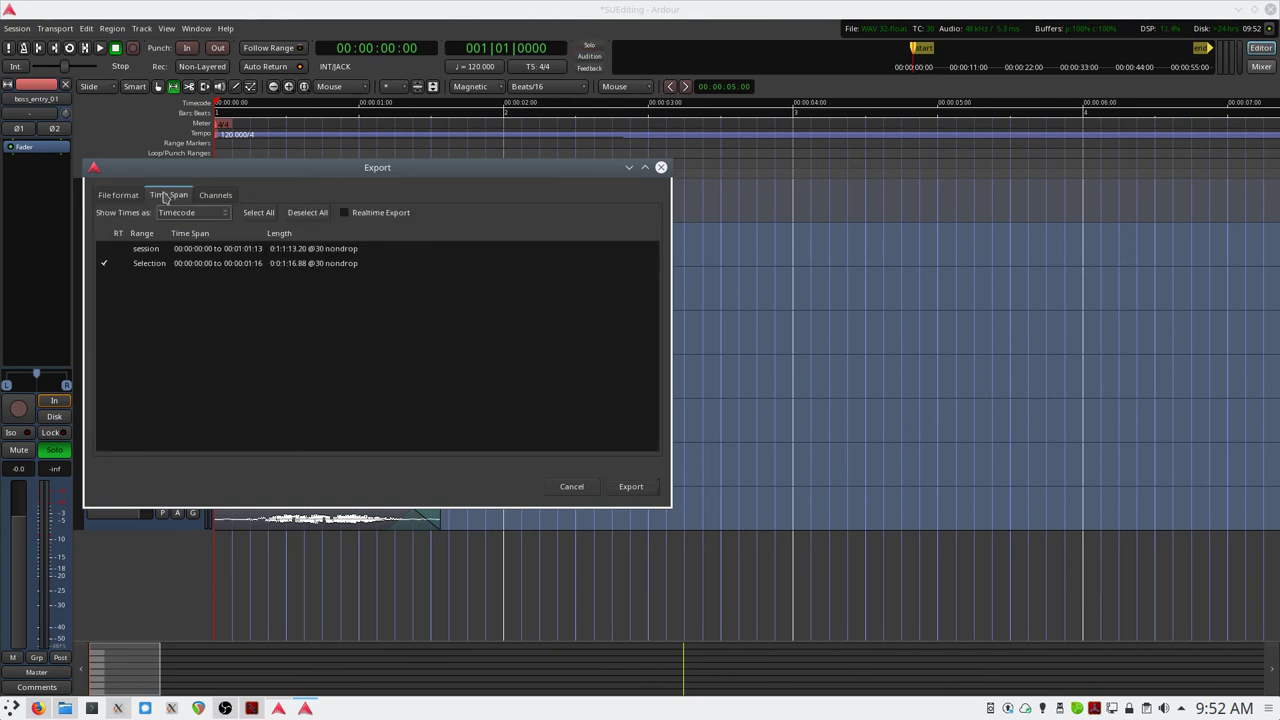
pyautogui.click(104, 265)
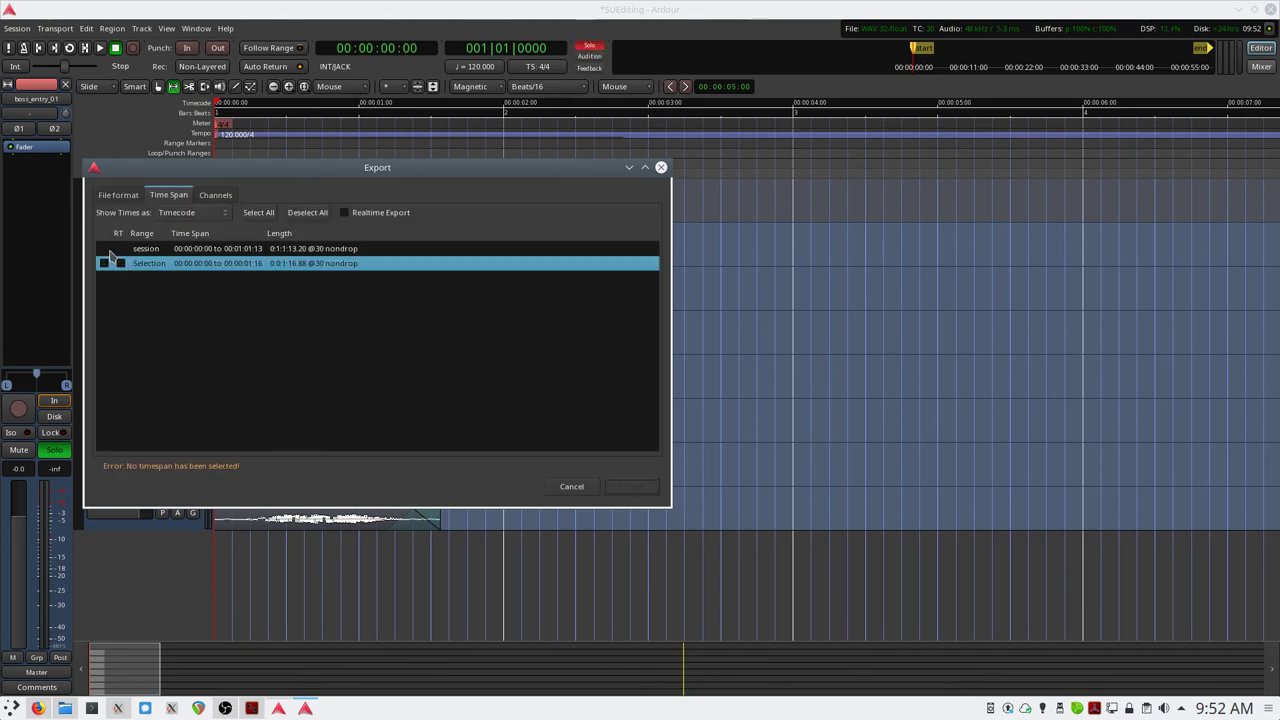
pyautogui.click(104, 249)
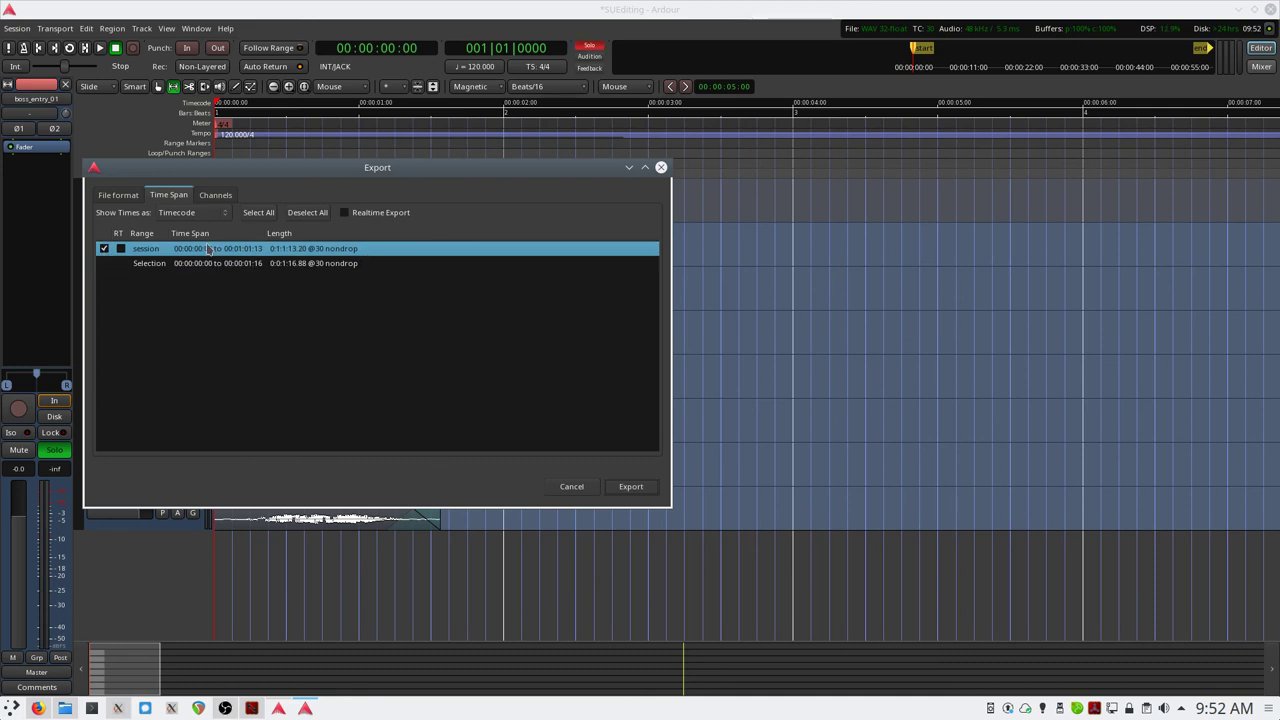
pyautogui.click(628, 487)
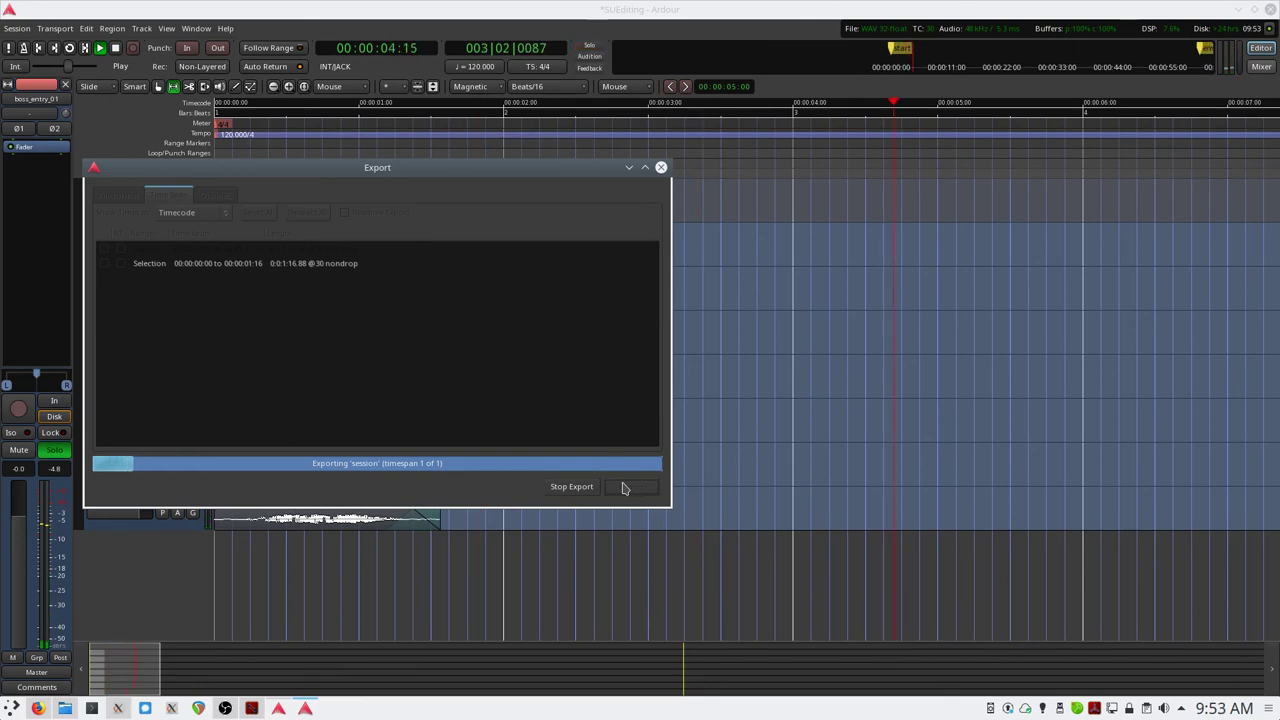
pyautogui.click(569, 488)
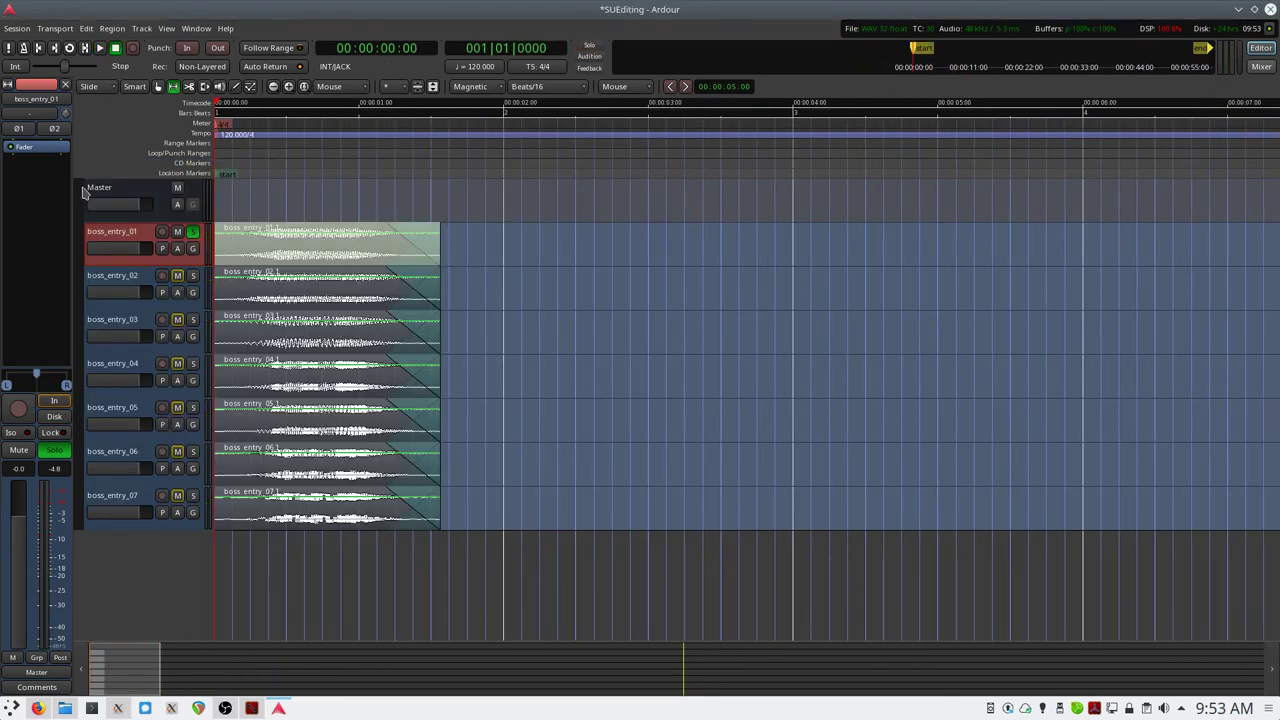
# - Export boss_entry_01 with only the Selection time span enabled instead of session, keeping a single CD (Red Book) format
pyautogui.hotkey('alt', 'e')
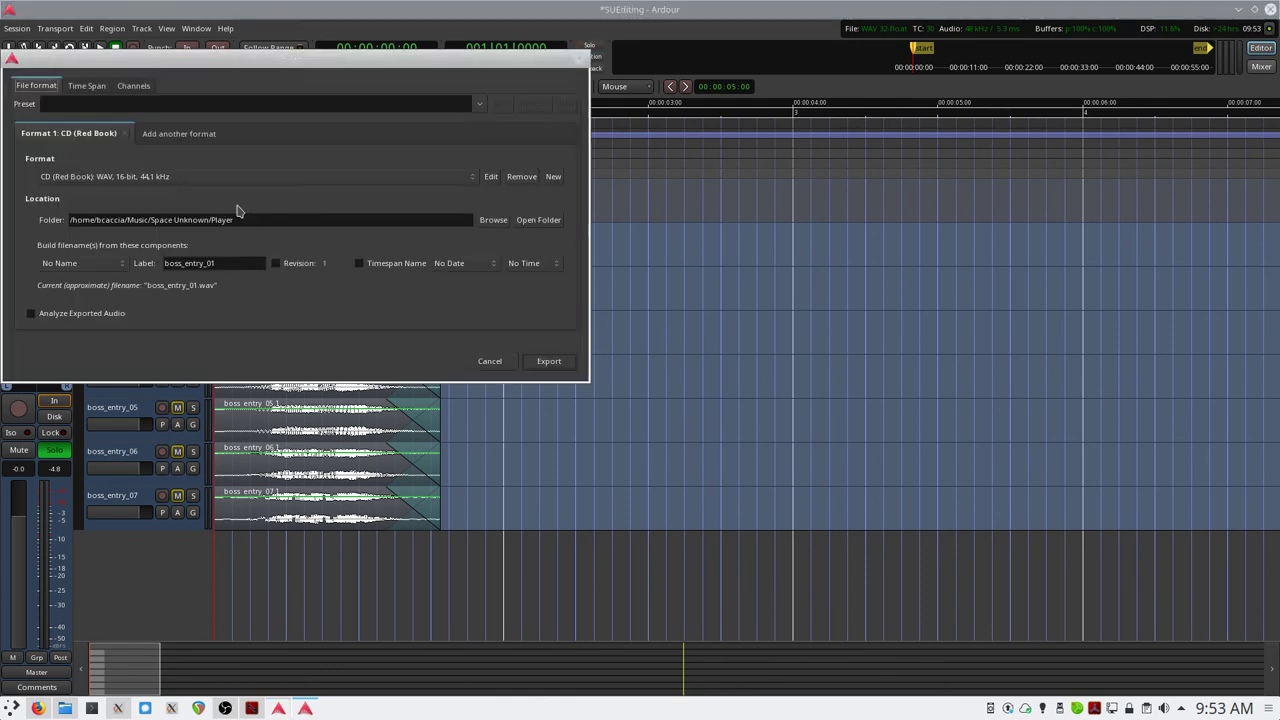
pyautogui.click(170, 134)
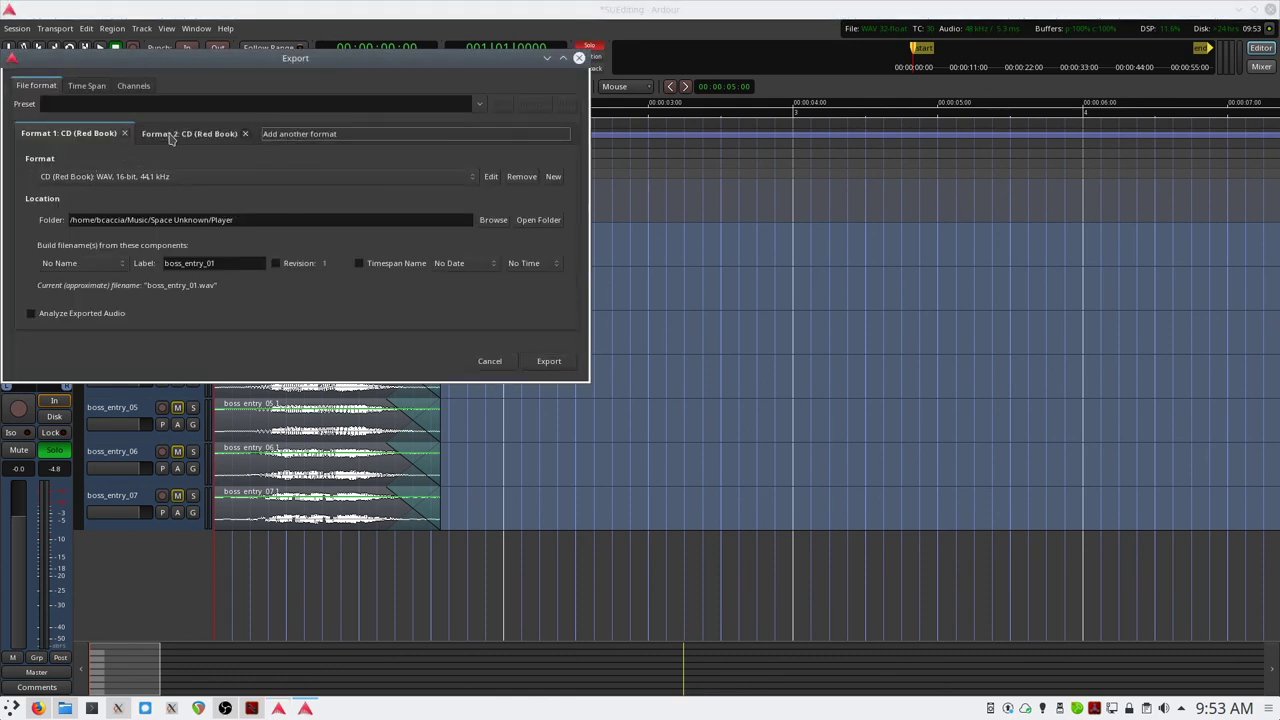
pyautogui.click(245, 134)
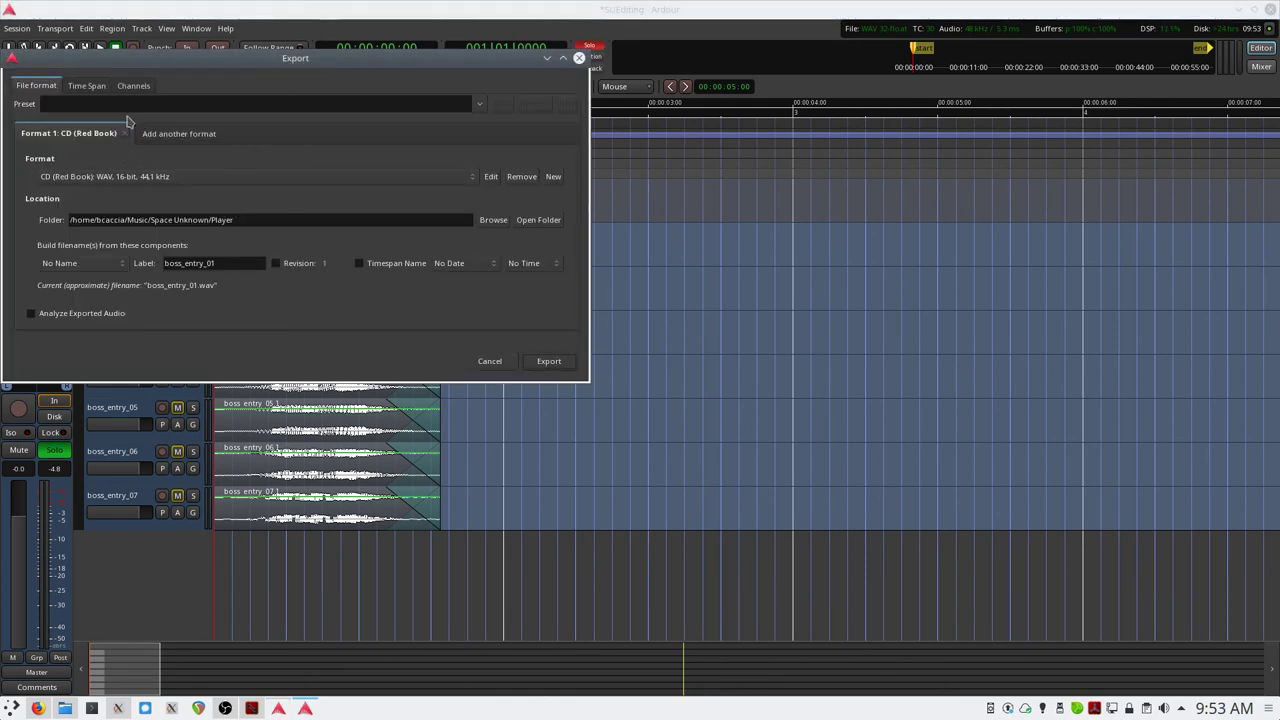
pyautogui.click(82, 87)
pyautogui.click(22, 140)
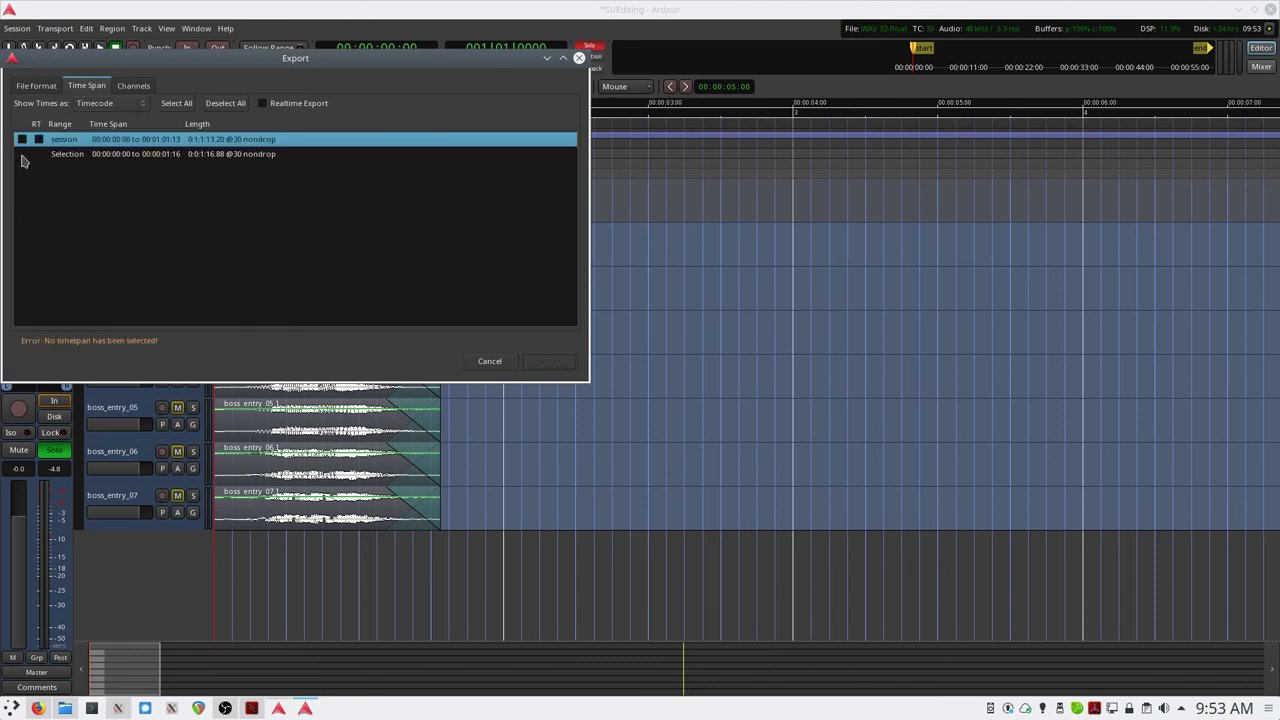
pyautogui.click(22, 154)
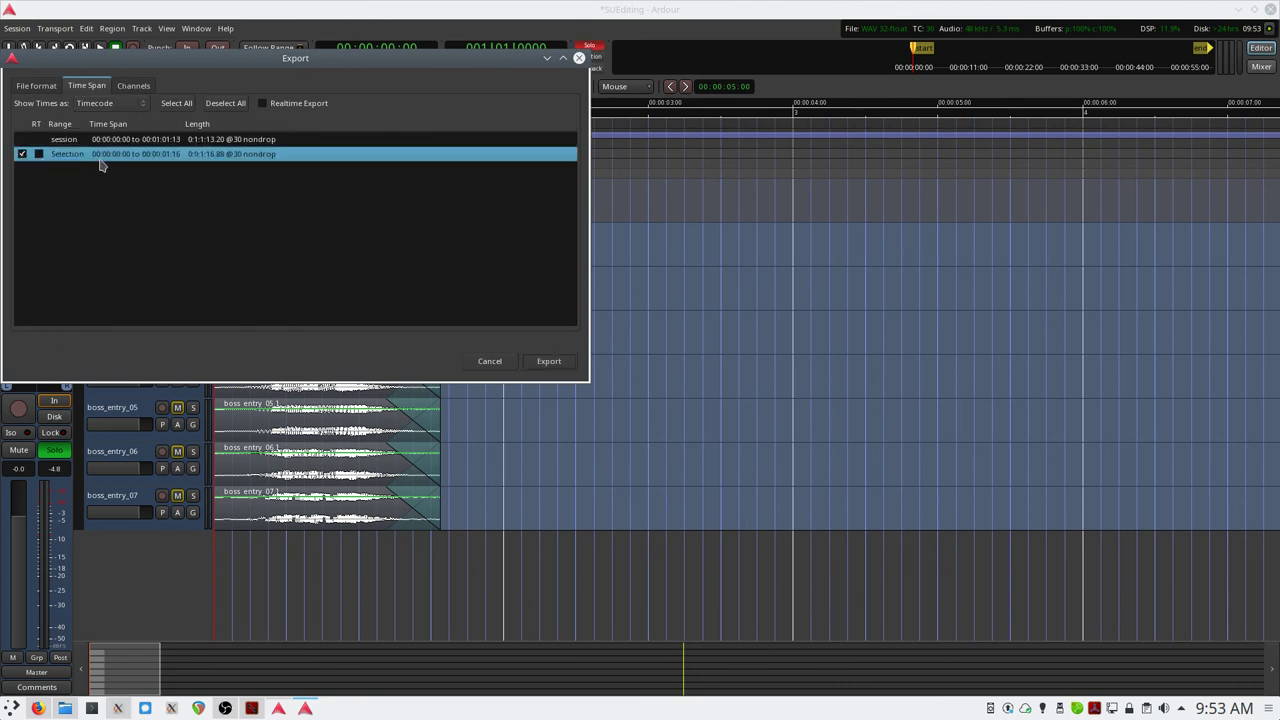
pyautogui.click(549, 362)
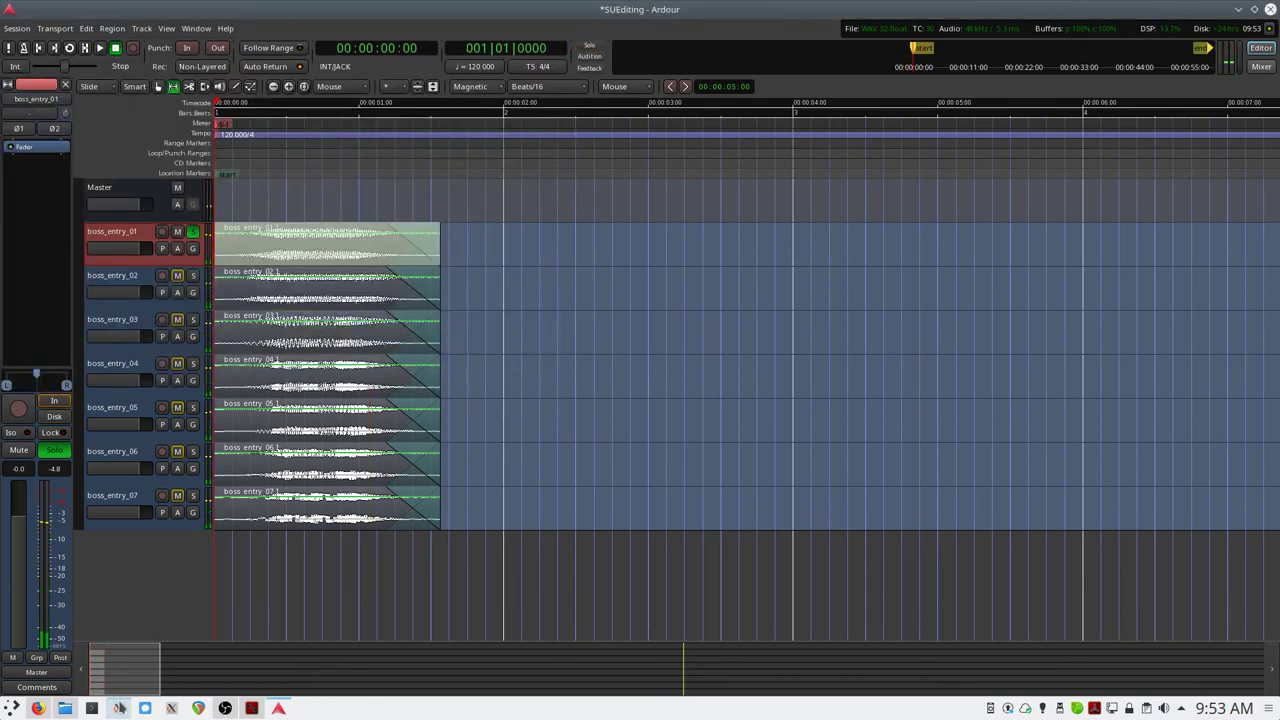
# - Switch to the Dolphin file manager and check the export folder of the SUEditing session under Music/Ardour Sessions for the exported file
pyautogui.click(64, 708)
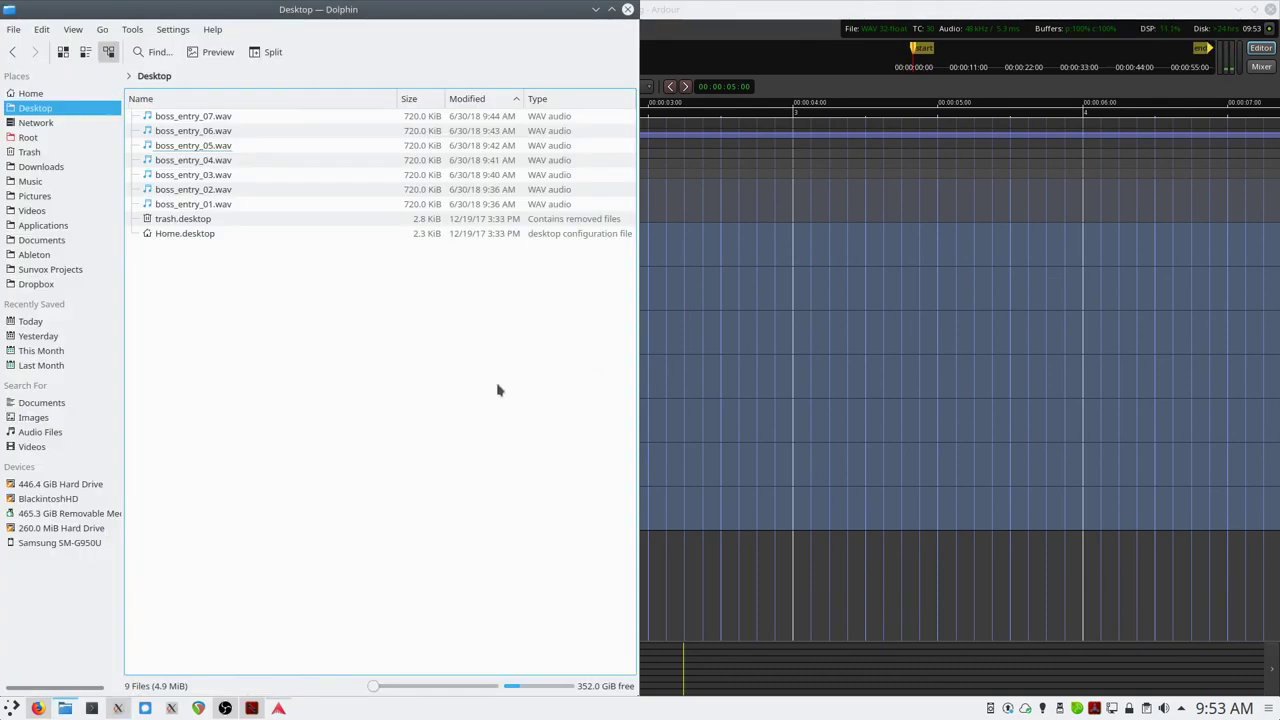
pyautogui.click(45, 181)
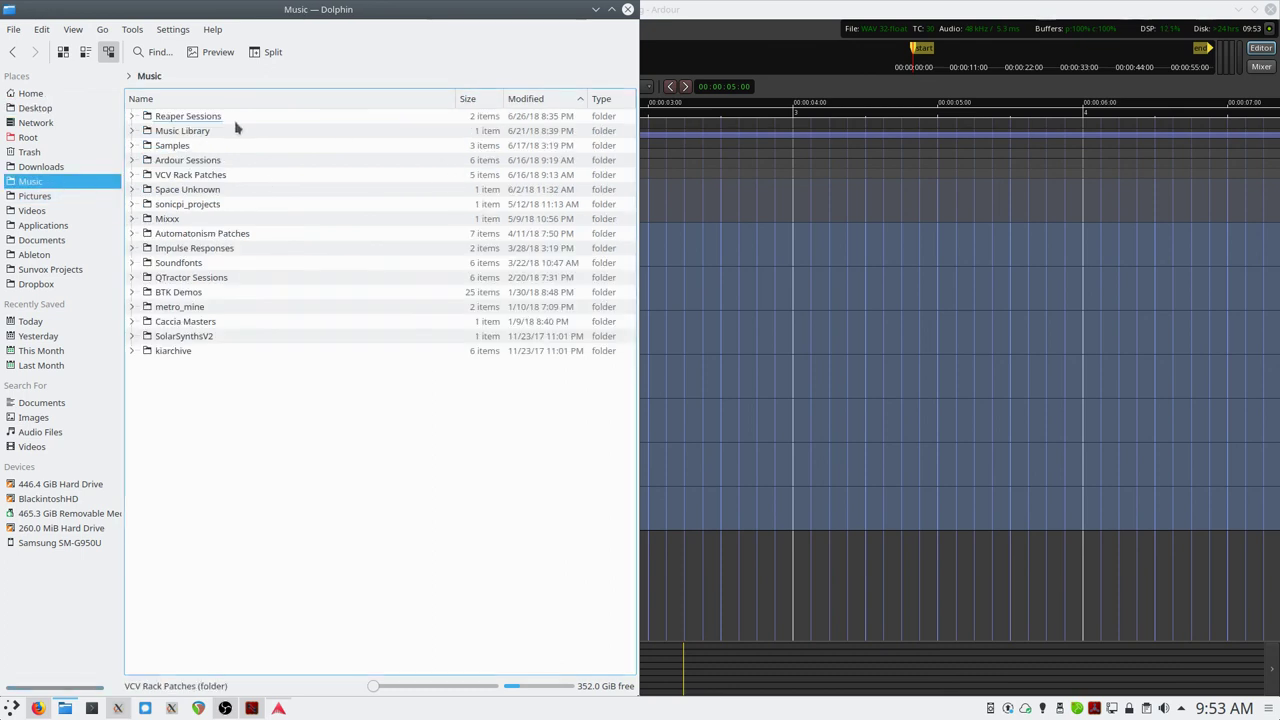
pyautogui.click(190, 161)
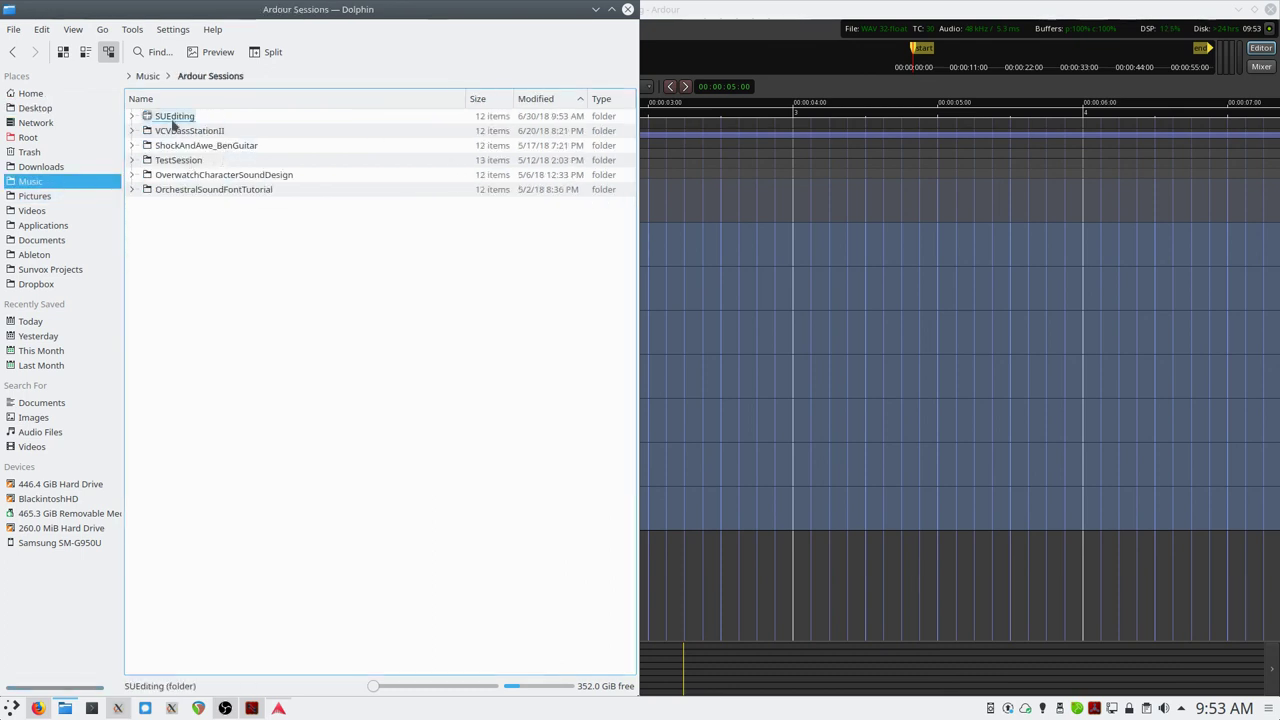
pyautogui.click(173, 120)
pyautogui.click(178, 200)
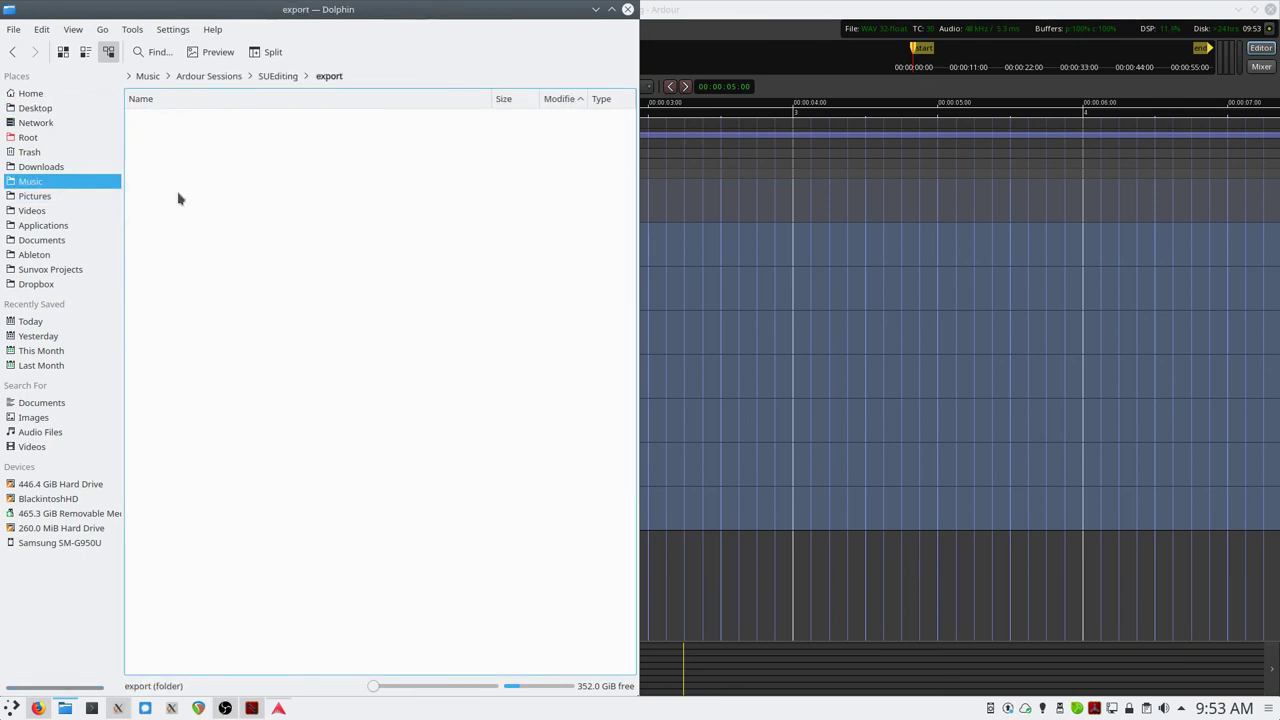
pyautogui.click(220, 82)
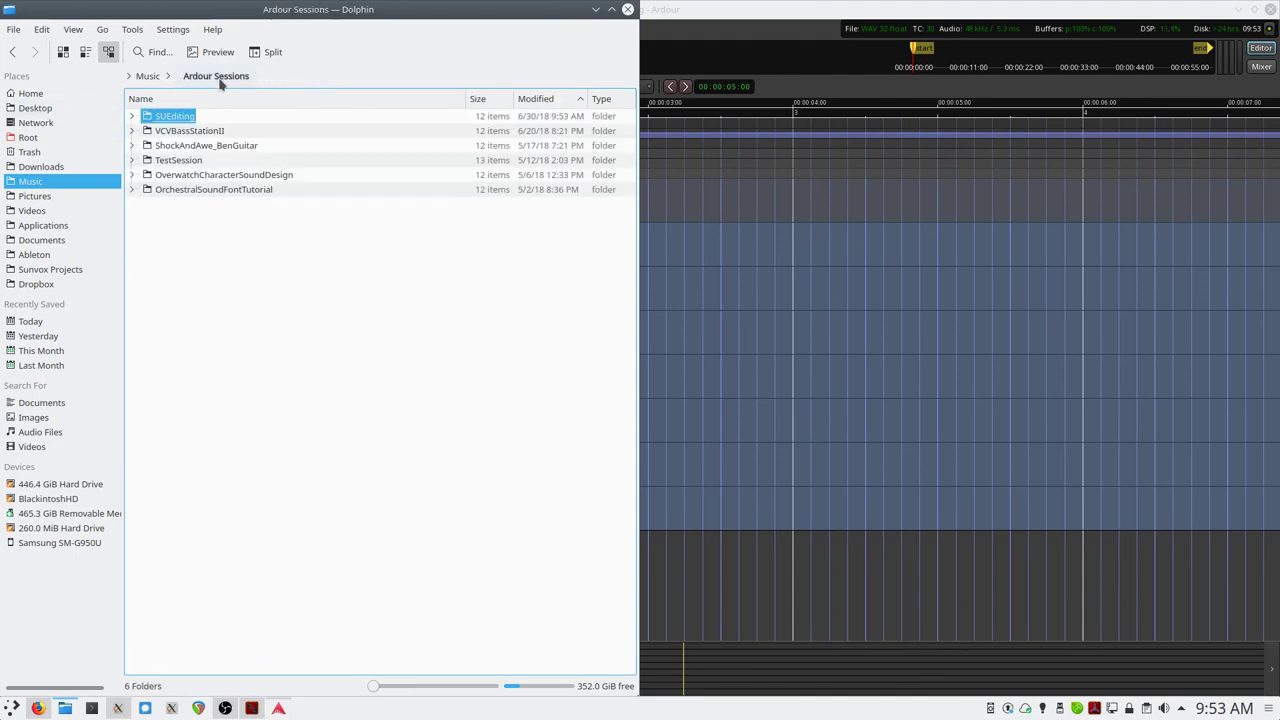
pyautogui.moveTo(398, 9)
pyautogui.mouseDown()
pyautogui.moveTo(447, 108)
pyautogui.moveTo(456, 162)
pyautogui.moveTo(392, 37)
pyautogui.moveTo(392, 9)
pyautogui.mouseUp()
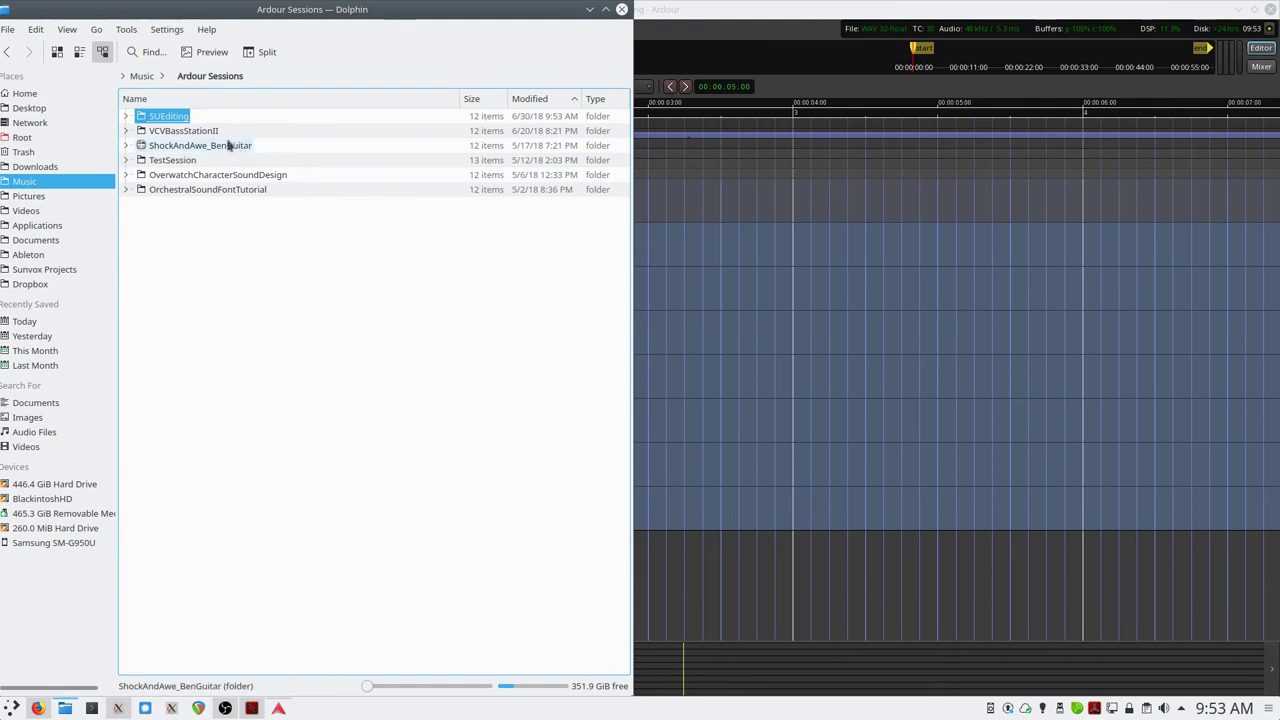
pyautogui.click(178, 118)
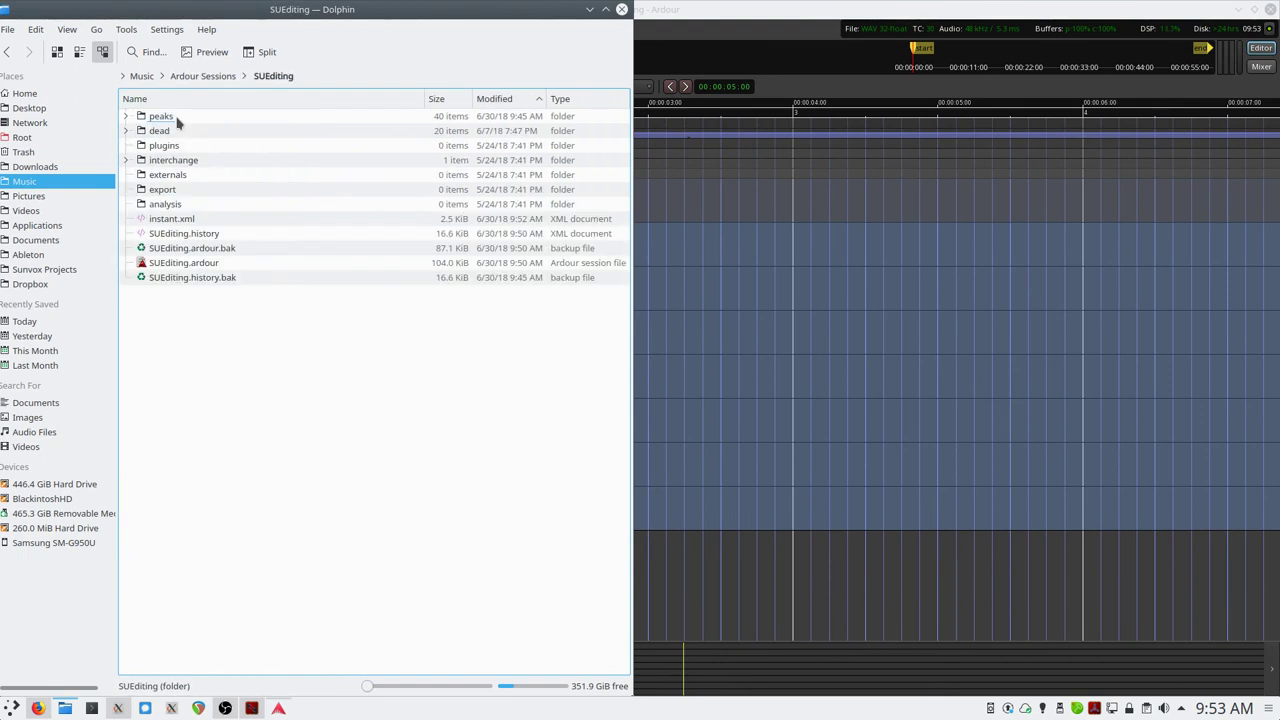
pyautogui.click(175, 196)
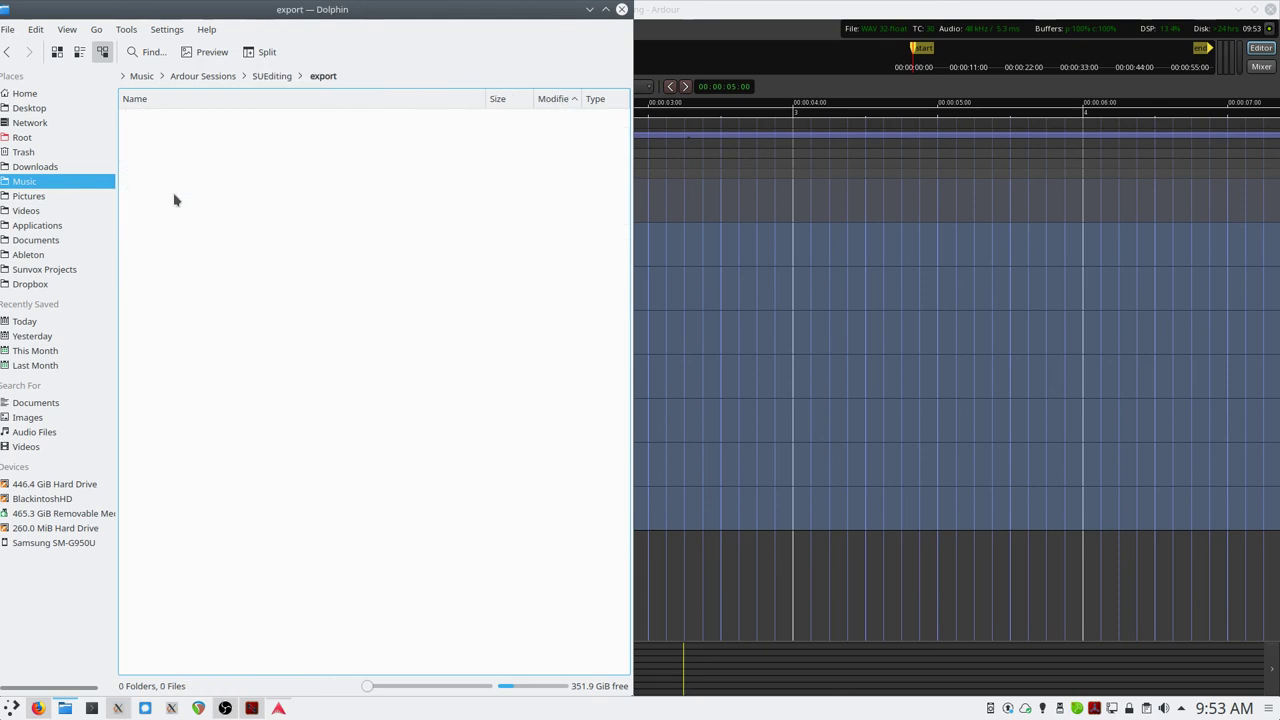
# - Switch back to Ardour, check the destination folder in the export settings, and close them without exporting
pyautogui.click(707, 32)
pyautogui.hotkey('alt', 'e')
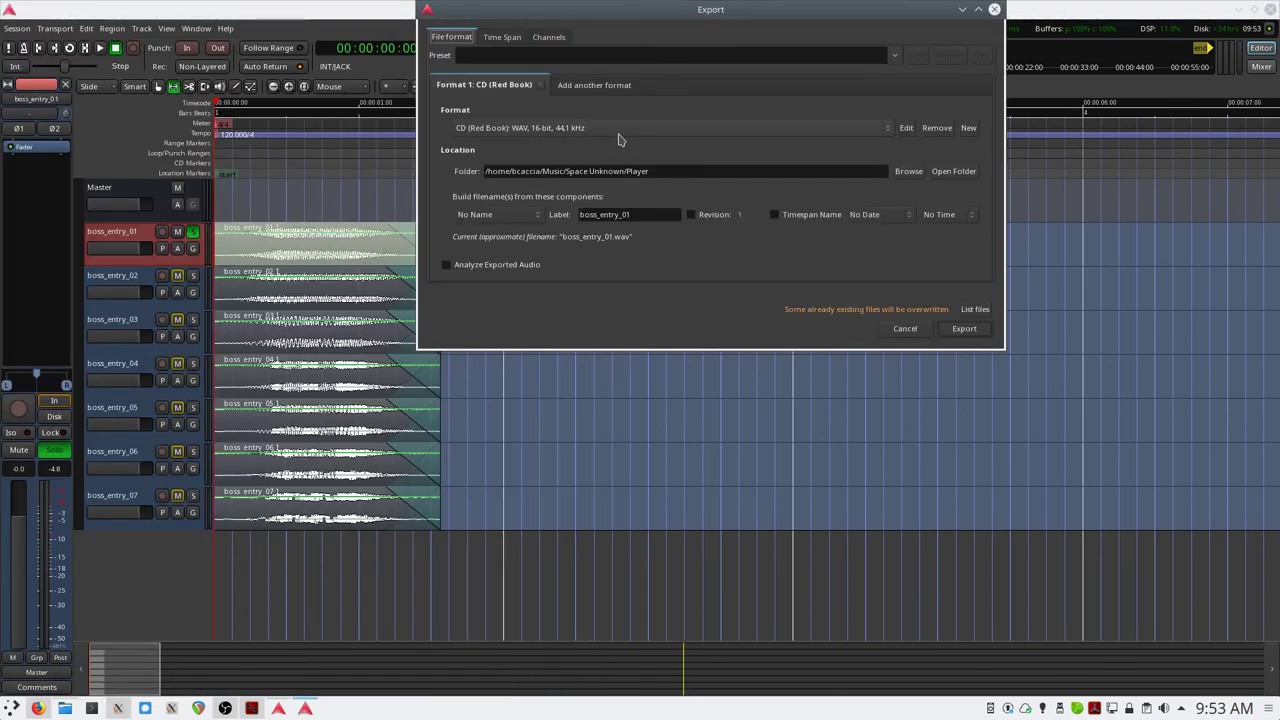
pyautogui.click(659, 171)
pyautogui.click(910, 333)
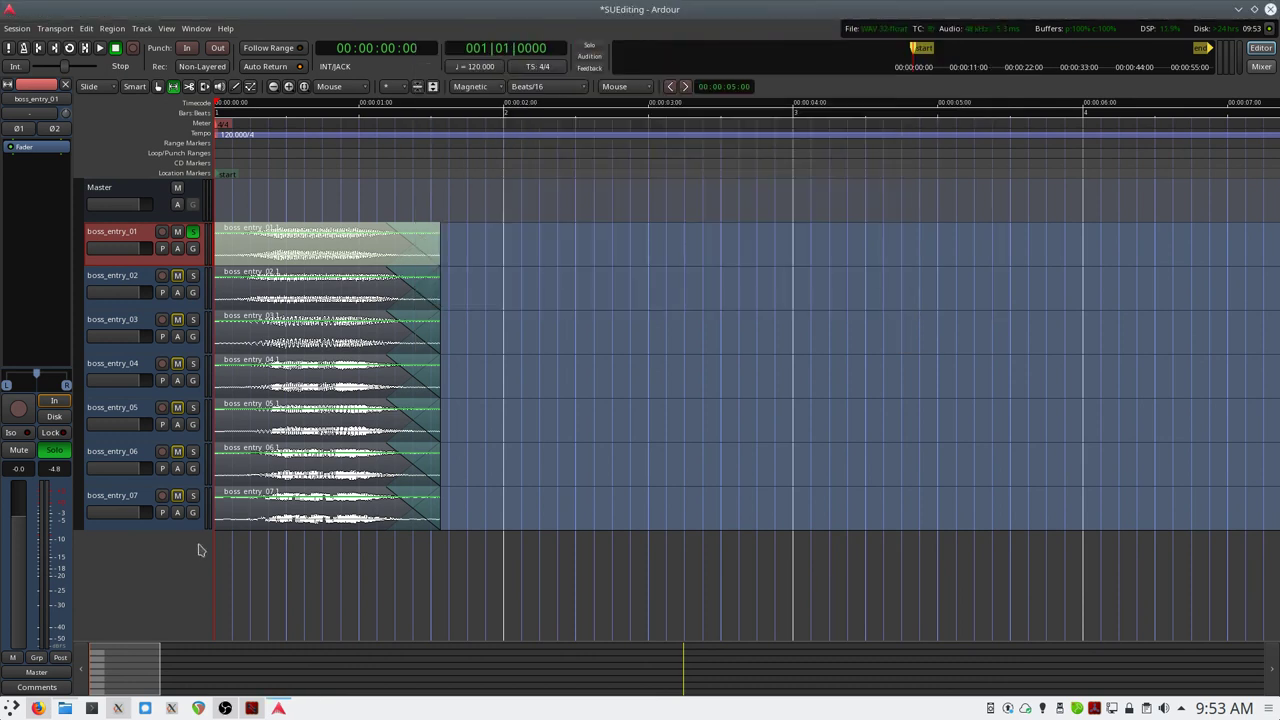
# - Return to the Dolphin file manager and go up from the export folder to Ardour Sessions
pyautogui.click(64, 708)
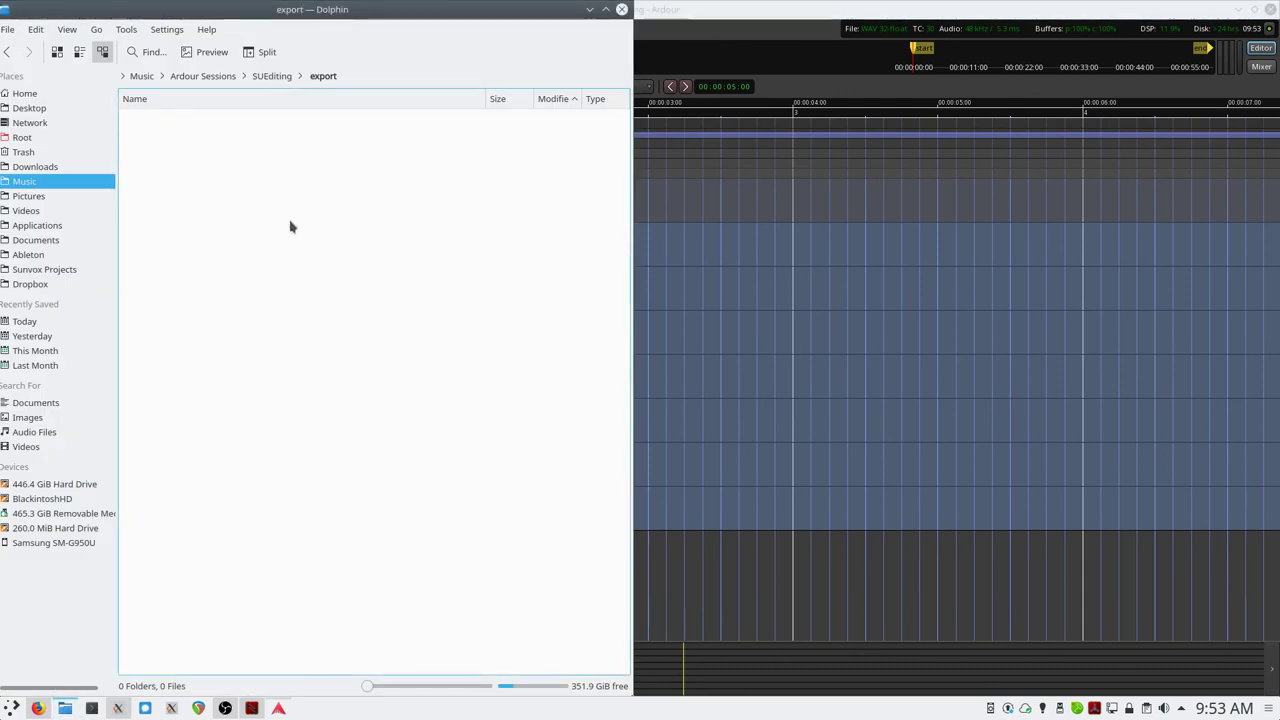
pyautogui.click(8, 52)
pyautogui.click(9, 57)
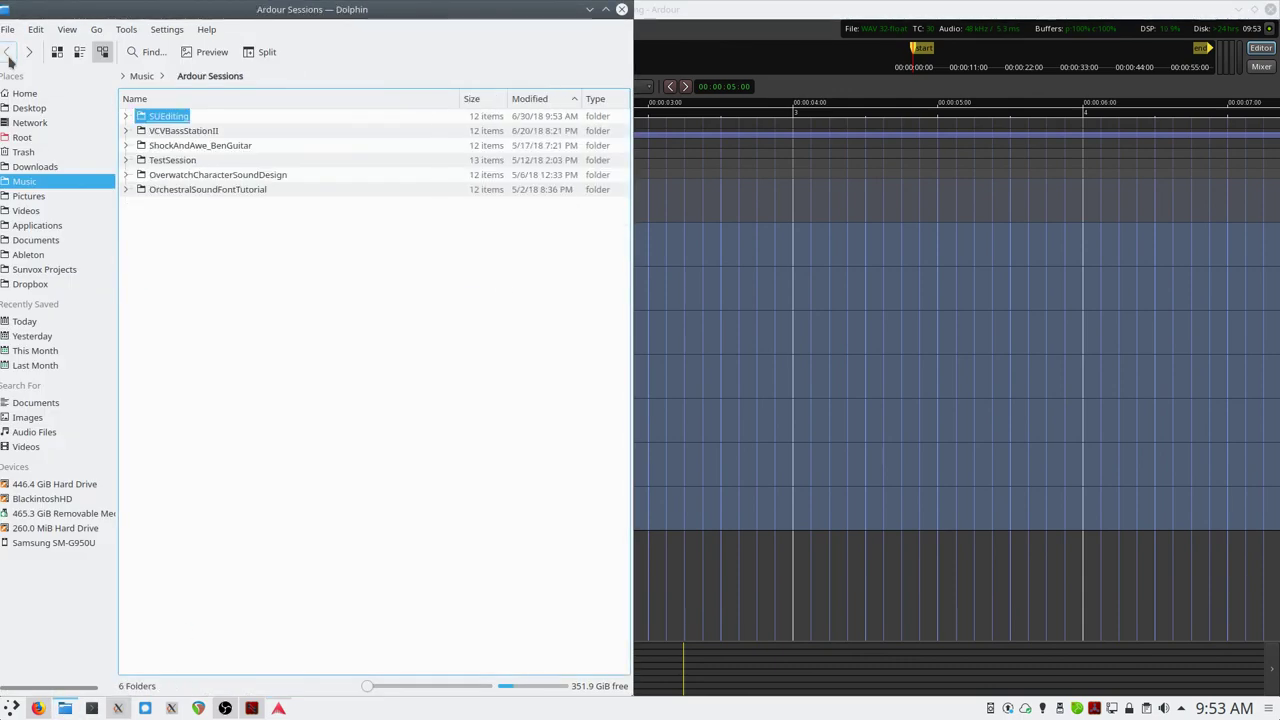
pyautogui.click(9, 57)
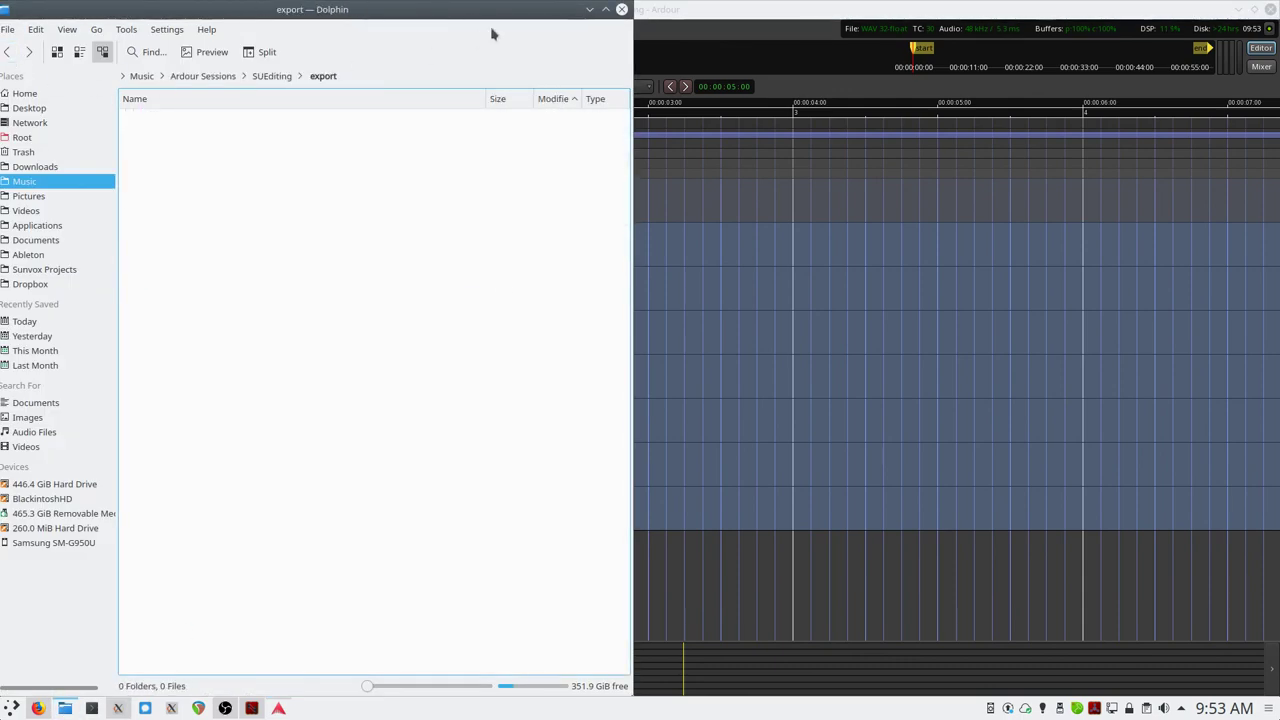
pyautogui.moveTo(446, 14); pyautogui.dragTo(538, 18)
pyautogui.click(300, 78)
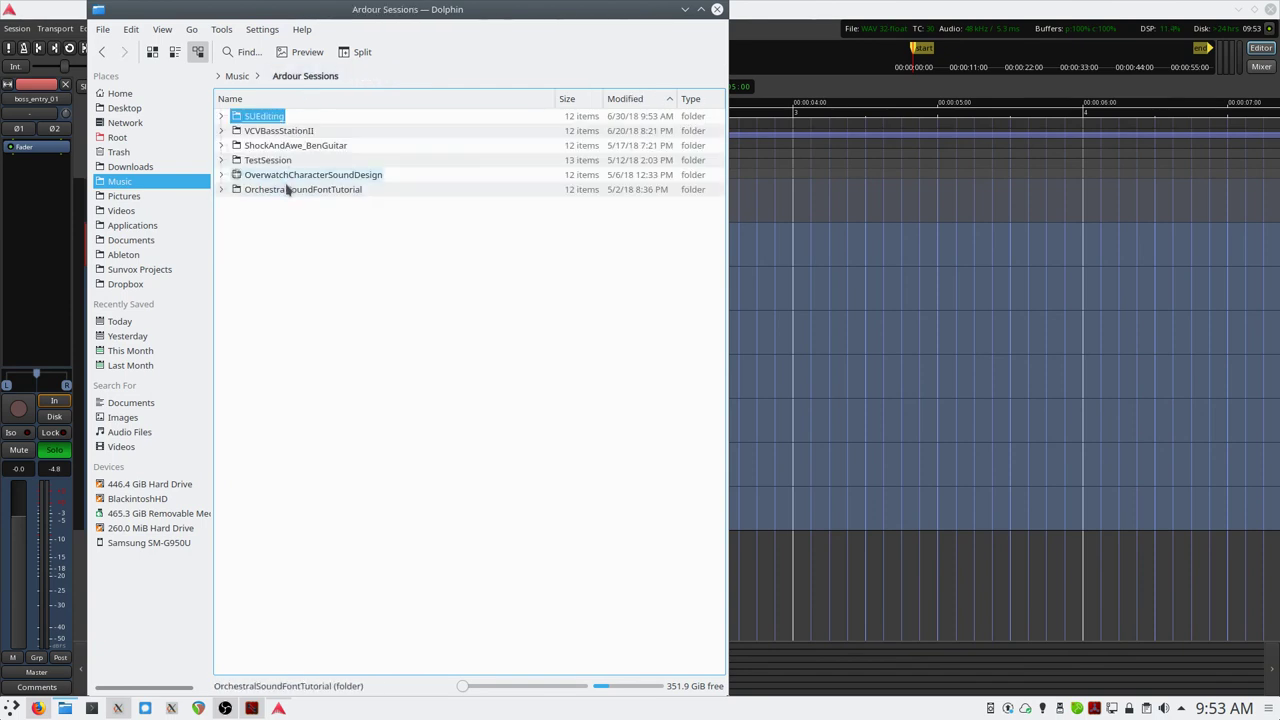
# - In the Music/Space Unknown/Player folder, move every file except boss_entry_01.wav to the trash
pyautogui.click(238, 78)
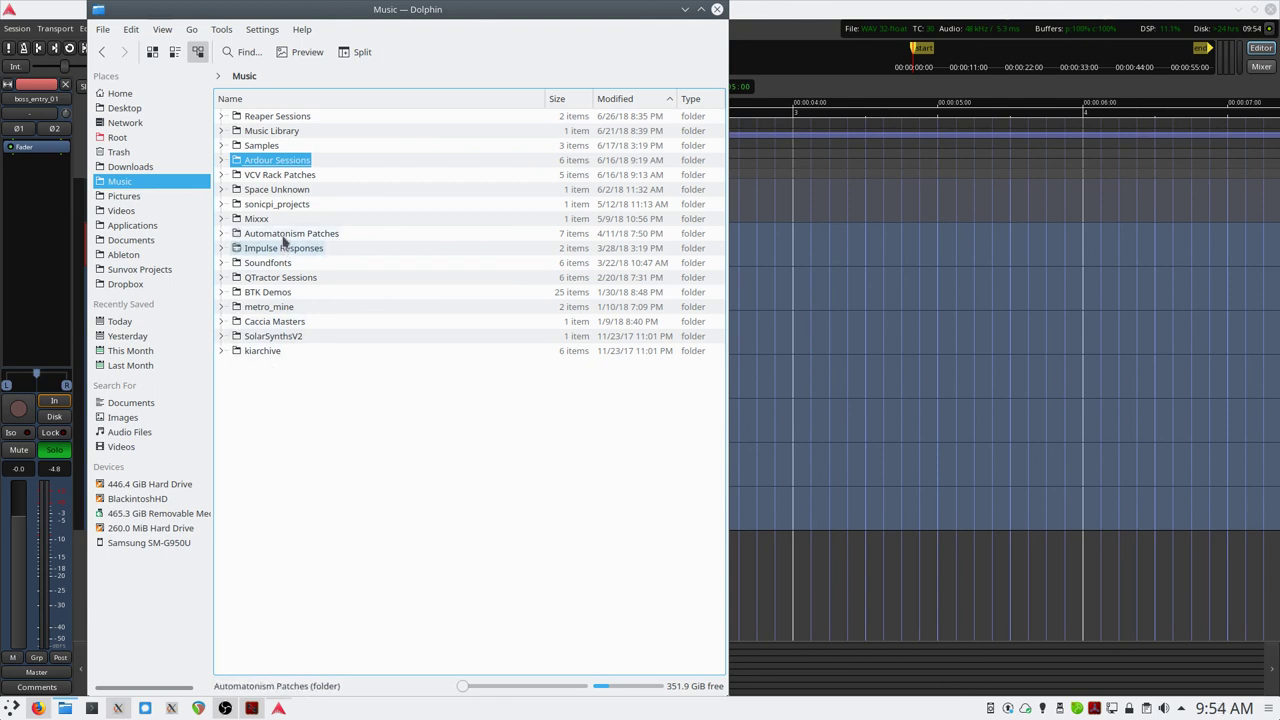
pyautogui.click(277, 192)
pyautogui.click(254, 117)
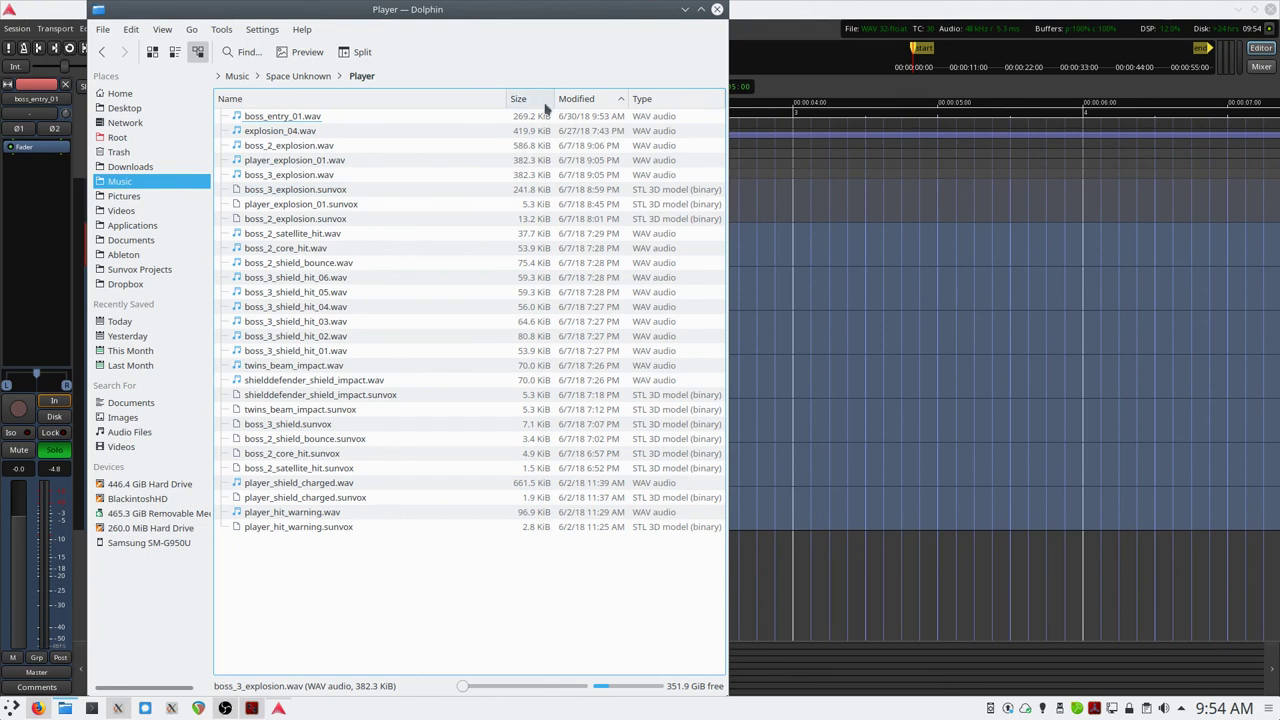
pyautogui.moveTo(366, 134); pyautogui.dragTo(380, 545)
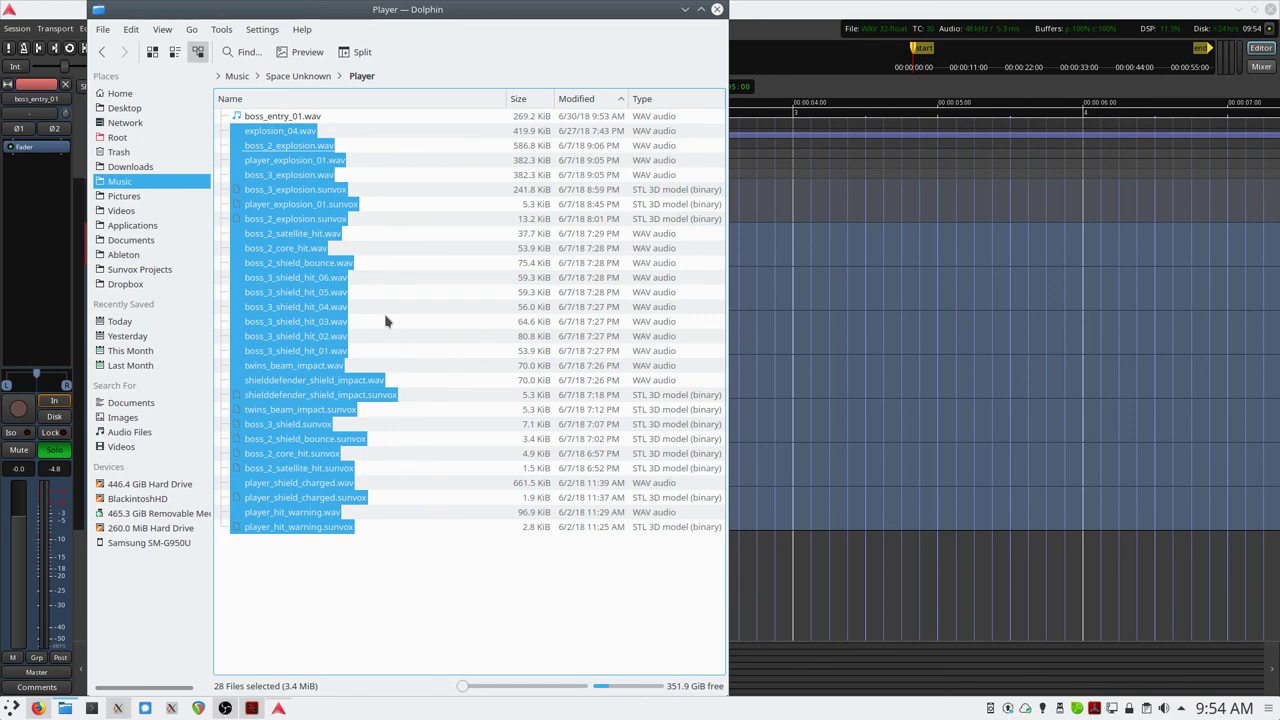
pyautogui.press('Delete')
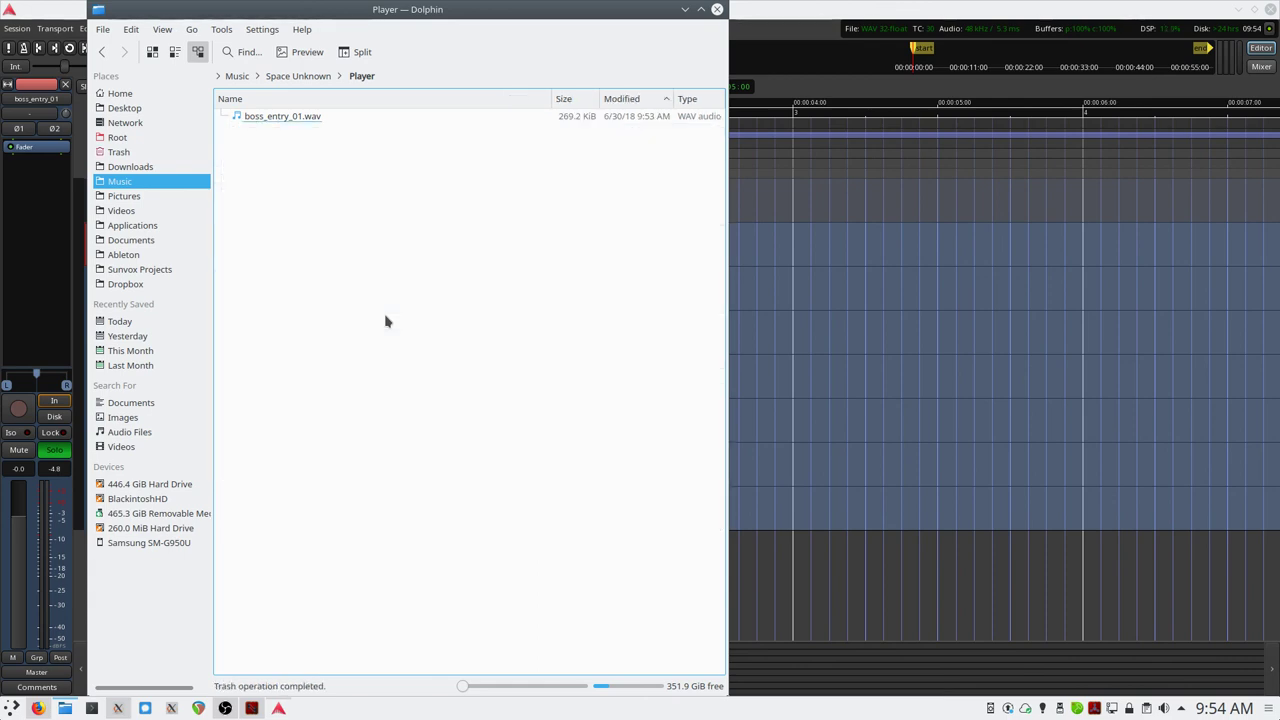
# - Play the exported boss_entry_01.wav in VLC media player, replay it once, and close the player
pyautogui.doubleClick(278, 118)
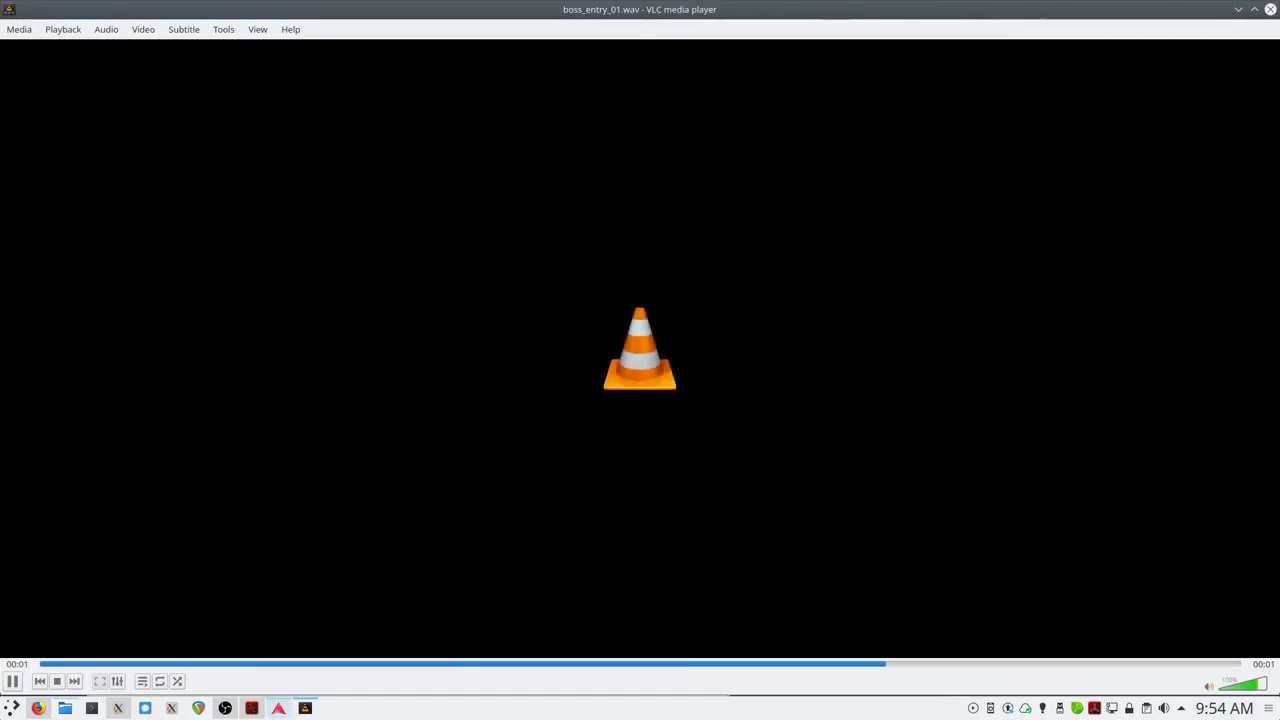
pyautogui.moveTo(322, 712)
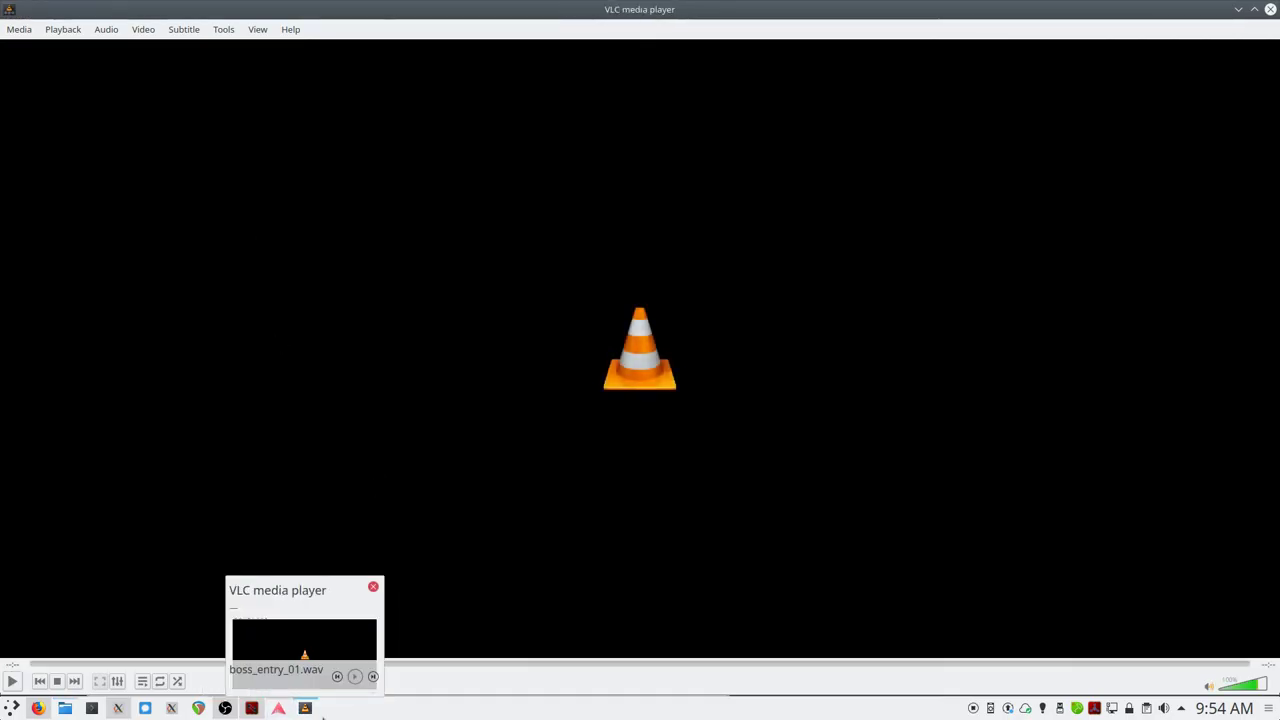
pyautogui.click(225, 708)
pyautogui.click(617, 31)
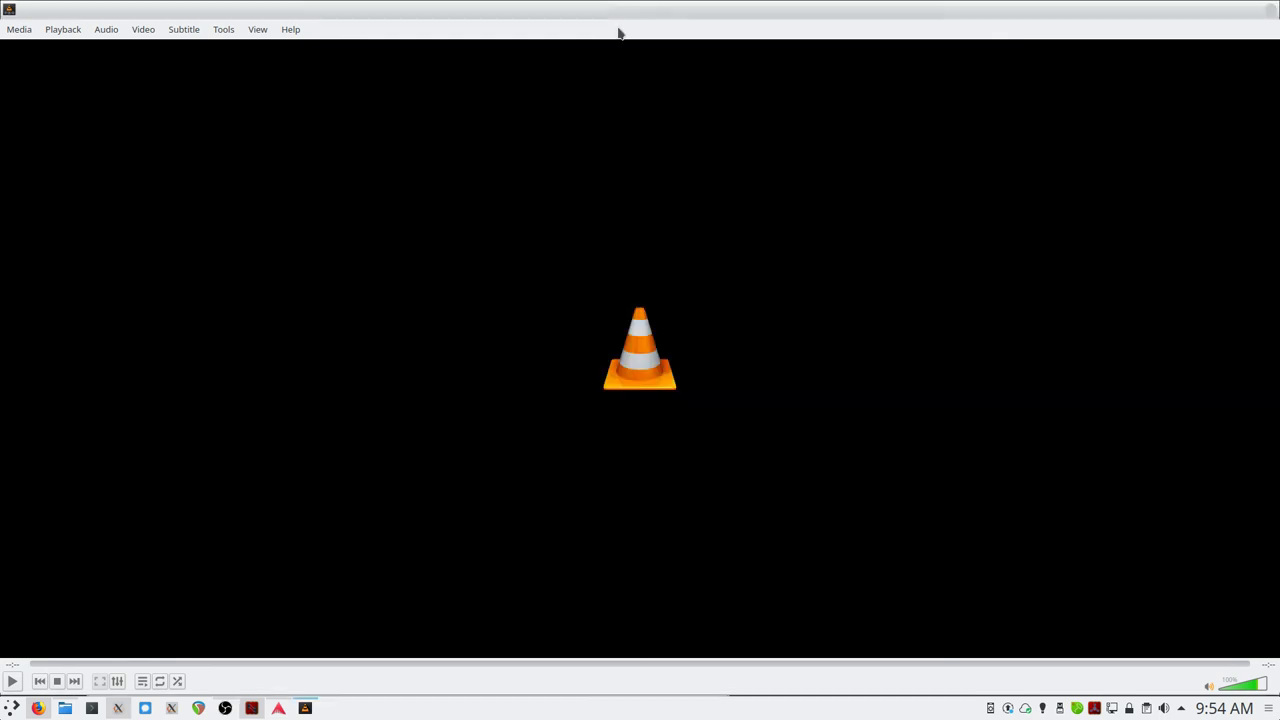
pyautogui.press('super+Left')
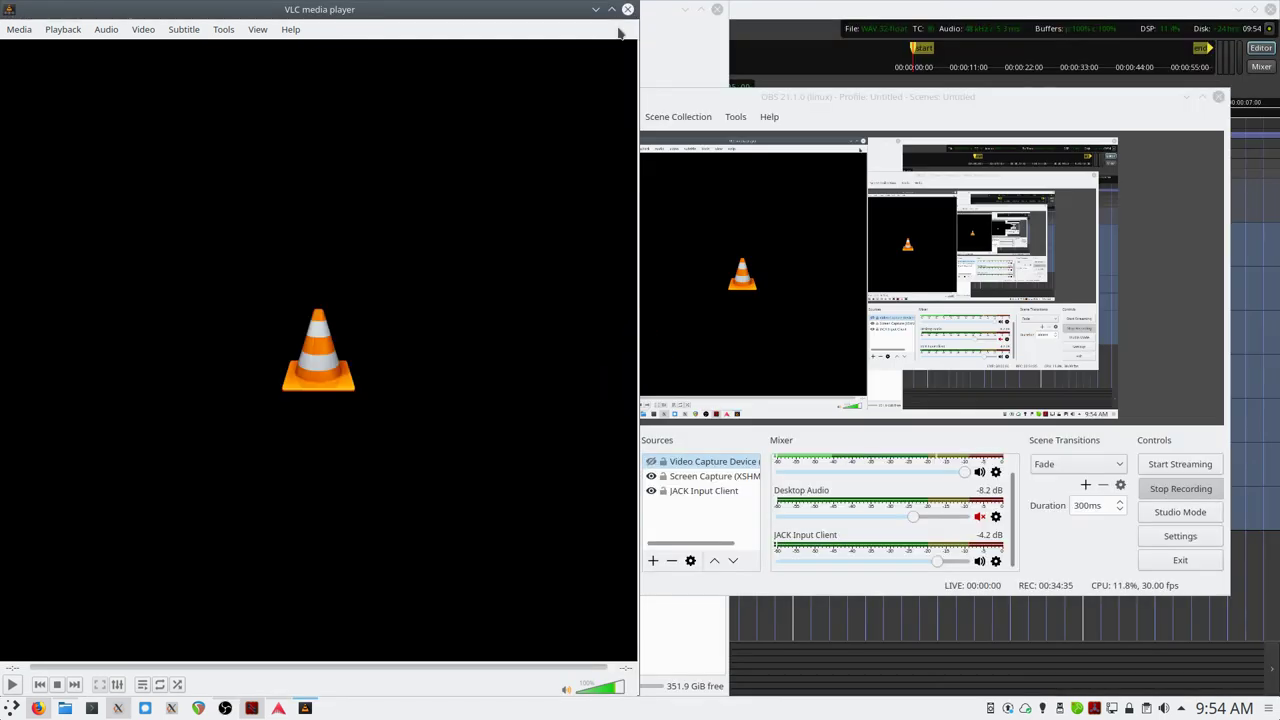
pyautogui.click(12, 686)
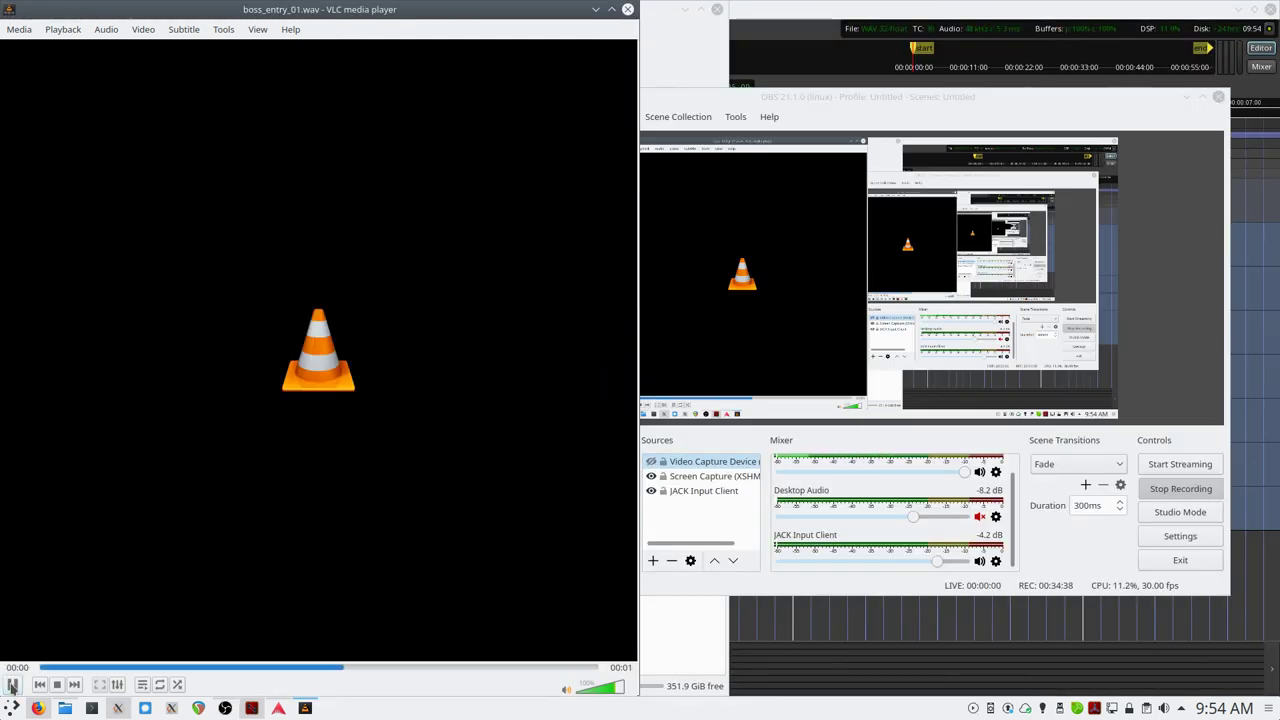
pyautogui.click(60, 685)
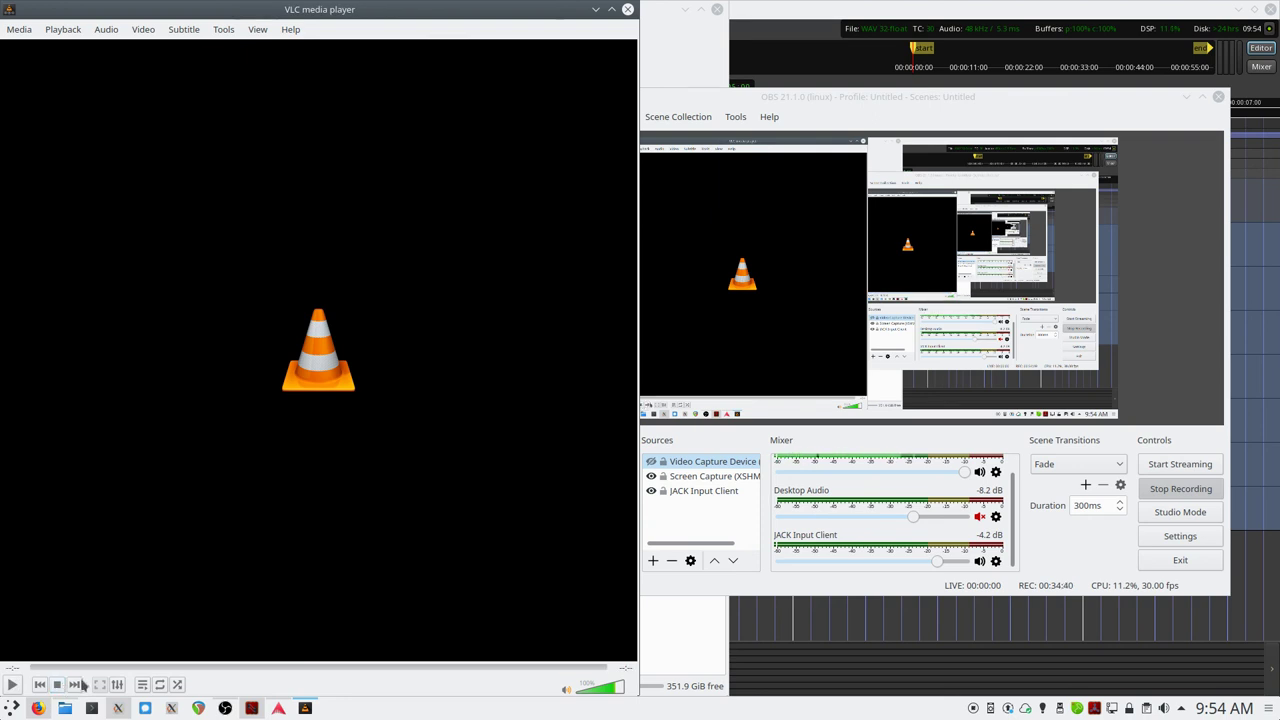
pyautogui.click(627, 9)
pyautogui.click(1187, 97)
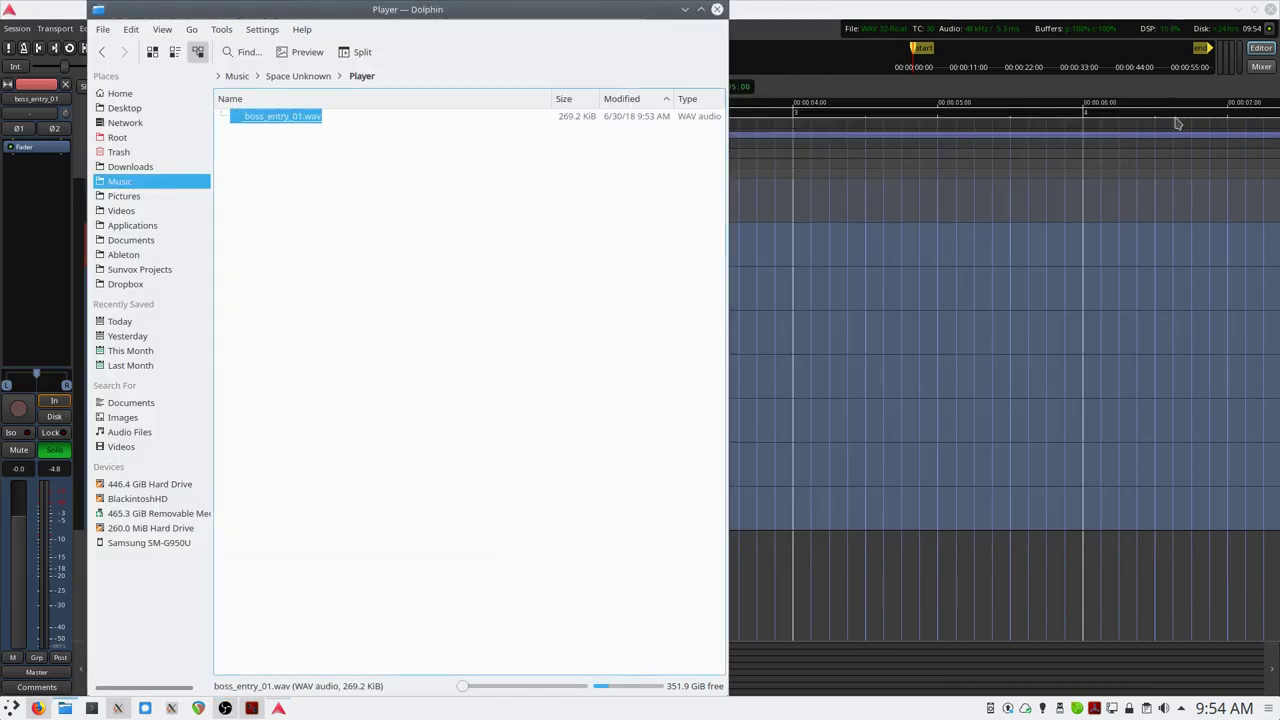
# - Switch back to Ardour, solo boss_entry_02 instead of boss_entry_01, and select a time range covering its whole region
pyautogui.click(785, 27)
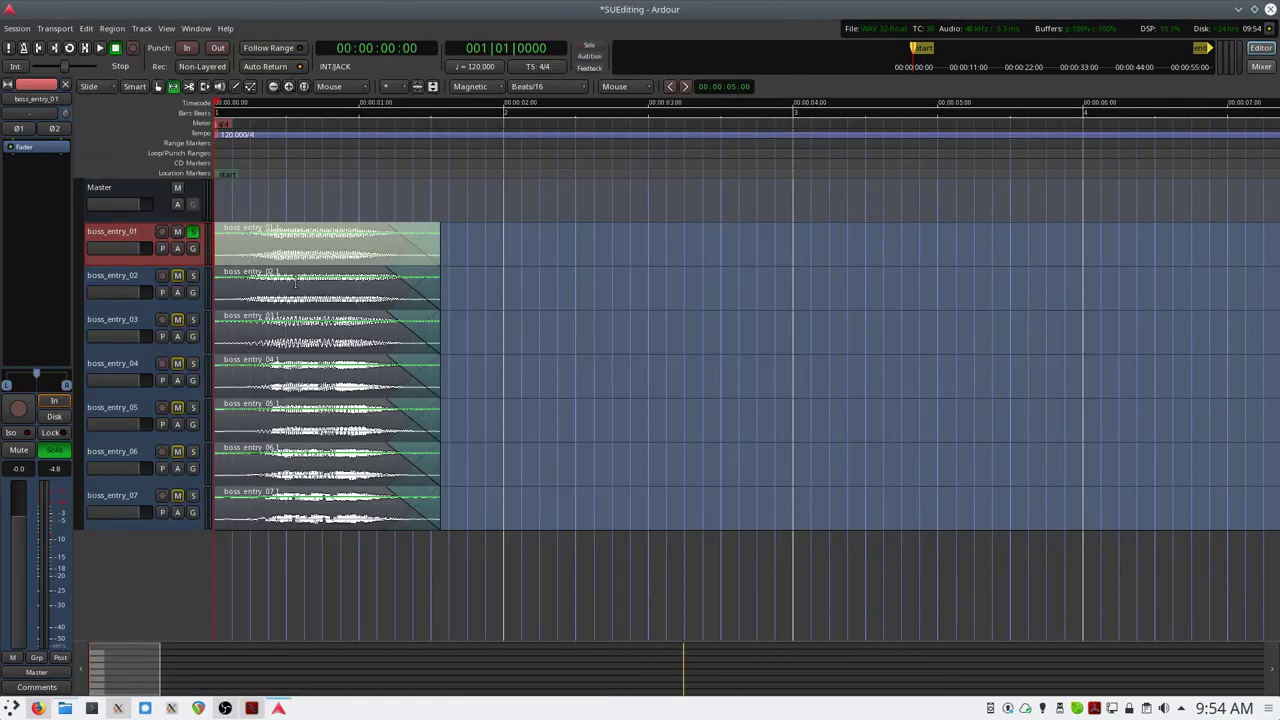
pyautogui.click(193, 231)
pyautogui.click(193, 275)
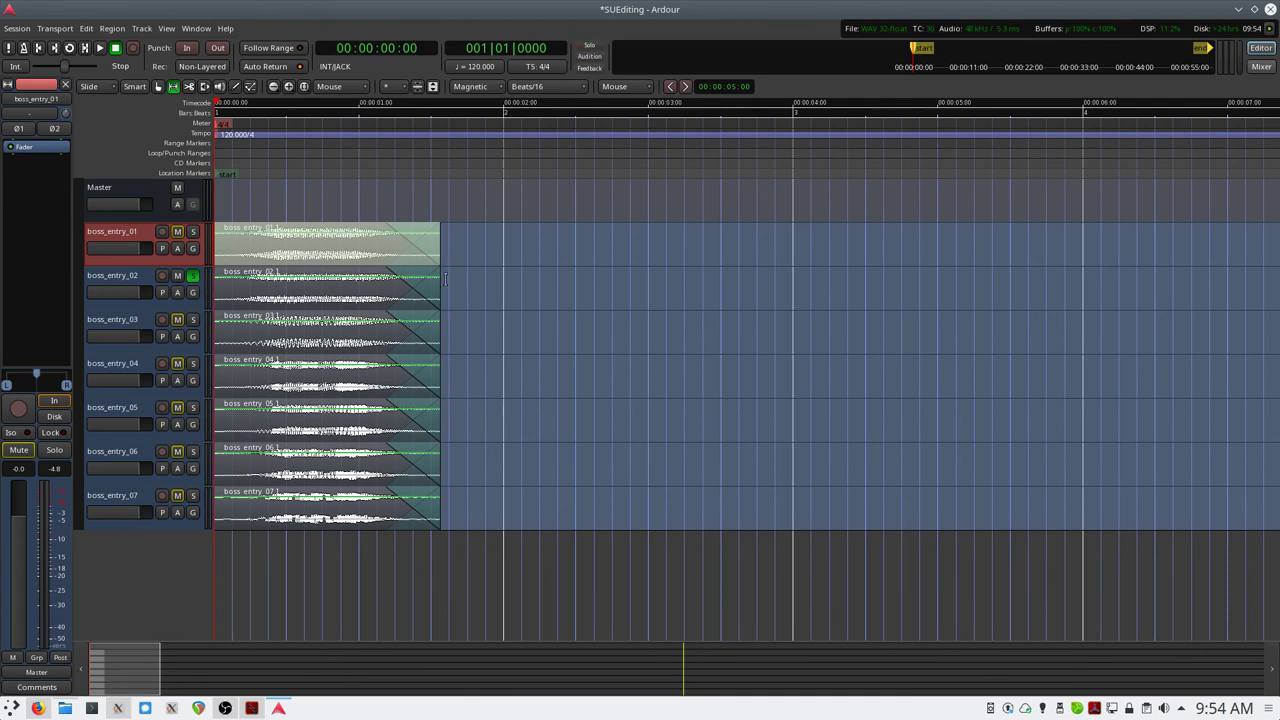
pyautogui.moveTo(440, 283); pyautogui.dragTo(238, 285)
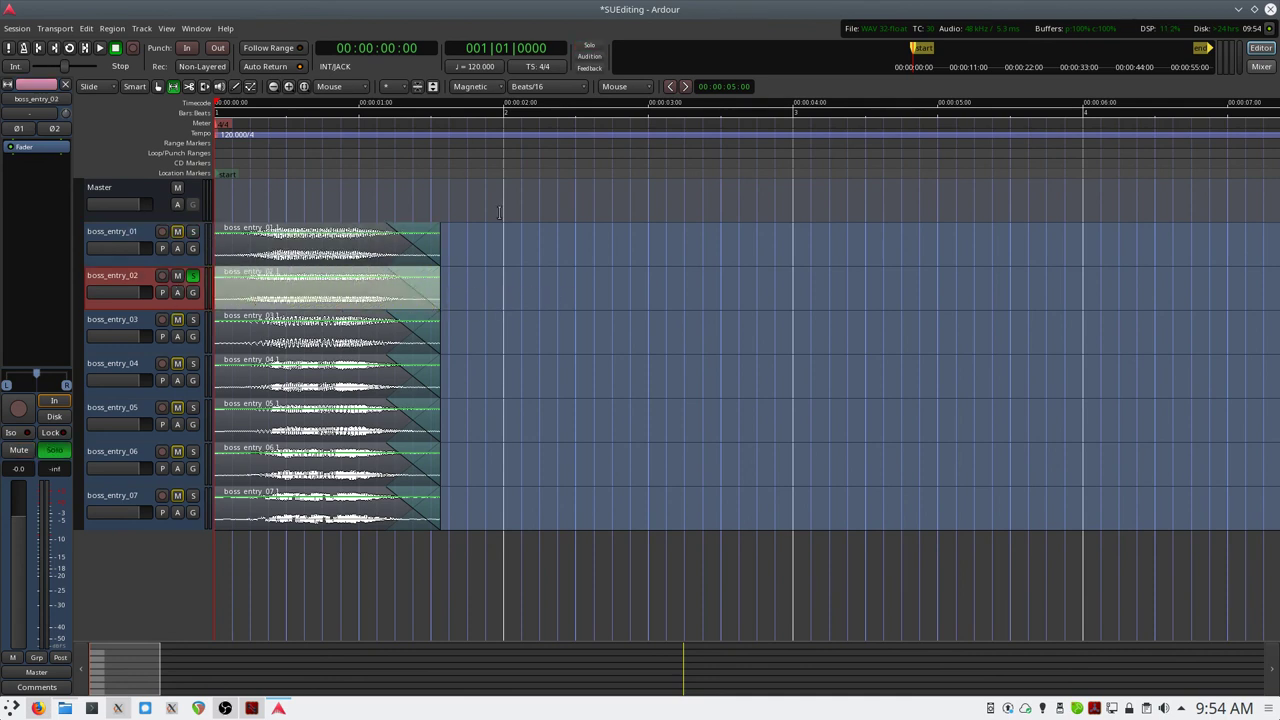
# - Export the time selection, instead of the whole session, as a WAV file labelled boss_entry_02
pyautogui.hotkey('alt', 'e')
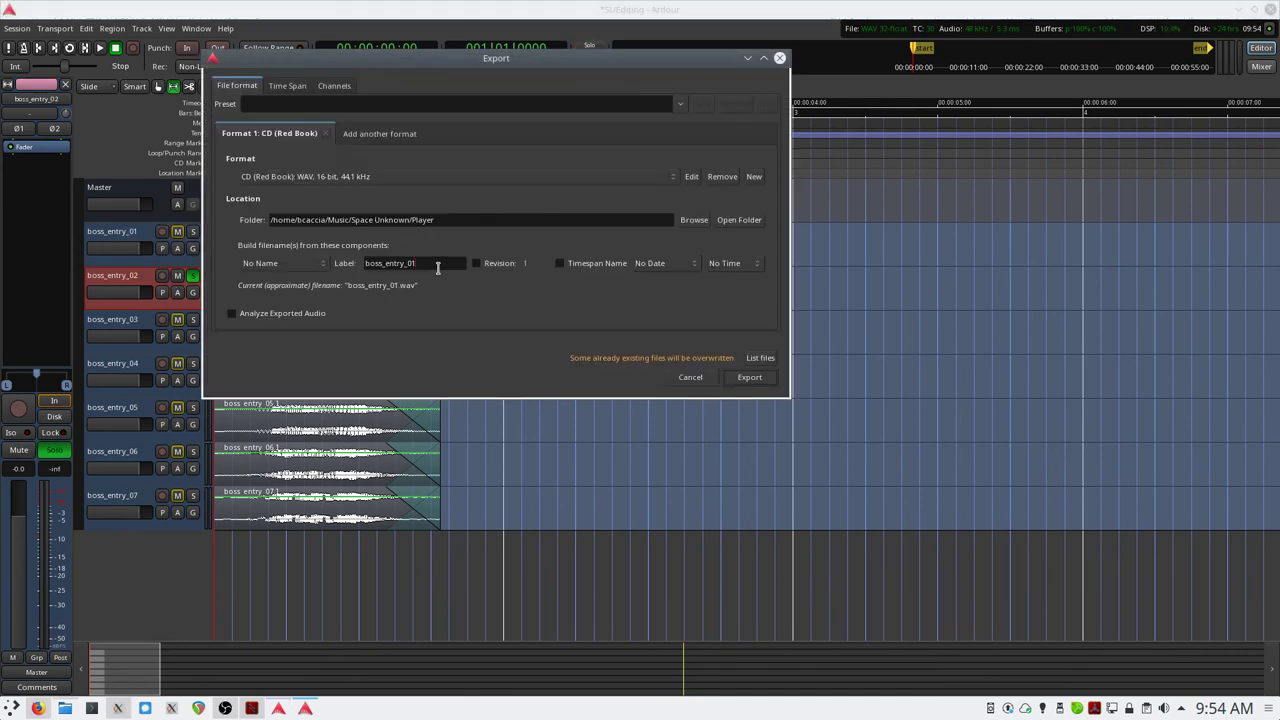
pyautogui.press('BackSpace')
pyautogui.write('2')
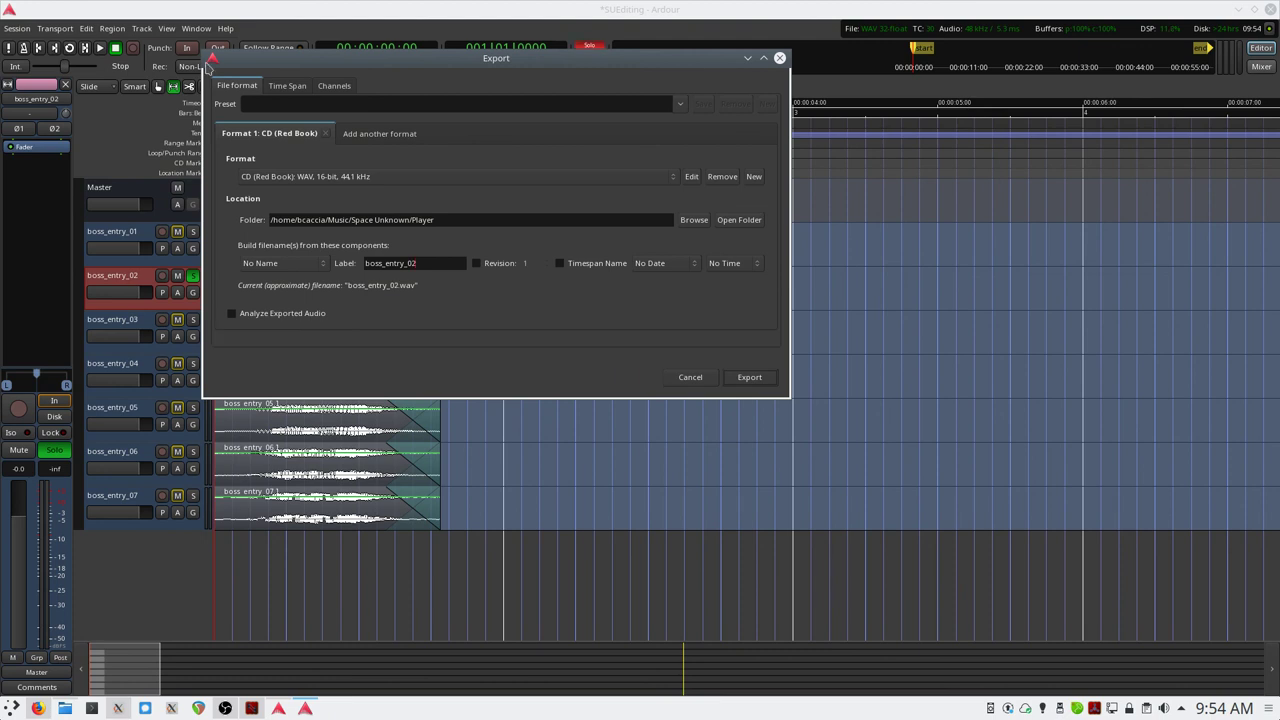
pyautogui.click(287, 86)
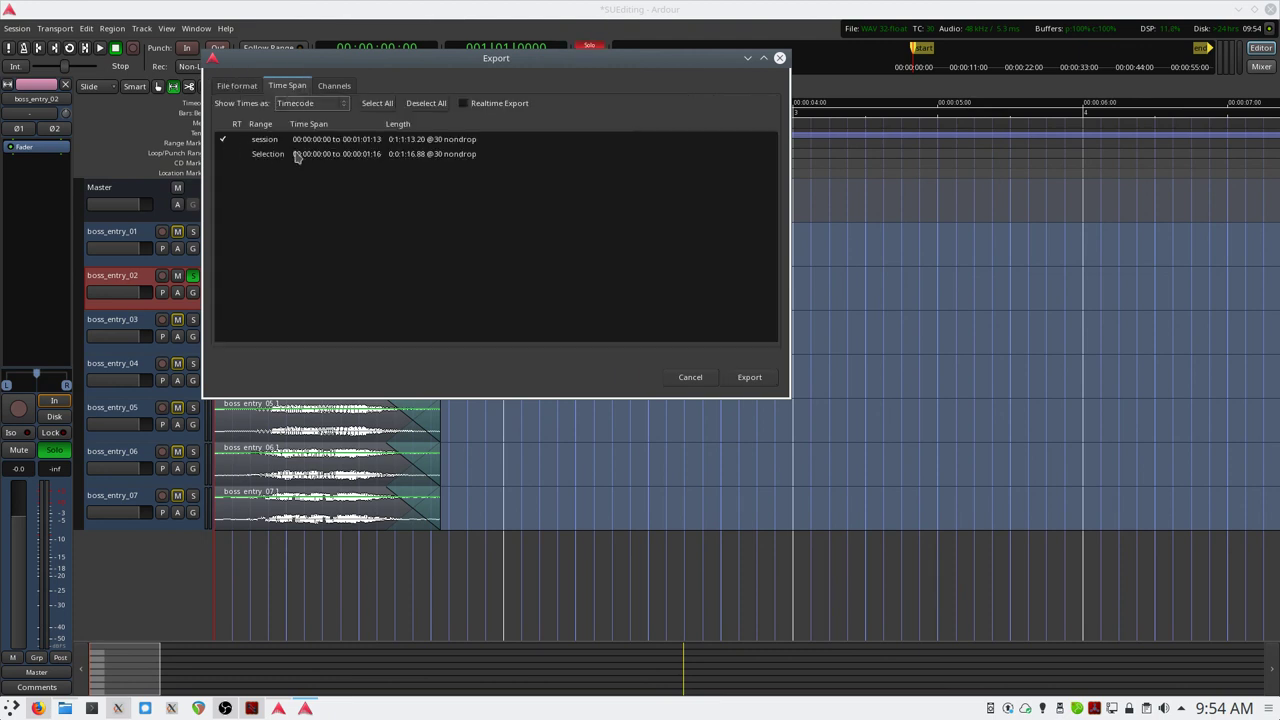
pyautogui.click(223, 140)
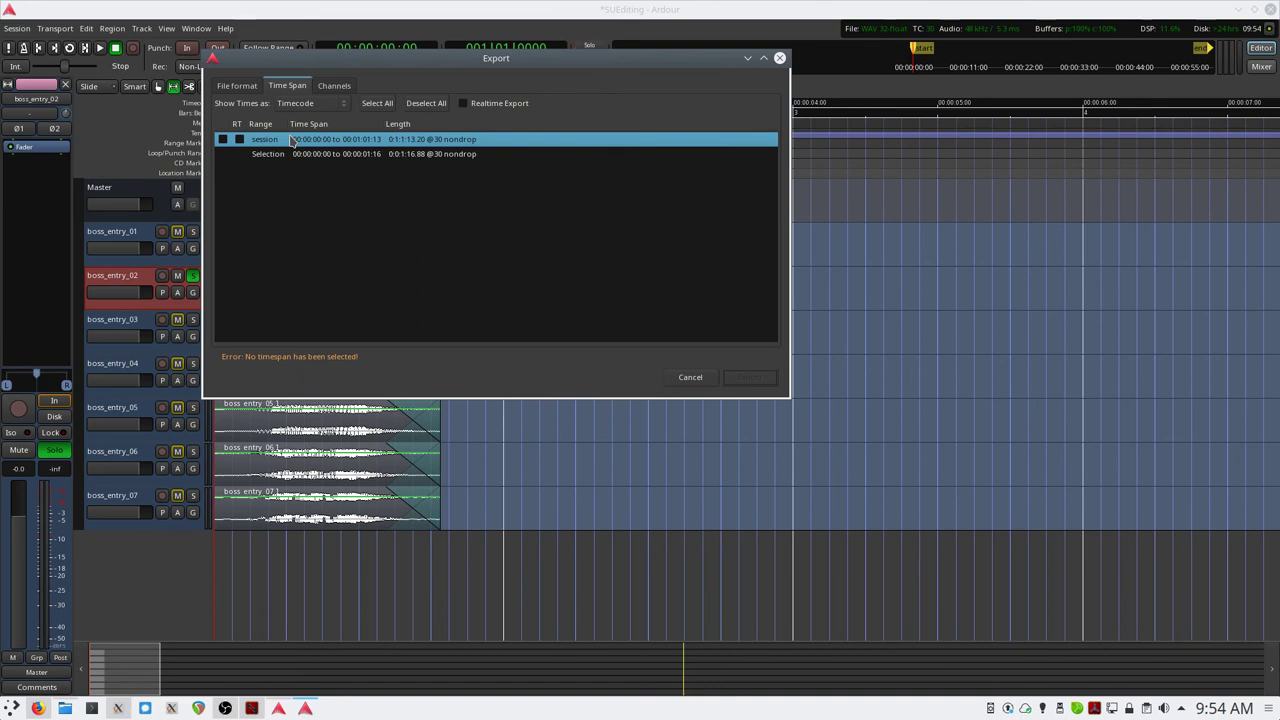
pyautogui.click(223, 155)
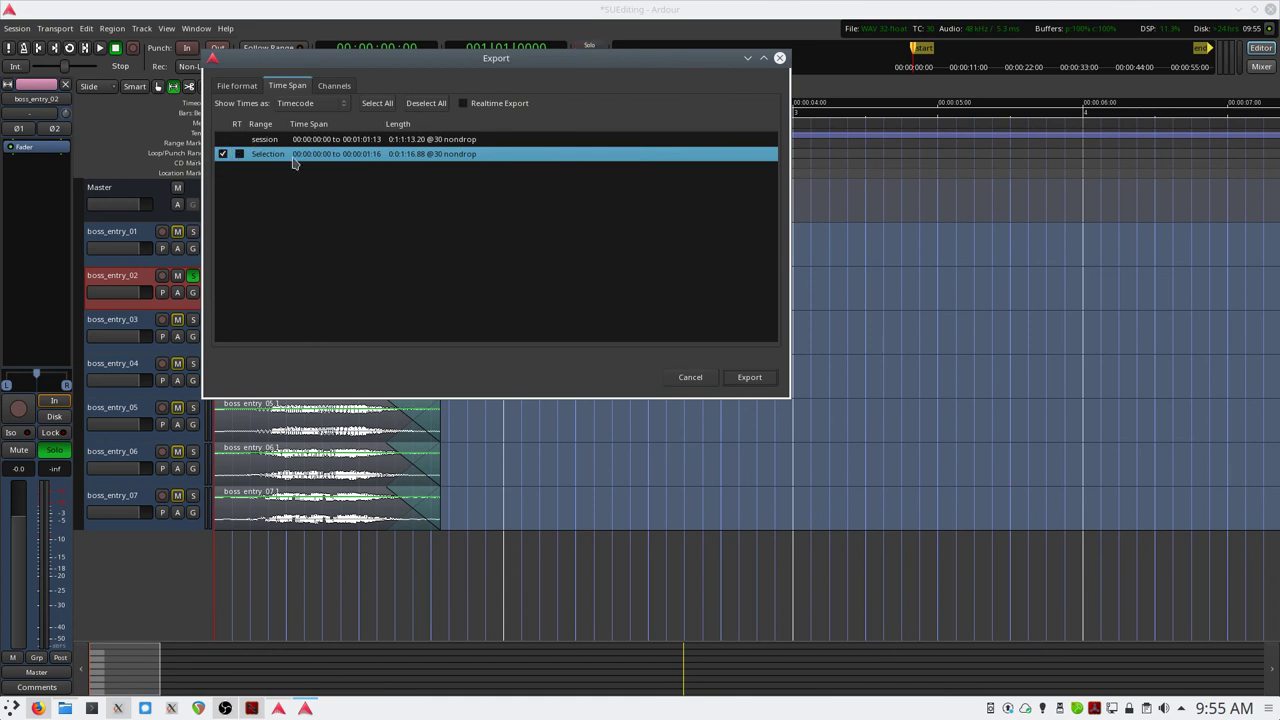
pyautogui.click(752, 380)
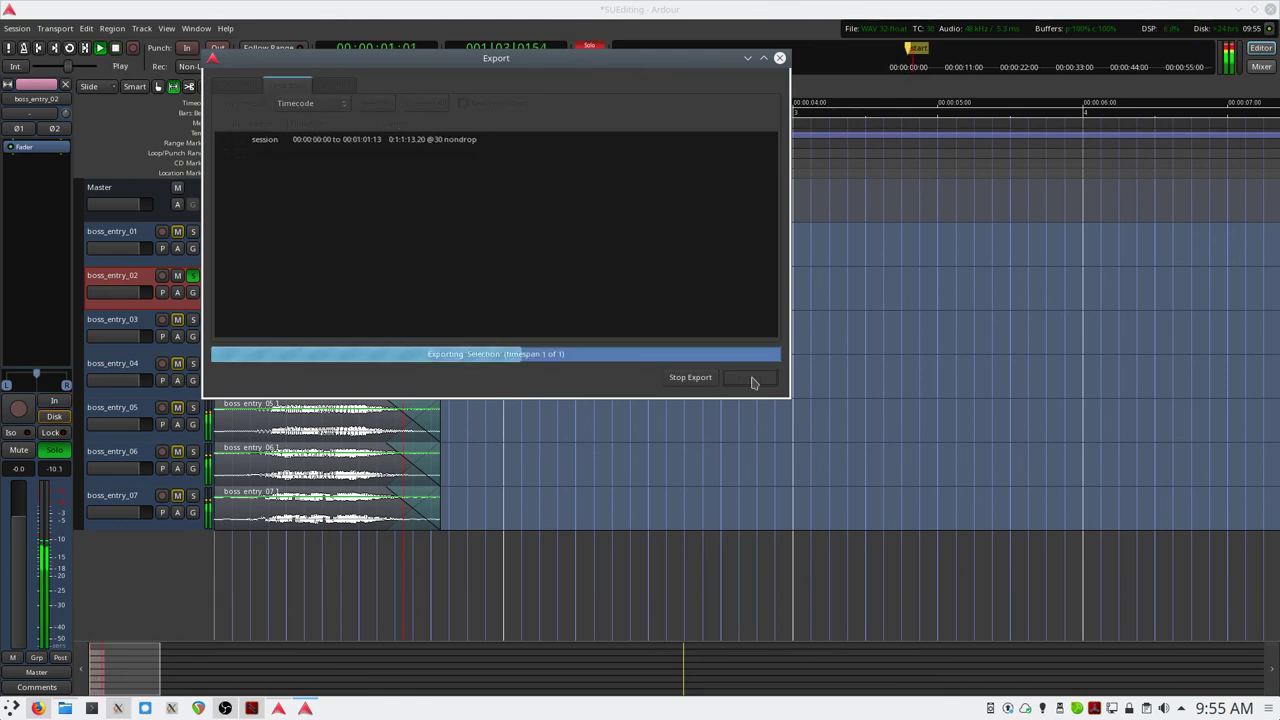
# - Solo the boss_entry_03 track instead of boss_entry_02, and select a time range covering its whole region
pyautogui.click(193, 275)
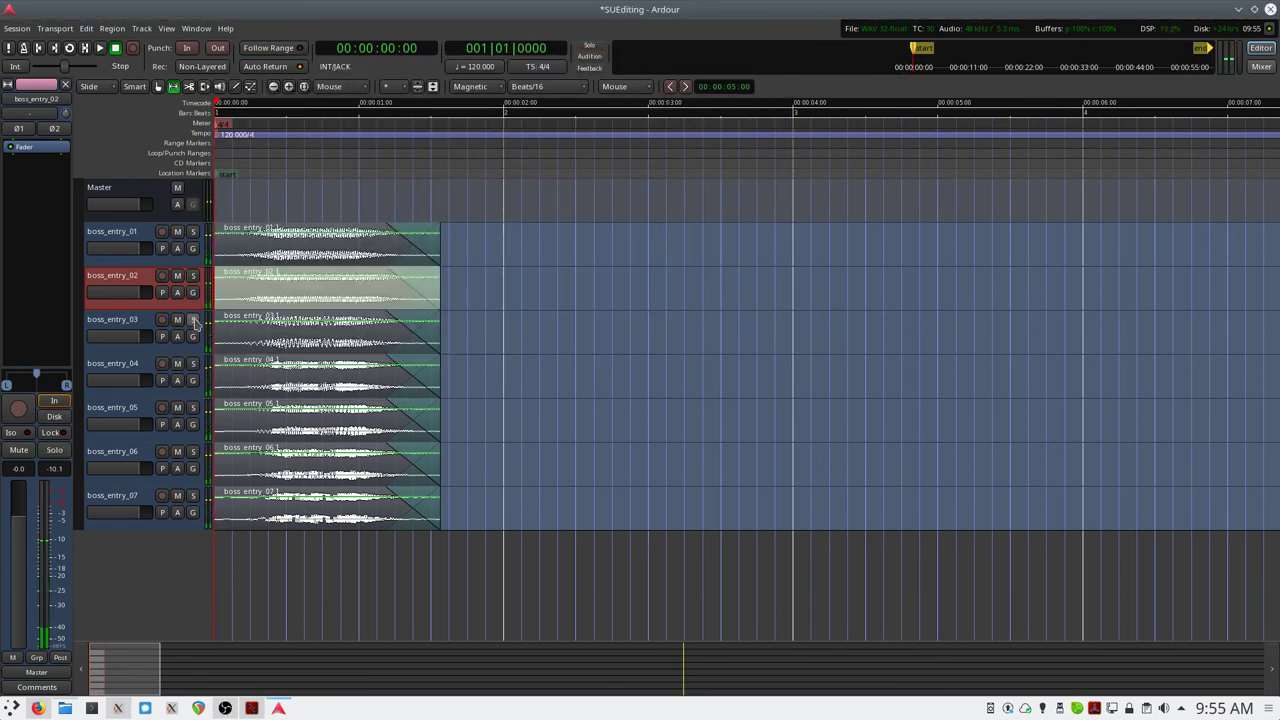
pyautogui.click(193, 319)
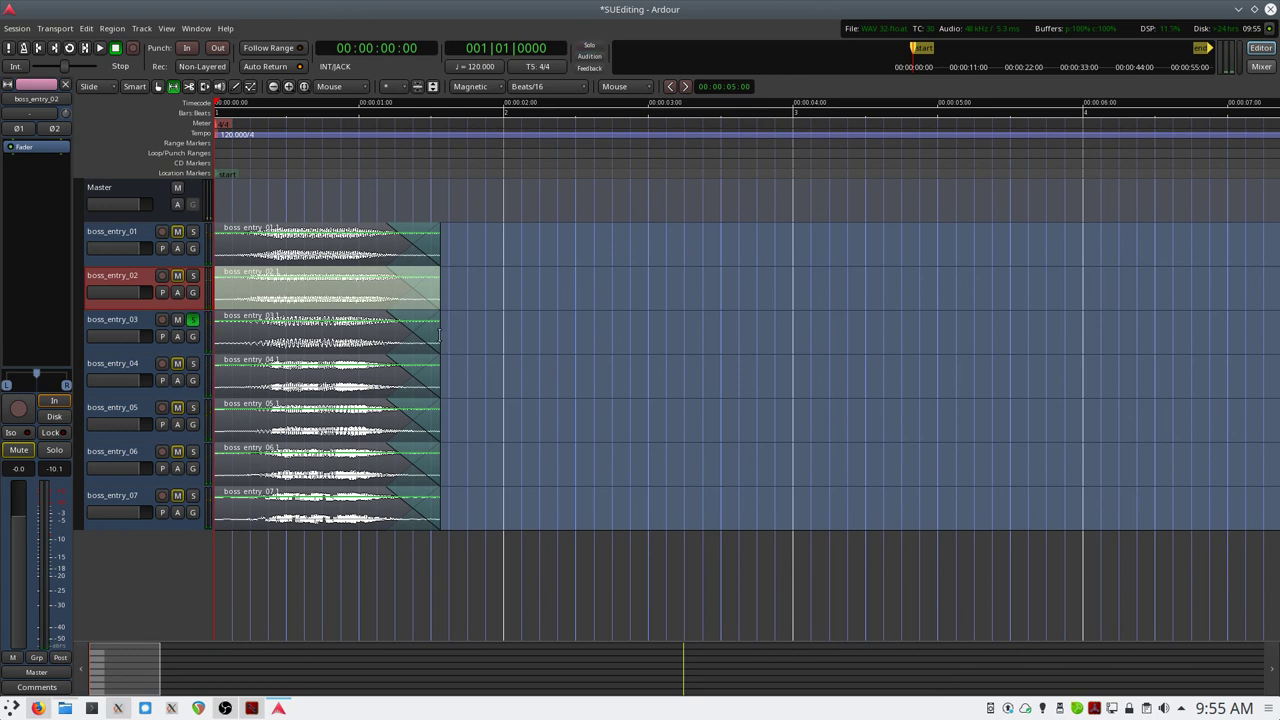
pyautogui.click(365, 315)
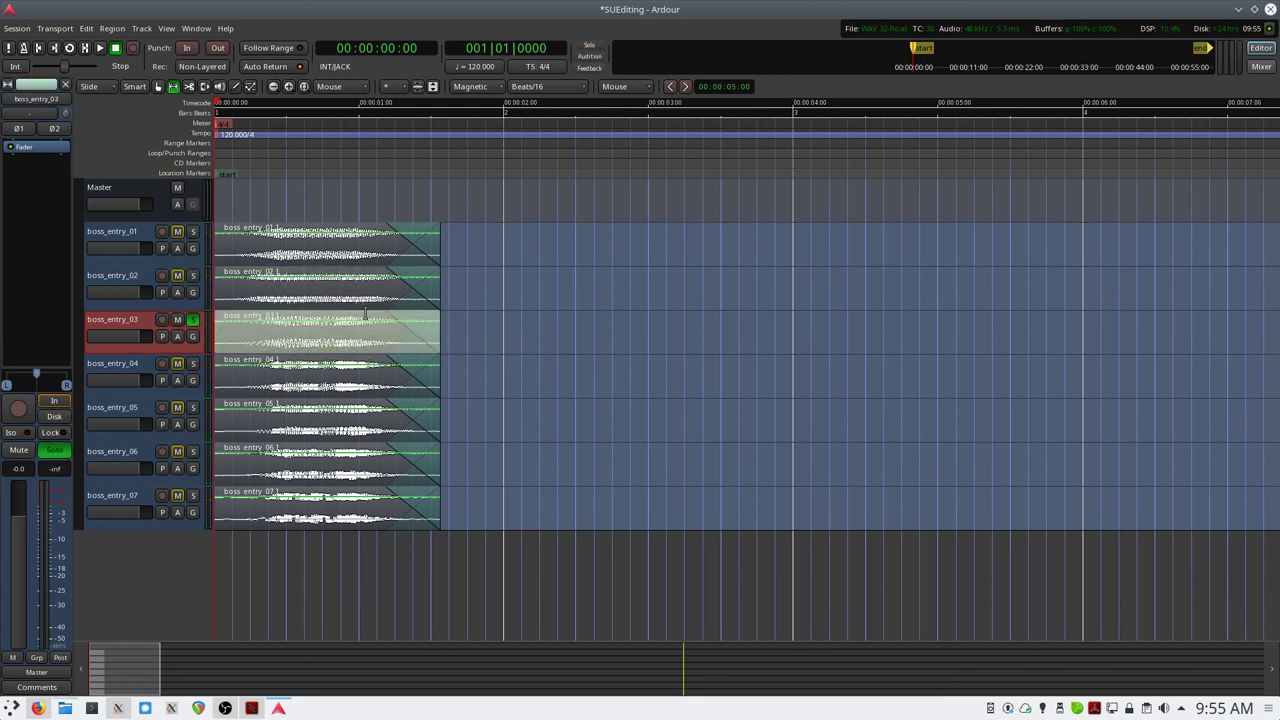
# - Export the selected boss_entry_03 range as a WAV file labelled boss_entry_03, using the Selection time span
pyautogui.hotkey('alt', 'e')
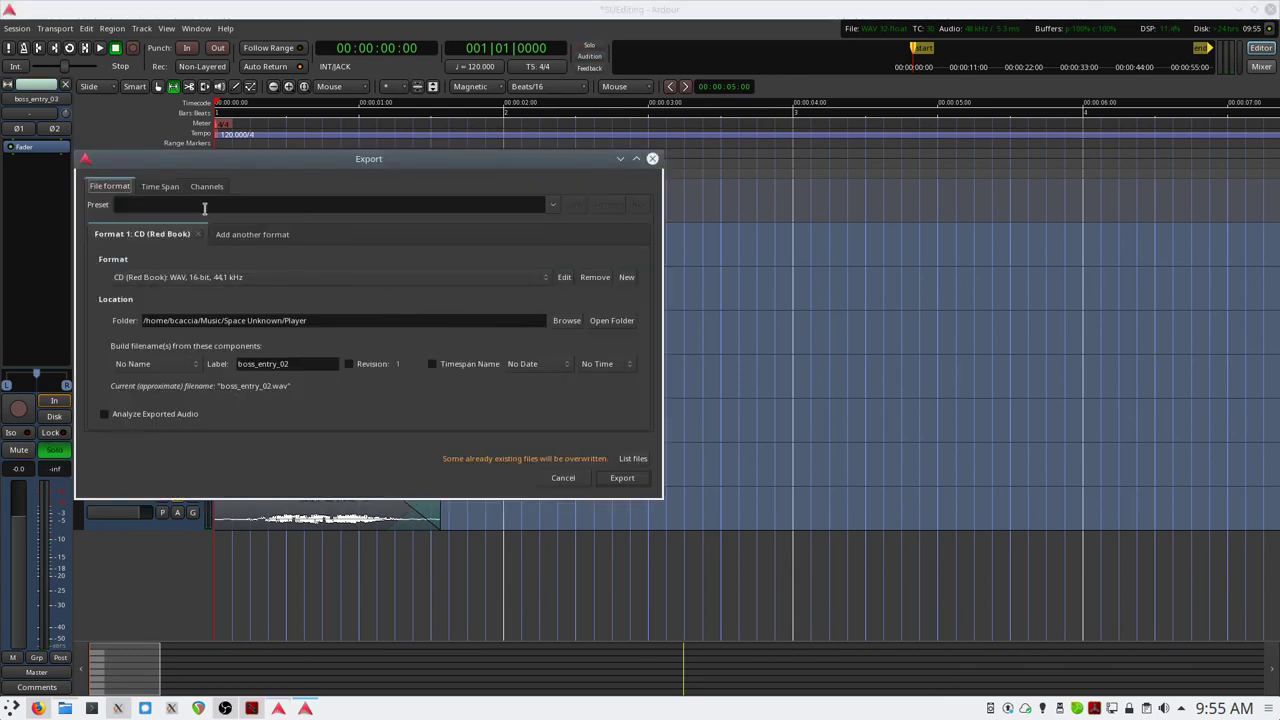
pyautogui.click(300, 363)
pyautogui.press('BackSpace')
pyautogui.write('3')
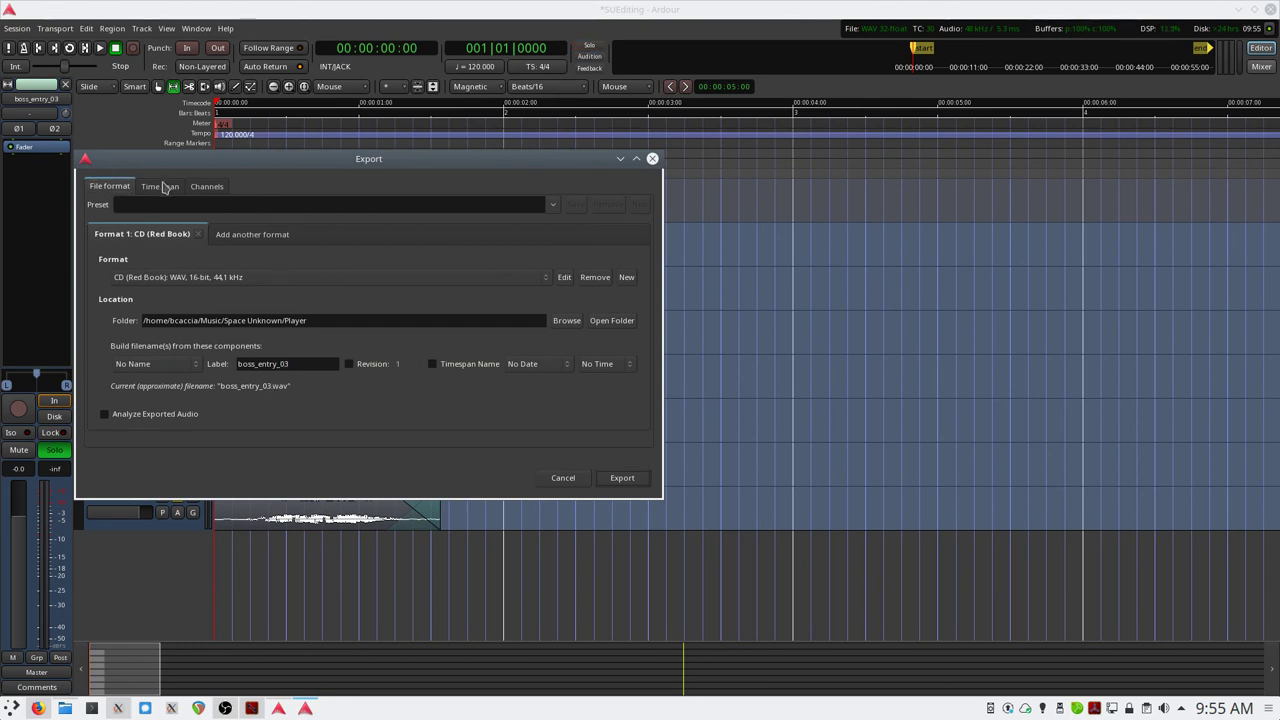
pyautogui.click(162, 186)
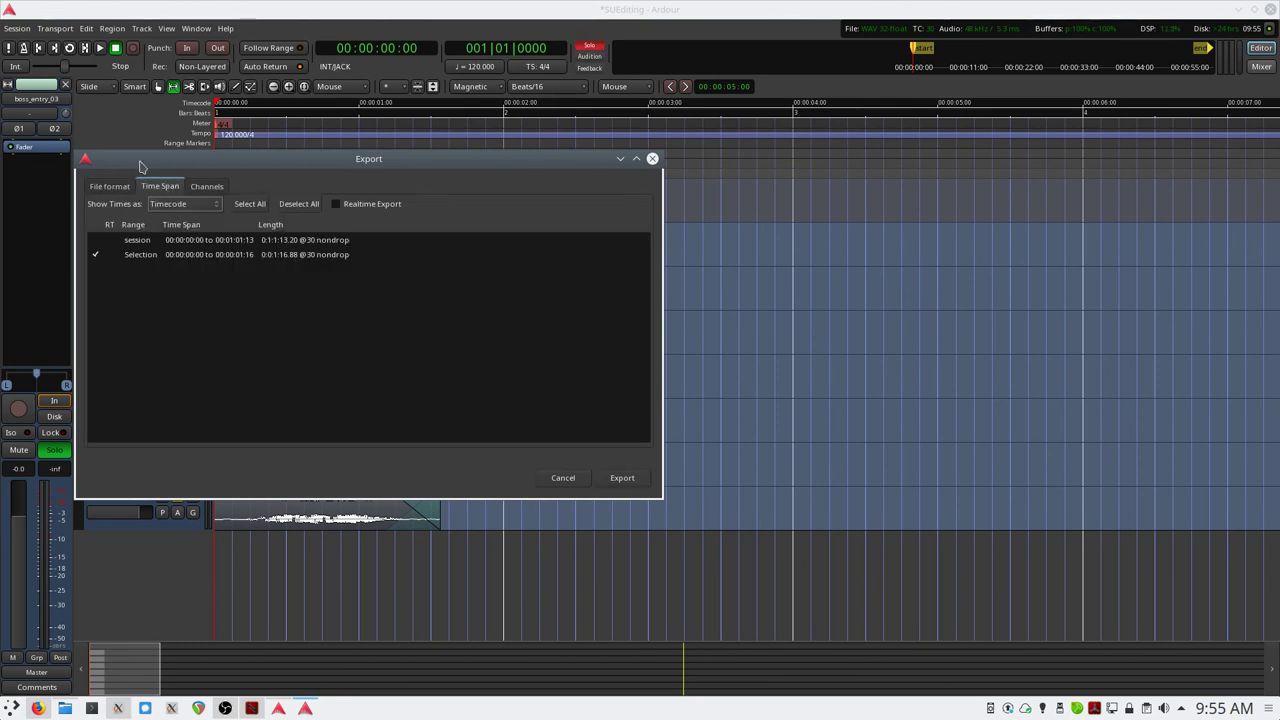
pyautogui.click(630, 484)
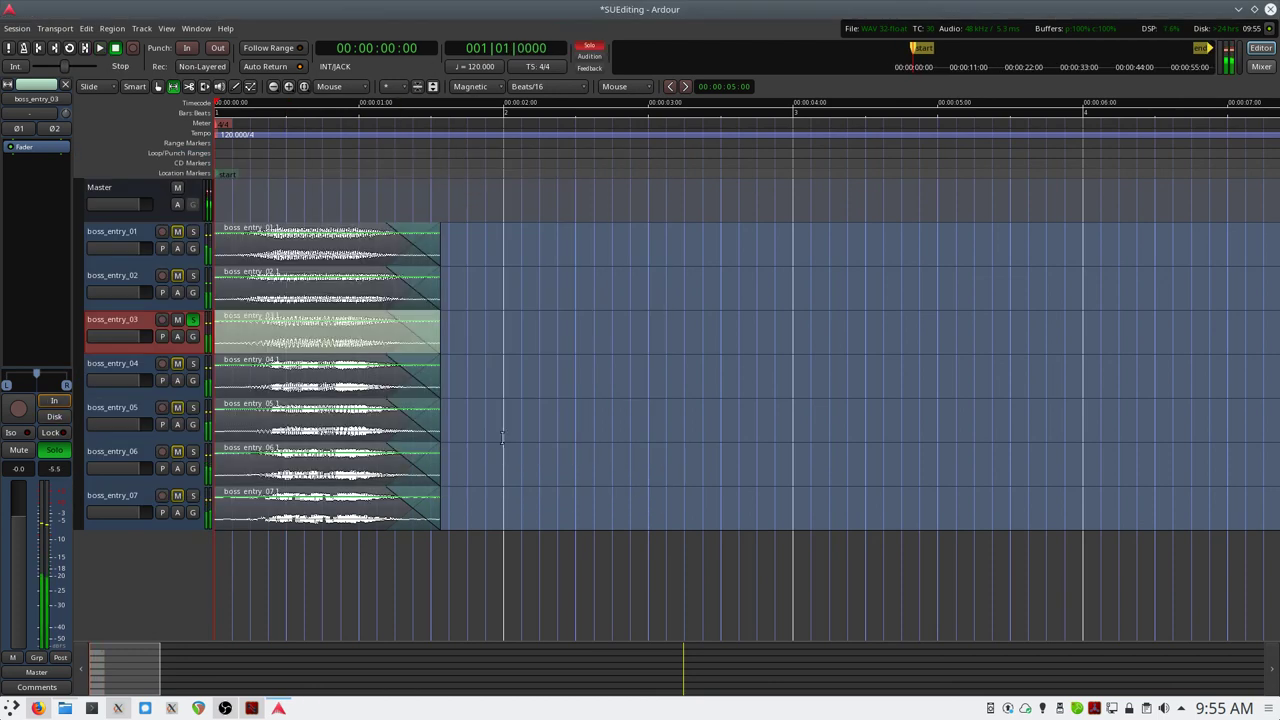
# - Select a time range covering the whole boss_entry_04 region, and solo that track instead of boss_entry_03
pyautogui.click(440, 370)
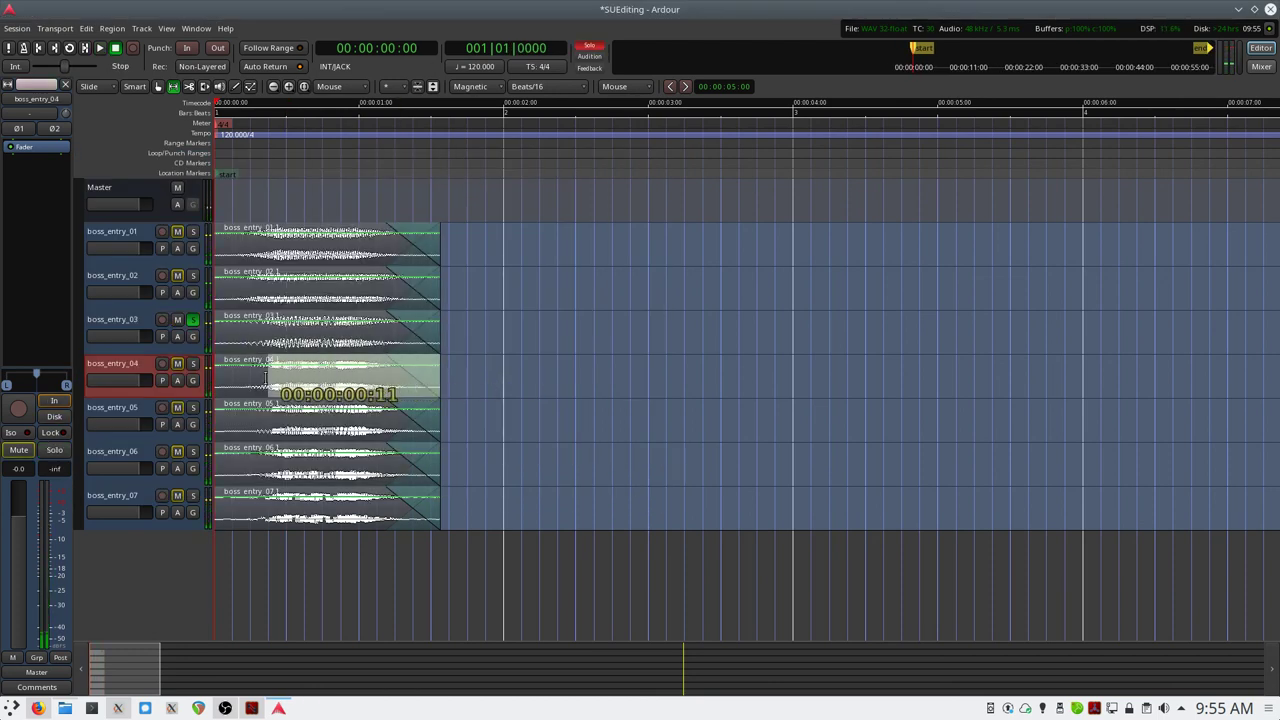
pyautogui.click(193, 320)
pyautogui.click(193, 363)
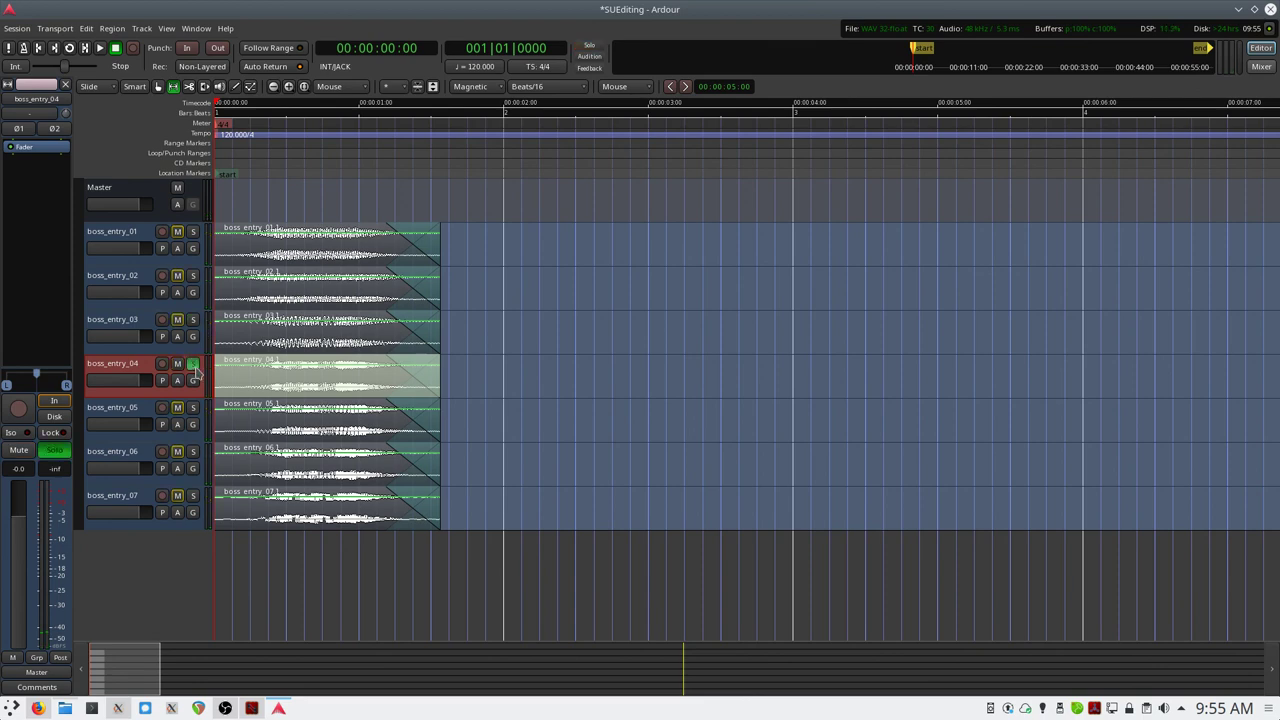
# - Export as a WAV file labelled boss_entry_04, with the time span set to Selection instead of session
pyautogui.hotkey('ctrl', 'alt', 'e')
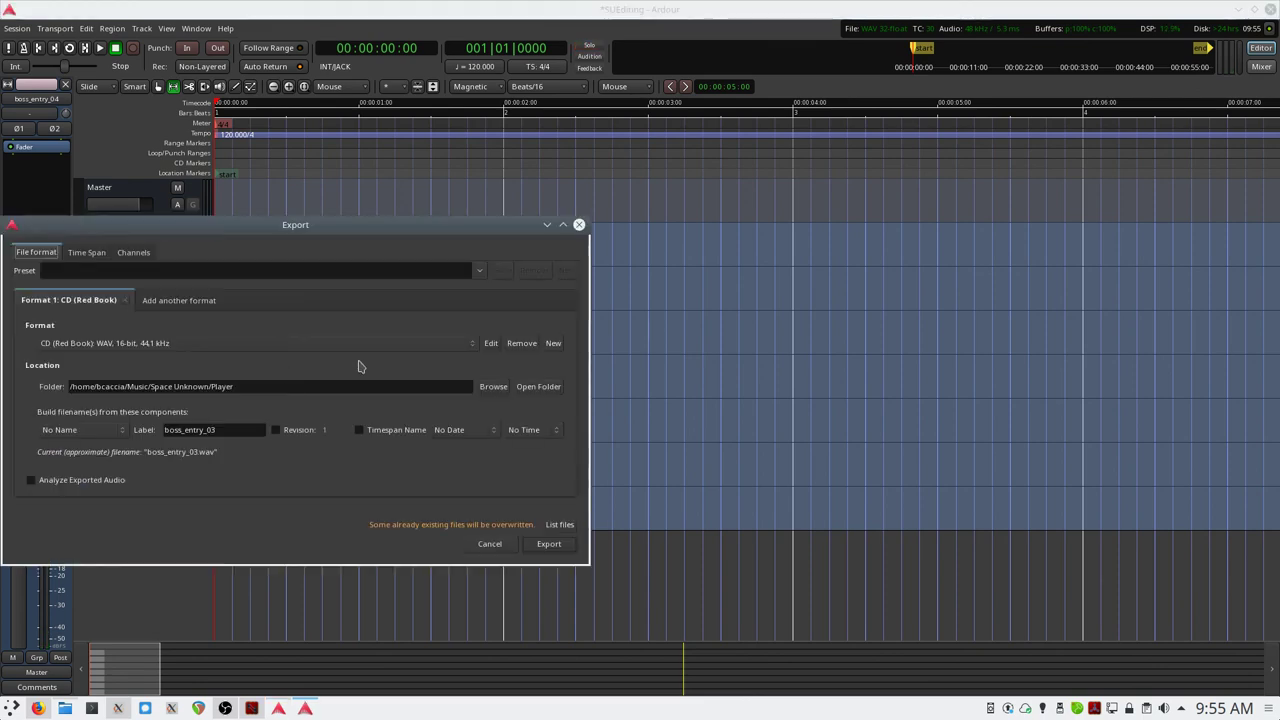
pyautogui.press('BackSpace')
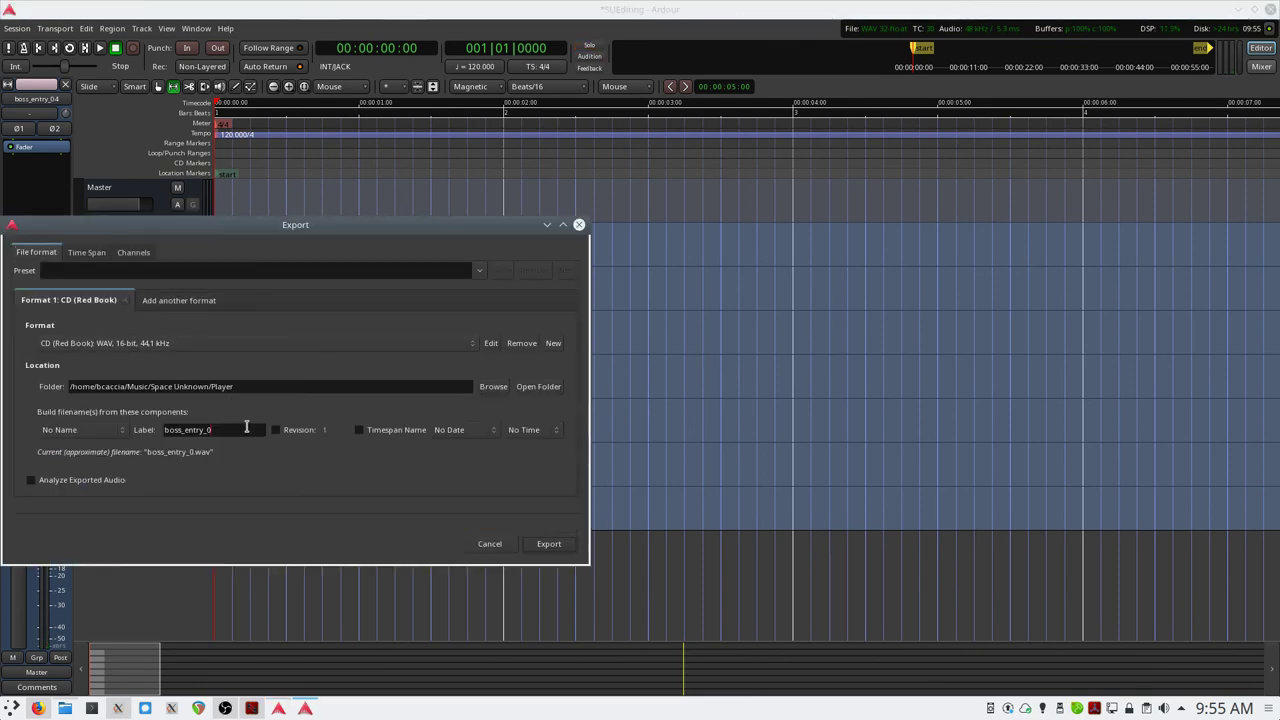
pyautogui.write('4')
pyautogui.click(86, 252)
pyautogui.moveTo(195, 229); pyautogui.dragTo(351, 192)
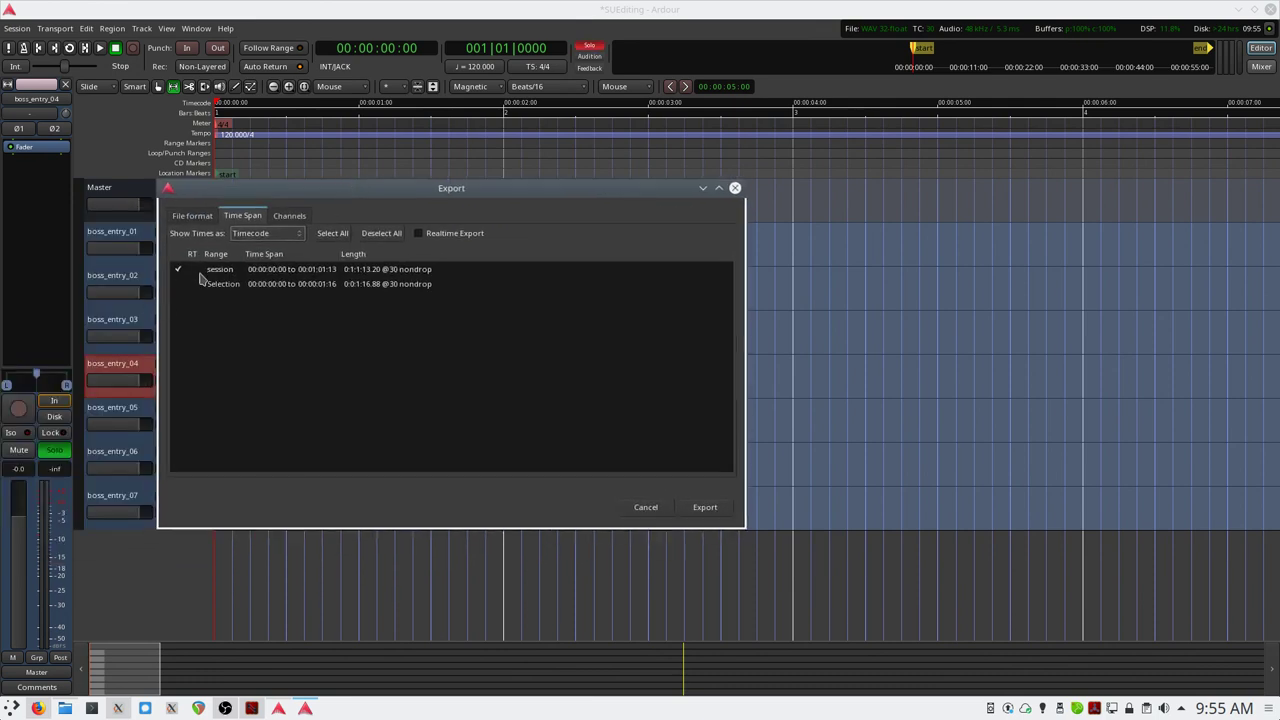
pyautogui.click(178, 269)
pyautogui.click(178, 284)
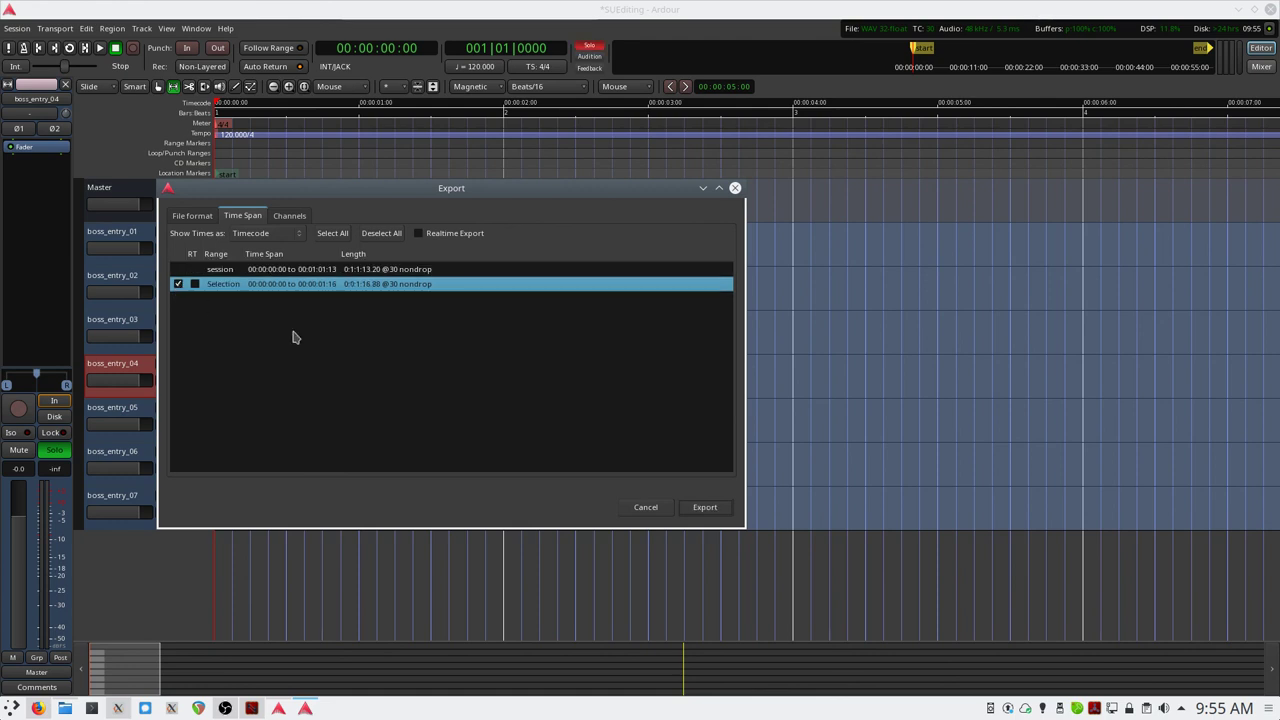
pyautogui.click(702, 510)
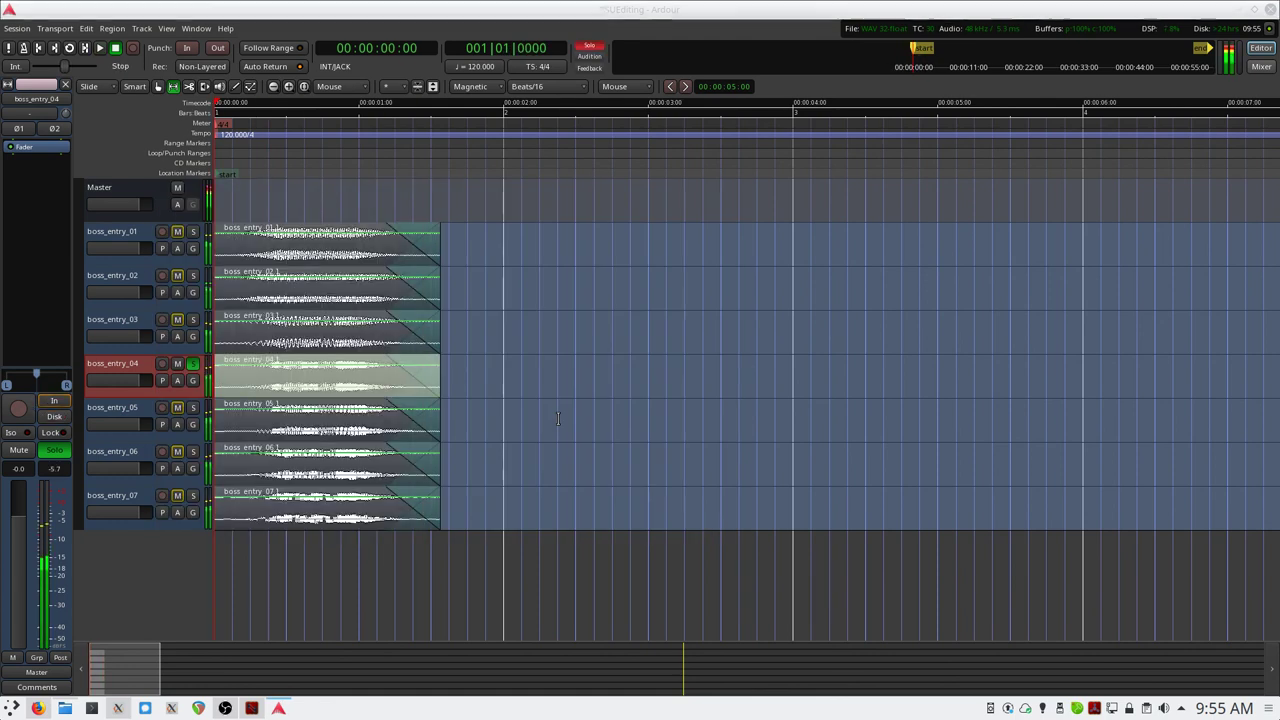
# - Solo the boss_entry_05 track instead of boss_entry_04, and select a time range covering its whole region
pyautogui.click(193, 363)
pyautogui.click(193, 407)
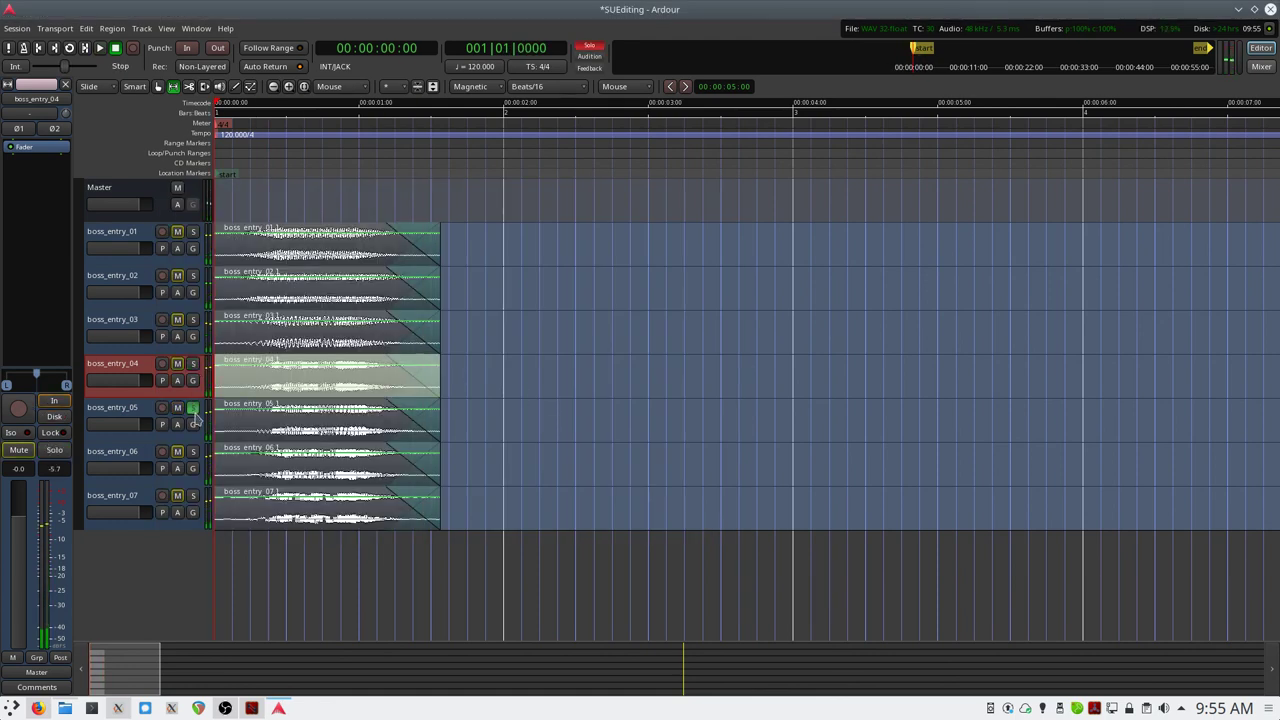
pyautogui.click(425, 430)
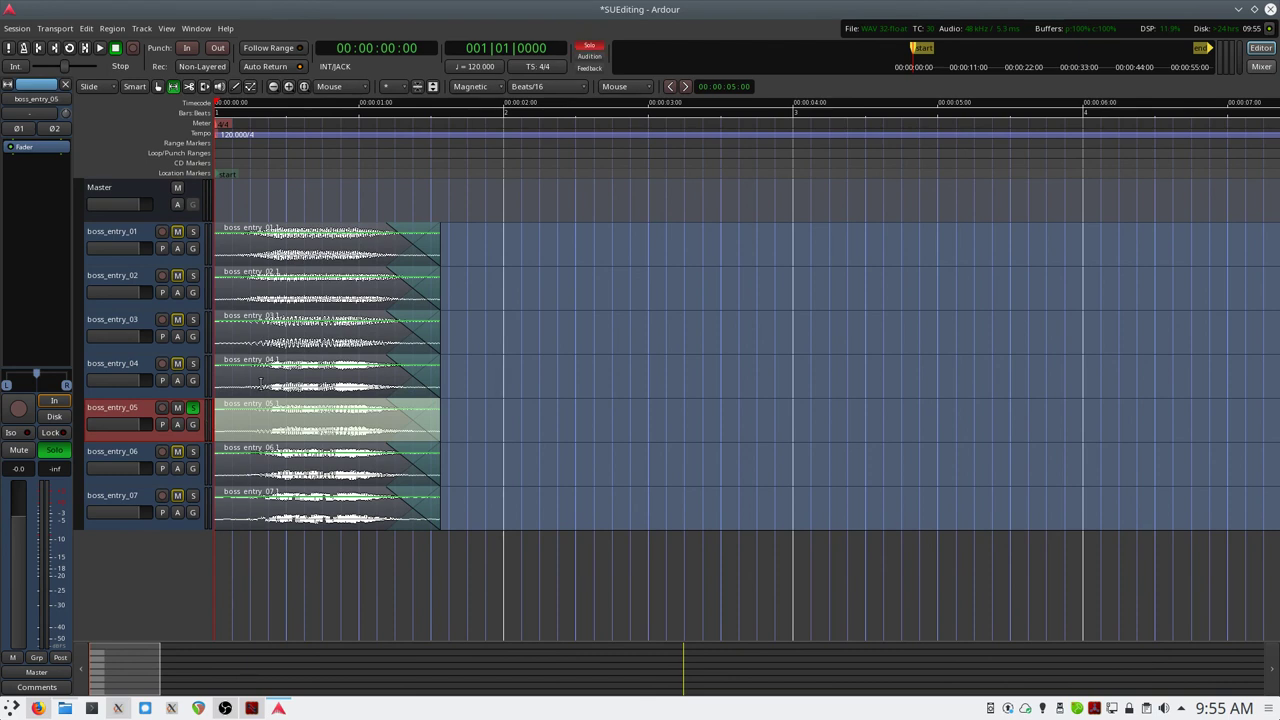
# - Check that the export time span is Selection, set the label to boss_entry_05, and export the WAV file
pyautogui.hotkey('alt', 'e')
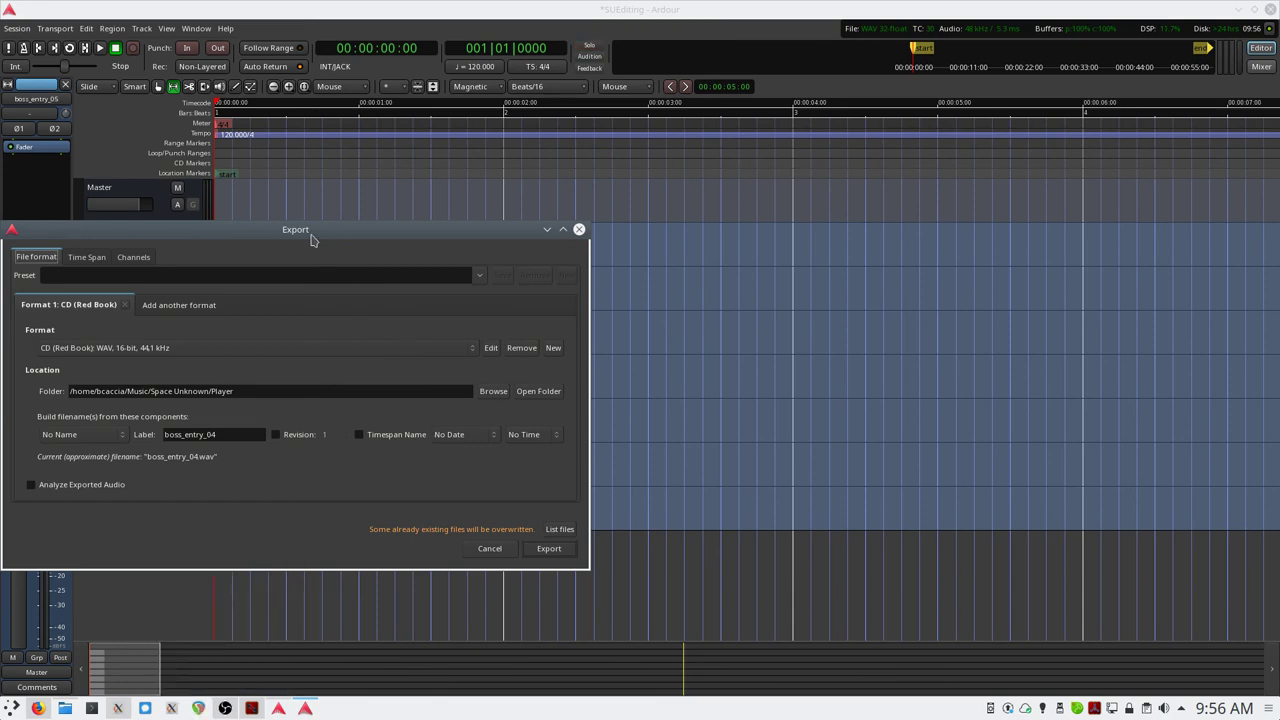
pyautogui.moveTo(303, 230); pyautogui.dragTo(343, 248)
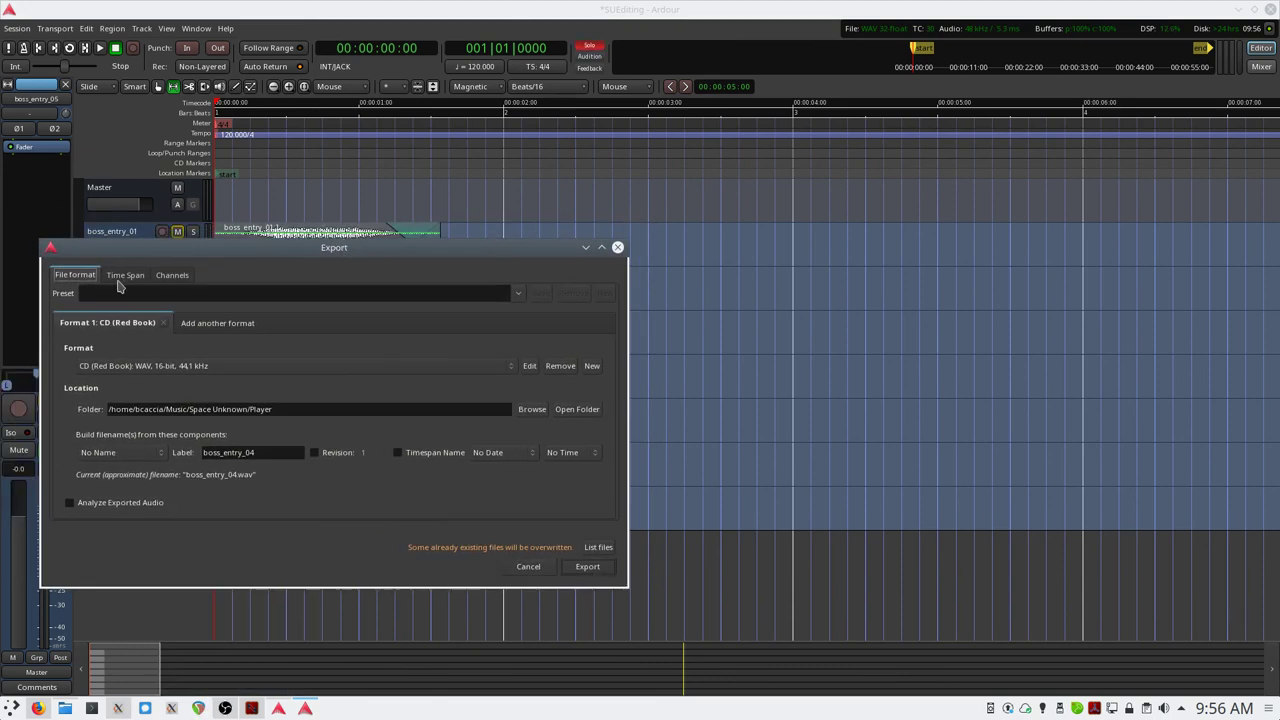
pyautogui.click(121, 275)
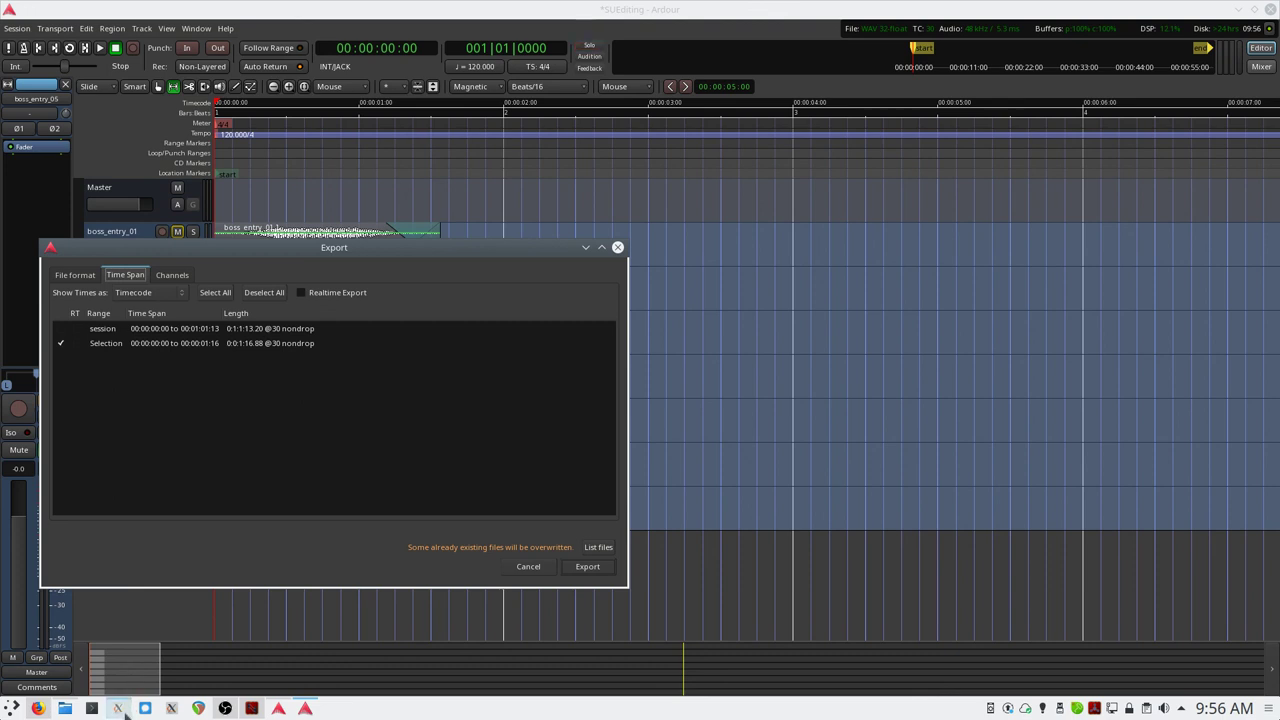
pyautogui.moveTo(122, 708)
pyautogui.click(82, 278)
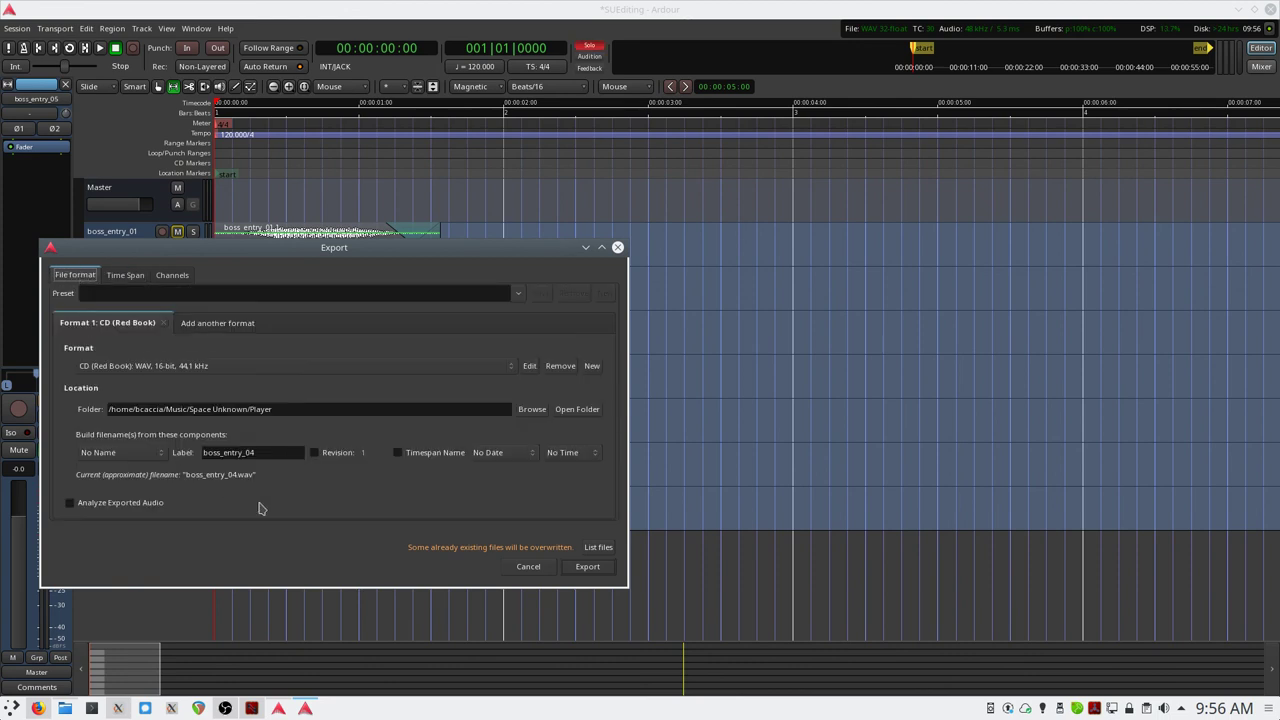
pyautogui.click(285, 452)
pyautogui.press('BackSpace')
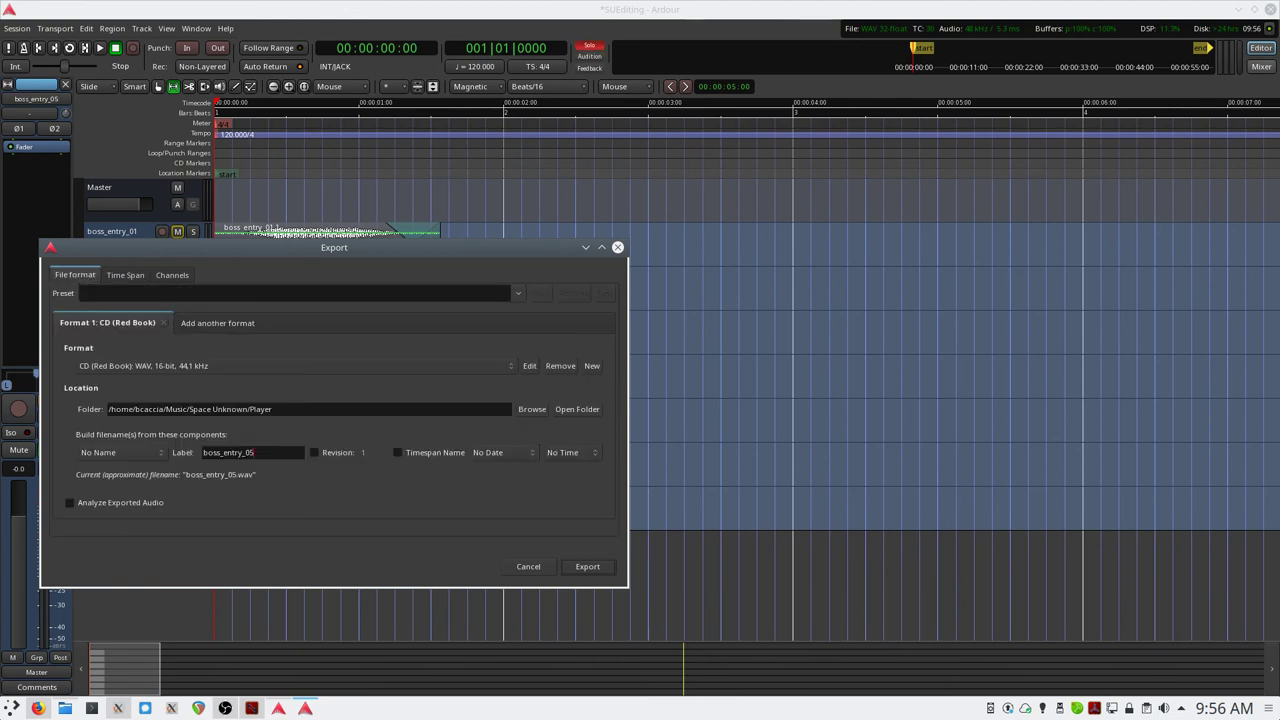
pyautogui.click(126, 275)
pyautogui.click(586, 564)
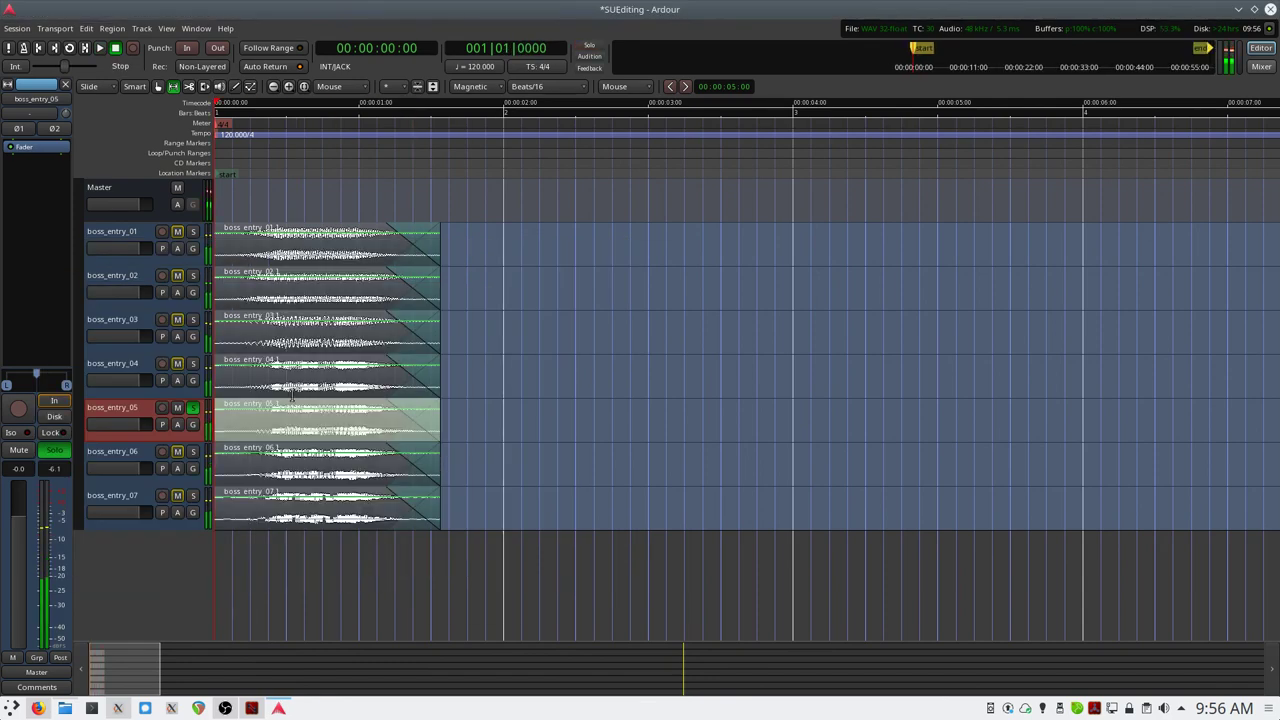
# - Solo the boss_entry_06 track instead of boss_entry_05, and select a time range covering its whole region
pyautogui.click(193, 407)
pyautogui.click(193, 451)
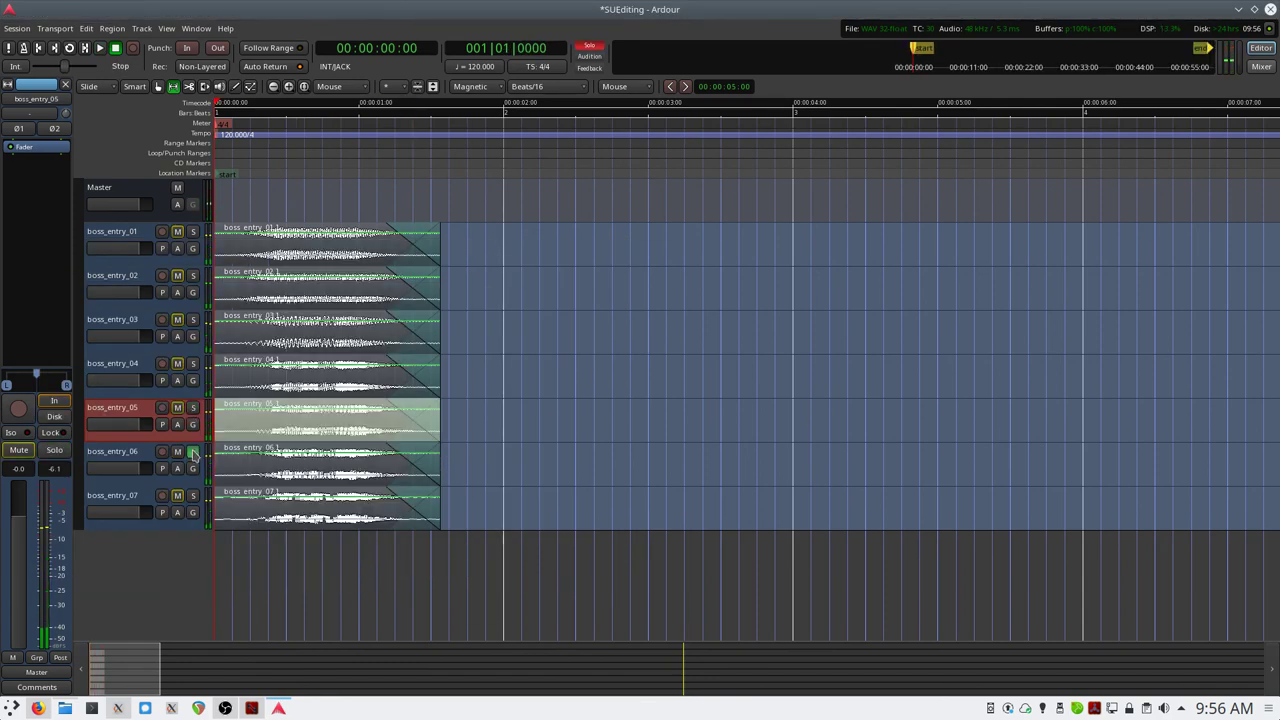
pyautogui.click(440, 459)
pyautogui.click(455, 458)
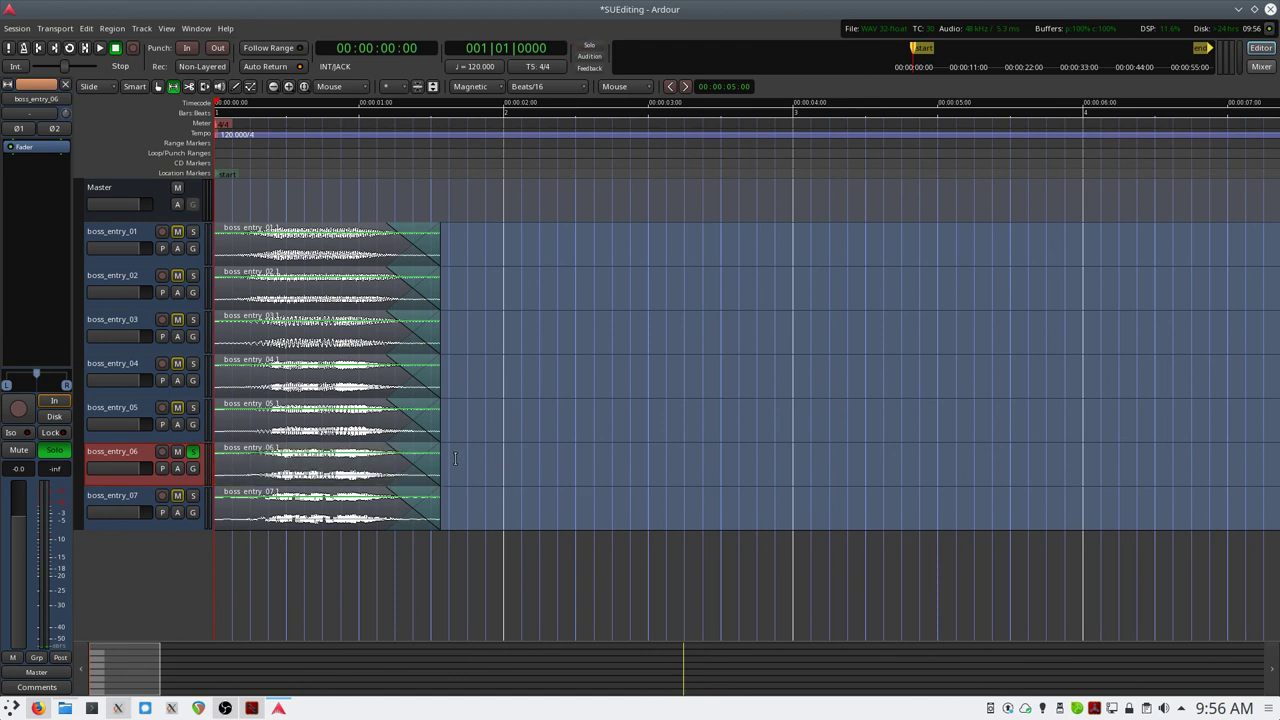
pyautogui.click(438, 466)
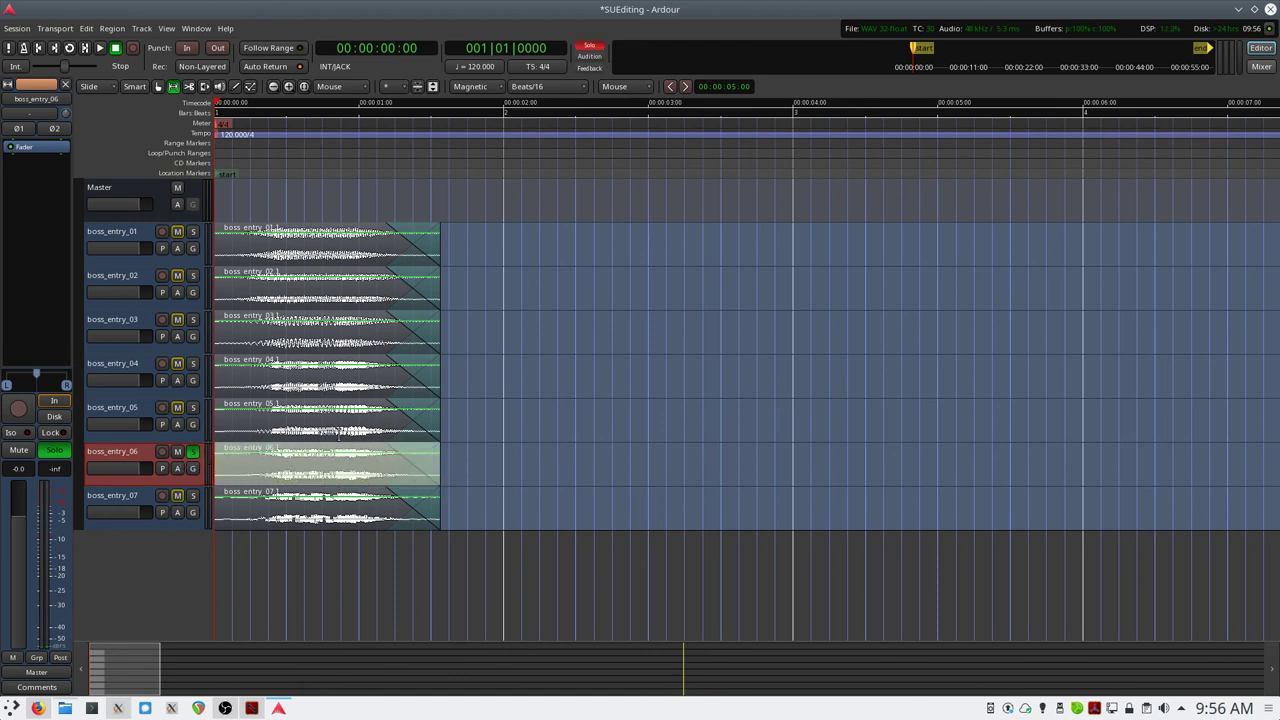
# - Export the selected boss_entry_06 range as a WAV file labelled boss_entry_06, with Selection as the time span
pyautogui.hotkey('alt', 'e')
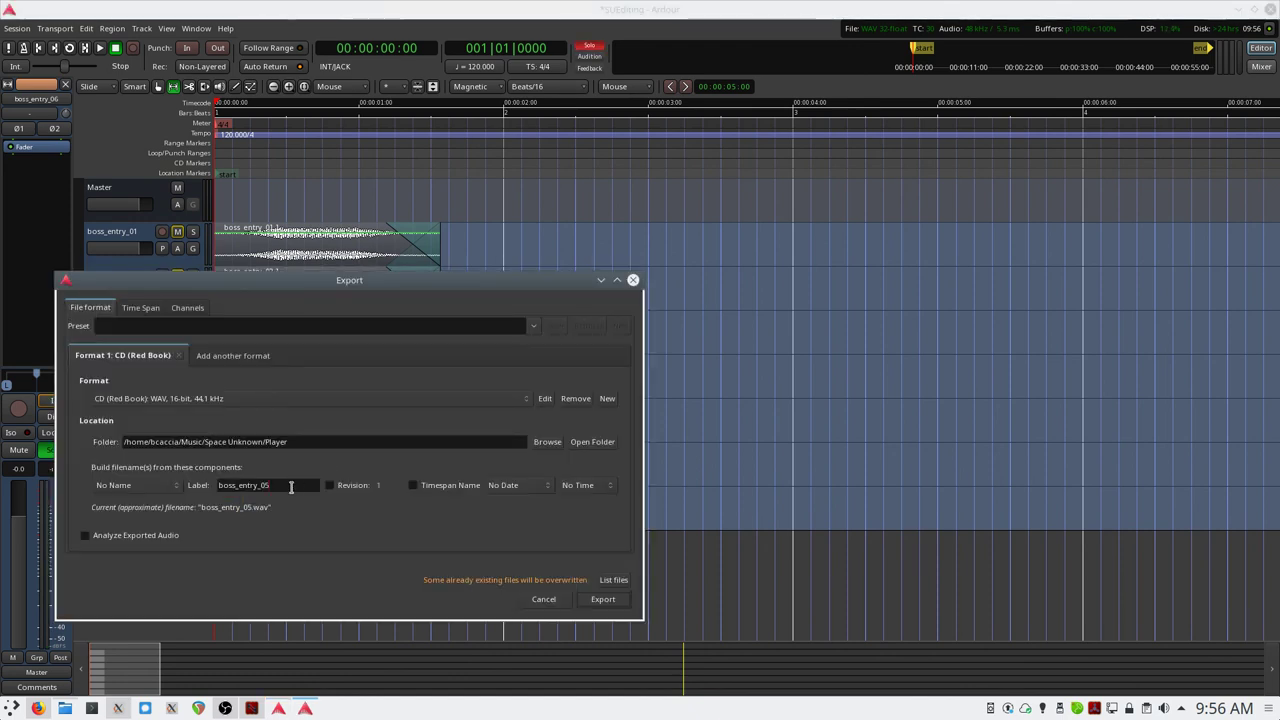
pyautogui.press('BackSpace')
pyautogui.write('6')
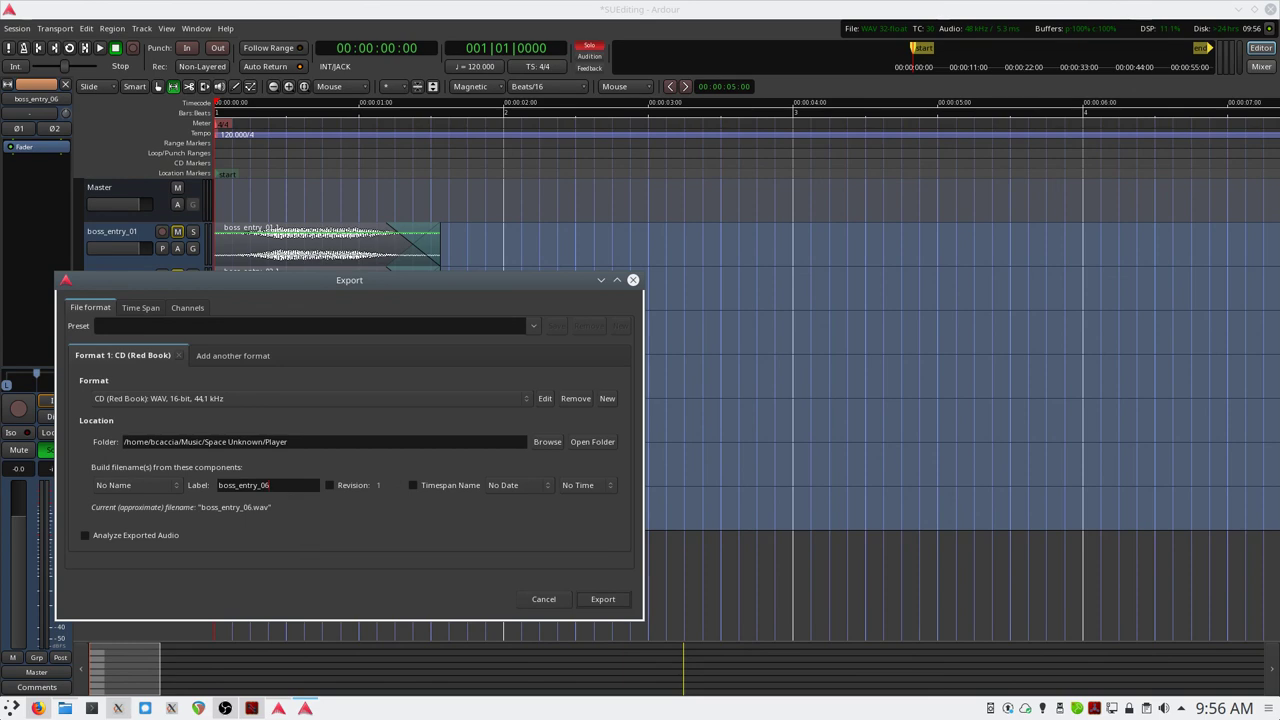
pyautogui.click(141, 308)
pyautogui.click(76, 376)
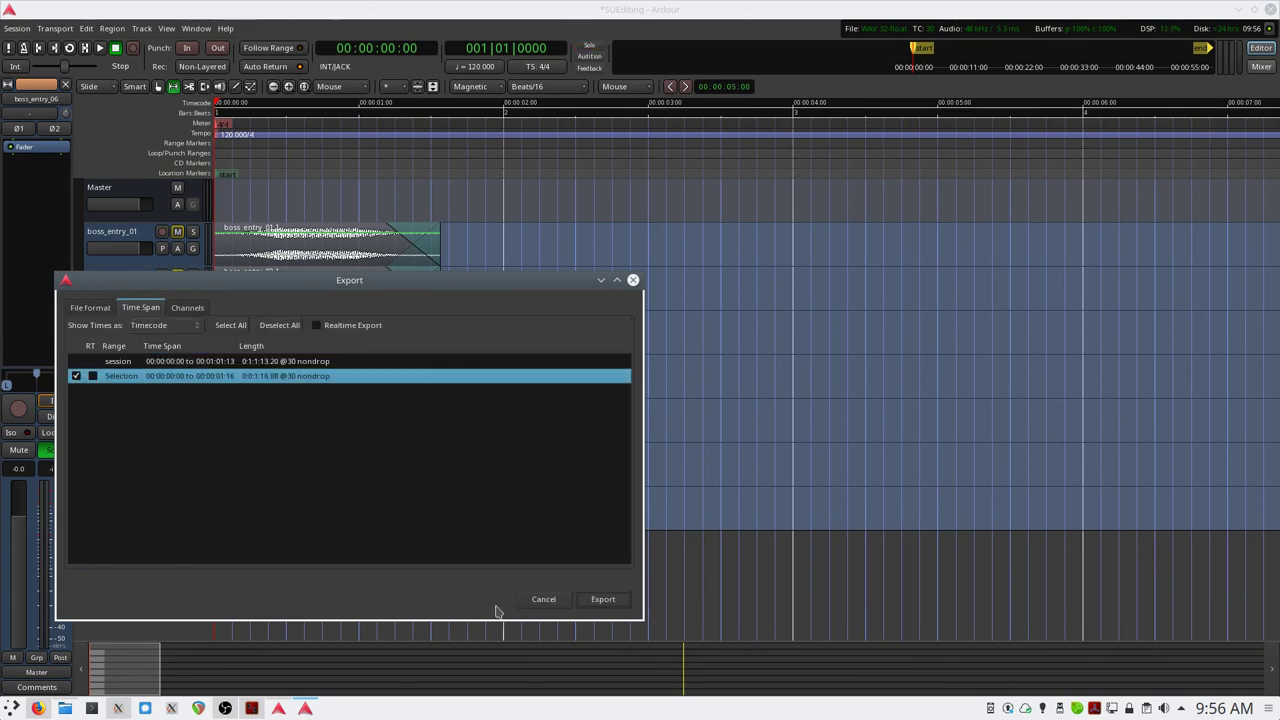
pyautogui.click(610, 601)
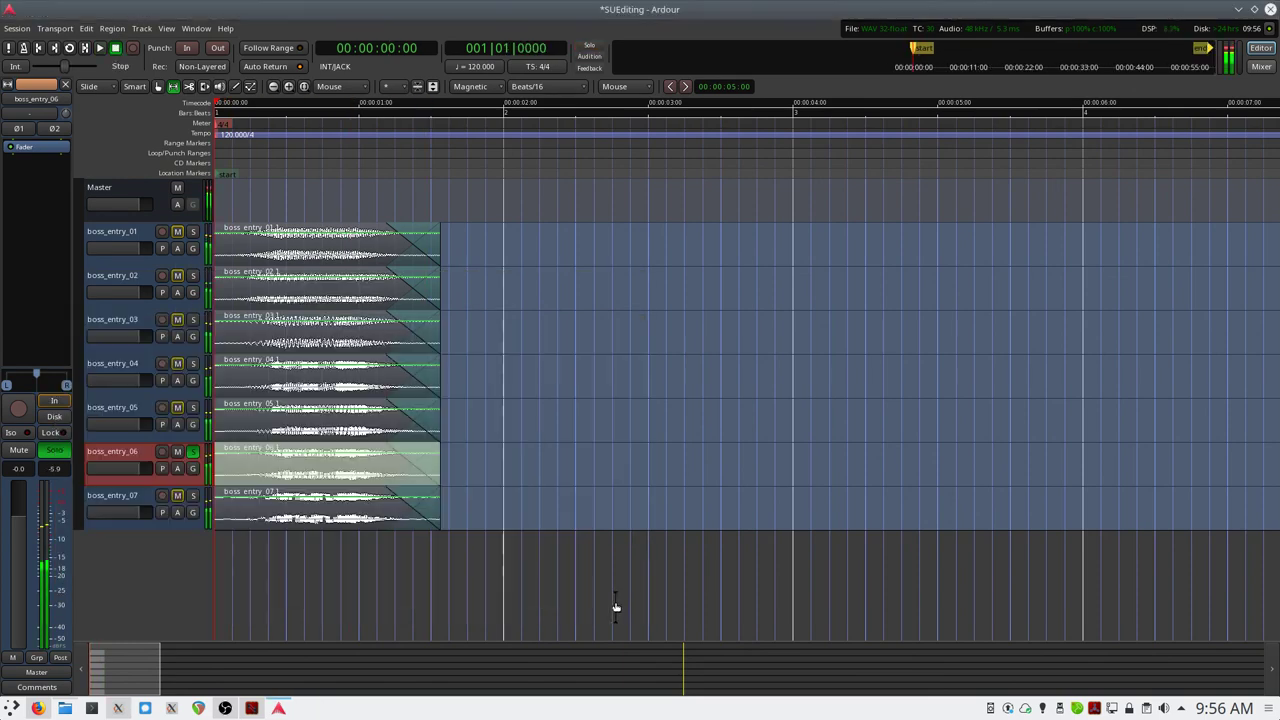
# - Solo boss_entry_07 instead of boss_entry_06, and export its whole region range as a WAV file labelled boss_entry_07, checking the time span
pyautogui.click(193, 495)
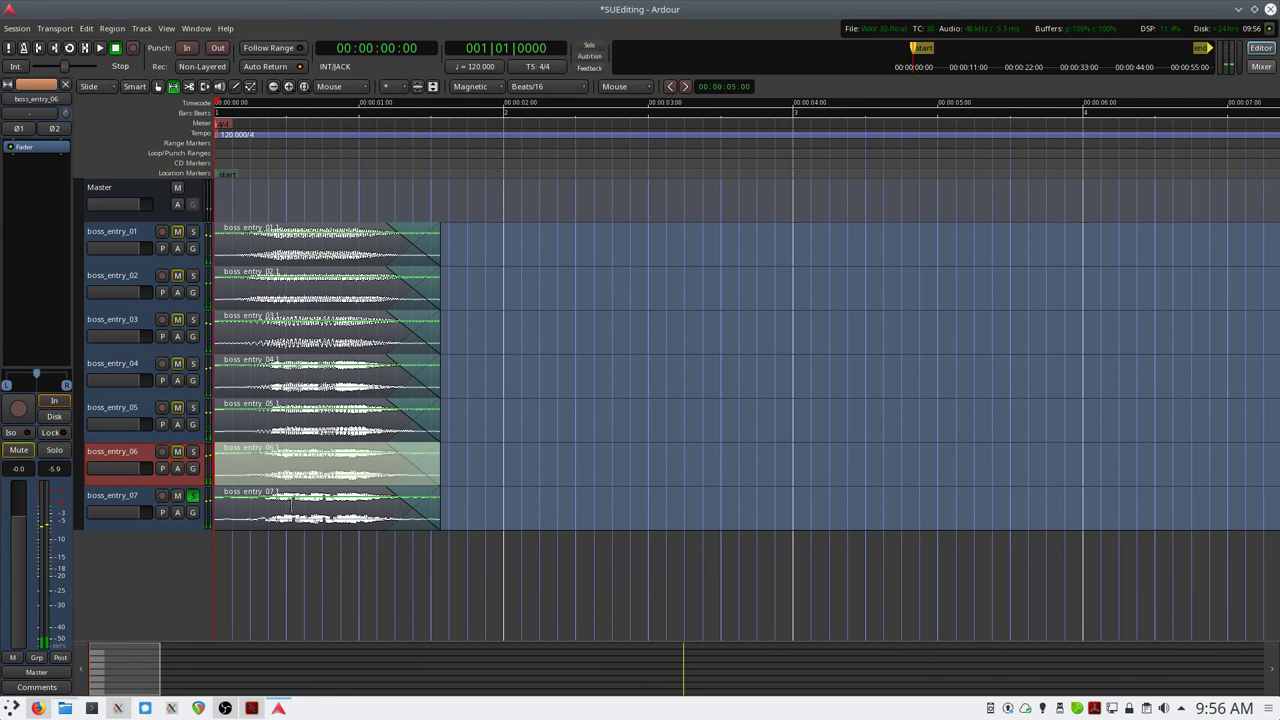
pyautogui.click(441, 512)
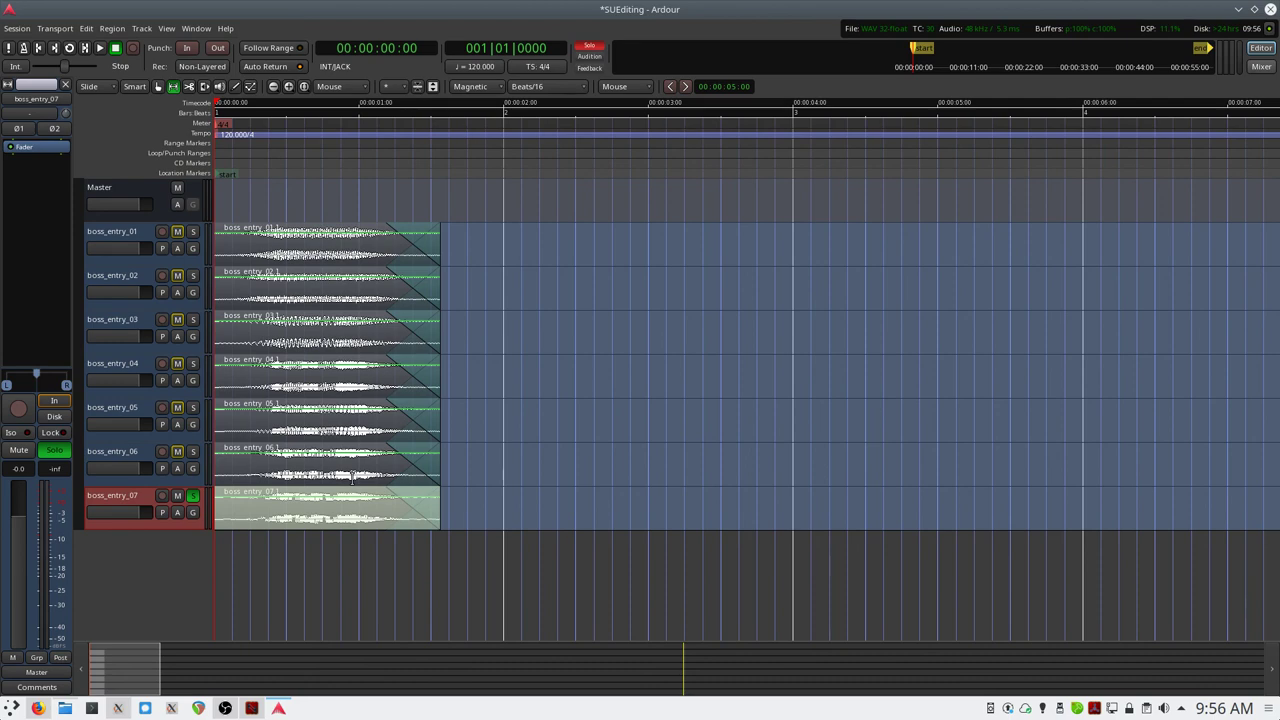
pyautogui.hotkey('alt', 'e')
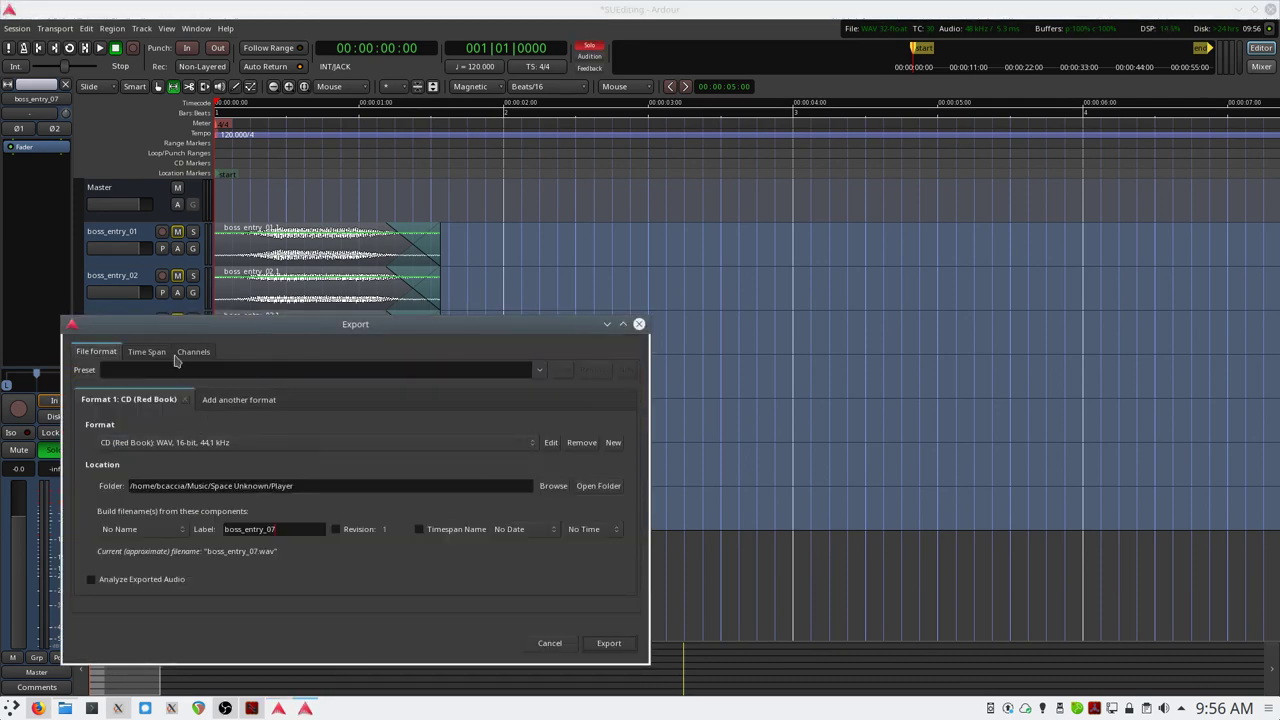
pyautogui.click(148, 354)
pyautogui.click(609, 645)
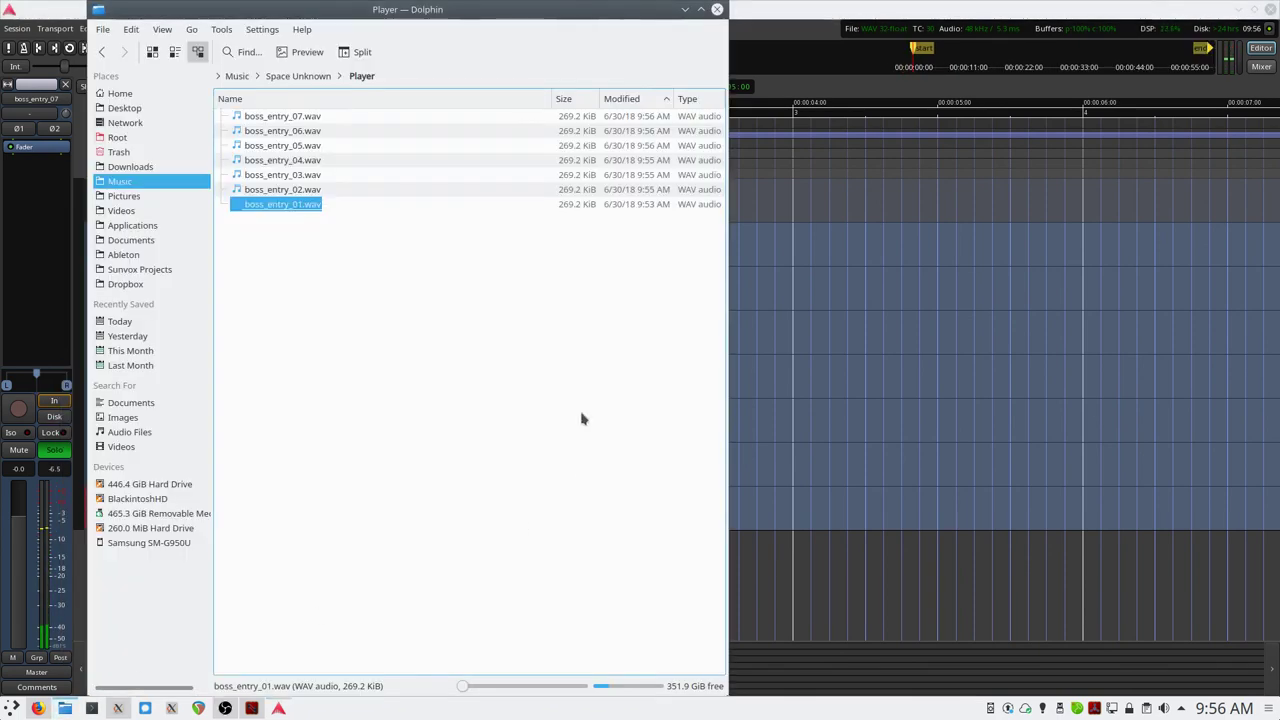
# - Play the exported boss_entry_02.wav and boss_entry_03.wav from the Player folder in VLC, closing the player each time, and return to Ardour
pyautogui.click(572, 412)
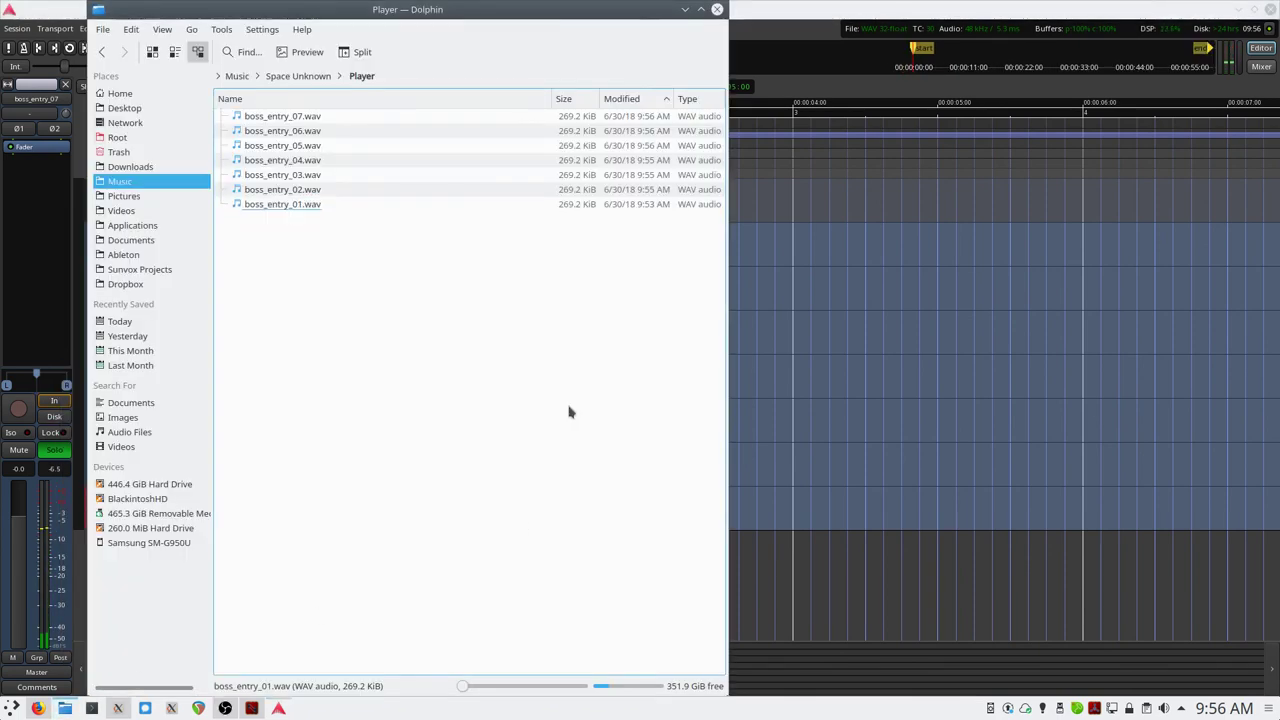
pyautogui.click(305, 194)
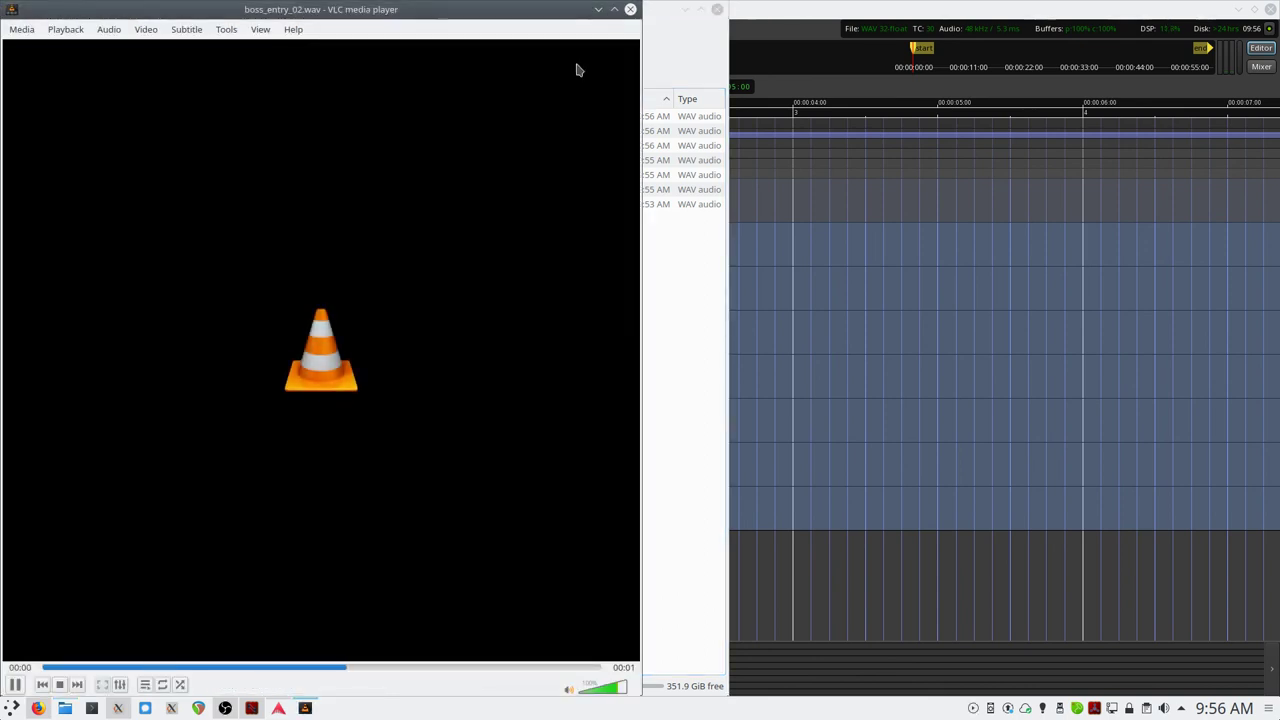
pyautogui.click(632, 10)
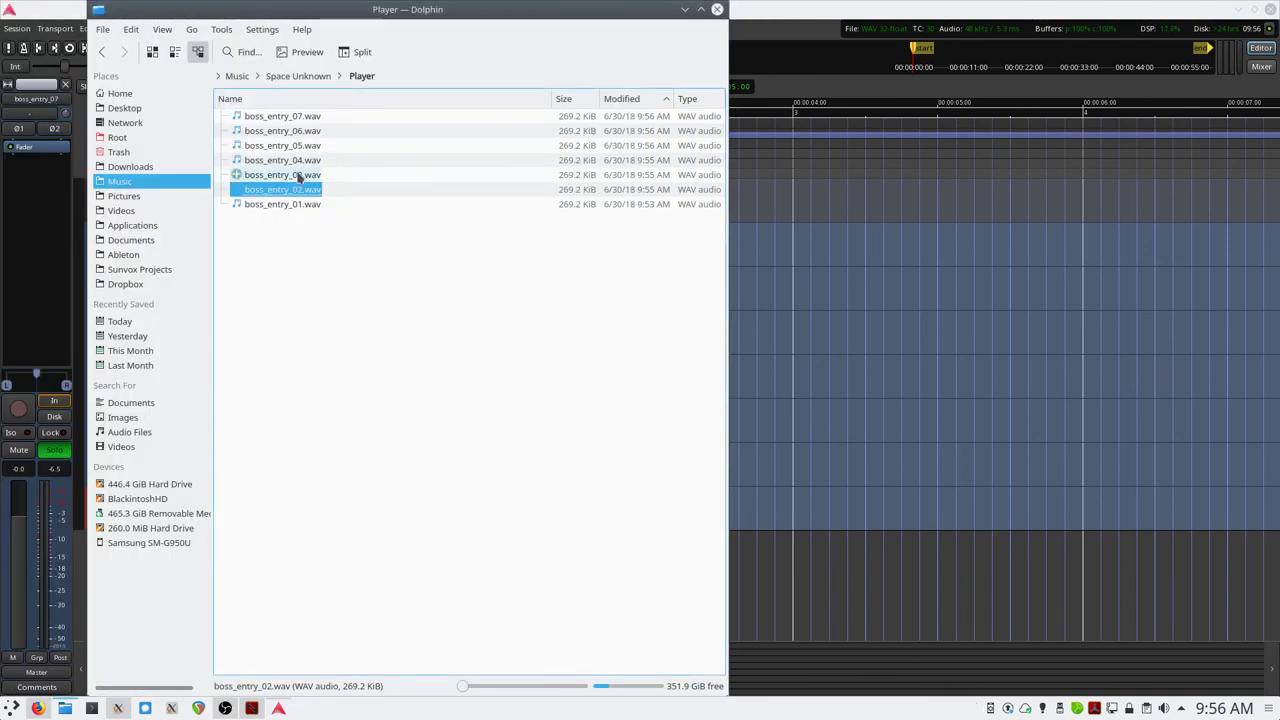
pyautogui.click(300, 176)
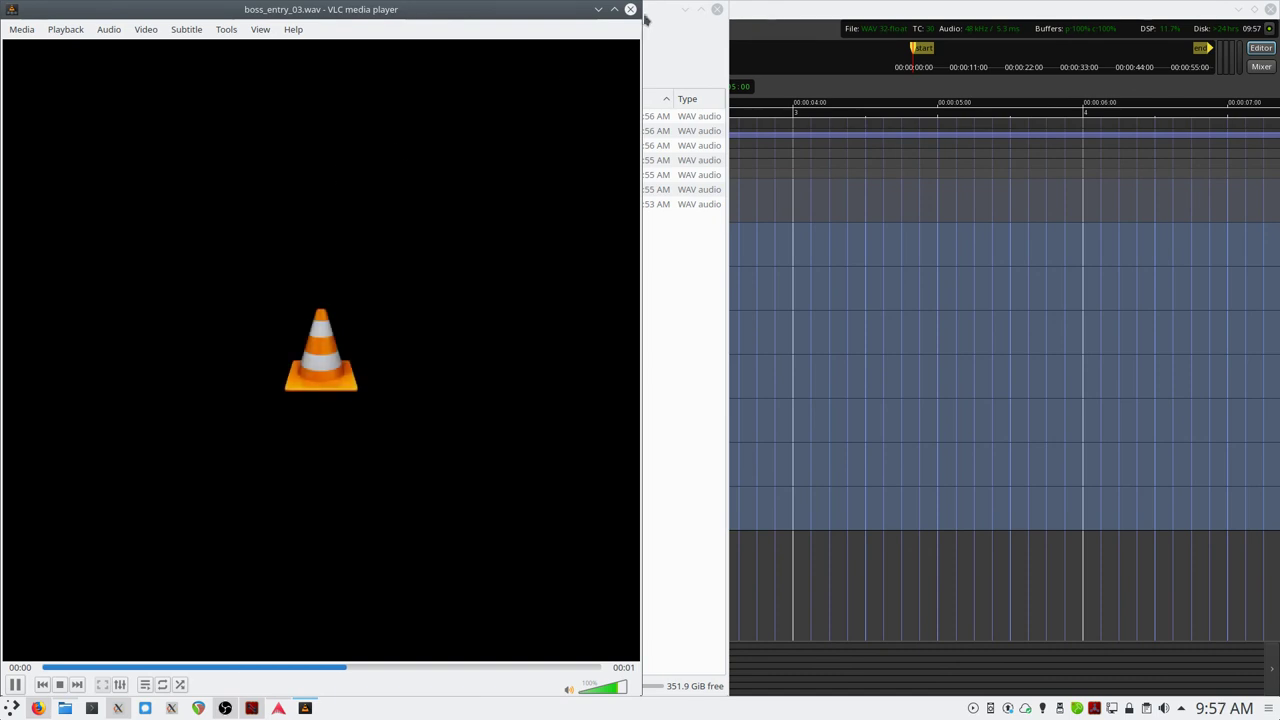
pyautogui.click(630, 10)
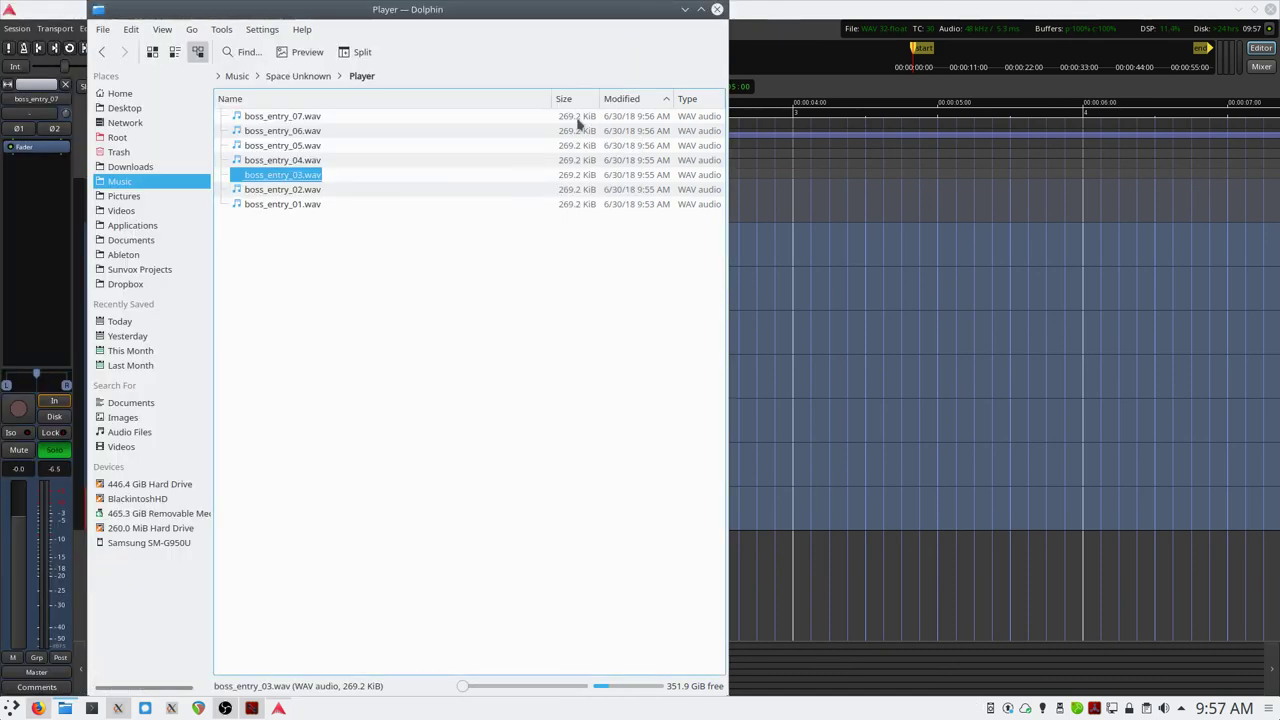
pyautogui.click(803, 10)
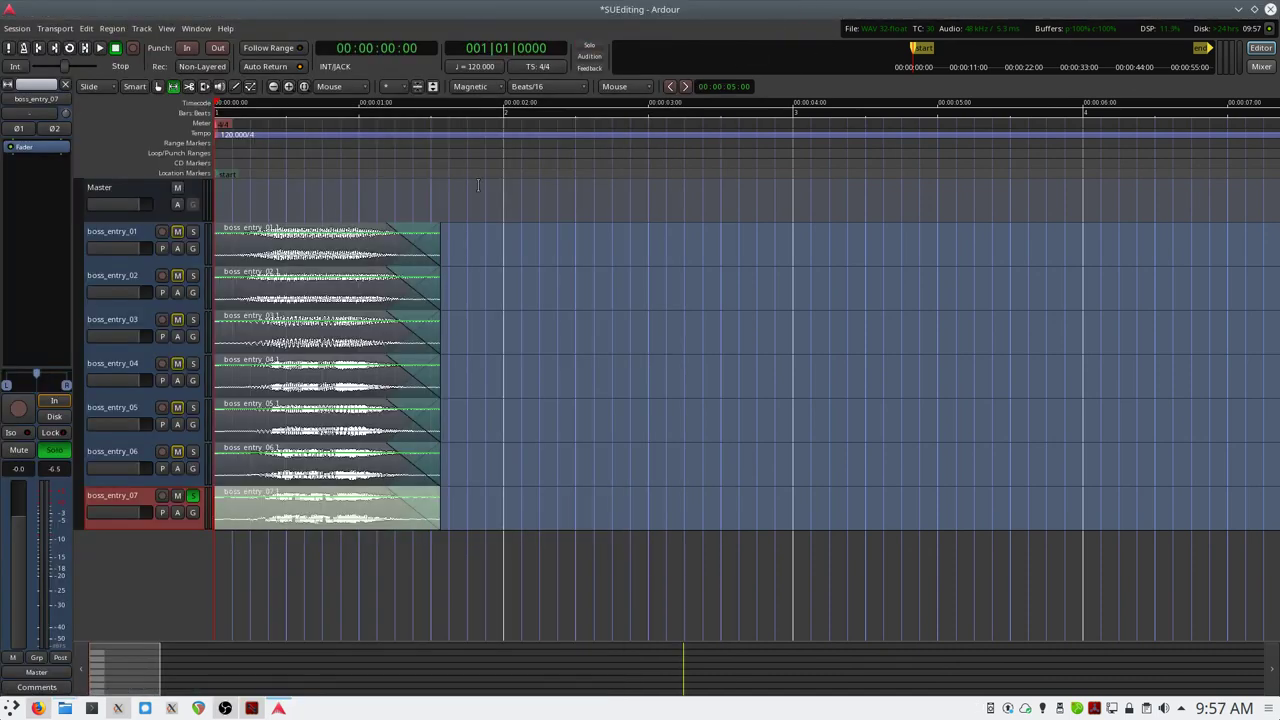